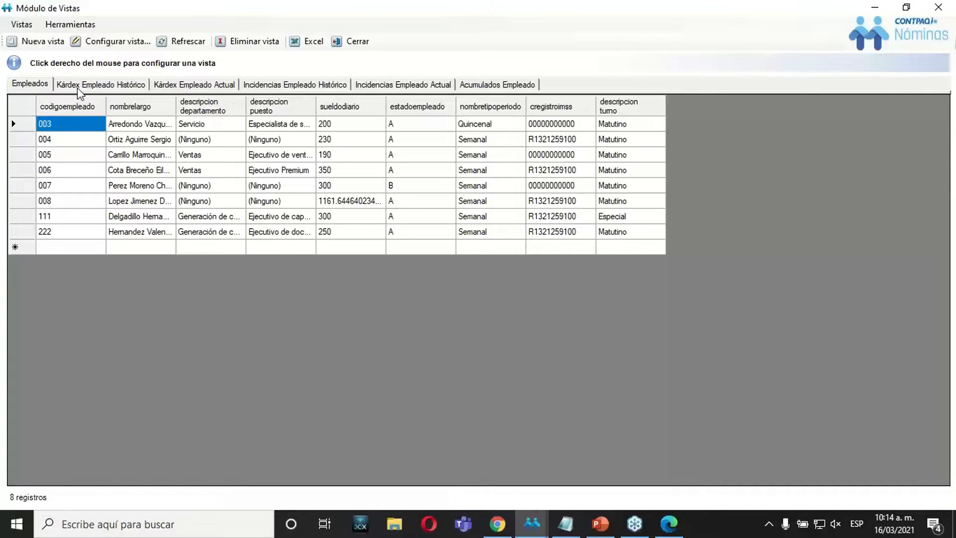
Review the existing Empleados, Kárdex, Incidencias and Acumulados views in the Módulo de Vistas
left_click(107, 88)
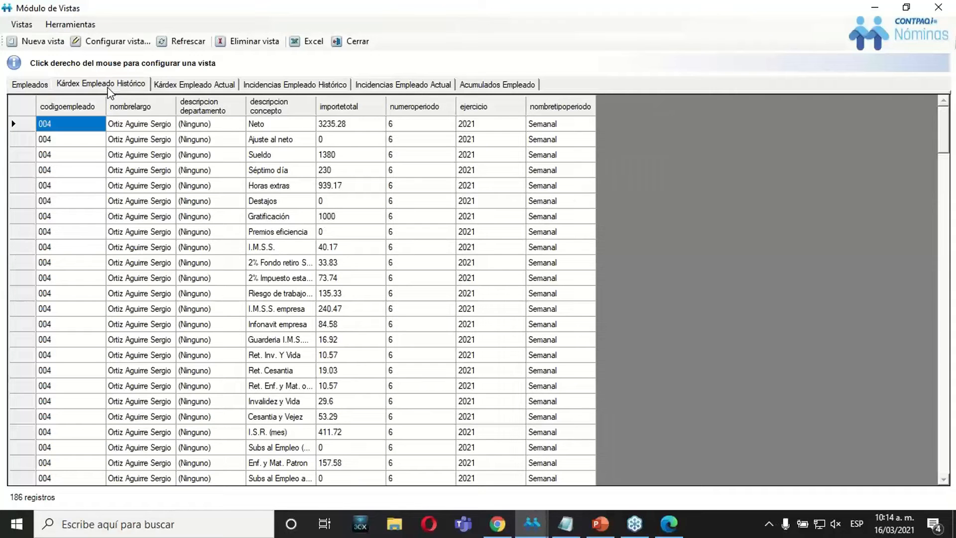
left_click(182, 83)
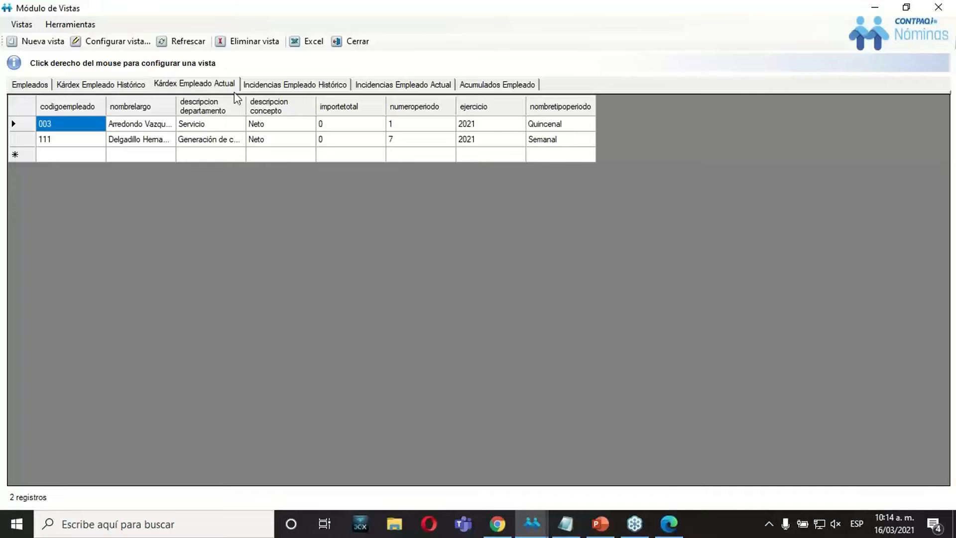
left_click(282, 87)
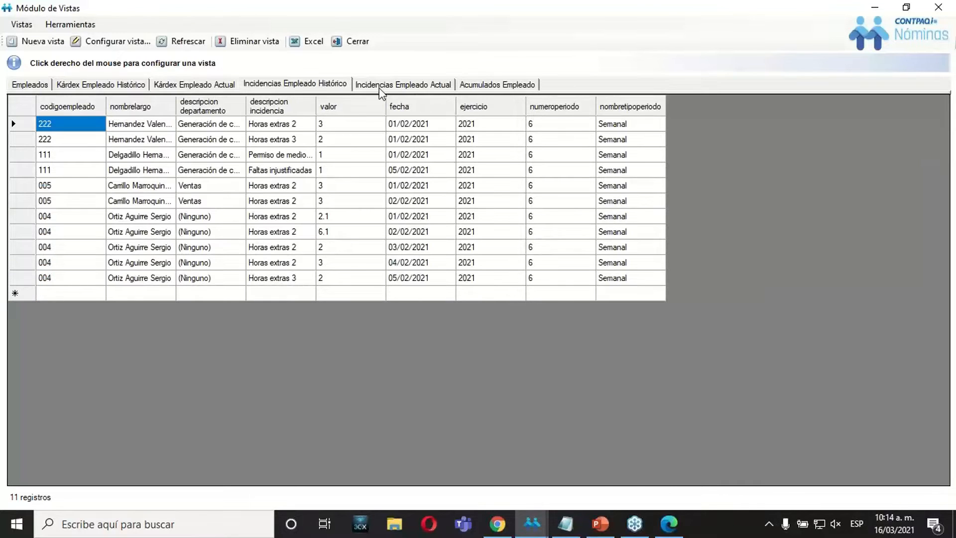
left_click(414, 90)
left_click(481, 87)
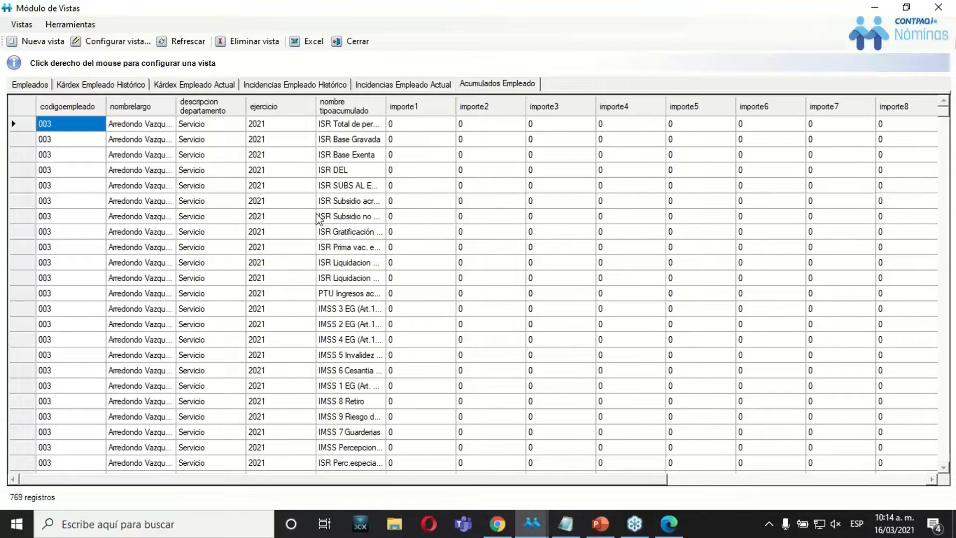
left_click(331, 296)
left_click(31, 85)
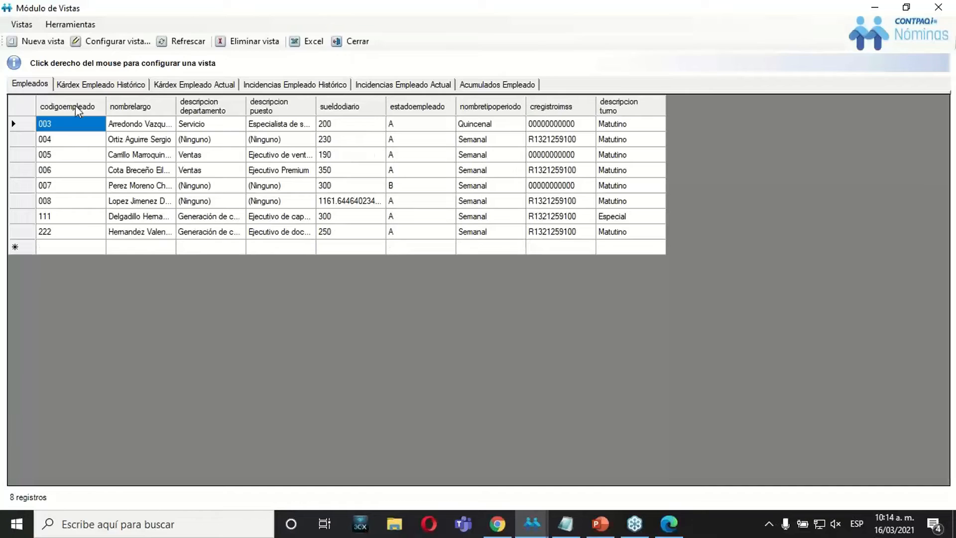
left_click(191, 84)
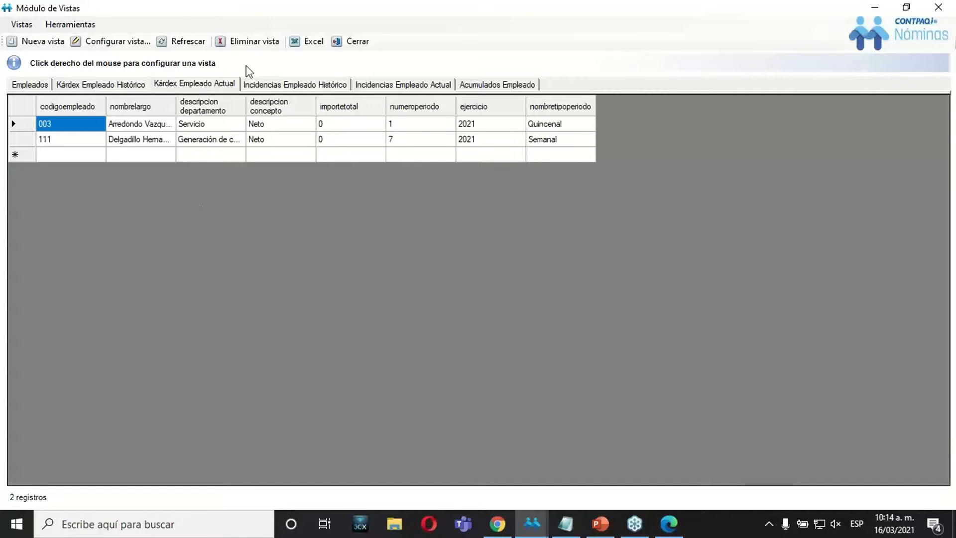
Start a new view and look over the list of available payroll tables
left_click(23, 45)
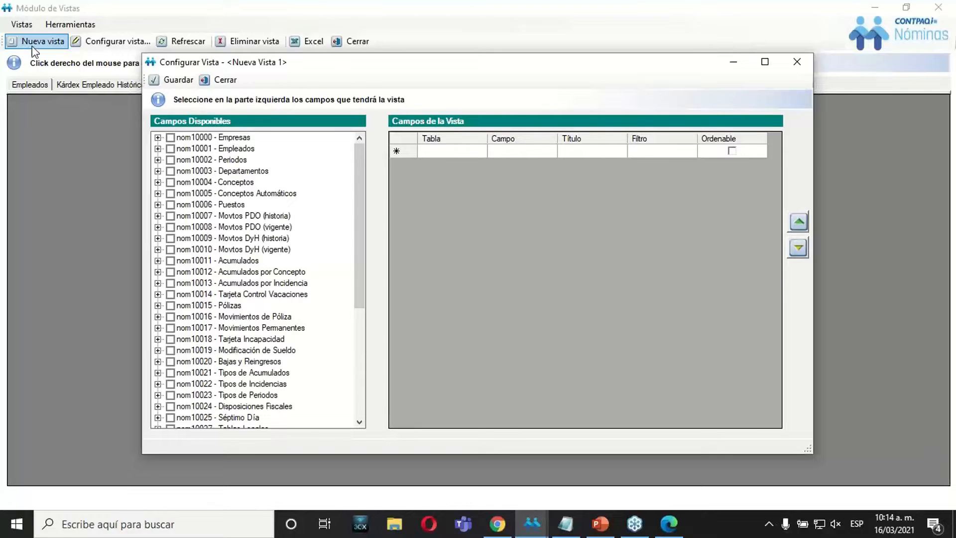
left_click(188, 139)
left_click(193, 172)
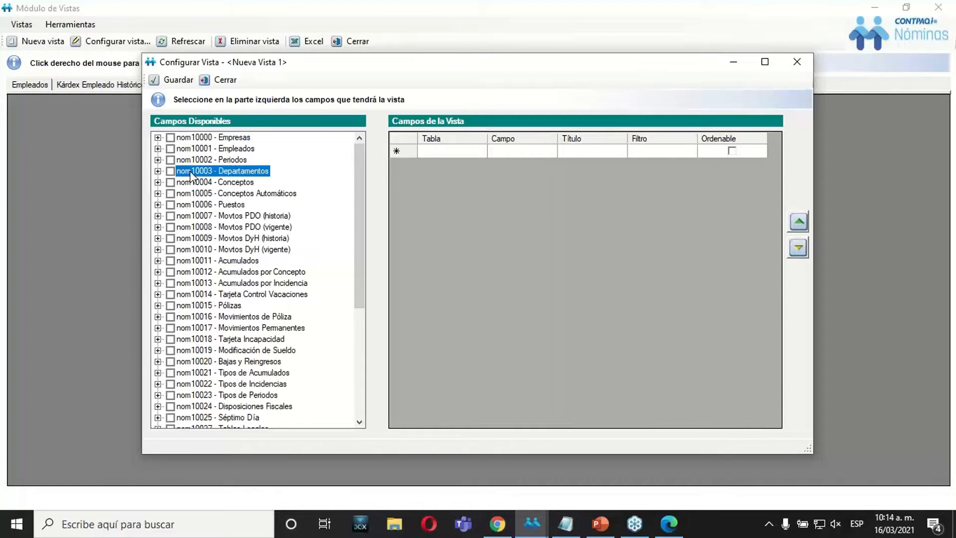
left_click(270, 216)
left_click(270, 249)
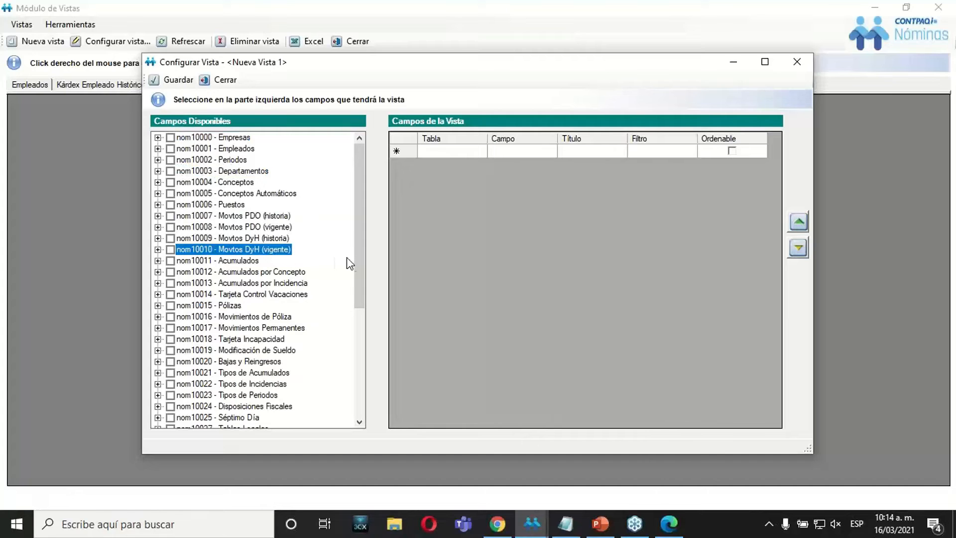
left_click_drag(353, 263, 360, 232)
Expand the nom10001 - Empleados table and look over its available fields
left_click(215, 151)
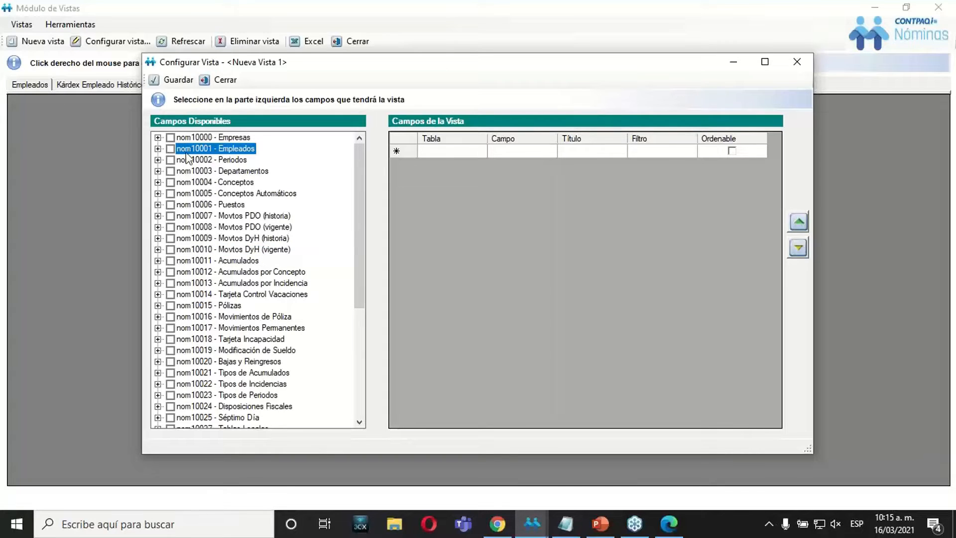
left_click(158, 149)
left_click(204, 184)
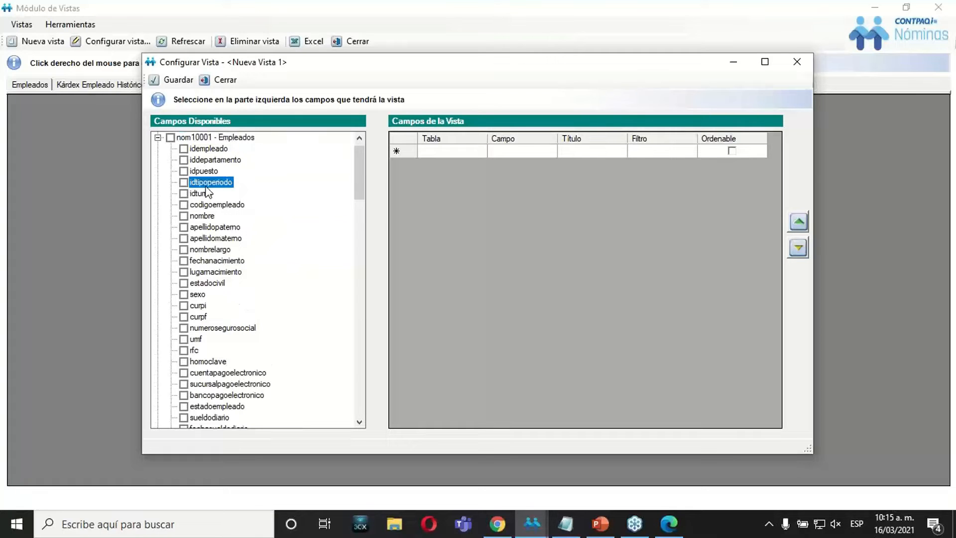
left_click_drag(355, 165, 361, 132)
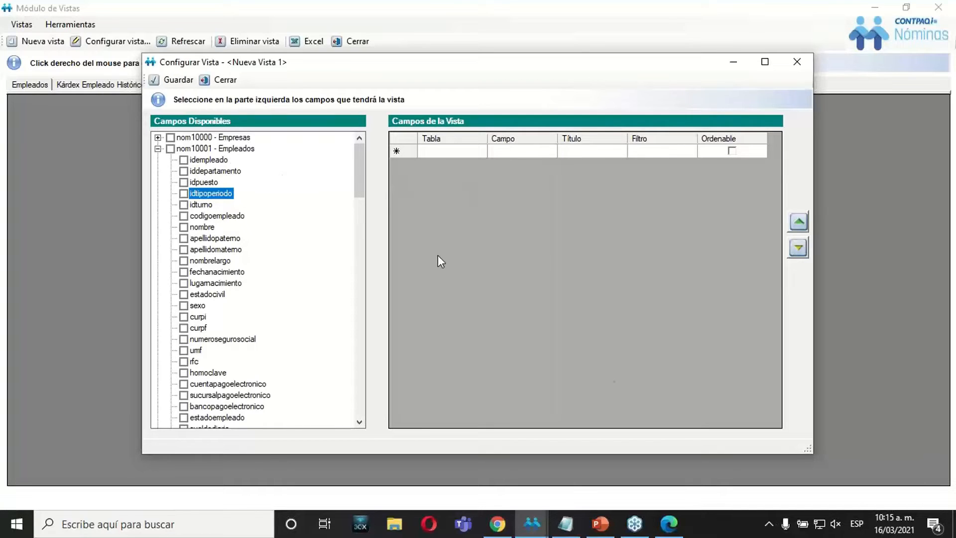
Switch to the PowerPoint exercise slide, enlarge it to 90% to read the required fields, and return to the view configuration
left_click(613, 518)
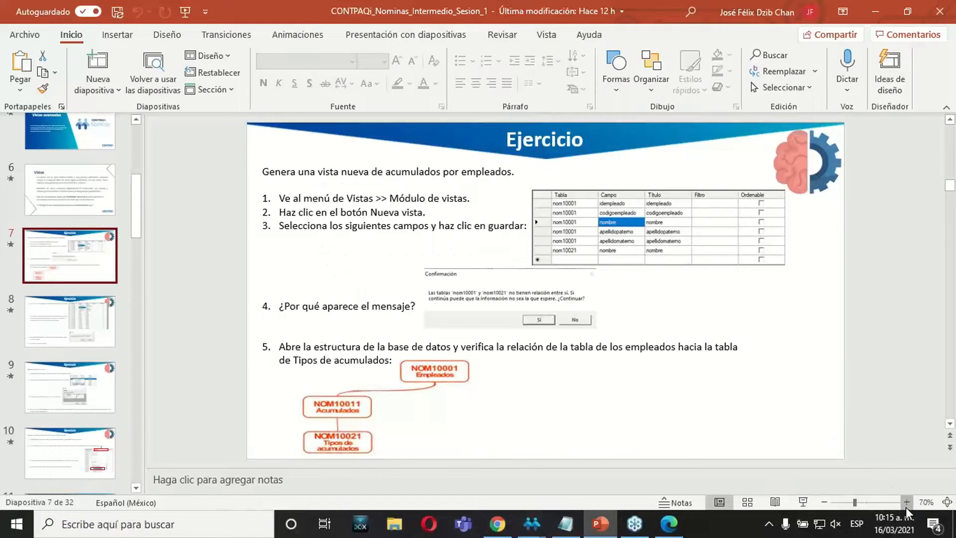
left_click(906, 505)
left_click(906, 505)
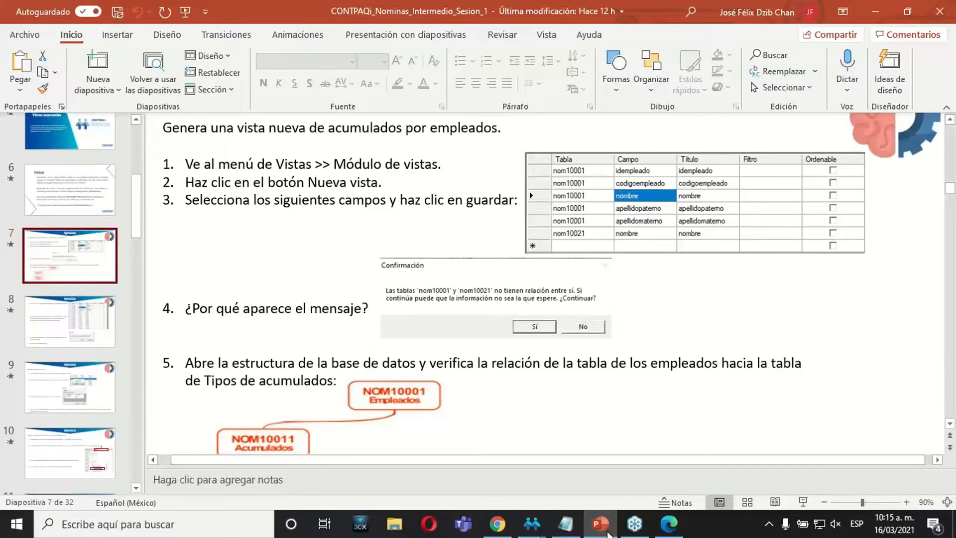
mouse_move(607, 534)
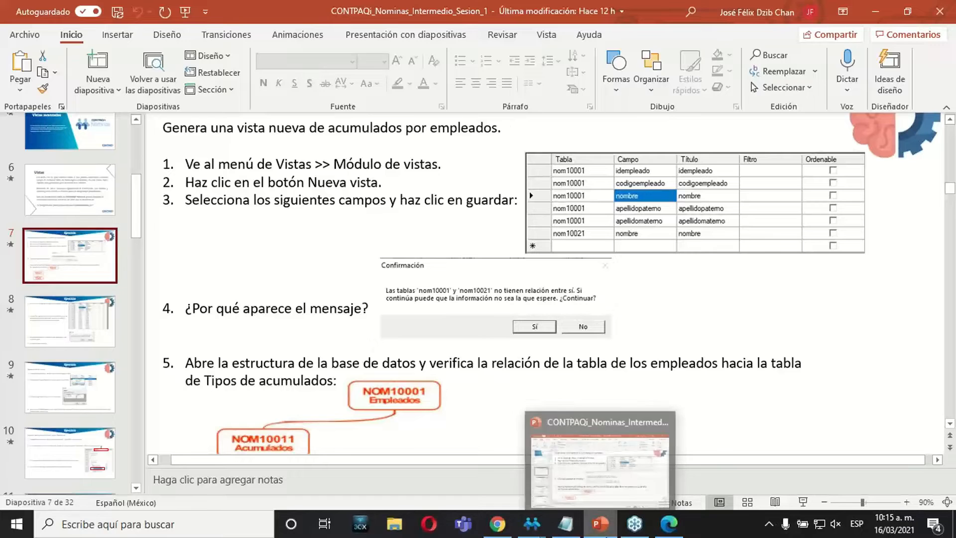
left_click(608, 518)
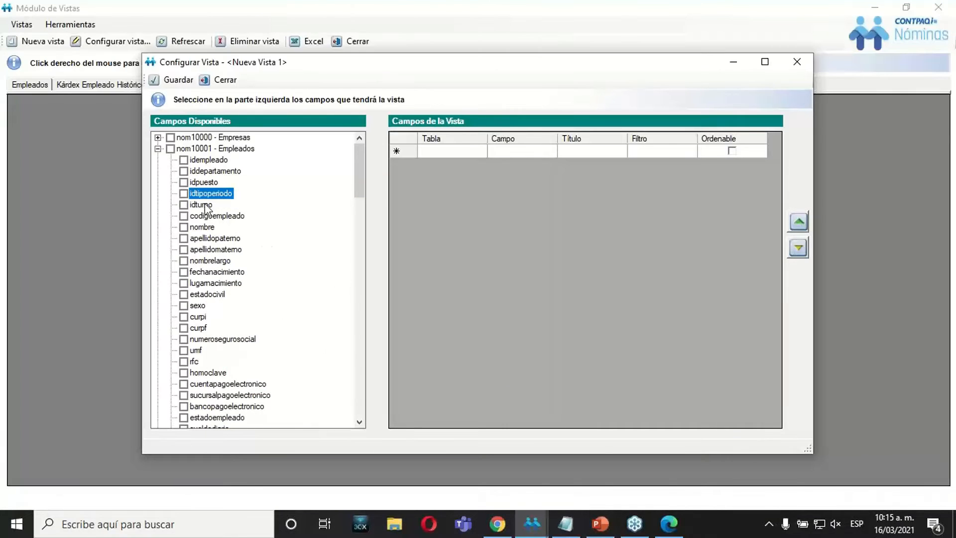
Add the nom10001 fields idempleado, codigoempleado, nombre, apellidopaterno and apellidomaterno to the view, checking them against the exercise slide
left_click(184, 159)
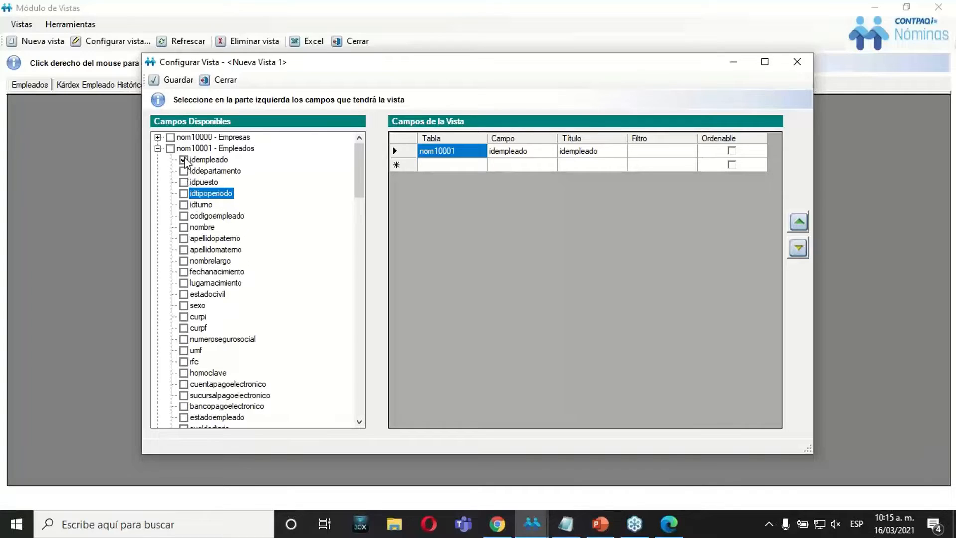
left_click(183, 216)
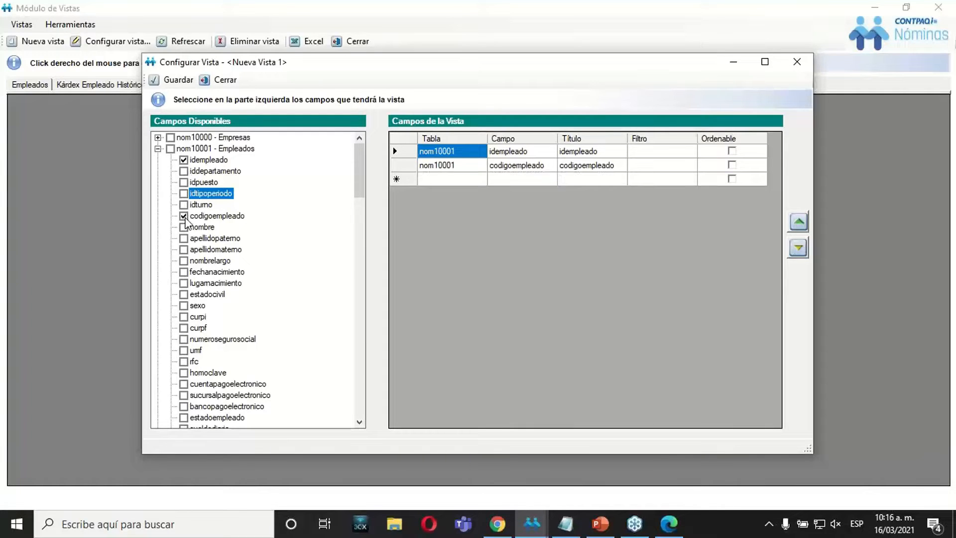
left_click(593, 523)
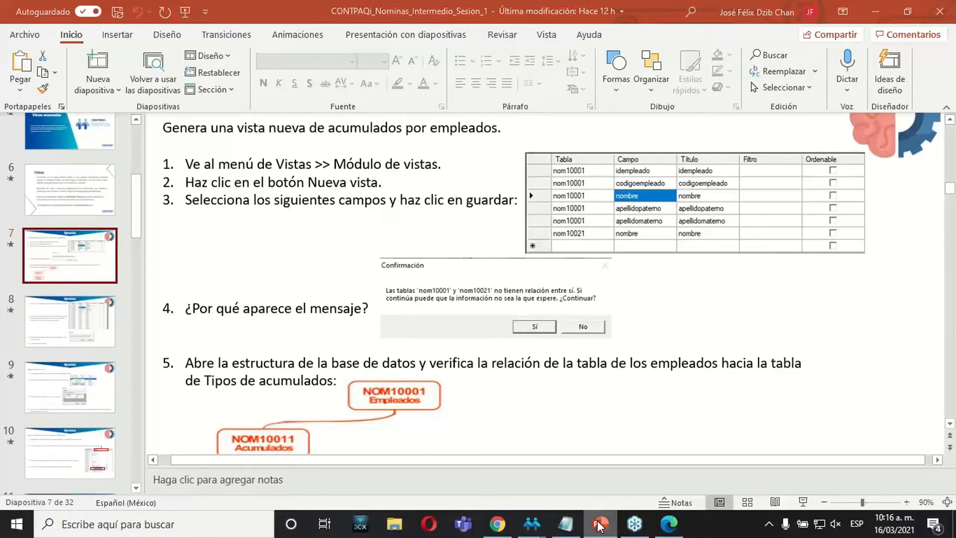
left_click(598, 525)
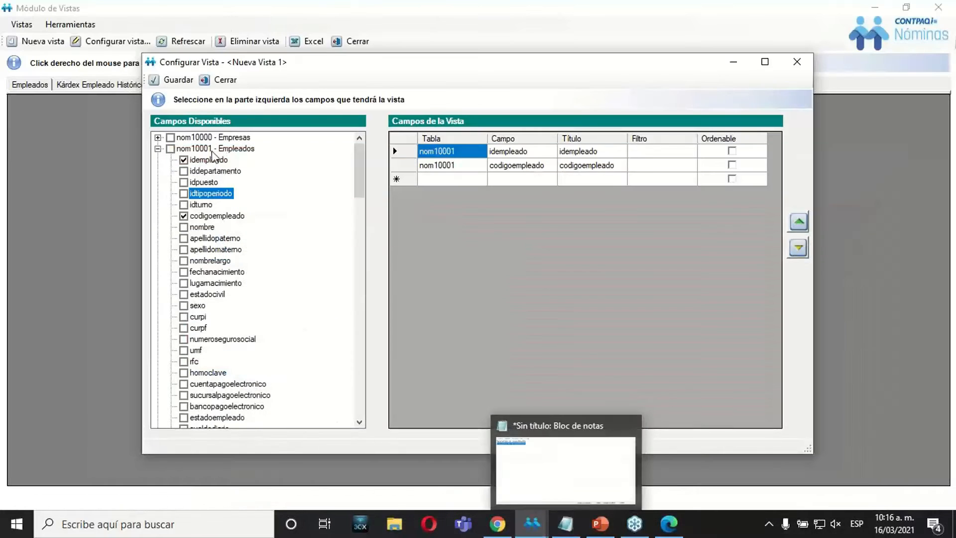
left_click(184, 228)
left_click(184, 239)
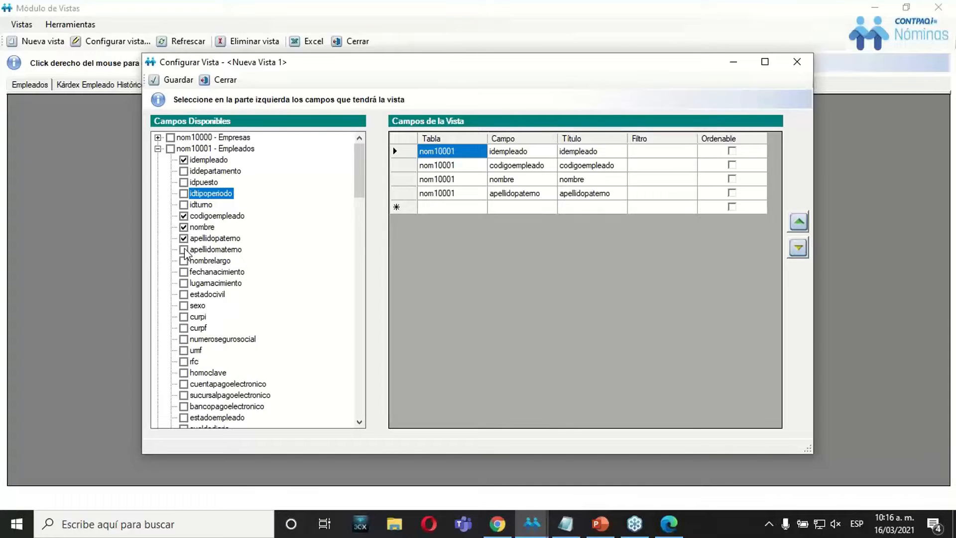
left_click(184, 250)
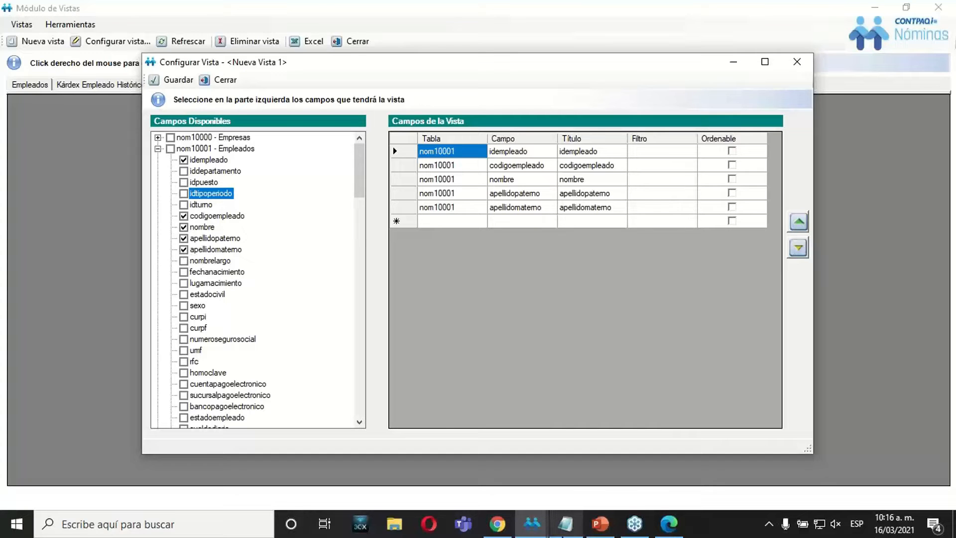
Check the exercise slide for the remaining field and add nombre from nom10021 - Tipos de Acumulados to the view
left_click(600, 524)
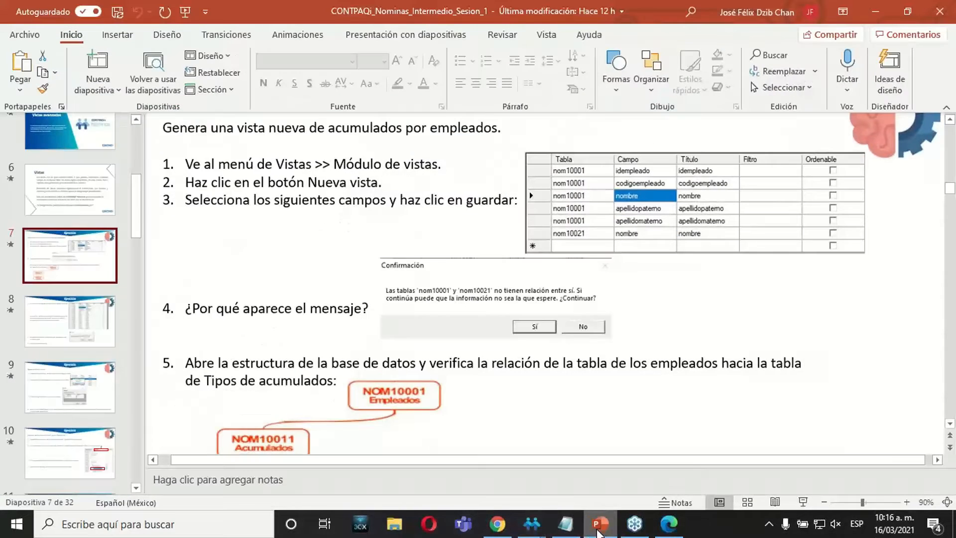
left_click(643, 241)
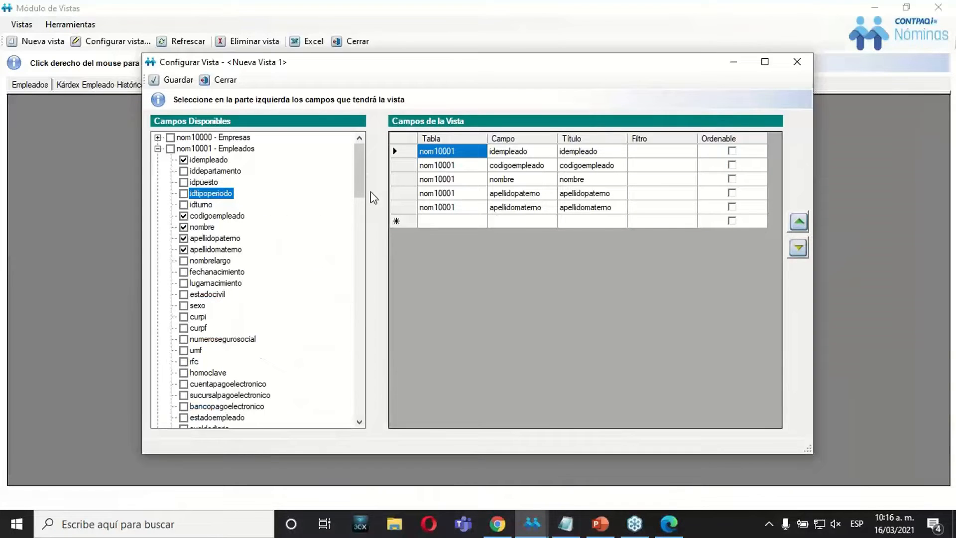
left_click(158, 148)
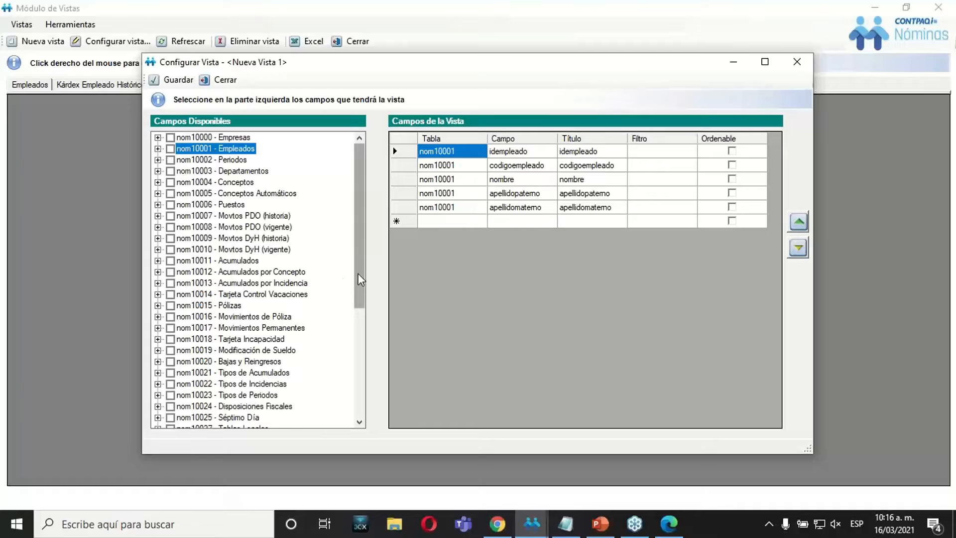
left_click_drag(361, 280, 359, 324)
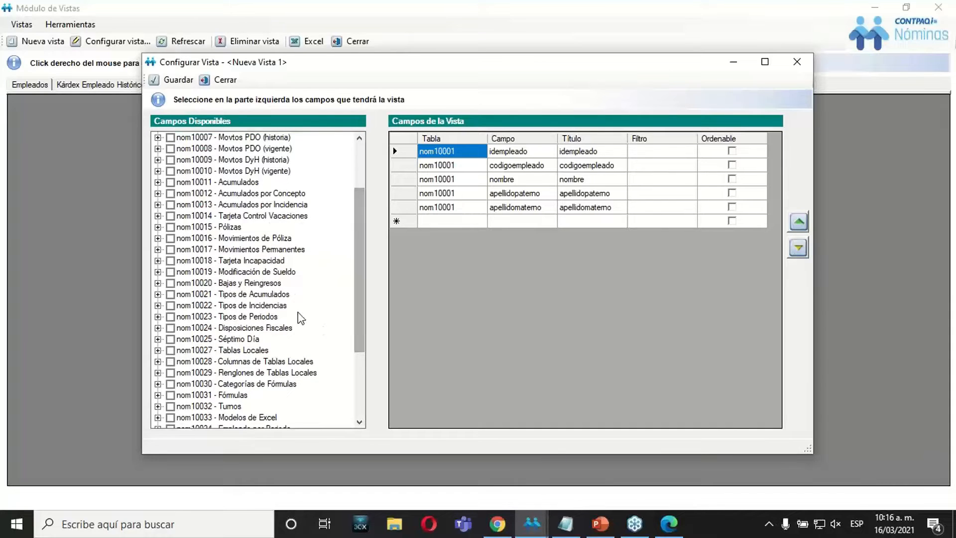
left_click(268, 297)
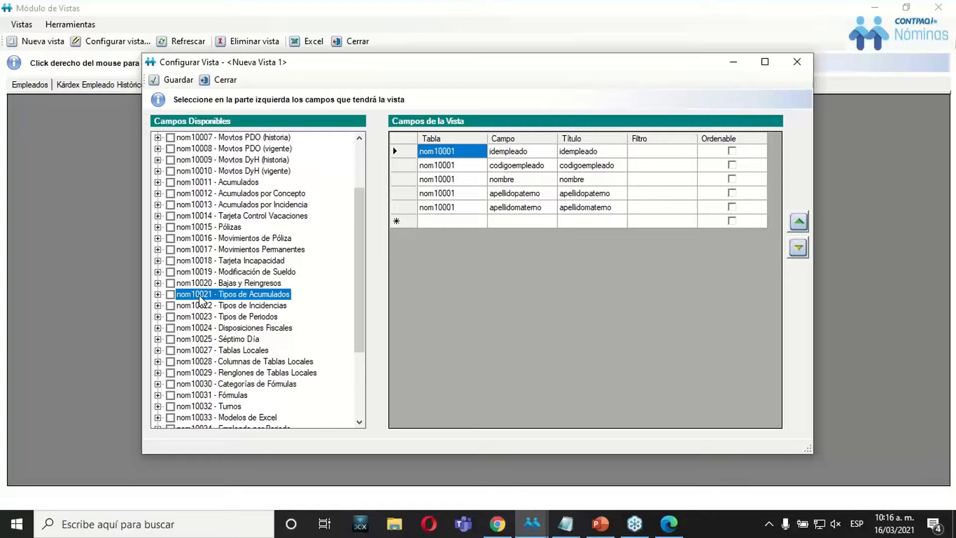
left_click(158, 295)
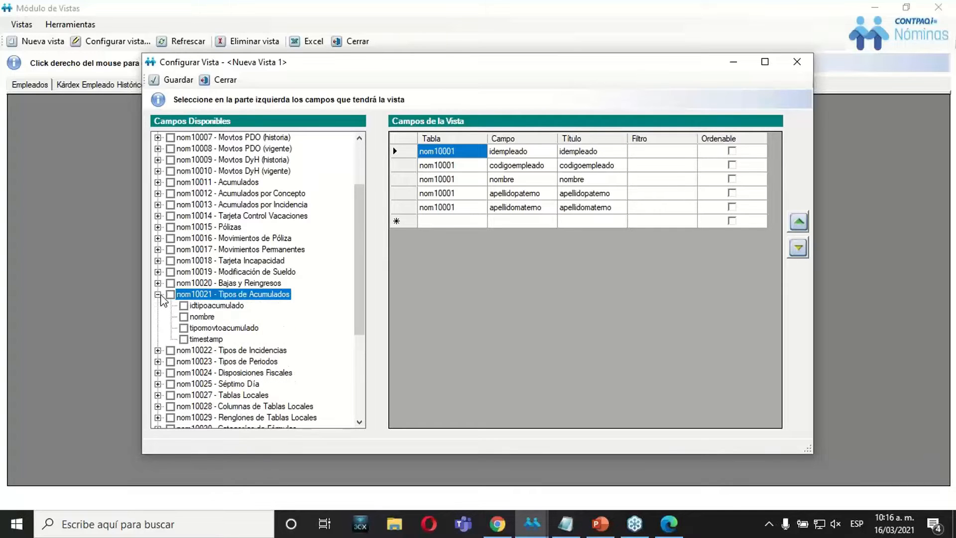
left_click(185, 317)
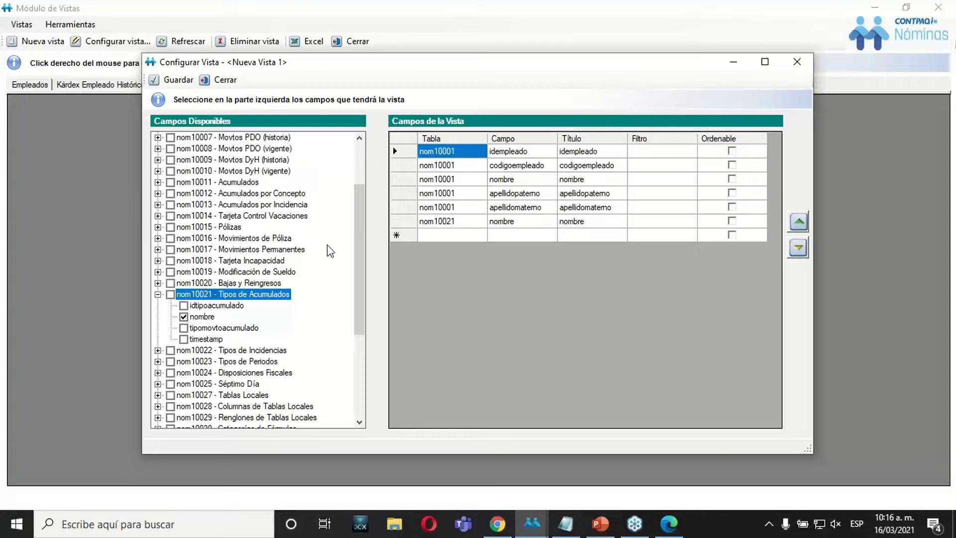
Compare the view's field list with the exercise slide and issue the save for the new view
left_click(600, 523)
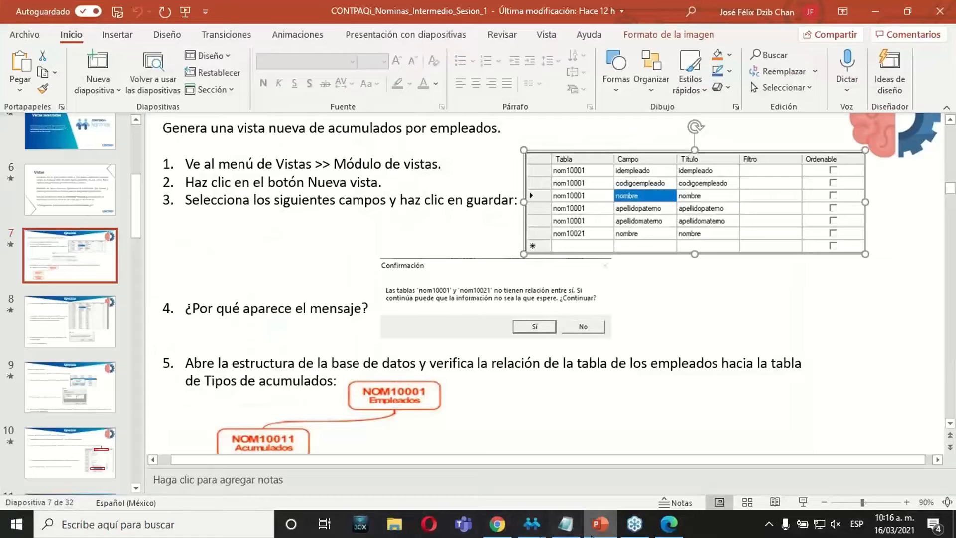
left_click(590, 531)
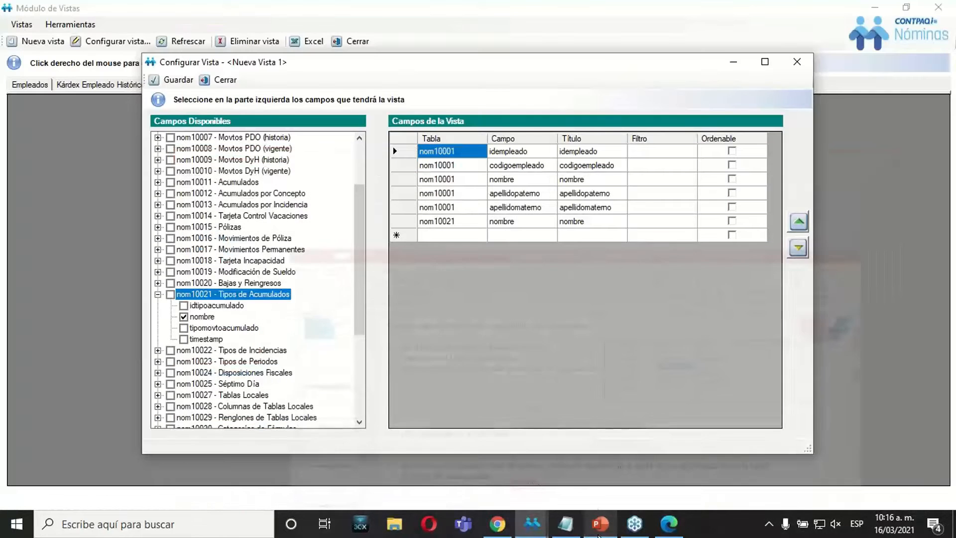
left_click(455, 223)
mouse_move(356, 319)
left_mouse_down()
mouse_move(357, 260)
mouse_move(360, 345)
mouse_move(360, 284)
mouse_move(360, 337)
left_mouse_up()
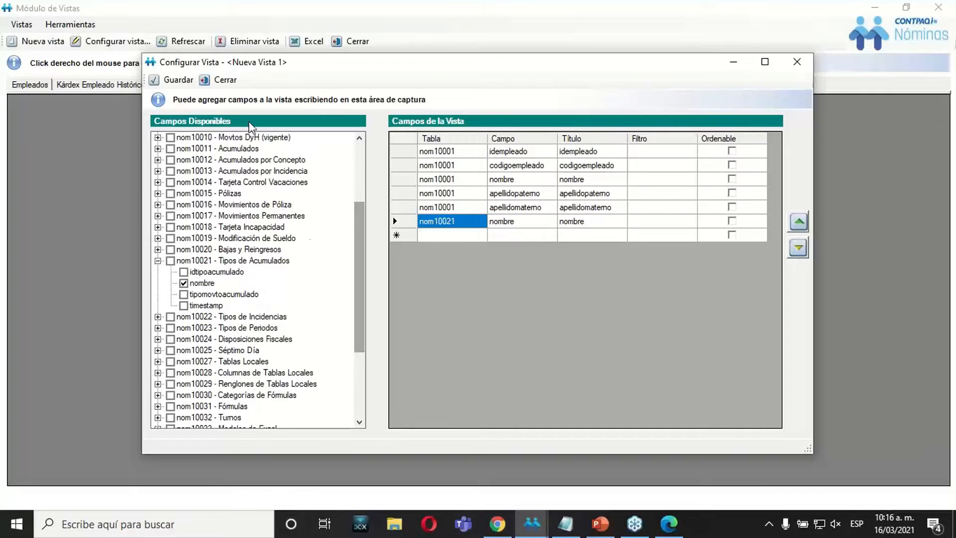
left_click(162, 81)
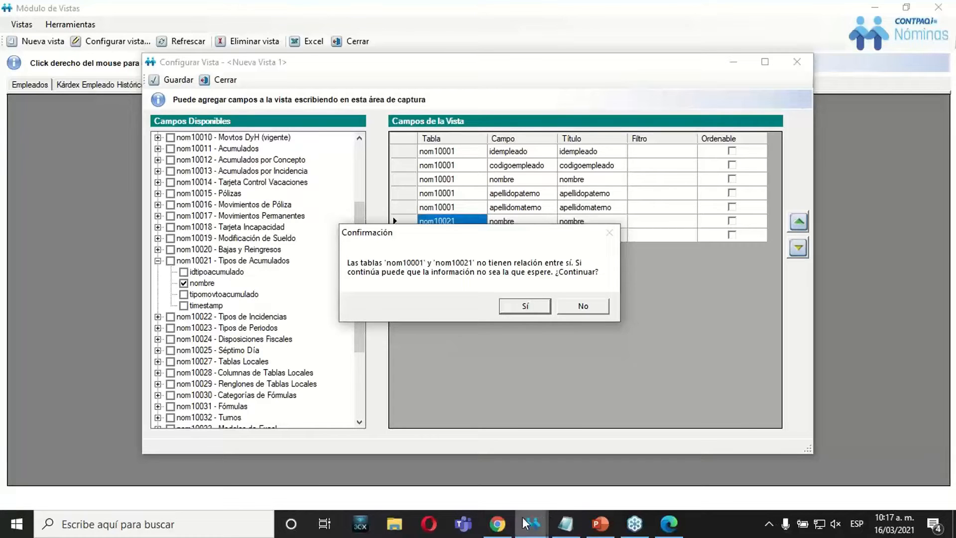
Switch to BDDNOMINAS.pdf in Edge and examine in the Diagrama general how Empleados, Acumulados and Tipos de acumulados relate
left_click(669, 522)
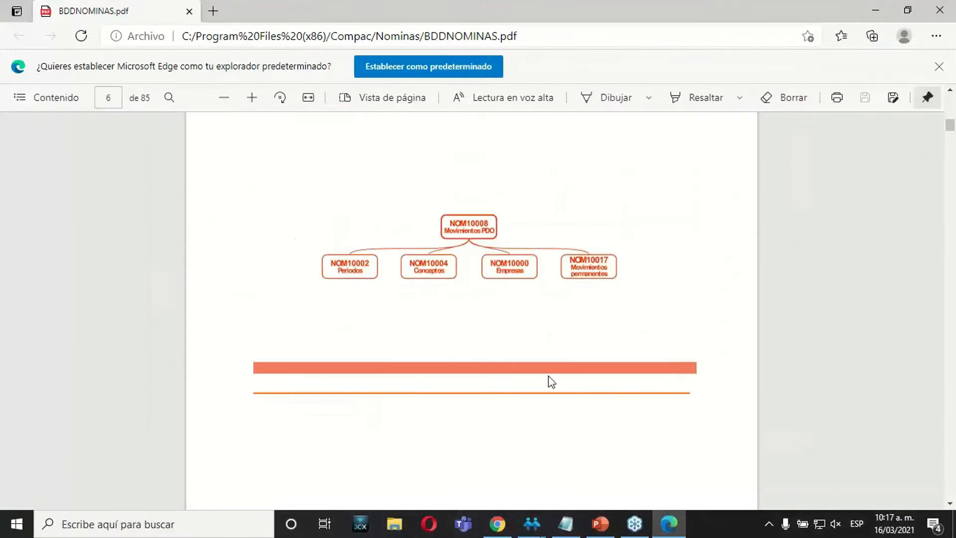
scroll(551, 381, "up", 12)
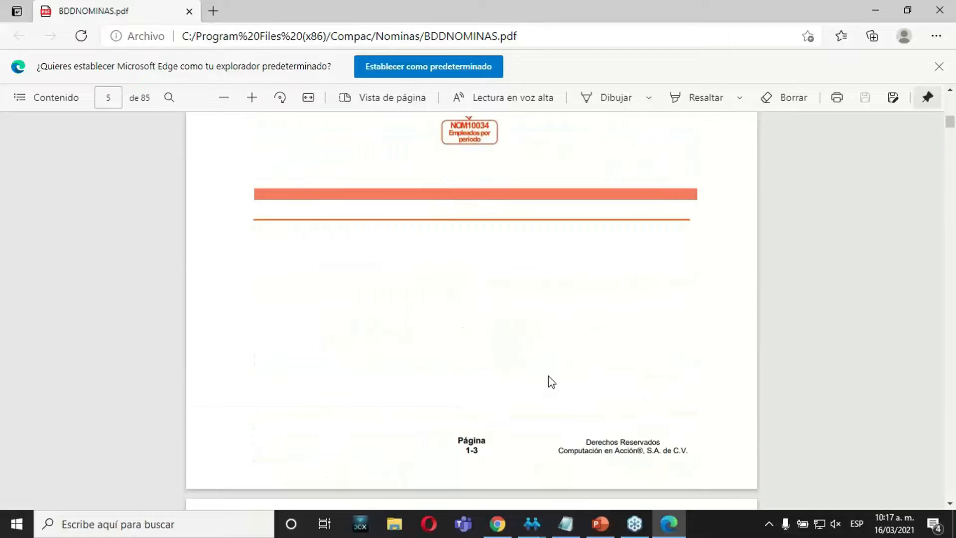
scroll(551, 382, "up", 3)
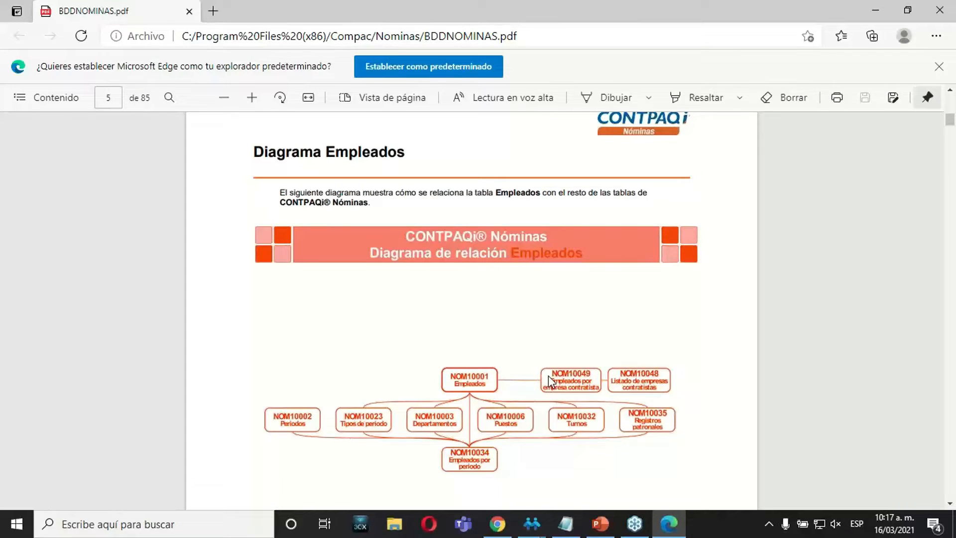
scroll(548, 375, "up", 10)
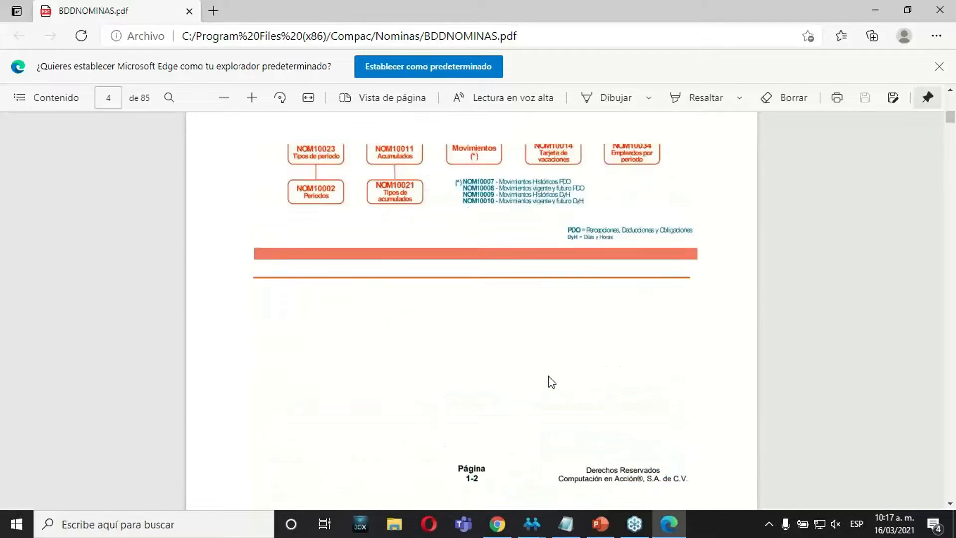
scroll(547, 375, "up", 2)
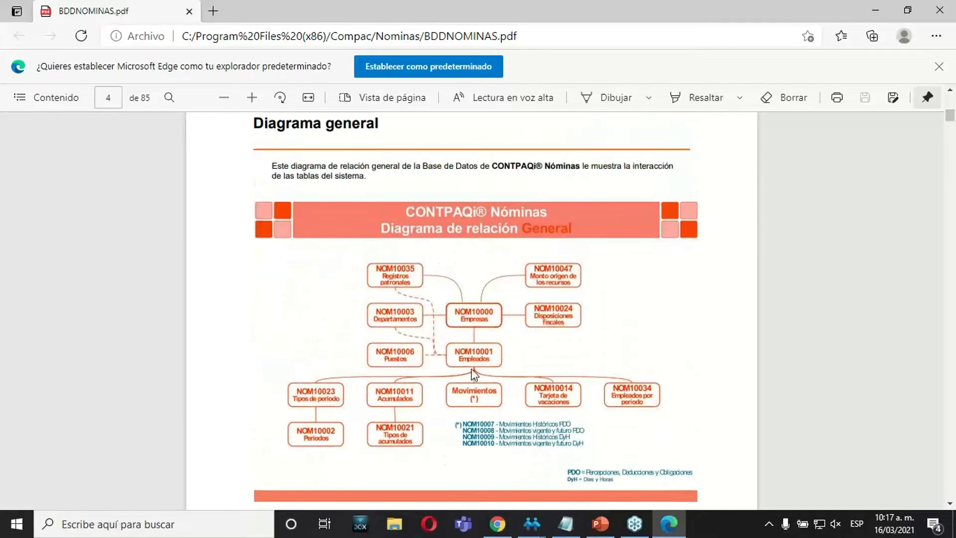
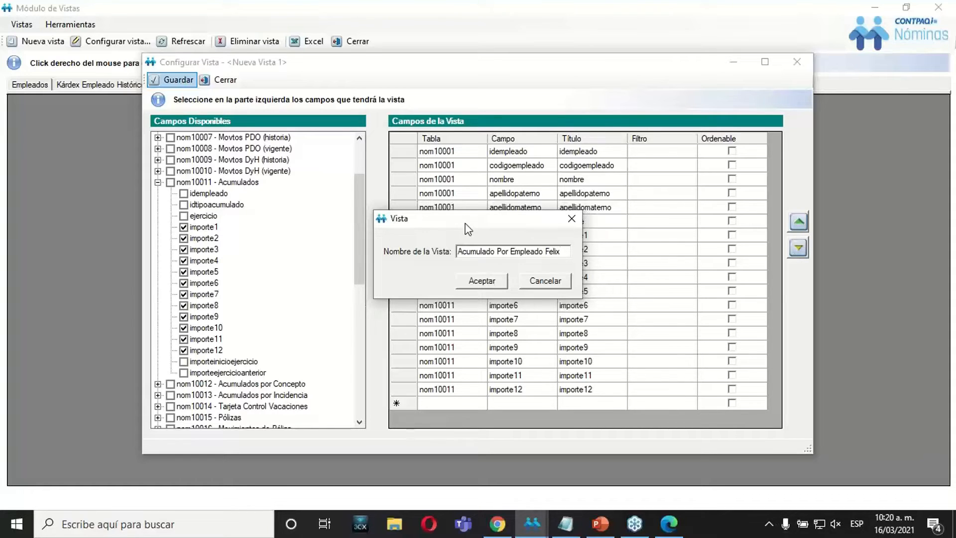
Save the new view under the entered name, Acumulado Por Empleado followed by the instructor's first name
left_click(490, 280)
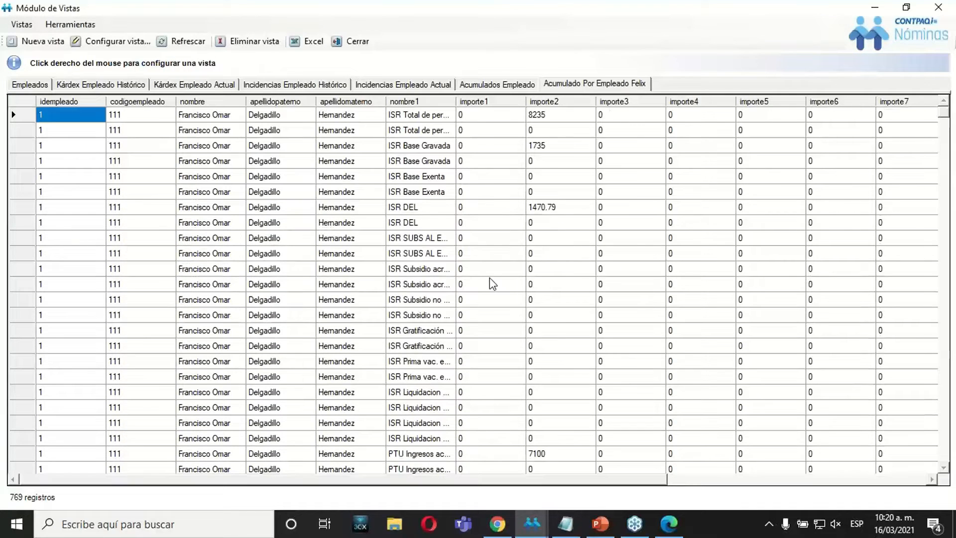
left_click(545, 196)
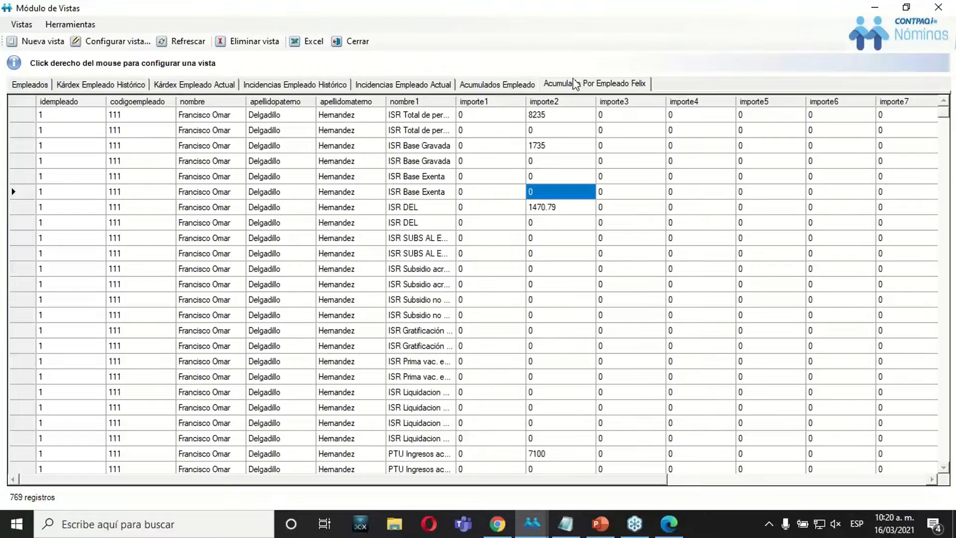
Look through the new view's columns along two ISR Subsidio rows, from idempleado to the importe amounts
left_click(310, 269)
key("Left")
key("Left")
key("Left")
key("Right")
key("Right")
key("Right")
key("Right")
key("Right")
key("Right")
key("Right")
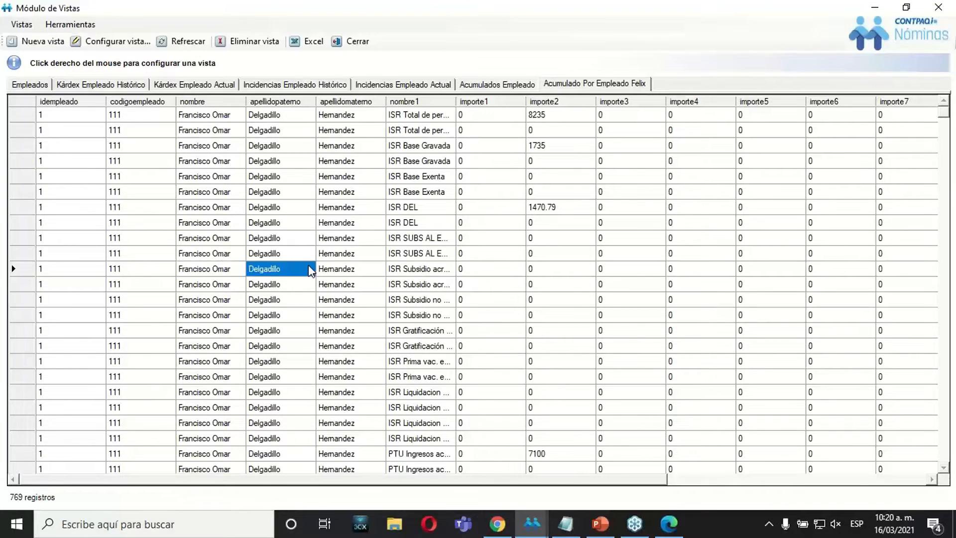
key("Right")
key("Left")
key("Left")
key("Left")
key("Left")
key("Left")
key("Left")
key("Left")
key("Left")
key("Down")
key("Right")
key("Right")
key("Right")
key("Right")
key("Right")
key("Right")
key("Right")
key("Right")
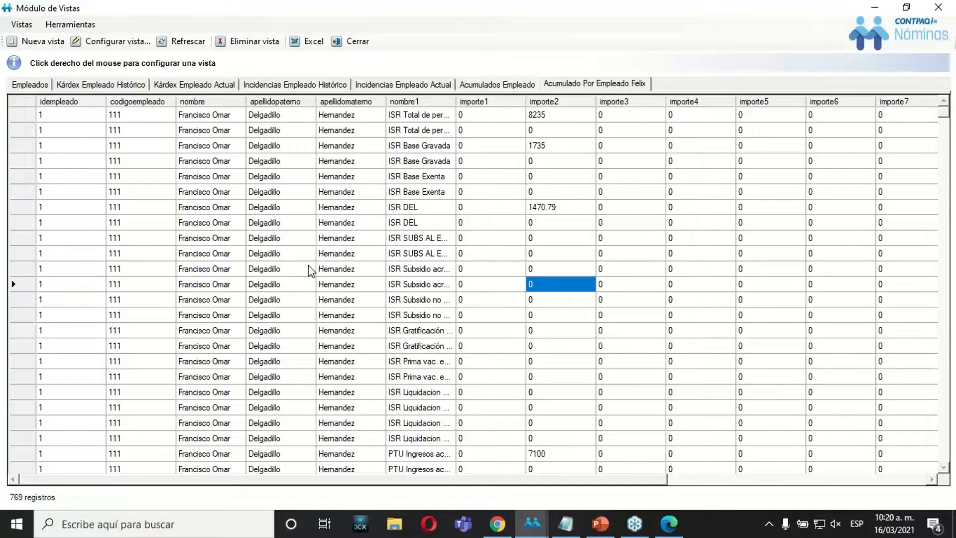
key("Right")
key("Right")
key("Right")
key("Right")
key("Left")
key("Left")
key("Left")
key("Left")
key("Left")
key("Left")
key("Left")
key("Left")
key("Left")
key("Left")
key("Left")
key("Left")
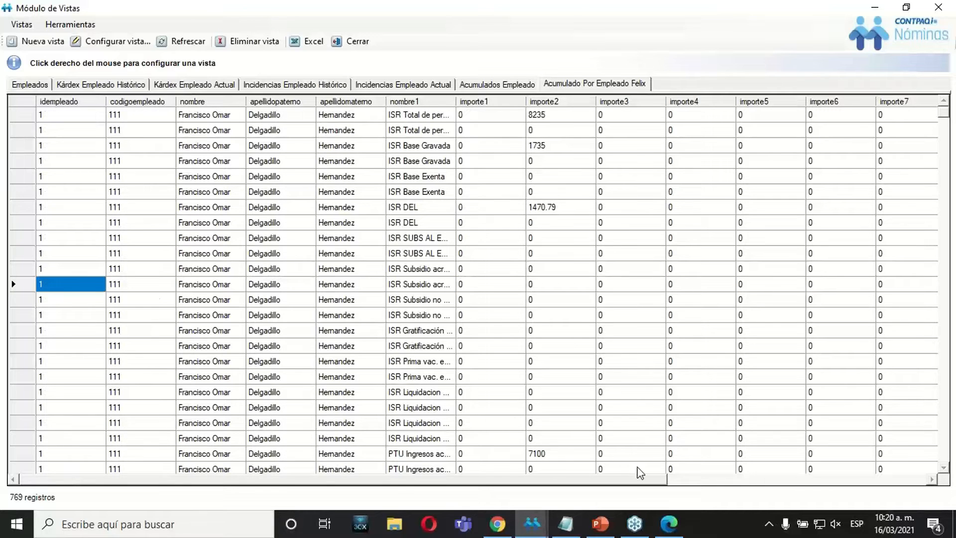
Switch to the PowerPoint exercise, preview slide 9 on filters at 70% zoom, and return to slide 8 to check the closing steps
left_click(614, 534)
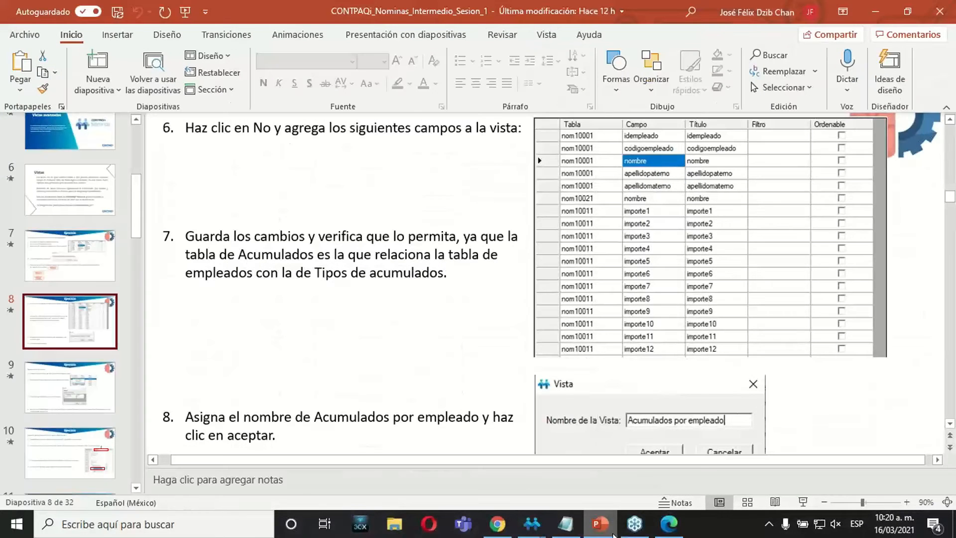
left_click(93, 397)
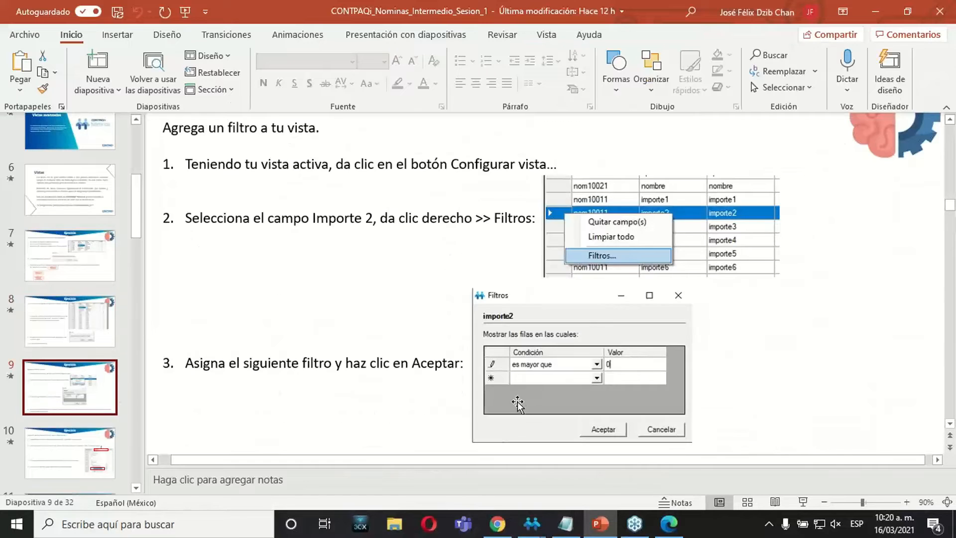
left_click(824, 501)
left_click(824, 500)
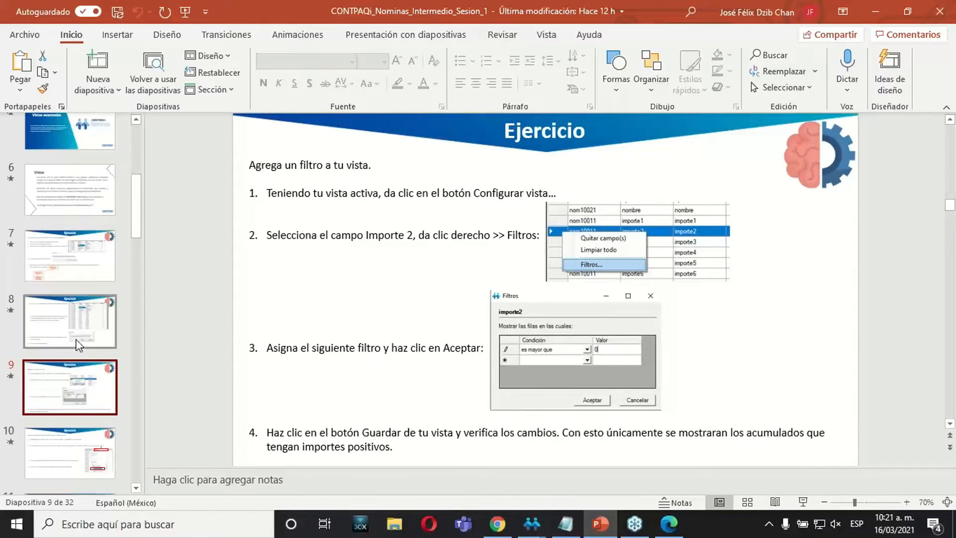
left_click(82, 323)
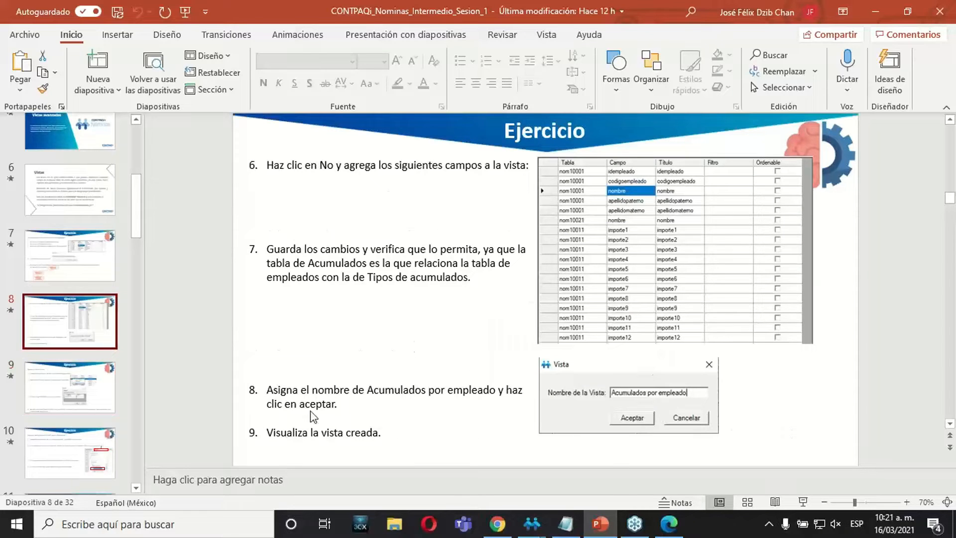
Return to Módulo de Vistas and go to the idempleado cell of the new view's first record
mouse_move(532, 523)
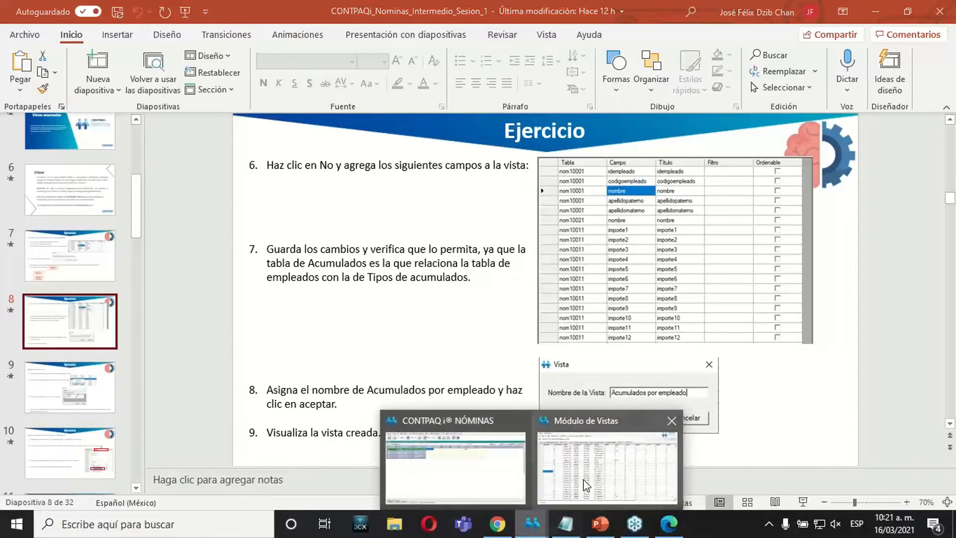
left_click(587, 480)
left_click(595, 253)
key("Up")
key("Up")
key("Up")
key("Up")
key("Up")
key("Up")
key("Up")
key("Up")
key("Up")
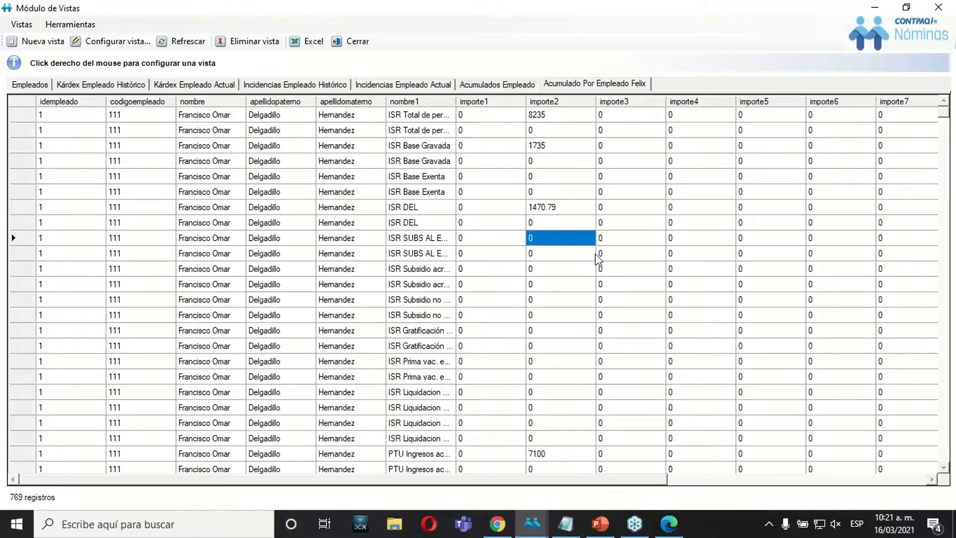
key("Left")
key("Left")
key("Left")
key("Left")
key("Left")
key("Left")
key("Left")
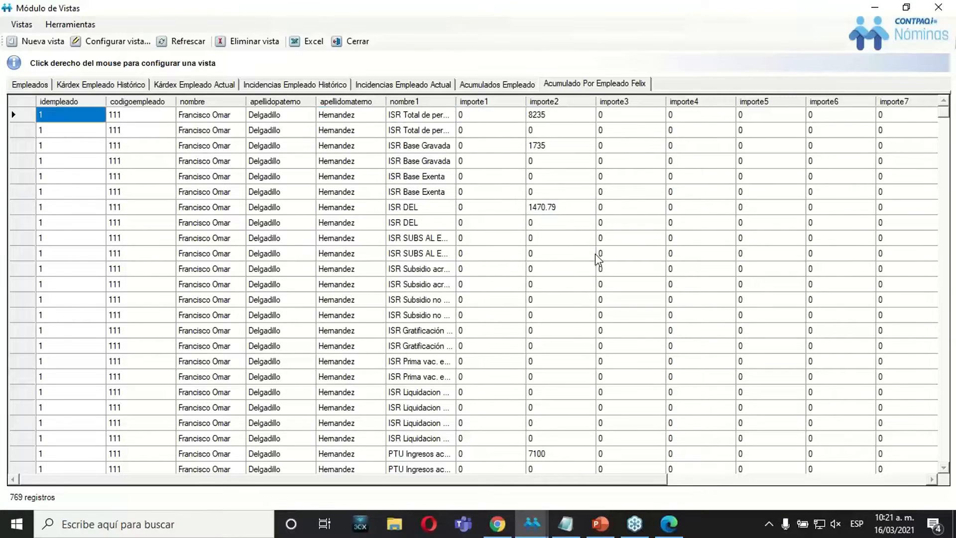
Review the first record's ID and name fields and slightly widen the nombre1 column to show more of its text
left_click(77, 114)
left_click(219, 125)
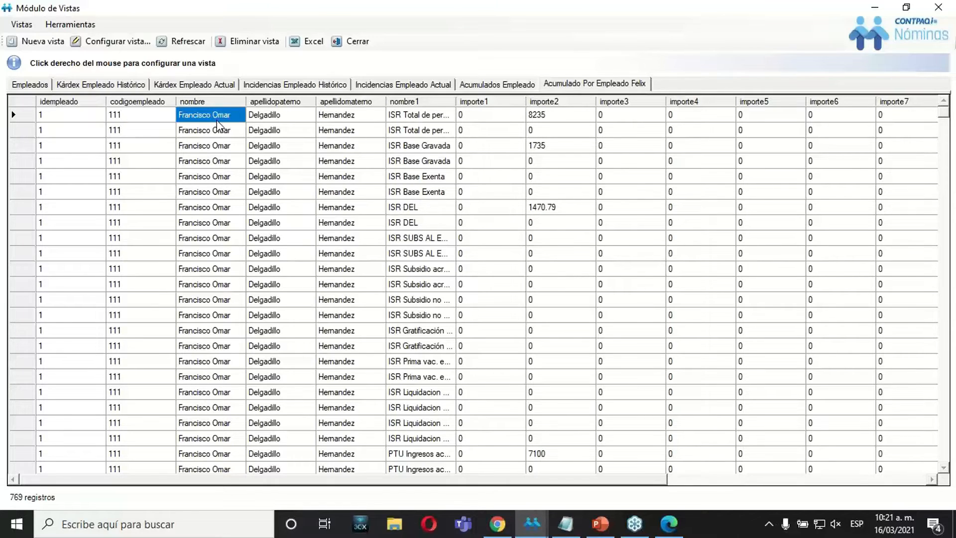
left_click(285, 119)
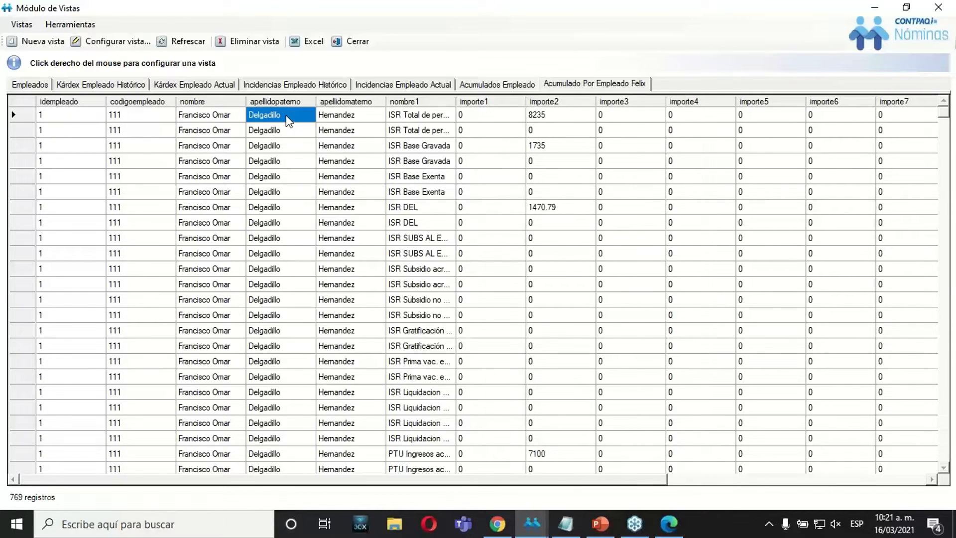
left_click(334, 116)
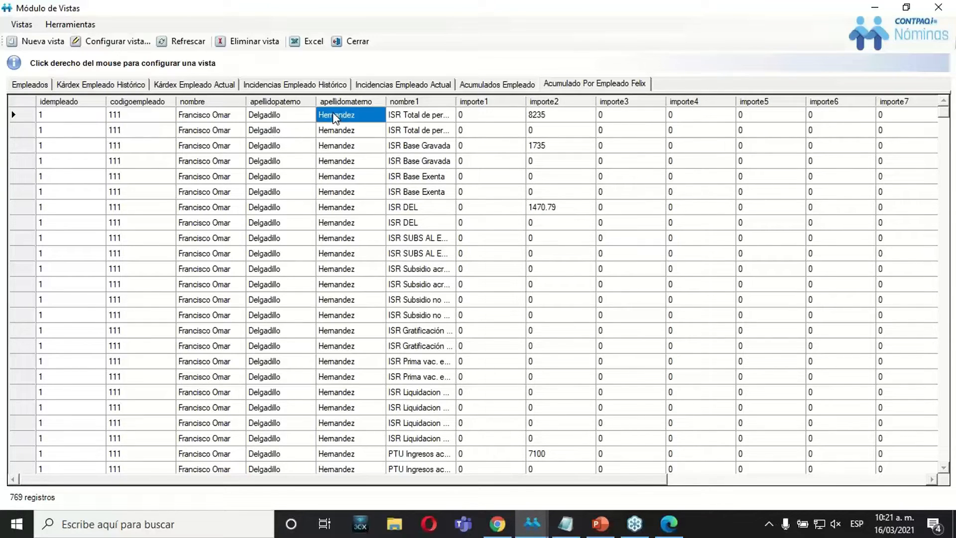
left_click(409, 115)
left_click_drag(453, 104, 465, 104)
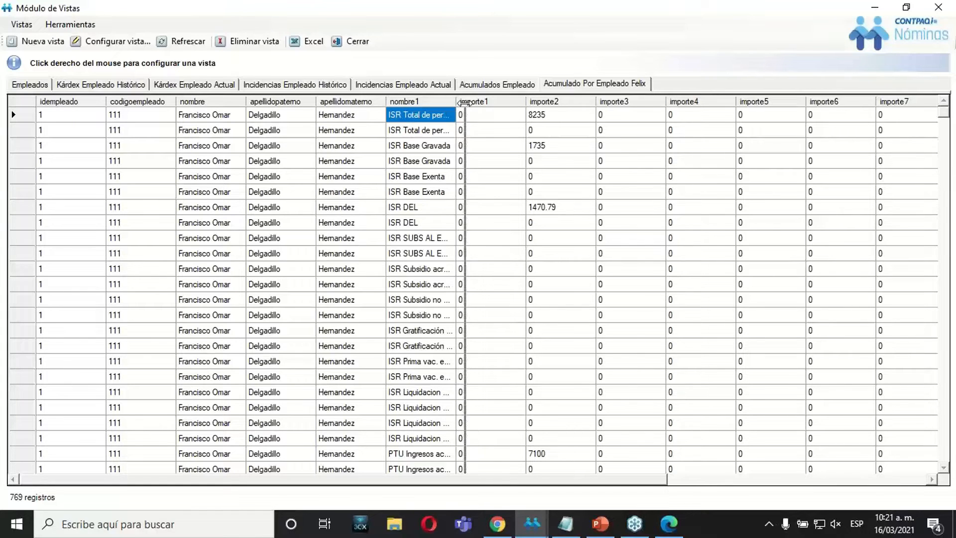
Examine the first record's accumulated amounts across the importe columns and go back to its idempleado cell
left_click(523, 124)
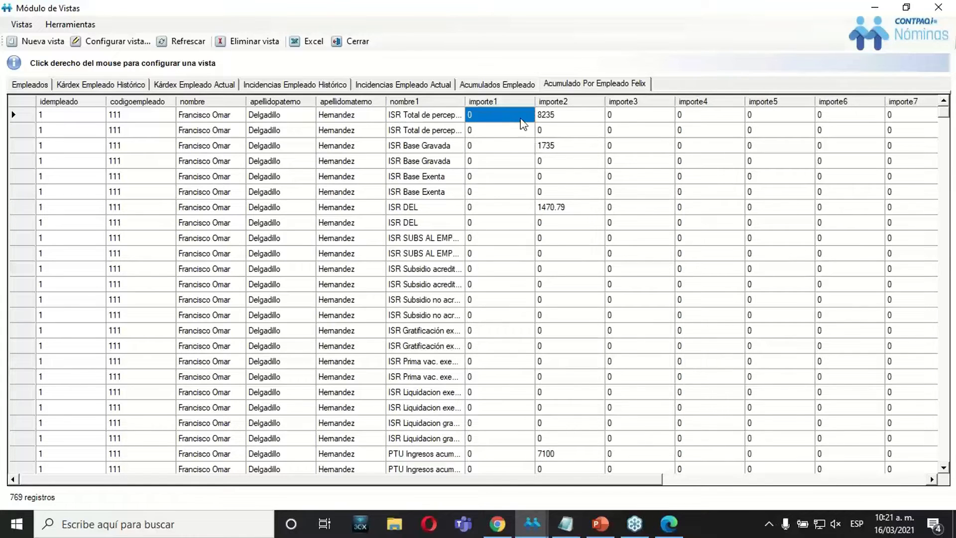
left_click(573, 123)
left_click(652, 119)
left_click(690, 122)
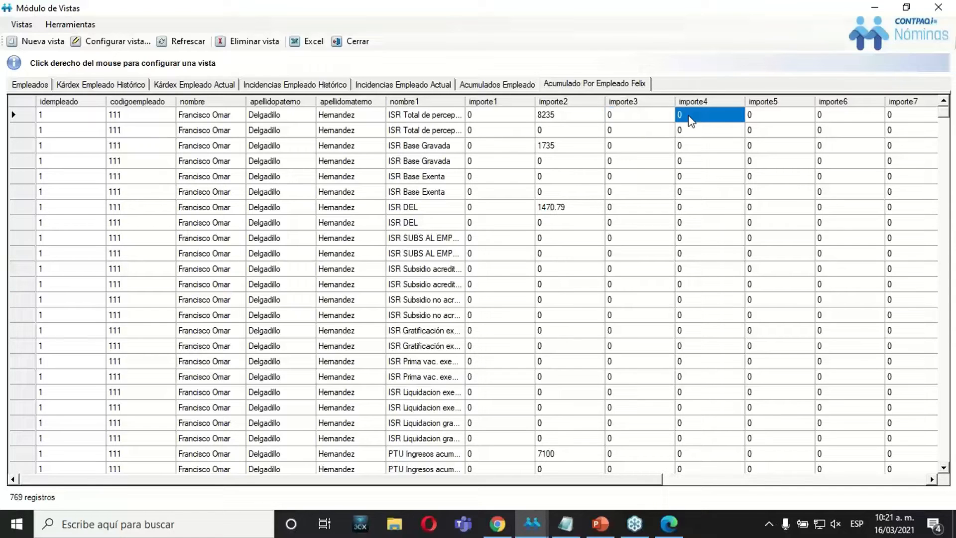
left_click(753, 121)
left_click(843, 121)
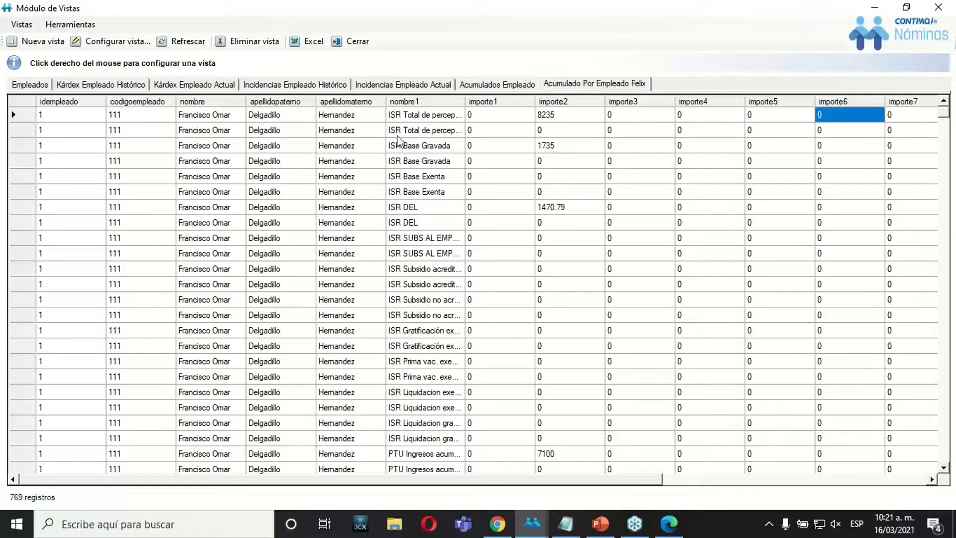
left_click(438, 114)
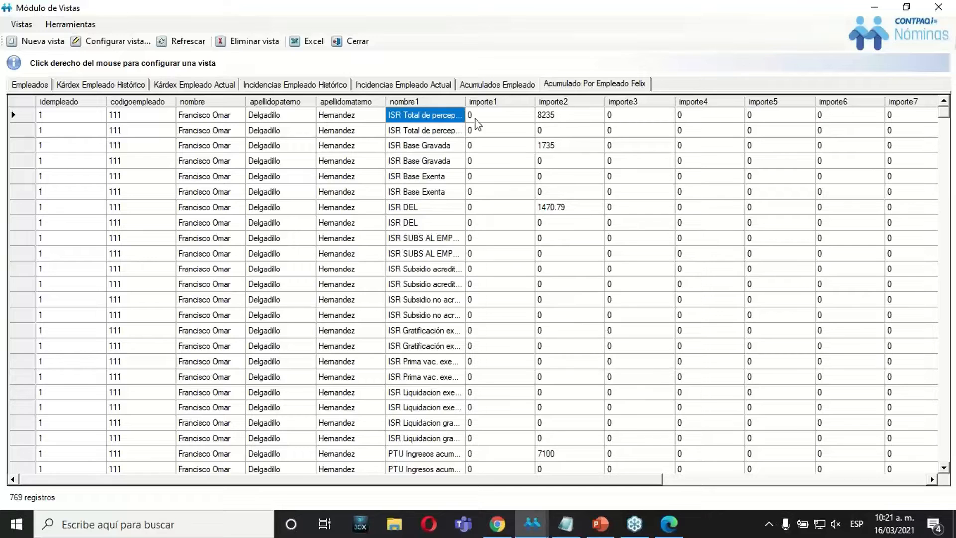
key("Right")
key("Right")
key("Right")
key("Right")
key("Right")
key("Right")
key("Right")
key("Right")
key("Right")
key("Right")
key("Right")
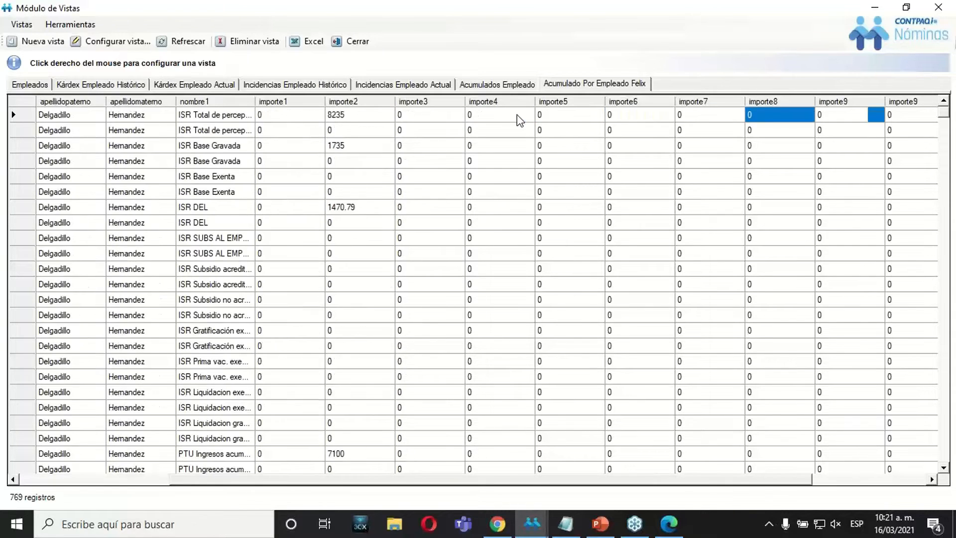
key("Left")
key("Left")
key("Left")
key("Left")
key("Left")
key("Left")
key("Left")
key("Left")
key("Left")
key("Left")
key("Left")
key("Left")
key("Left")
key("Left")
key("Left")
key("Left")
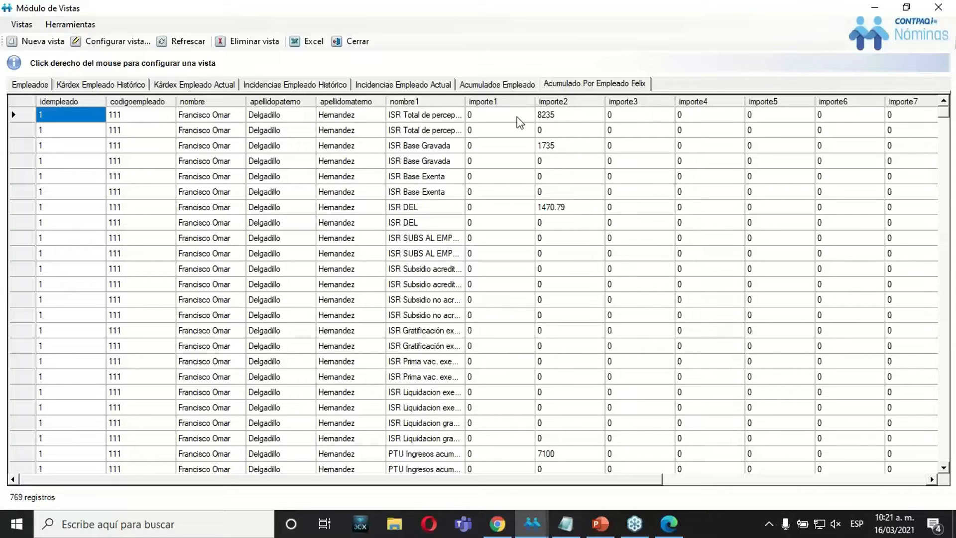
Check the importe1 and importe2 values, then read slide 9 of the PowerPoint exercise on adding a filter to the view
left_click(516, 119)
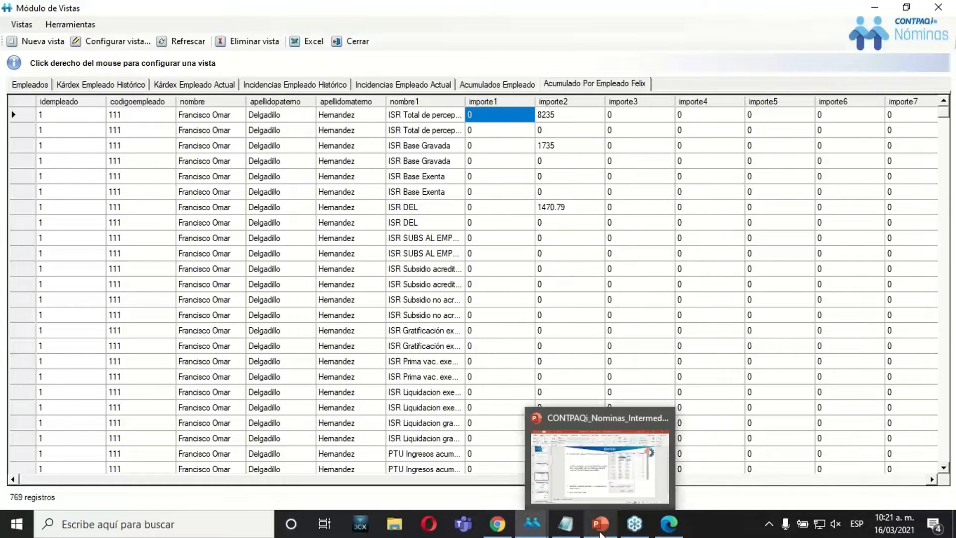
left_click(539, 224)
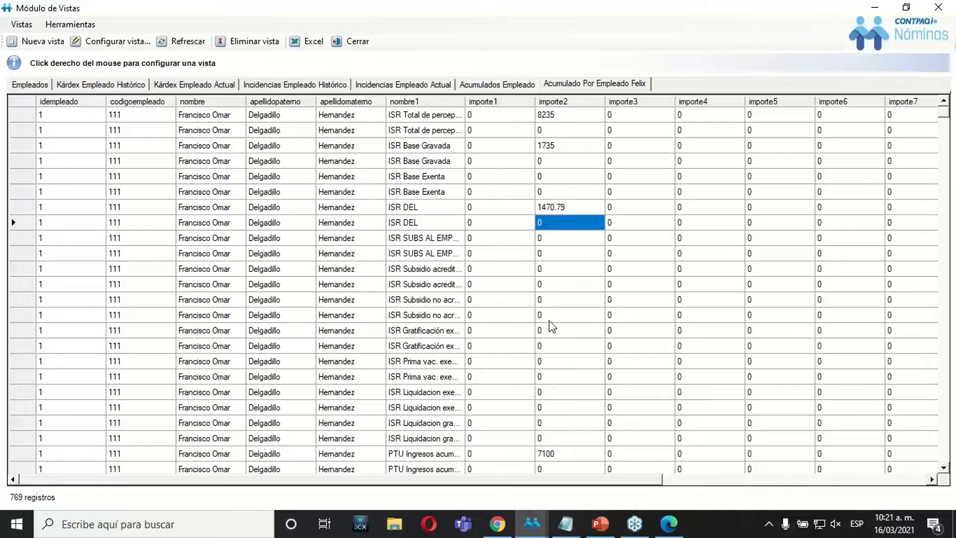
left_click(600, 527)
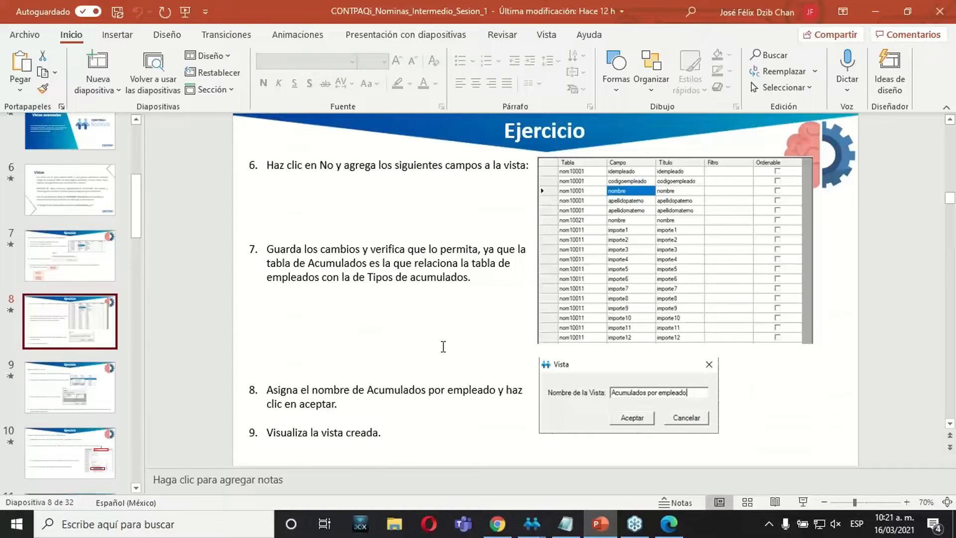
left_click(62, 372)
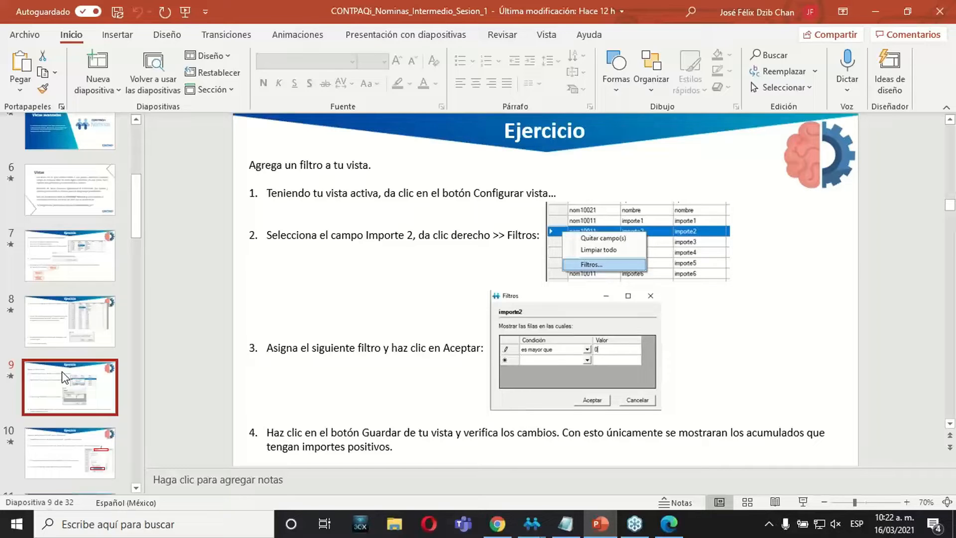
Return to Módulo de Vistas and select the first record's importe2 cell in the accumulated-totals view
left_click(597, 533)
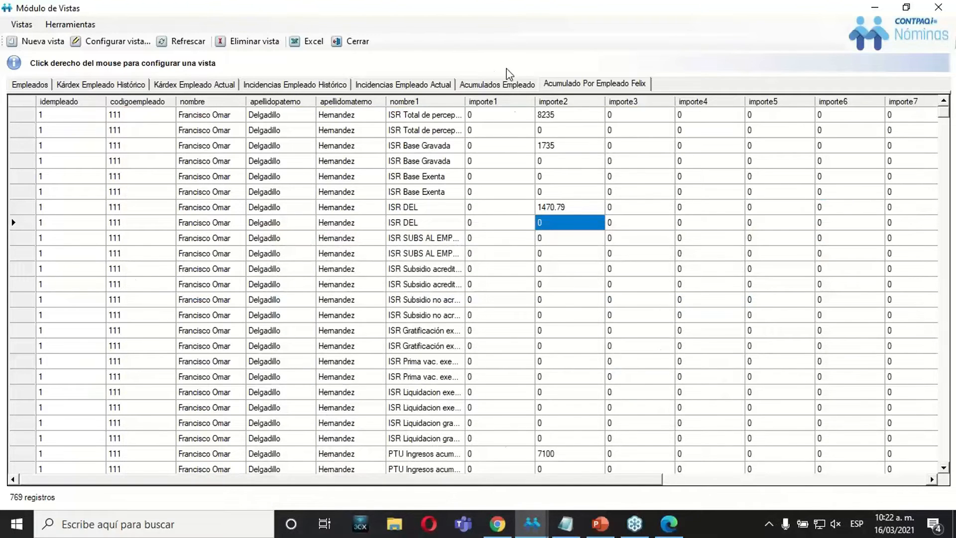
left_click(547, 116)
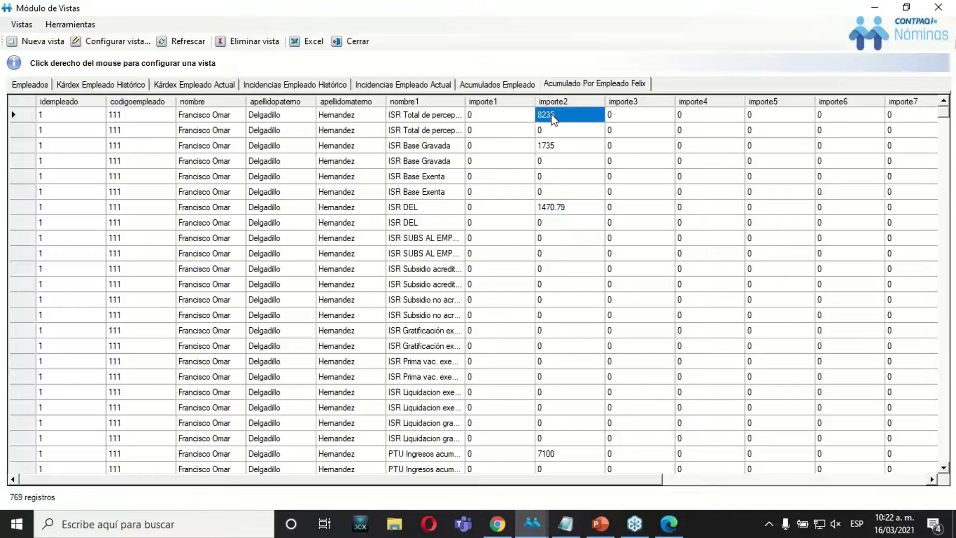
right_click(552, 117)
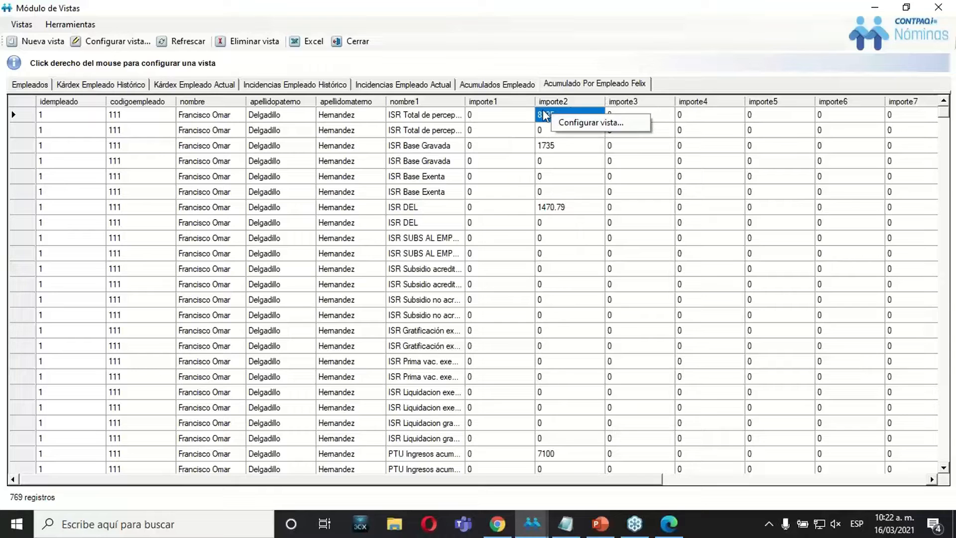
left_click(580, 128)
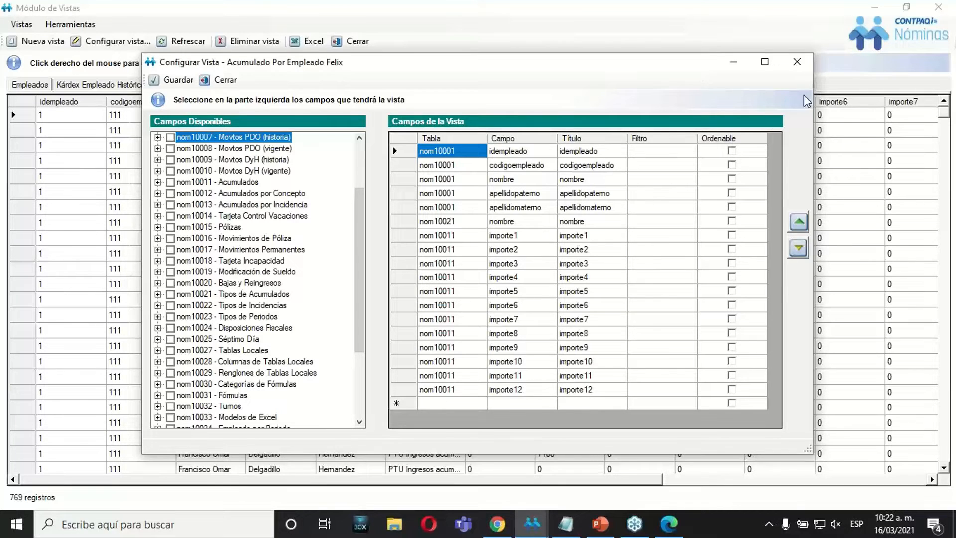
left_click(796, 61)
right_click(569, 126)
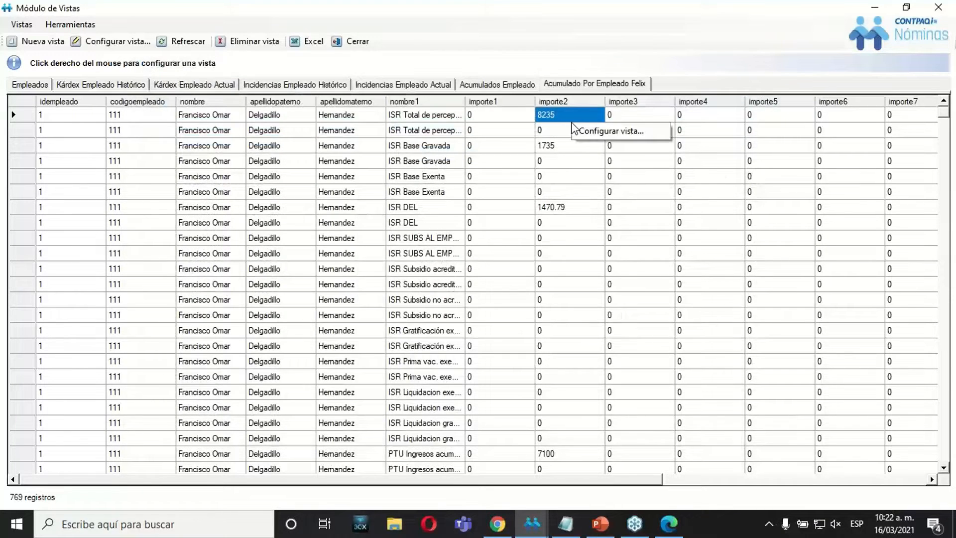
left_click(565, 119)
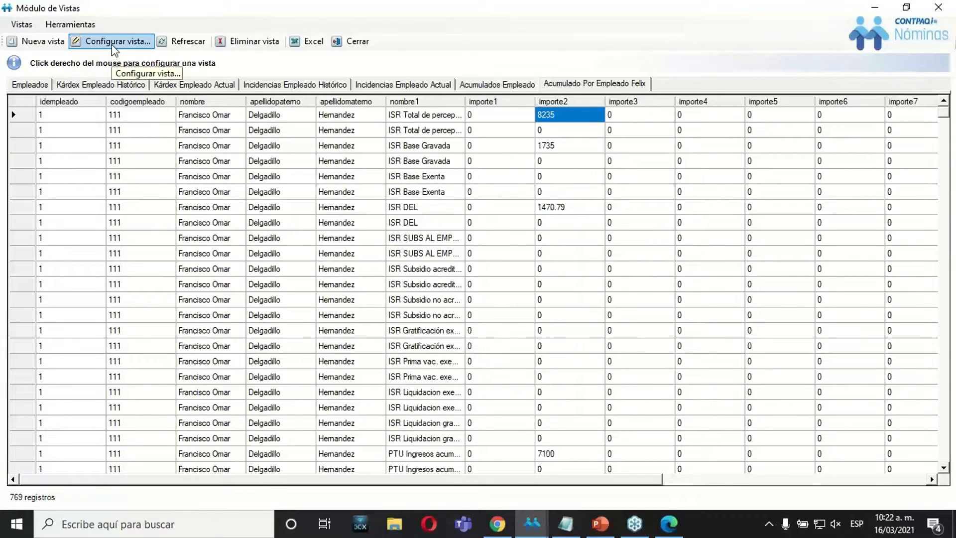
Open the accumulated-per-employee view's configuration and bring up the filter settings for the importe2 field of nom10011
right_click(558, 118)
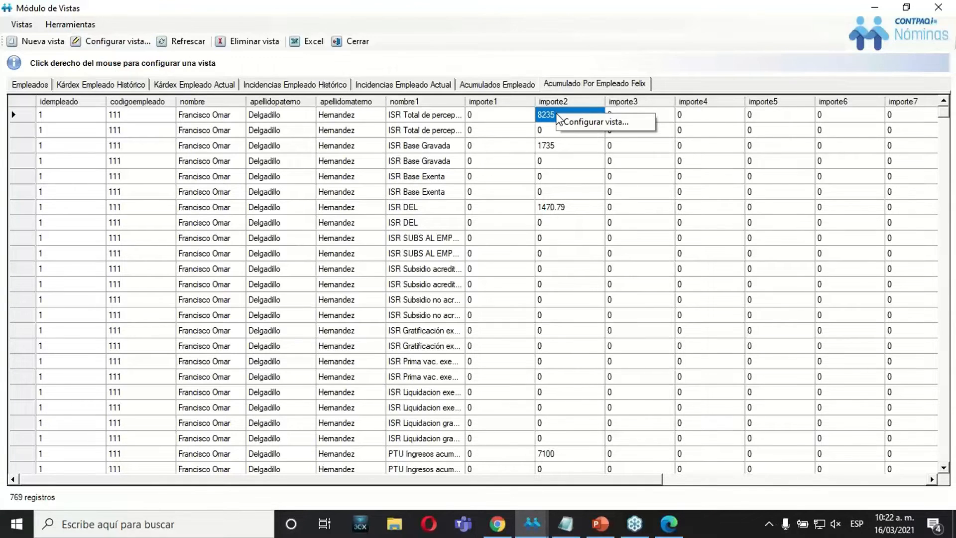
left_click(574, 124)
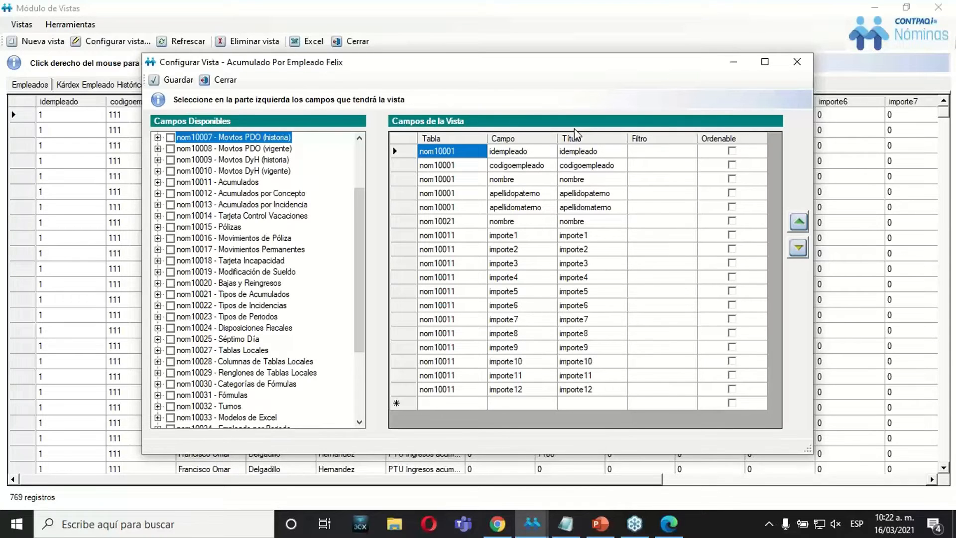
left_click(449, 249)
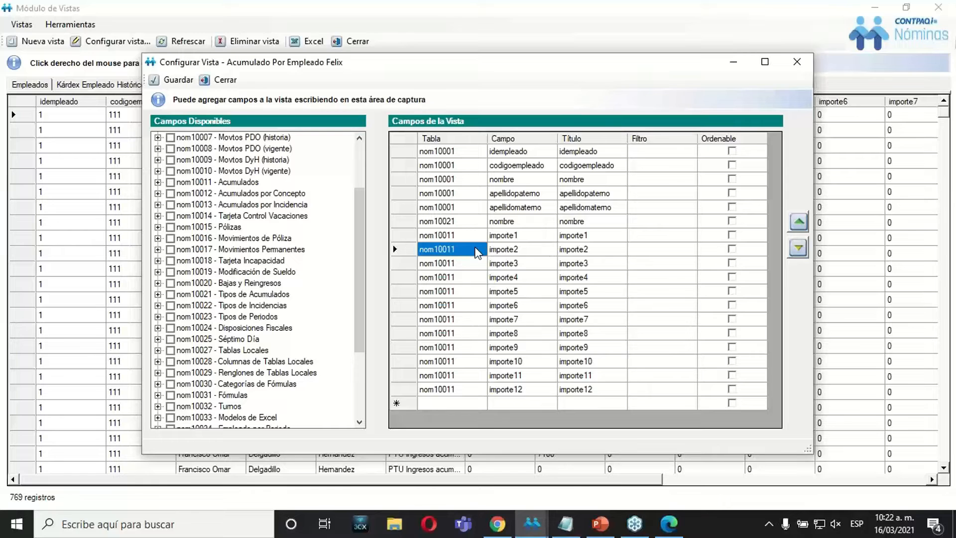
right_click(444, 254)
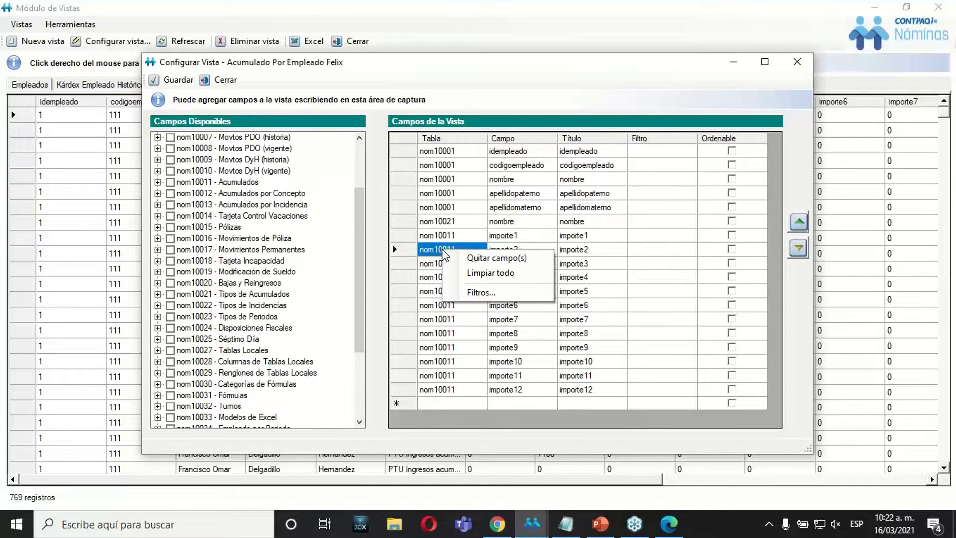
left_click(474, 293)
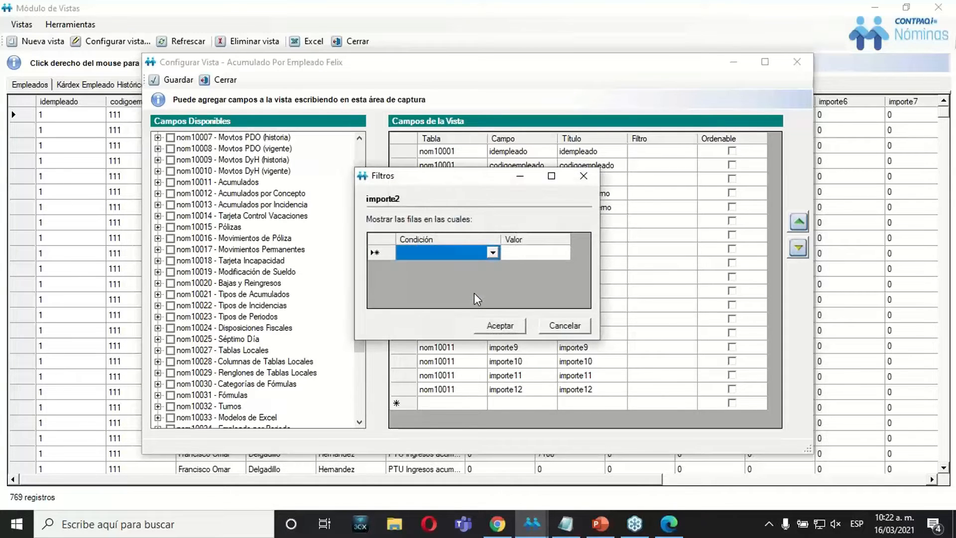
Set the importe2 filter condition to "es mayor que" with the value 0, checking it against the PowerPoint exercise, and accept it
left_click_drag(460, 176, 529, 249)
left_click(561, 326)
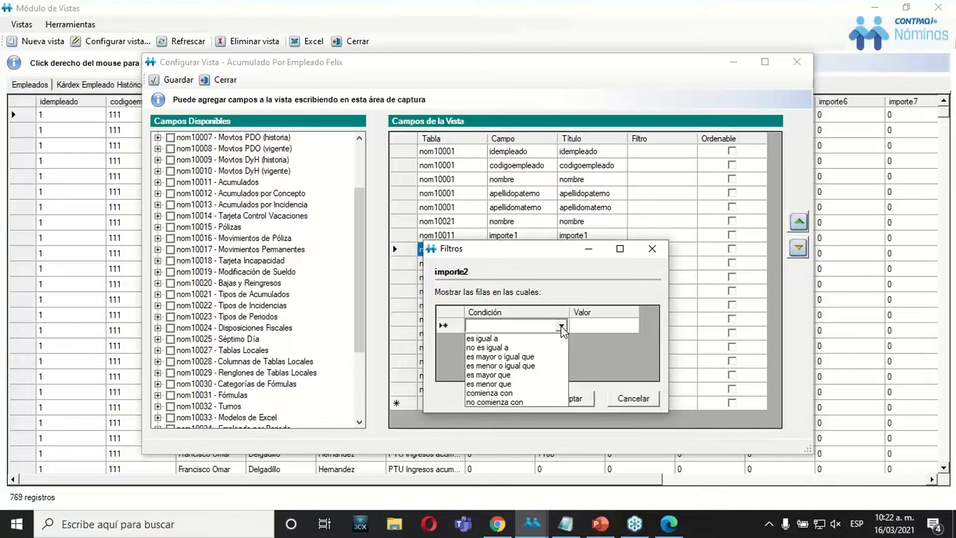
left_click(503, 376)
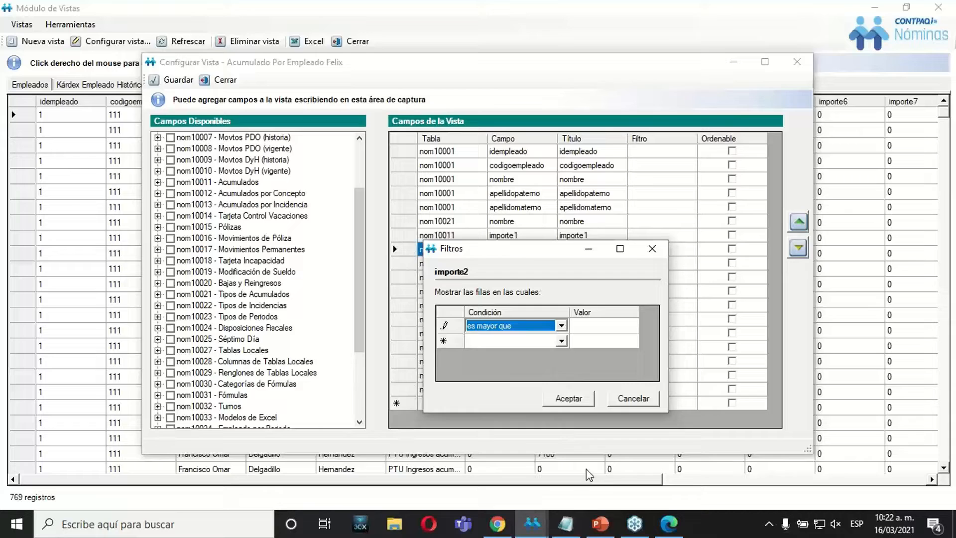
left_click(600, 522)
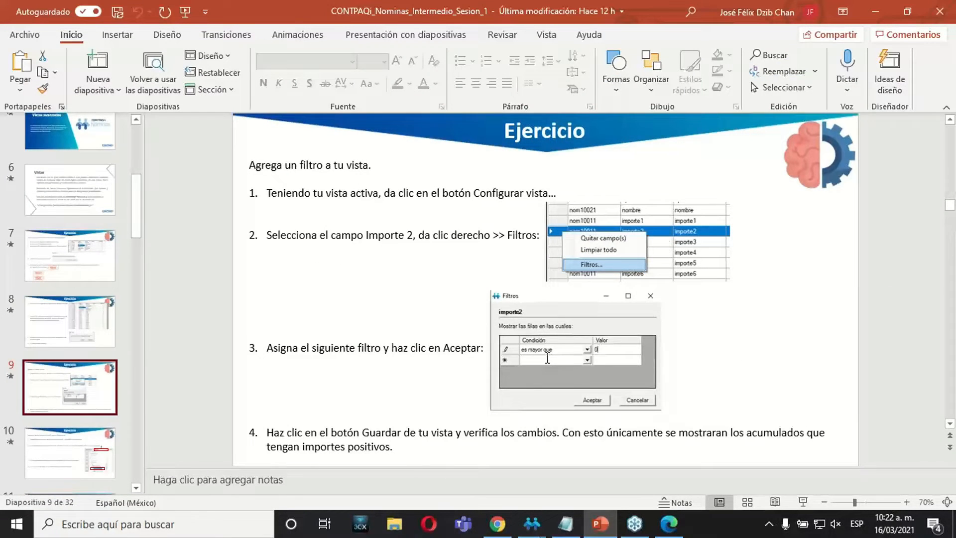
left_click(601, 522)
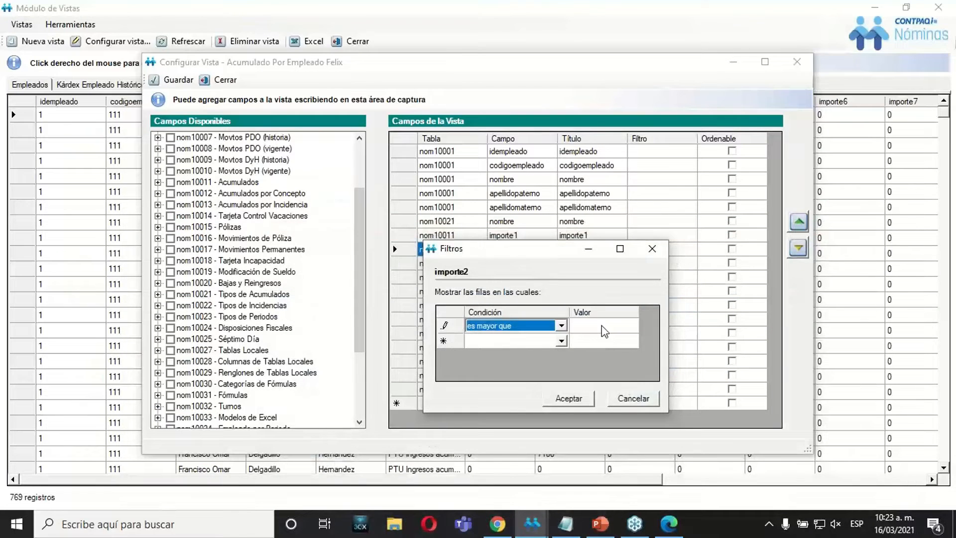
left_click(602, 329)
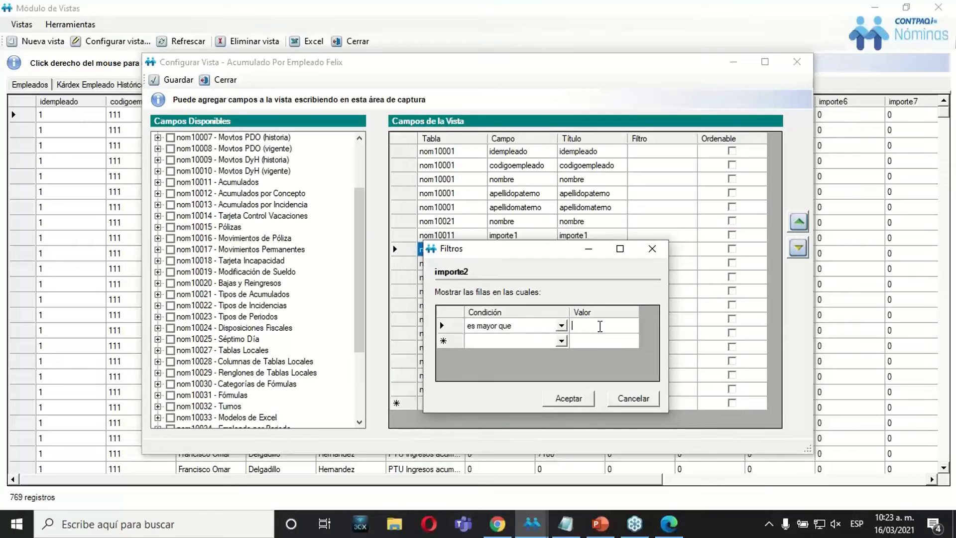
type("0")
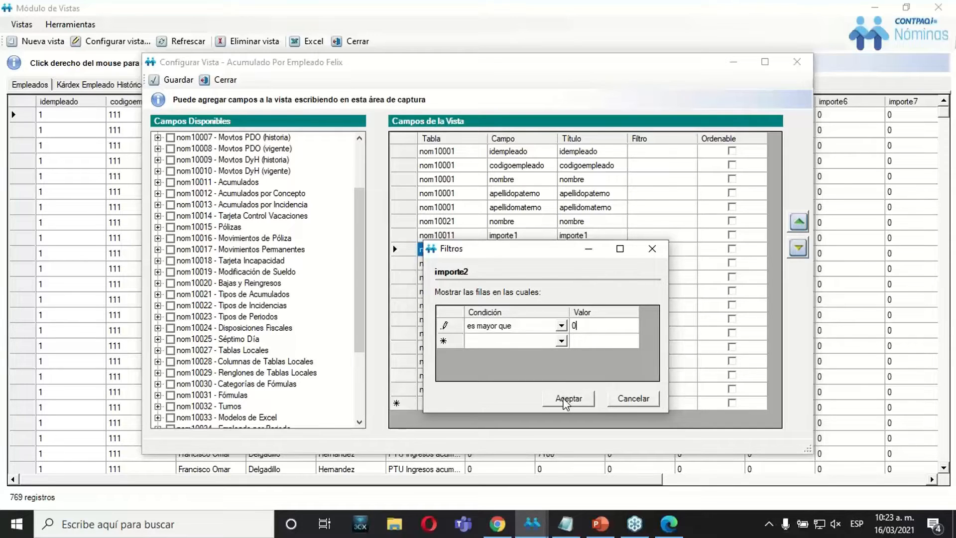
left_click(565, 402)
left_click(566, 402)
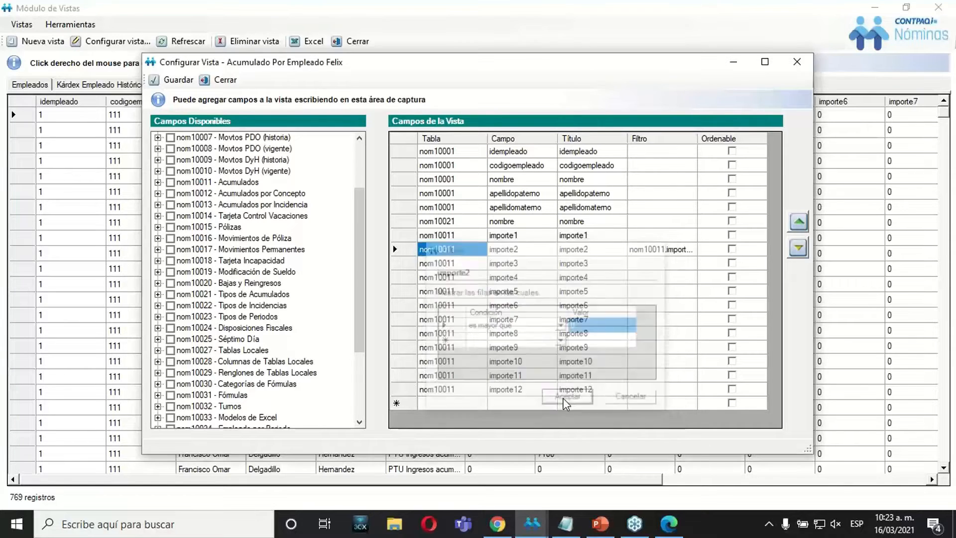
Check the filter expression on the importe2 row and save the view under its existing name
left_click(681, 250)
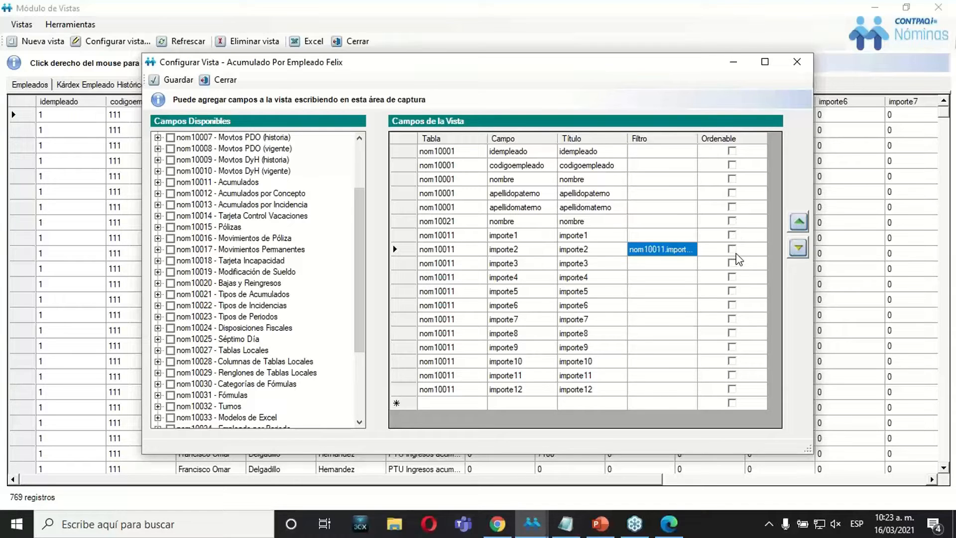
left_click(173, 85)
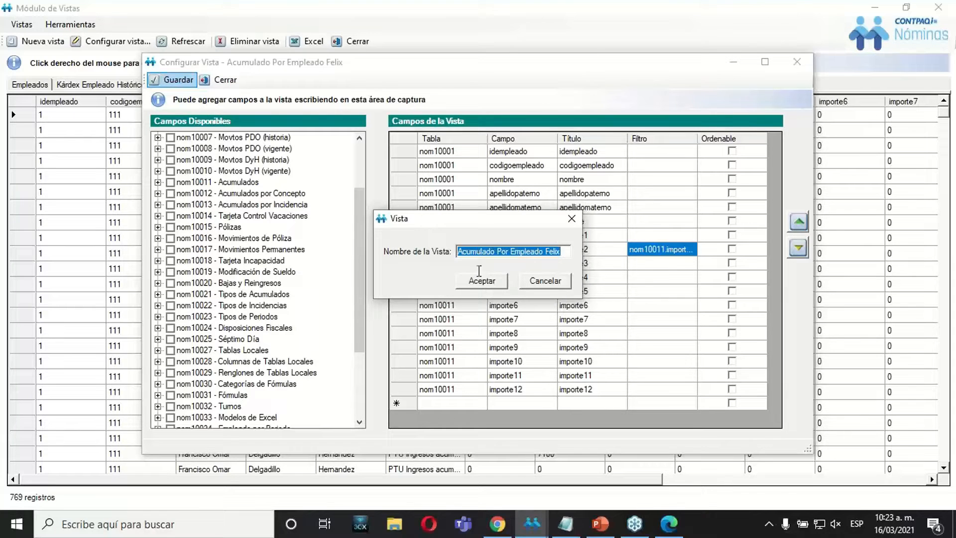
left_click(480, 283)
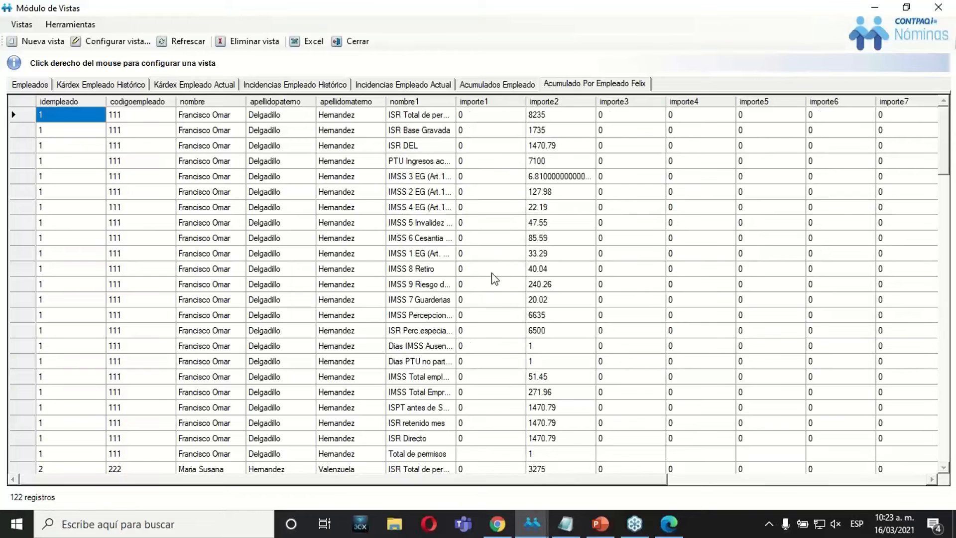
Examine the importe2 values of the filtered records from one employee to the next, then return to the first record's importe2 cell
left_click(520, 268)
left_click(555, 270)
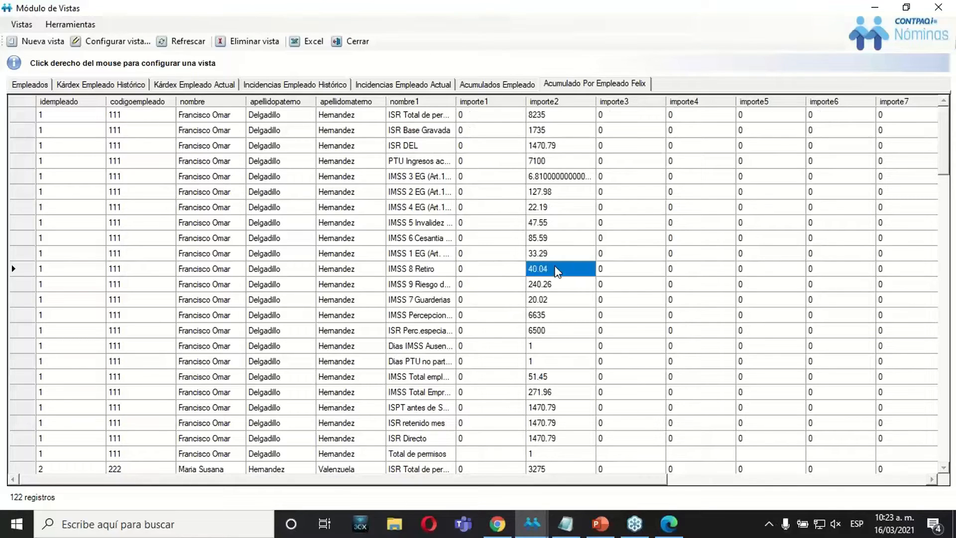
key("Up")
key("Up")
key("Up")
key("Up")
key("Up")
key("Up")
key("Up")
key("Up")
key("Up")
key("Up")
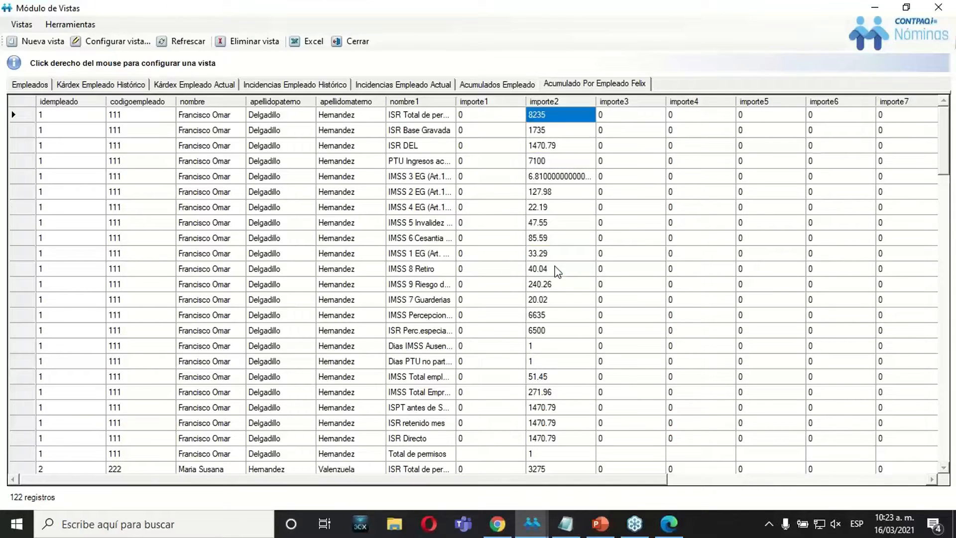
key("Down")
key("Up")
key("Down")
key("Down")
key("Down")
key("Down")
key("Down")
key("Down")
key("Down")
key("Down")
key("Down")
key("Down")
key("Down")
key("Down")
key("Down")
key("Down")
key("Down")
key("Down")
key("Down")
key("Down")
key("Down")
key("Down")
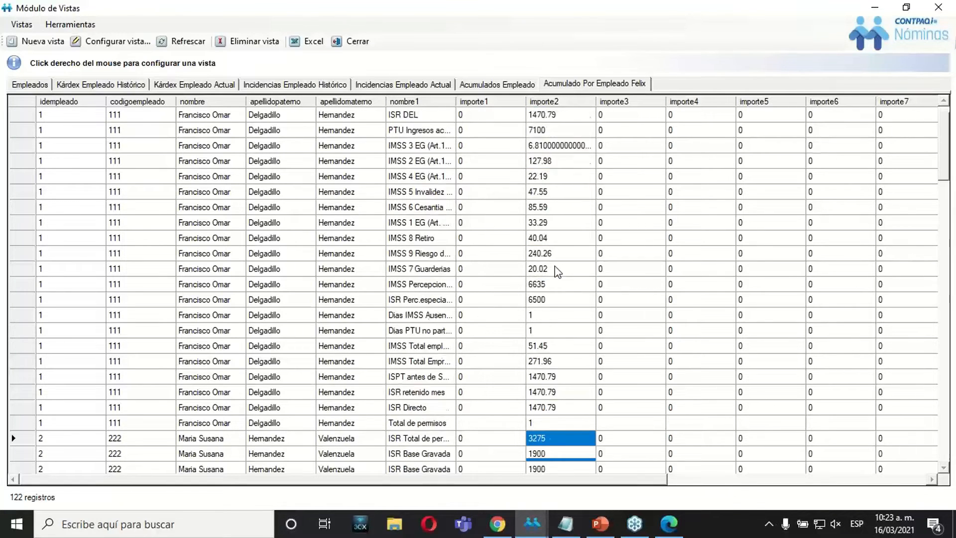
key("Down")
key("Down")
key("Down")
key("Down")
key("Down")
key("Down")
key("Down")
key("Down")
key("Down")
key("Down")
key("Down")
key("Down")
key("Down")
key("Down")
key("Down")
key("Down")
key("Down")
key("Down")
key("Down")
key("Down")
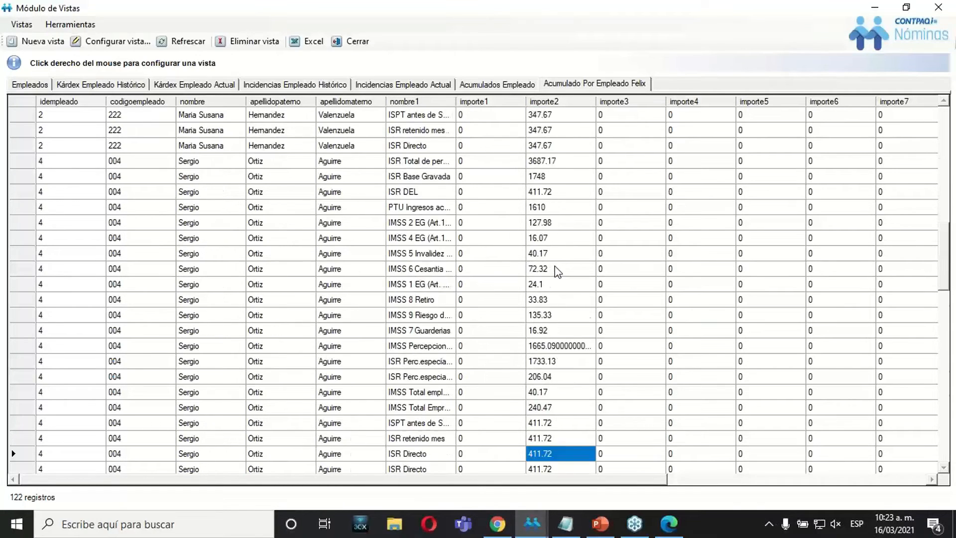
key("Down")
key("Down")
key("Down")
key("Down")
key("Down")
key("Down")
key("Down")
key("Down")
key("Down")
key("Down")
key("Down")
key("Down")
key("Down")
key("Down")
key("Down")
key("Down")
key("Down")
key("Down")
key("Down")
key("Down")
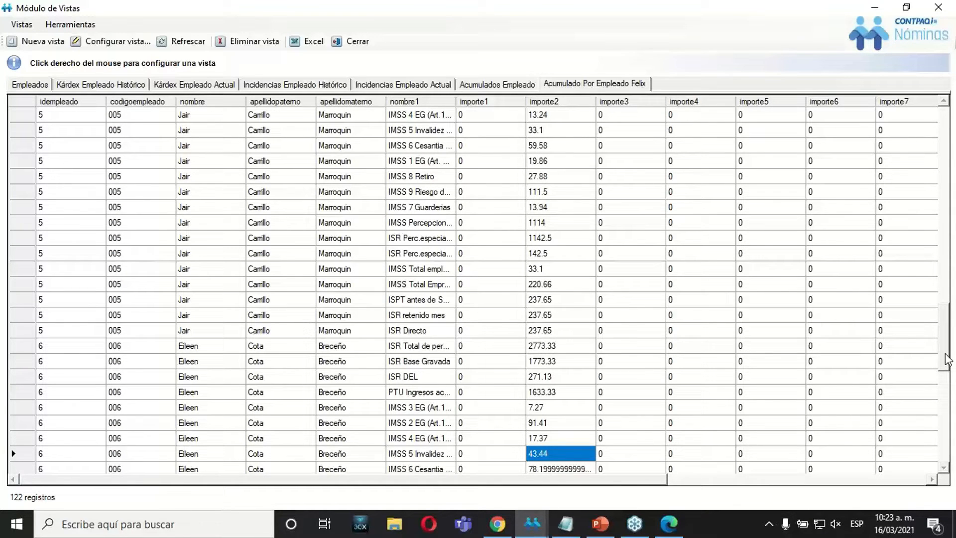
left_click_drag(938, 210, 925, 131)
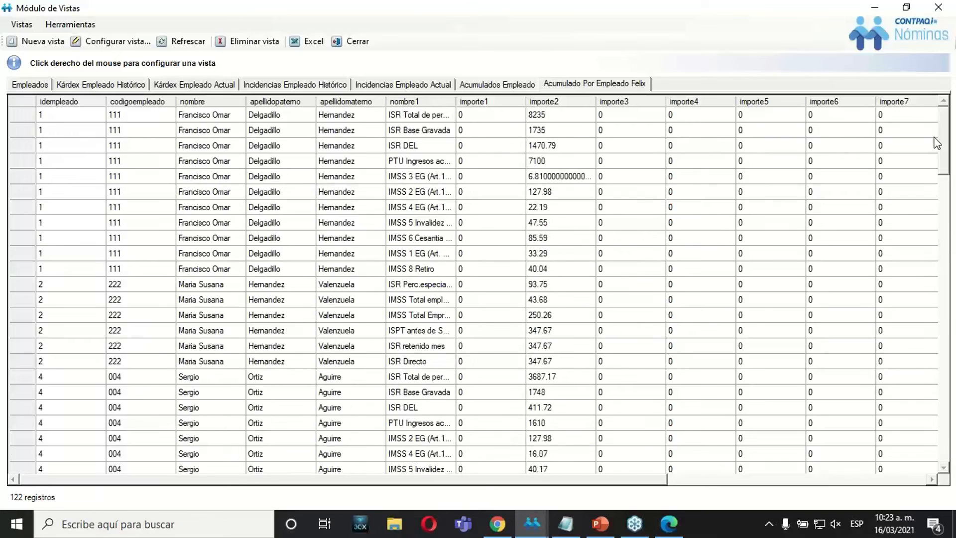
left_click(552, 118)
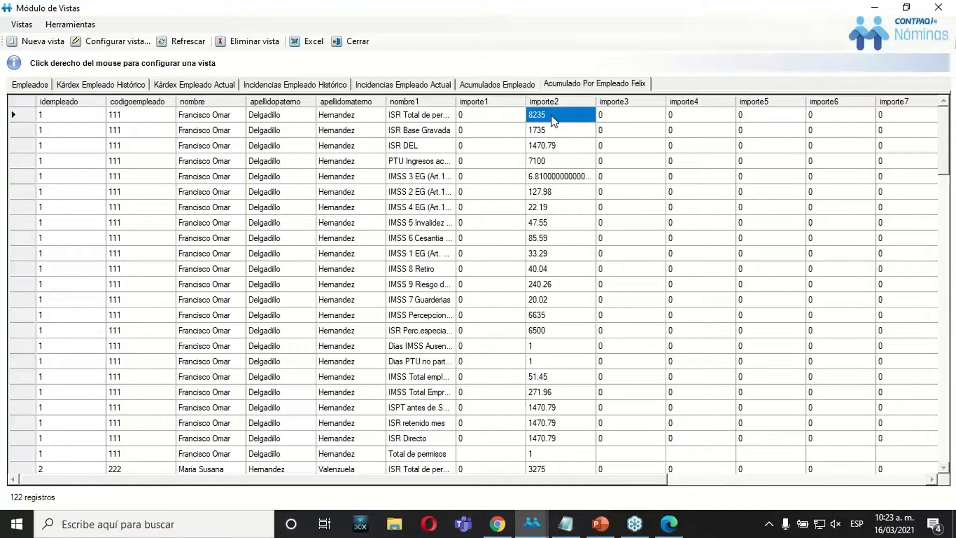
Switch to PowerPoint and read slide 10 on exporting the view to Excel and applying quick filters
left_click(597, 525)
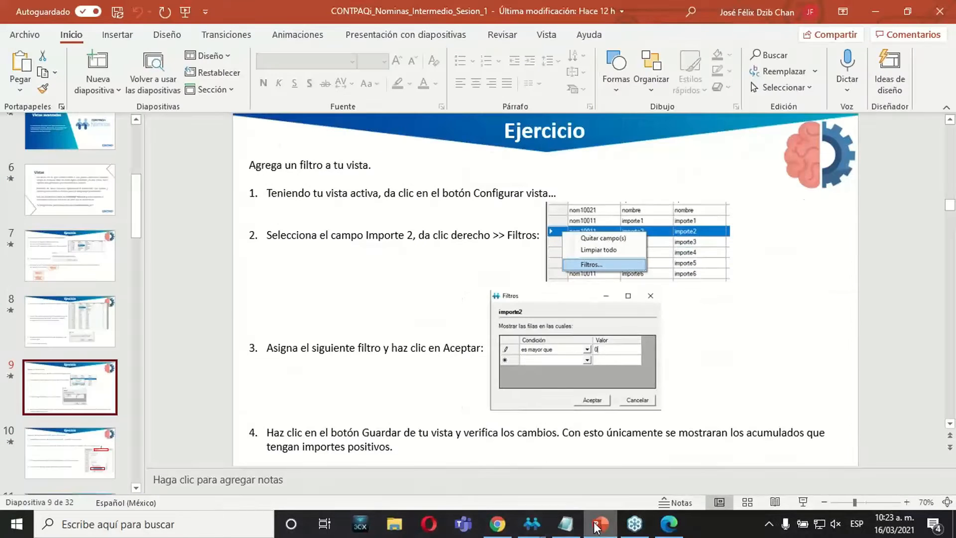
left_click(106, 440)
left_click_drag(136, 196, 136, 217)
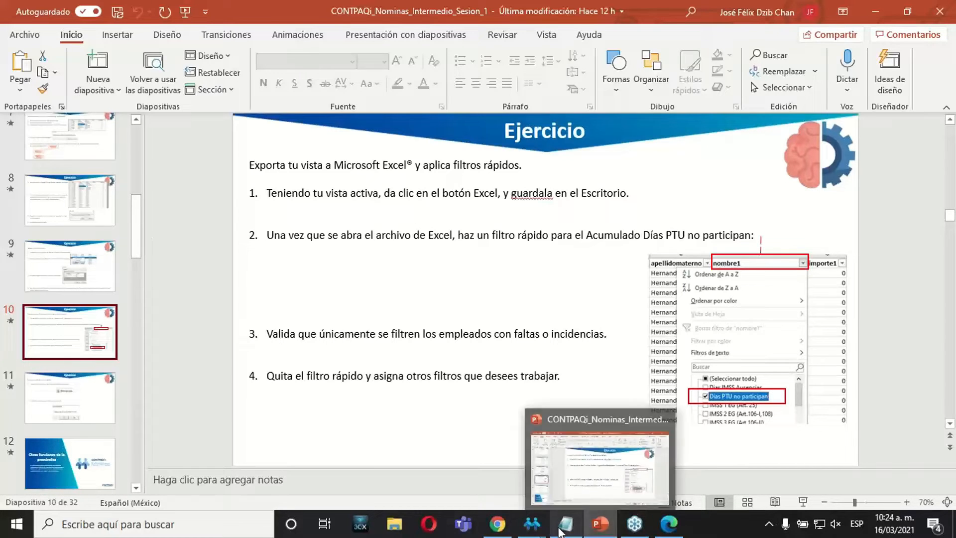
Return to Módulo de Vistas and go to the first record's idempleado cell in the filtered view
mouse_move(532, 525)
left_click(572, 480)
left_click(506, 300)
key("Left")
key("Left")
key("Home")
key("Up")
key("Up")
key("Up")
key("Up")
key("Up")
key("Up")
key("Up")
key("Up")
key("Up")
key("Up")
key("Up")
key("Up")
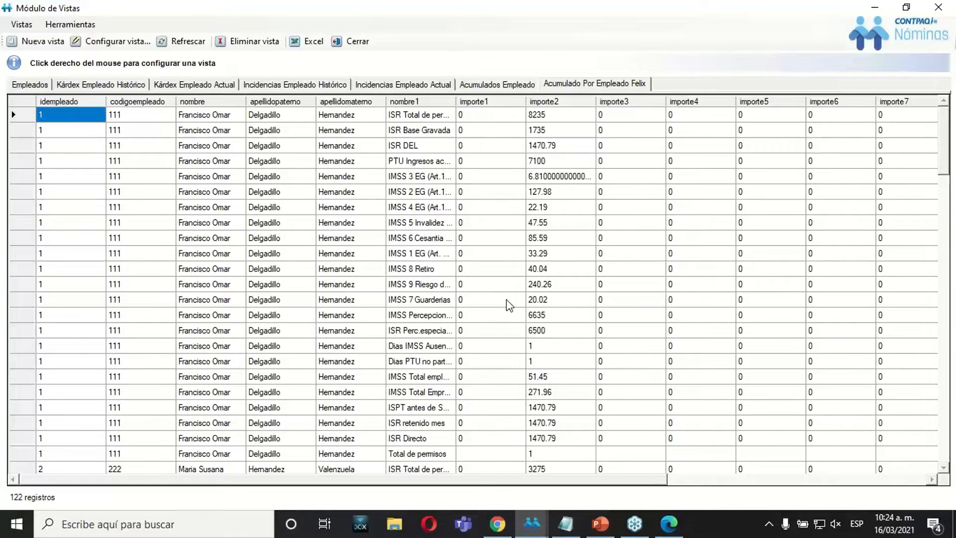
Review the first record's fields across the filtered view's columns and go back to its idempleado cell
key("Right")
key("Right")
key("Right")
key("Right")
key("Right")
key("Right")
key("Right")
key("Right")
key("Right")
key("Right")
key("Right")
key("Right")
key("Right")
key("Left")
key("Left")
key("Left")
key("Left")
key("Left")
key("Left")
key("Left")
key("Left")
key("Left")
key("Left")
key("Left")
key("Left")
key("Left")
key("Left")
Start exporting the filtered view to Excel and choose the folder Documentos > SESIONES WEB 2021 > CONTPAQI NÓMINAS
left_click(312, 44)
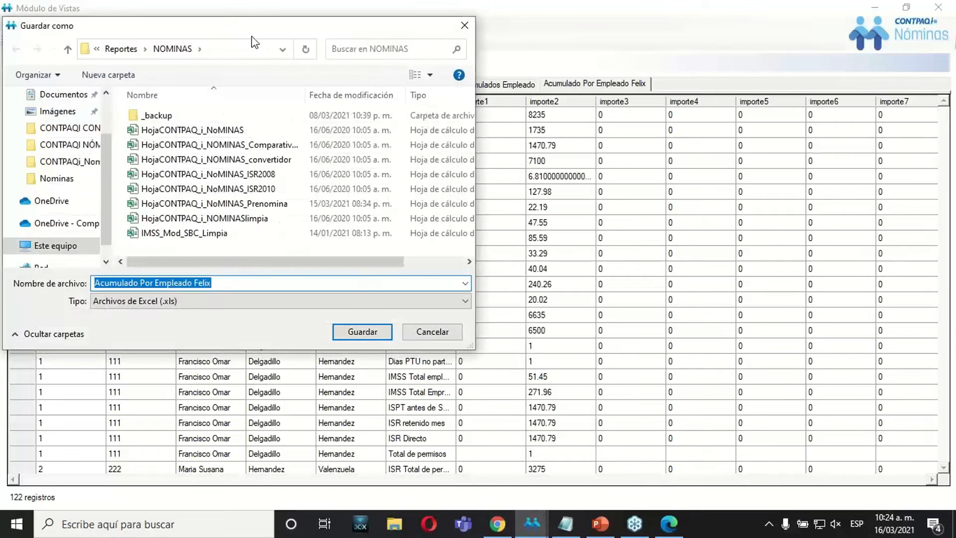
left_click_drag(258, 37, 399, 58)
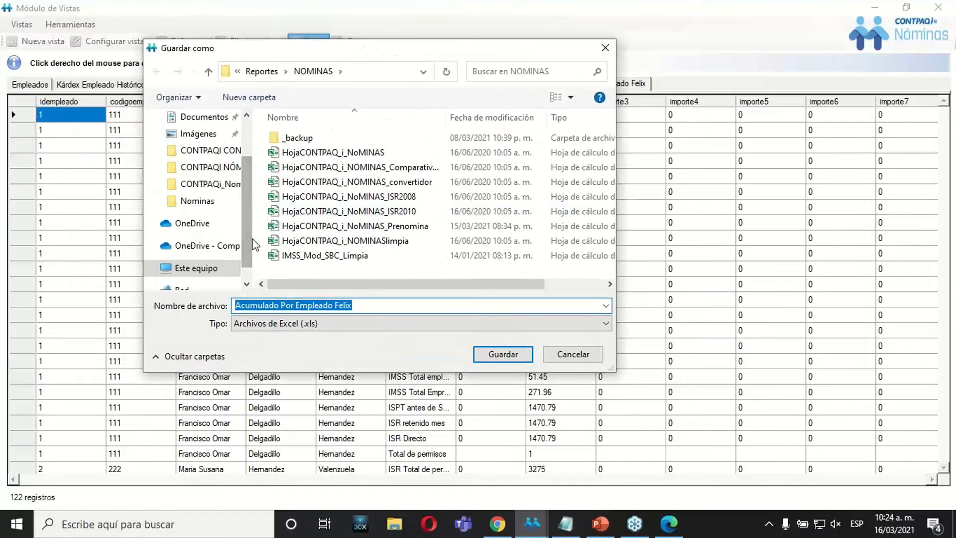
left_click_drag(247, 242, 246, 176)
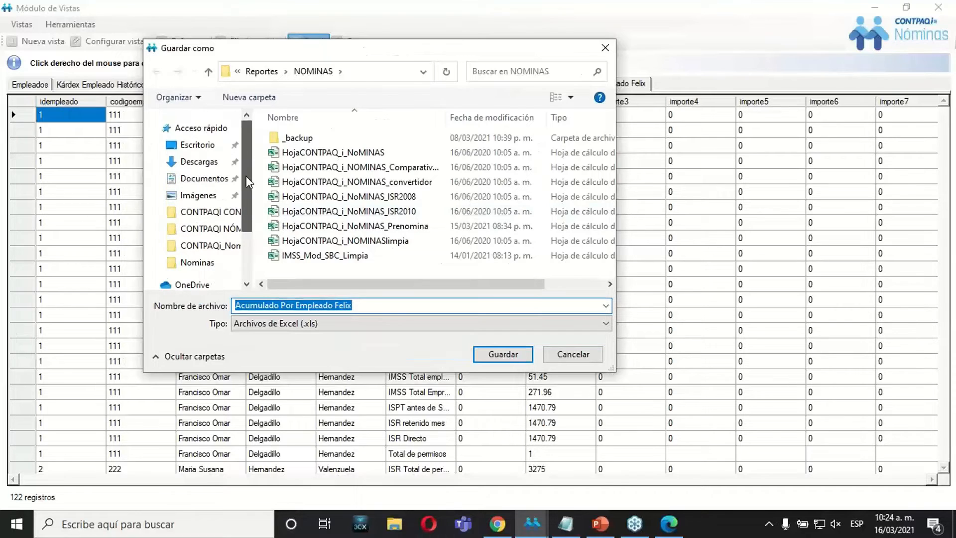
left_click(200, 178)
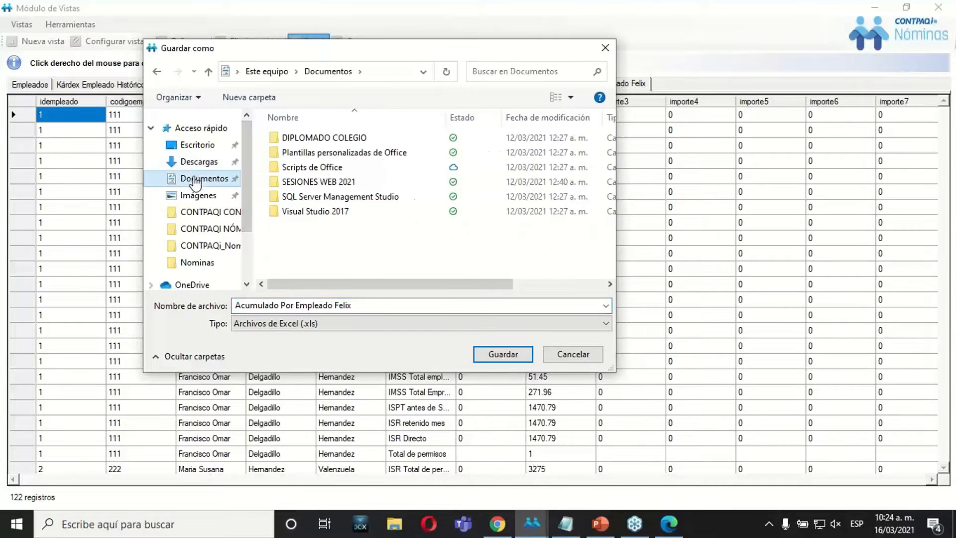
double_click(299, 182)
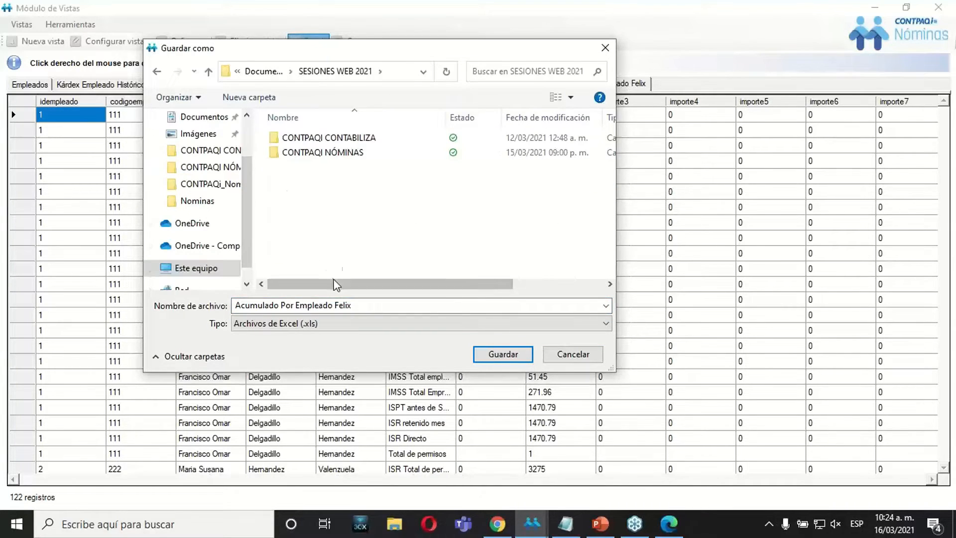
double_click(324, 157)
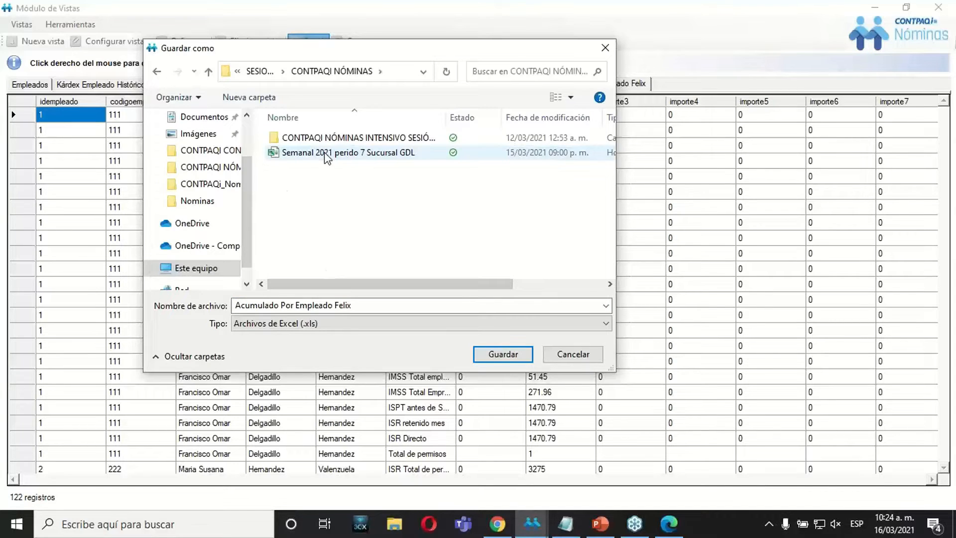
Save the export as an .xls file under its suggested name and open it in Excel despite the format mismatch
left_click(374, 305)
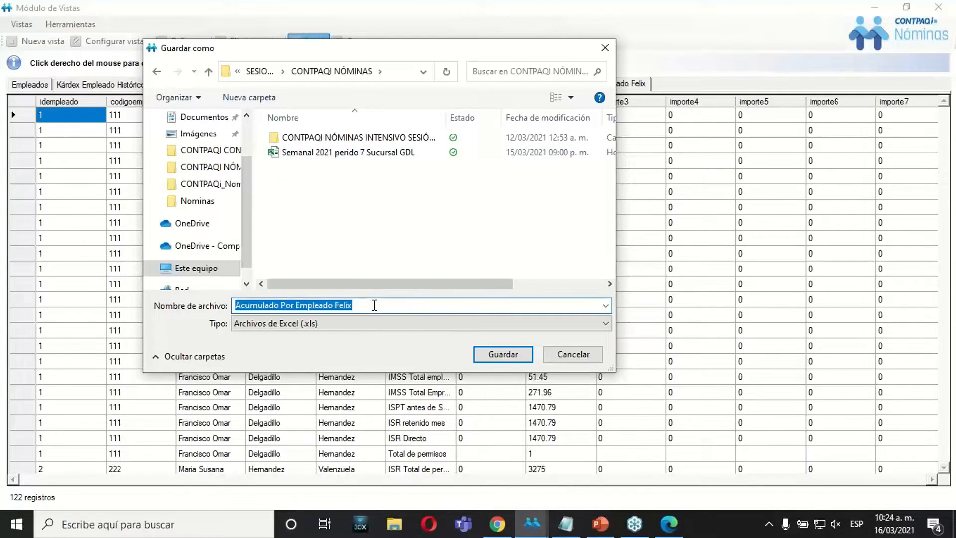
left_click(375, 305)
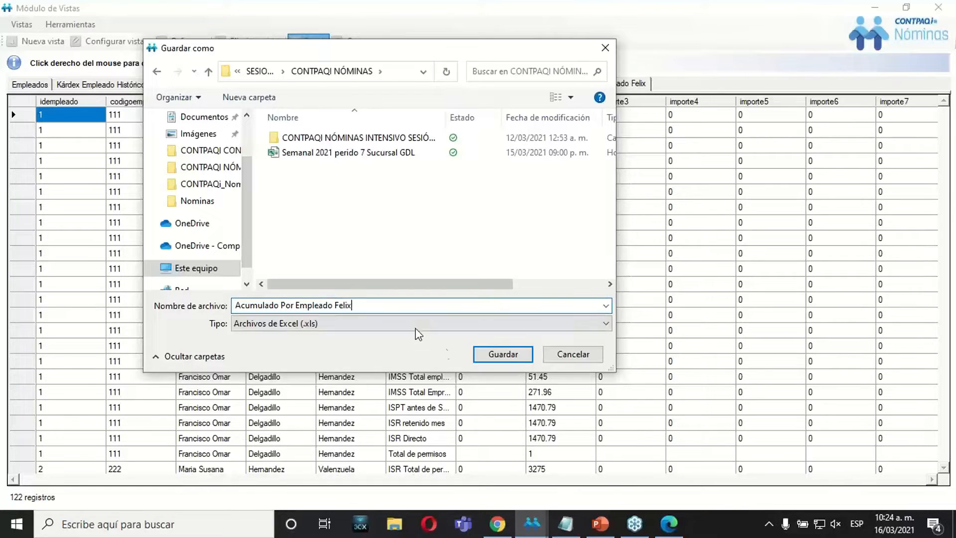
left_click(495, 355)
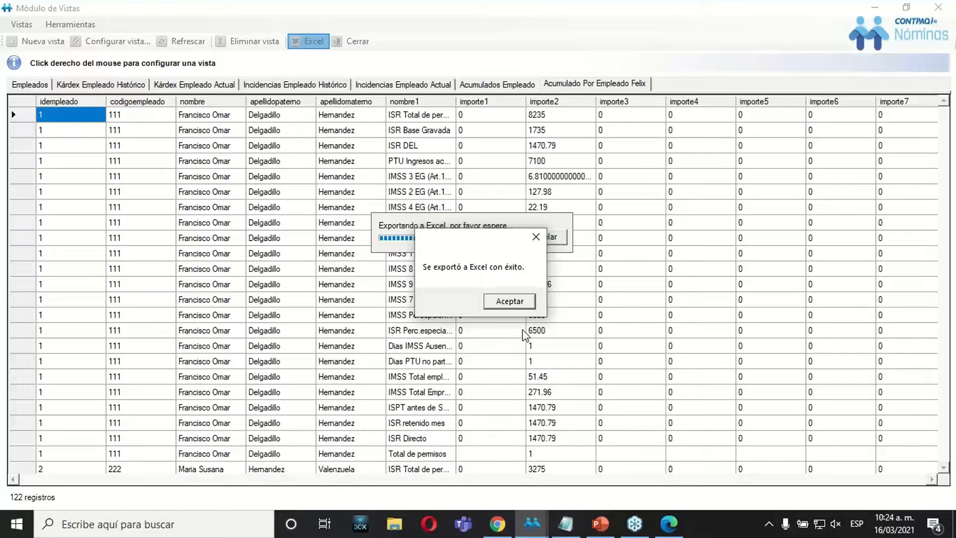
left_click(518, 306)
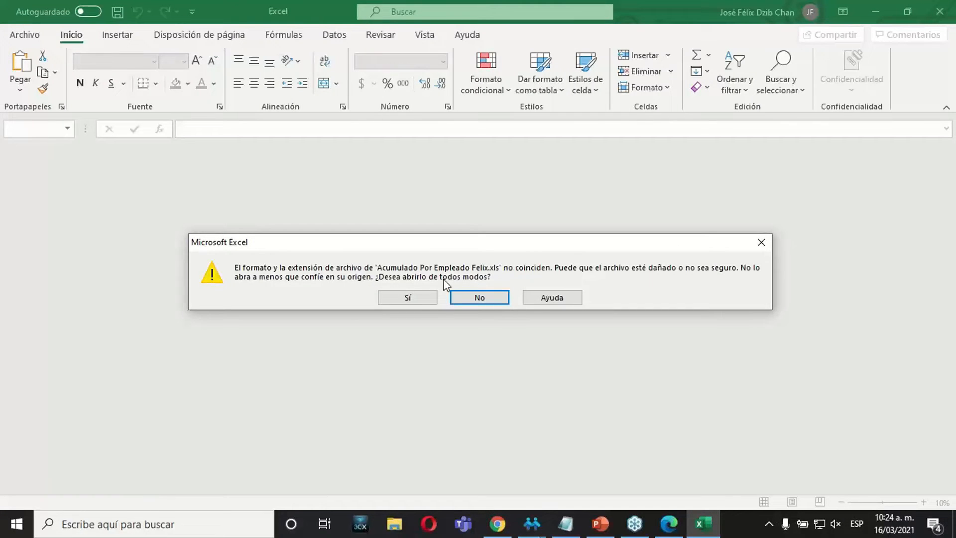
left_click(418, 298)
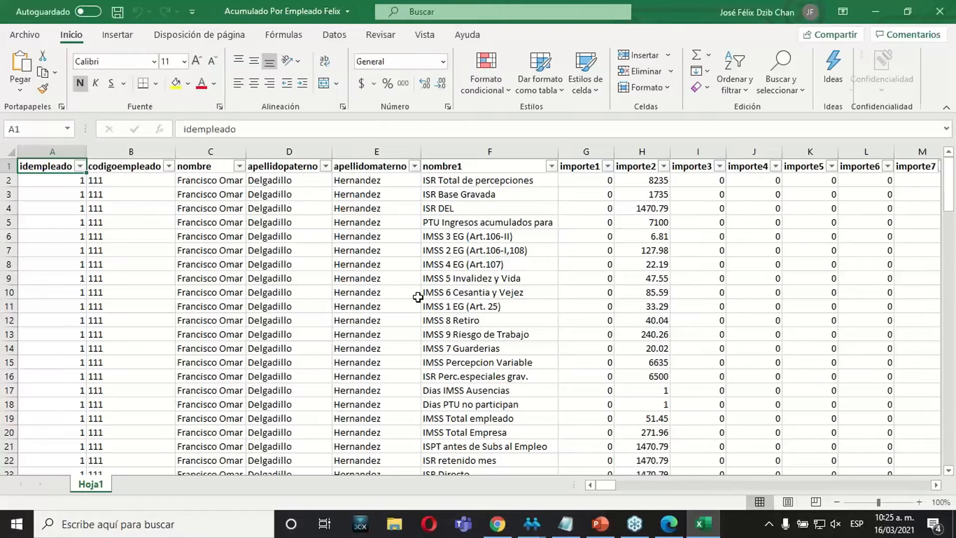
Review the exported sheet's columns across row 11 past importe12, then return to the idempleado header in A1
left_click(414, 303)
key("Left")
key("Home")
key("Right")
key("Right")
key("Right")
key("Right")
key("Right")
key("Right")
key("Right")
key("Right")
key("Right")
key("Right")
key("Right")
key("Right")
key("Right")
key("Right")
key("Right")
key("Right")
key("Right")
key("Right")
key("Right")
key("Right")
key("Right")
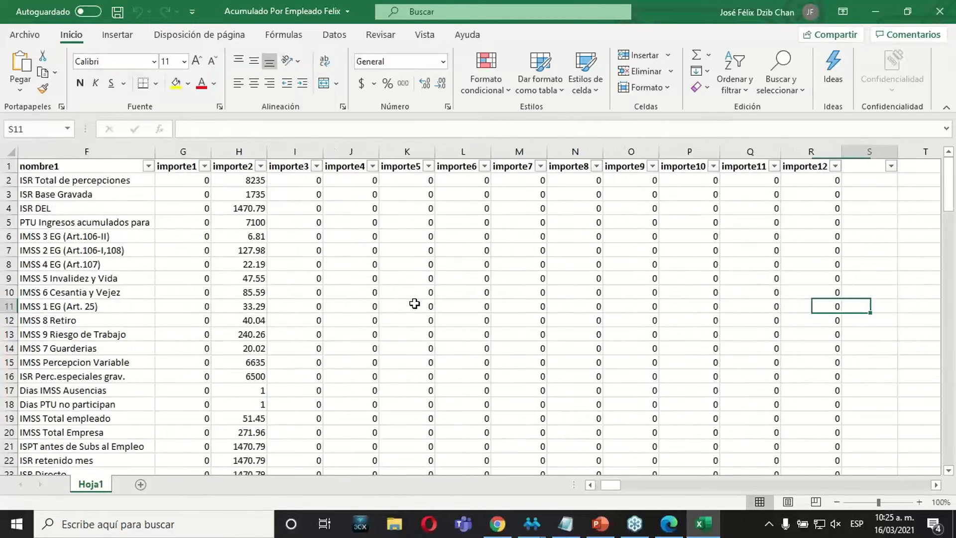
key("Left")
key("Left")
key("Left")
key("Left")
key("Left")
key("Left")
key("Left")
key("Left")
key("Left")
key("Left")
key("Left")
key("Left")
key("Left")
key("Left")
key("Left")
key("Left")
key("Left")
key("Left")
key("Left")
key("Left")
key("Left")
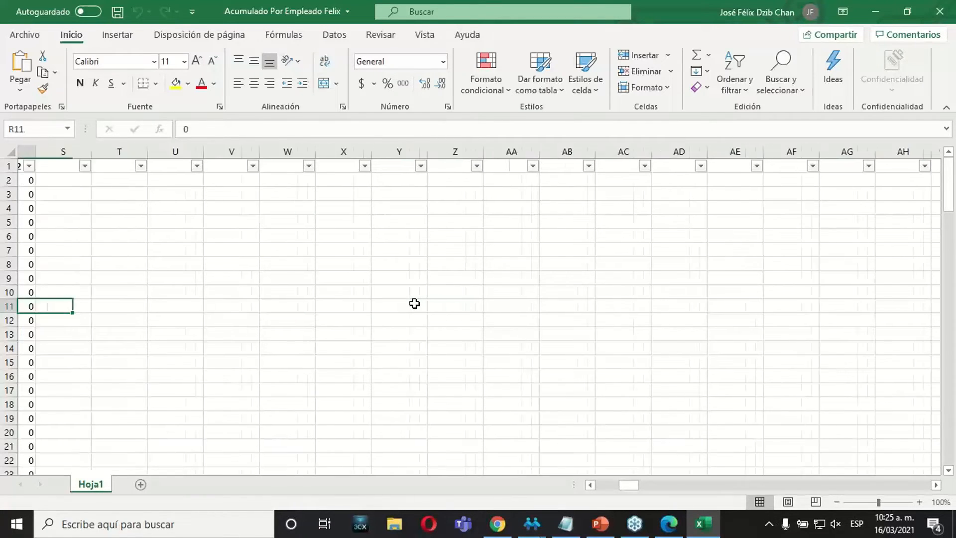
key("Up")
key("Up")
key("Up")
key("Up")
key("Up")
key("Up")
key("Up")
key("Up")
key("Up")
key("Up")
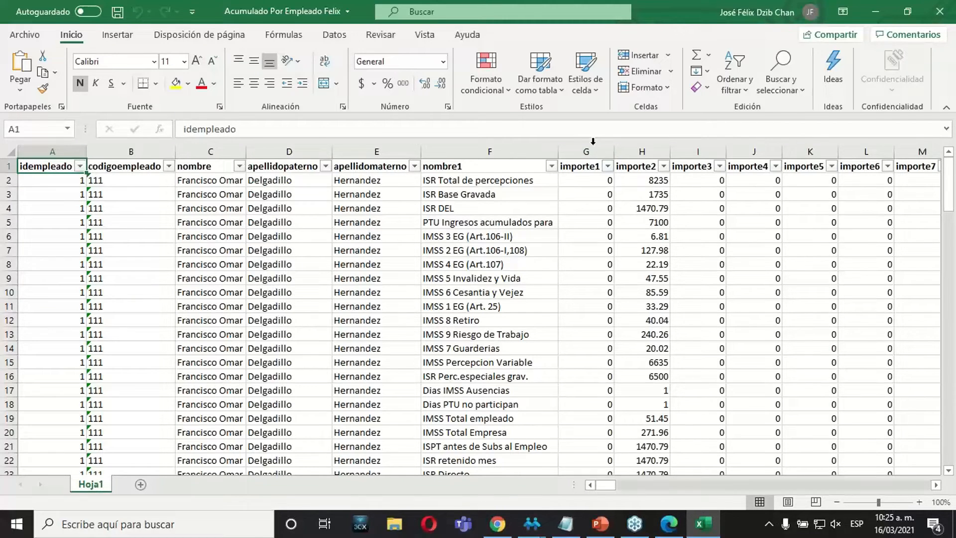
Filter the nombre1 column to show only Dias PTU no participan
left_click(551, 166)
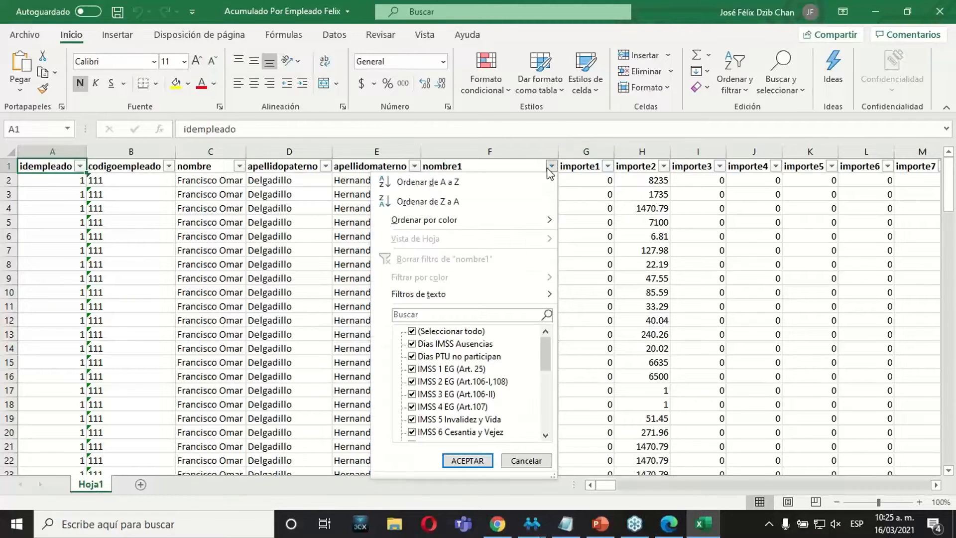
left_click(412, 332)
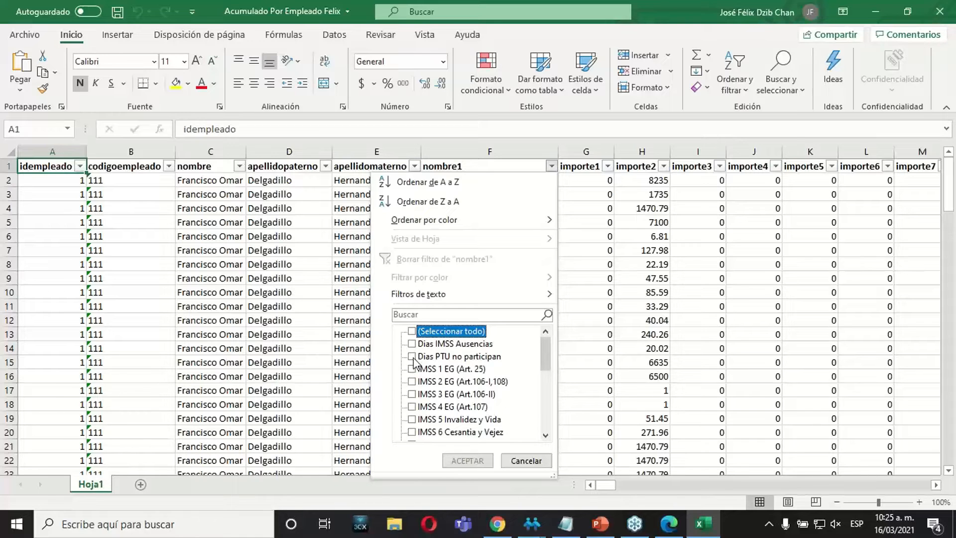
left_click(411, 356)
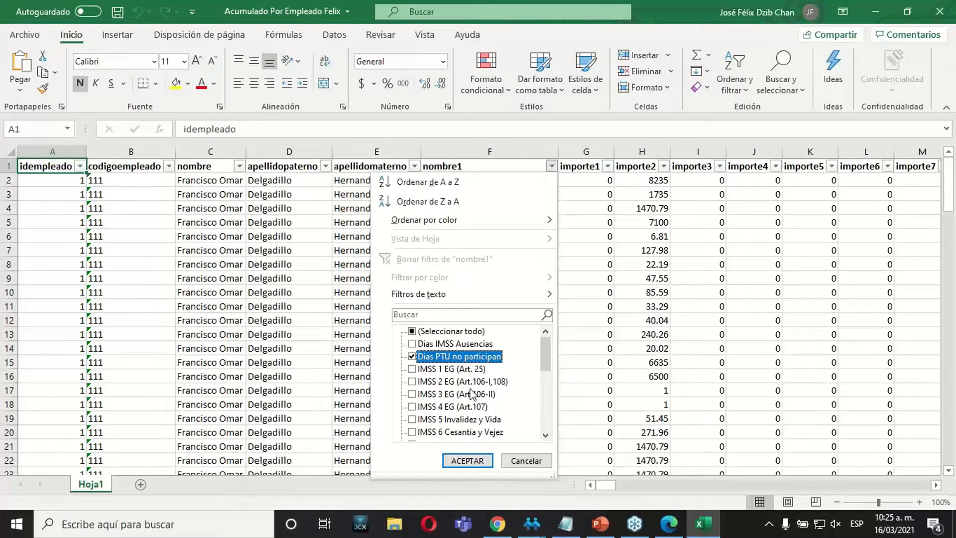
left_click(467, 460)
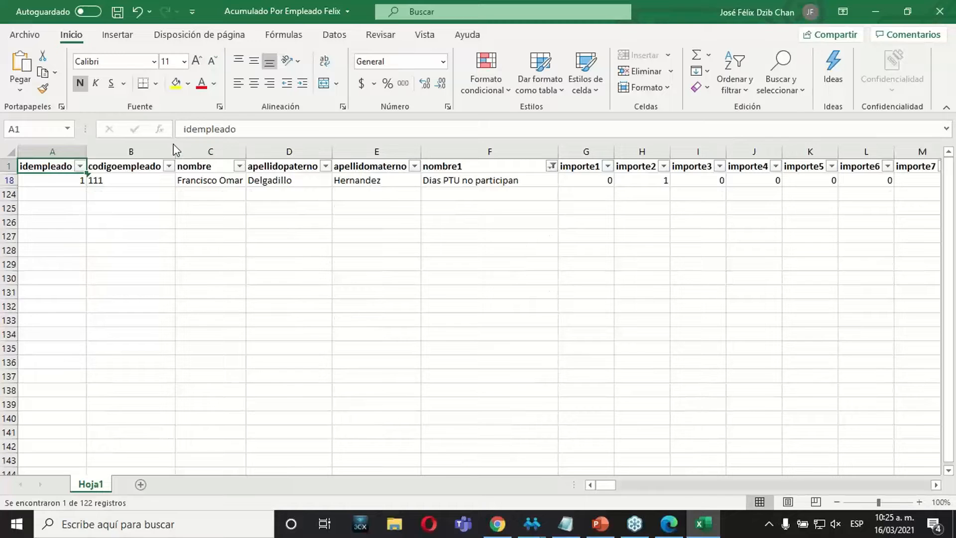
Examine the filtered record's employee fields, nombre1 concept and importe values across row 18
left_click(188, 179)
key("Right")
key("Right")
key("Right")
key("Left")
key("Left")
key("Left")
key("Left")
key("Left")
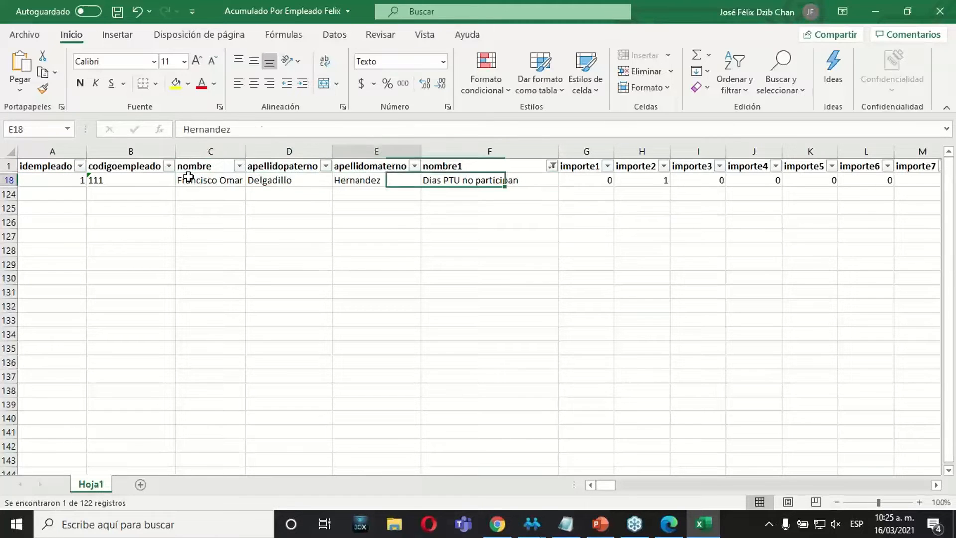
key("Right")
key("Right")
key("Right")
key("Right")
key("Right")
key("Right")
key("Right")
key("Right")
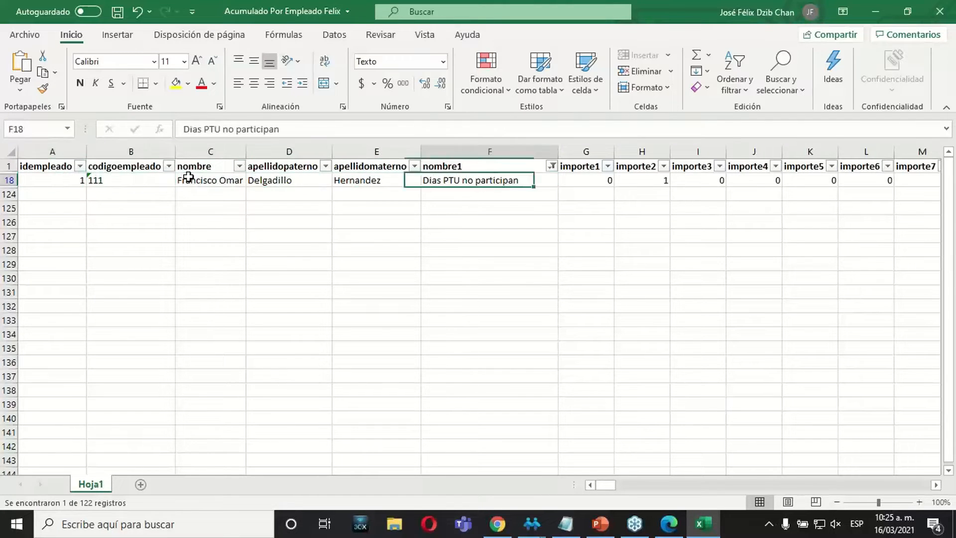
key("Left")
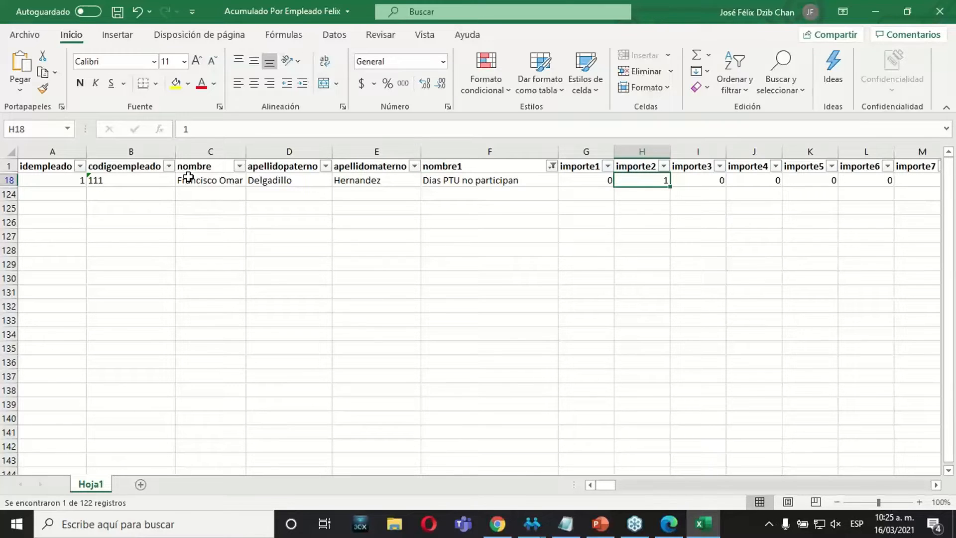
key("Right")
key("Left")
key("Left")
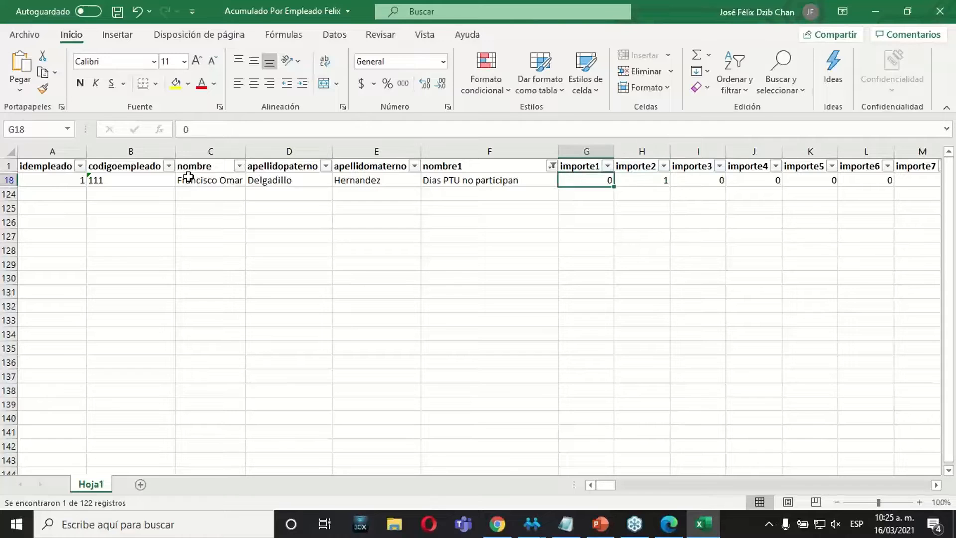
key("Left")
key("Home")
key("Right")
key("Right")
key("Right")
key("Right")
key("Right")
key("Right")
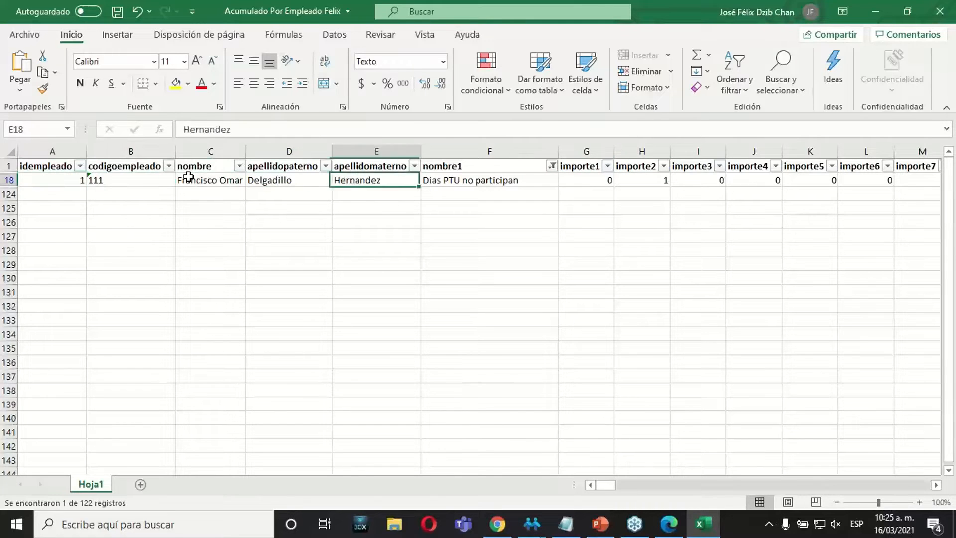
key("Right")
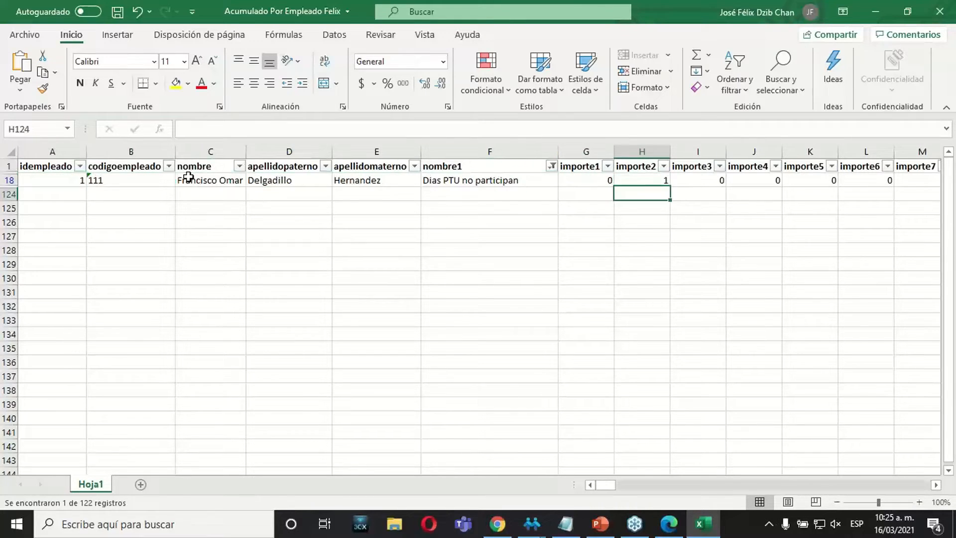
key("Right")
key("Right")
key("Right")
key("Right")
key("Right")
key("Right")
key("Right")
key("Right")
key("Right")
key("Right")
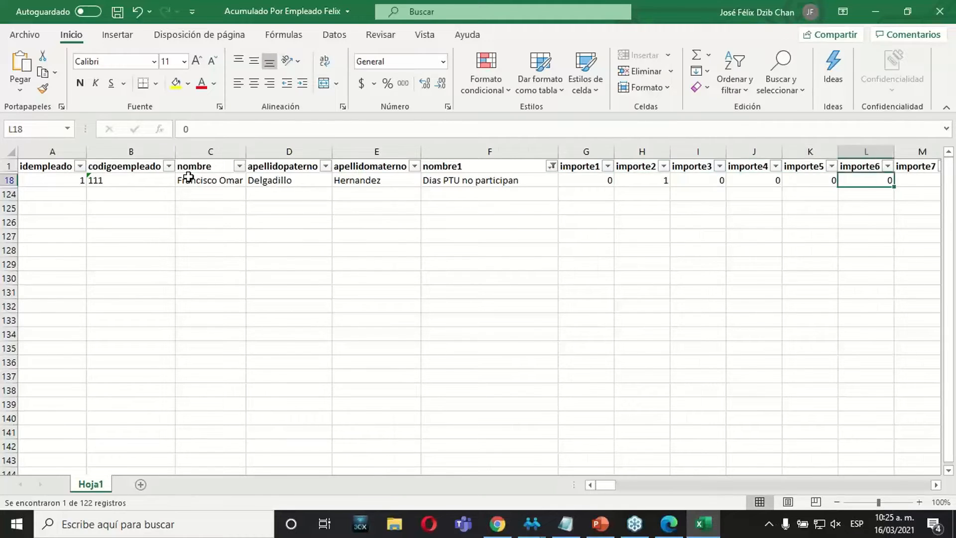
key("Right")
key("Left")
key("Left")
key("Home")
key("Right")
key("Right")
key("Right")
key("Right")
key("Right")
key("Right")
key("Right")
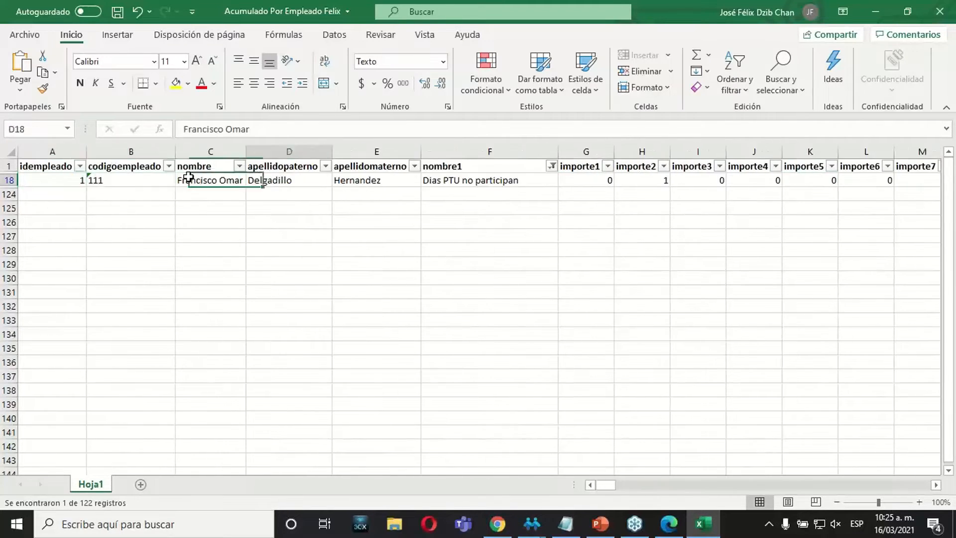
key("Up")
key("Down")
Close the exported workbook without saving the changes
left_click(334, 298)
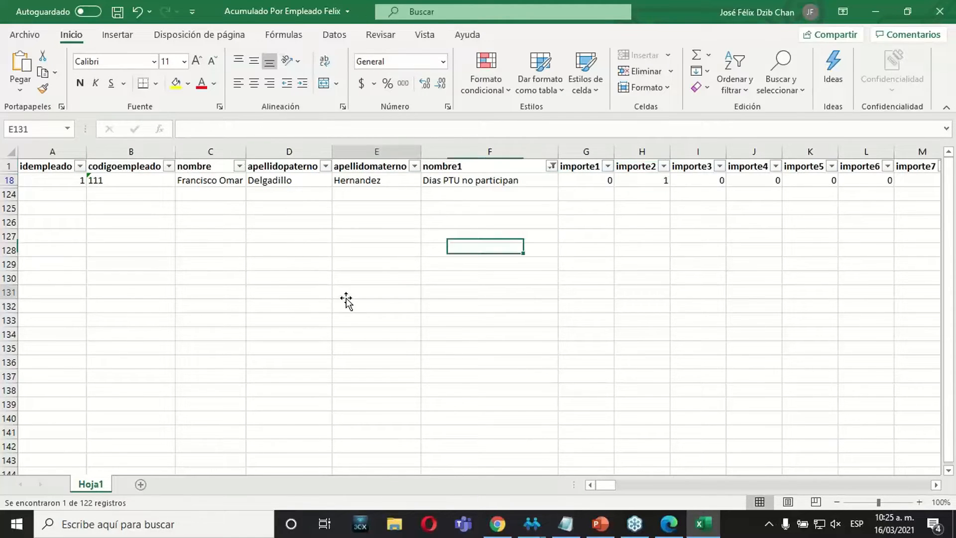
left_click(940, 13)
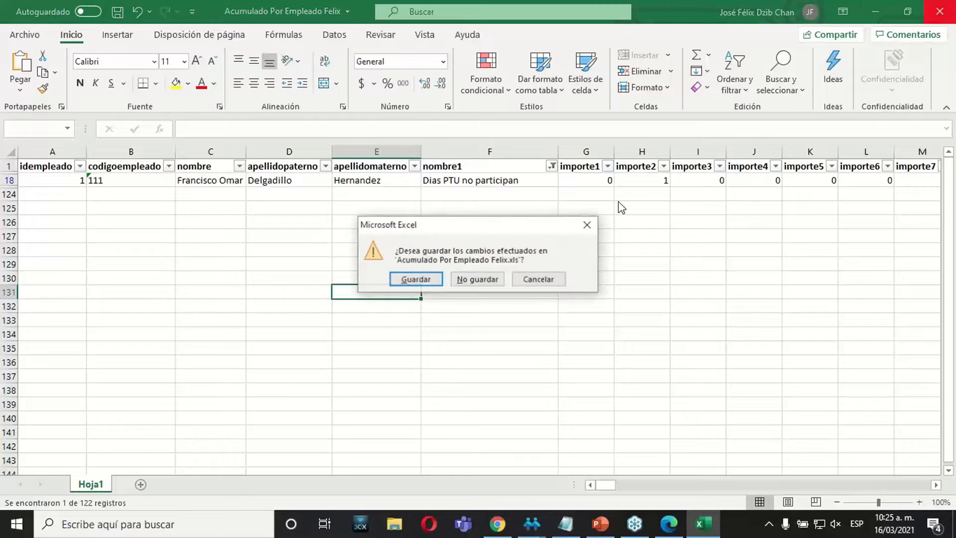
left_click(484, 282)
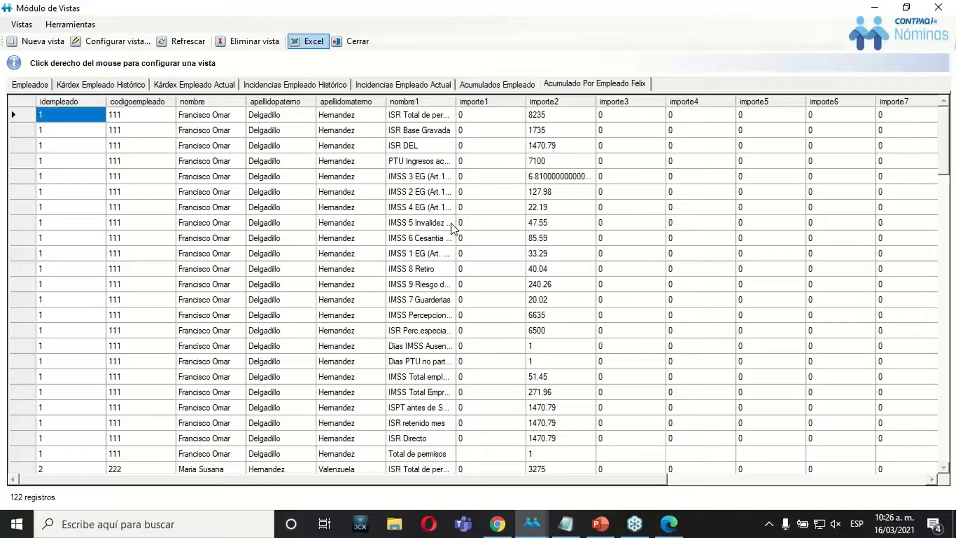
Open the configuration of the accumulated-per-employee view in Módulo de Vistas and examine its nom10001 and nom10011 field rows
left_click(118, 41)
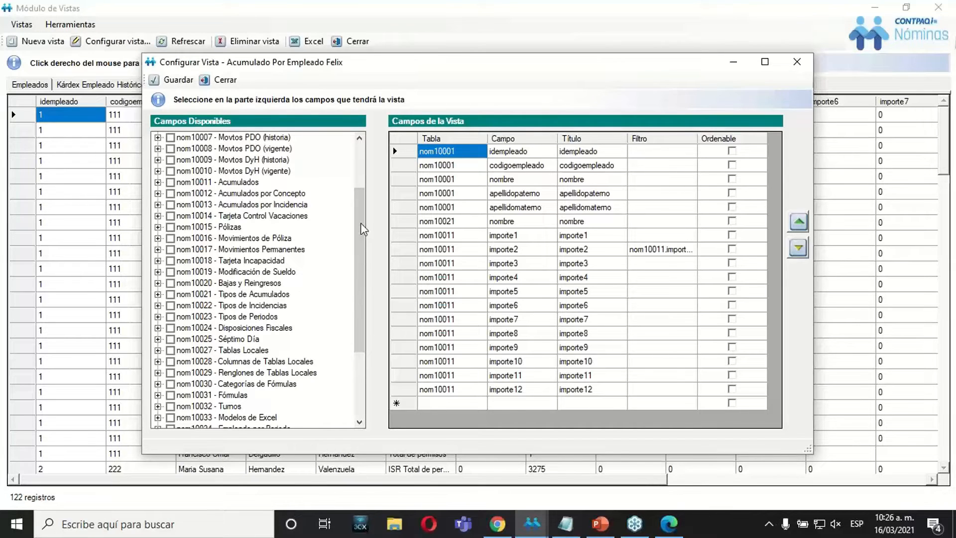
left_click(445, 183)
left_click(455, 236)
left_click(459, 269)
left_click(530, 293)
left_click(471, 268)
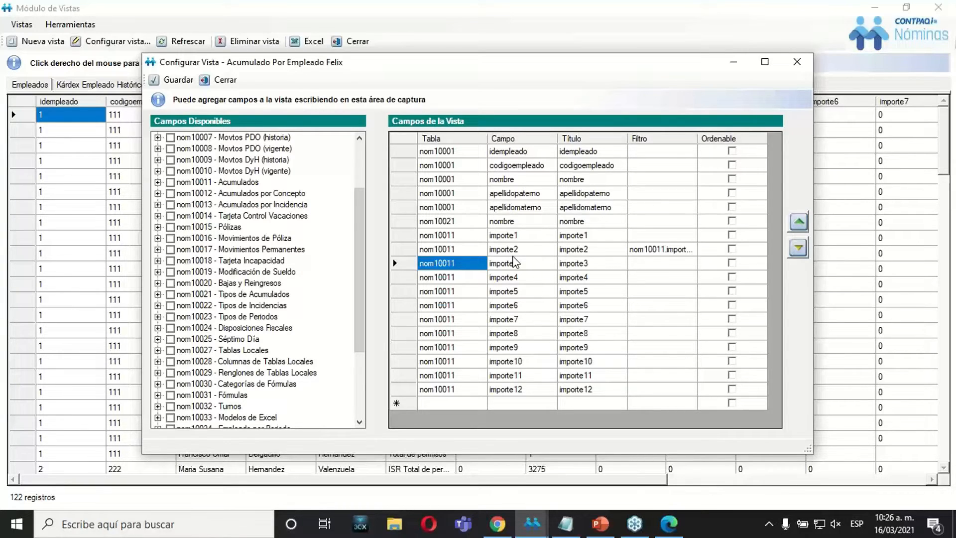
left_click(451, 179)
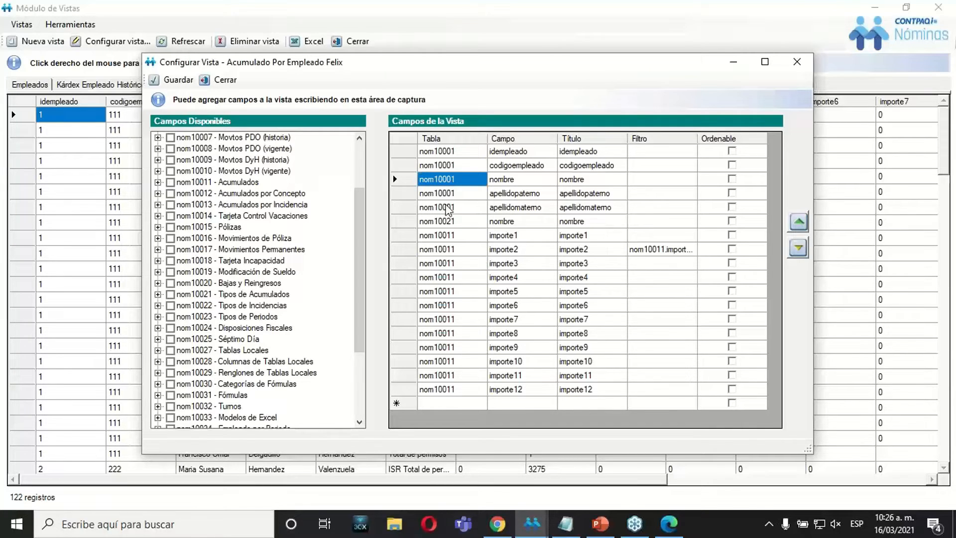
Compare the view's nom10001, nom10021 and nom10011 field rows, and close its configuration without saving
left_click(448, 221)
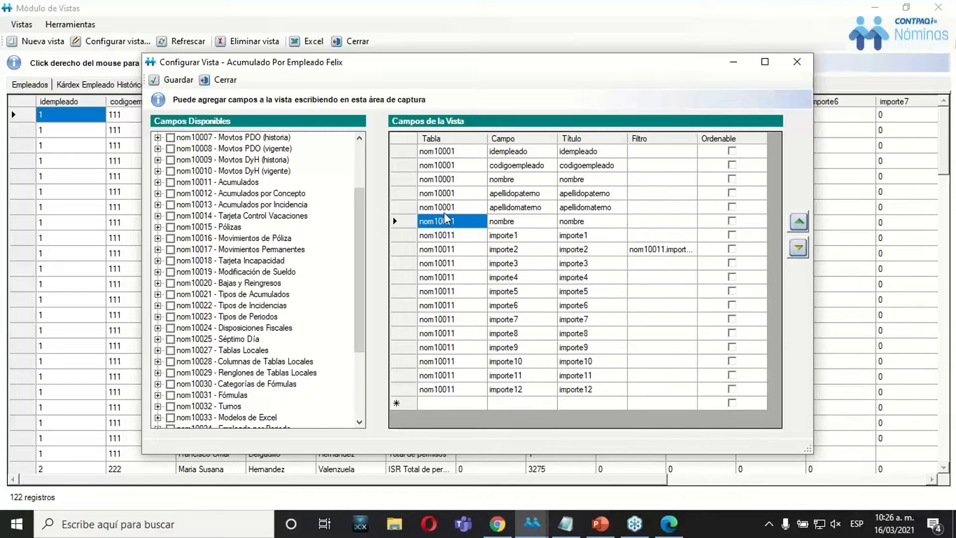
left_click(447, 208)
left_click(440, 264)
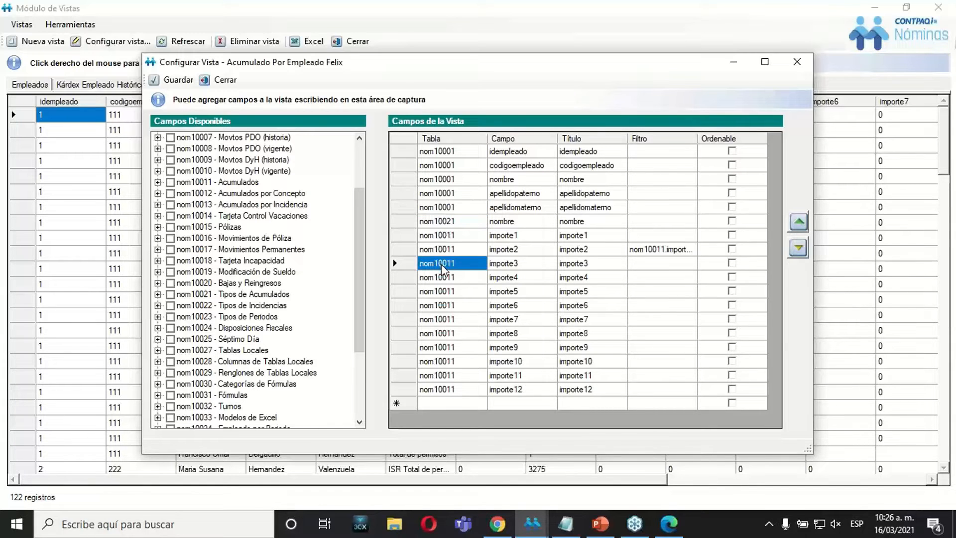
left_click(441, 209)
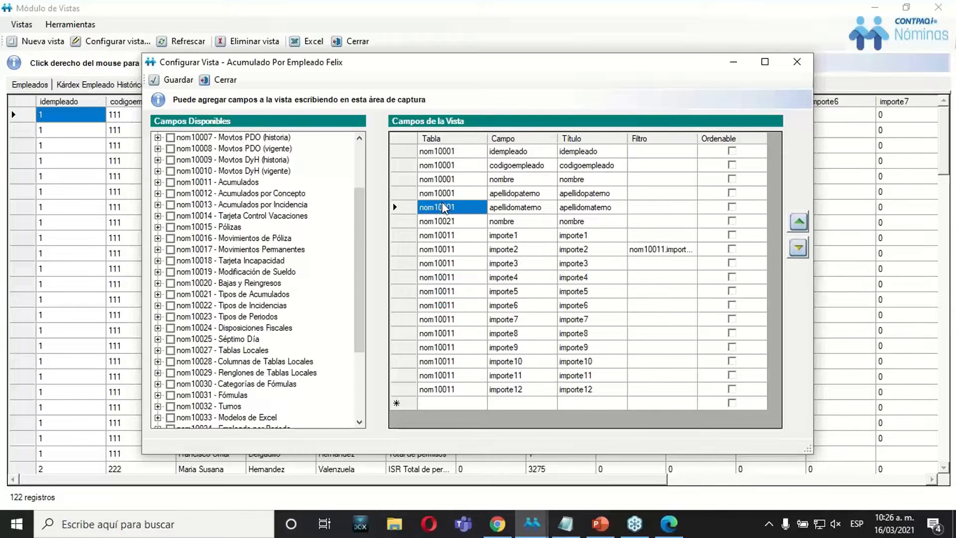
left_click(429, 253)
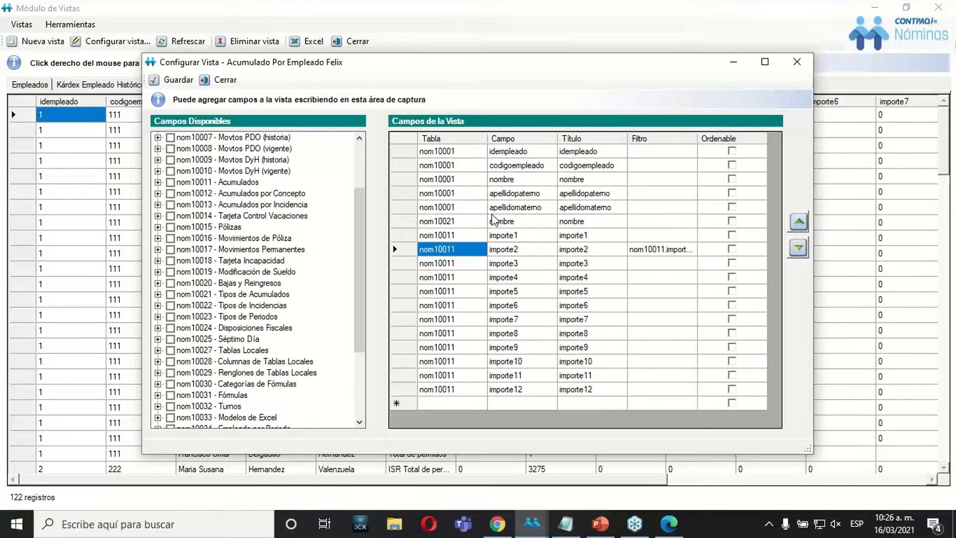
left_click(472, 224)
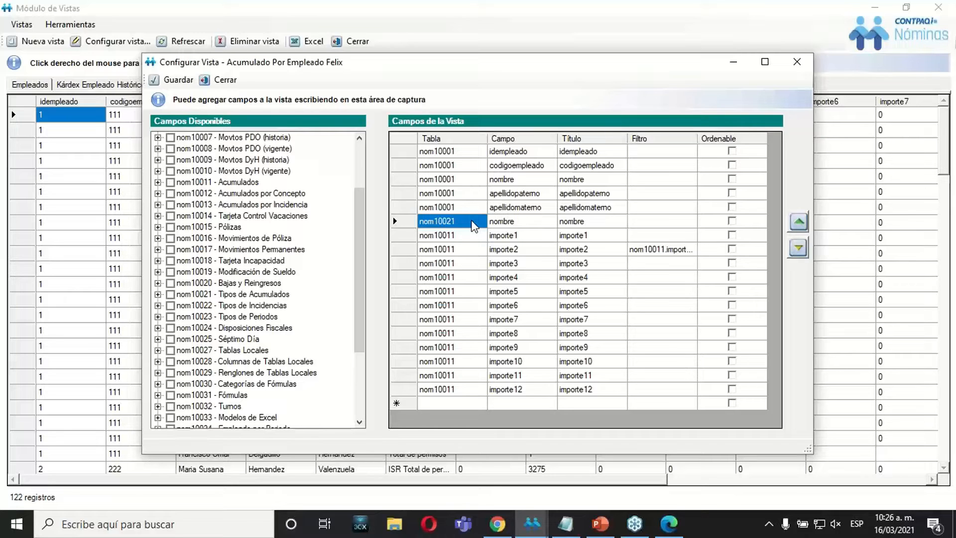
left_click(466, 264)
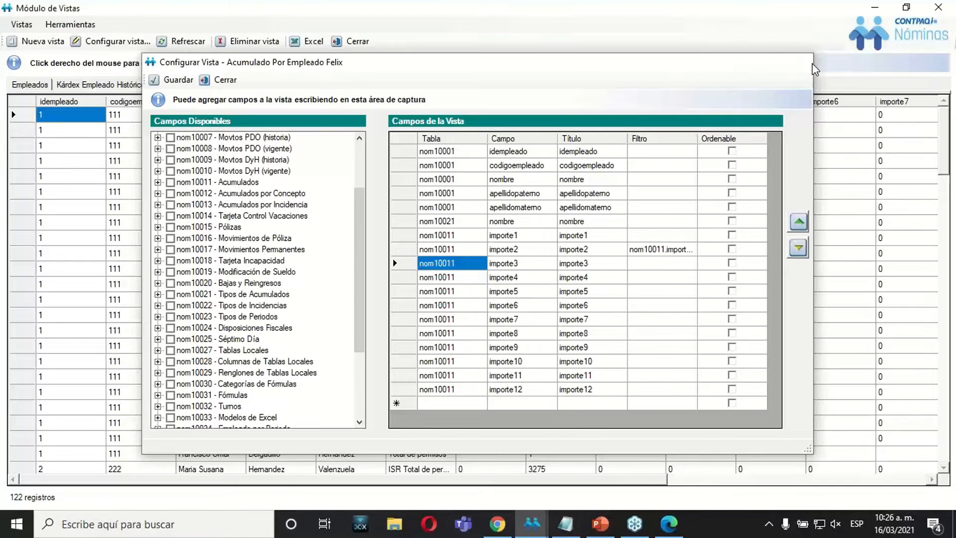
left_click(797, 61)
Switch to the PowerPoint presentation and show slide 6, Vistas, with the path of the database structure document
left_click(610, 525)
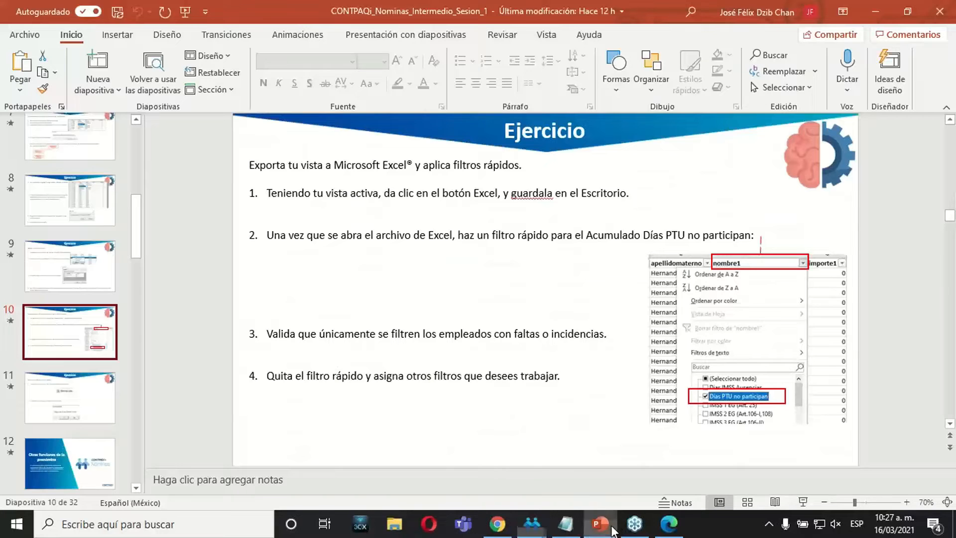
left_click(87, 208)
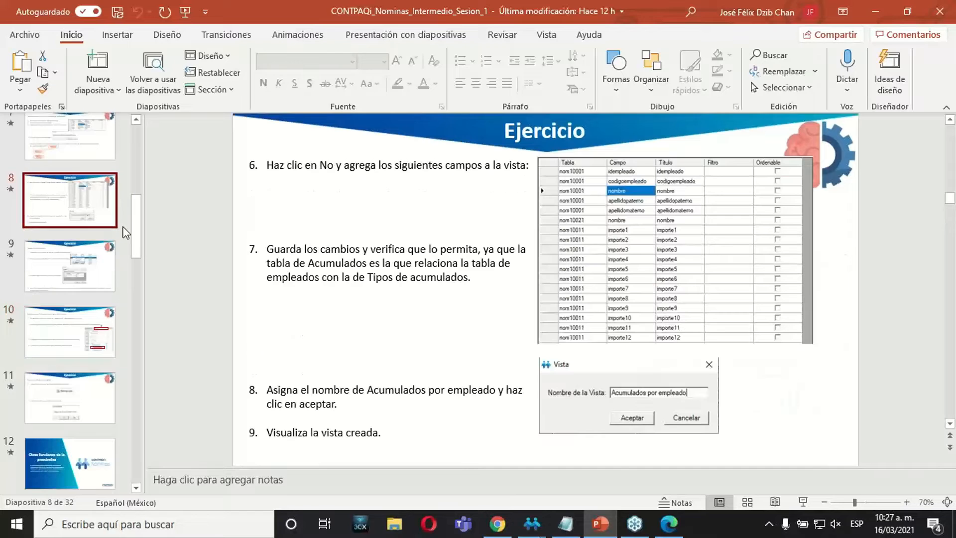
left_click_drag(134, 230, 133, 196)
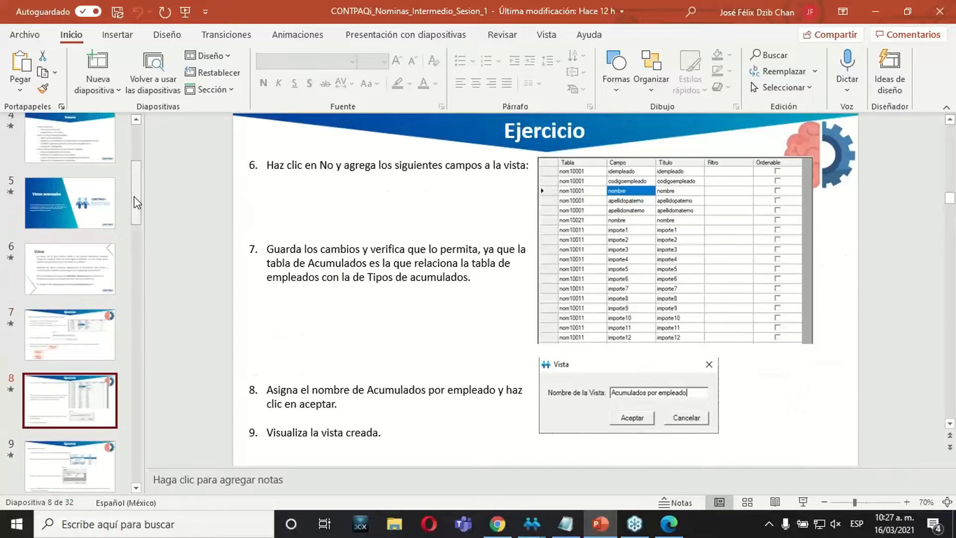
left_click(91, 273)
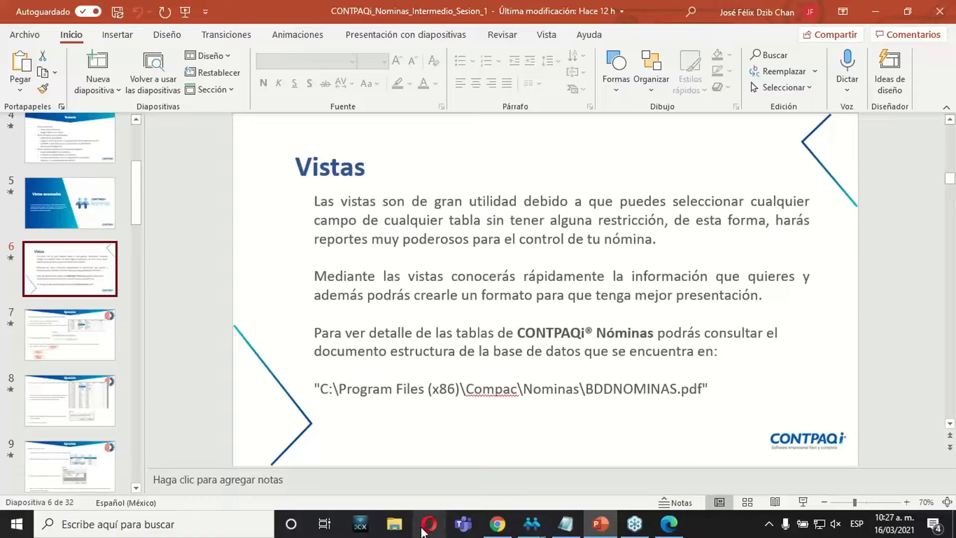
Switch to File Explorer and open the folder C:\Archivos de programa (x86)\Compac\Nominas
left_click(395, 525)
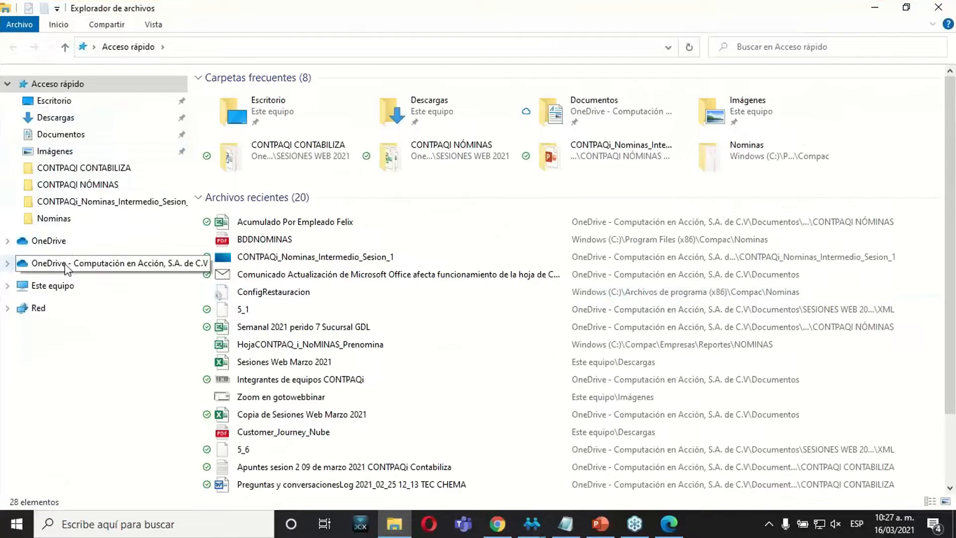
left_click(56, 285)
left_click(315, 262)
double_click(315, 262)
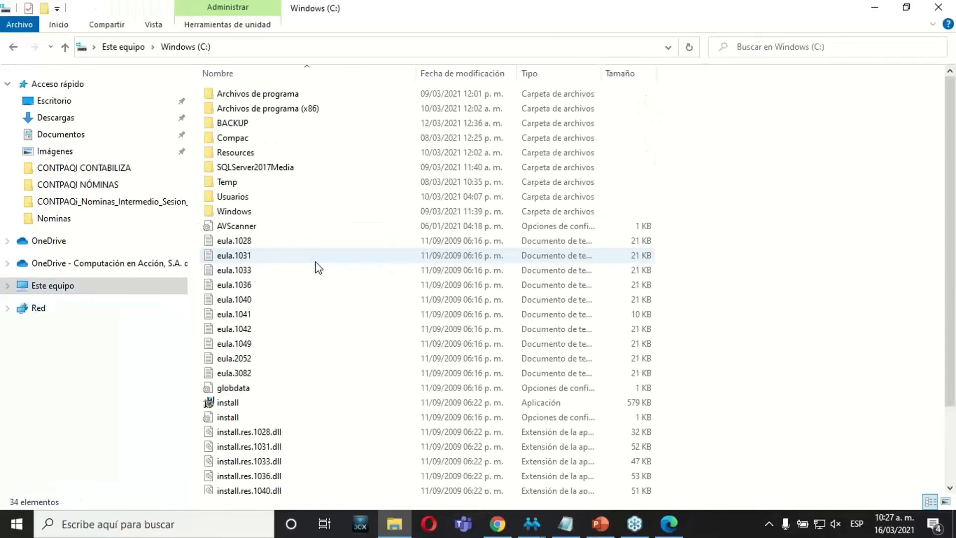
left_click(307, 110)
double_click(307, 110)
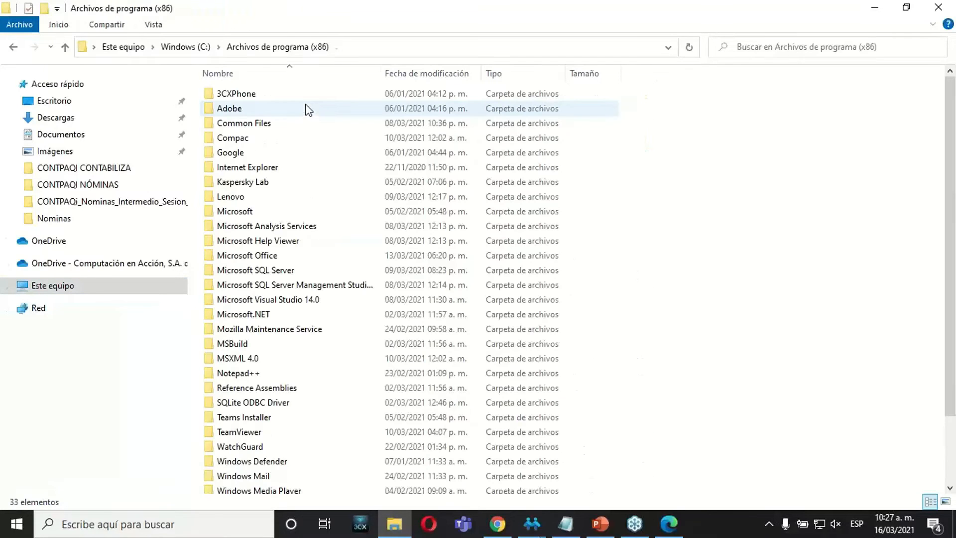
double_click(244, 138)
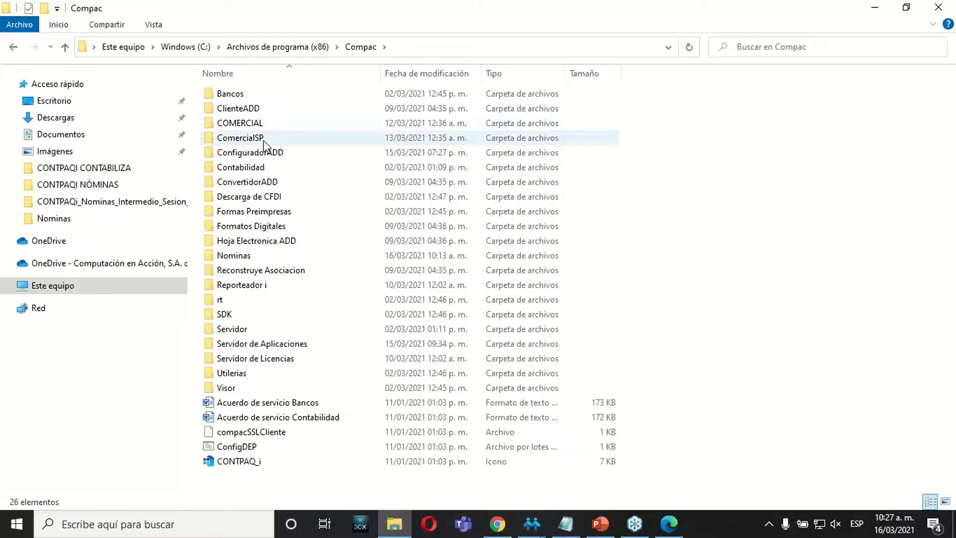
double_click(234, 256)
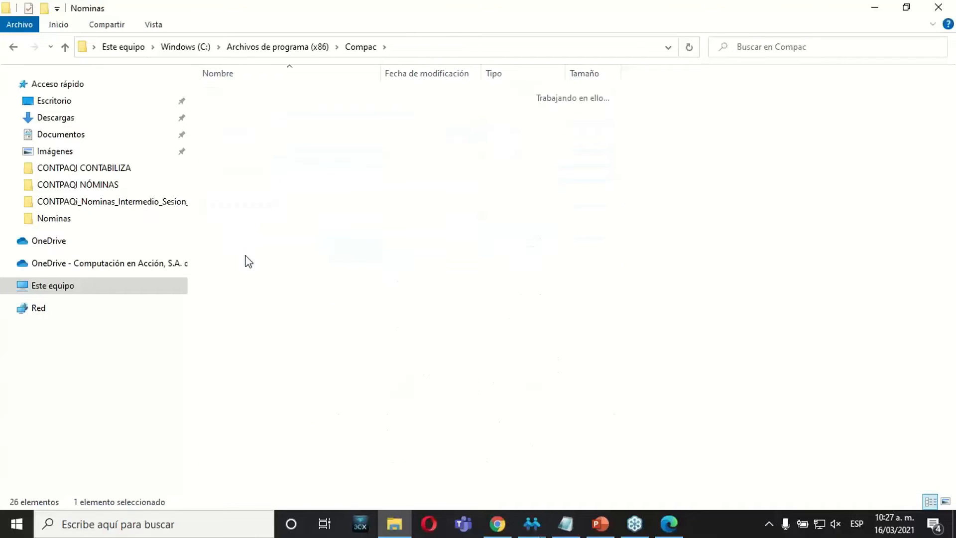
Sort the Nominas folder's files by type and open the BDDNOMINAS PDF
left_click(497, 75)
left_click(265, 197)
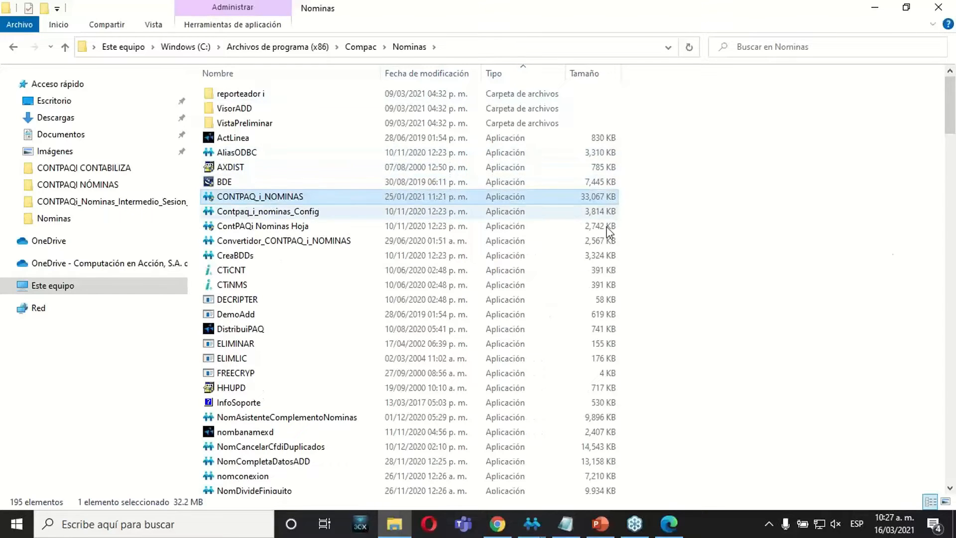
key("Down")
key("Down")
key("Down")
key("Down")
key("Down")
key("Down")
key("Down")
key("Down")
key("Down")
key("Down")
key("Down")
key("Down")
key("Down")
key("Down")
key("Down")
key("Down")
key("Down")
key("Down")
key("Down")
key("Down")
key("Down")
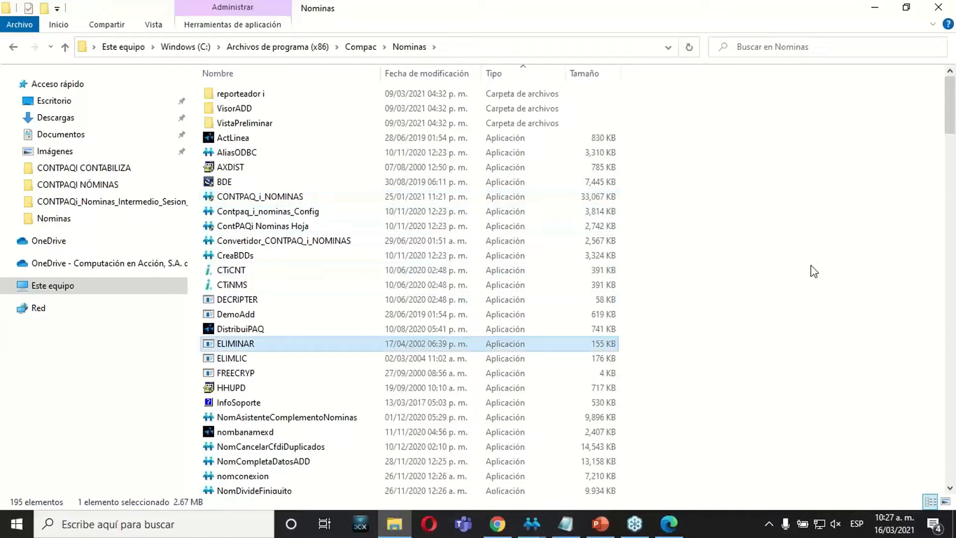
key("Down")
key("Down")
key("Down")
key("Down")
key("Down")
key("Down")
key("Down")
key("Down")
key("Down")
key("Down")
key("Down")
key("Down")
key("Down")
key("Down")
key("Down")
key("Down")
key("Down")
key("Down")
key("Down")
key("Down")
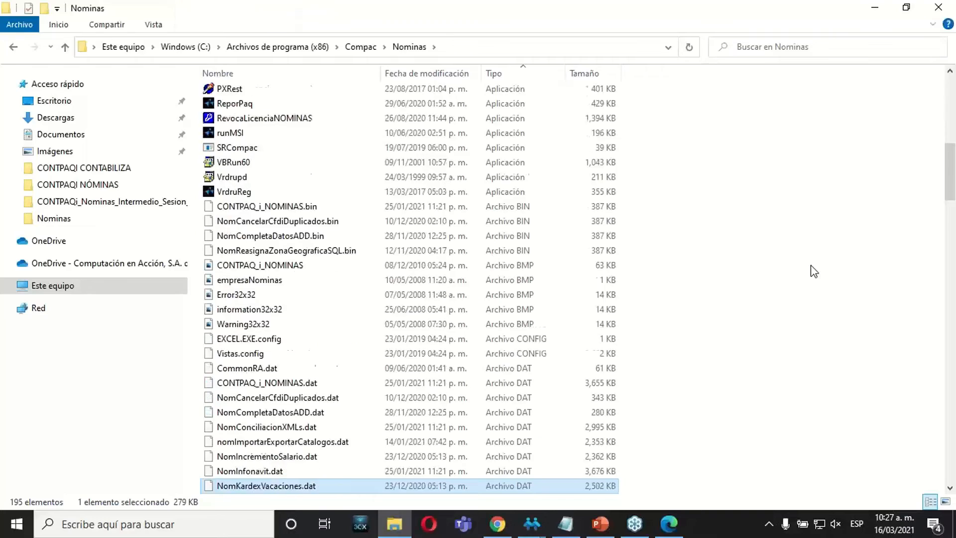
key("Down")
key("Down")
key("Down")
key("Down")
key("Down")
key("Down")
key("Down")
key("Down")
key("Down")
key("Down")
key("Down")
key("Down")
key("Down")
key("Down")
key("Down")
key("Down")
key("Down")
key("Down")
key("Down")
key("Down")
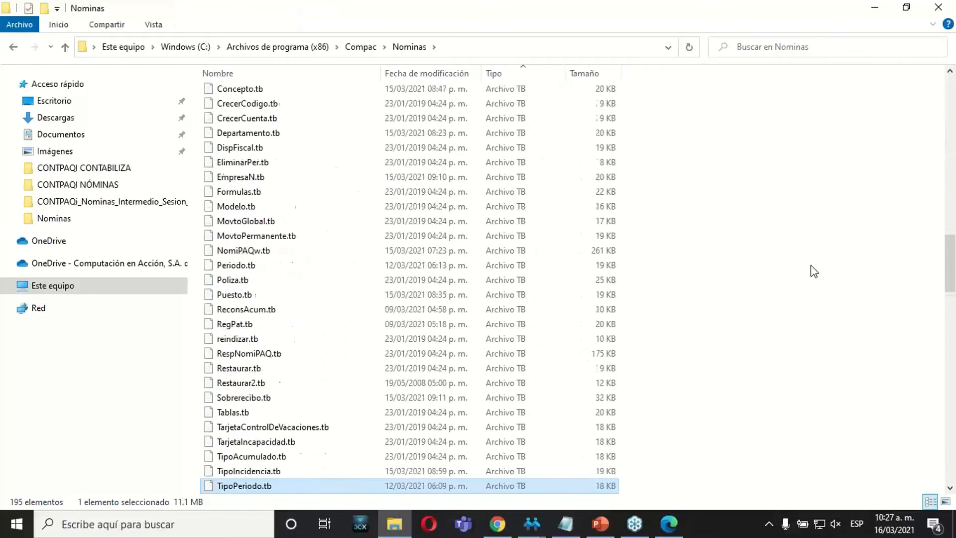
key("Down")
key("Down")
key("Down")
key("Down")
key("Down")
key("Down")
key("Down")
key("Down")
key("Down")
key("Down")
key("Down")
key("Down")
key("Down")
key("Down")
key("Down")
key("Down")
key("Down")
key("Down")
key("Down")
key("Down")
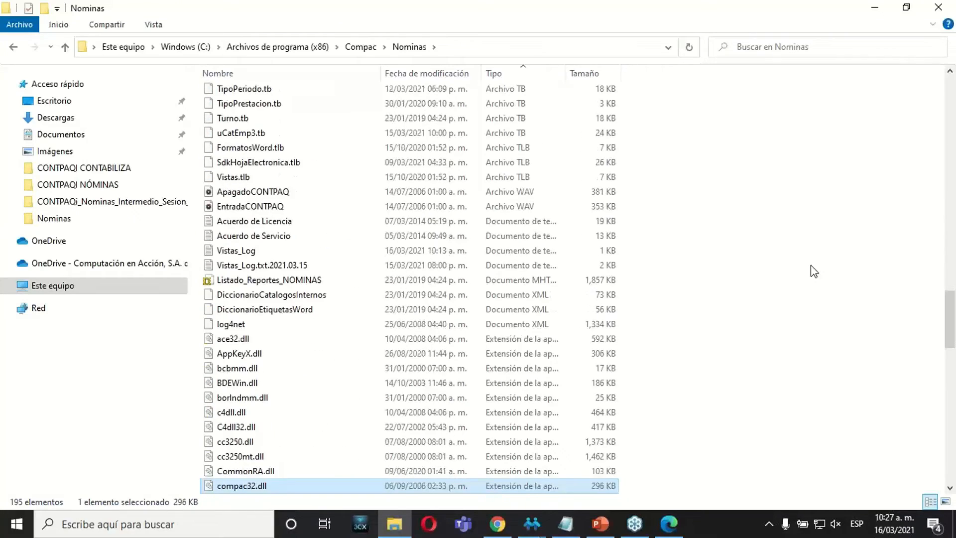
key("Down")
key("Down")
key("Down")
key("Down")
key("Down")
key("Down")
key("Down")
key("Down")
key("Down")
key("Down")
key("Down")
key("Down")
key("Down")
key("Down")
key("Down")
key("Down")
key("Down")
key("Down")
key("Down")
key("Down")
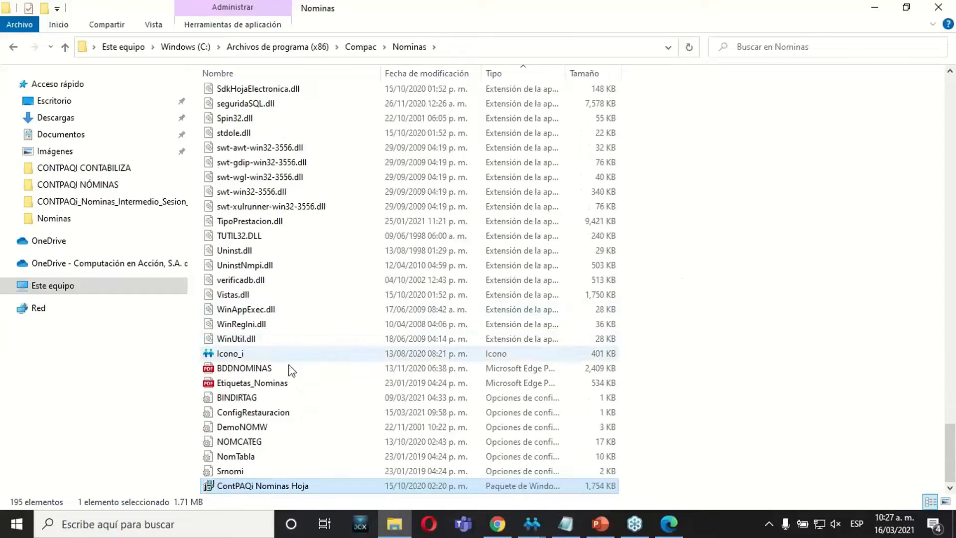
left_click(246, 371)
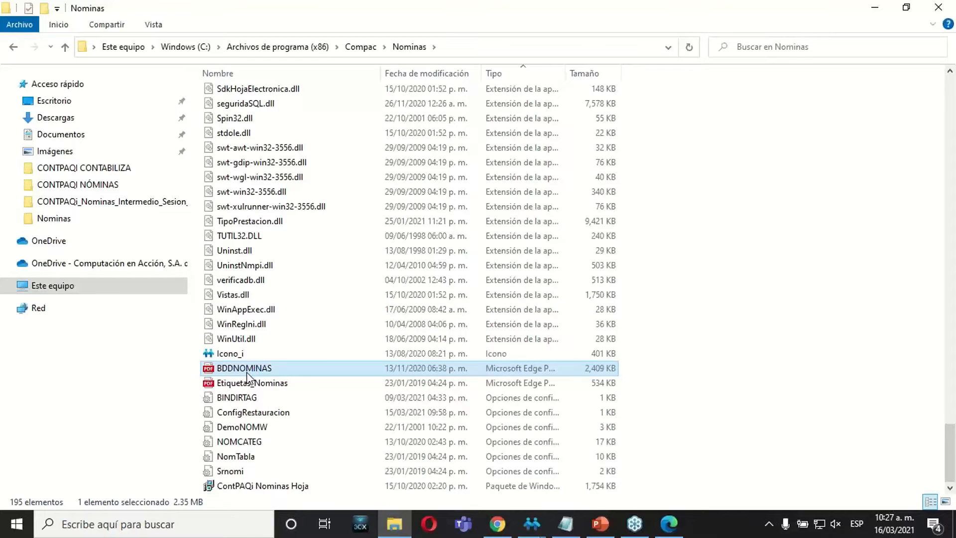
double_click(247, 370)
Examine the general relationship diagram of the CONTPAQi Nóminas tables on page 4 of the PDF
scroll(447, 254, "down", 15)
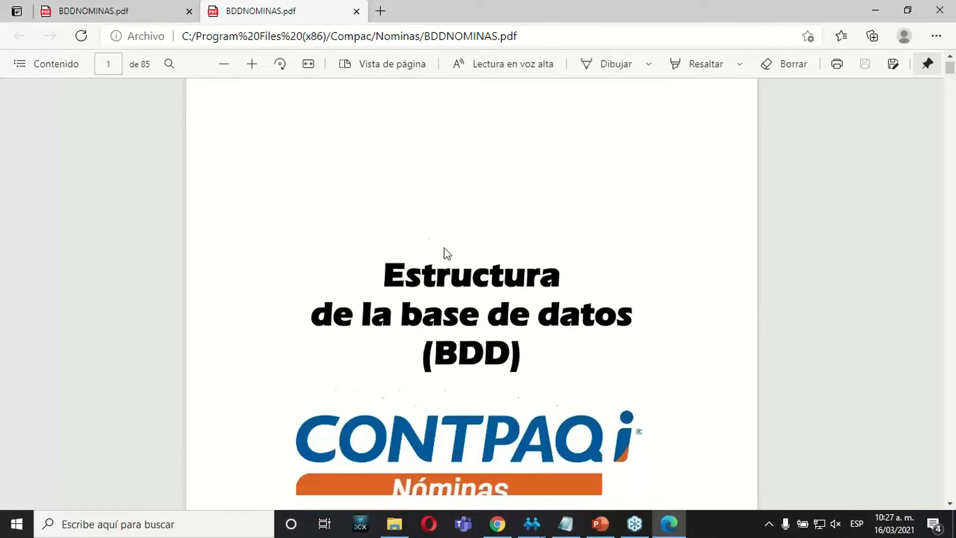
scroll(447, 254, "down", 20)
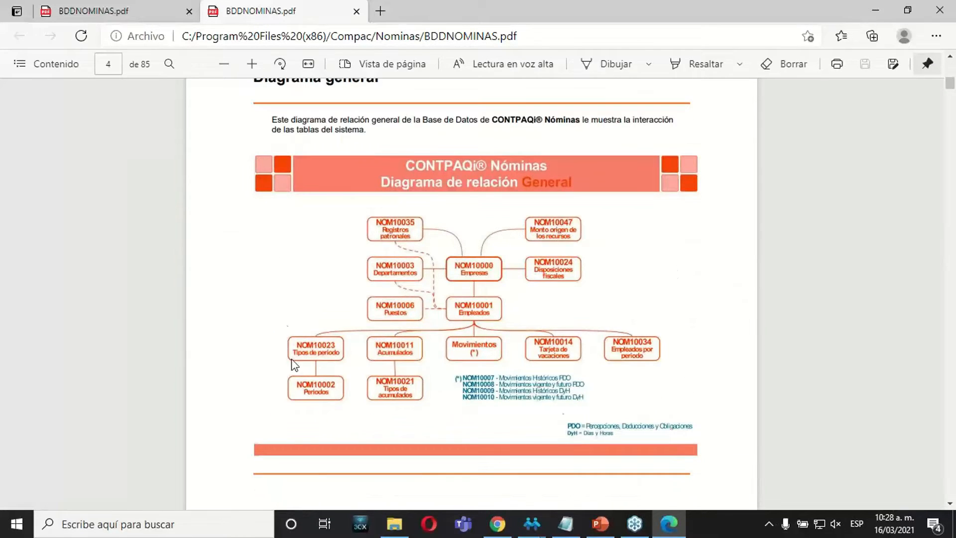
scroll(578, 263, "down", 10)
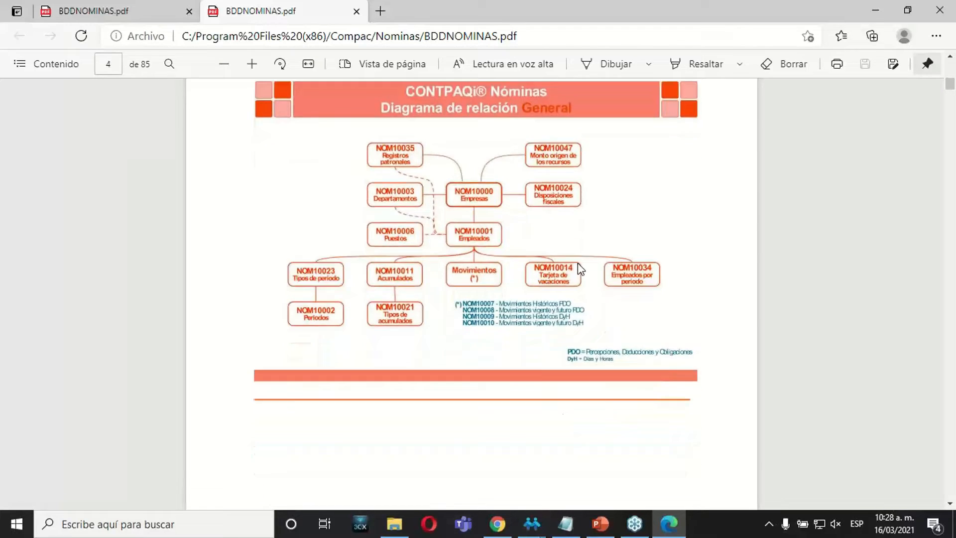
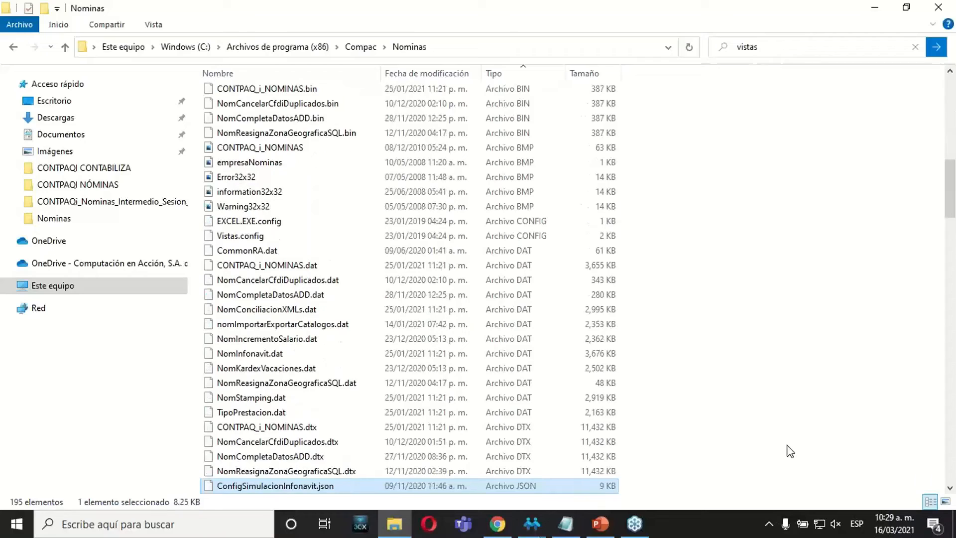
Look through the files of the Nominas folder, sorted by type, down to the DLL files and back to the beginning
key("Down")
key("Down")
key("Down")
key("Down")
key("Down")
key("Down")
key("Down")
key("Down")
key("Down")
key("Down")
key("Down")
key("Down")
key("Down")
key("Down")
key("Down")
key("Down")
key("Down")
key("Down")
key("Down")
key("Down")
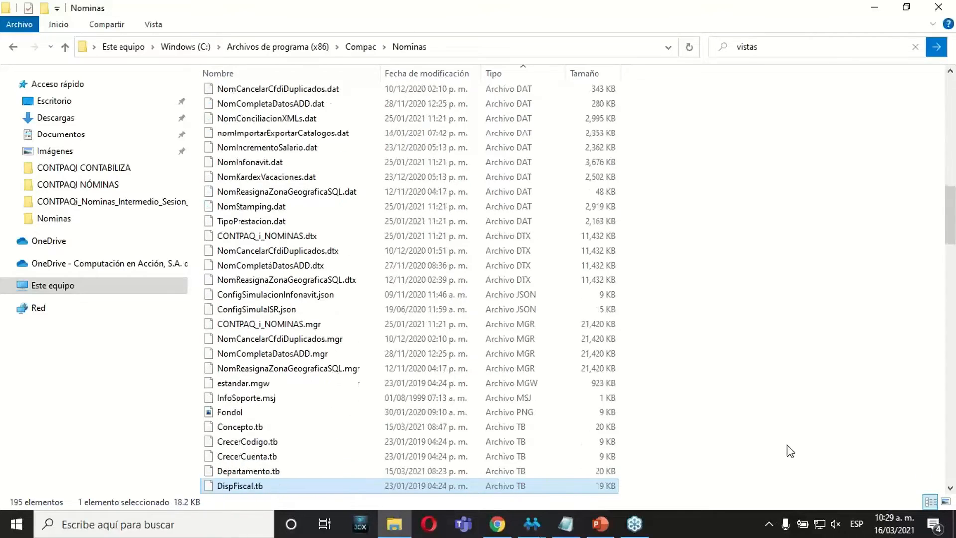
key("Down")
key("Down")
key("Down")
key("Down")
key("Down")
key("Down")
key("Down")
key("Down")
key("Down")
key("Down")
key("Down")
key("Down")
key("Down")
key("Down")
key("Down")
key("Down")
key("Down")
key("Down")
key("Down")
key("Down")
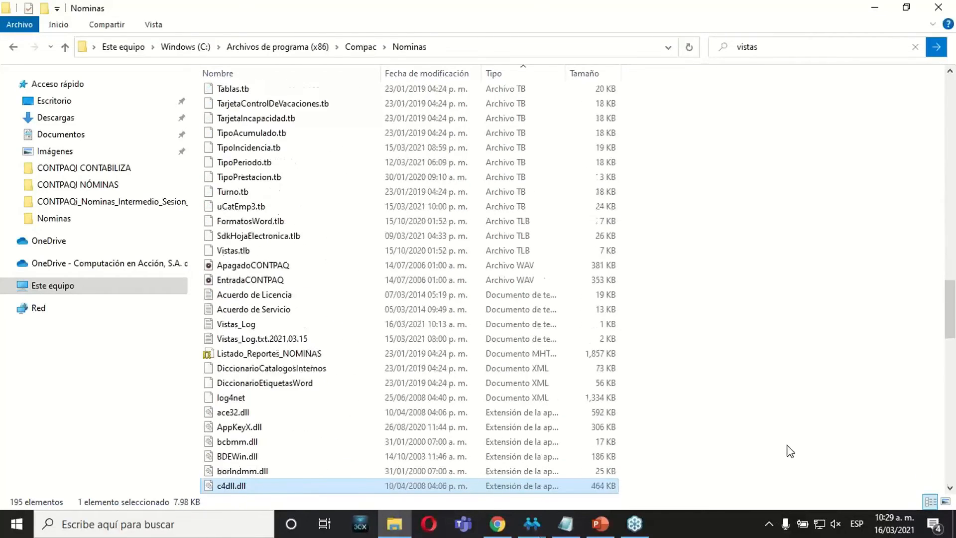
key("Down")
key("Down")
key("Down")
key("Down")
key("Down")
key("Down")
key("Down")
key("Down")
key("Down")
key("Down")
key("Down")
key("Down")
key("Down")
key("Down")
key("Down")
key("Down")
key("Down")
key("Down")
key("Down")
key("Down")
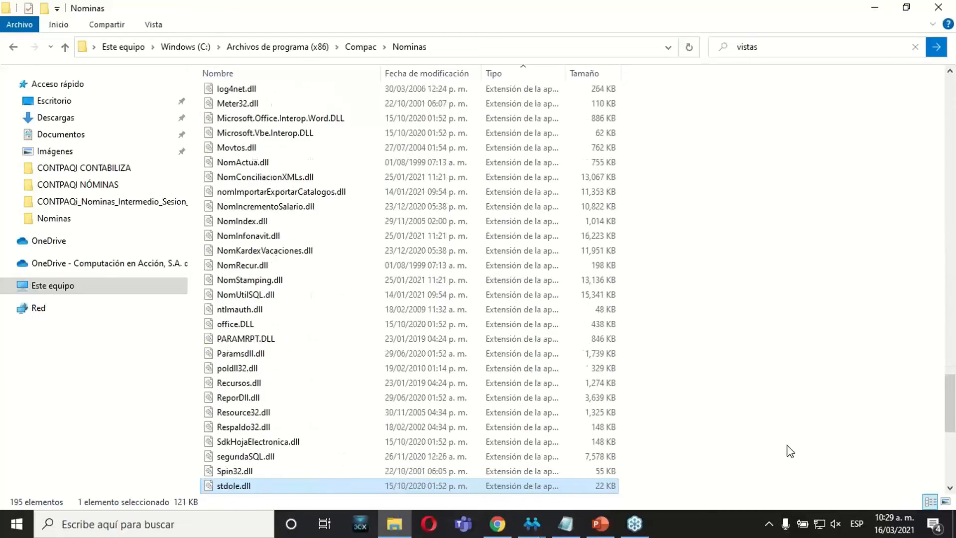
left_click_drag(948, 432, 904, 148)
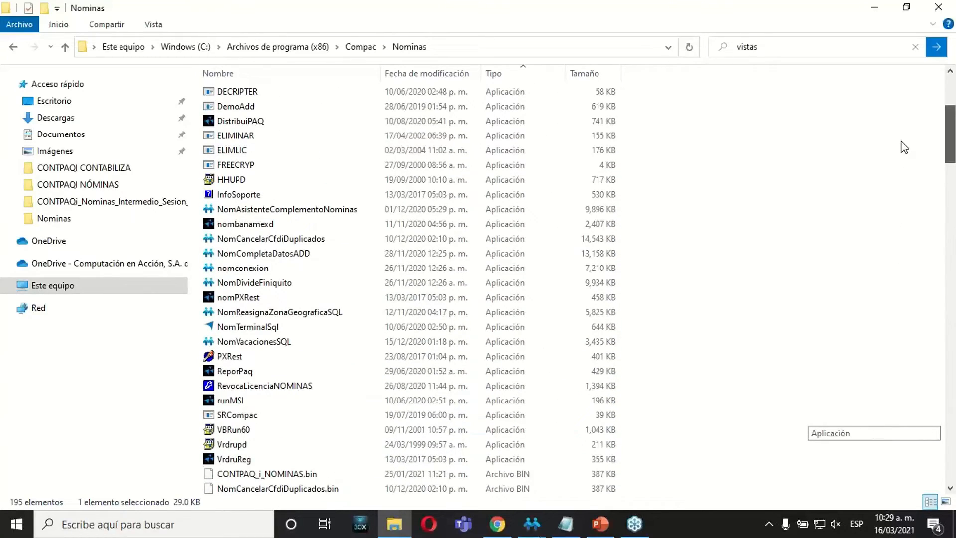
left_click_drag(904, 147, 940, 80)
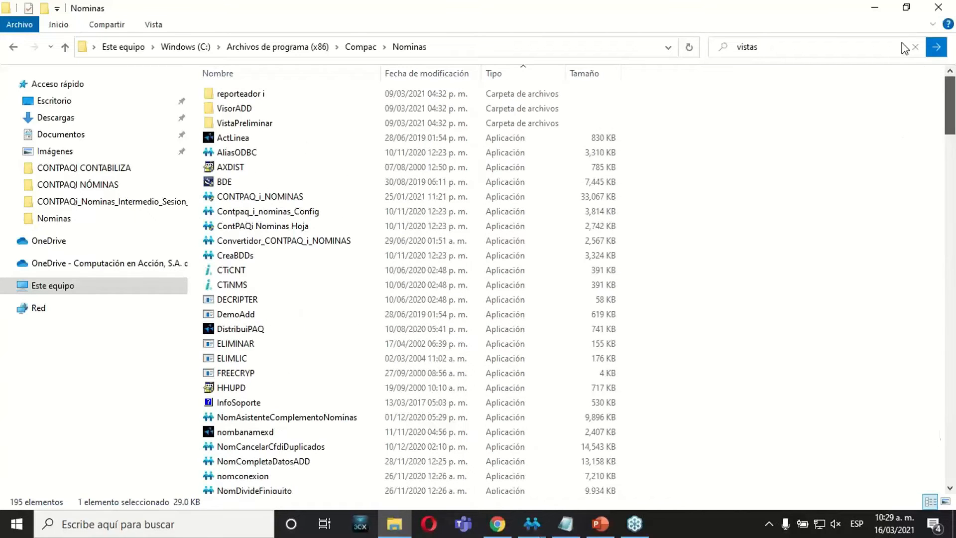
Search the Nominas folder for files starting with V and locate the ContPAQi Nominas Hoja installer package at the end of the list
left_click(292, 229)
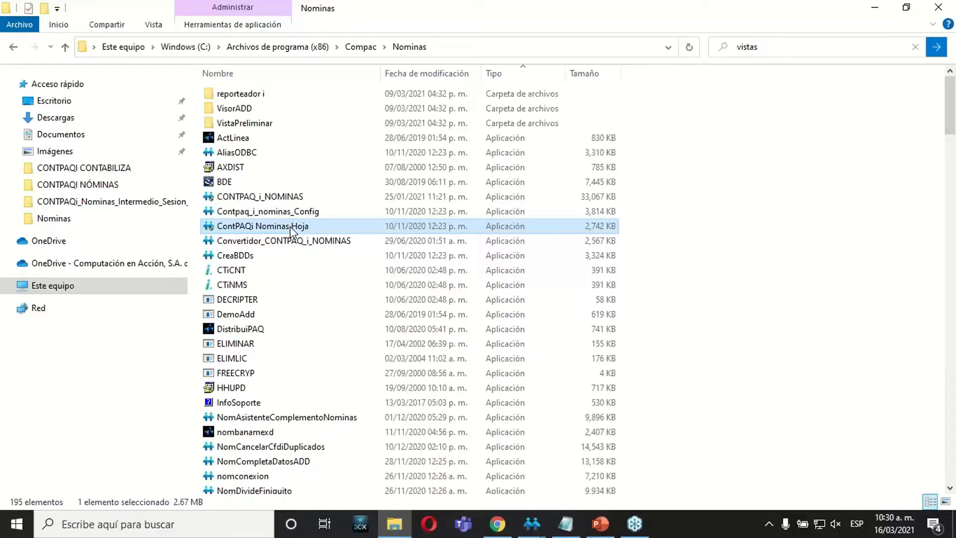
left_click(242, 271)
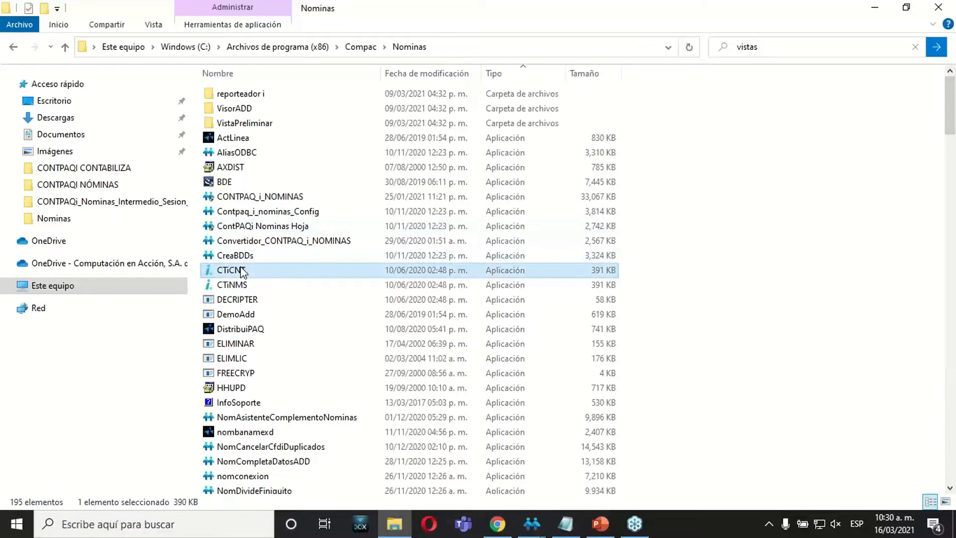
key("v")
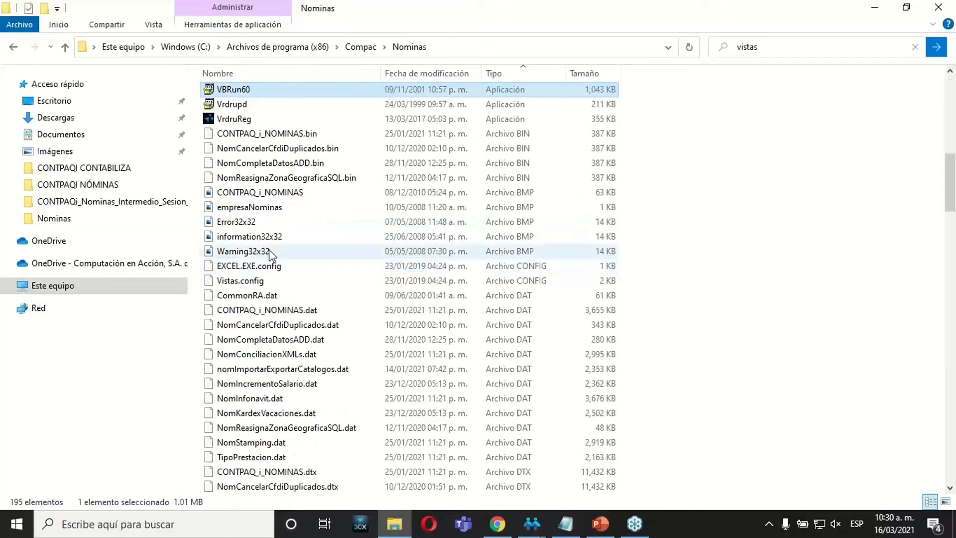
key("Down")
key("Down")
key("Down")
key("Down")
key("Down")
key("Down")
key("Down")
key("Down")
key("Down")
key("Down")
key("Down")
key("Down")
key("Down")
key("Down")
key("Down")
key("Down")
key("Down")
key("Down")
key("Down")
key("Down")
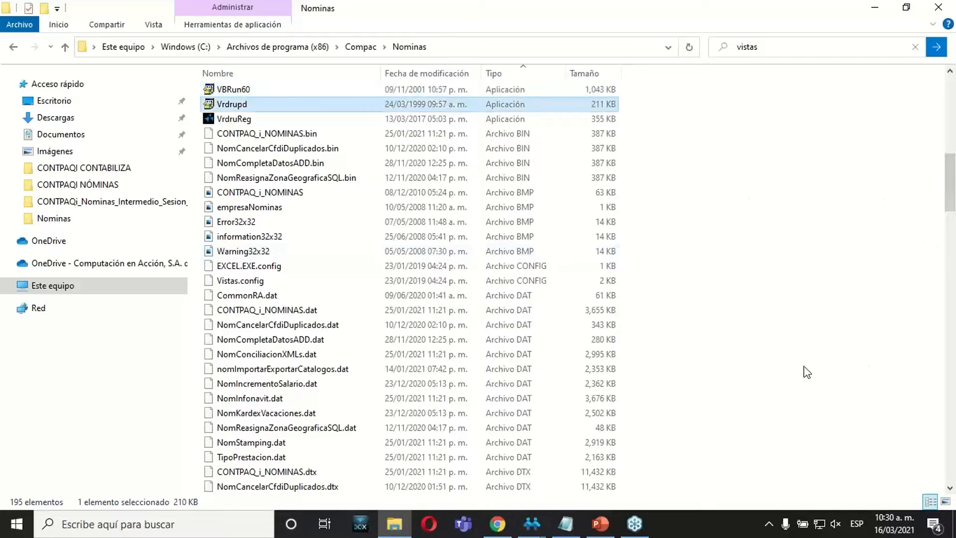
key("Down")
key("Down")
key("Down")
key("Down")
key("Down")
key("Down")
key("Down")
key("Down")
key("Down")
key("Down")
key("Down")
key("Down")
key("Down")
key("Down")
key("Down")
key("Down")
key("Down")
key("Down")
key("Down")
key("Down")
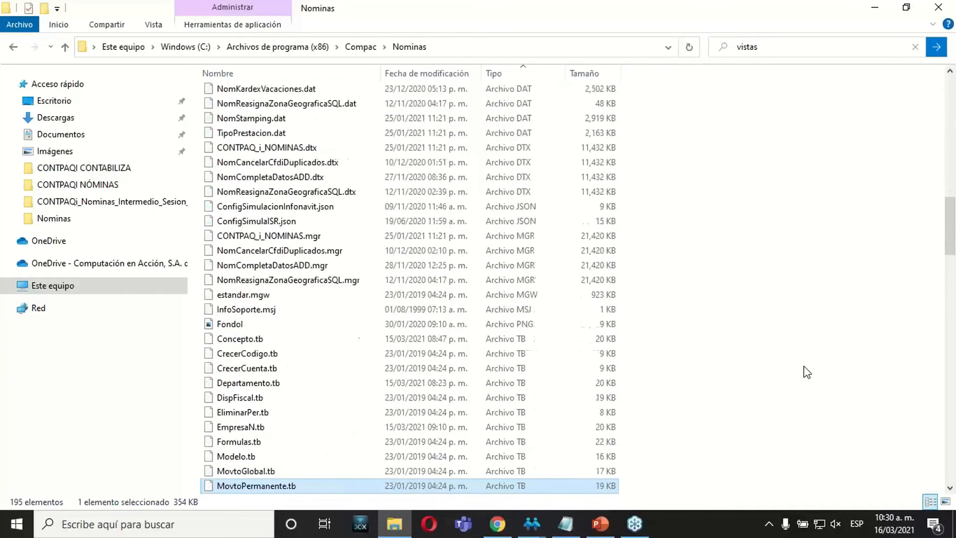
key("Down")
key("Down")
key("Down")
key("Down")
key("Down")
key("Down")
key("Down")
key("Down")
key("Down")
key("Down")
key("Down")
key("Down")
key("Down")
key("Down")
key("Down")
key("Down")
key("Down")
key("Down")
key("Down")
key("Down")
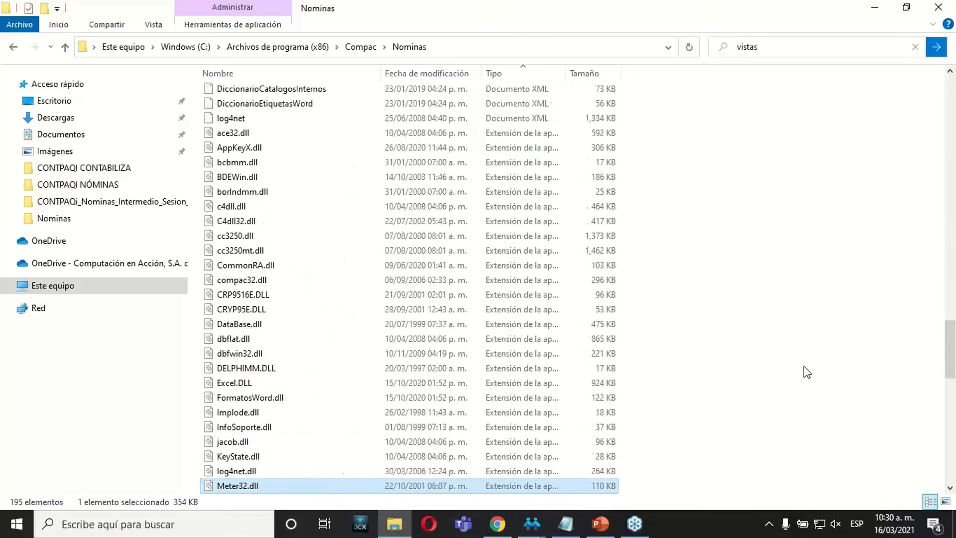
left_click_drag(948, 375, 948, 479)
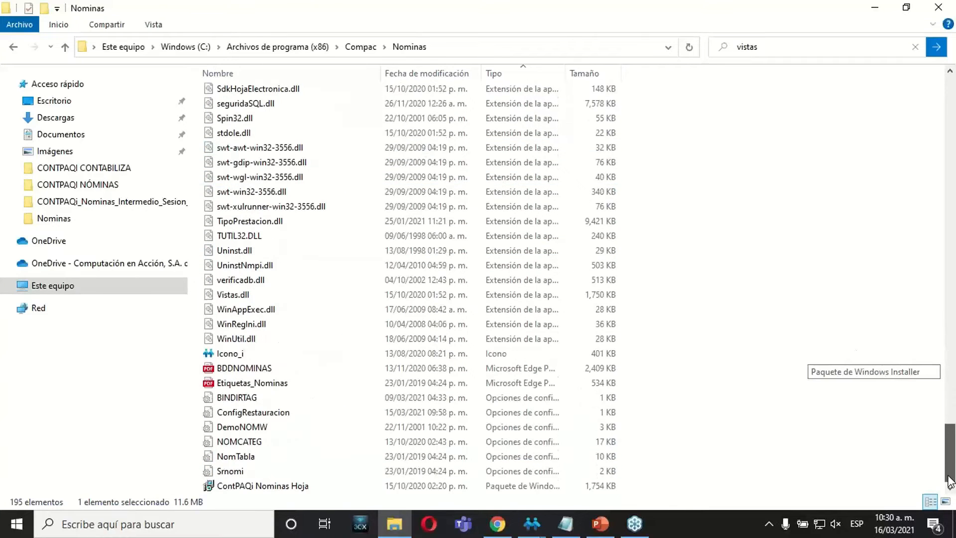
left_click(278, 491)
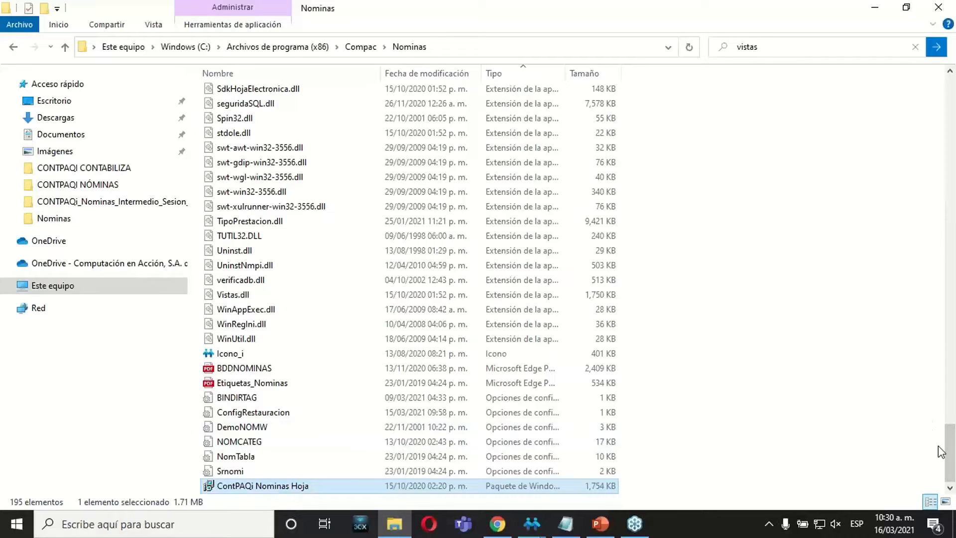
left_click_drag(948, 461, 906, 73)
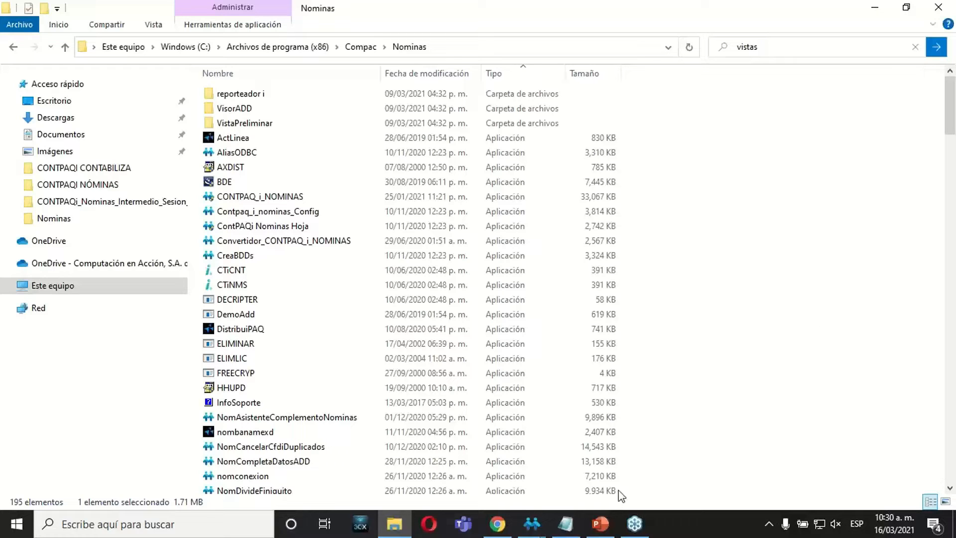
Switch to the Módulo de Vistas, open the accumulated-per-employee view's configuration and examine the fields available in nom10004 - Conceptos
left_click(532, 532)
left_click(580, 471)
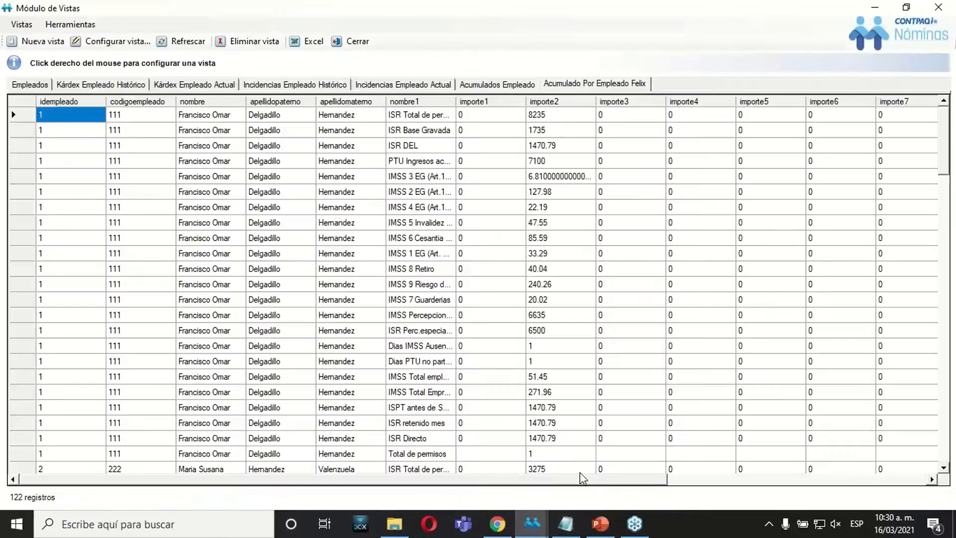
left_click(121, 42)
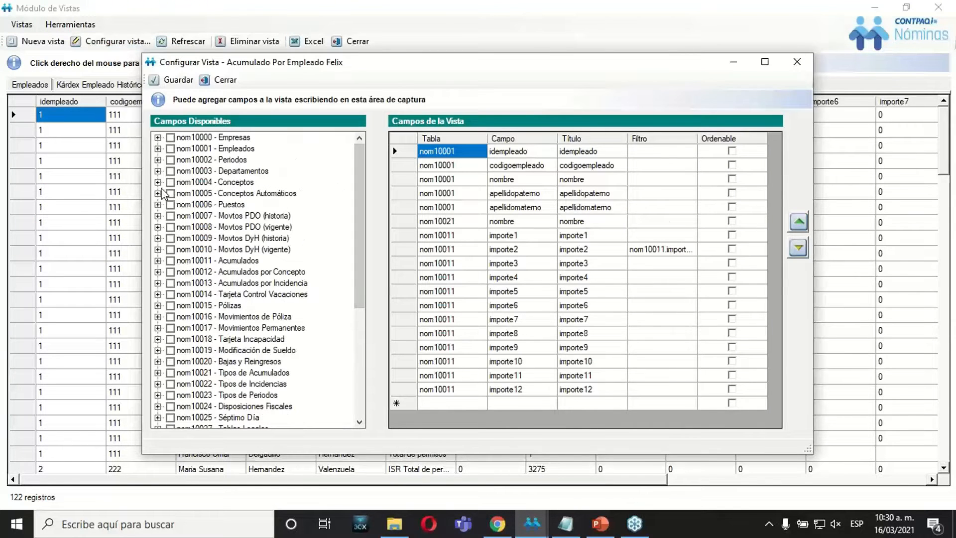
left_click(158, 181)
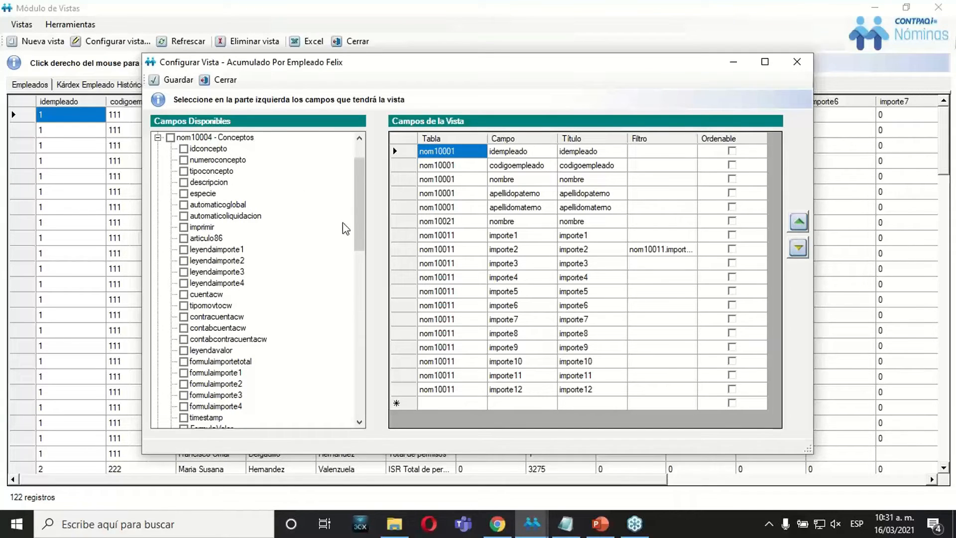
scroll(364, 247, "down", 8)
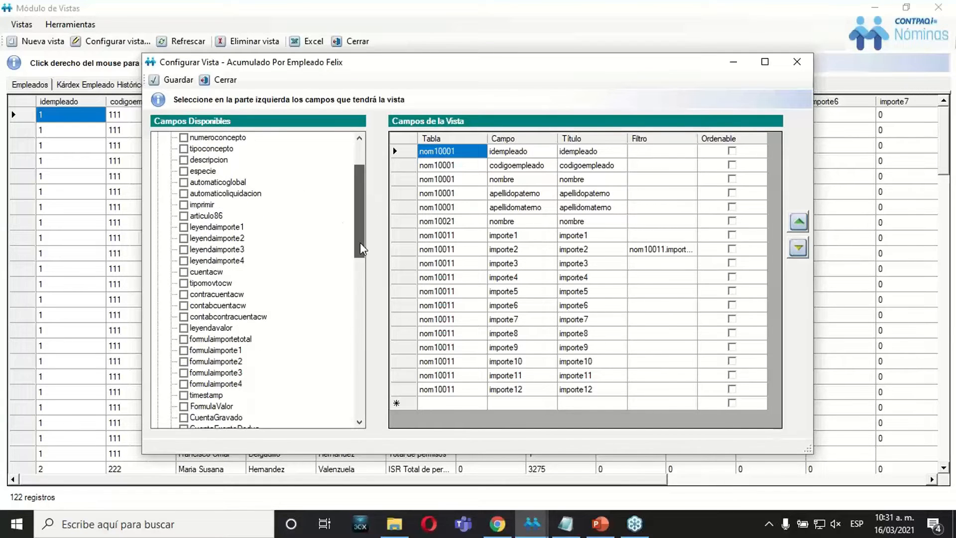
scroll(362, 244, "up", 7)
scroll(362, 240, "up", 2)
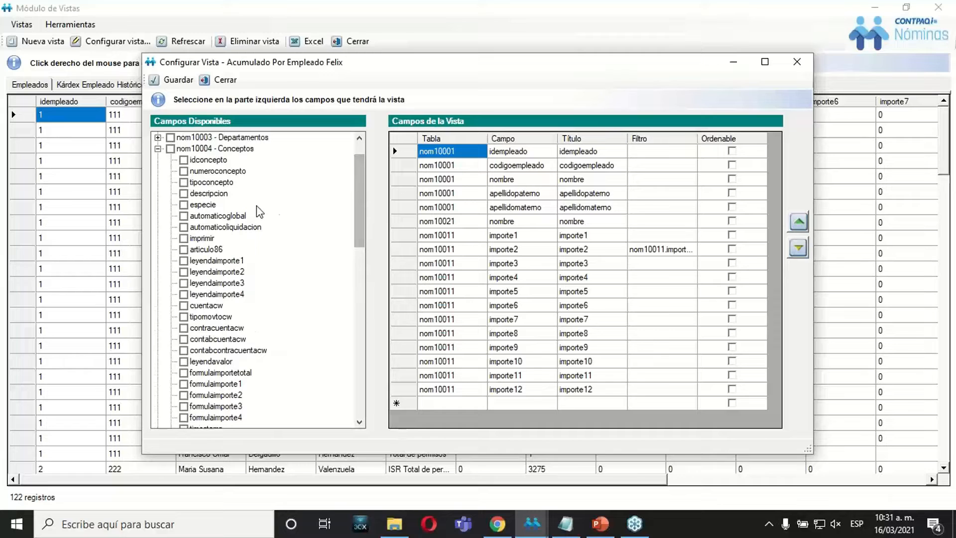
Add all fields of nom10004 - Conceptos to the view and remove them again
left_click(170, 149)
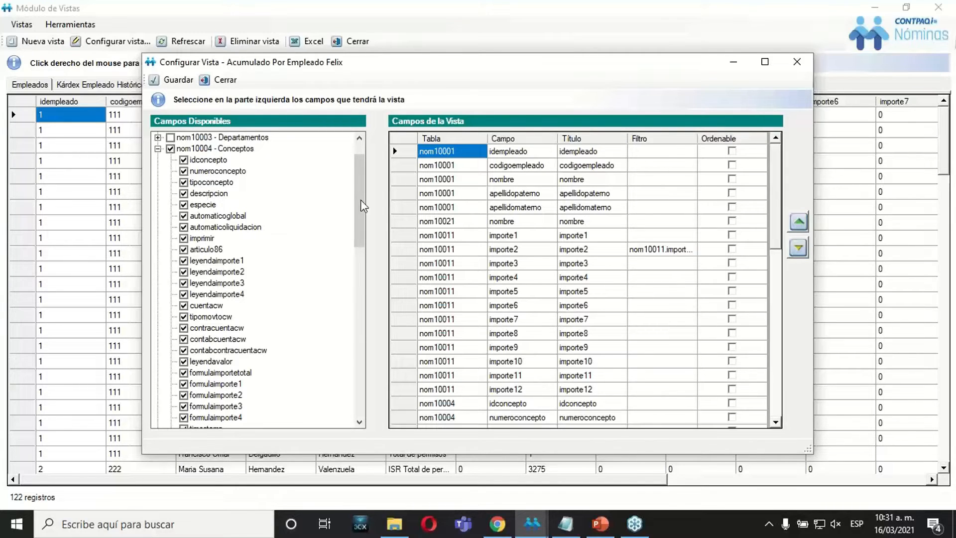
scroll(357, 239, "down", 1)
left_click_drag(357, 239, 358, 207)
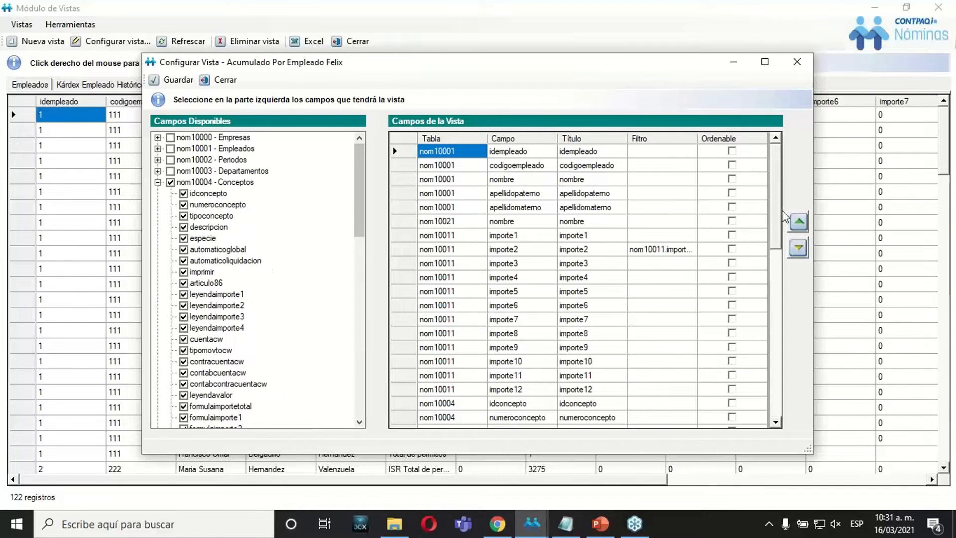
left_click_drag(778, 224, 773, 203)
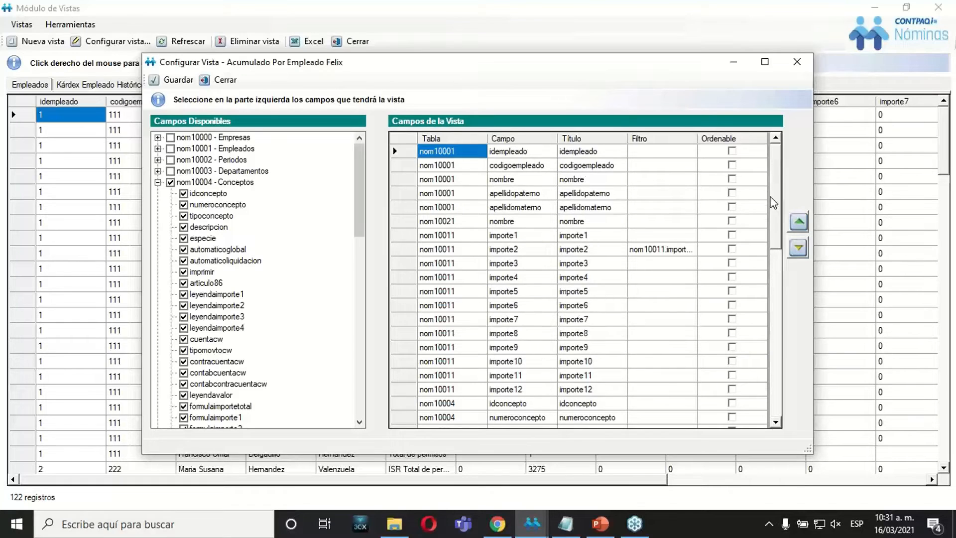
left_click(171, 182)
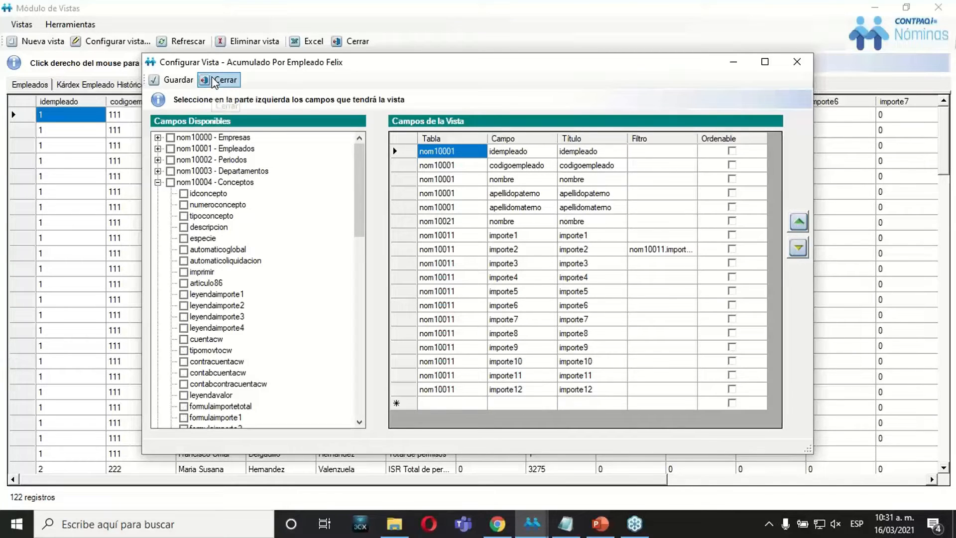
Save the accumulated-per-employee view under its existing name and close the Módulo de Vistas
left_click(179, 82)
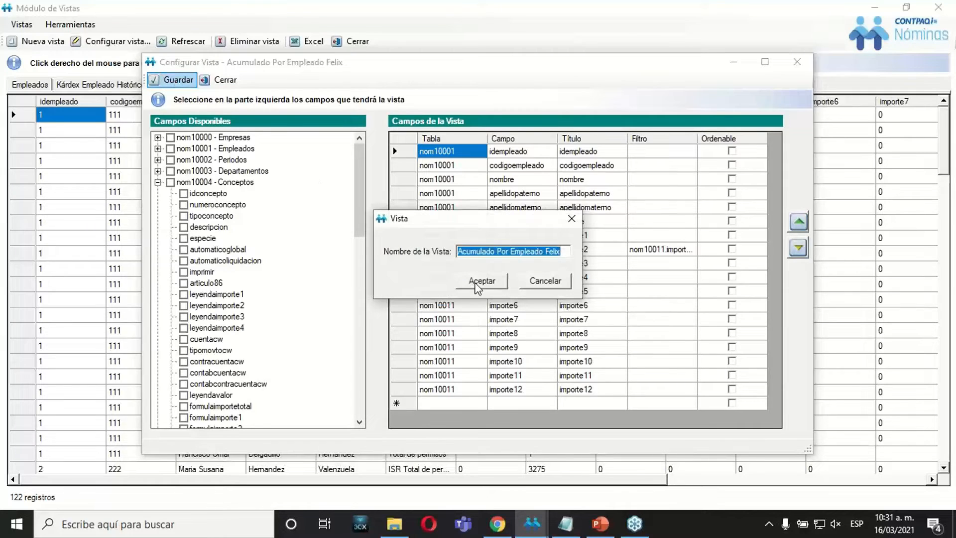
left_click(477, 282)
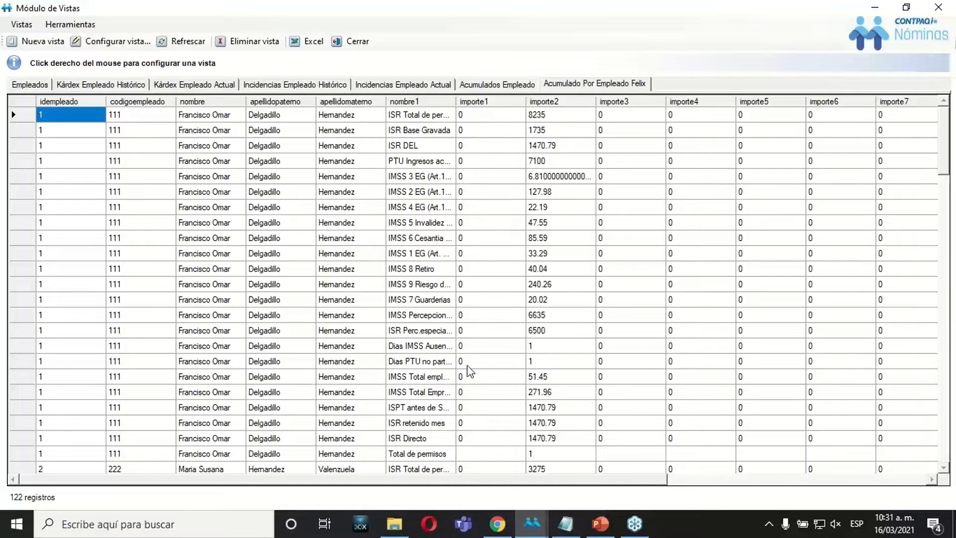
left_click(351, 41)
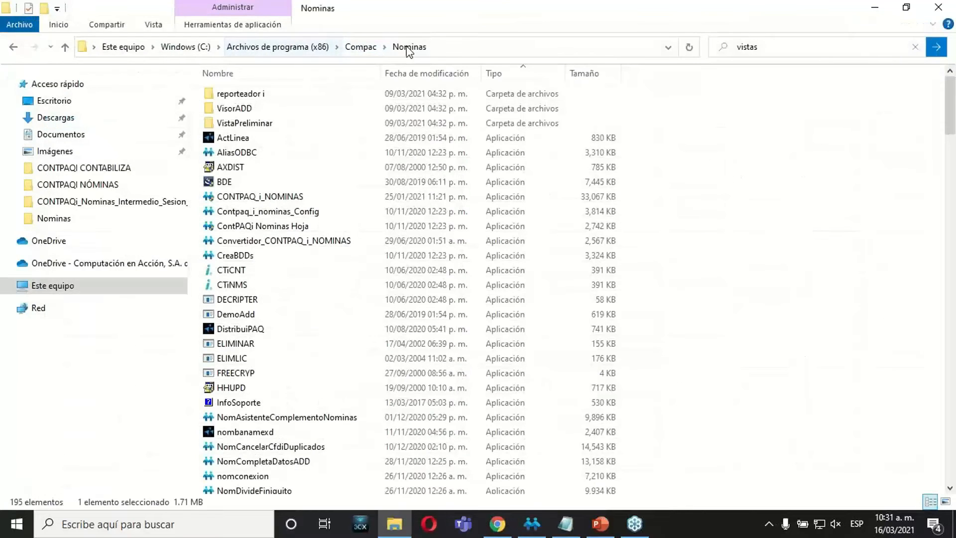
Switch to the CONTPAQi Nóminas main window and show where the Módulo de Vistas is opened, without launching it
left_click(531, 523)
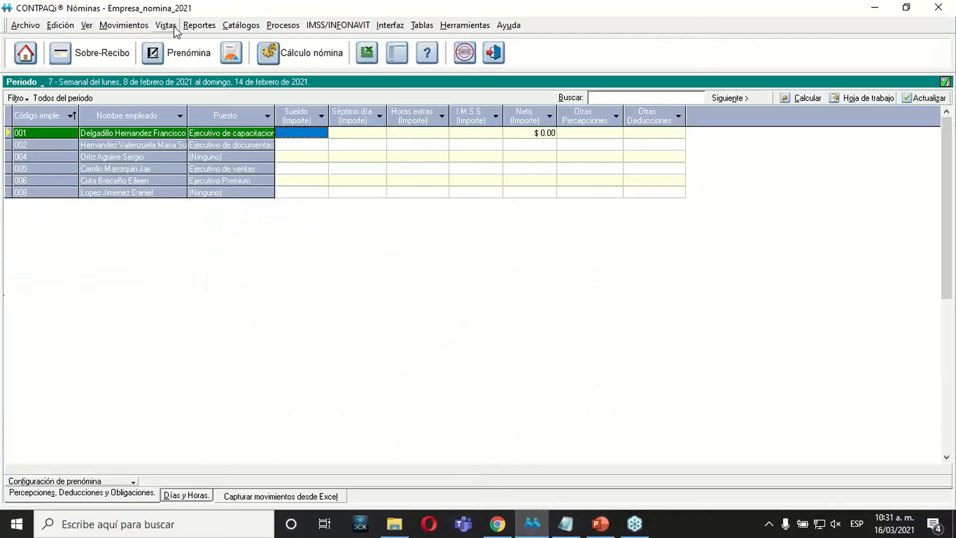
left_click(176, 29)
left_click(313, 288)
left_click(166, 25)
left_click(361, 186)
left_click(358, 181)
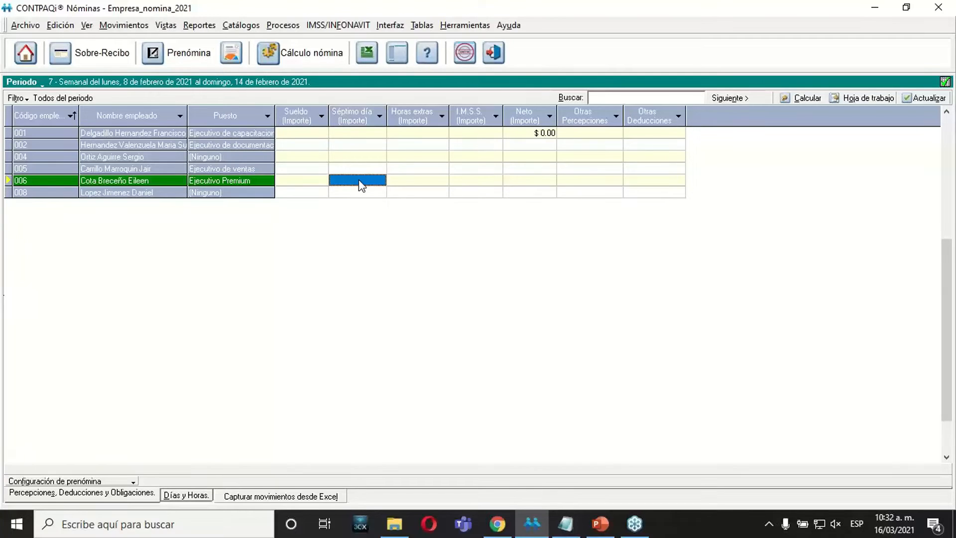
left_click(368, 156)
left_click(166, 24)
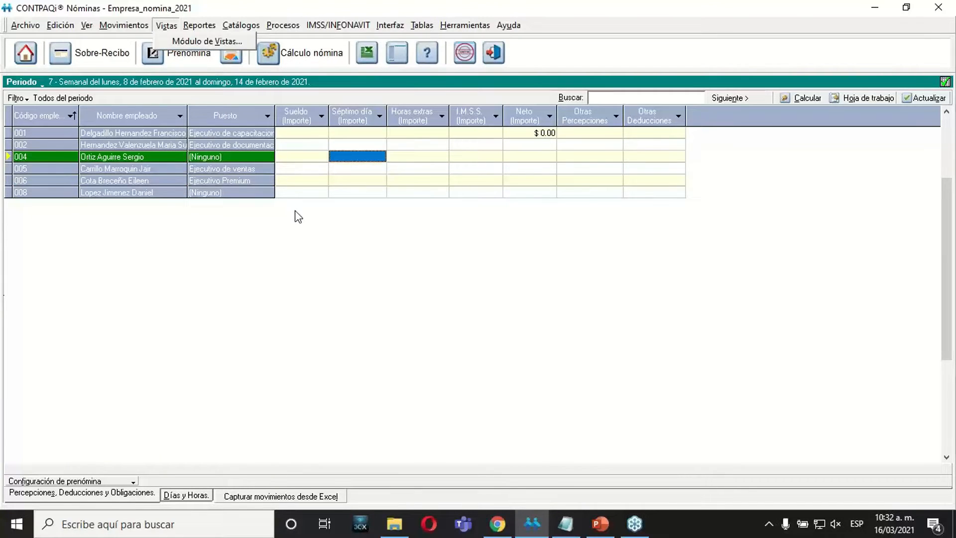
left_click(308, 230)
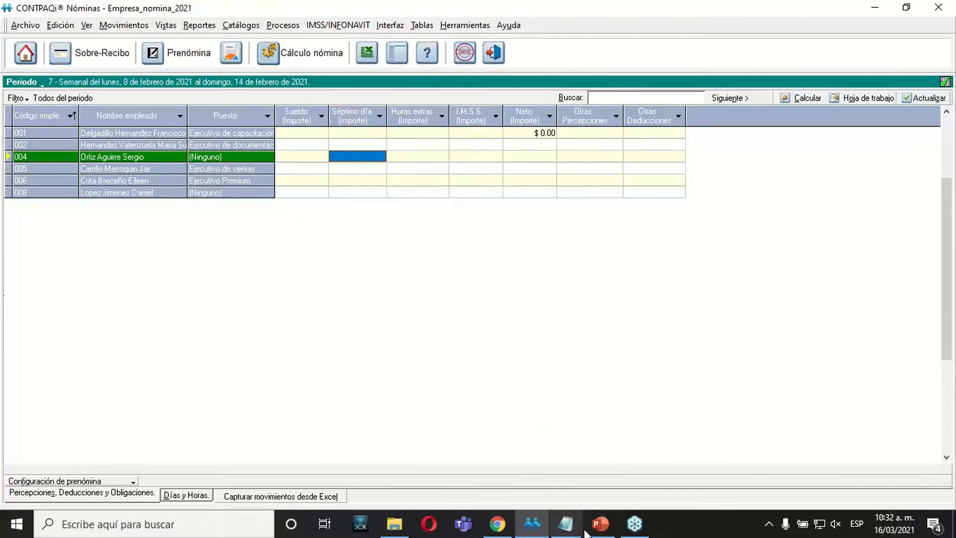
Switch to the PowerPoint presentation, show slide 11 with the exercise on deleting views, and return to CONTPAQi Nóminas
left_click(599, 523)
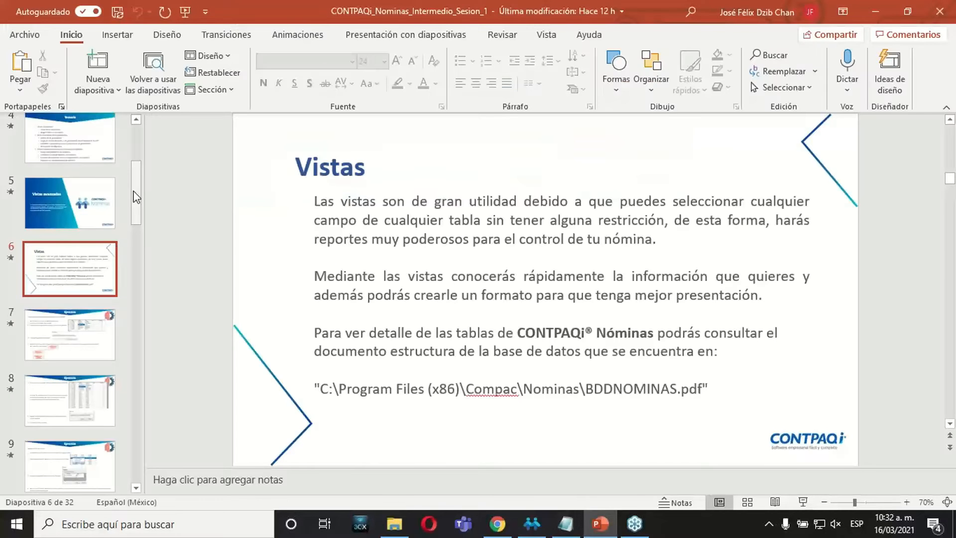
left_click_drag(133, 195, 135, 222)
scroll(136, 225, "down", 3)
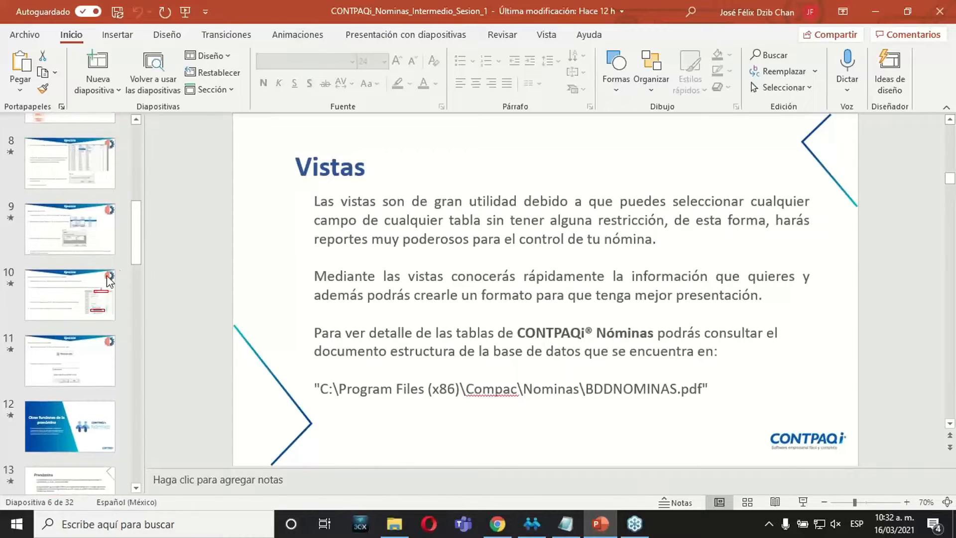
left_click(83, 355)
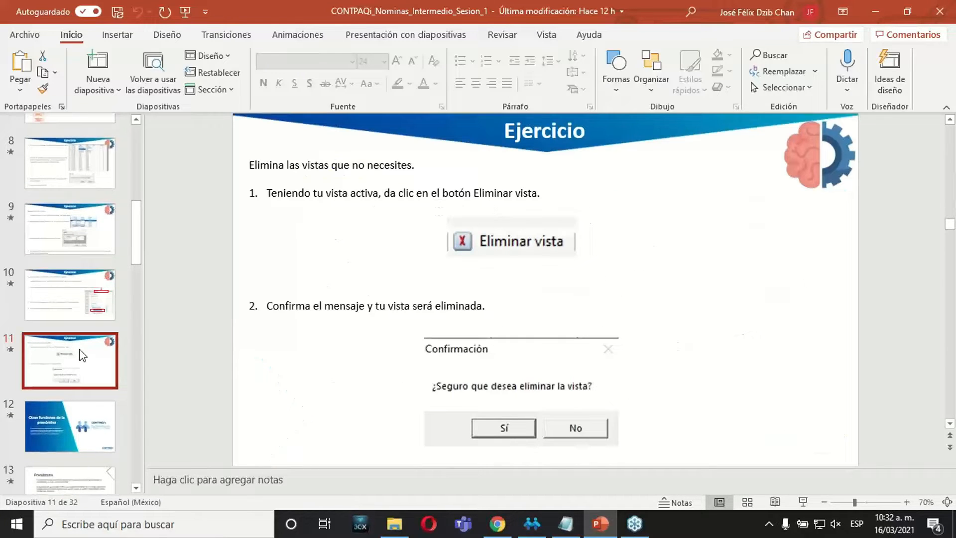
left_click(83, 308)
left_click(74, 351)
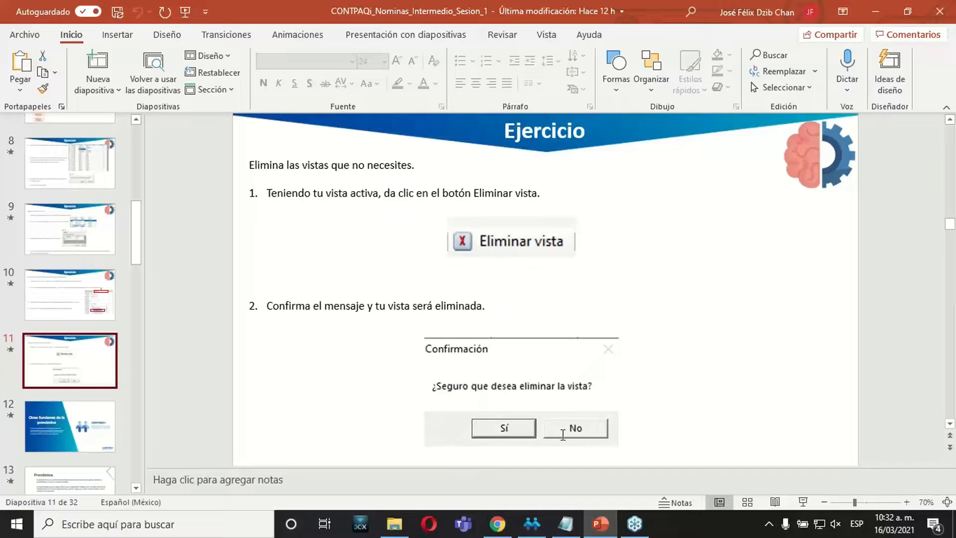
left_click(542, 522)
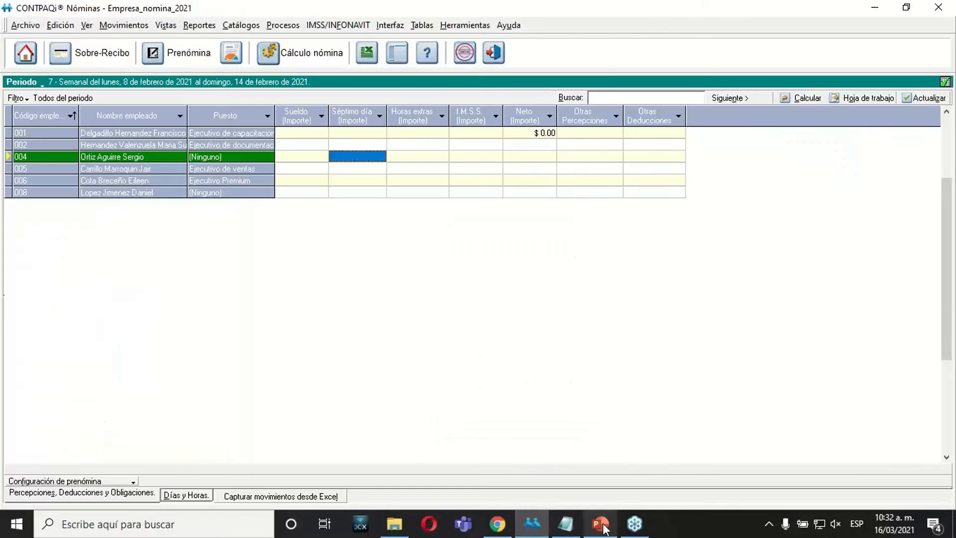
Open the Módulo de Vistas, show the Incidencias Empleado Histórico view and the option for deleting views, and close the module
mouse_move(642, 525)
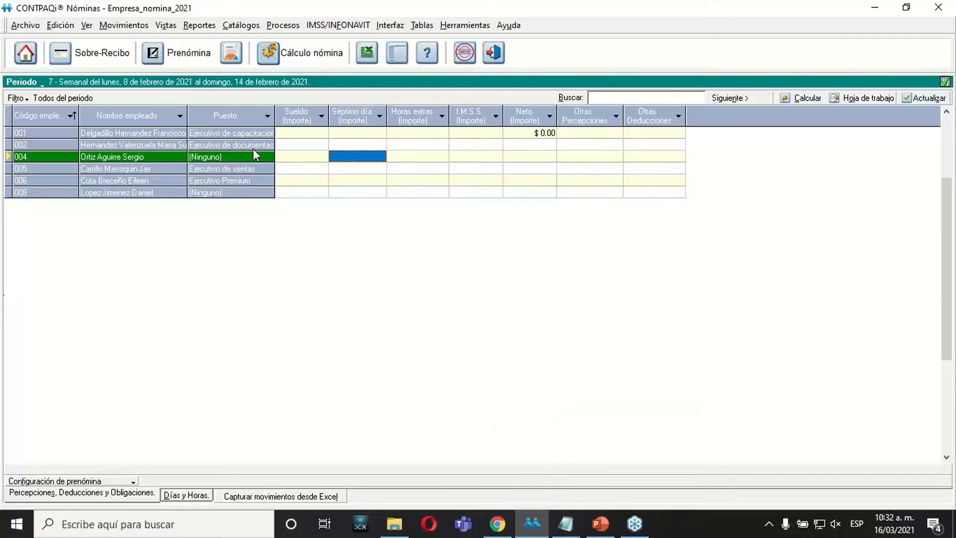
left_click(166, 24)
left_click(169, 39)
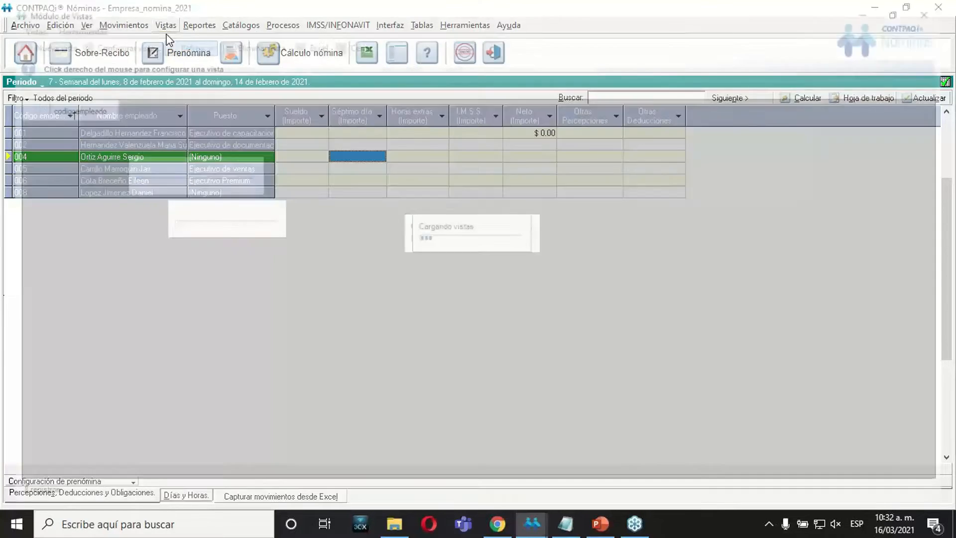
left_click(311, 85)
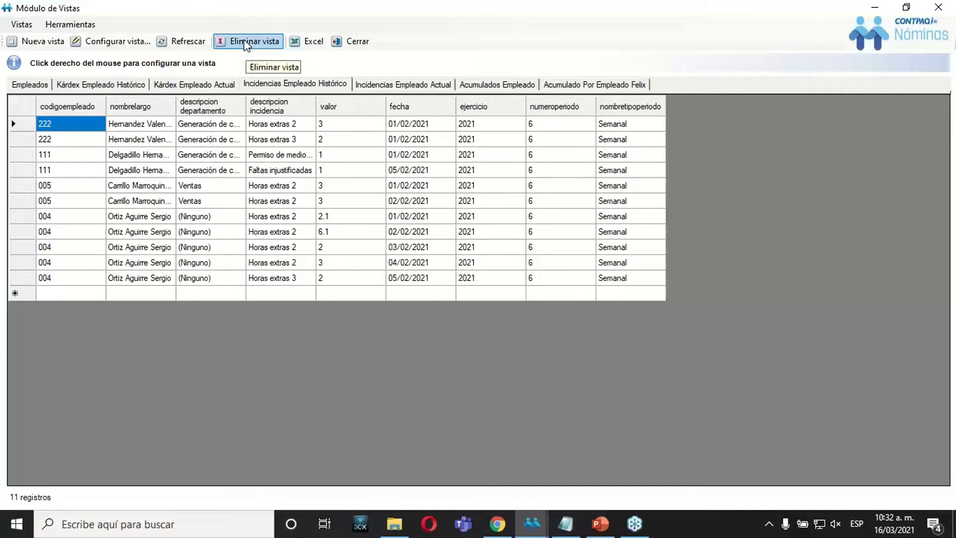
left_click(302, 169)
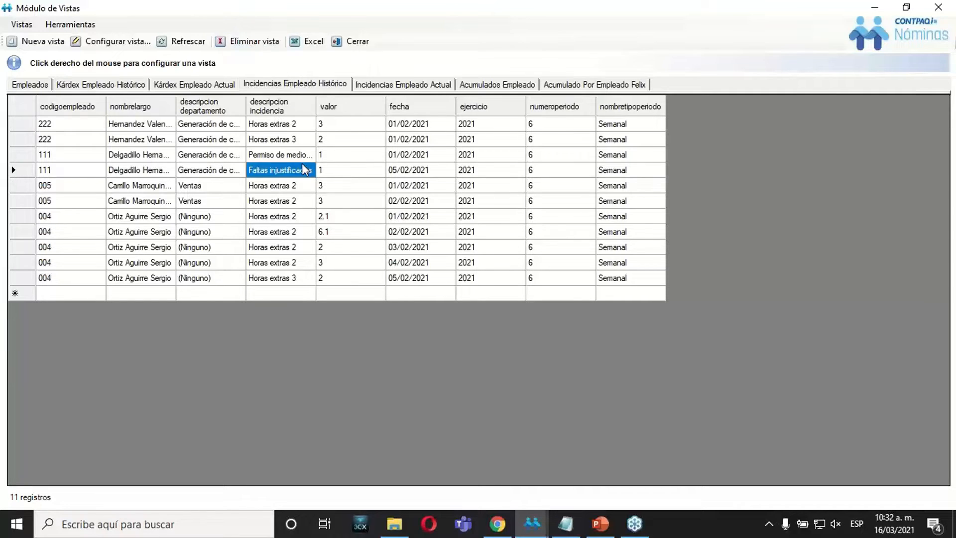
left_click(363, 46)
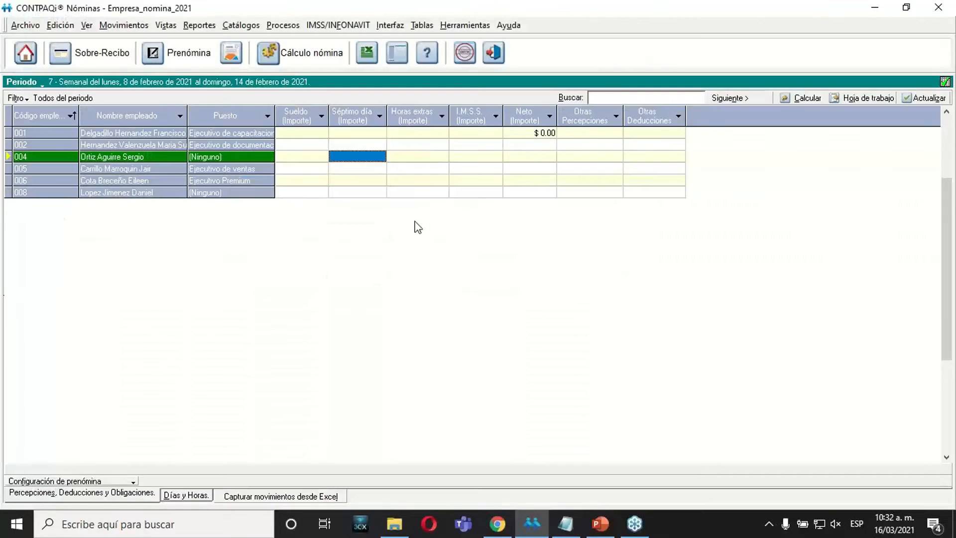
Switch to the PowerPoint presentation and present slide 12, Otras funciones de la prenómina, as a full-screen slide show
left_click(600, 524)
left_click(71, 442)
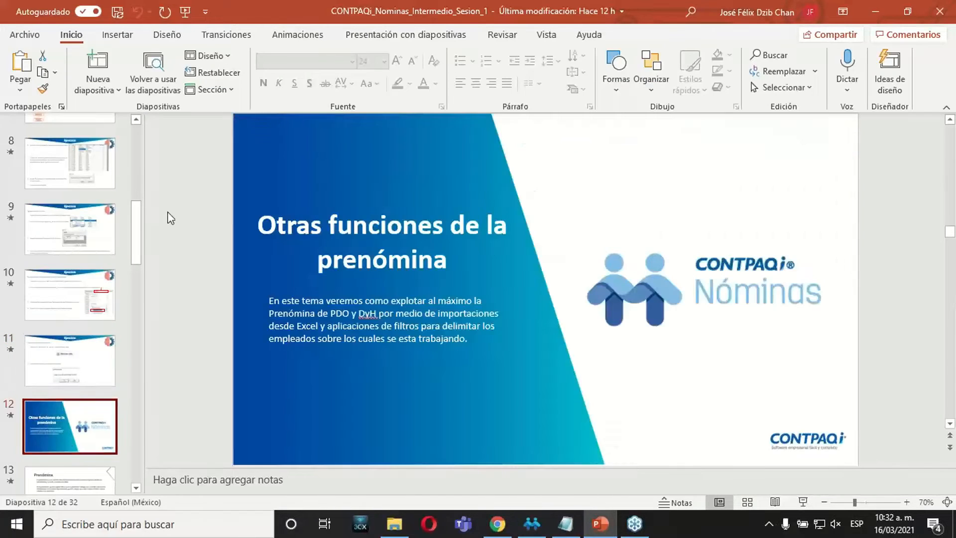
left_click_drag(134, 229, 142, 263)
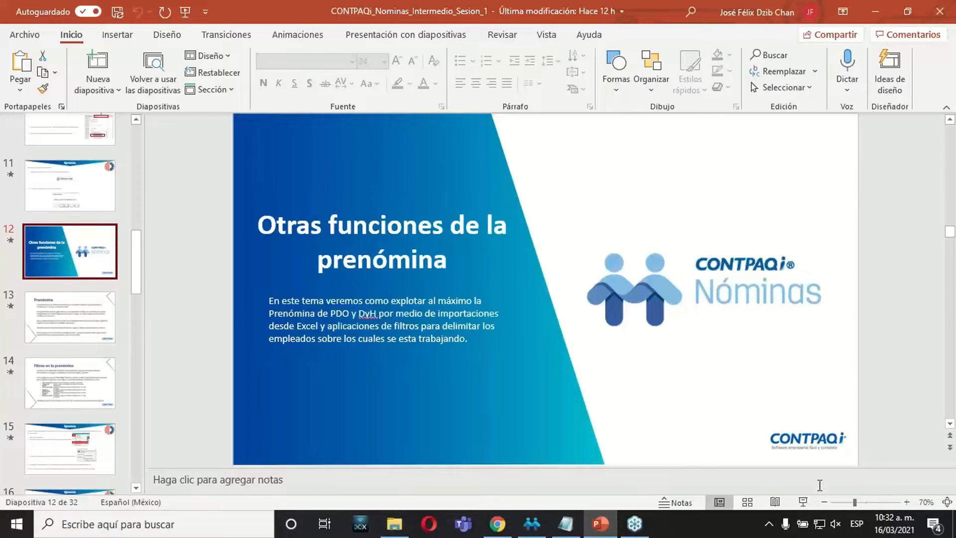
left_click(803, 502)
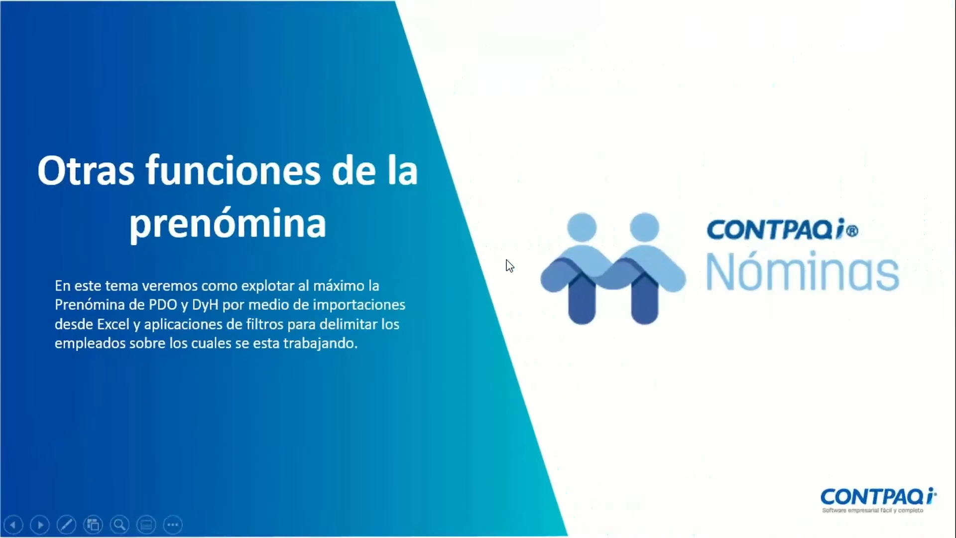
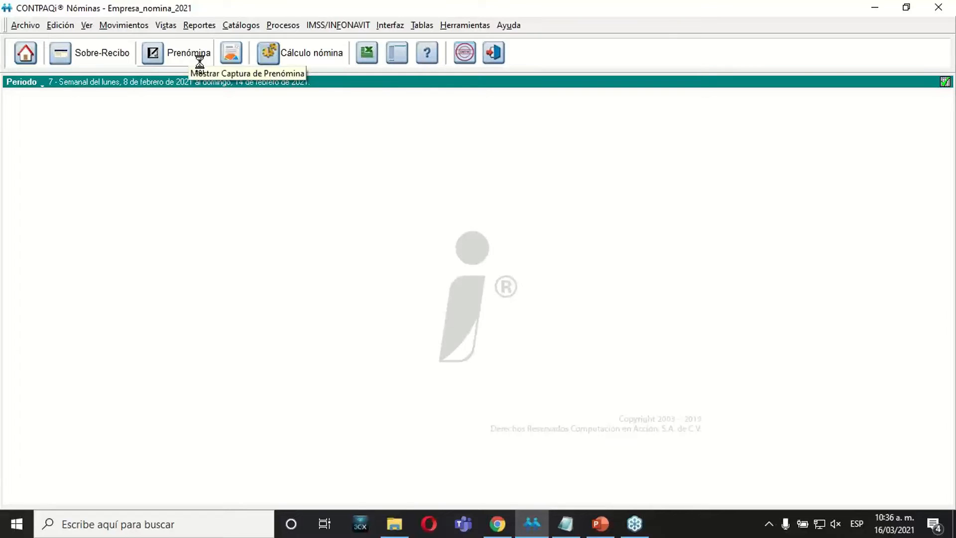
Open the prenómina capture in CONTPAQi Nóminas and apply the Todos del periodo filter
left_click(191, 58)
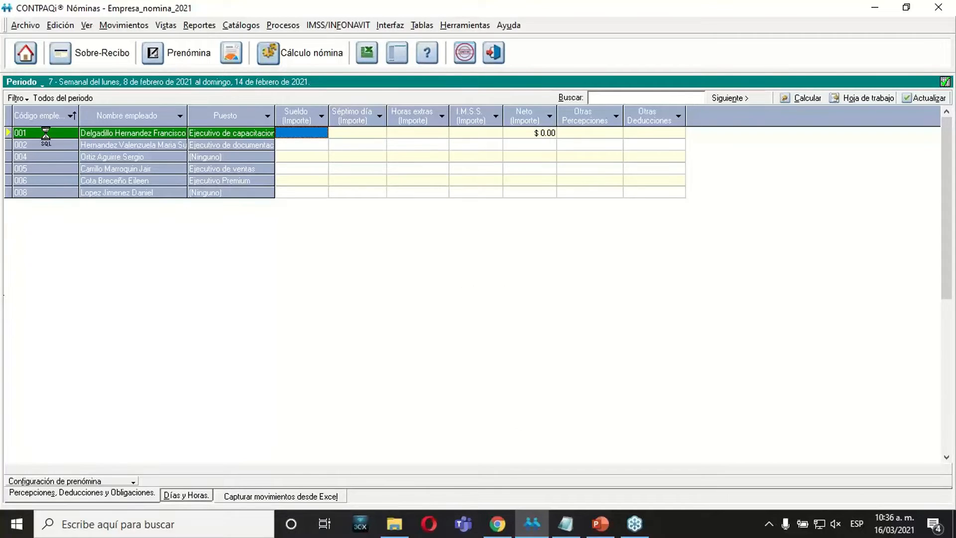
key("Down")
key("Down")
left_click(23, 98)
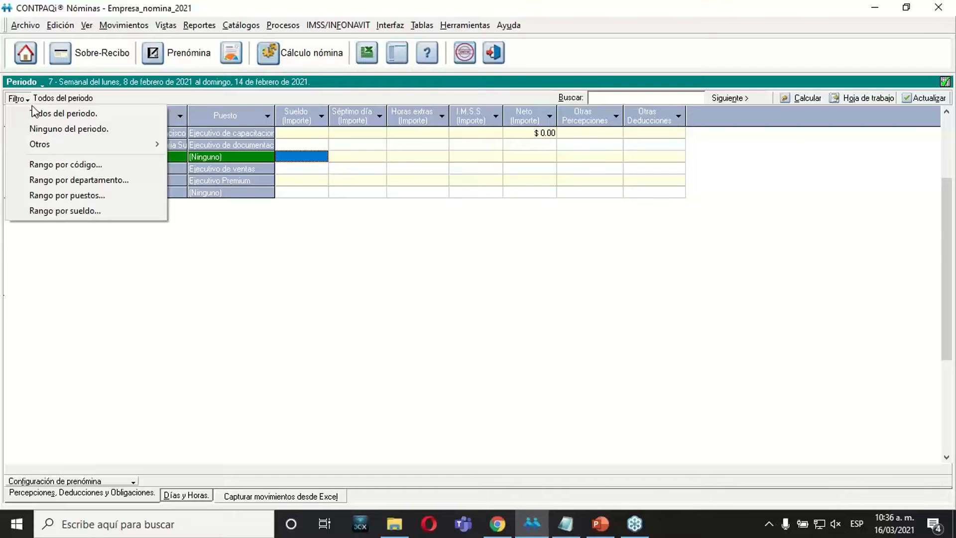
left_click(82, 114)
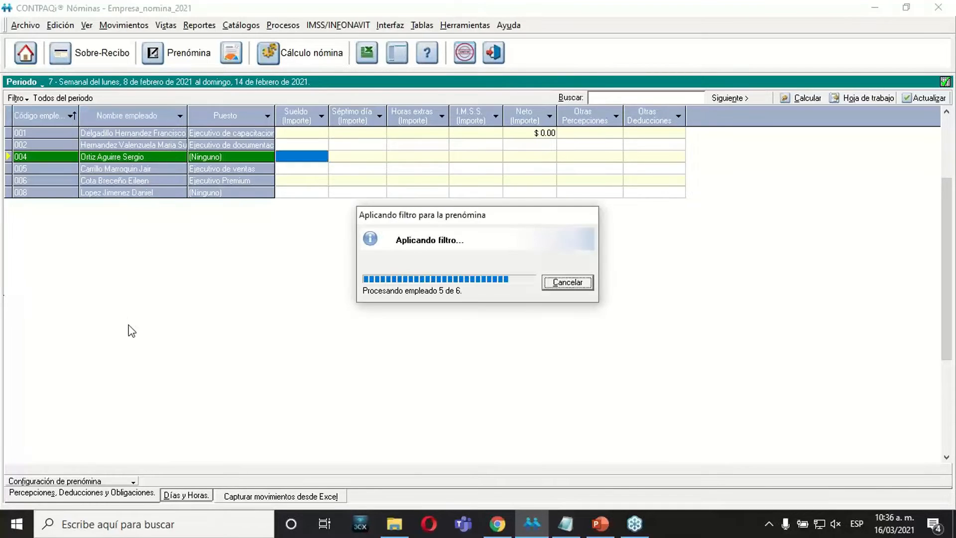
Filter the prenómina by employee code range, from 004 to 008
left_click(29, 100)
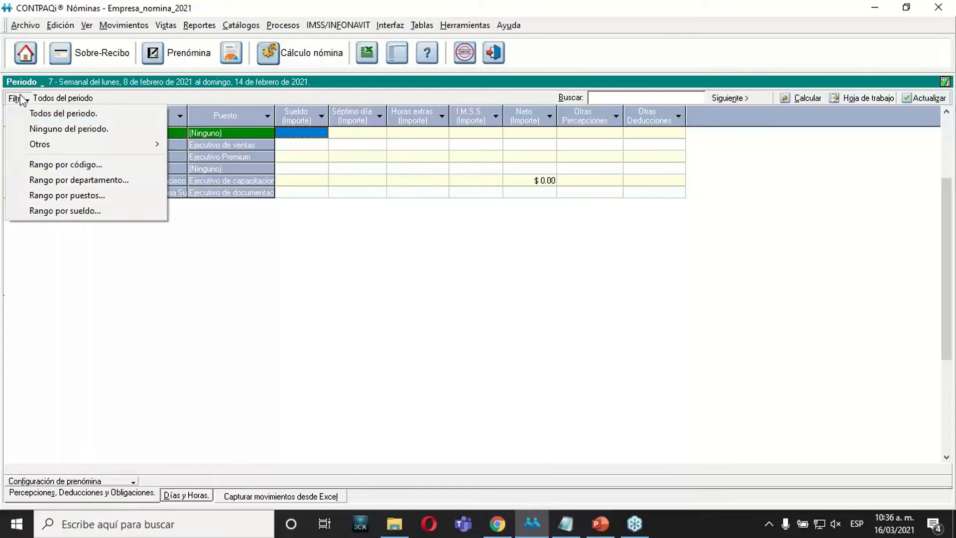
left_click(57, 167)
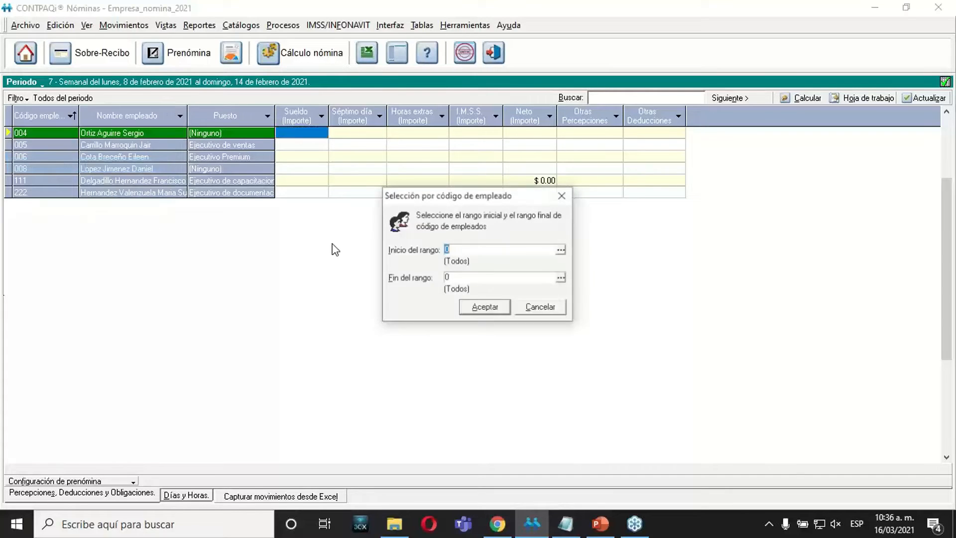
left_click(561, 249)
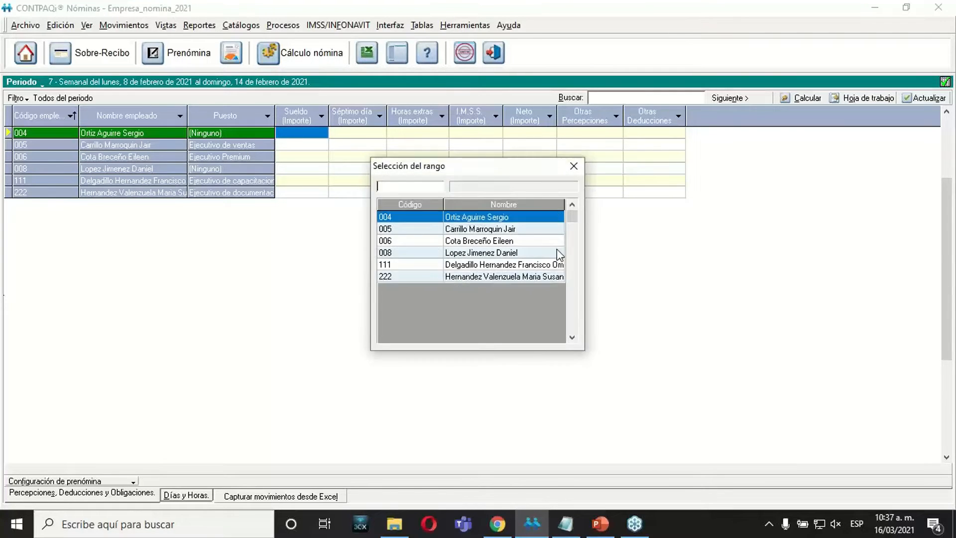
double_click(400, 219)
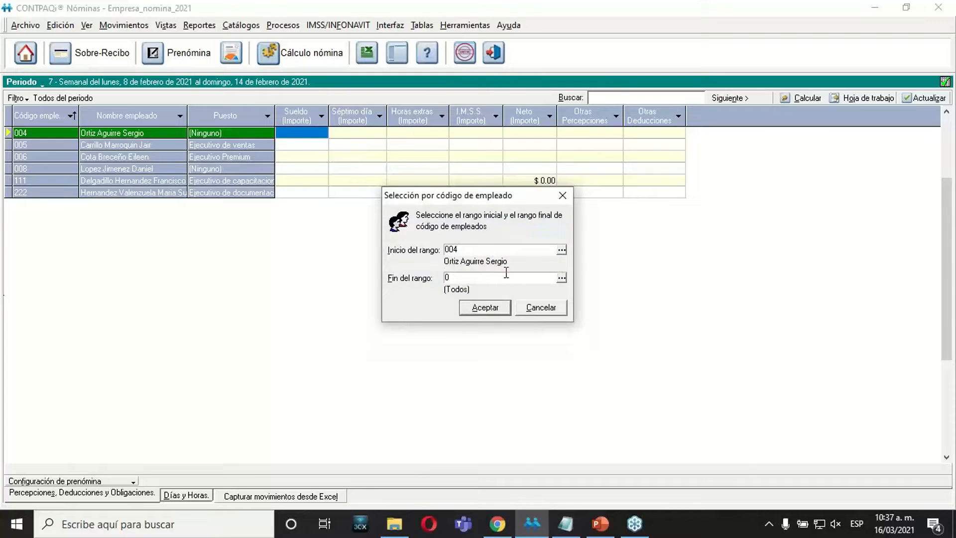
left_click(561, 277)
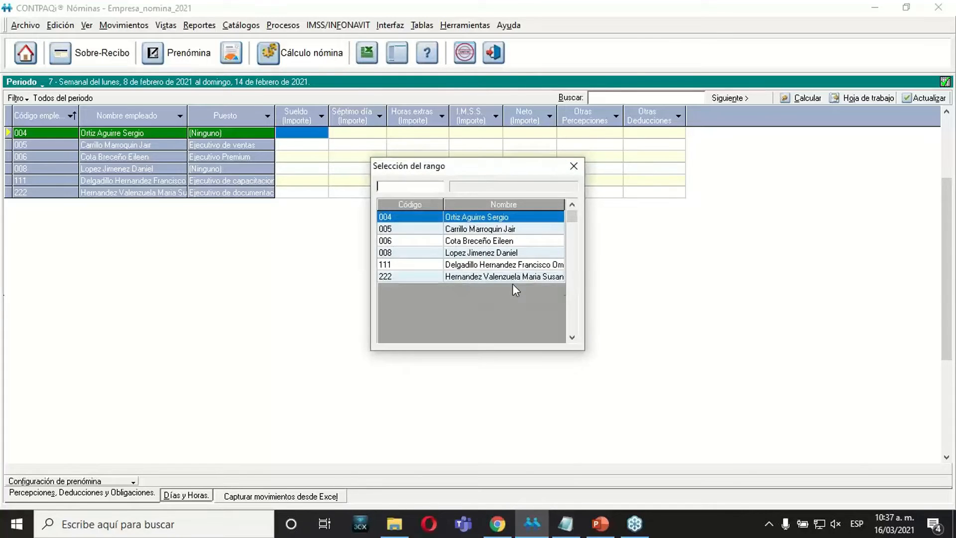
double_click(400, 255)
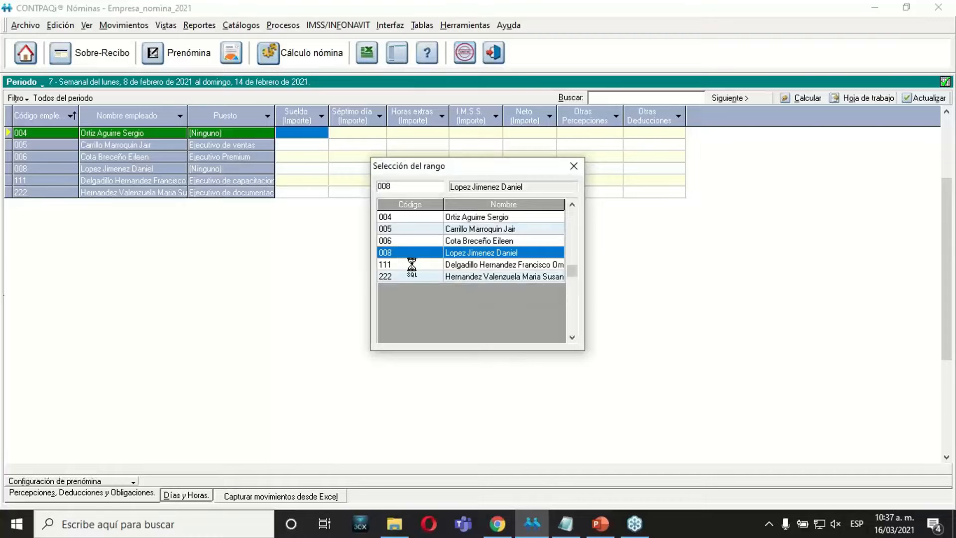
left_click(490, 309)
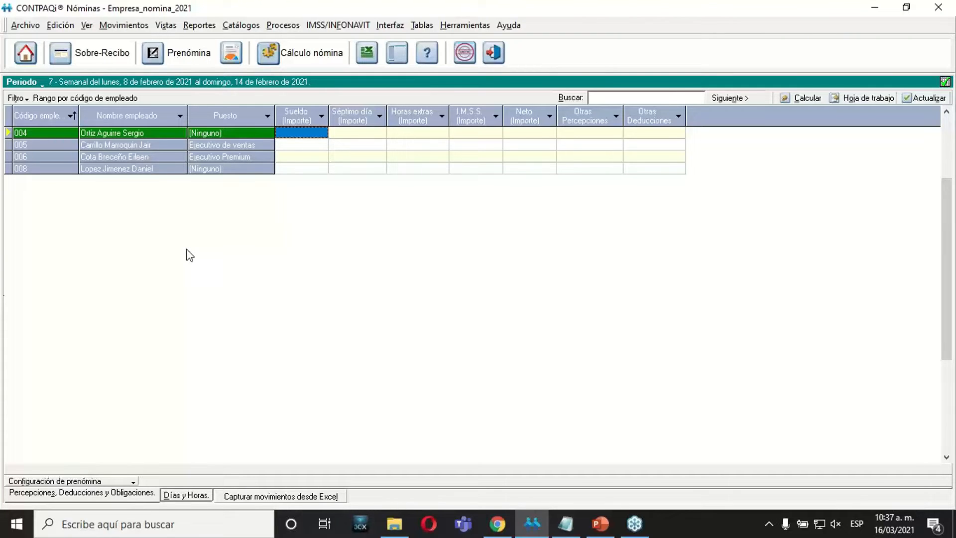
Filter the prenómina by department range, with department 1 (Ventas) as both start and end
left_click(17, 98)
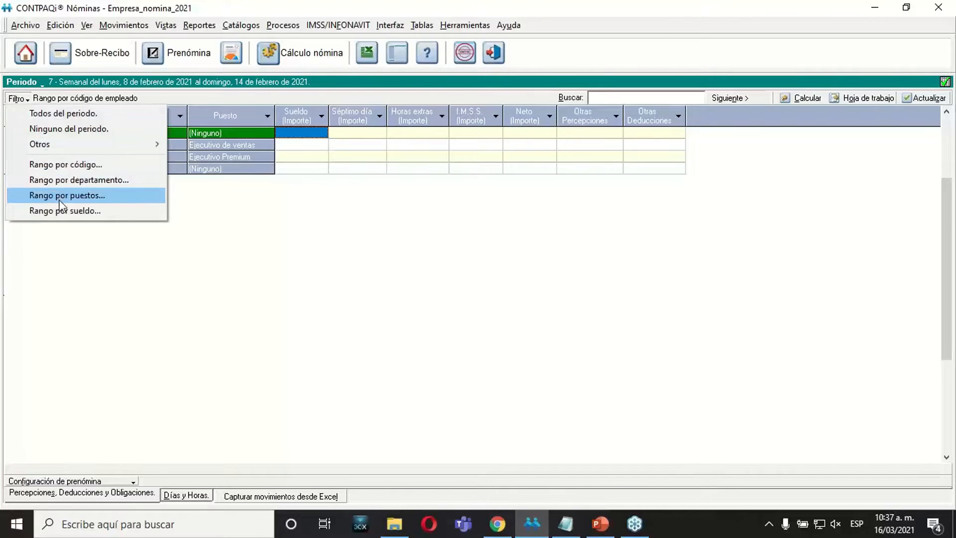
left_click(58, 183)
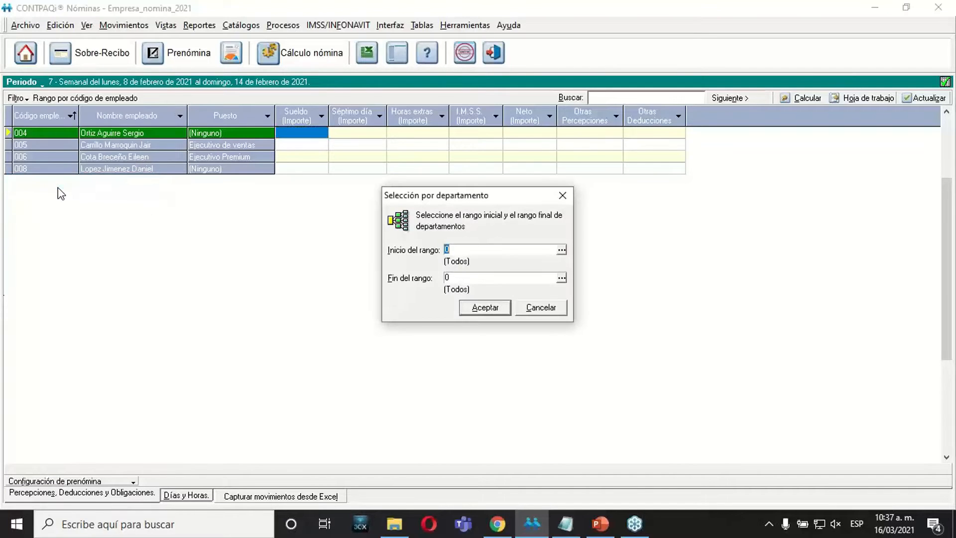
left_click(561, 249)
double_click(450, 231)
left_click(561, 277)
double_click(423, 230)
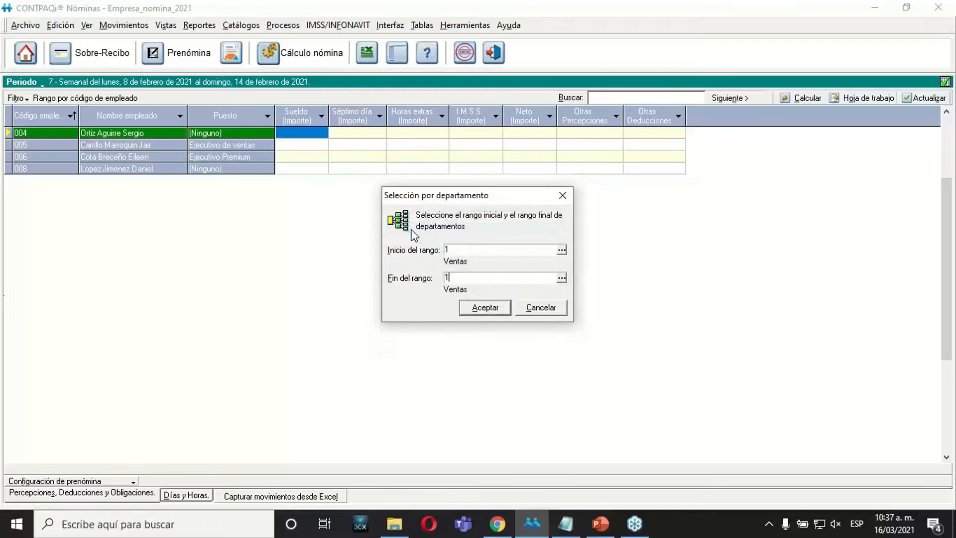
left_click(478, 309)
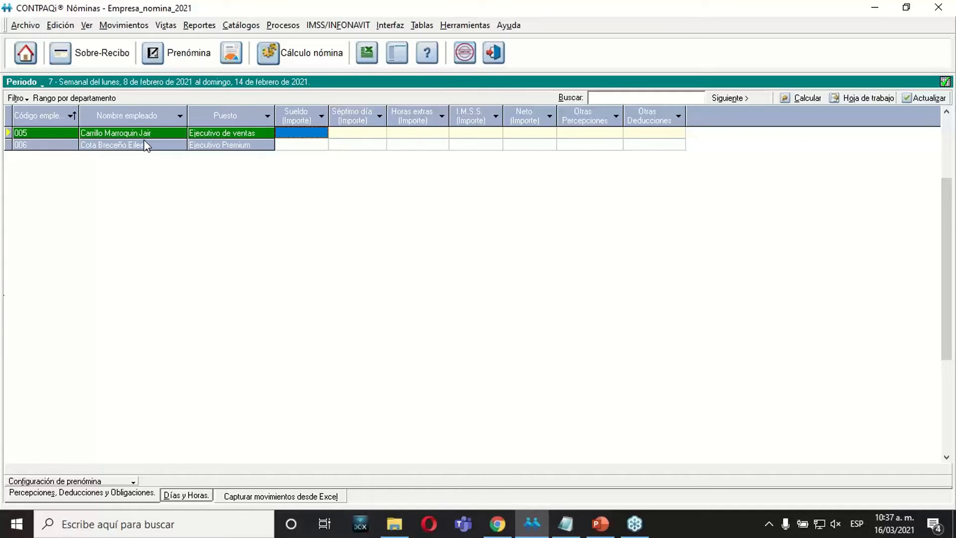
Replace the prenómina's additional Puesto column with Departamento and check the department of the filtered employees
left_click(231, 115)
left_click(77, 481)
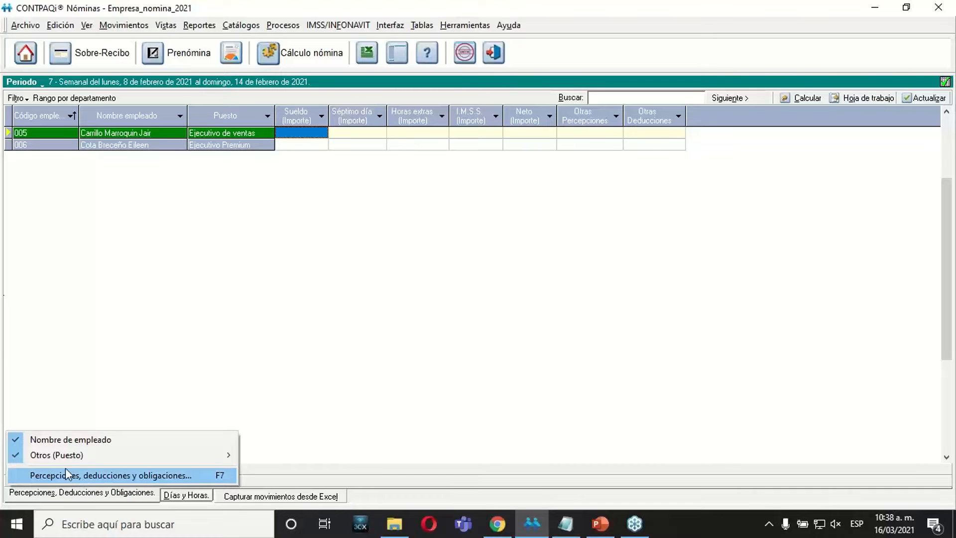
mouse_move(64, 462)
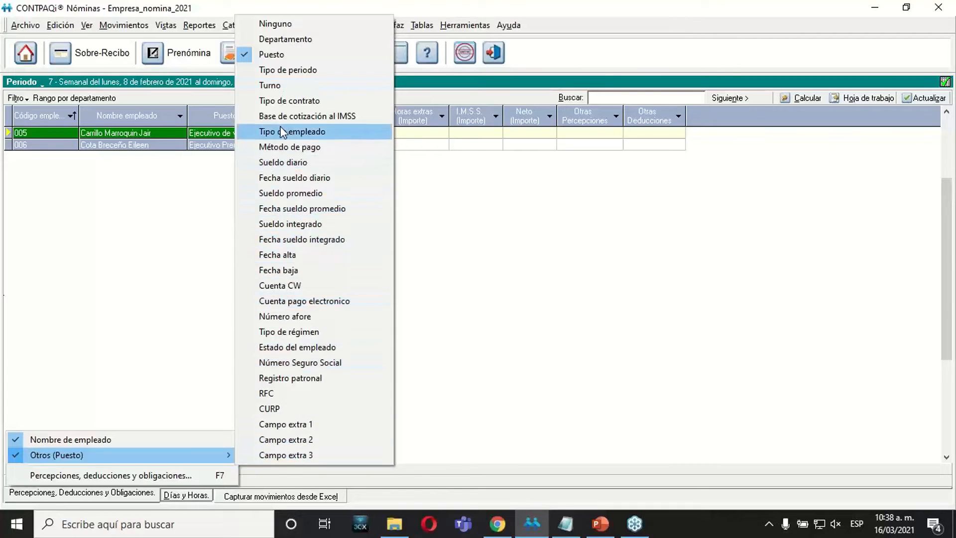
left_click(252, 42)
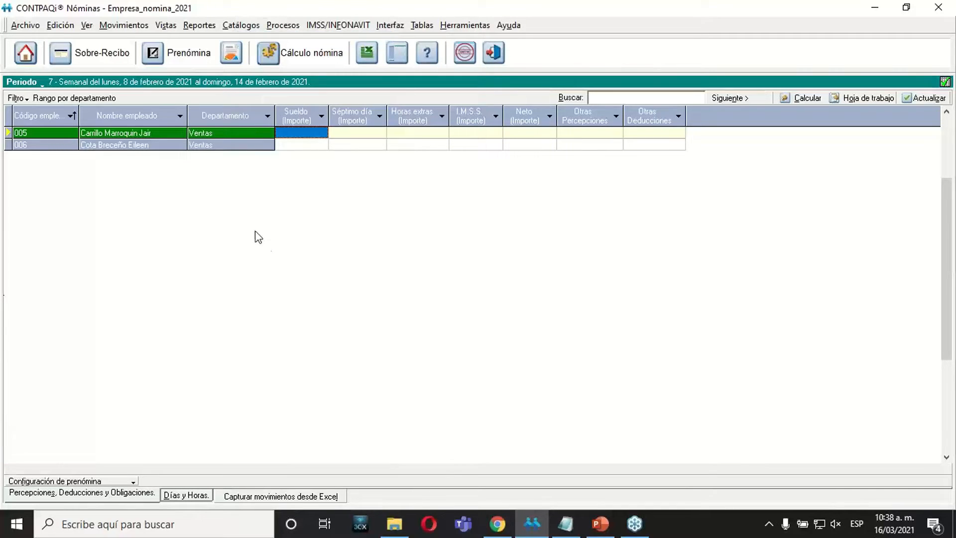
left_click(231, 145)
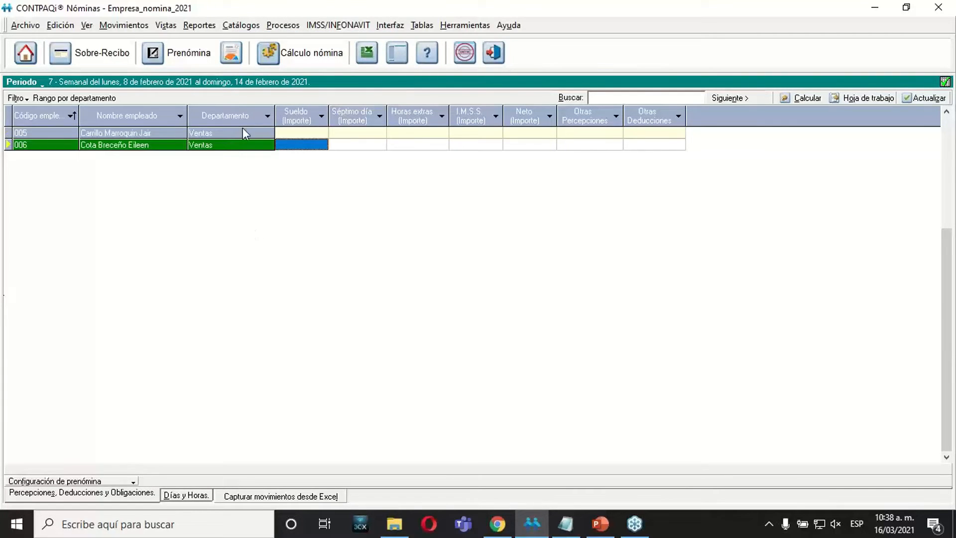
left_click(243, 130)
Reapply the department range filter from 1 to 1 (Ventas) and select the first filtered employee's Horas extras cell
left_click(17, 99)
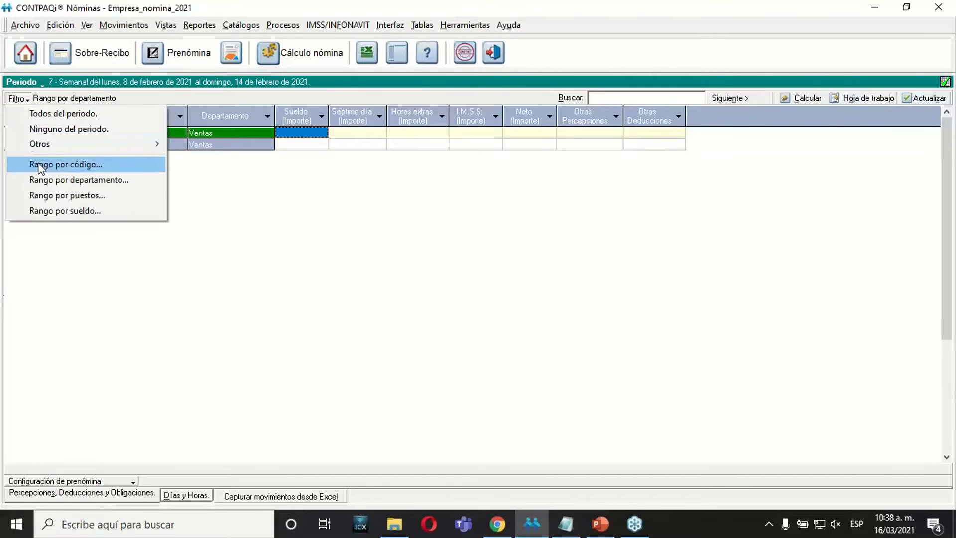
left_click(57, 181)
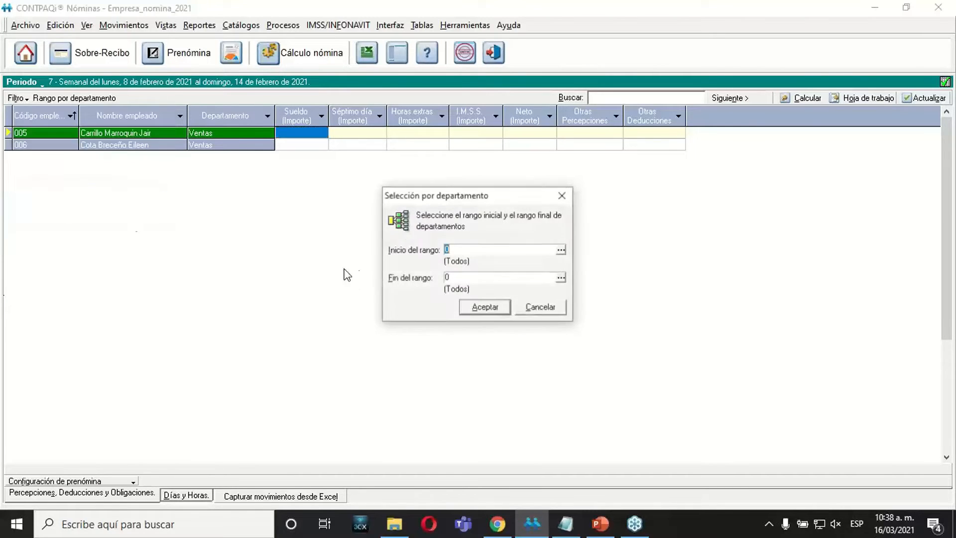
left_click(561, 250)
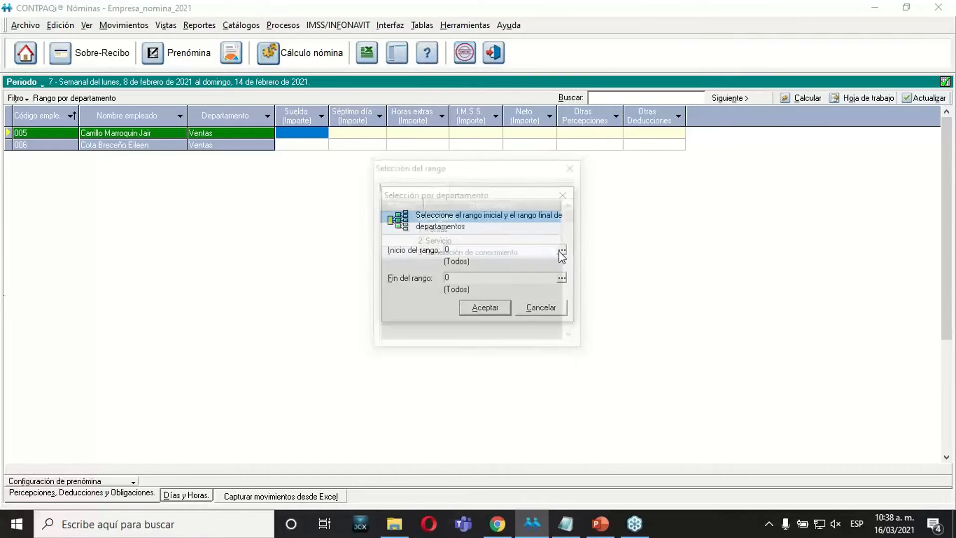
left_click(408, 231)
double_click(408, 230)
left_click(453, 278)
key("BackSpace")
type("1")
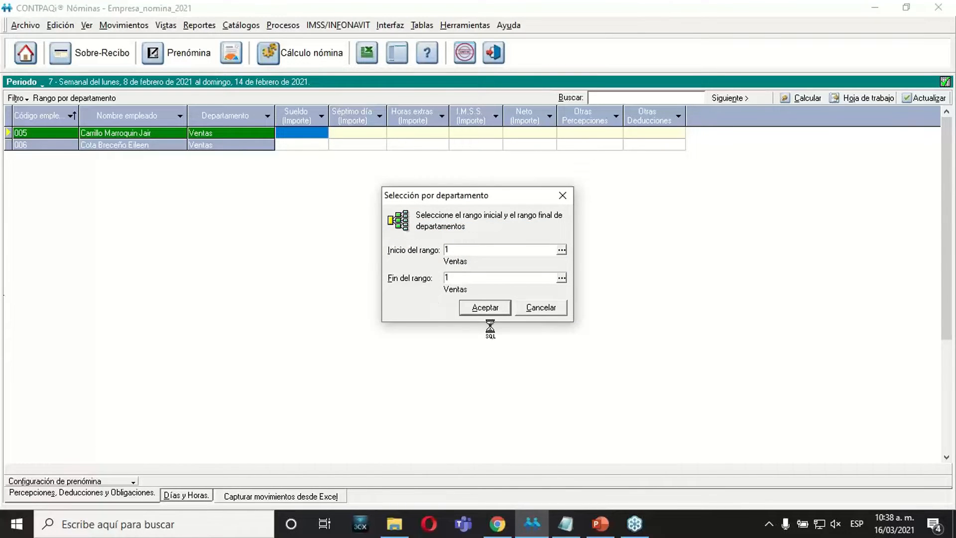
left_click(485, 307)
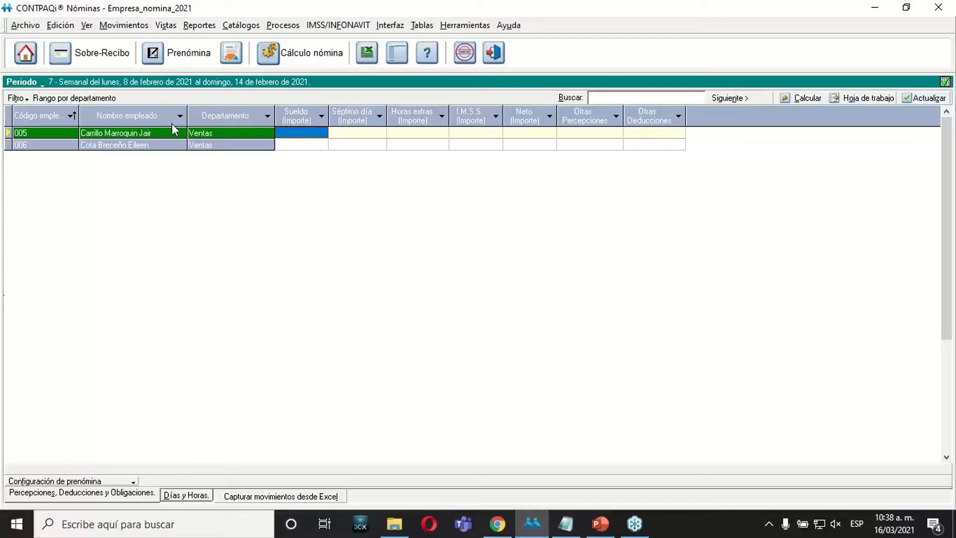
left_click(211, 145)
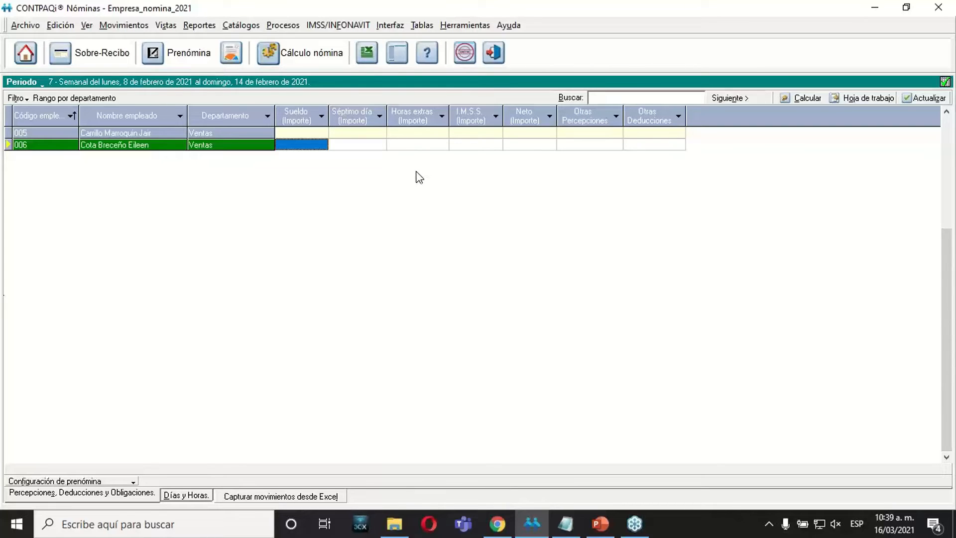
left_click(422, 132)
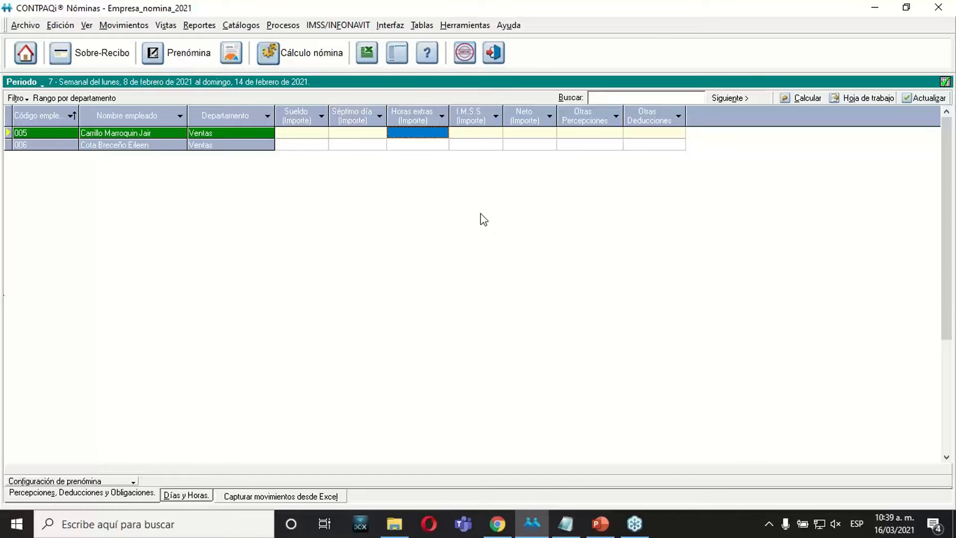
Switch to the PowerPoint presentation and review the prenómina filter exercises on slides 15 and 16
left_click(599, 524)
left_click_drag(136, 280, 139, 319)
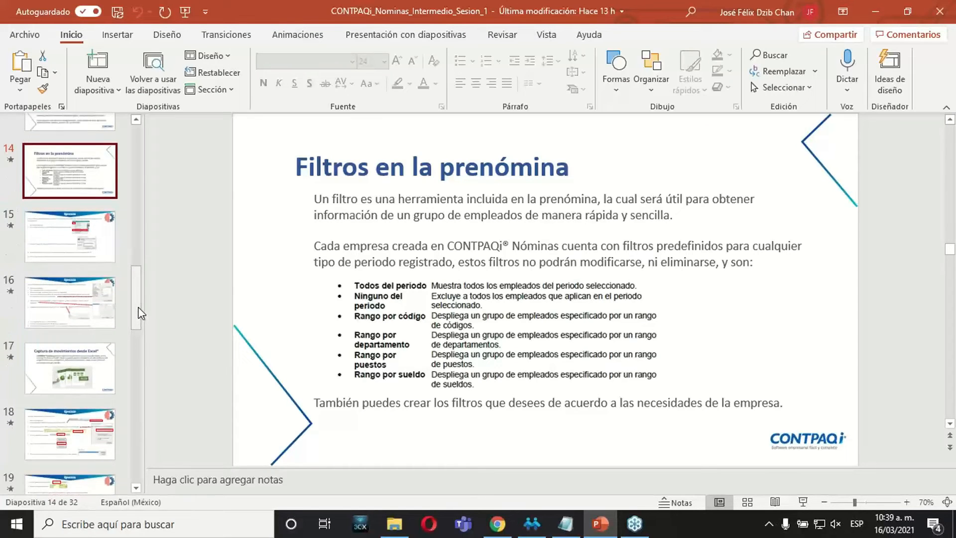
left_click(105, 254)
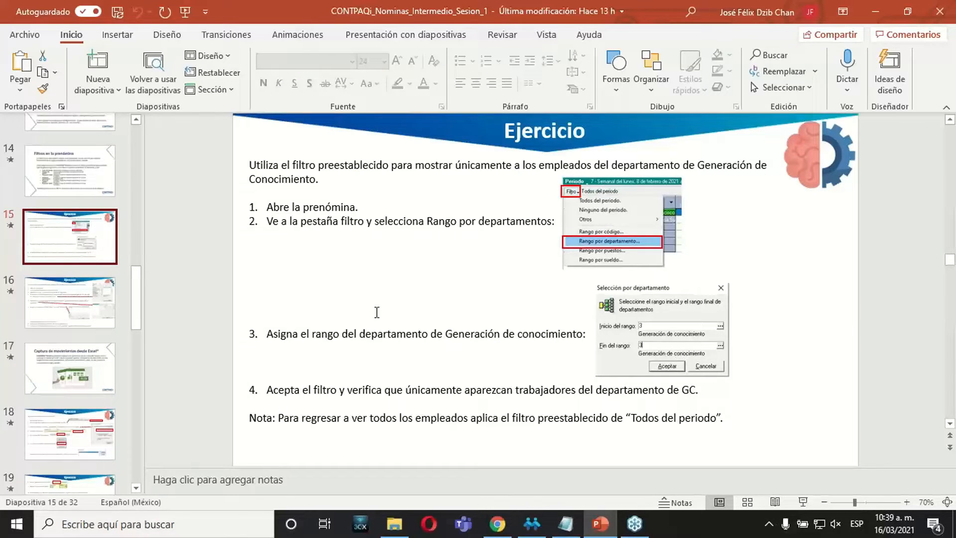
left_click(105, 318)
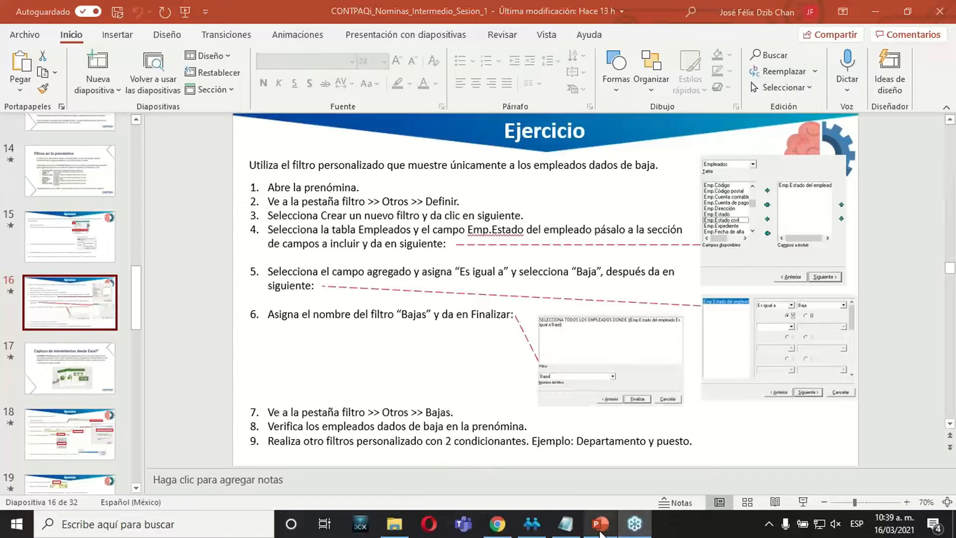
Return to CONTPAQi Nóminas and start defining a new custom prenómina filter, checking the delete and edit options of the filter assistant
left_click(527, 514)
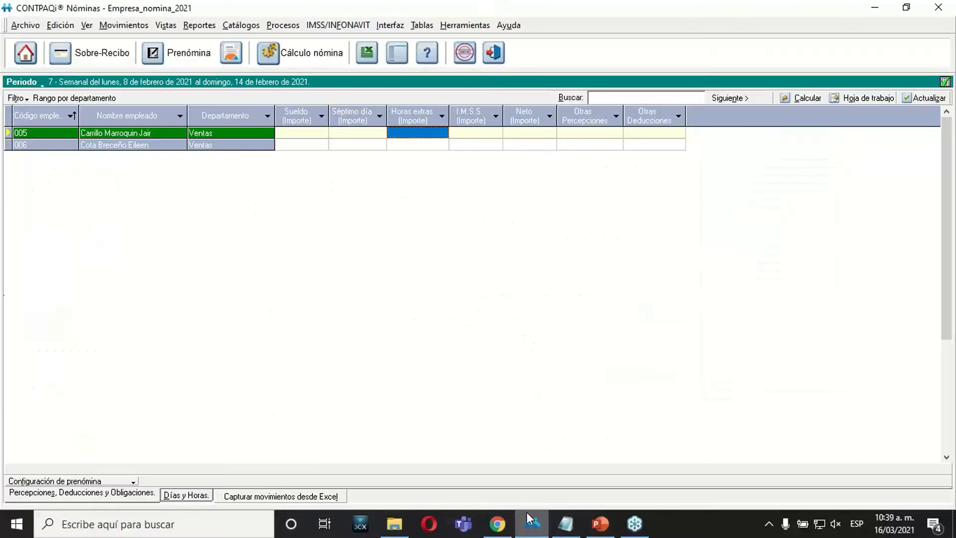
left_click(21, 98)
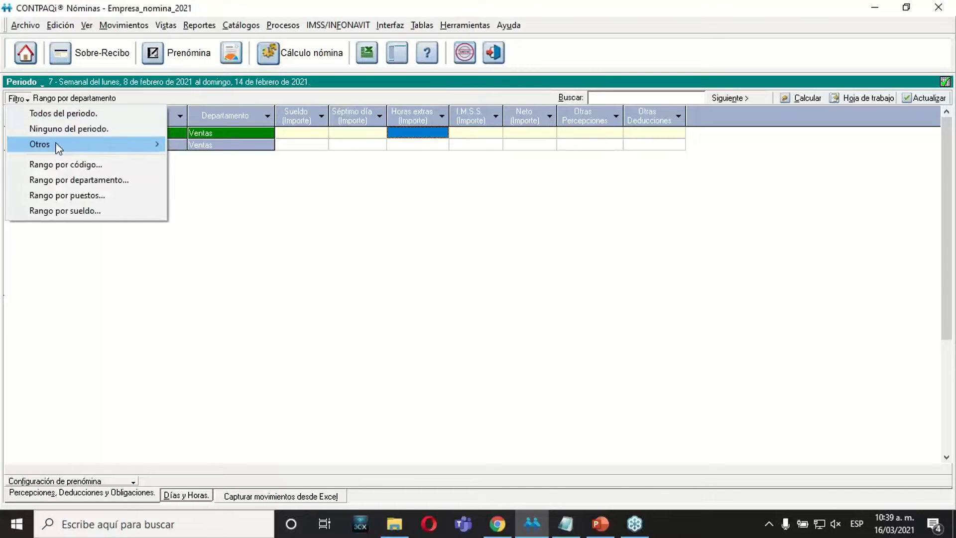
mouse_move(63, 152)
mouse_move(144, 148)
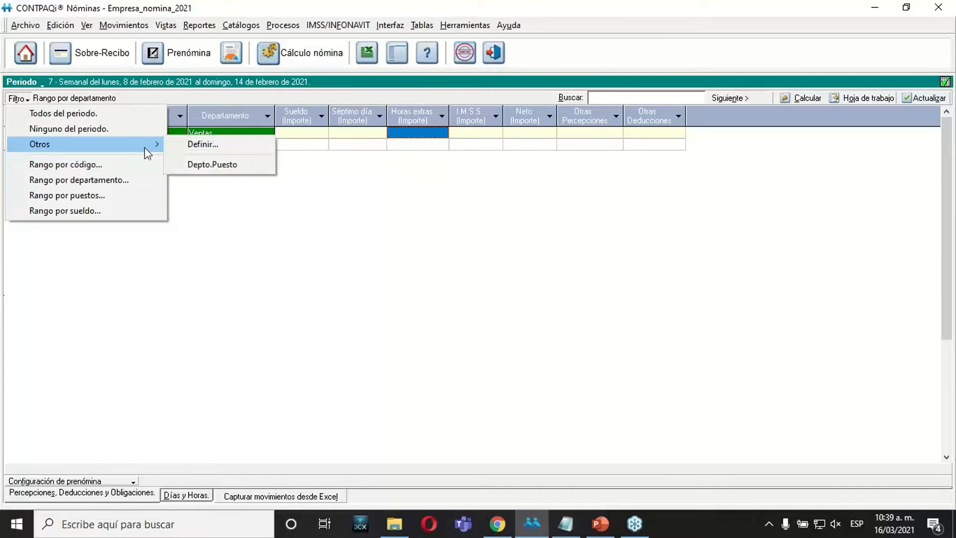
left_click(194, 145)
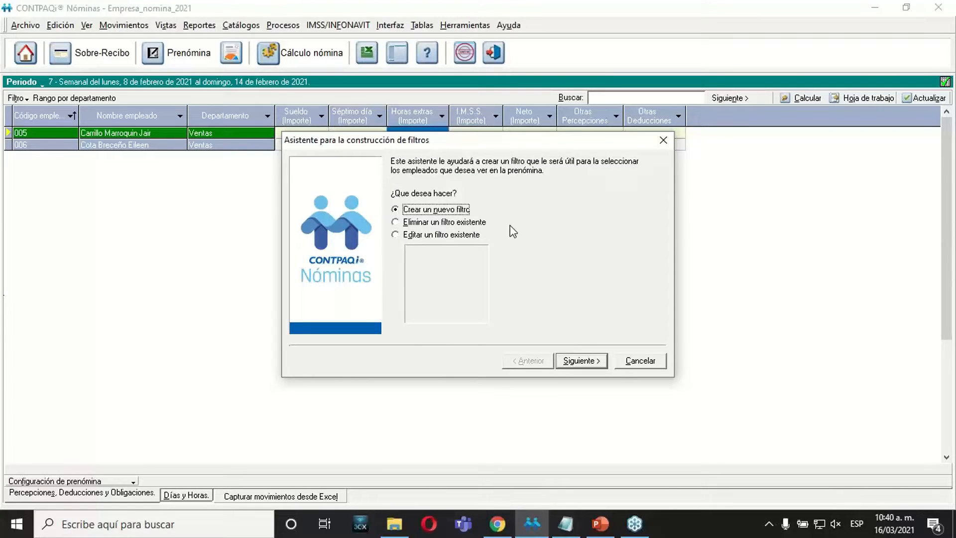
left_click(453, 221)
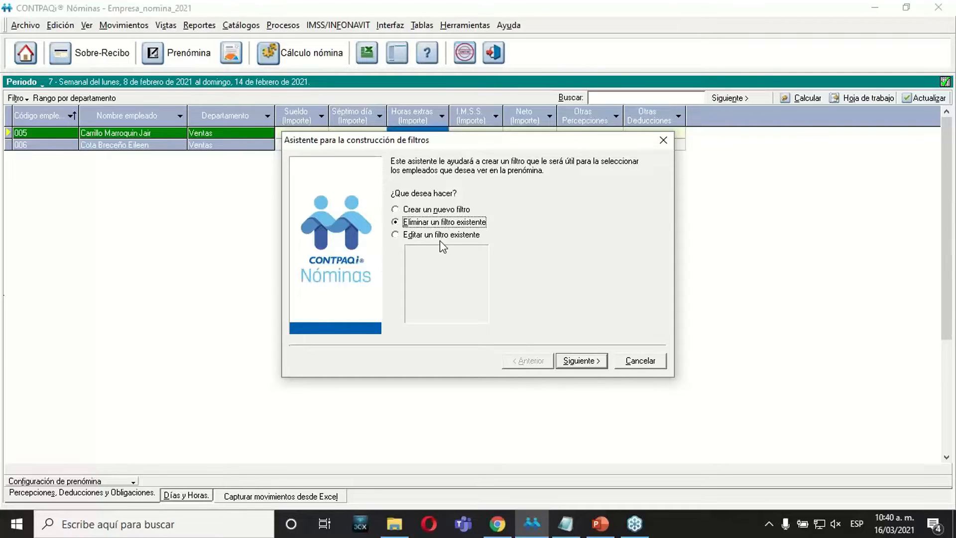
left_click(440, 236)
left_click(431, 251)
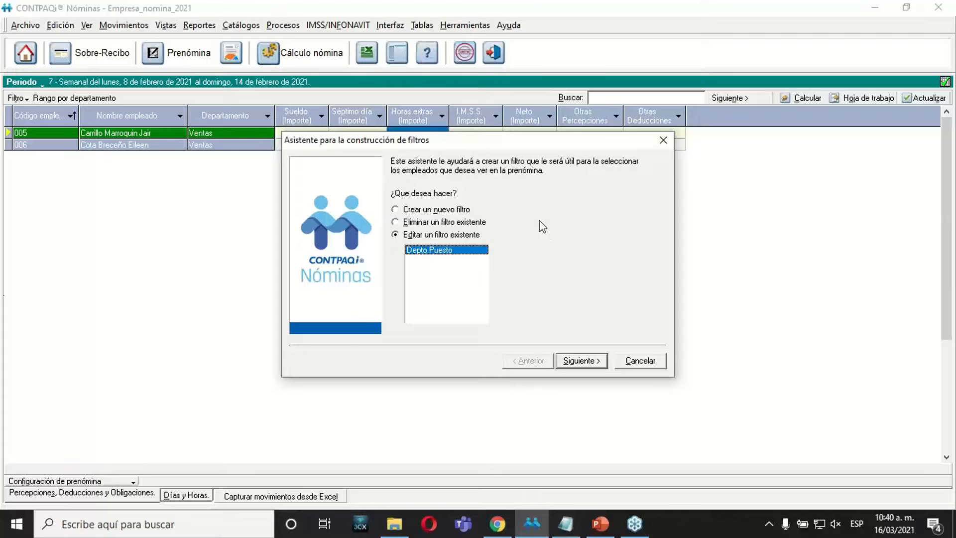
left_click(411, 210)
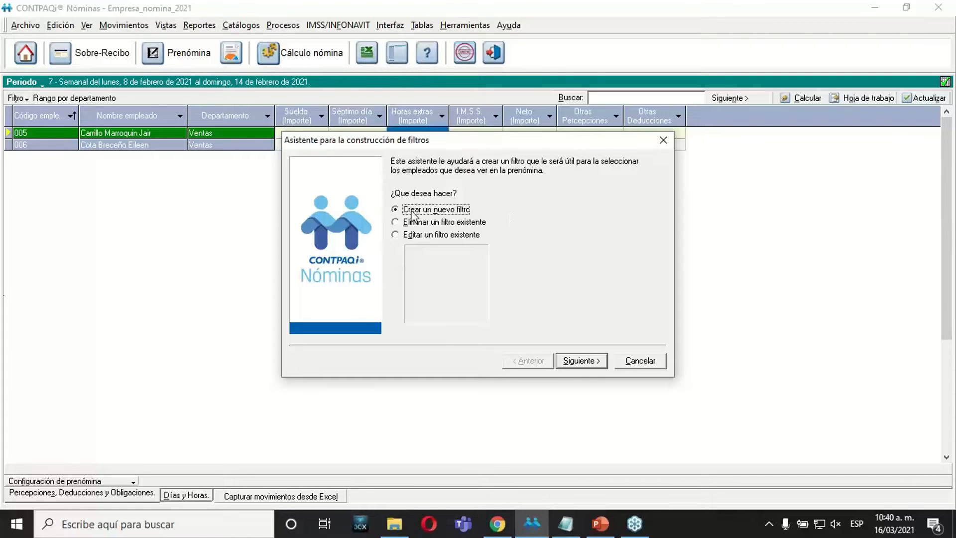
left_click(595, 363)
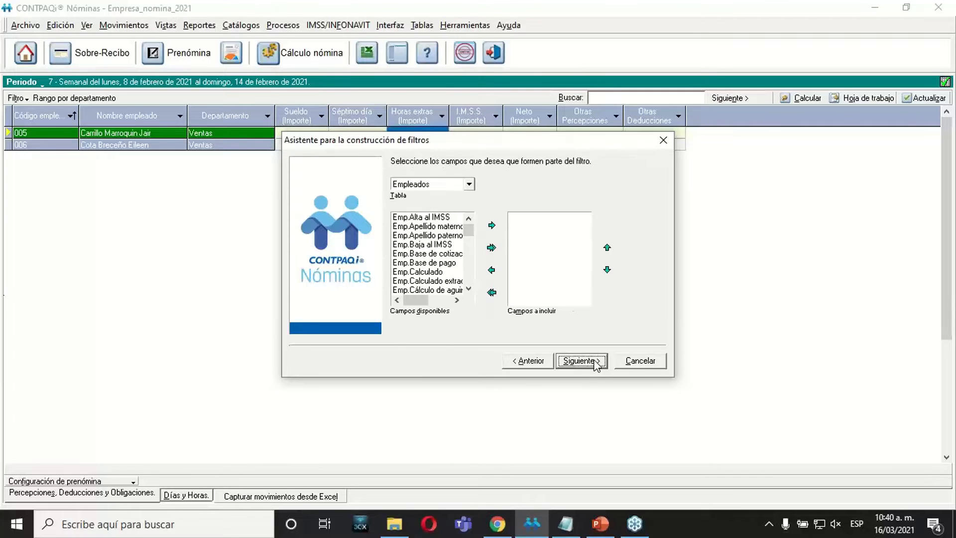
Examine the filter fields offered by the Departamentos, Puestos and Movimientos permanentes tables, ending on the Empleados table
mouse_move(469, 230)
left_mouse_down()
mouse_move(471, 289)
mouse_move(472, 228)
left_mouse_up()
left_click(468, 184)
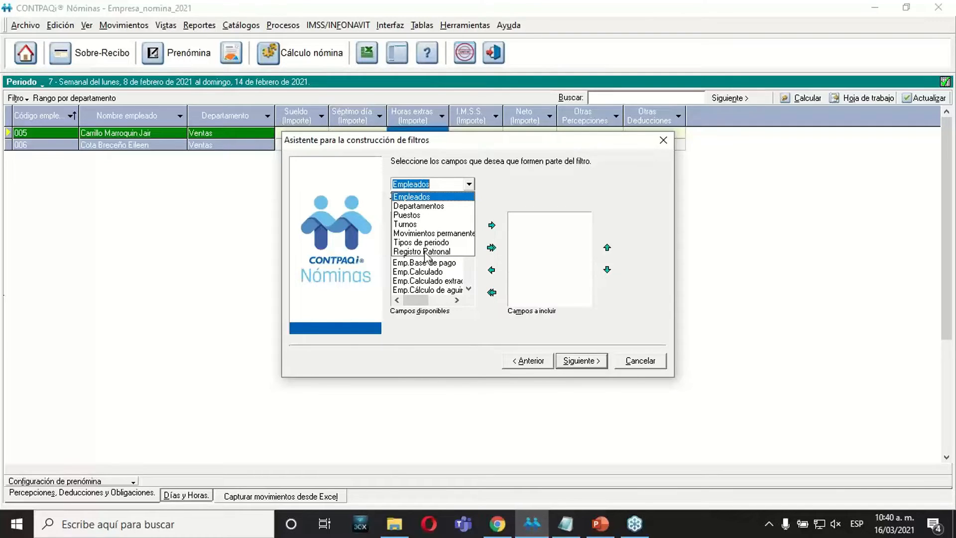
left_click(419, 206)
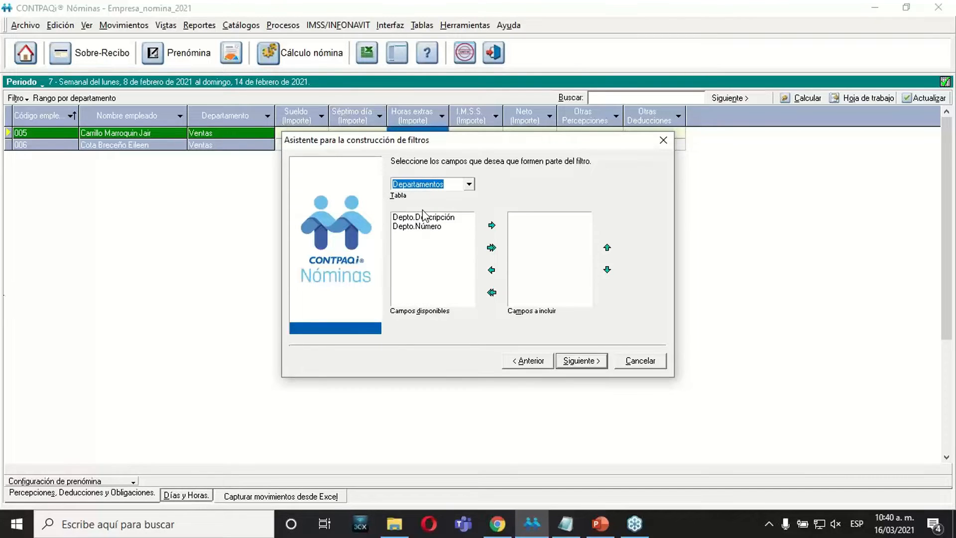
left_click(468, 185)
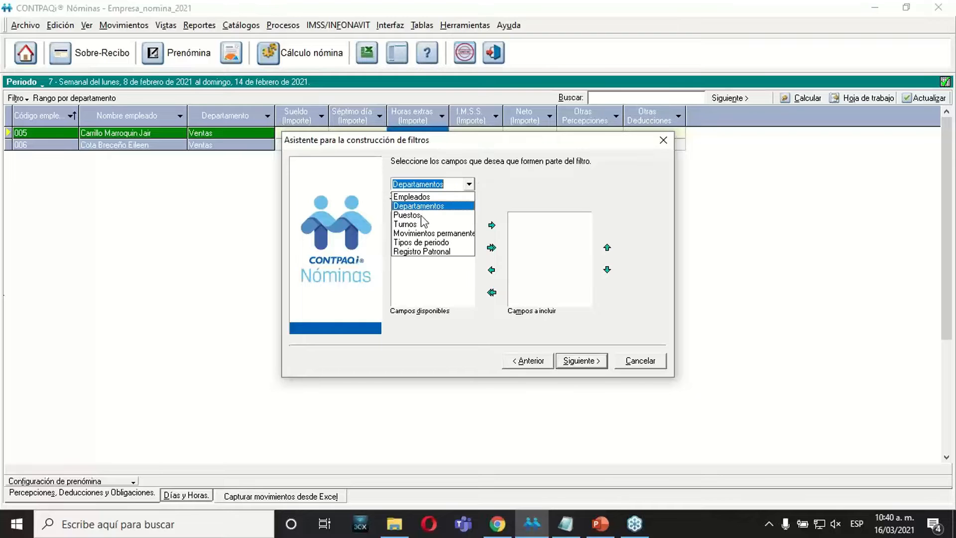
left_click(417, 215)
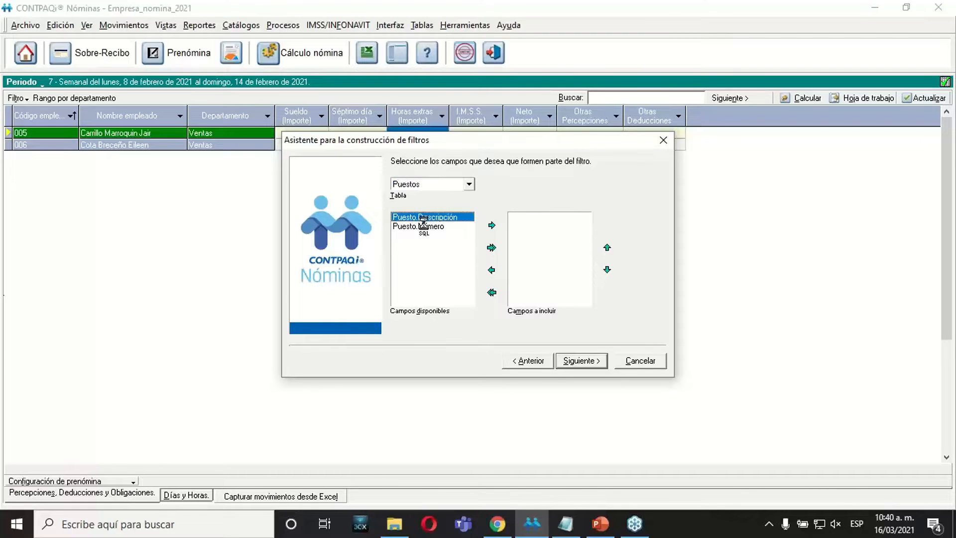
left_click(469, 184)
left_click(429, 232)
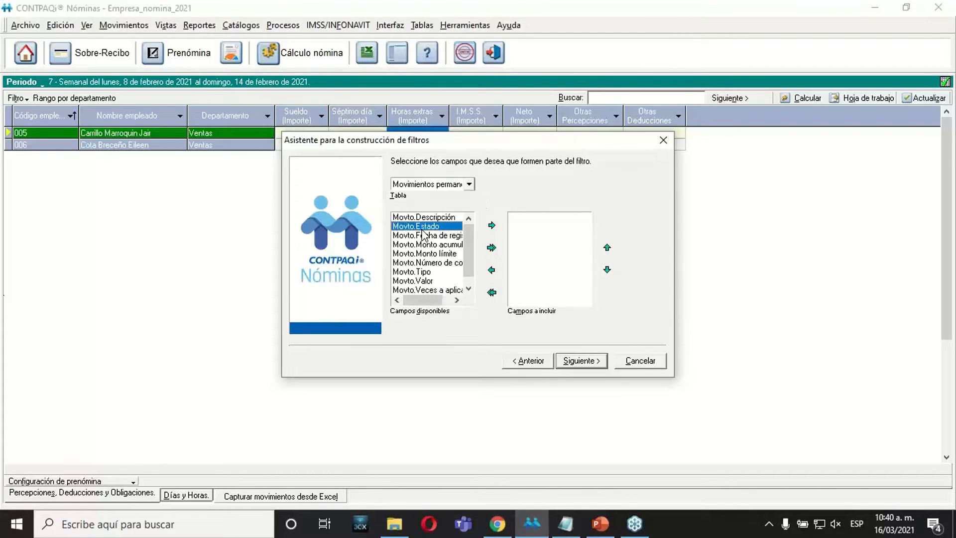
left_click(468, 184)
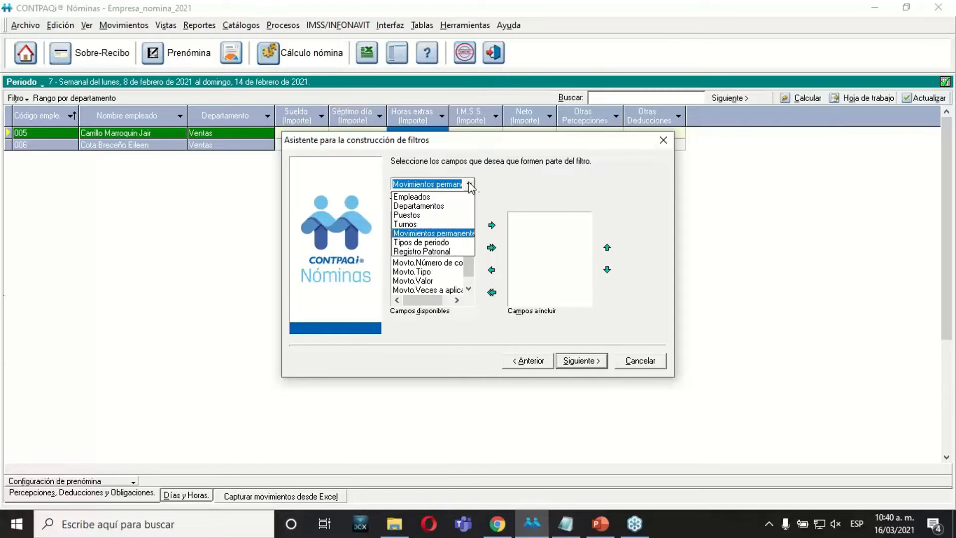
left_click(432, 198)
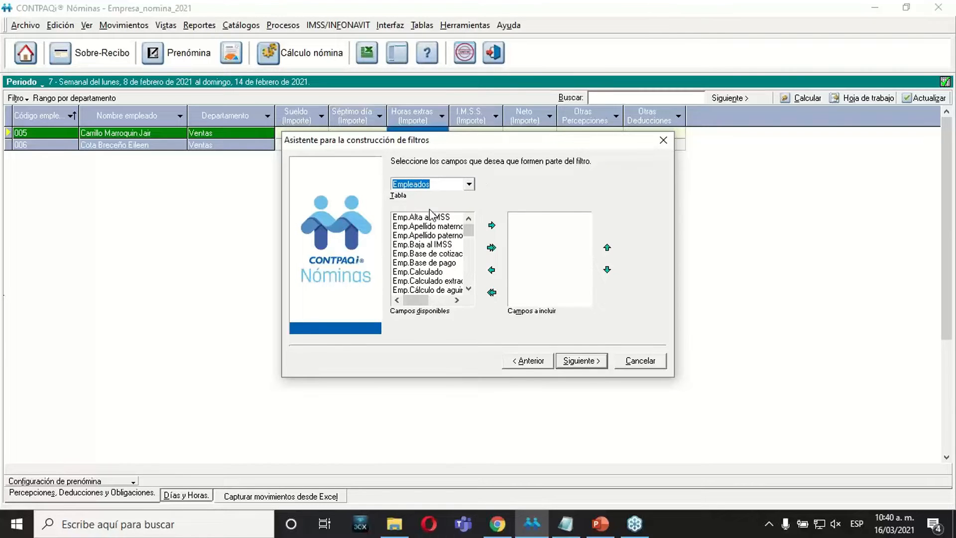
Consult the custom filter exercise on PowerPoint slide 16 and return to the filter assistant, keeping the Empleados table
left_click(611, 528)
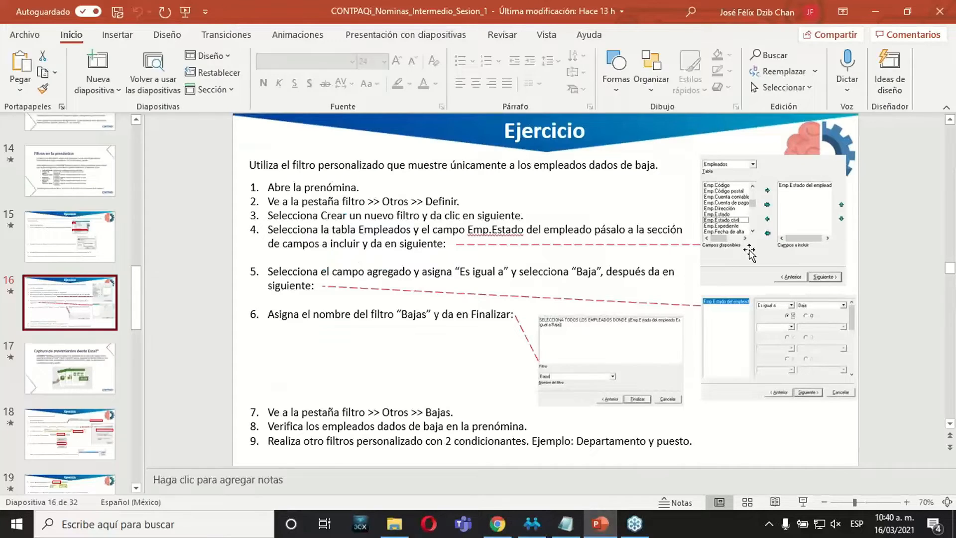
left_click(600, 523)
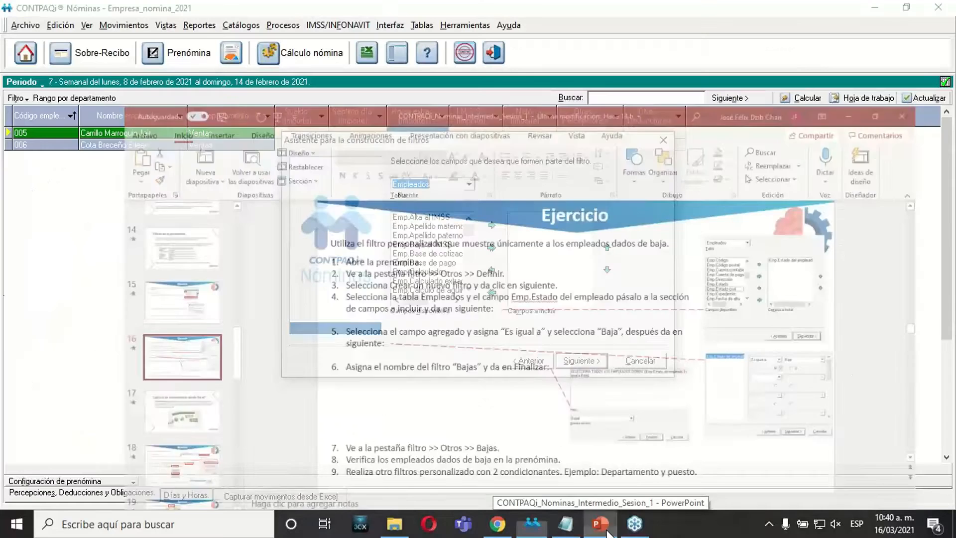
left_click(440, 185)
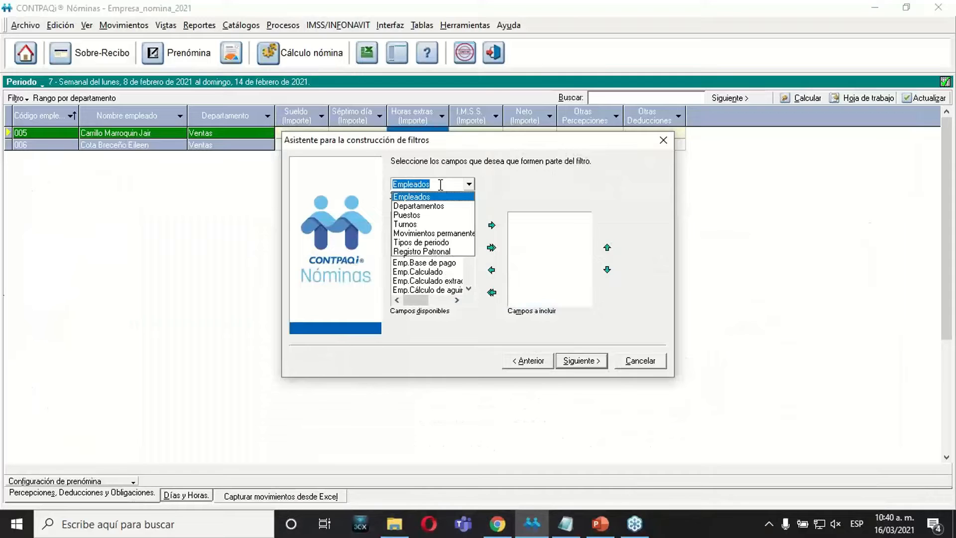
left_click(519, 184)
Include the Emp.Estado del empleado field from the Empleados table in the filter and proceed to the filter criteria
left_click(438, 235)
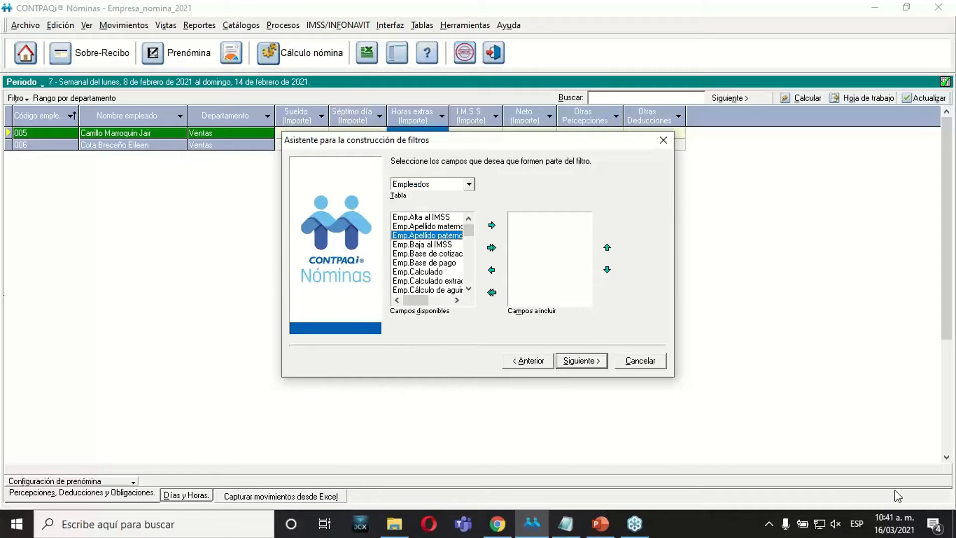
key("Down")
key("Down")
key("Down")
key("Down")
key("Down")
key("Down")
key("Down")
key("Down")
key("Down")
key("Down")
key("Down")
key("Down")
key("Down")
key("Down")
key("Down")
key("Down")
key("Down")
key("Down")
key("Down")
key("Down")
key("Down")
key("Down")
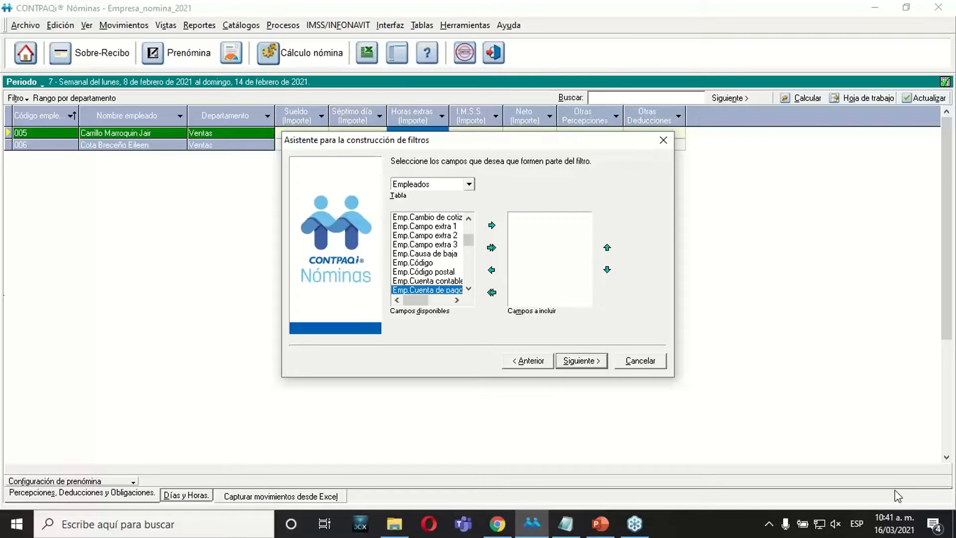
key("Up")
key("Up")
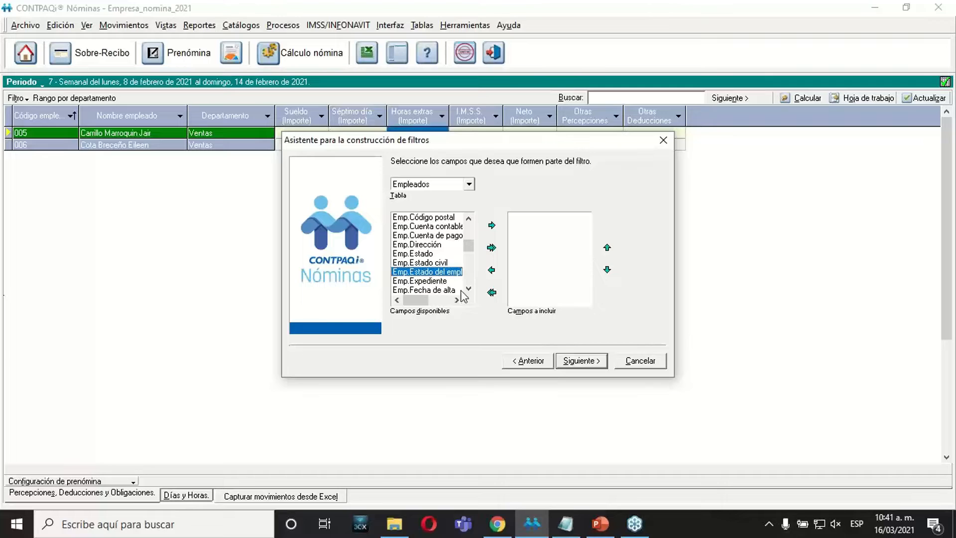
left_click(423, 254)
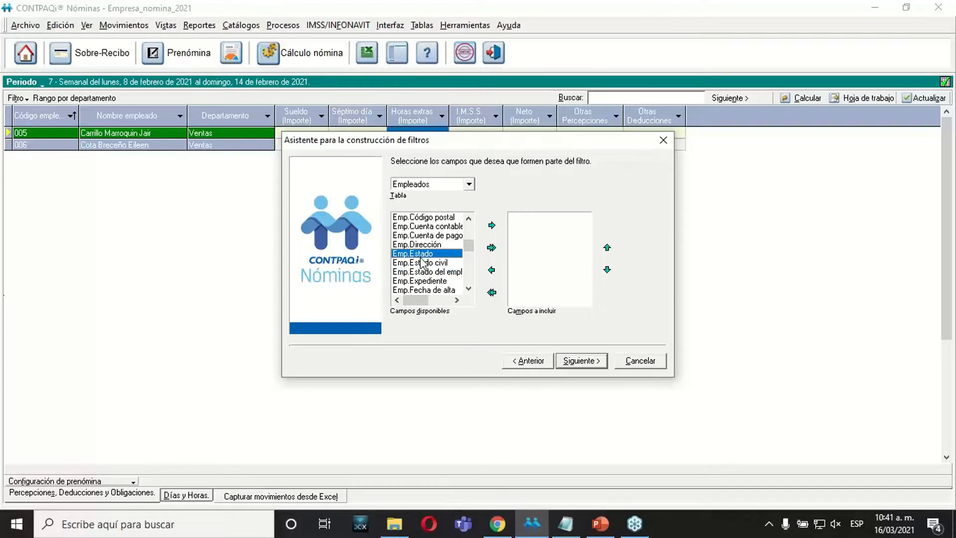
left_click(418, 273)
left_click(424, 255)
key("Down")
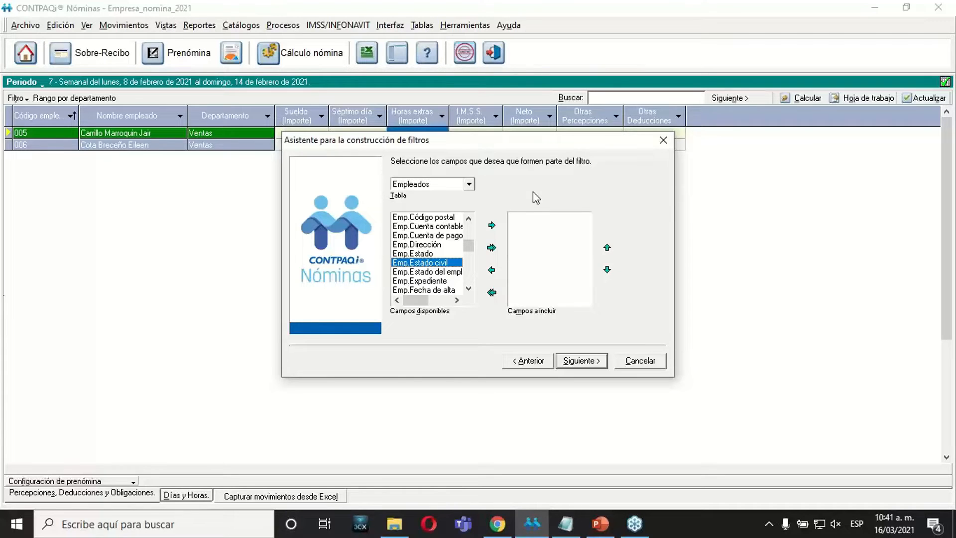
left_click(418, 273)
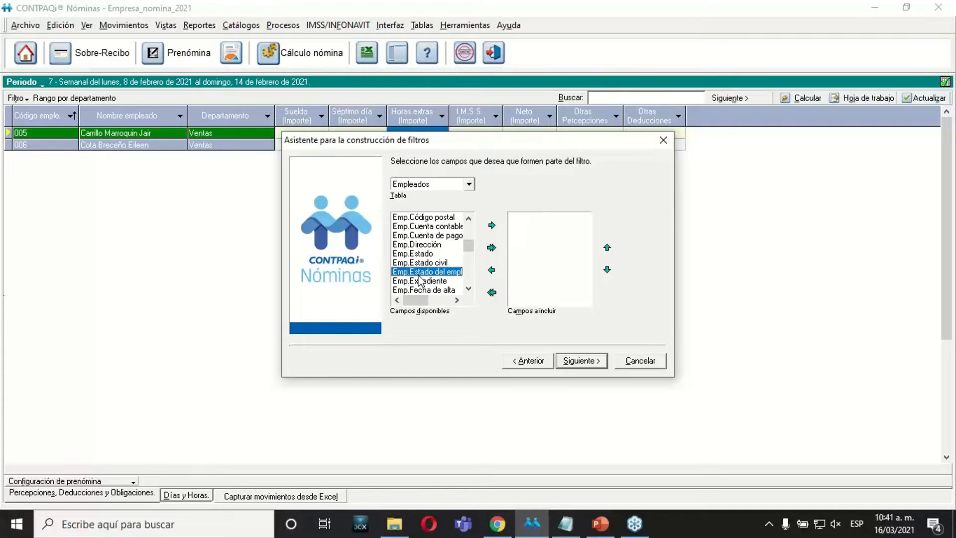
left_click(492, 225)
mouse_move(529, 301)
left_mouse_down()
mouse_move(573, 307)
mouse_move(513, 311)
left_mouse_up()
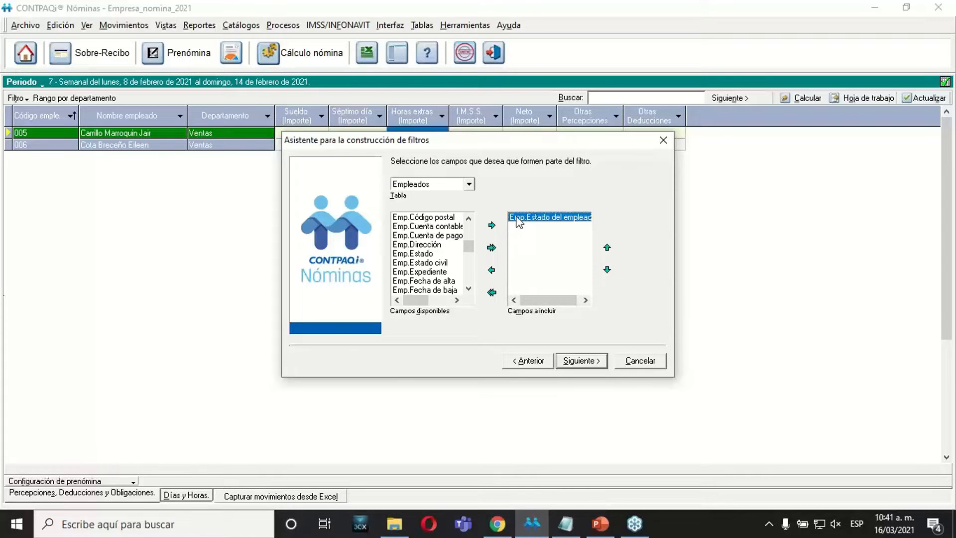
left_click_drag(554, 304, 578, 306)
left_click(579, 360)
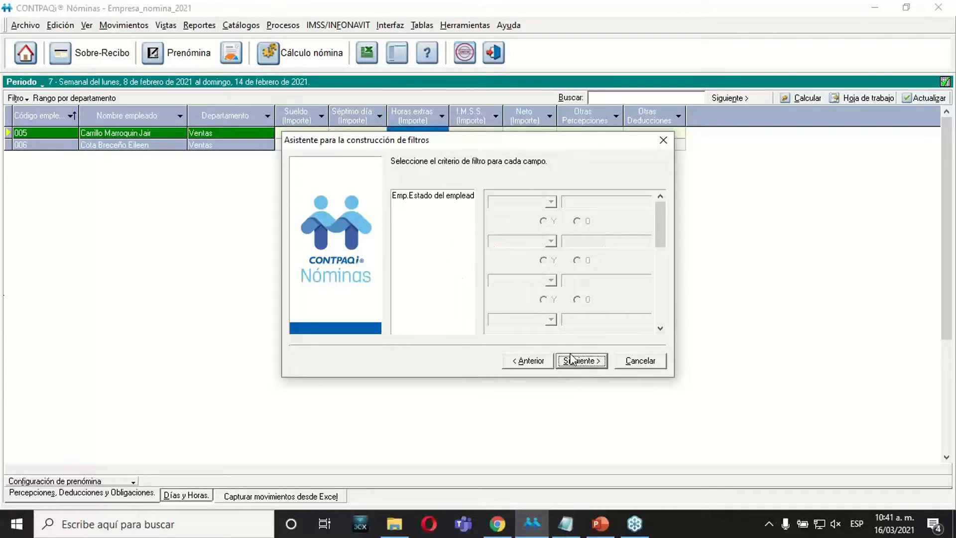
Set the employee status criterion to "Es igual a" Baja, try the Y and O connectors, and proceed to the filter description
left_click(431, 196)
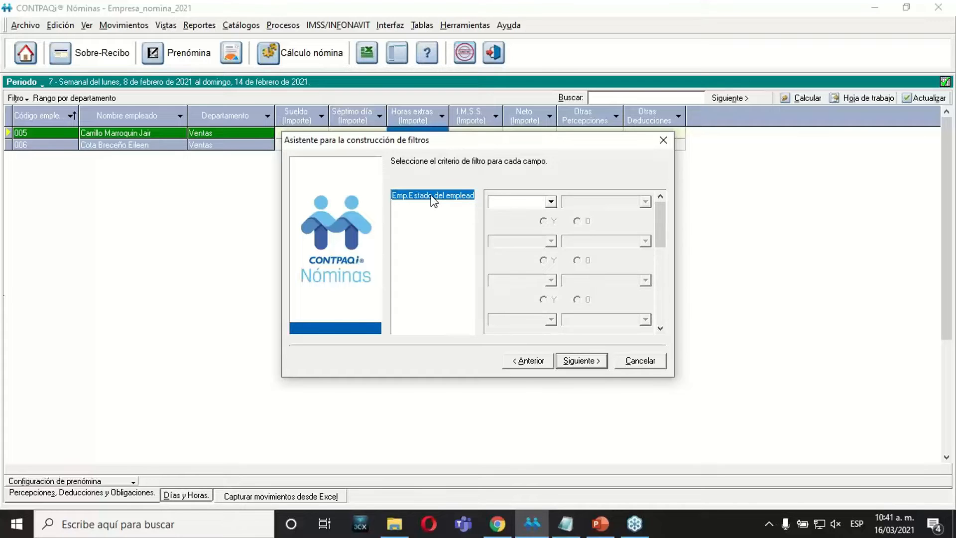
left_click(550, 202)
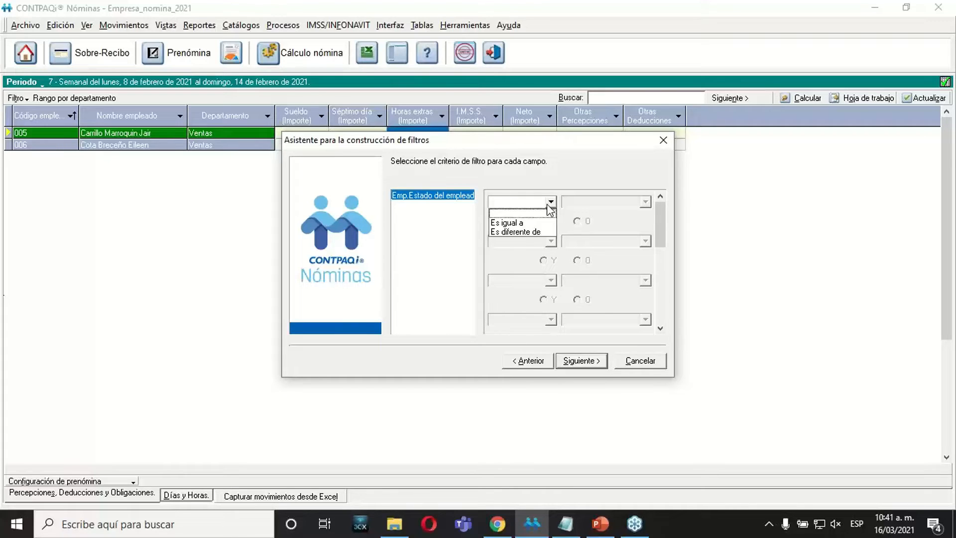
left_click(505, 223)
left_click(581, 203)
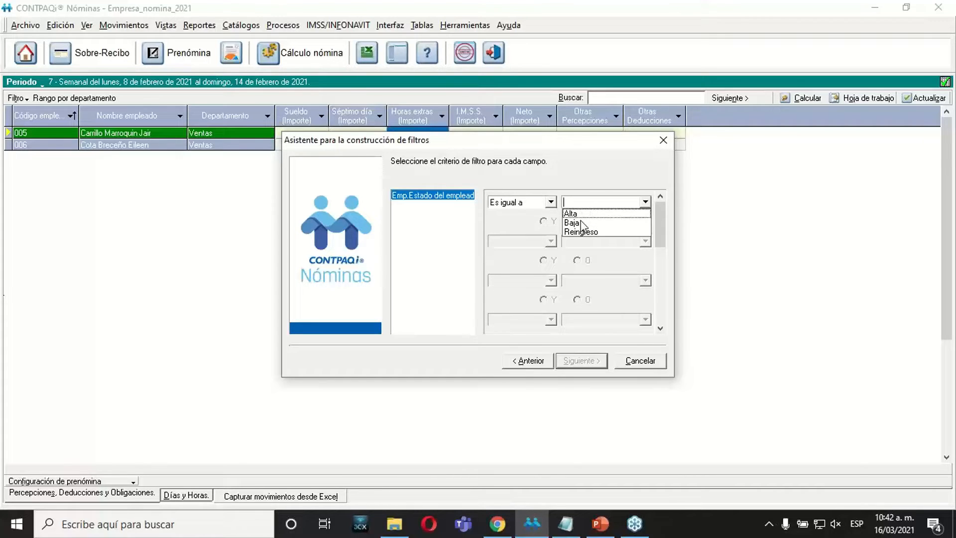
left_click(582, 223)
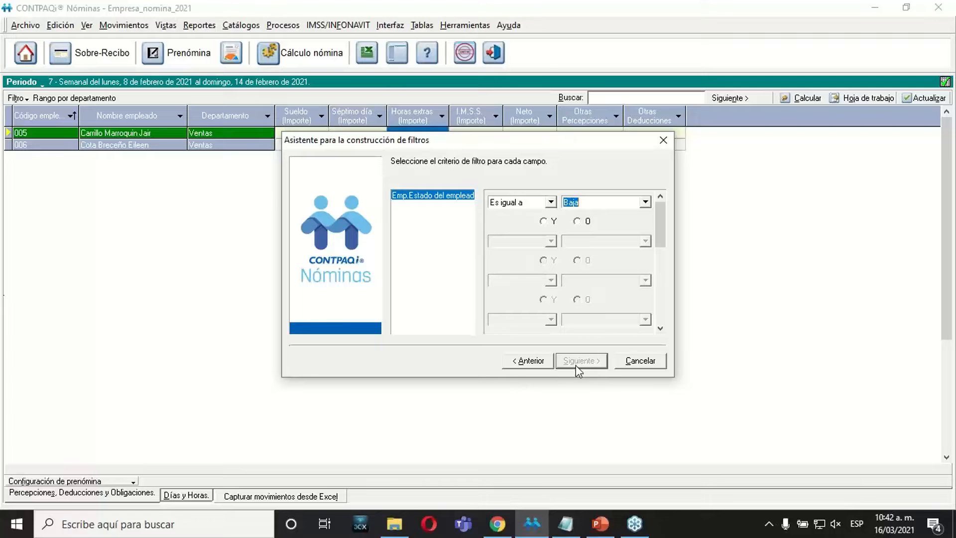
left_click(550, 222)
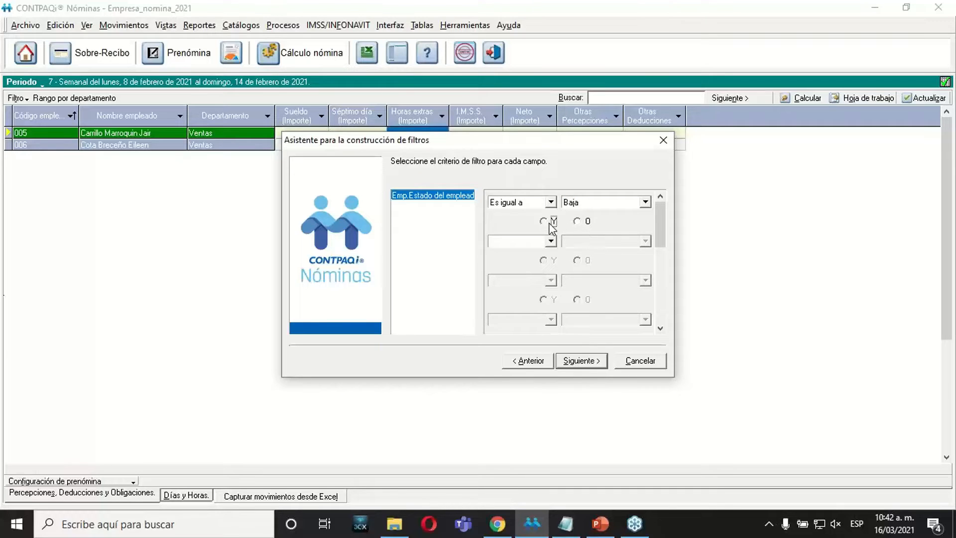
left_click(578, 221)
left_click(546, 223)
left_click(573, 221)
left_click(590, 366)
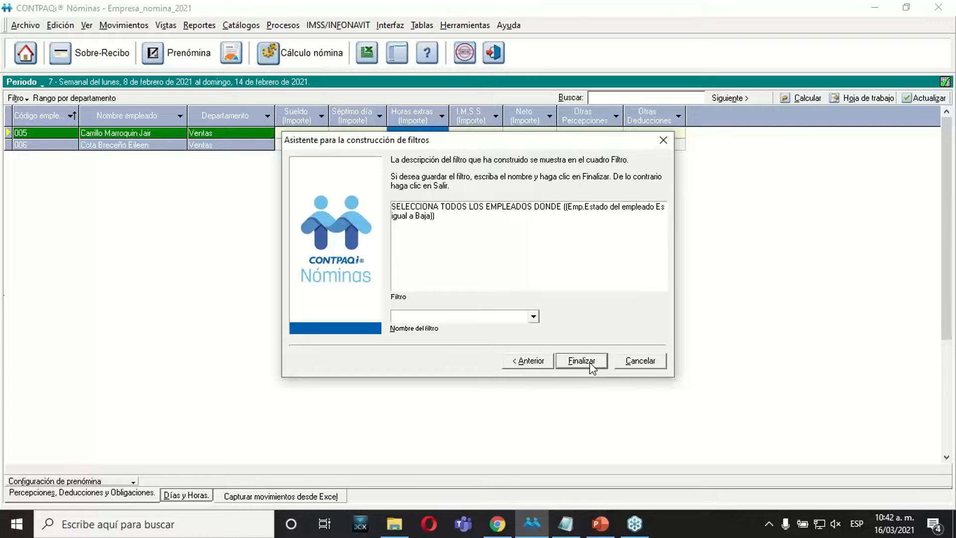
Save the custom filter as Baja_Colaborador_FX and apply it to the prenómina
type("Baja_Colaborador_FX")
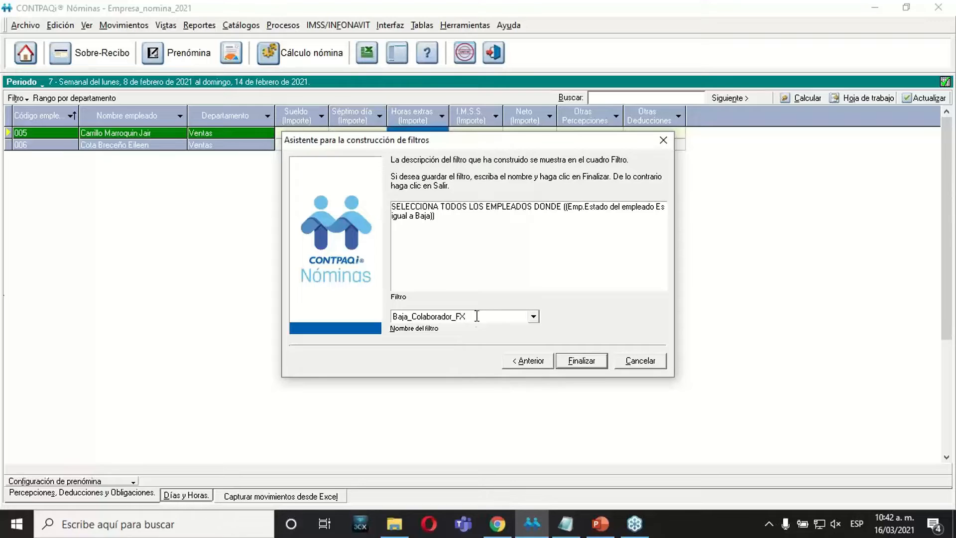
left_click(592, 354)
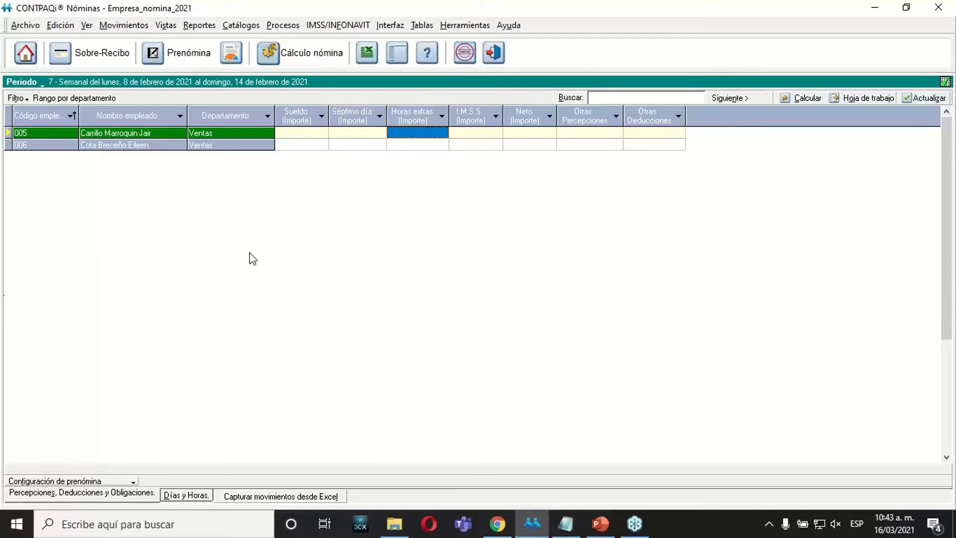
left_click(27, 101)
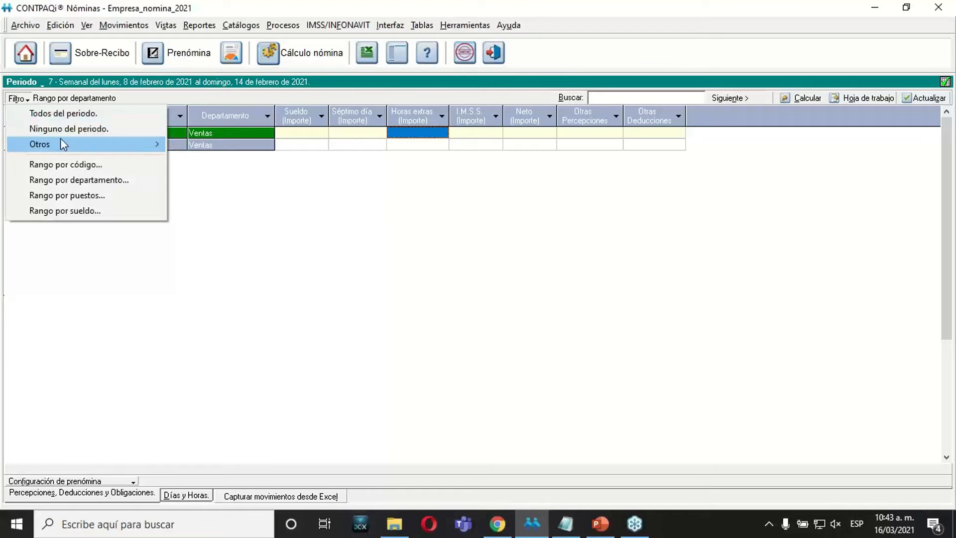
mouse_move(70, 141)
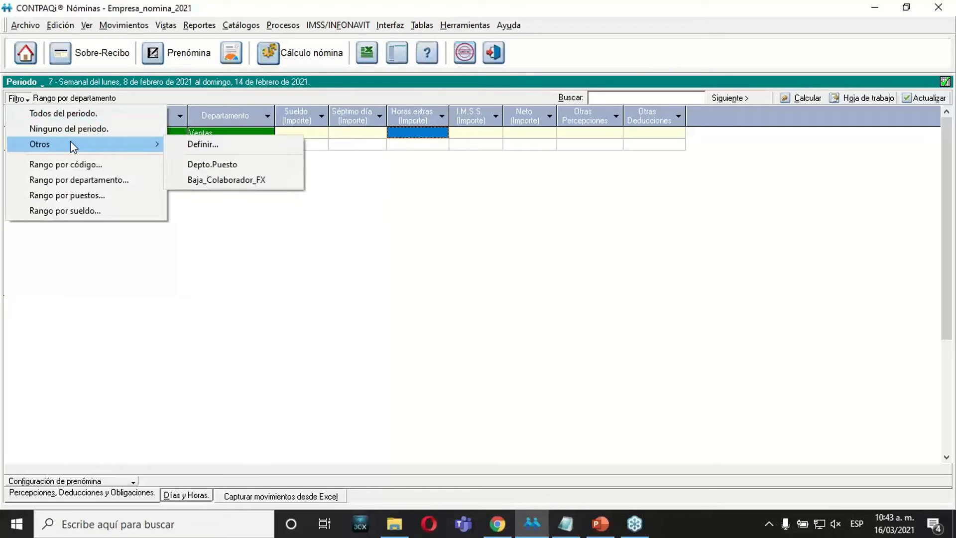
left_click(238, 180)
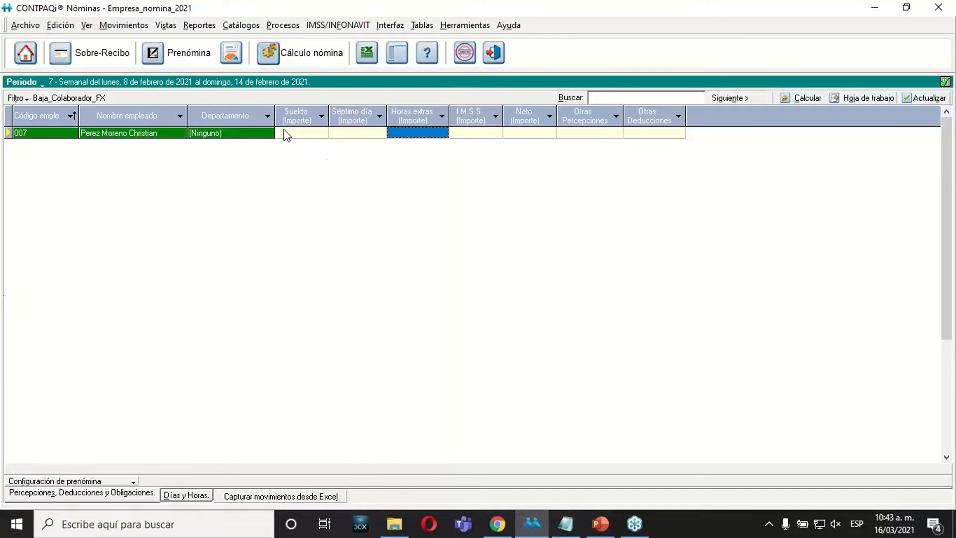
Check the status and termination date in the catalogue record of the filtered employee, and close the record
right_click(165, 140)
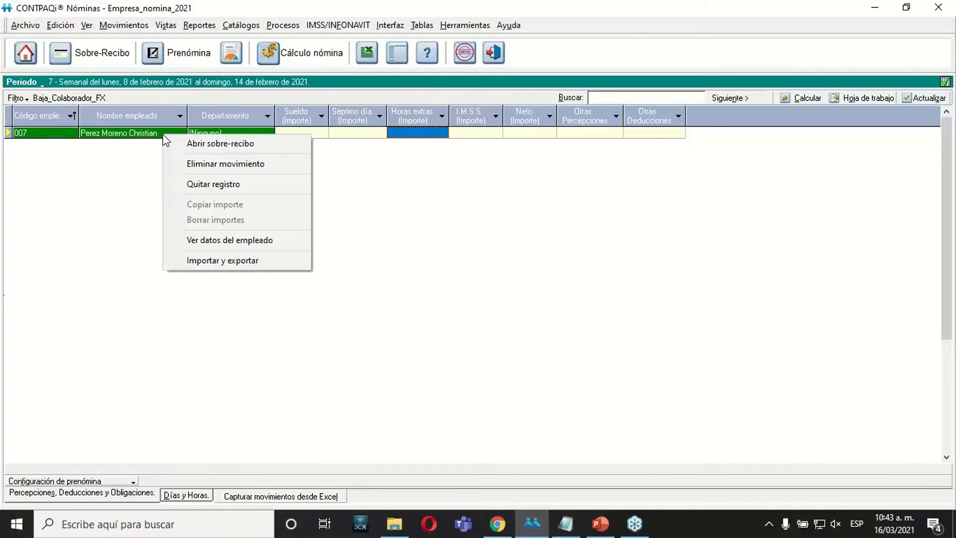
left_click(222, 243)
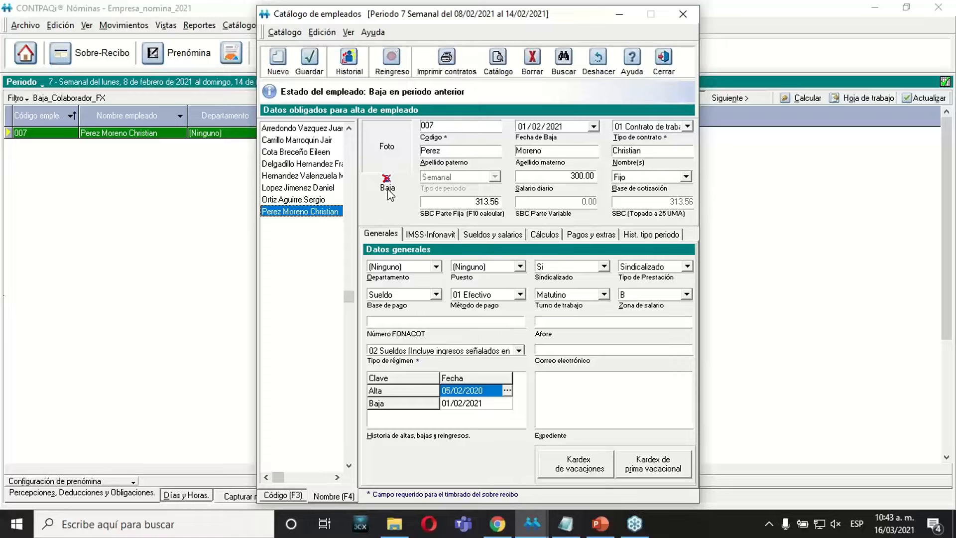
left_click(663, 64)
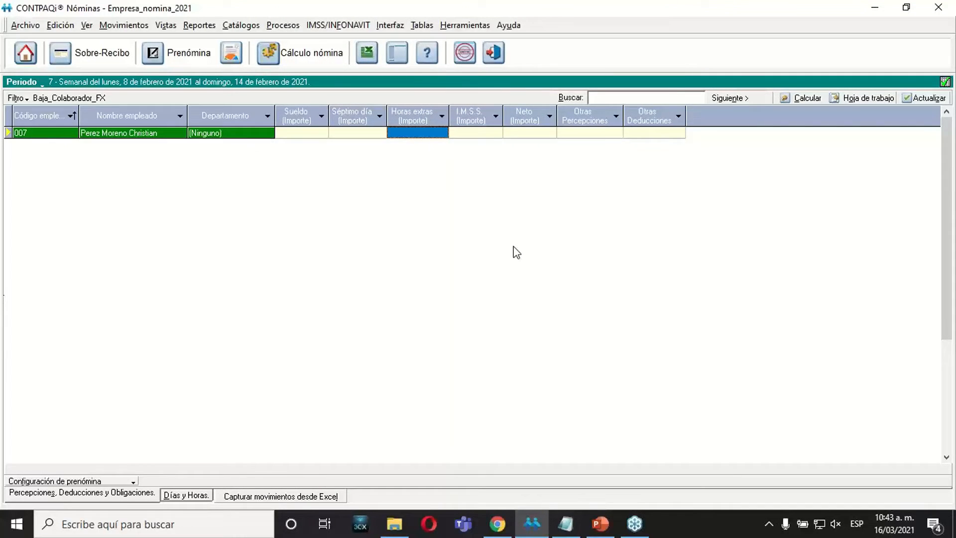
Consult the exercise on PowerPoint slide 16, return to CONTPAQi Nóminas and start defining a new custom filter up to the field selection
left_click(601, 524)
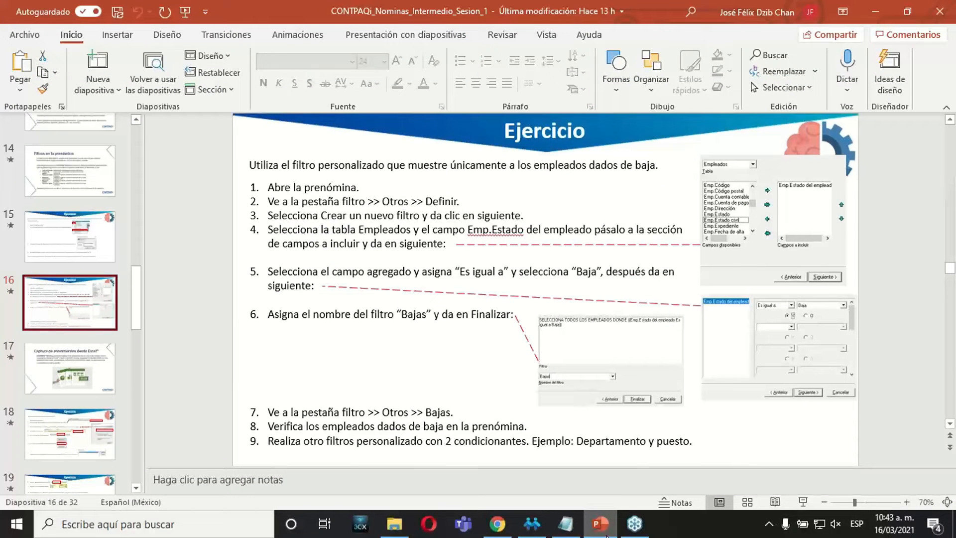
left_click(605, 533)
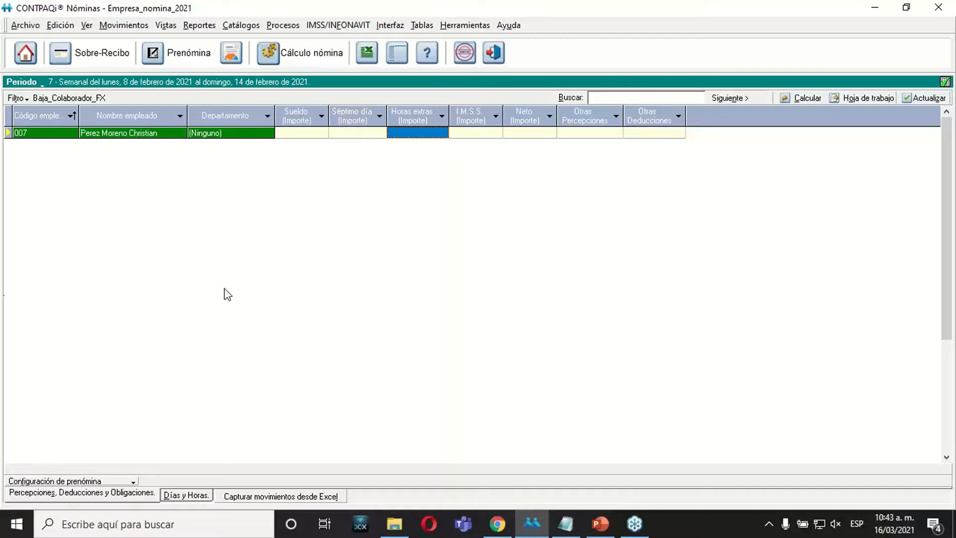
left_click(25, 98)
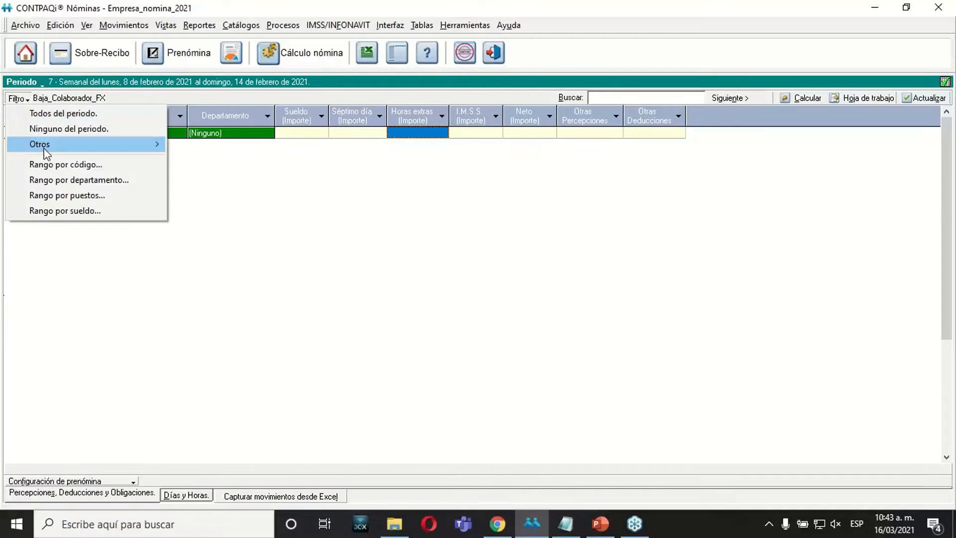
mouse_move(44, 148)
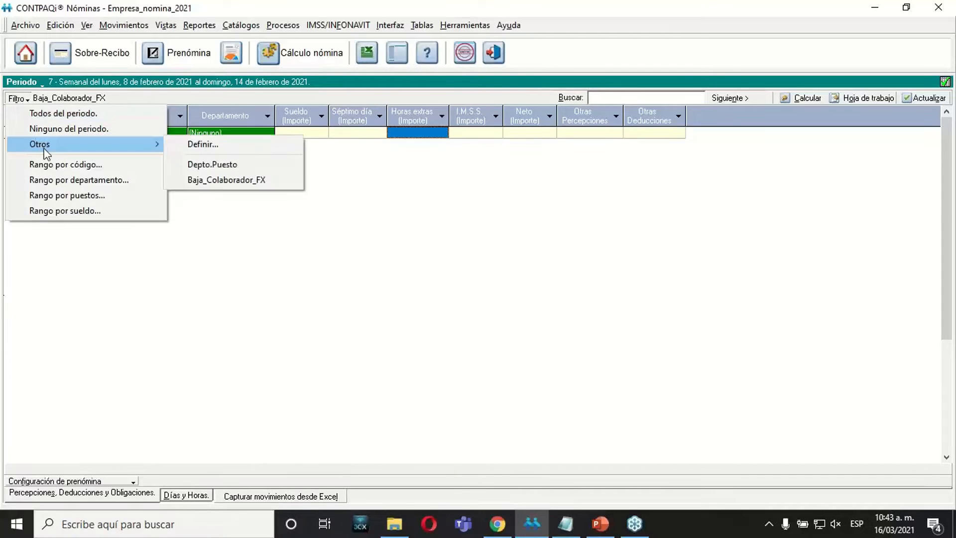
left_click(240, 145)
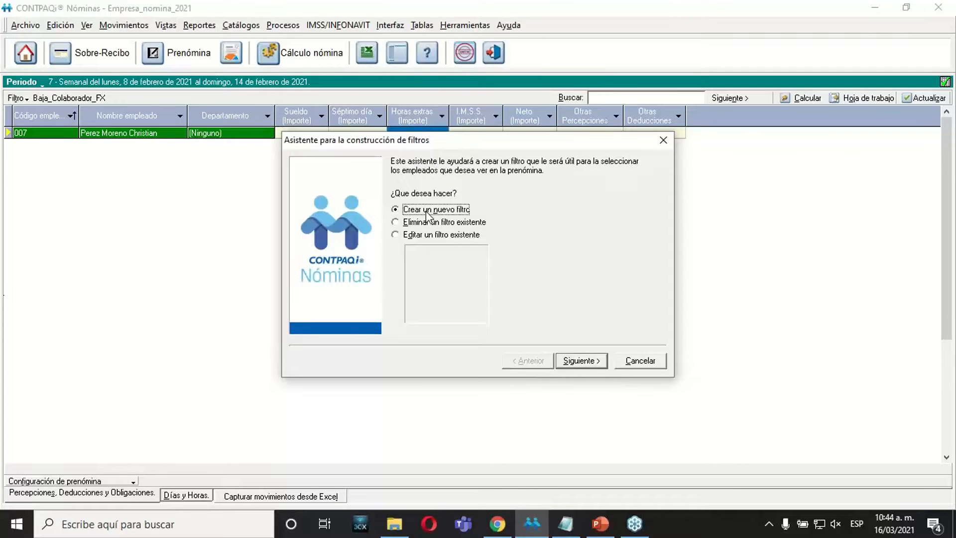
left_click(571, 362)
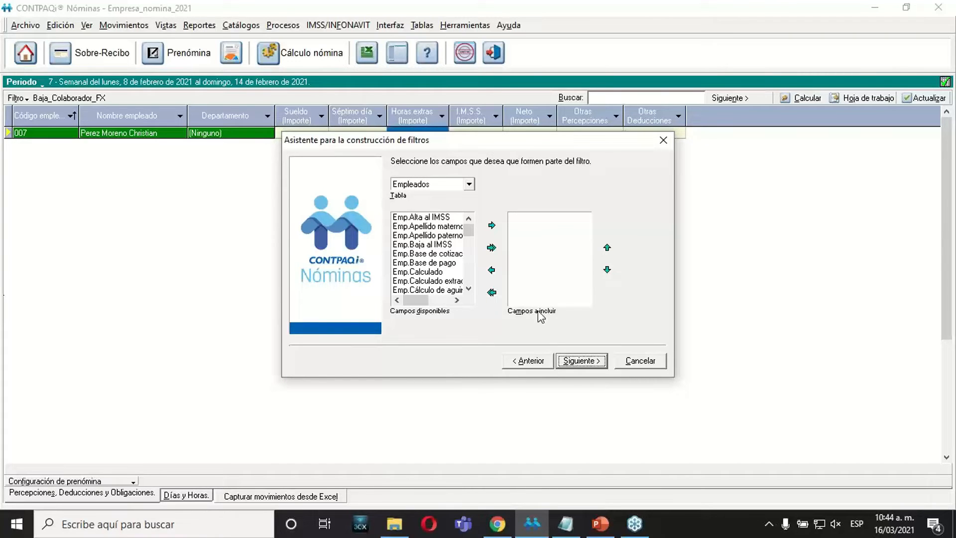
Highlight the two-condition filter example, Departamento y puesto, on PowerPoint slide 16 and return to the filter assistant
left_click(601, 524)
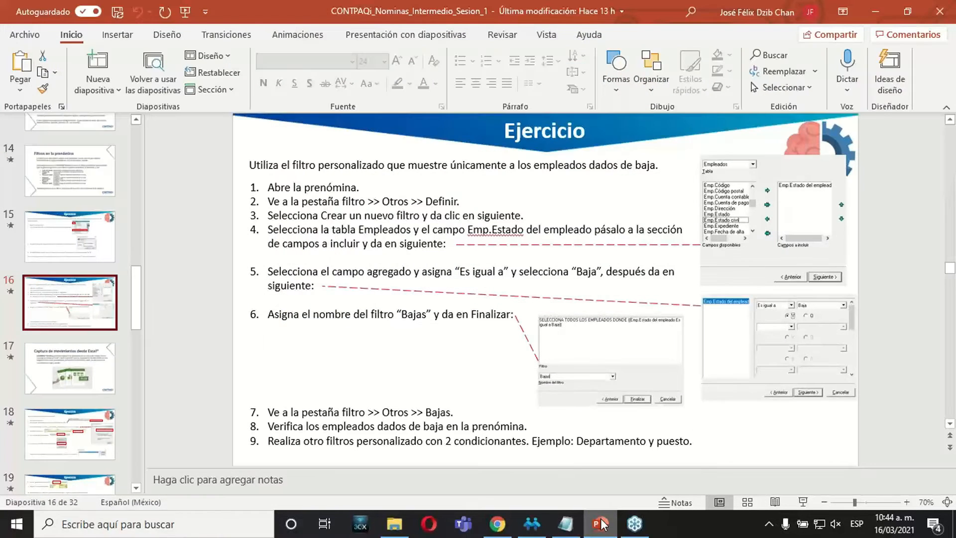
left_click_drag(532, 441, 692, 442)
mouse_move(596, 535)
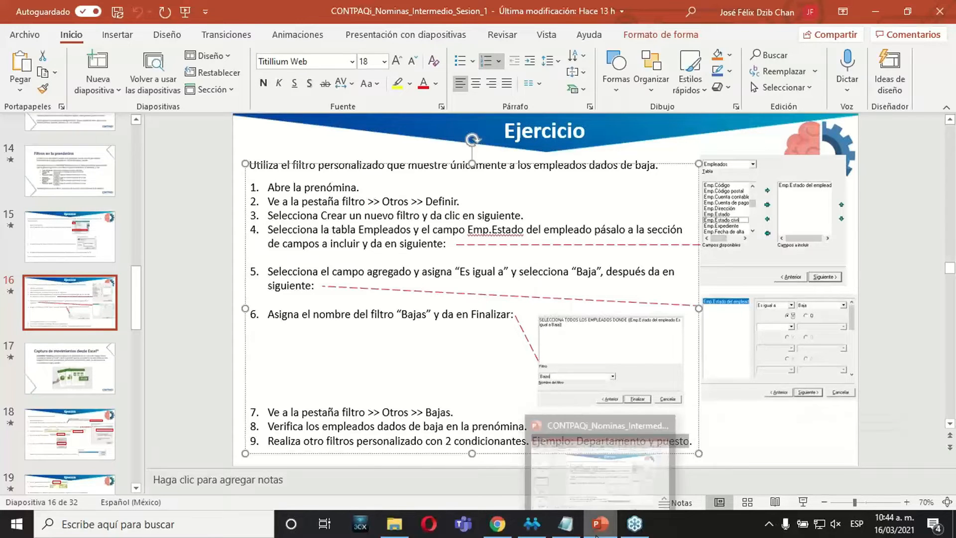
left_click(597, 535)
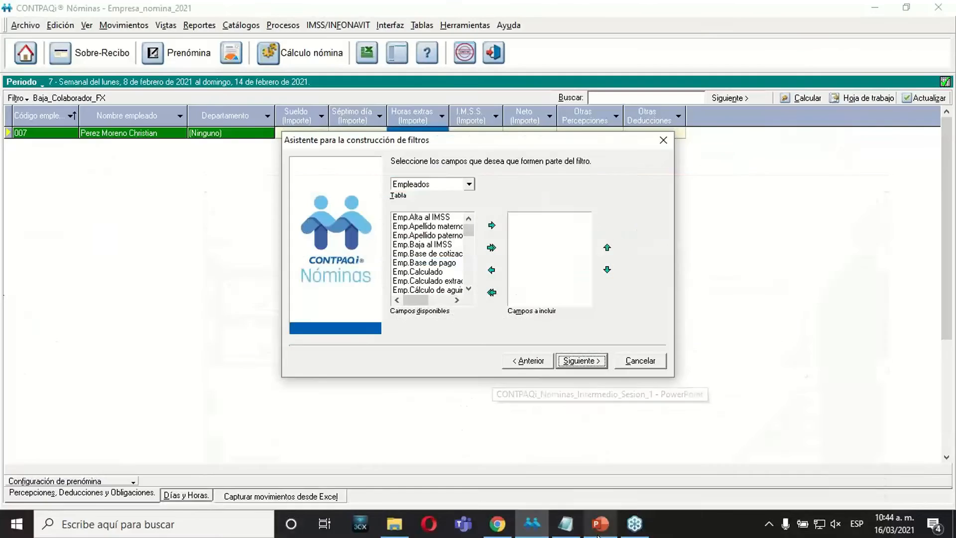
Include the Depto.Descripción field from the Departamentos table in the new filter
left_click(469, 185)
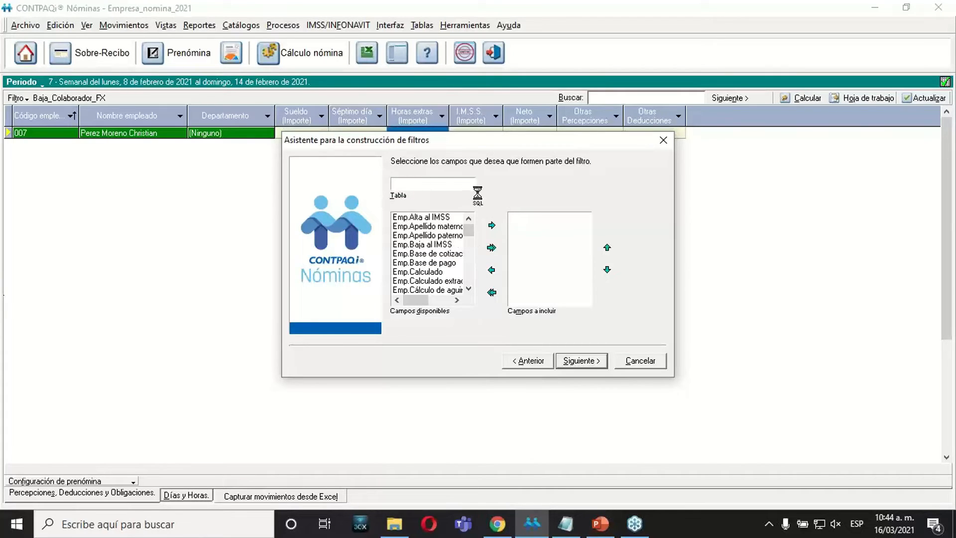
left_click(431, 206)
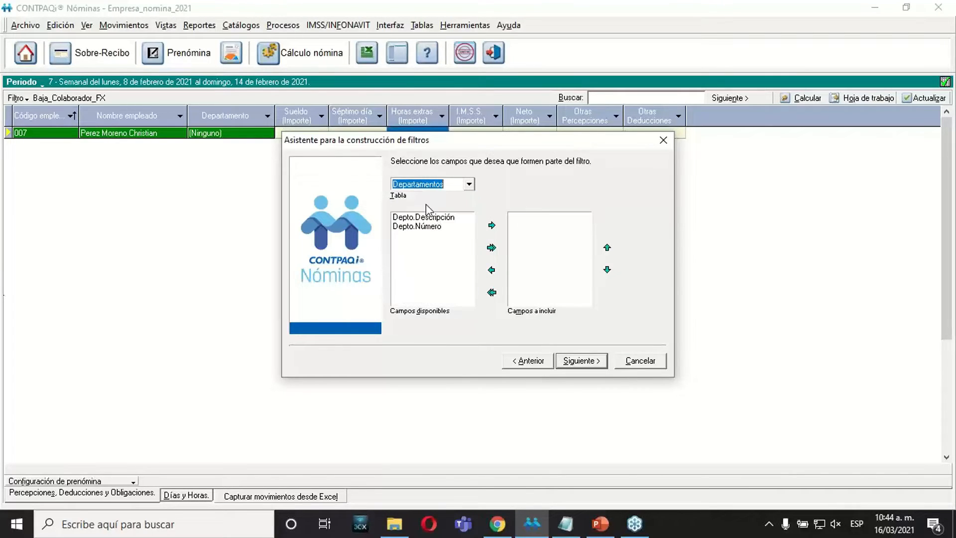
key("Tab")
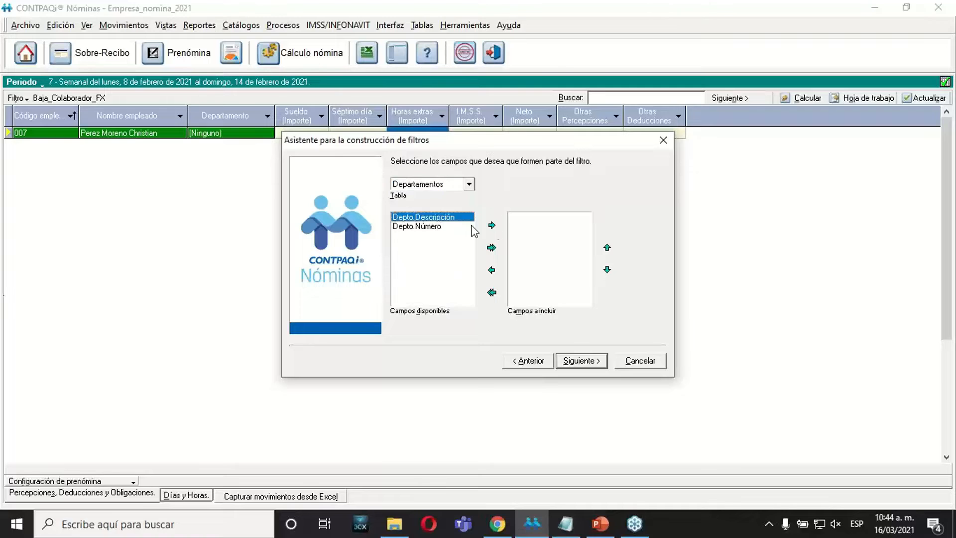
left_click(491, 225)
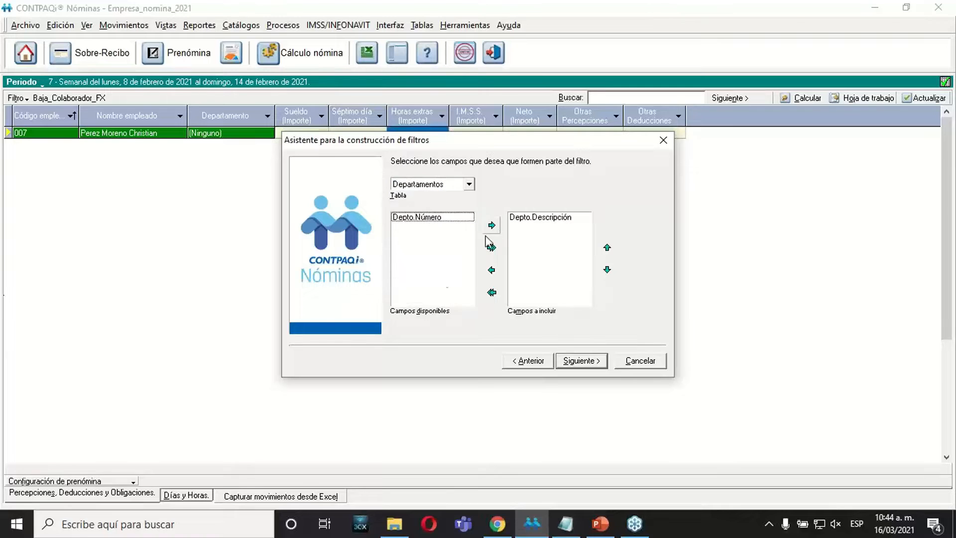
Include the Puesto.Descripción field from the Puestos table in the filter and proceed to the filter criteria
left_click(462, 185)
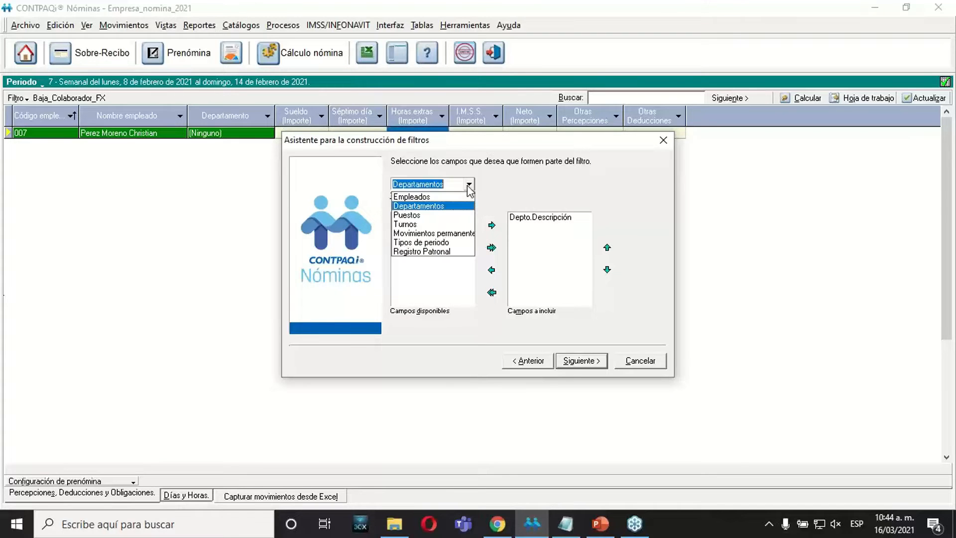
left_click(410, 215)
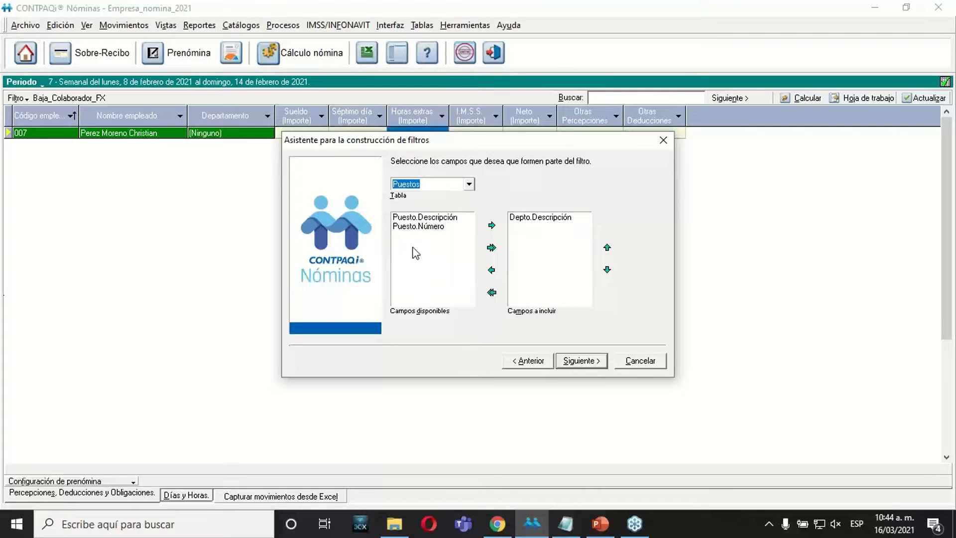
left_click(414, 218)
left_click(491, 225)
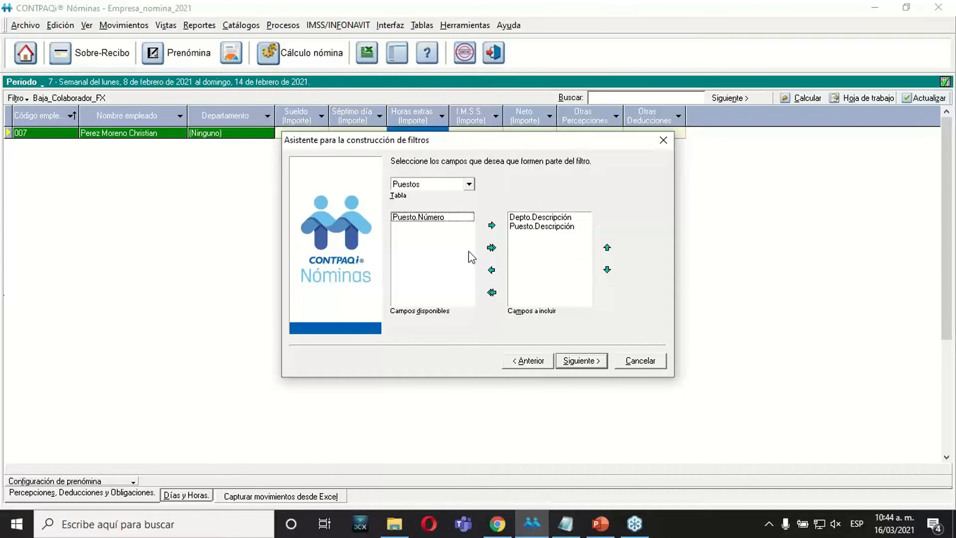
left_click(542, 218)
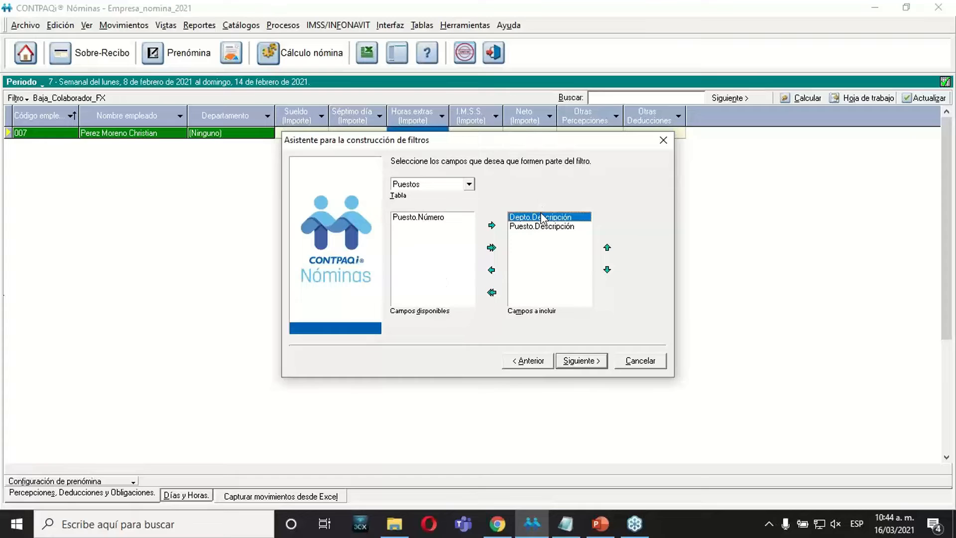
left_click(536, 226)
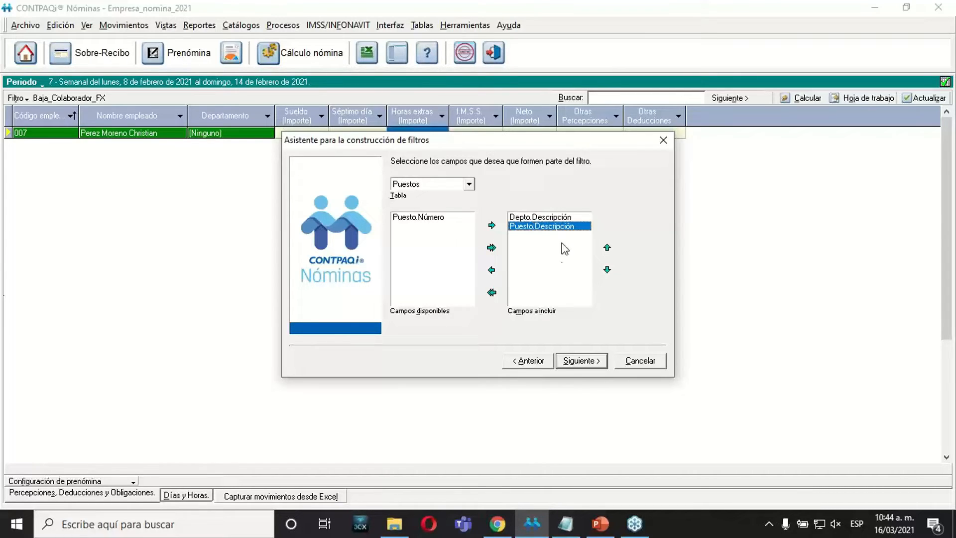
left_click(573, 362)
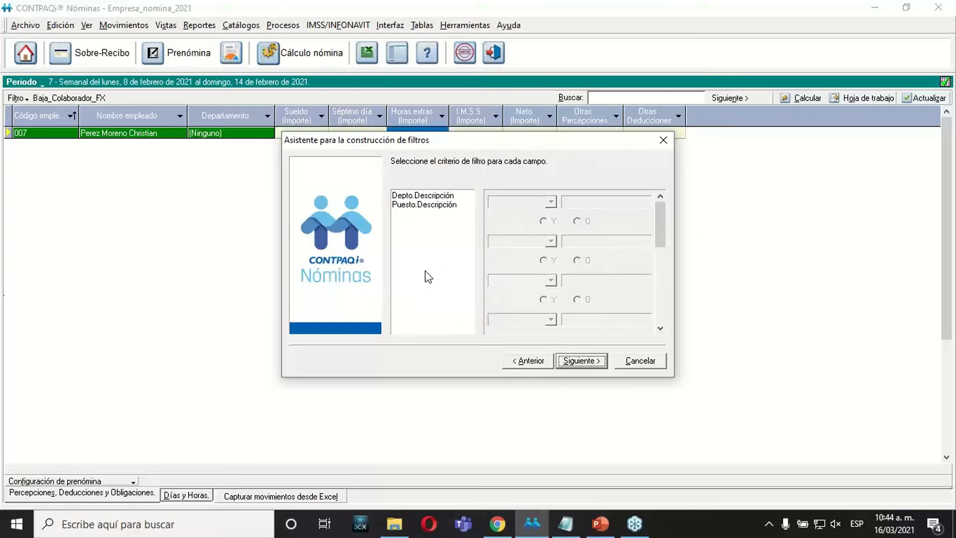
Set the Depto.Descripción criterion to "Es igual a" Generacion de conocimiento
left_click(430, 197)
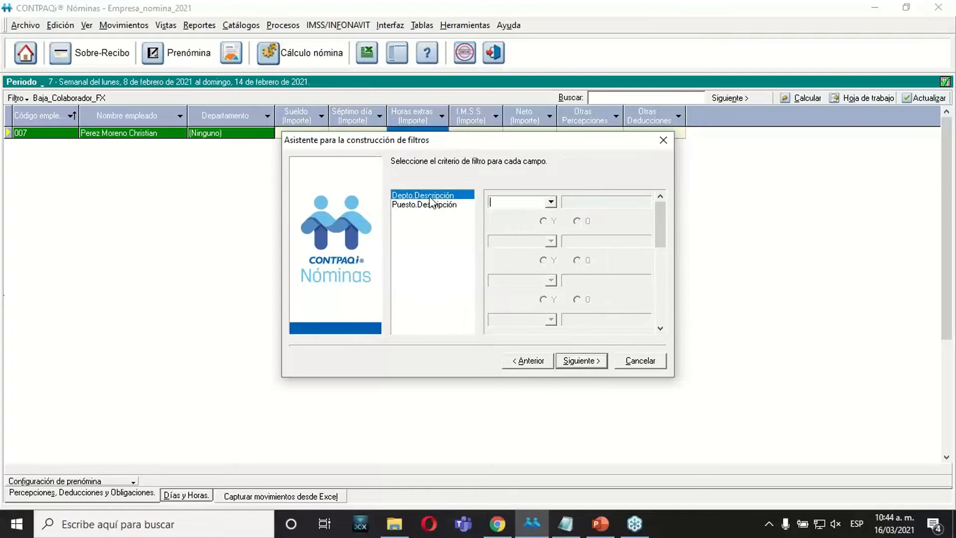
left_click(431, 205)
left_click(435, 196)
left_click(427, 205)
left_click(438, 195)
left_click(551, 202)
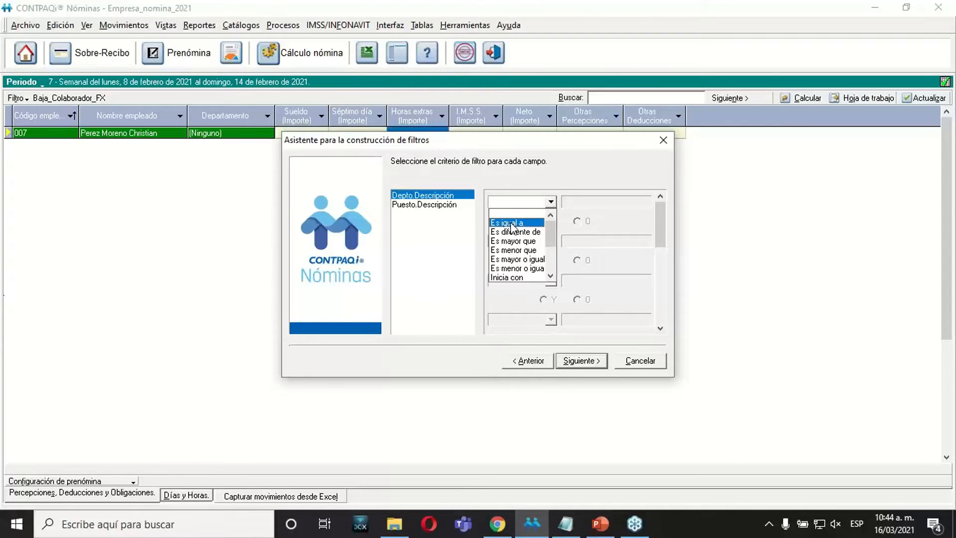
left_click(510, 222)
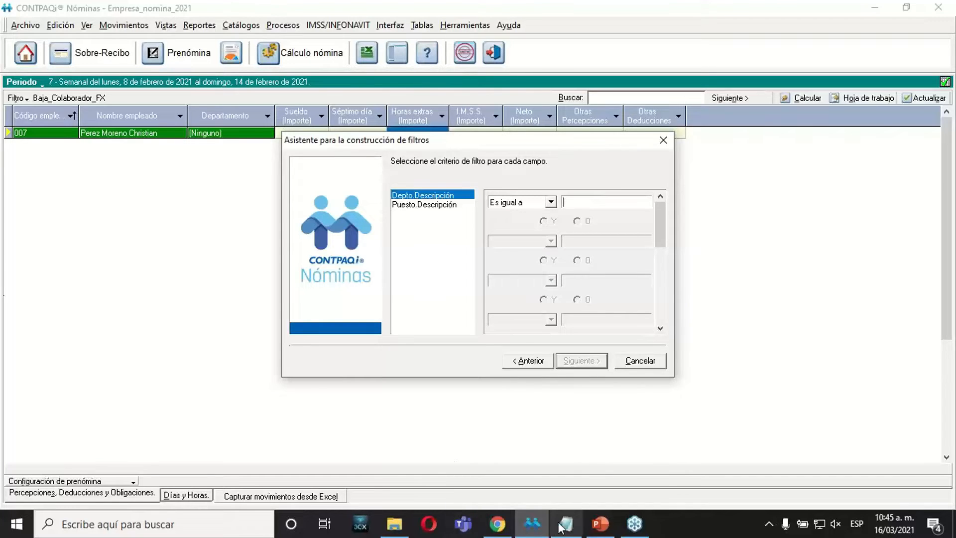
left_click(533, 532)
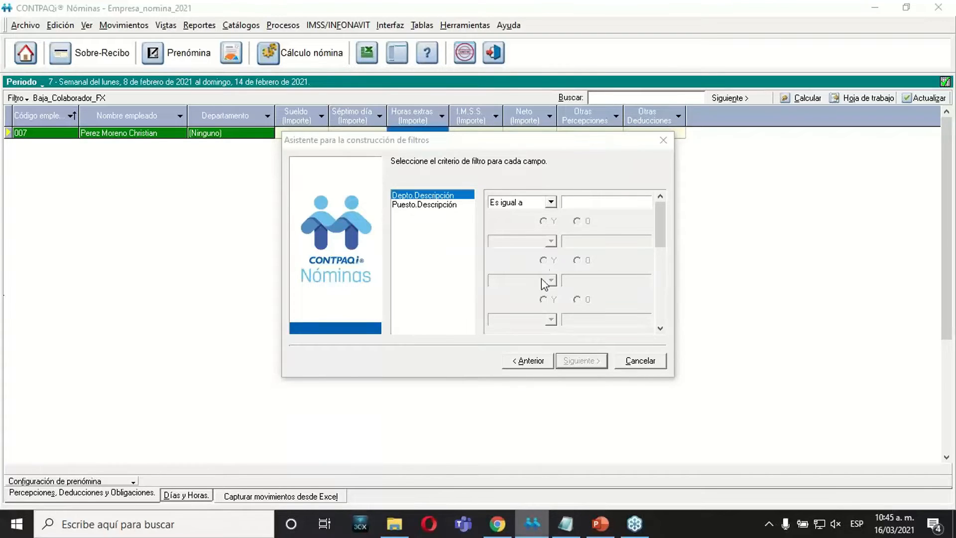
left_click(575, 203)
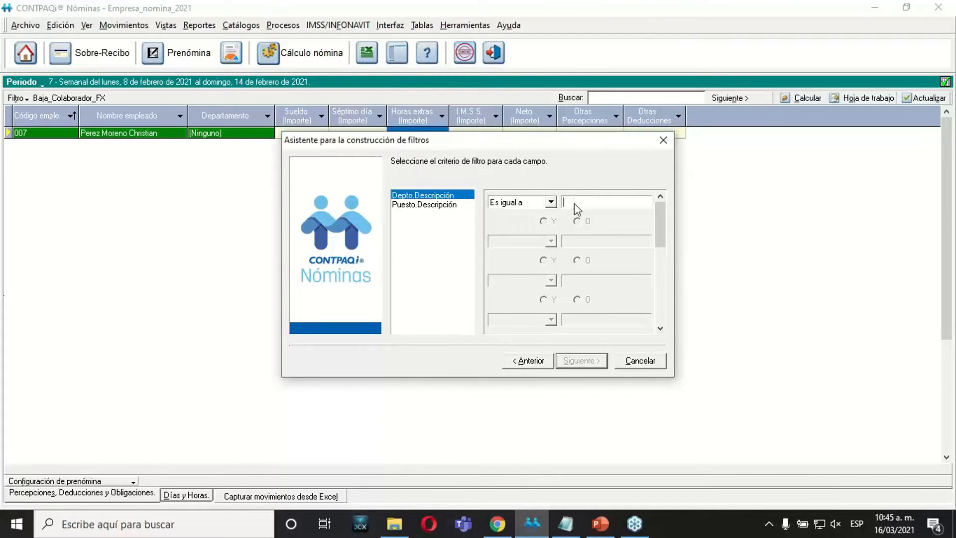
type("Generacion de conocimineto")
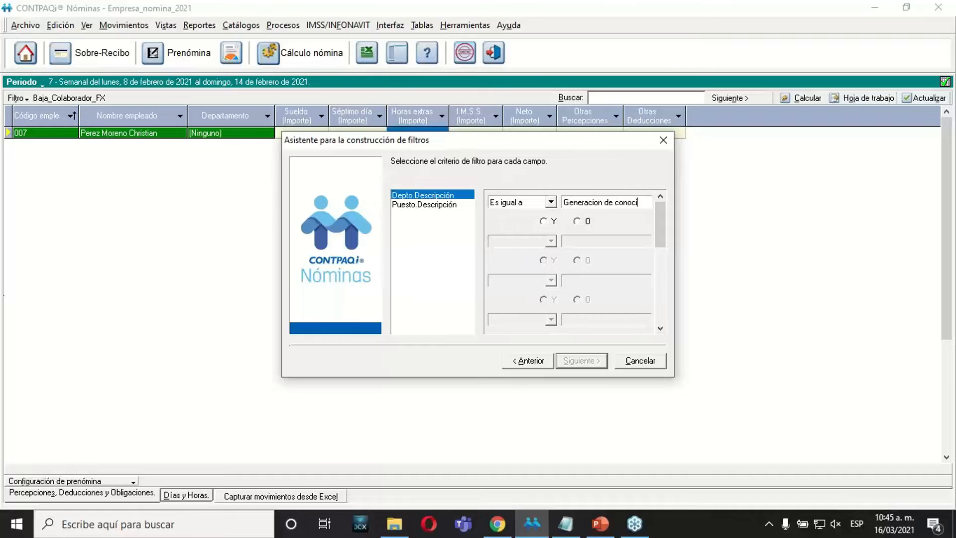
key("BackSpace")
key("BackSpace")
type("ento")
Set the Puesto.Descripción criterion to "Es igual a" Ejecutivo de documentacion with the Y connector
left_click(430, 205)
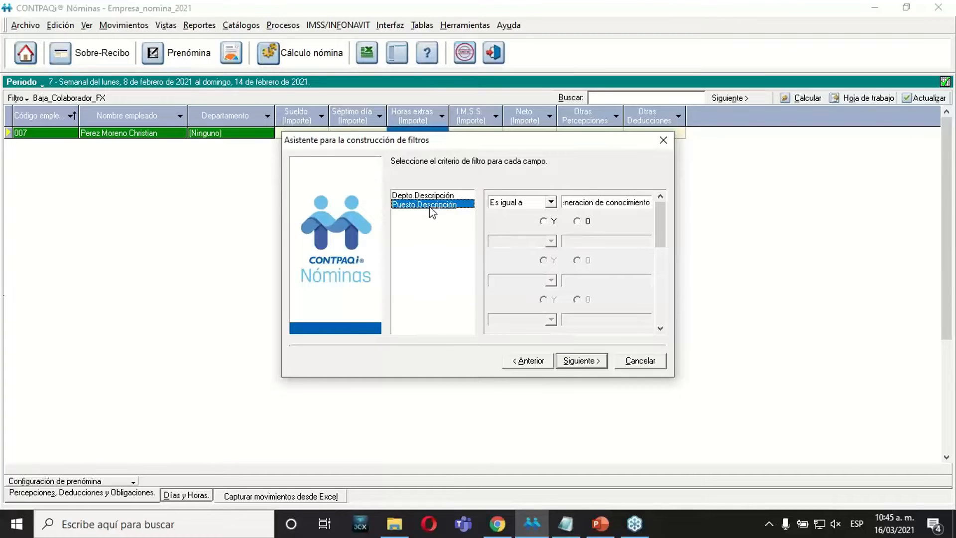
left_click(551, 202)
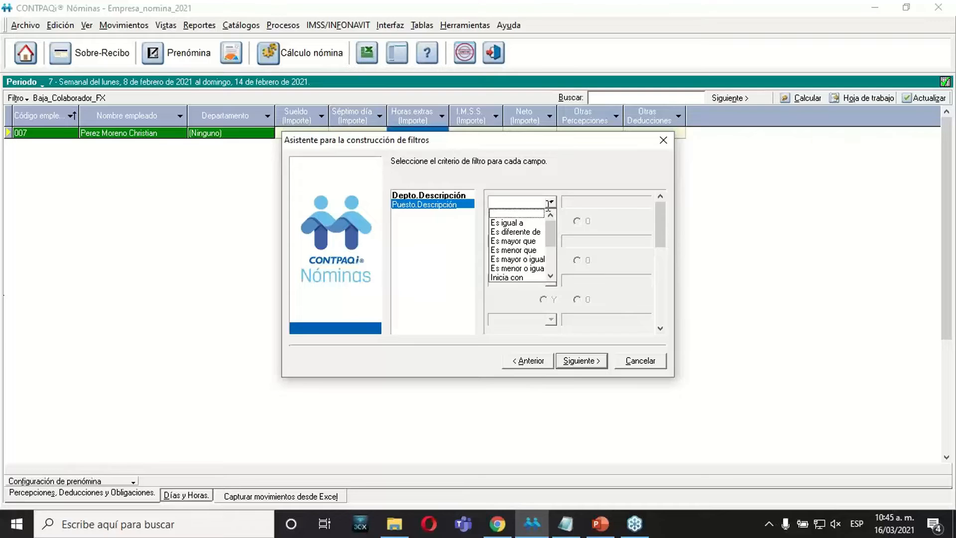
left_click(522, 224)
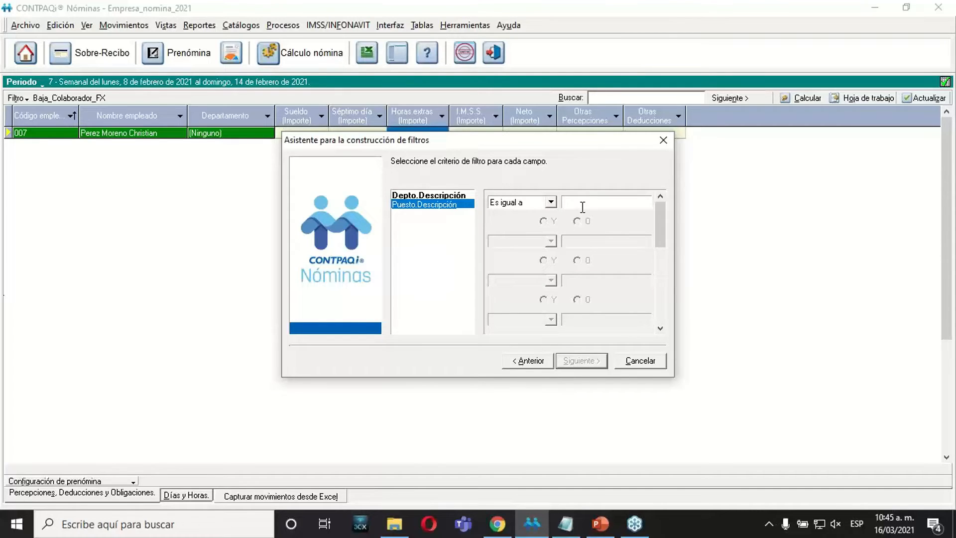
type("Ejecutivo")
type(" de")
type(" doc")
type("umentacion")
left_click(544, 221)
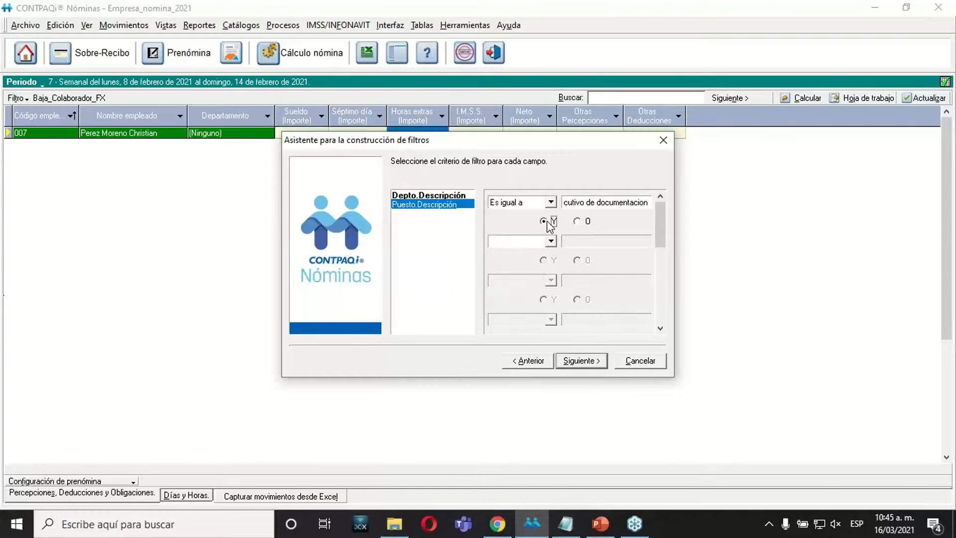
Review the criteria defined for Depto.Descripción and Puesto.Descripción in the filter assistant
left_click(449, 195)
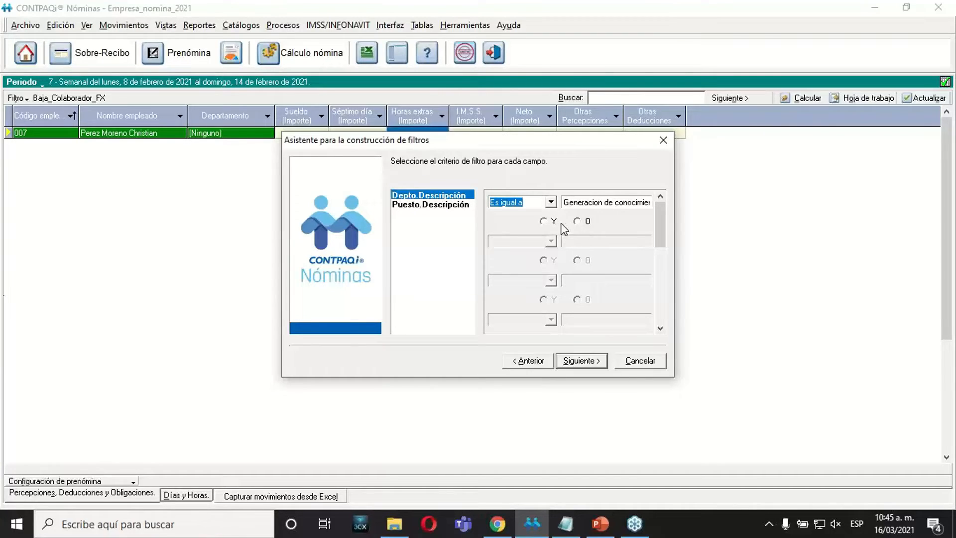
left_click(450, 205)
key("Tab")
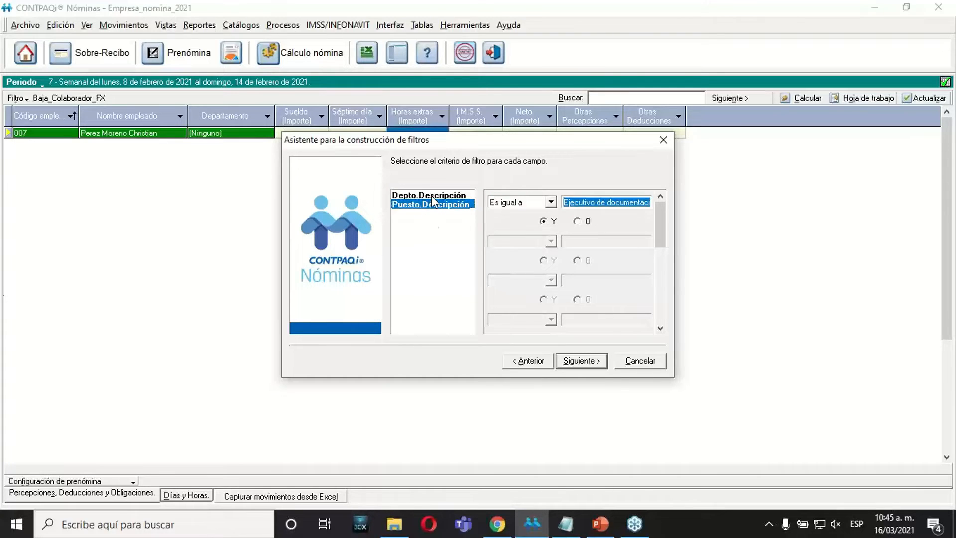
left_click(431, 195)
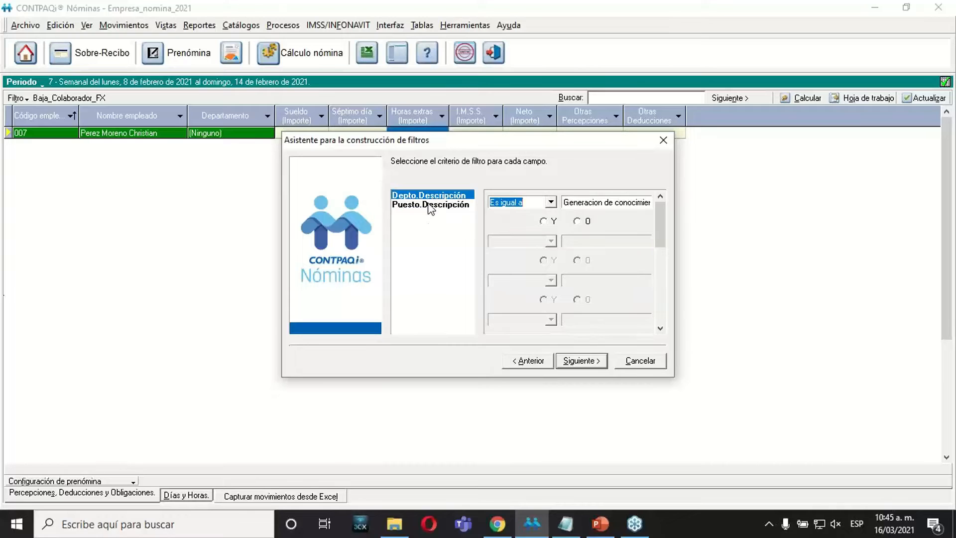
key("Tab")
Proceed to the filter summary and save the filter under the name Puesto_Departamento
left_click(583, 365)
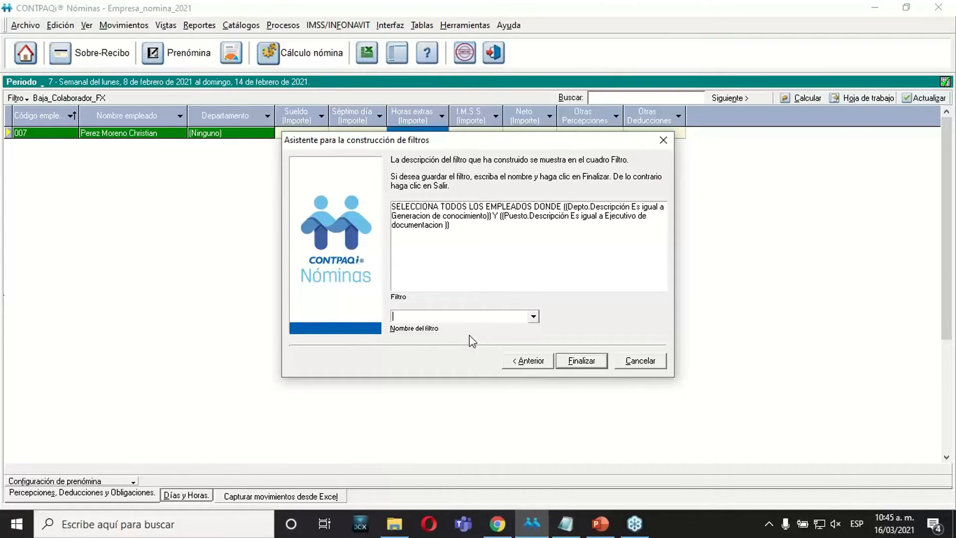
type("Puesto_Departamento")
left_click(564, 362)
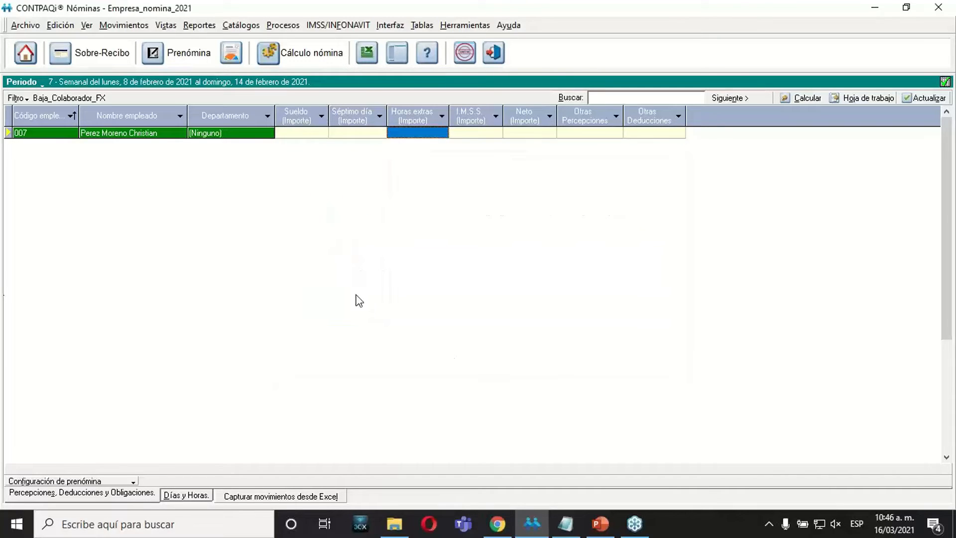
Apply the saved Puesto_Departamento filter to the prenómina
left_click(22, 103)
mouse_move(97, 145)
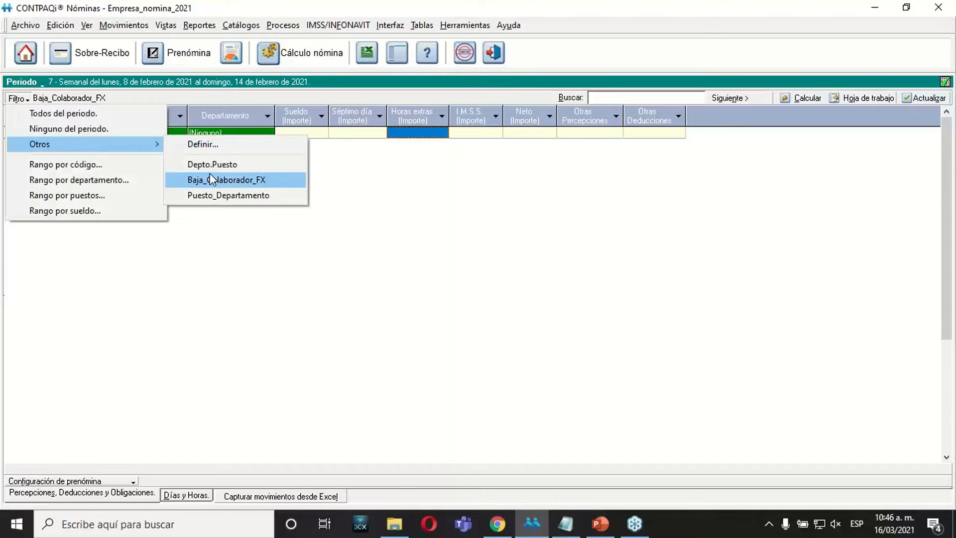
left_click(217, 196)
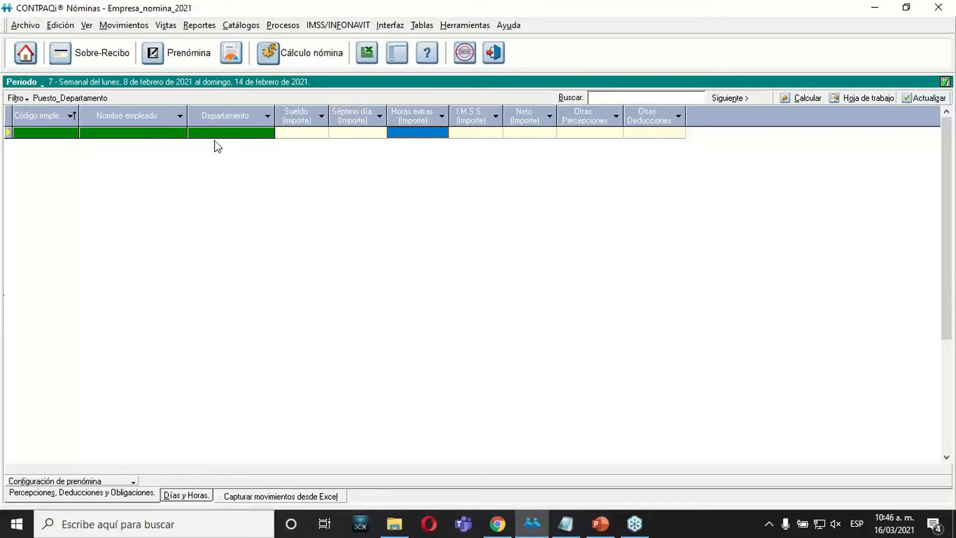
left_click(247, 26)
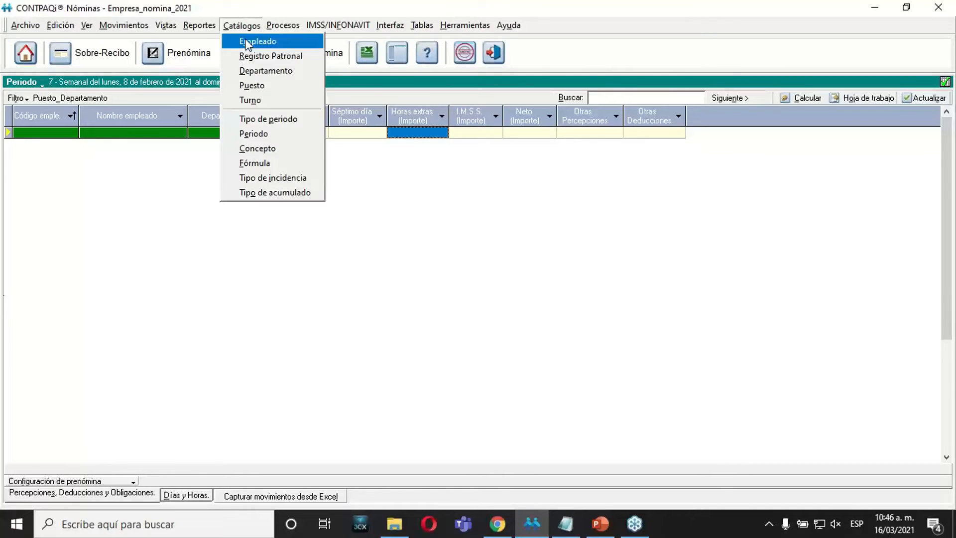
left_click(256, 40)
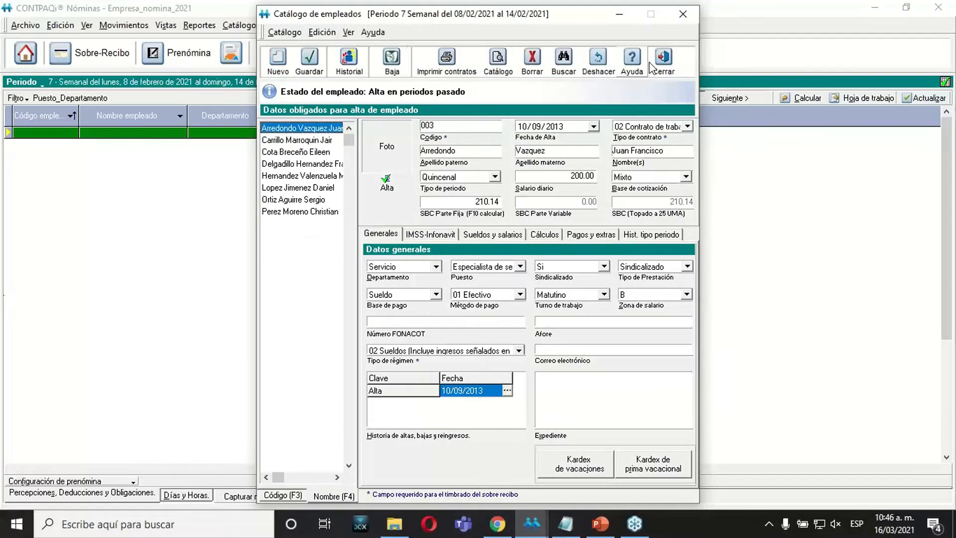
left_click(659, 62)
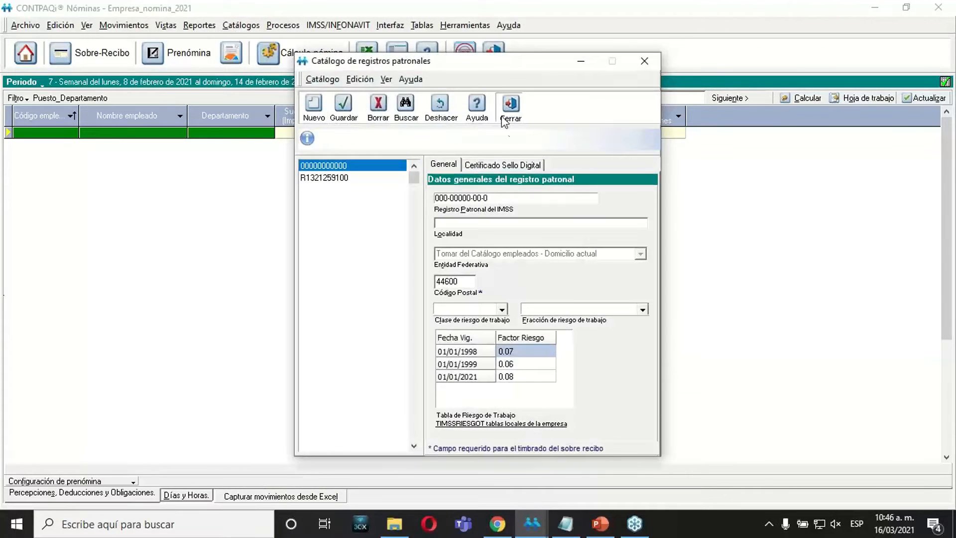
left_click(510, 112)
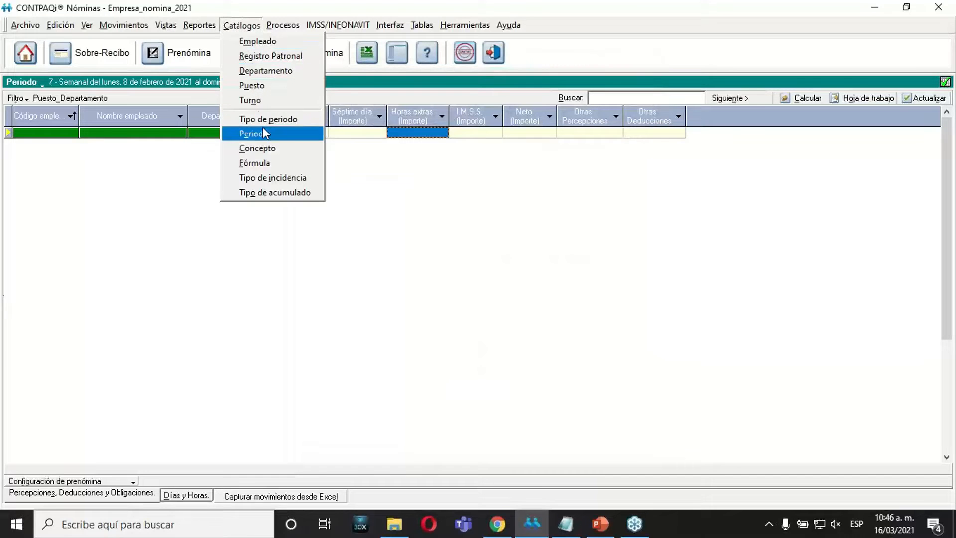
Copy the exact name of the Generación de conocimiento department from the departments catalog
left_click(255, 73)
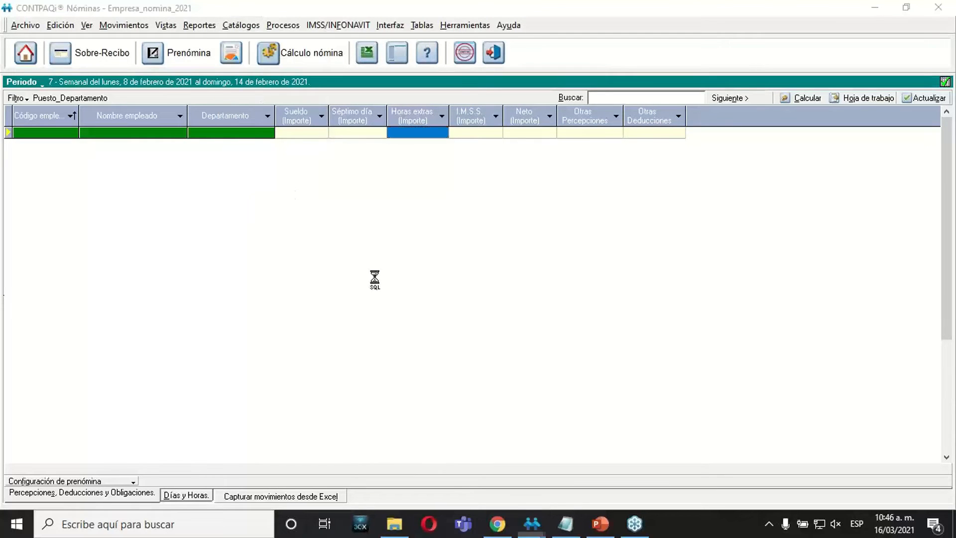
left_click(348, 243)
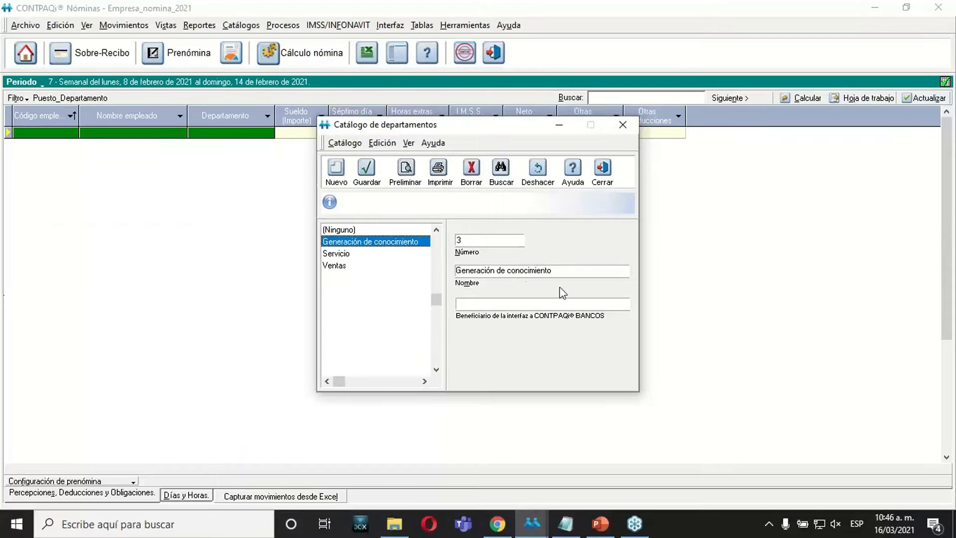
left_click_drag(569, 271, 420, 282)
key("ctrl+c")
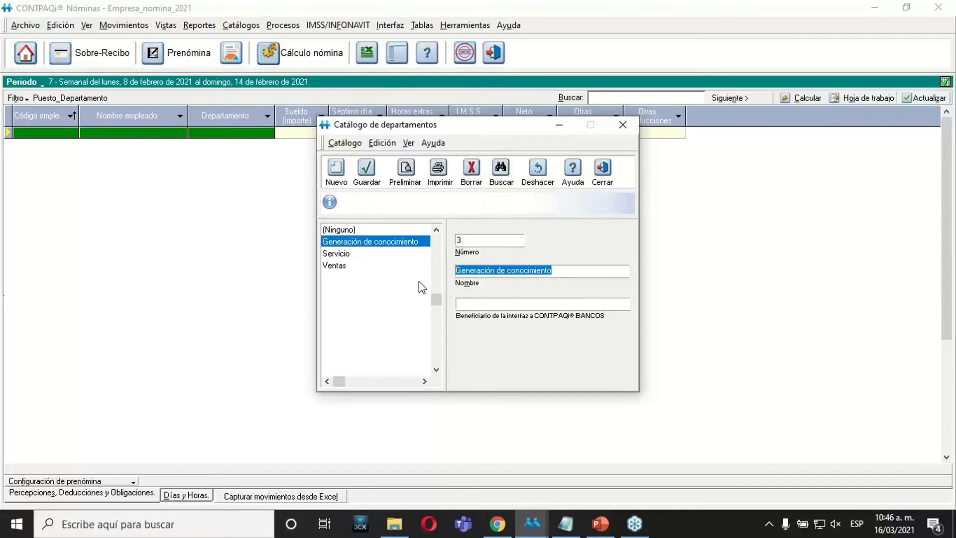
Paste the department name into a new Bloc de notas document, then return to CONTPAQi Nóminas and close the departments catalog
left_click(219, 523)
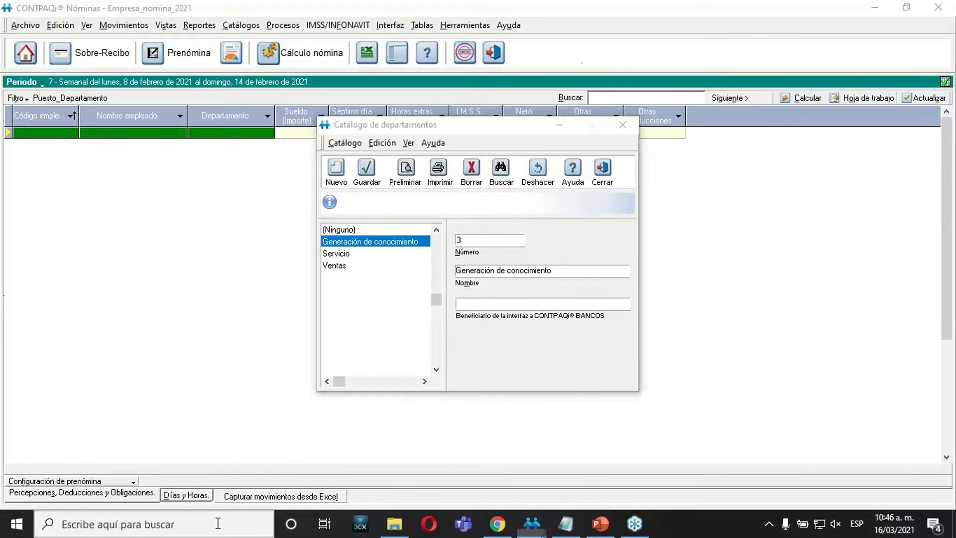
type("bloc")
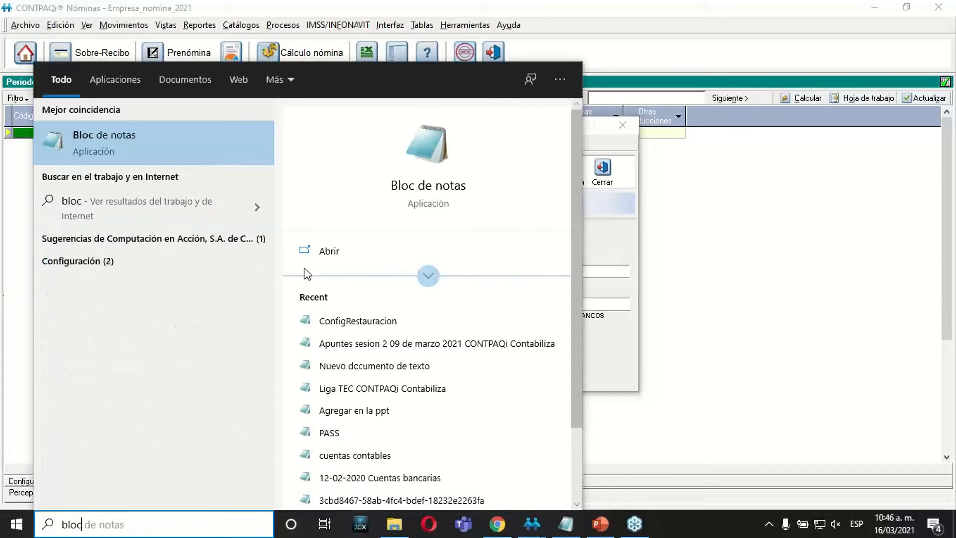
left_click(196, 160)
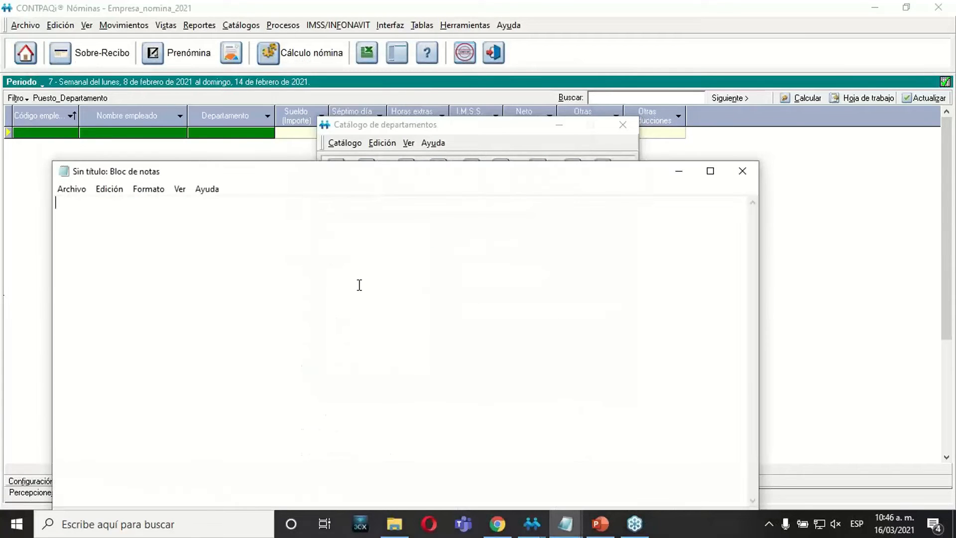
key("ctrl+v")
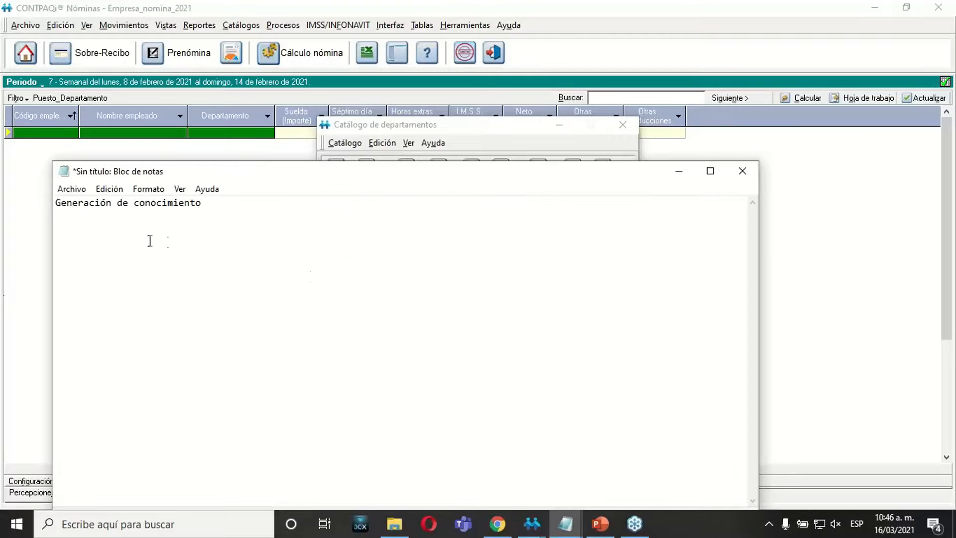
left_click(420, 128)
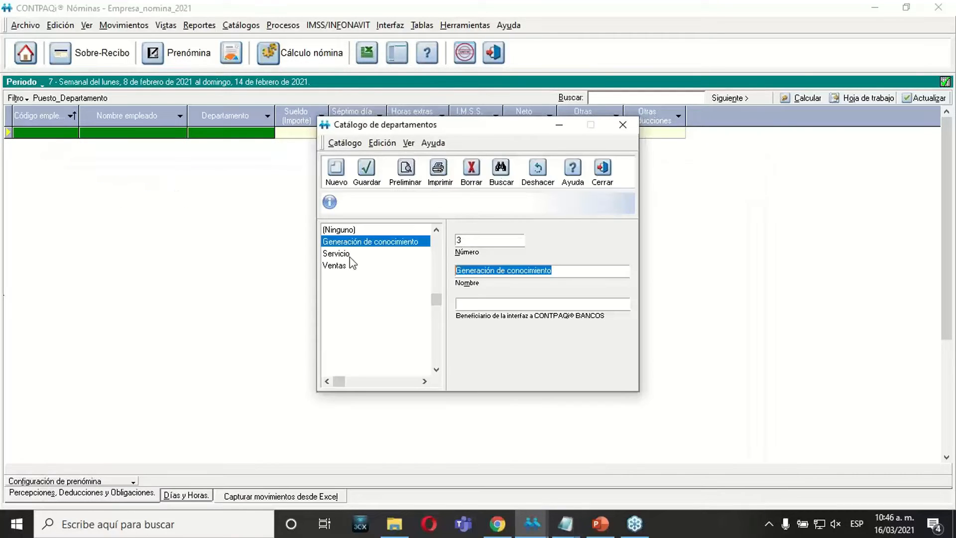
left_click(602, 170)
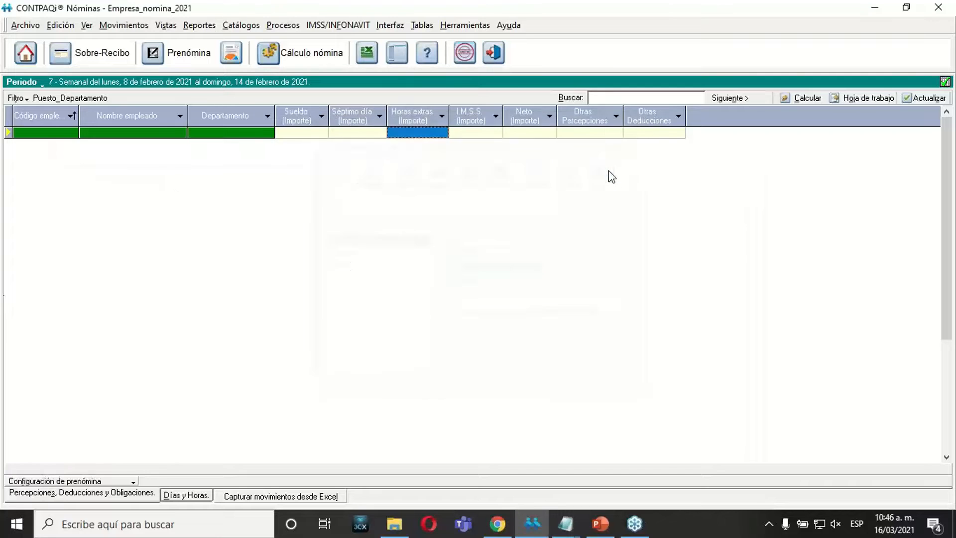
Copy the exact name of the Ejecutivo de documentacion position from the positions catalog
left_click(253, 29)
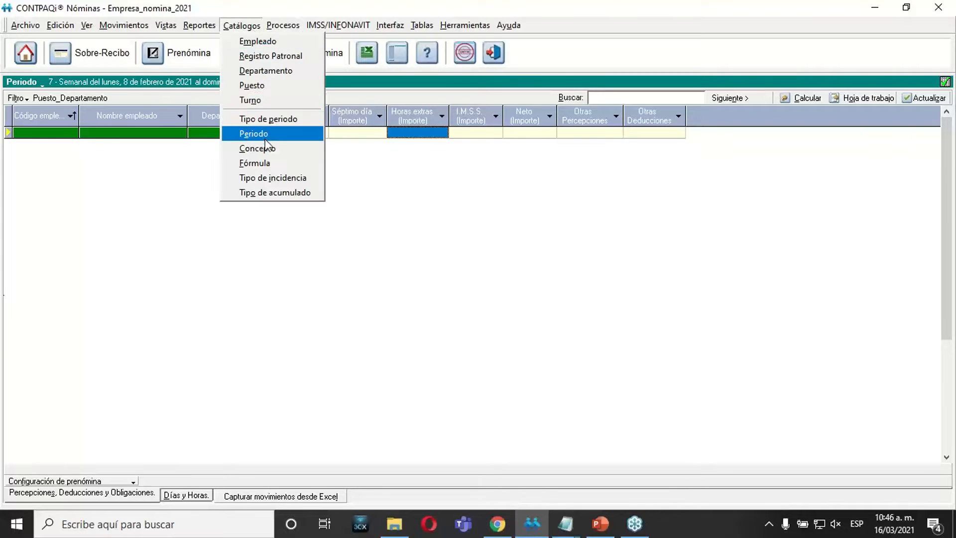
left_click(255, 86)
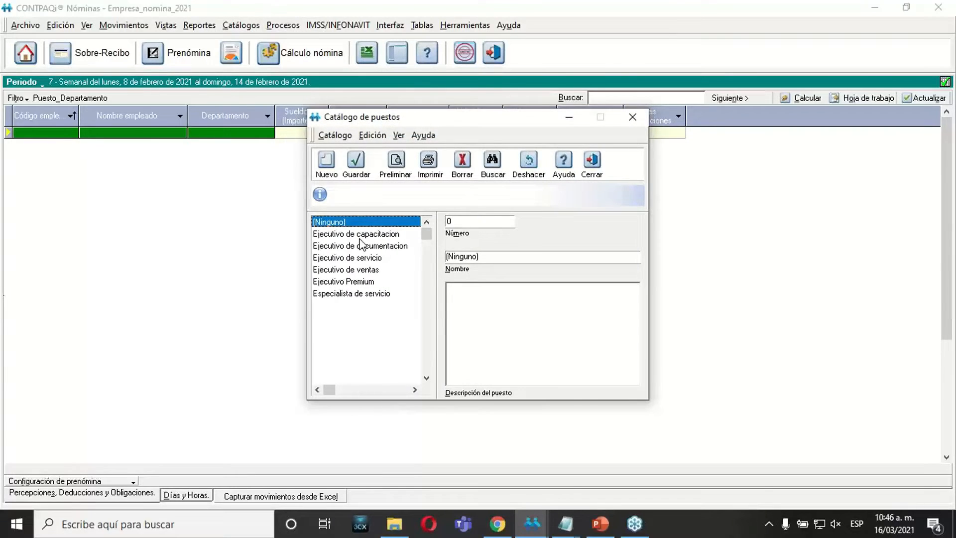
left_click(360, 247)
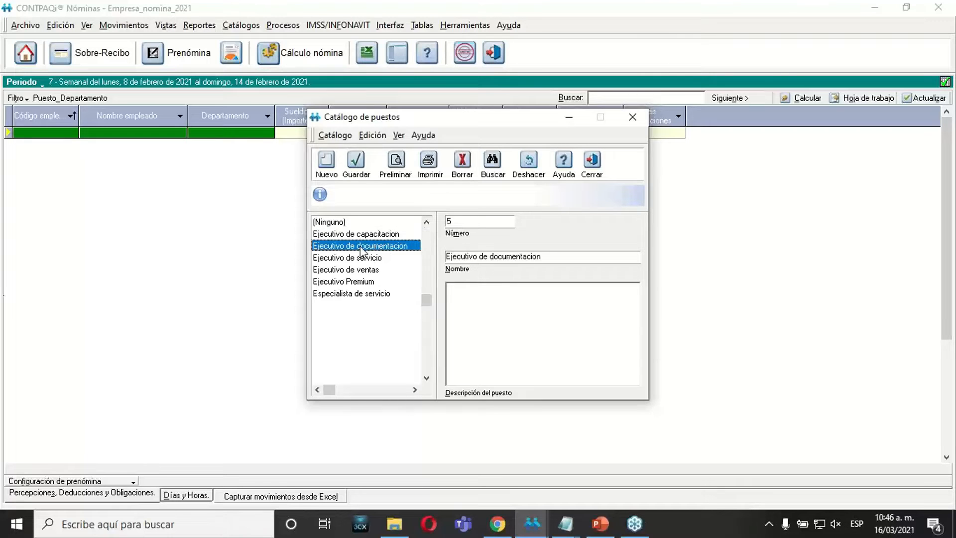
left_click_drag(541, 257, 406, 253)
key("ctrl+c")
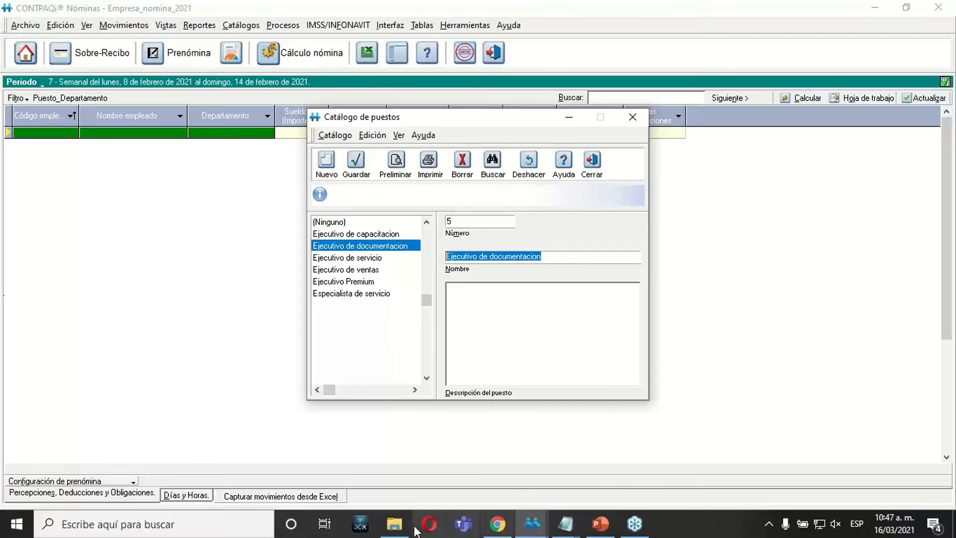
Paste the position name below the department name in Bloc de notas, then return to CONTPAQi Nóminas and close the positions catalog
left_click(576, 531)
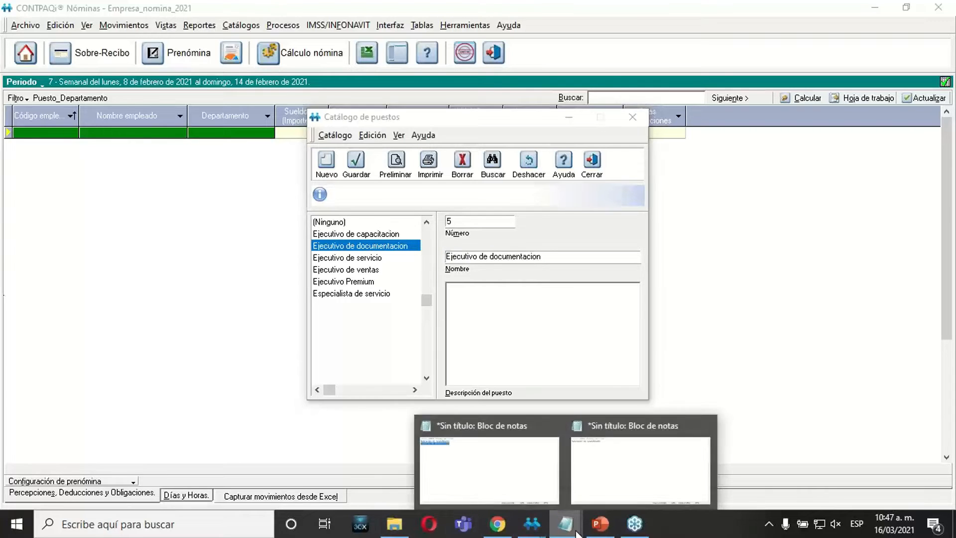
left_click(612, 466)
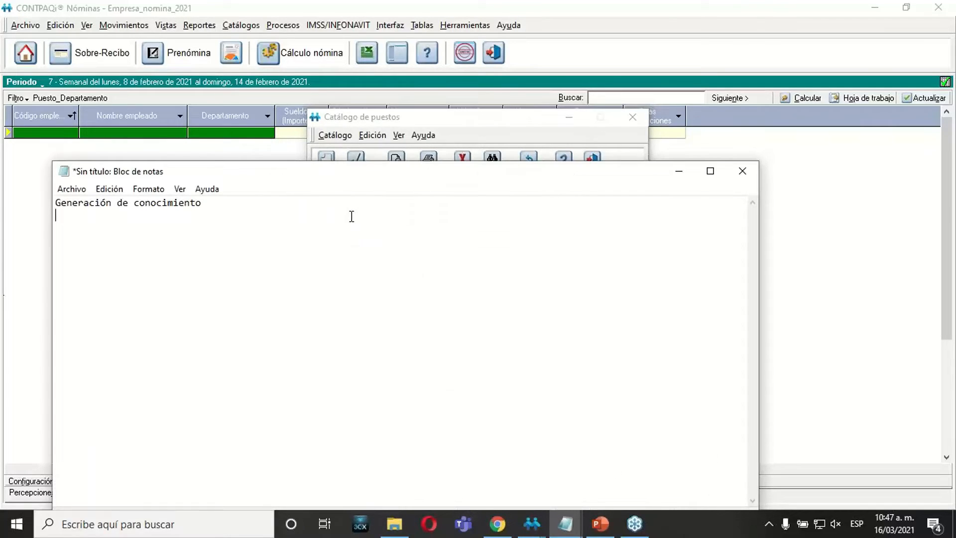
key("ctrl+v")
left_click(403, 116)
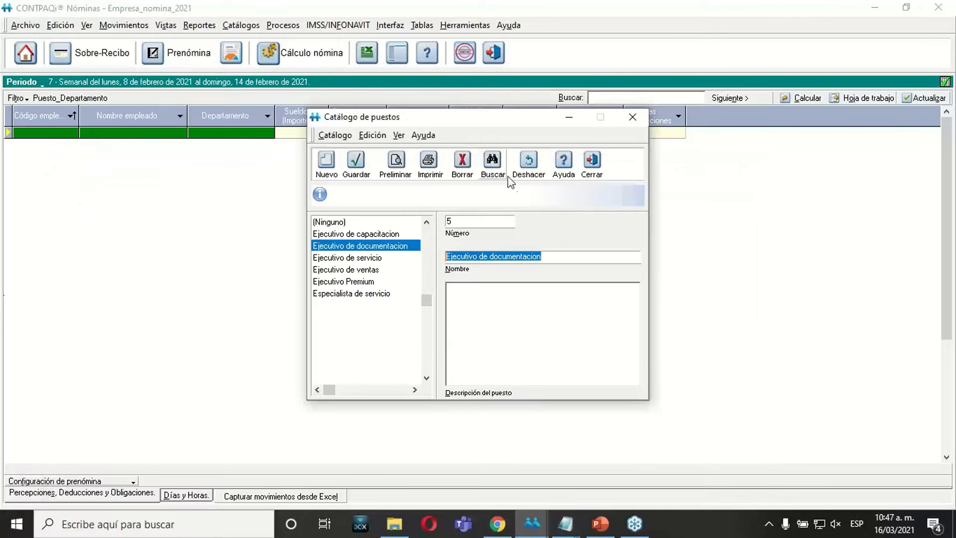
left_click(592, 163)
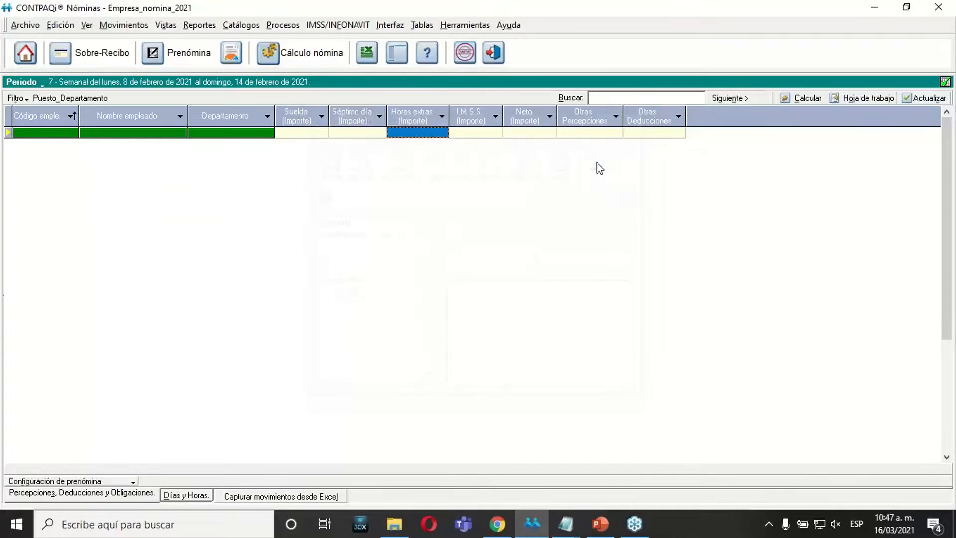
List the employees catalog by code and check the department and position assigned to the second-to-last employee
left_click(282, 25)
left_click(241, 25)
left_click(245, 37)
left_click(296, 497)
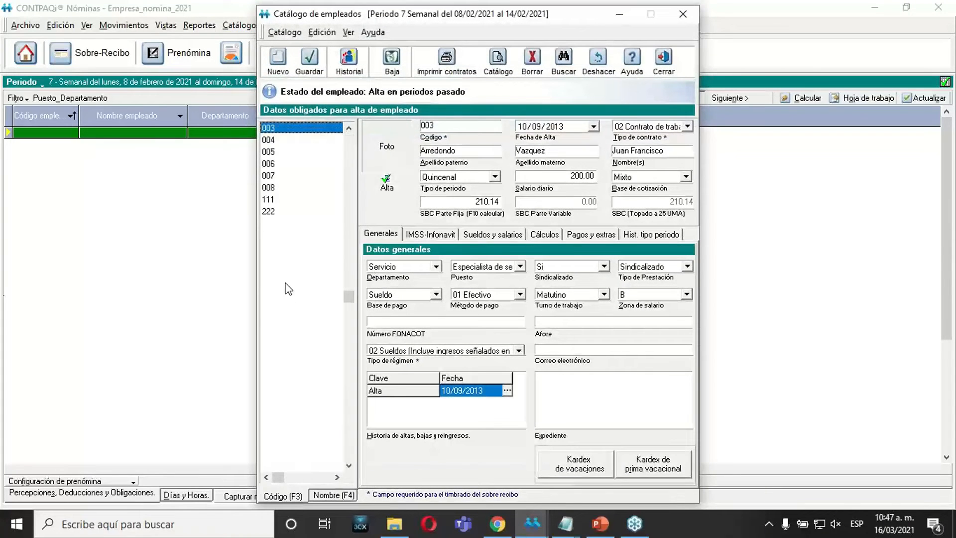
left_click(274, 200)
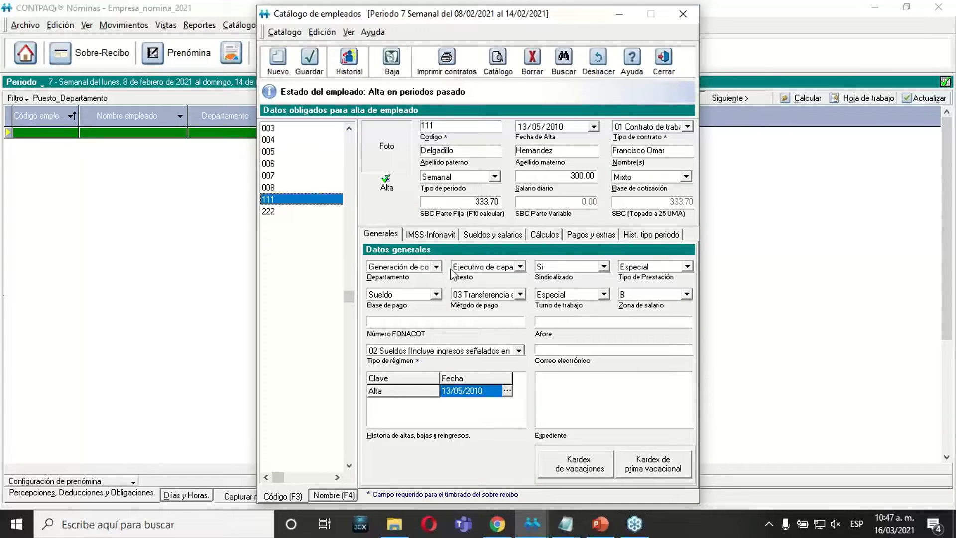
left_click(462, 268)
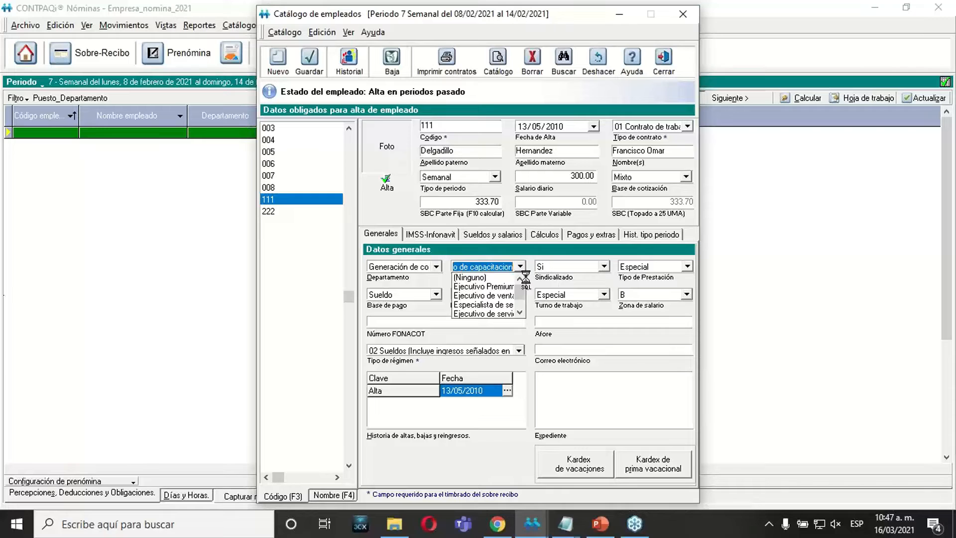
left_click(511, 268)
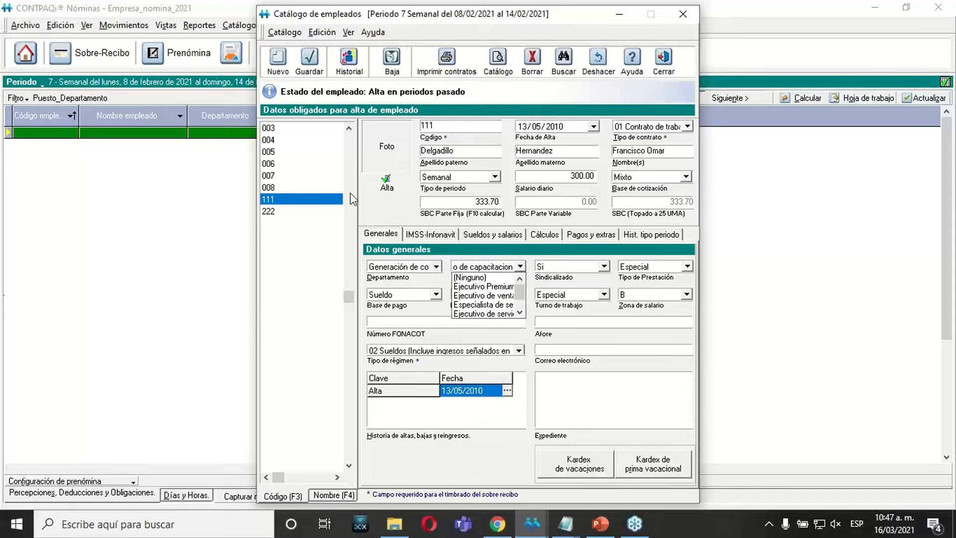
Check the department and position assigned to the last employee in the code list, then close the employees catalog
left_click(274, 219)
left_click(276, 212)
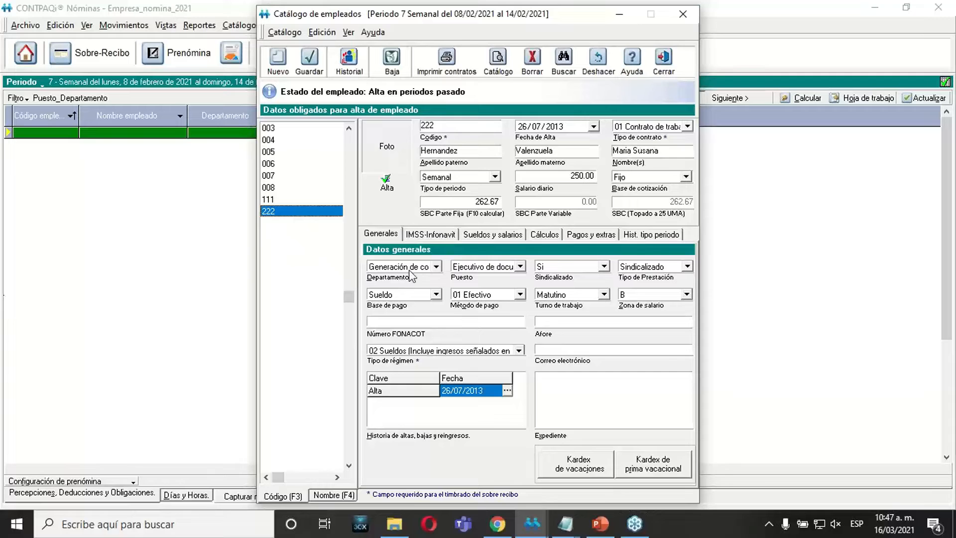
left_click(410, 268)
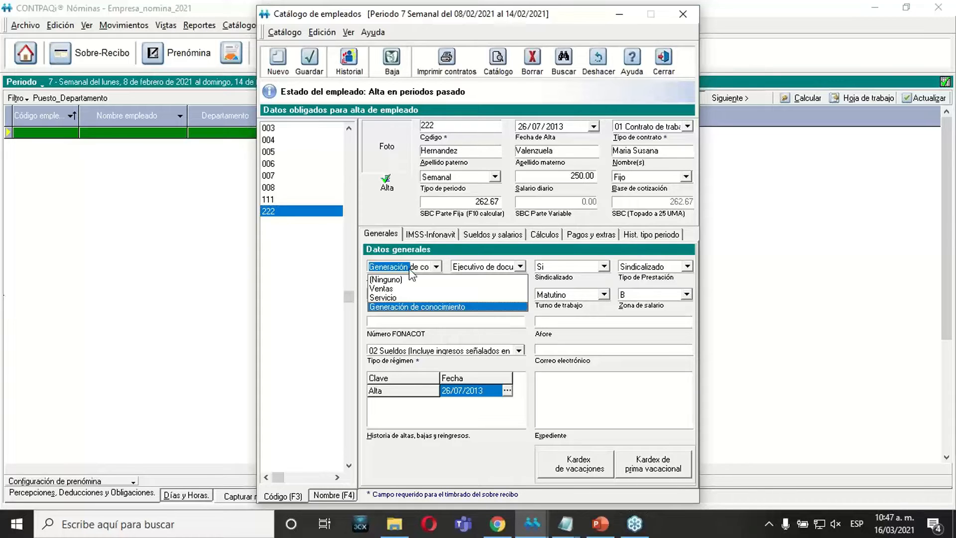
left_click(386, 210)
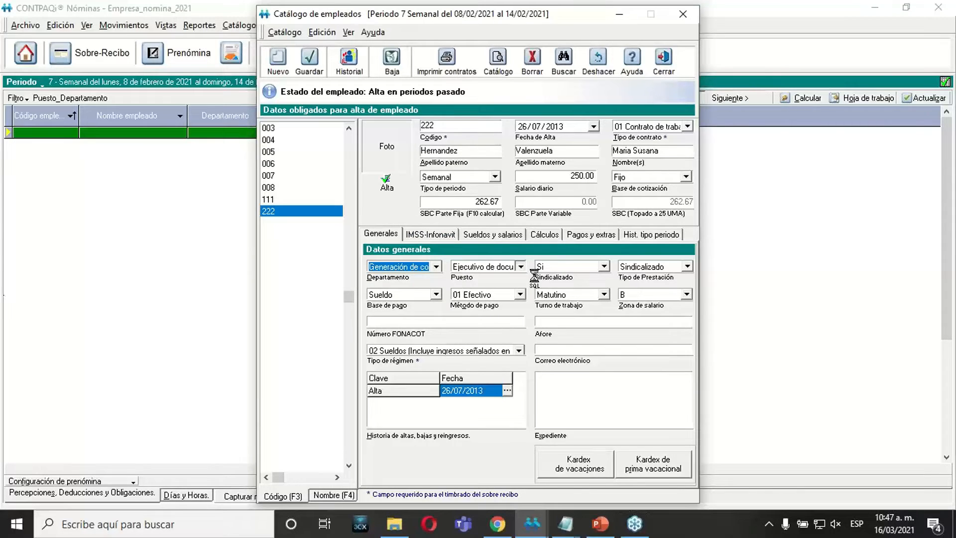
left_click(519, 266)
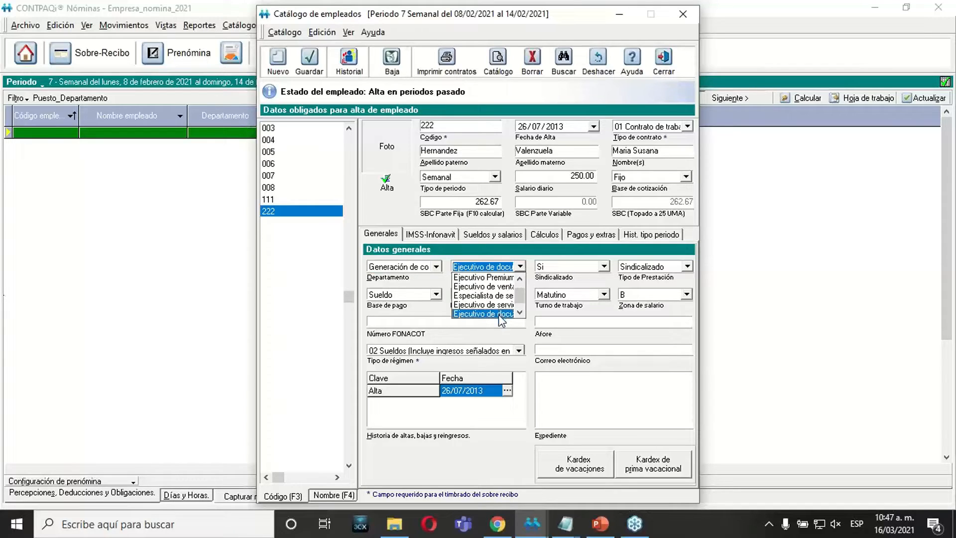
left_click(408, 215)
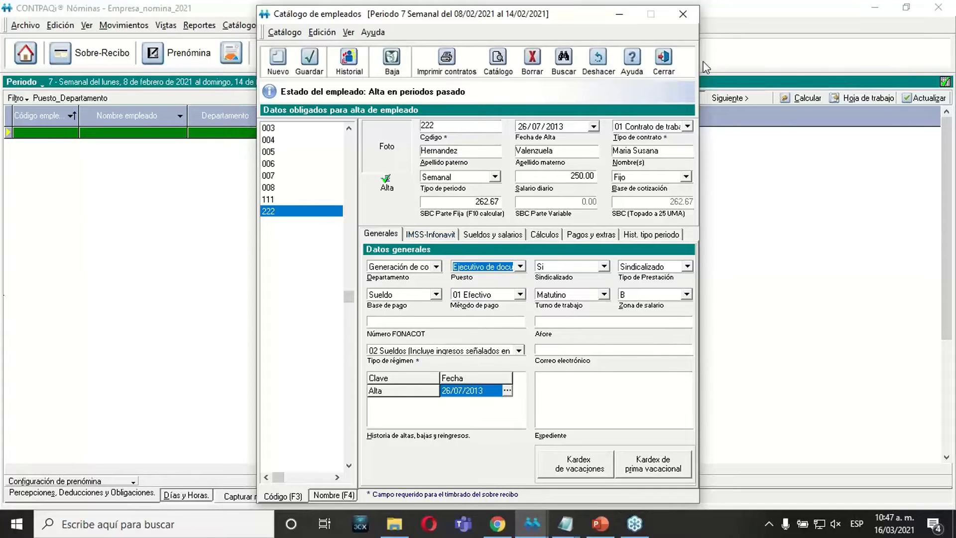
left_click(671, 64)
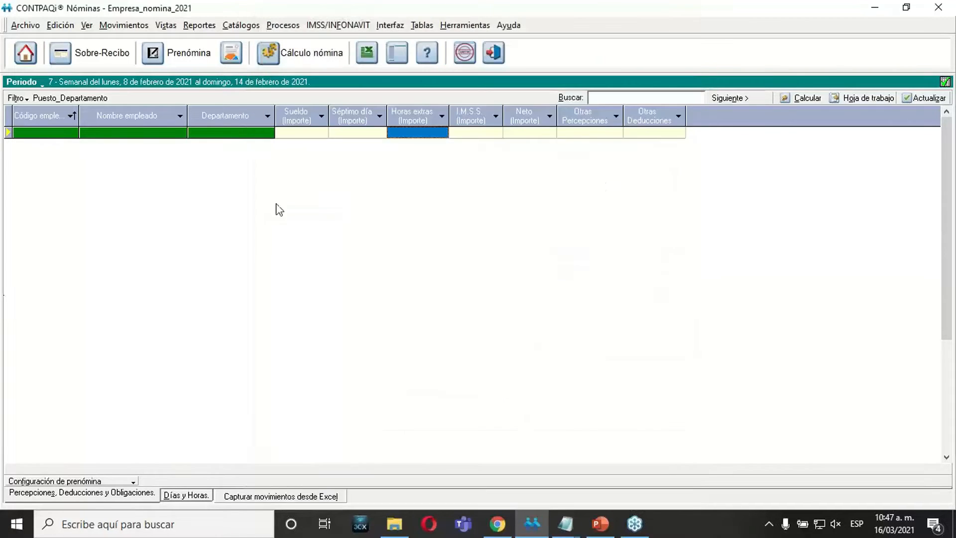
Open the existing filter Puesto_Departamento for editing and proceed to its criteria, keeping the fields Depto.Descripción and Puesto.Descripción
left_click(26, 98)
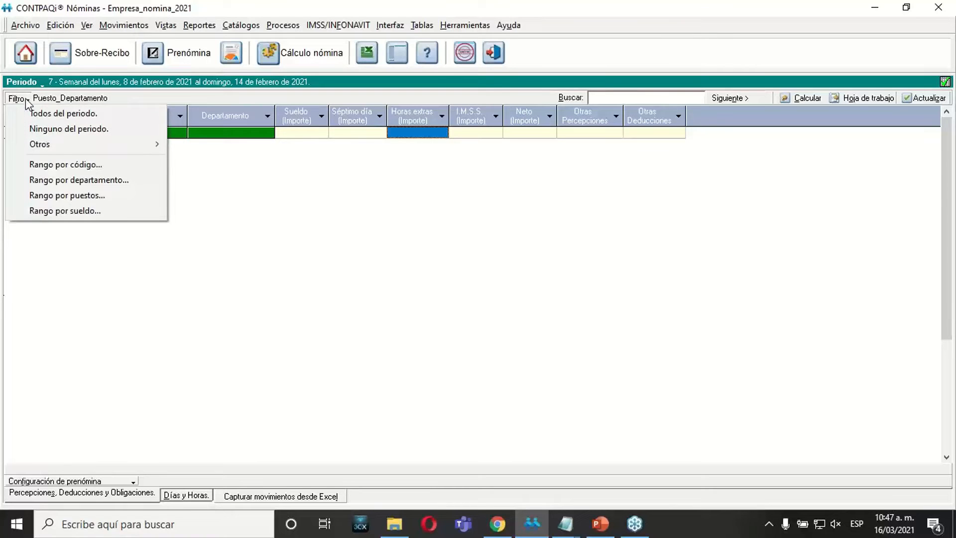
mouse_move(95, 146)
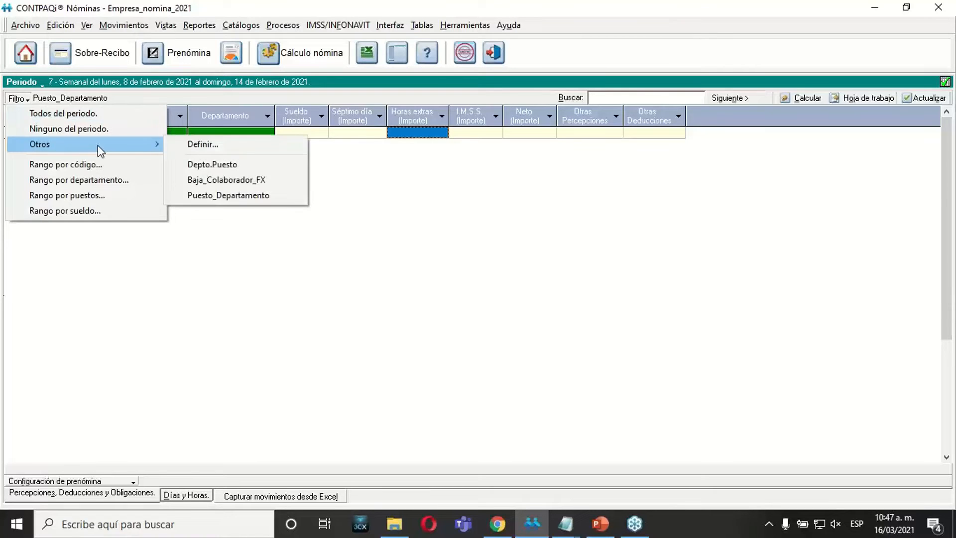
left_click(213, 150)
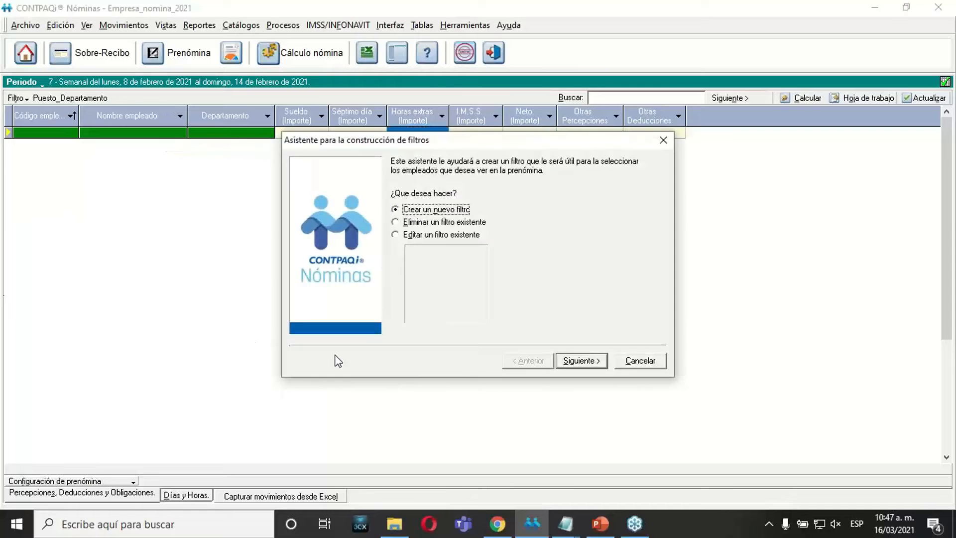
left_click(458, 235)
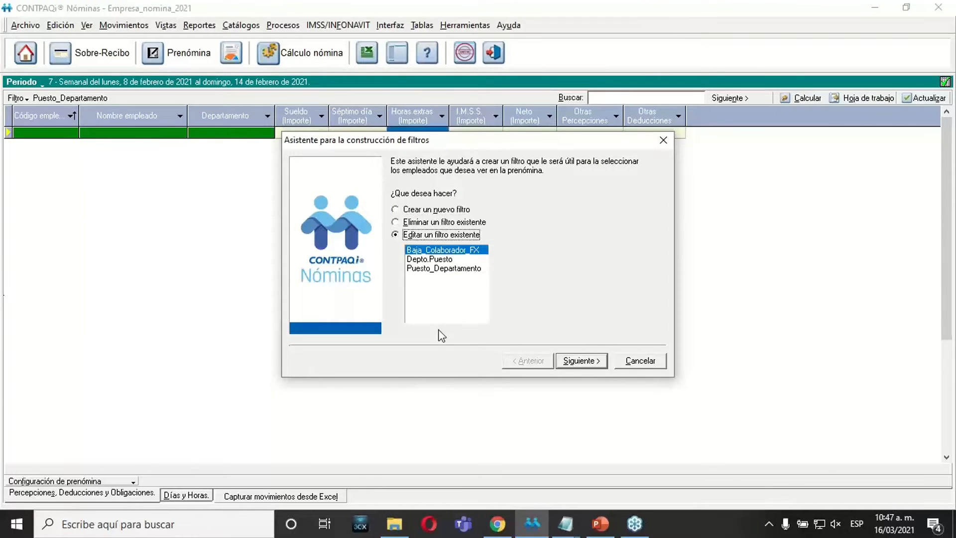
left_click(426, 269)
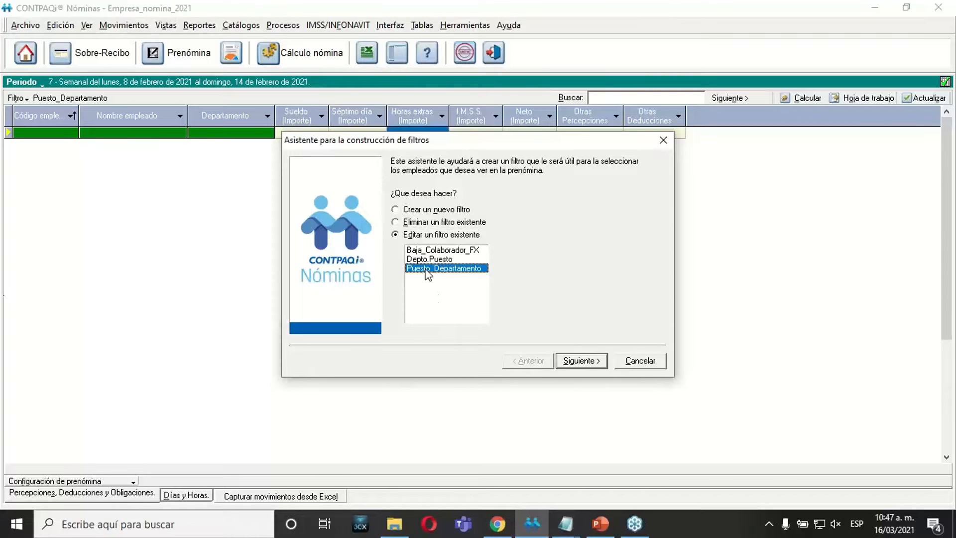
left_click(583, 360)
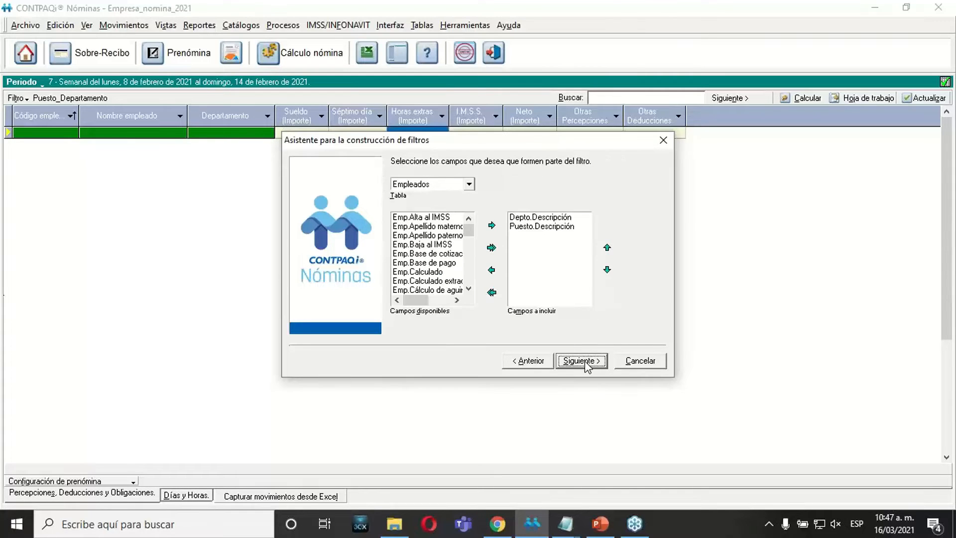
left_click(525, 218)
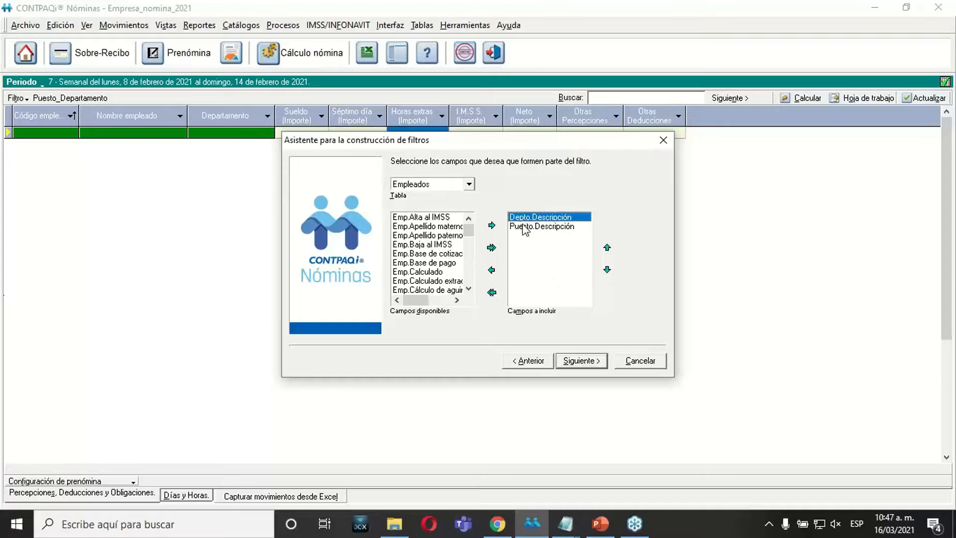
left_click(524, 227)
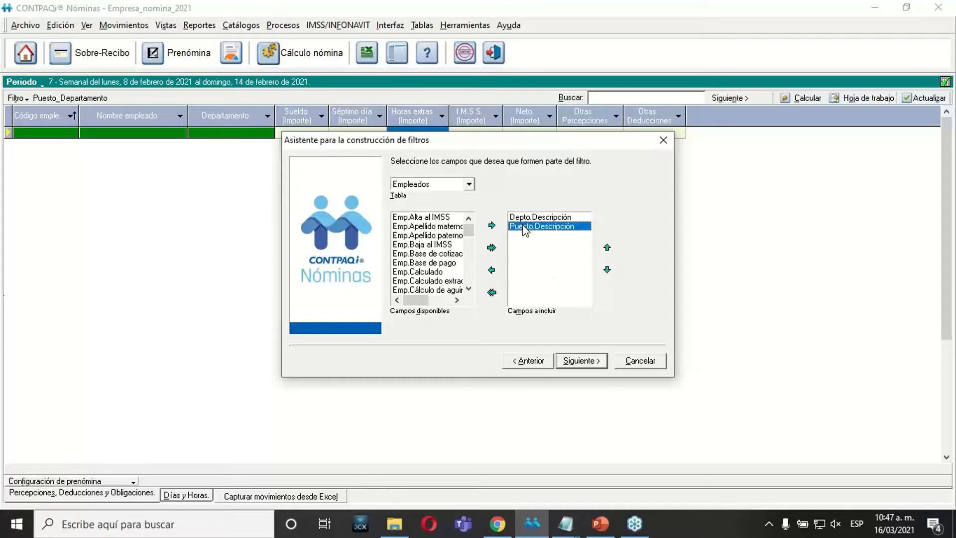
left_click(580, 361)
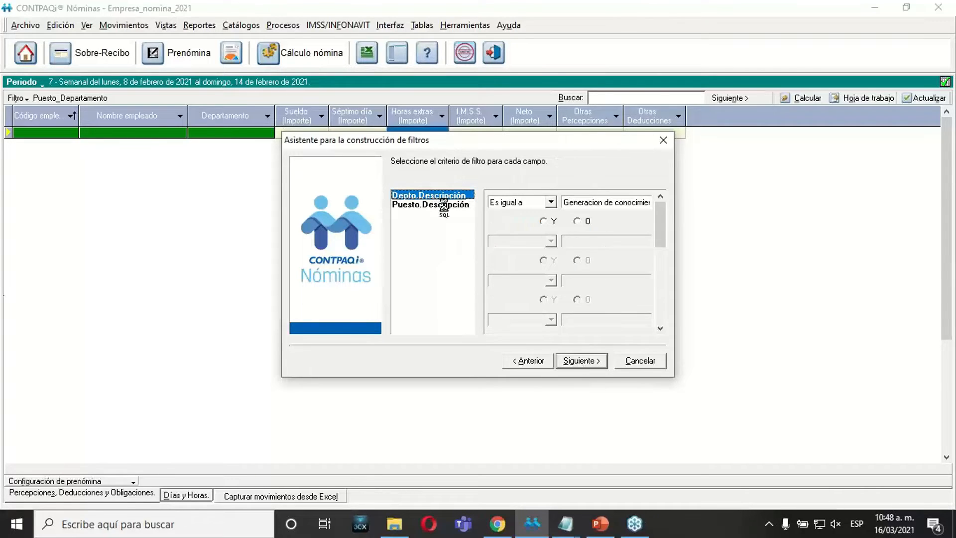
Replace the Depto.Descripción criterion's value with "Generación de conocimiento" copied from the Notepad notes, and choose the Y connector
mouse_move(565, 524)
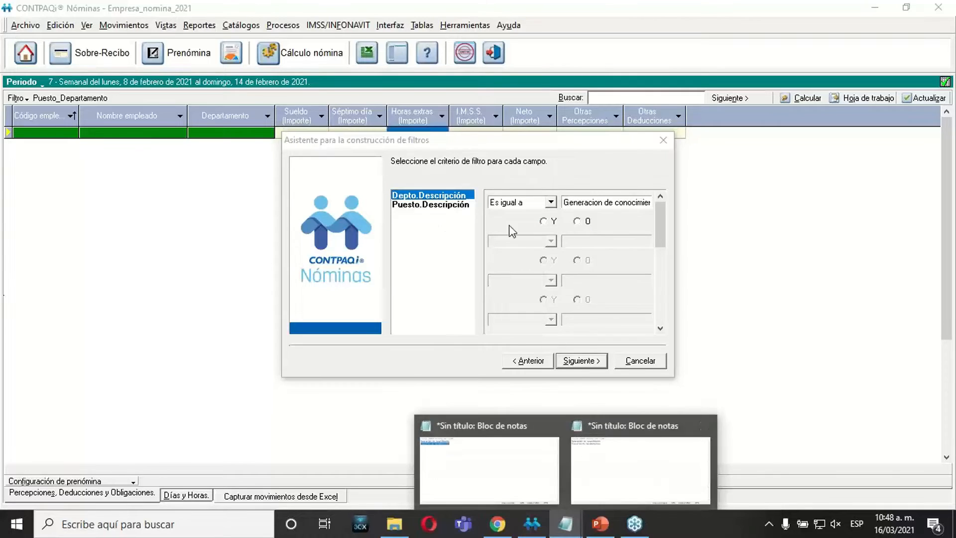
left_click(598, 439)
left_click_drag(218, 203, 17, 198)
key("ctrl+c")
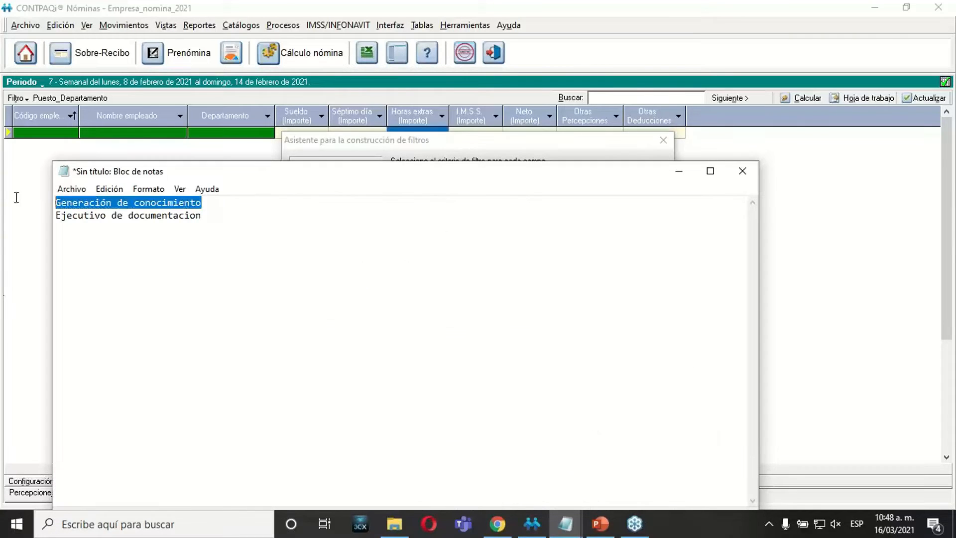
left_click(493, 143)
left_click_drag(563, 201, 771, 198)
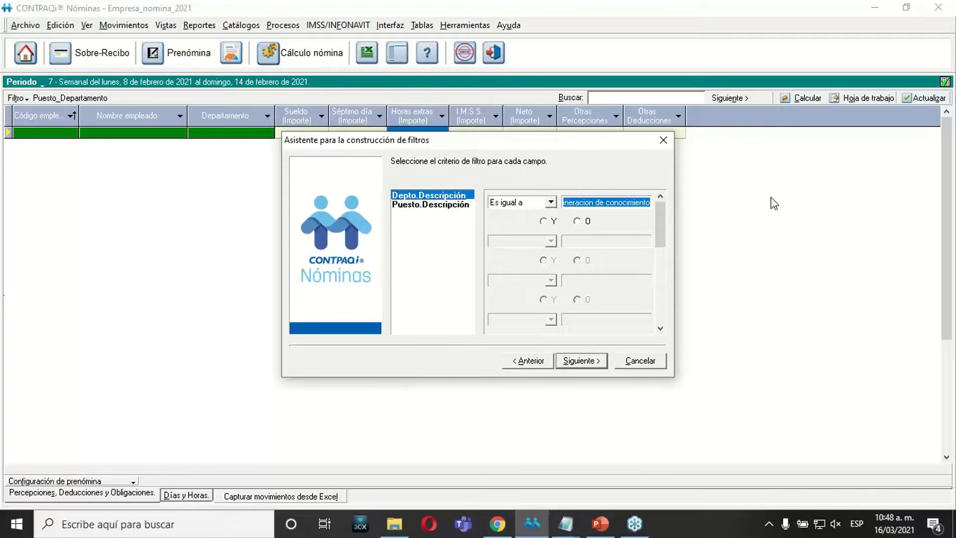
key("BackSpace")
key("ctrl+v")
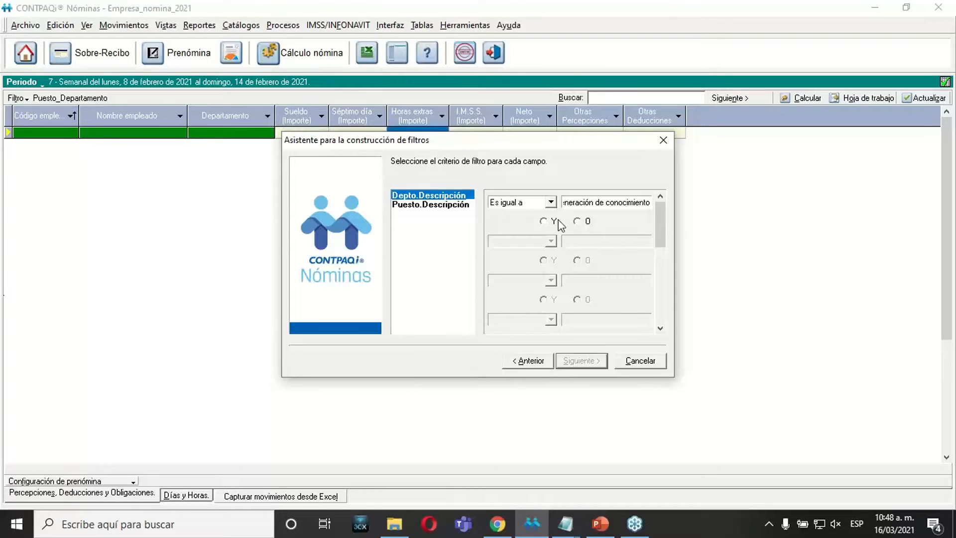
left_click(543, 222)
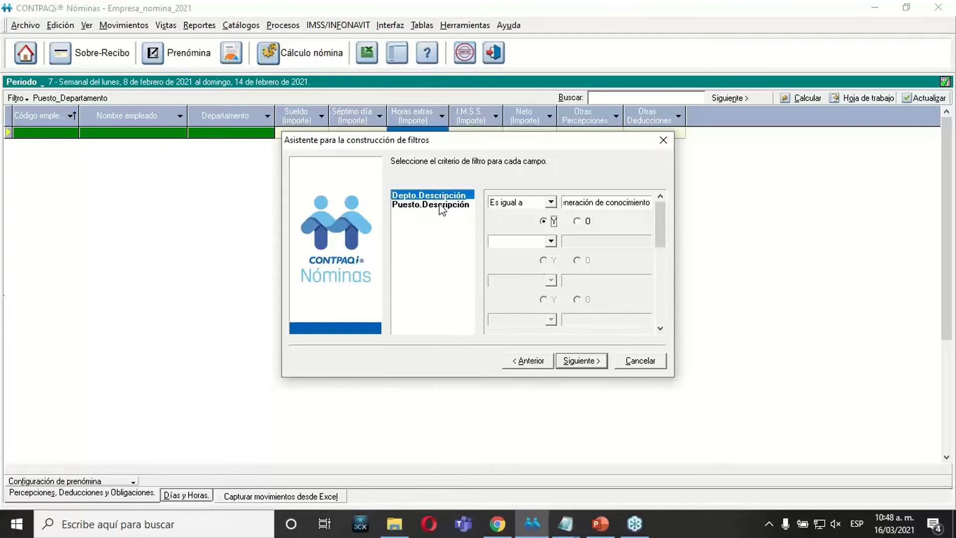
Replace the Puesto.Descripción criterion's value with "Ejecutivo de documentacion" copied from the Notepad notes, and choose the Y connector
left_click(438, 206)
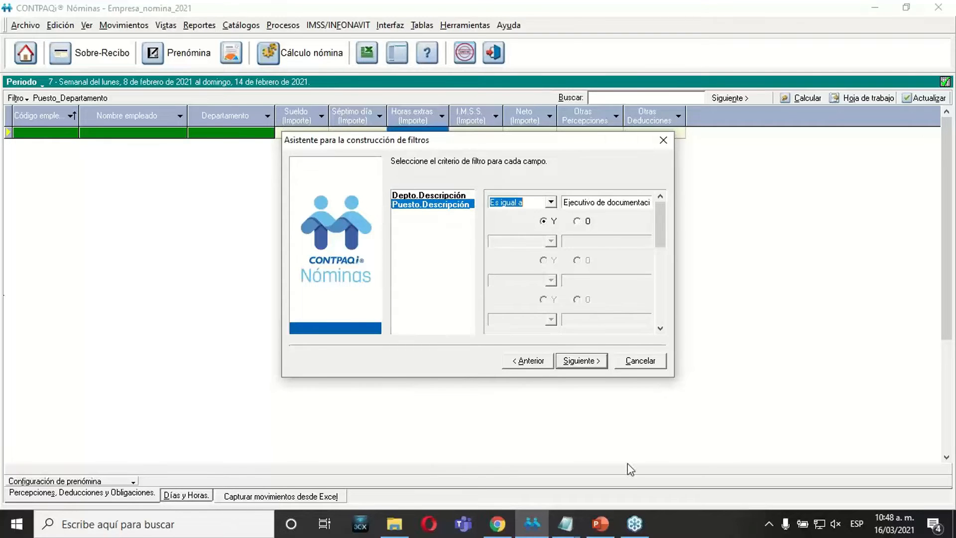
left_click(566, 522)
left_click(520, 476)
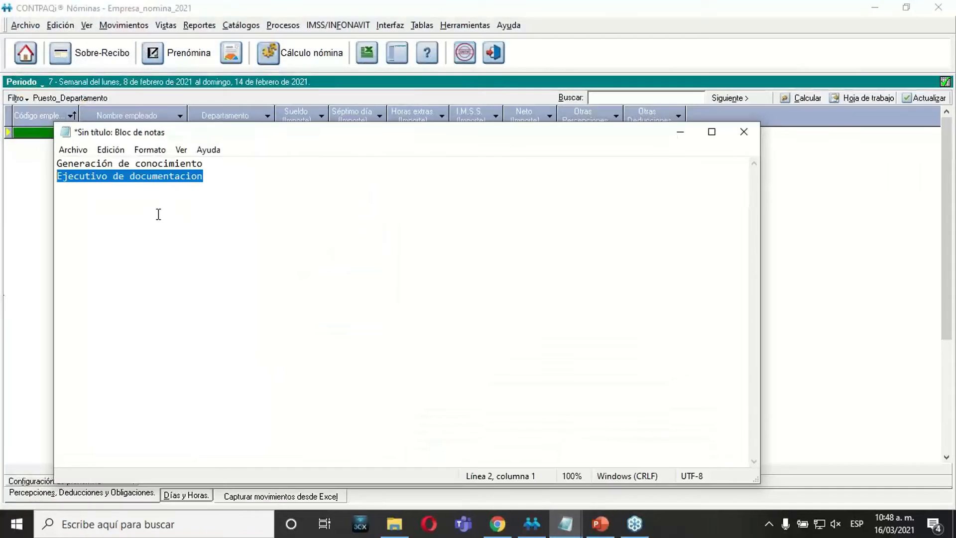
left_click(209, 179)
left_click_drag(209, 178, 26, 183)
key("ctrl+c")
left_click(680, 132)
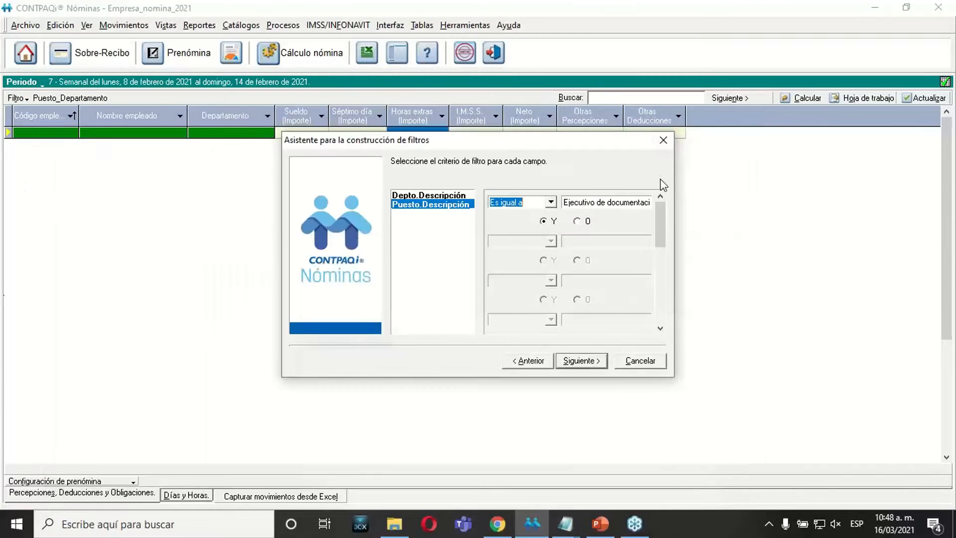
left_click(563, 201)
key("Delete")
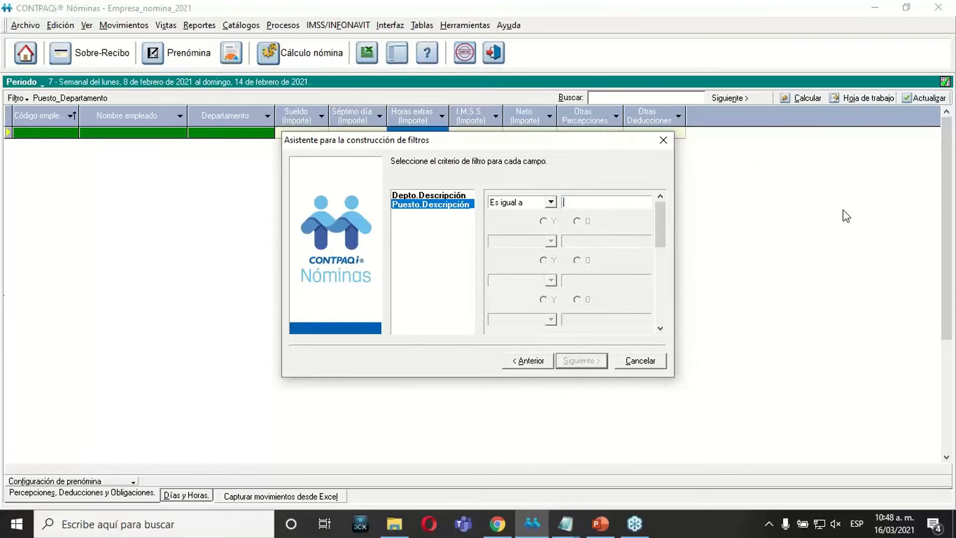
key("ctrl+v")
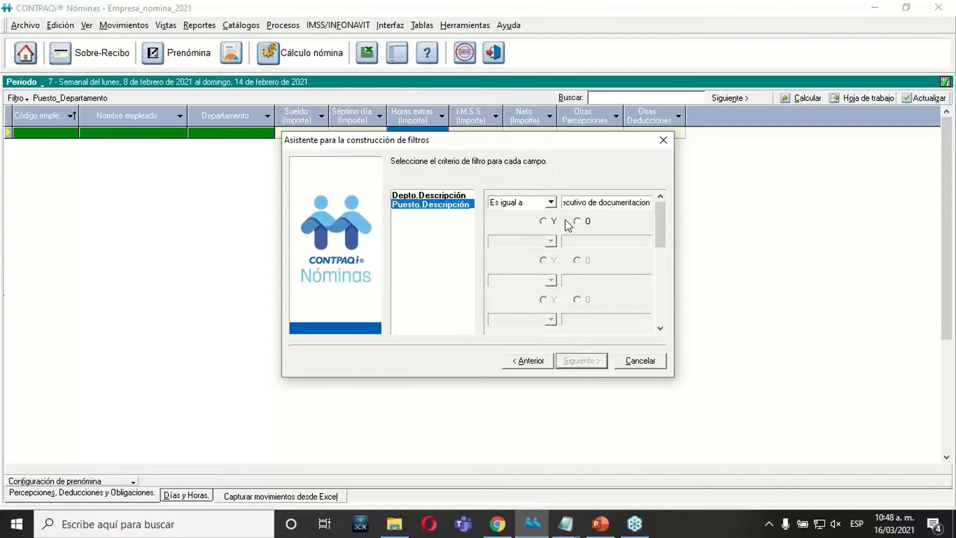
left_click(543, 222)
Review both field criteria and save the filter as Puesto_Departamento, replacing the existing one
left_click(444, 202)
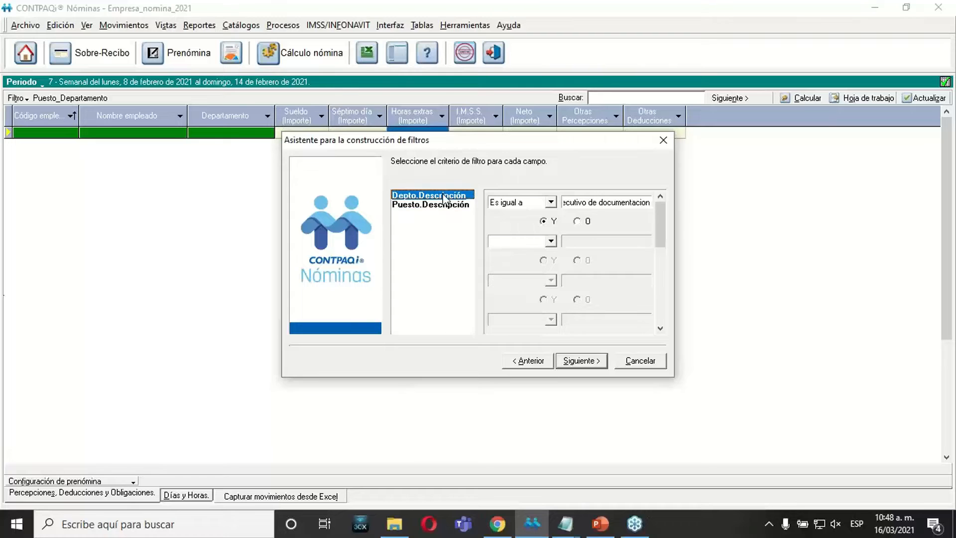
left_click(452, 197)
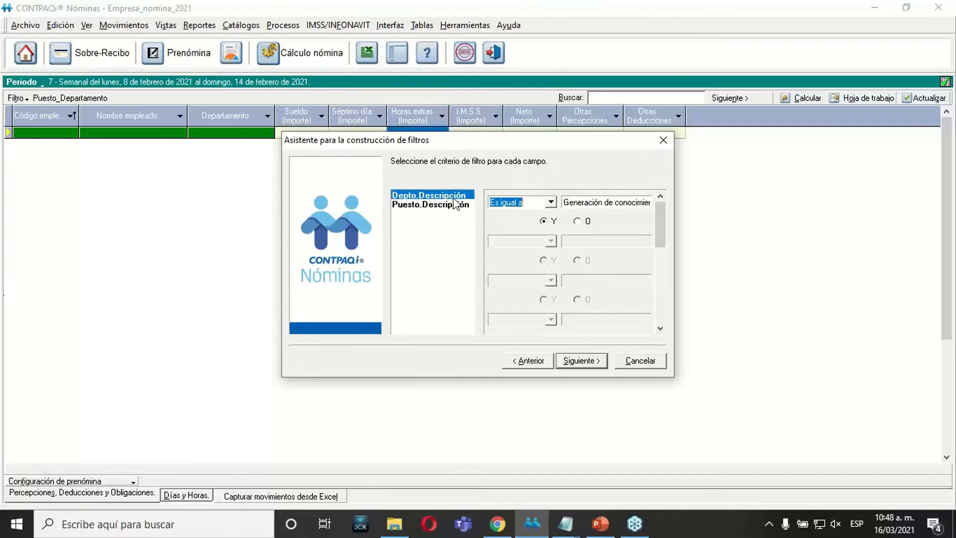
key("Tab")
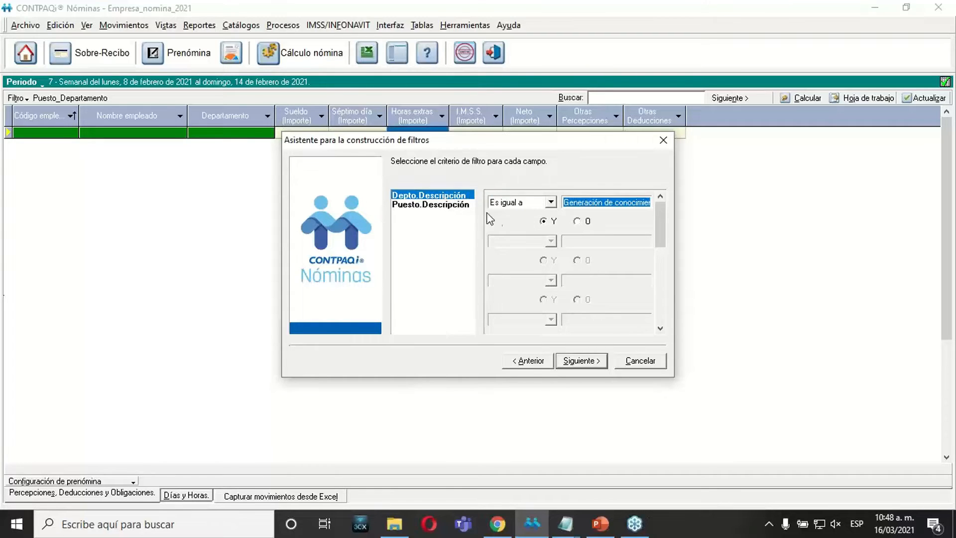
left_click(449, 203)
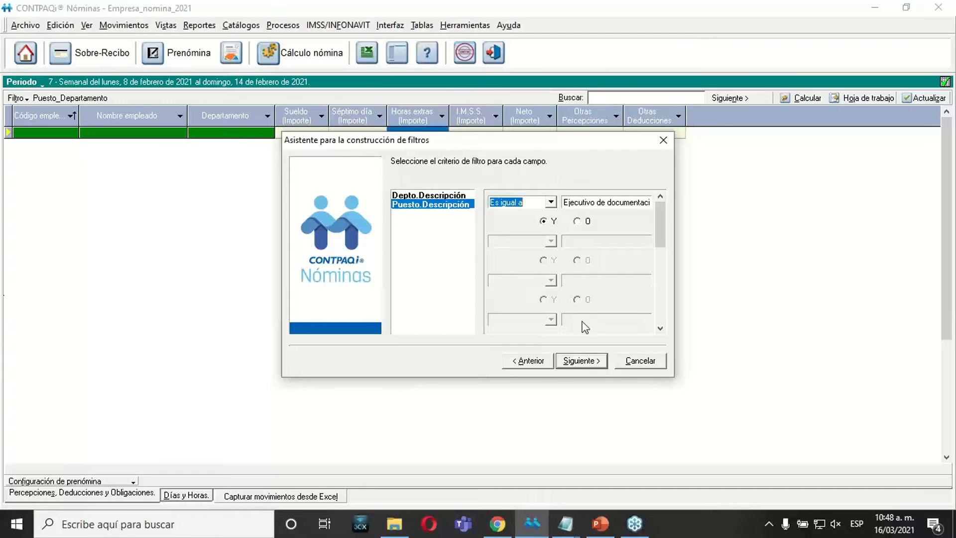
key("Tab")
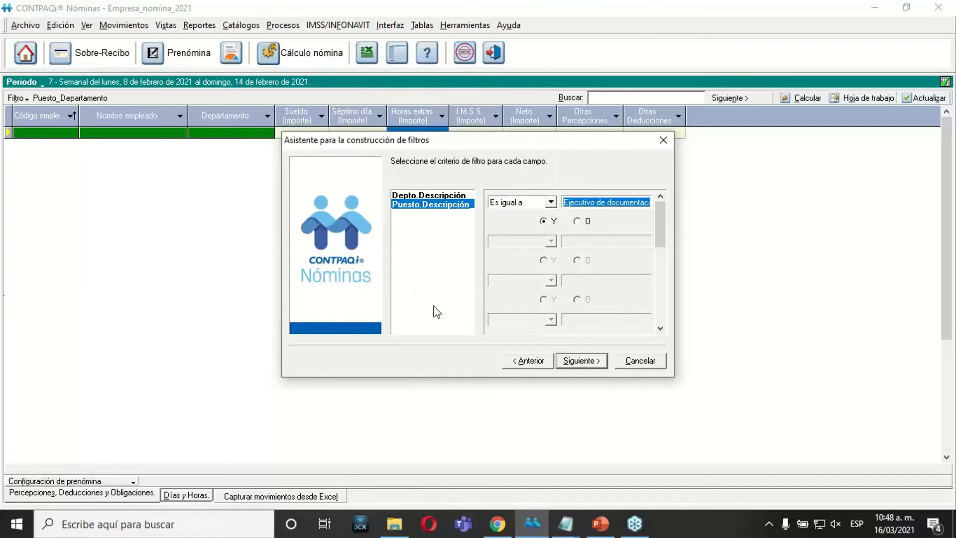
left_click(582, 363)
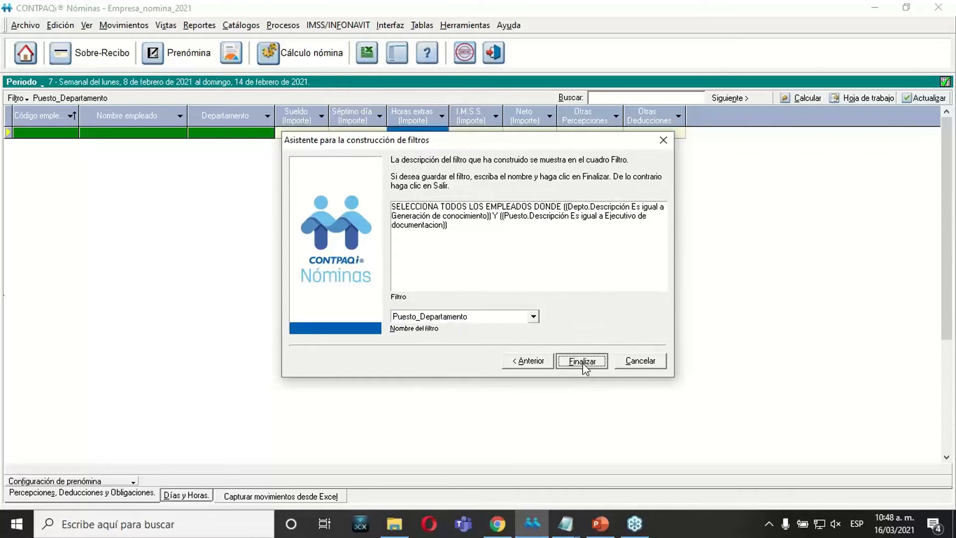
left_click(582, 361)
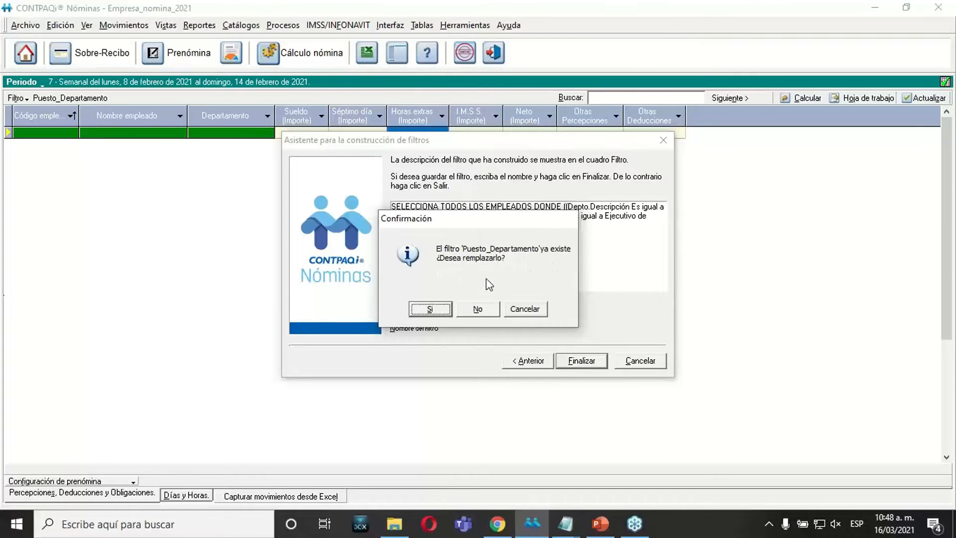
left_click(432, 310)
Apply the custom filter Puesto_Departamento to the prenómina
left_click(23, 98)
mouse_move(96, 143)
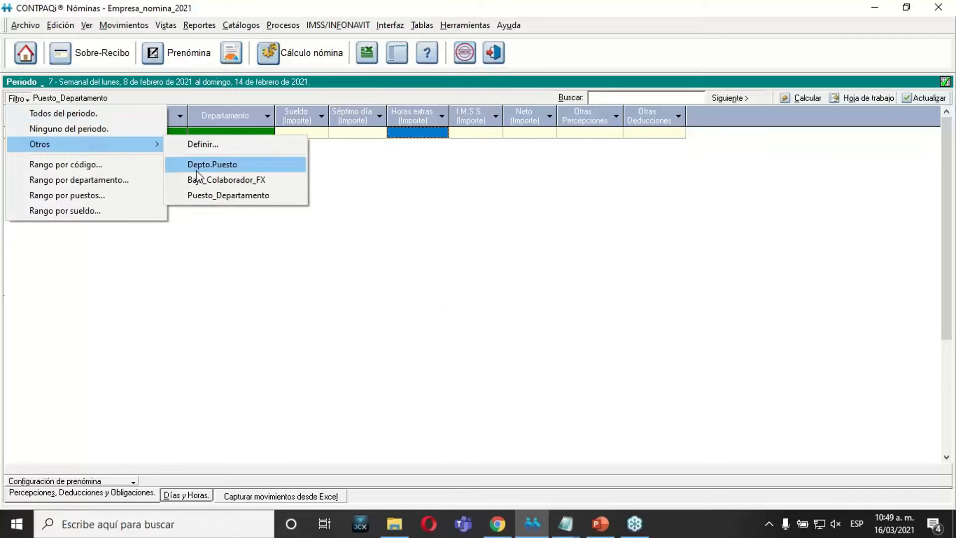
left_click(206, 196)
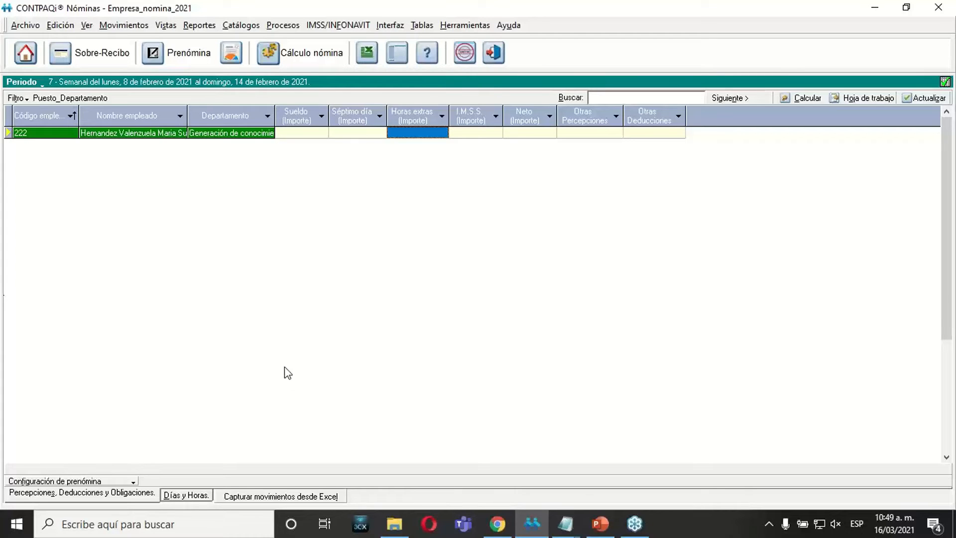
Switch to the PowerPoint presentation and view slide 17, "Captura de movimientos desde Excel"
left_click(595, 524)
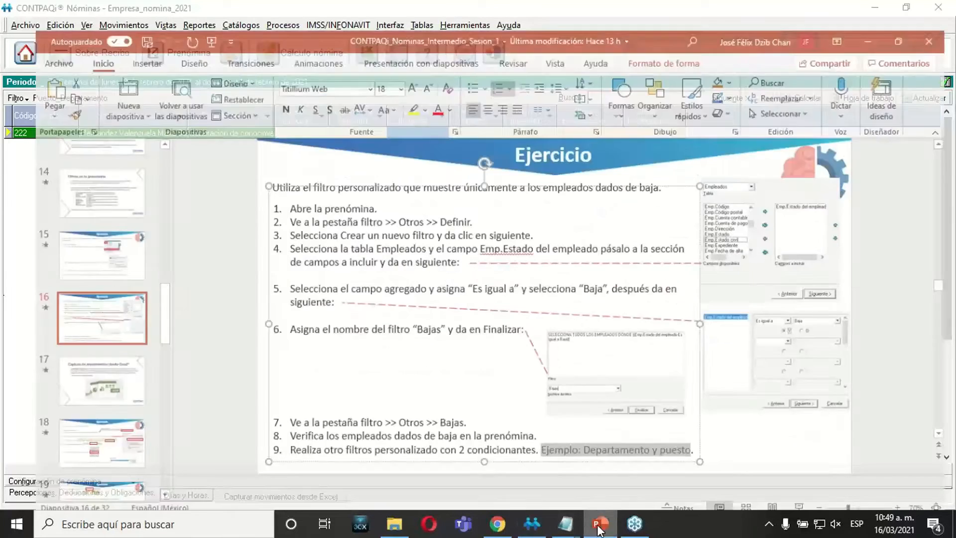
left_click(60, 372)
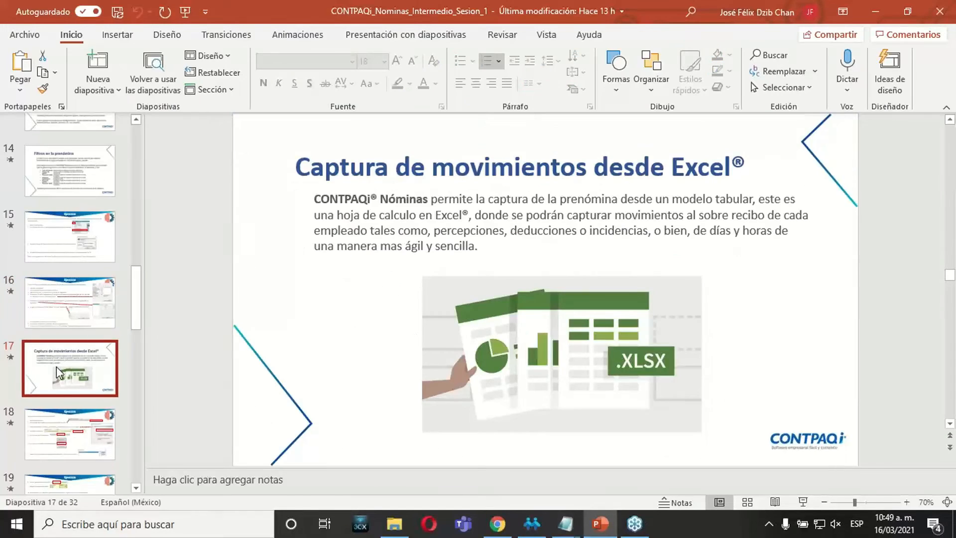
left_click(131, 317)
key("Down")
left_click_drag(133, 316, 135, 324)
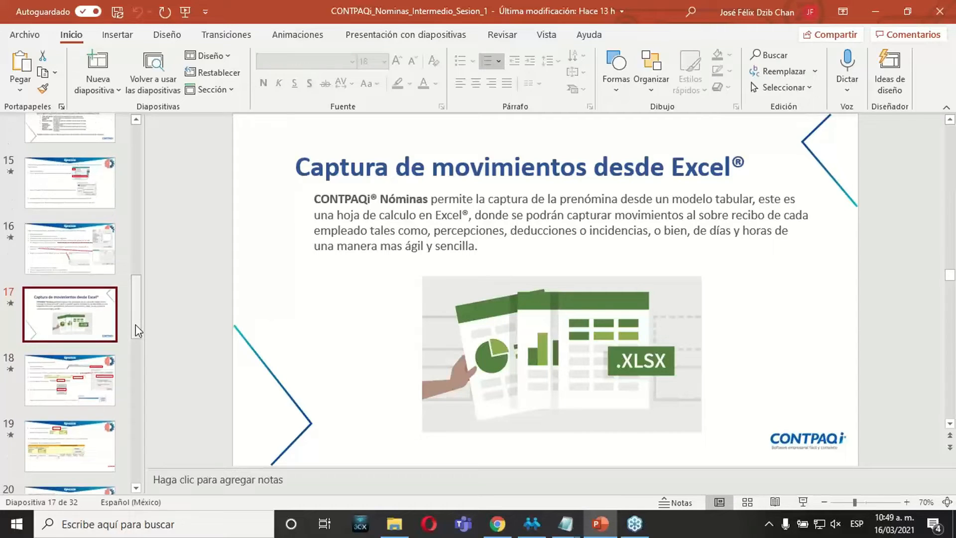
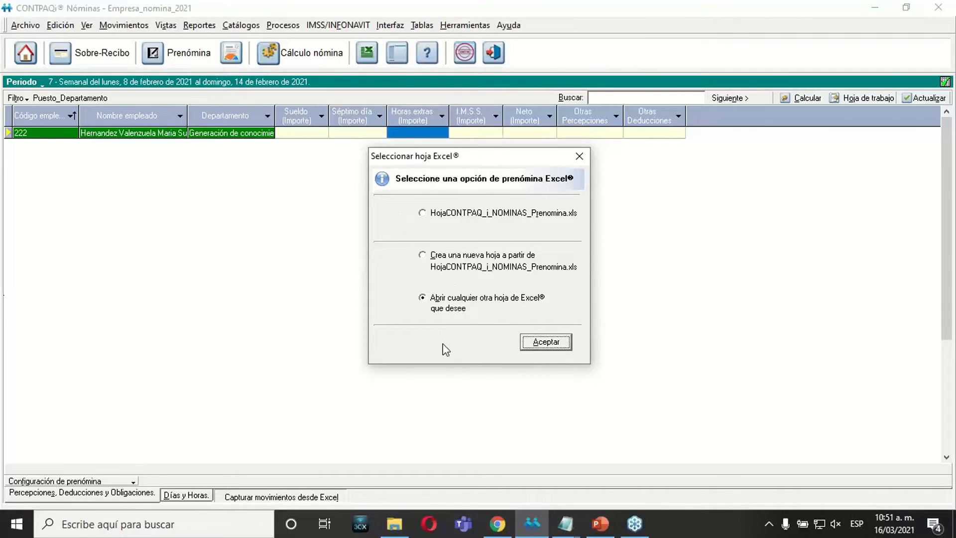
Review the prenómina Excel options and open the sheet HojaCONTPAQ_i_NOMINAS_Prenomina.xls
left_click(434, 215)
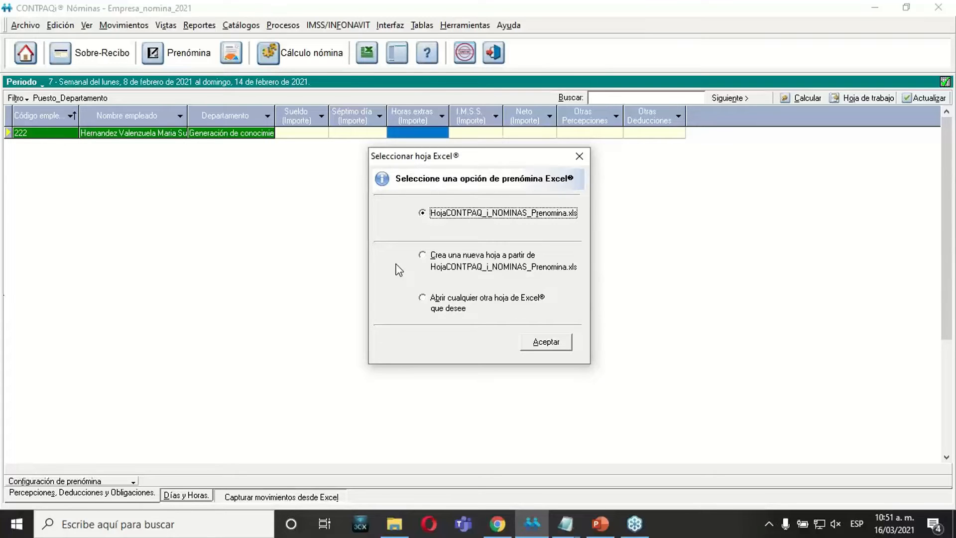
left_click(436, 264)
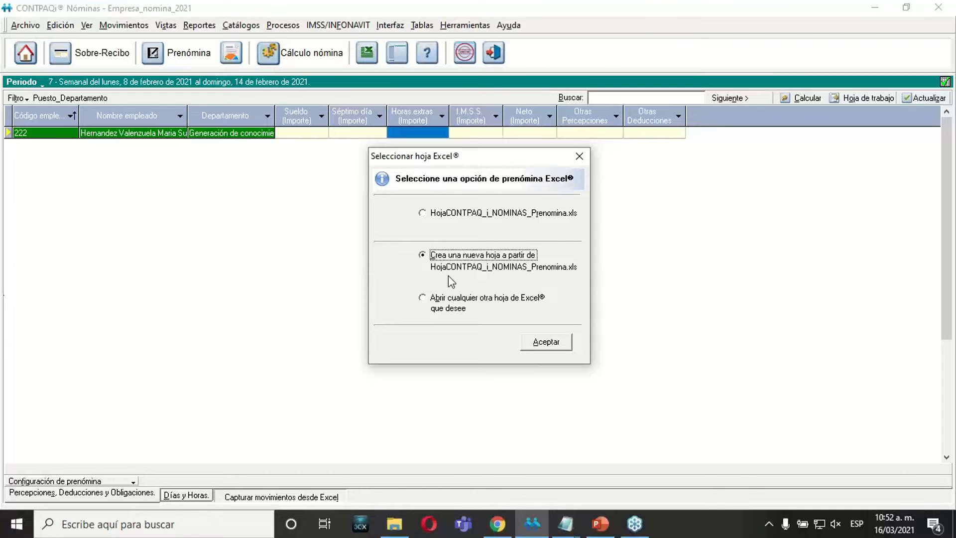
left_click(430, 298)
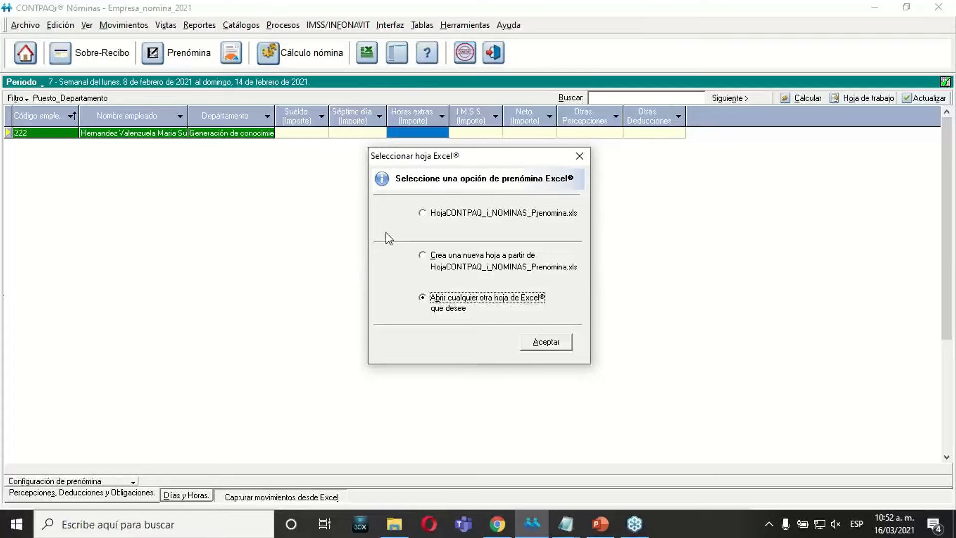
left_click(452, 217)
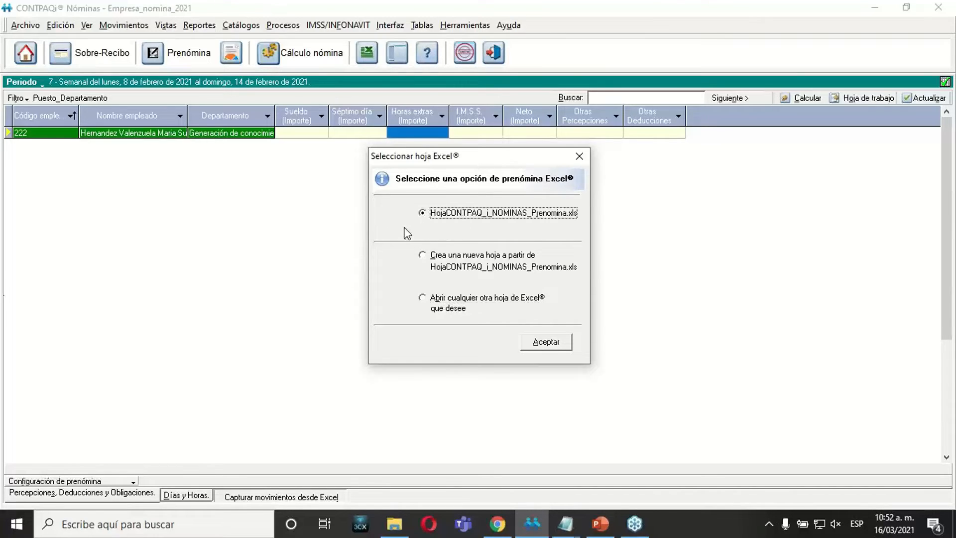
left_click(542, 343)
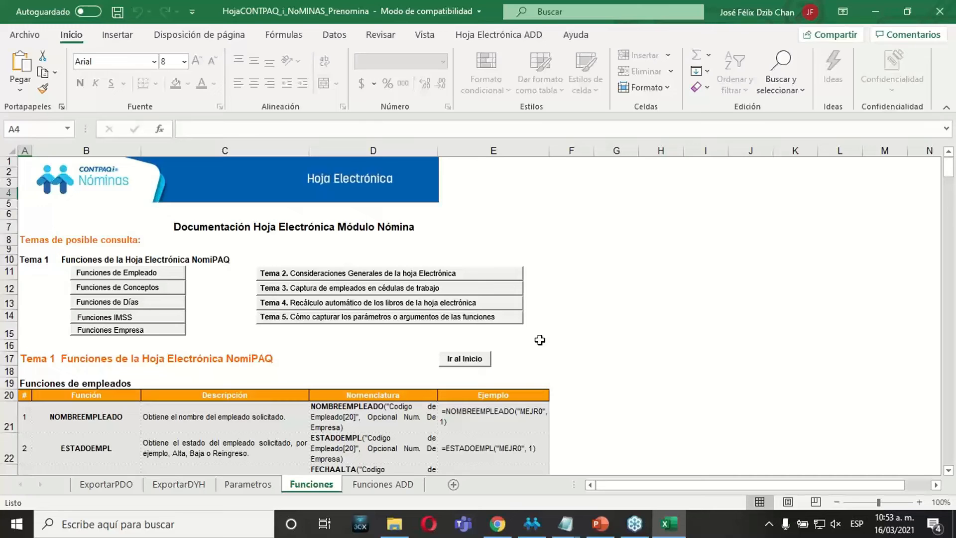
left_click(684, 383)
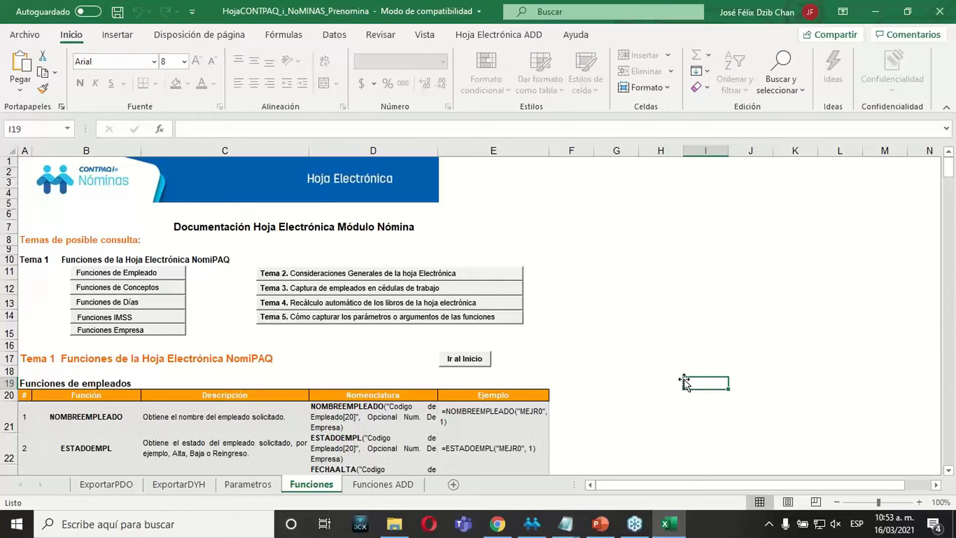
On the Parametros sheet, insert the company Empresa_nomina_2021 into the company list after checking the active company in CONTPAQi Nóminas
left_click(264, 486)
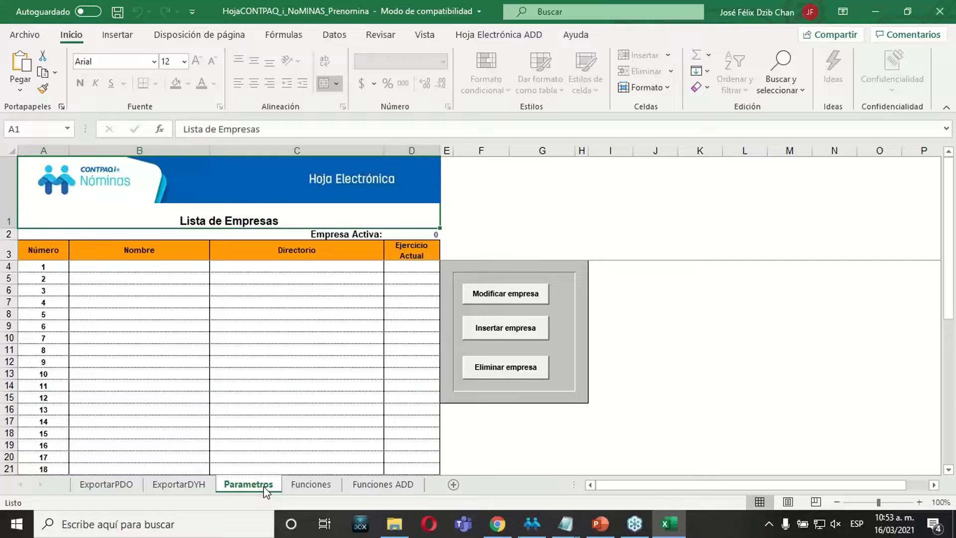
left_click(508, 339)
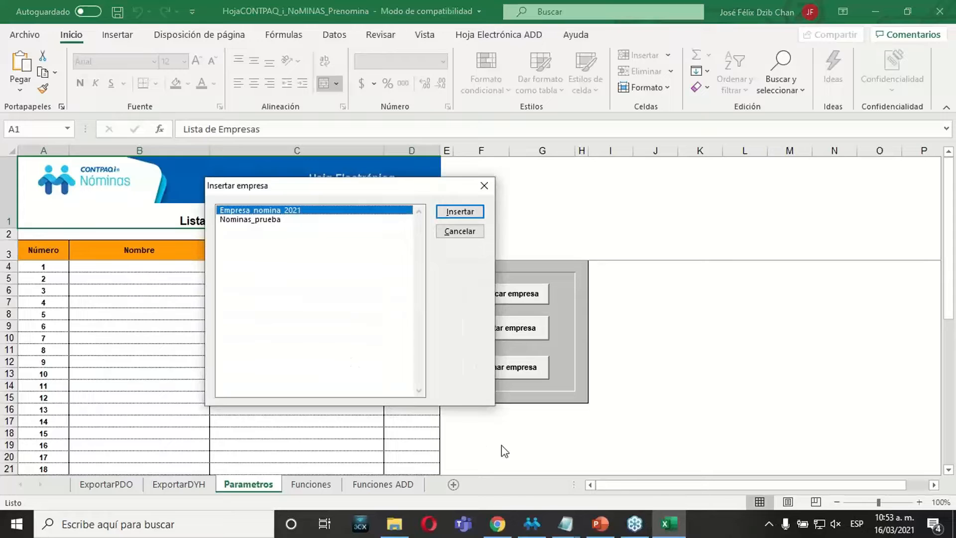
left_click(532, 524)
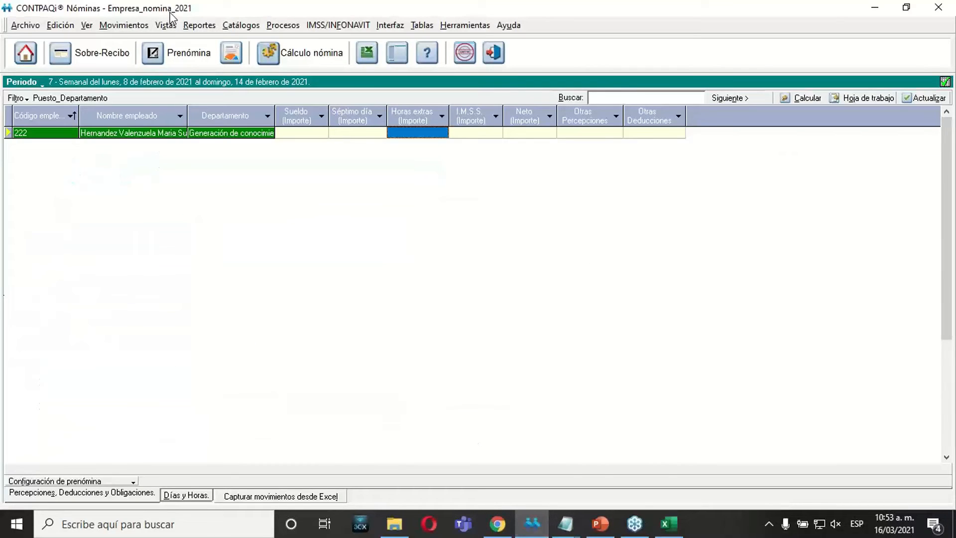
left_click(497, 522)
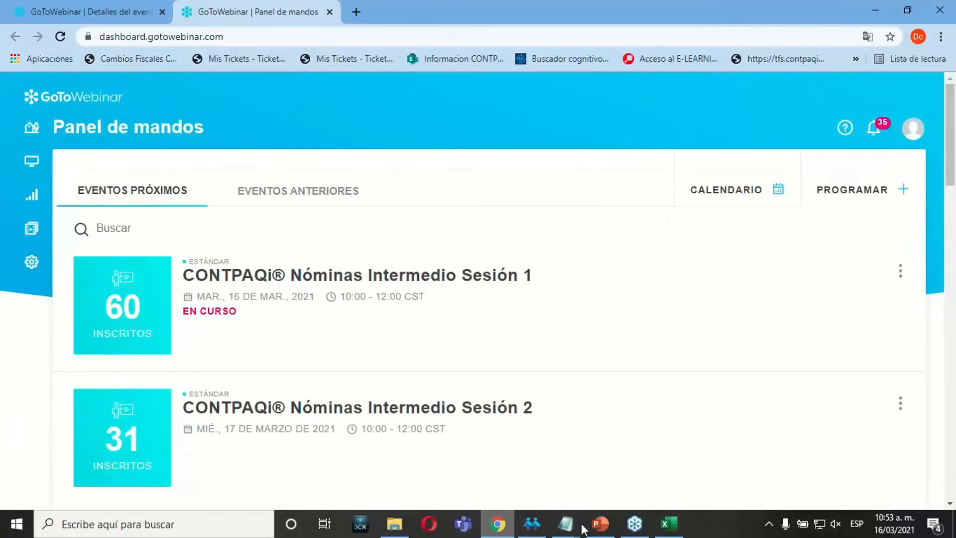
left_click(669, 523)
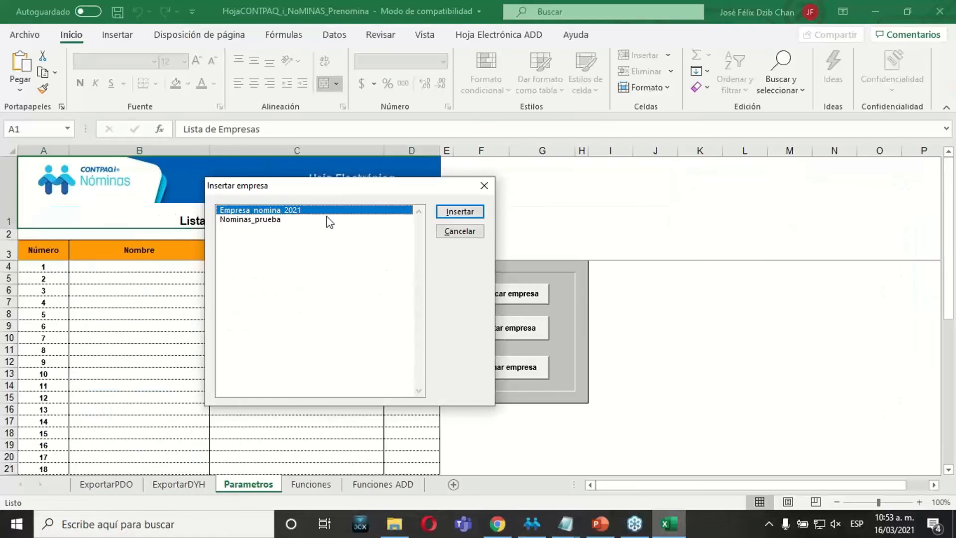
double_click(286, 215)
left_click(455, 233)
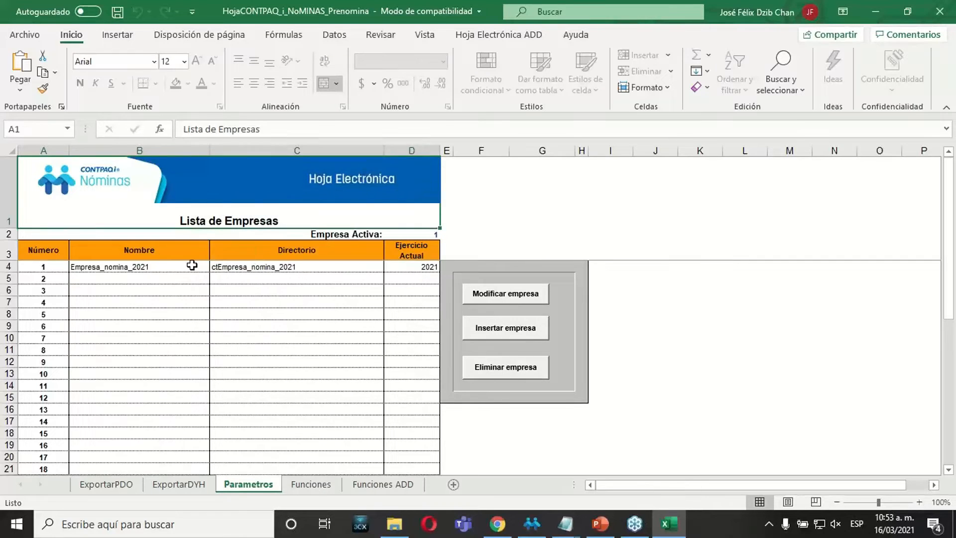
left_click(192, 264)
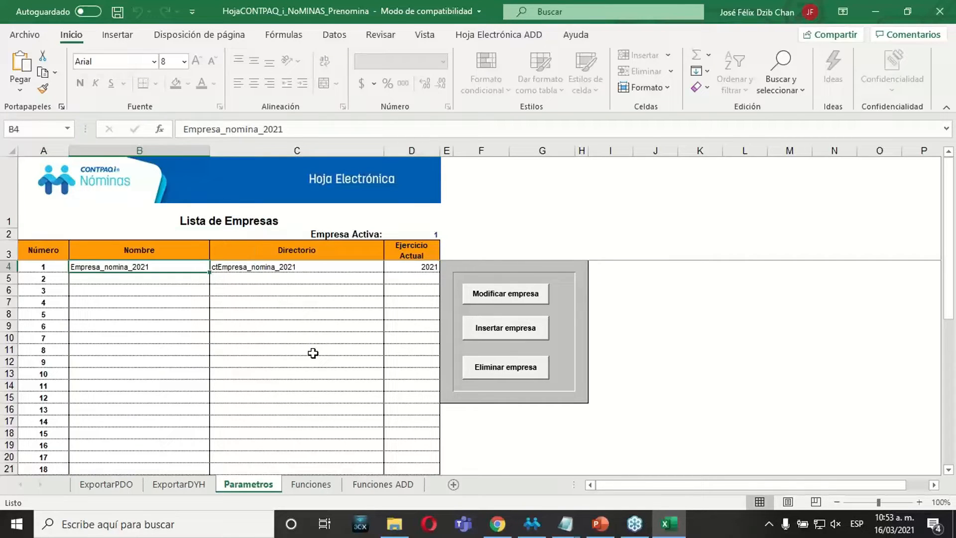
key("Left")
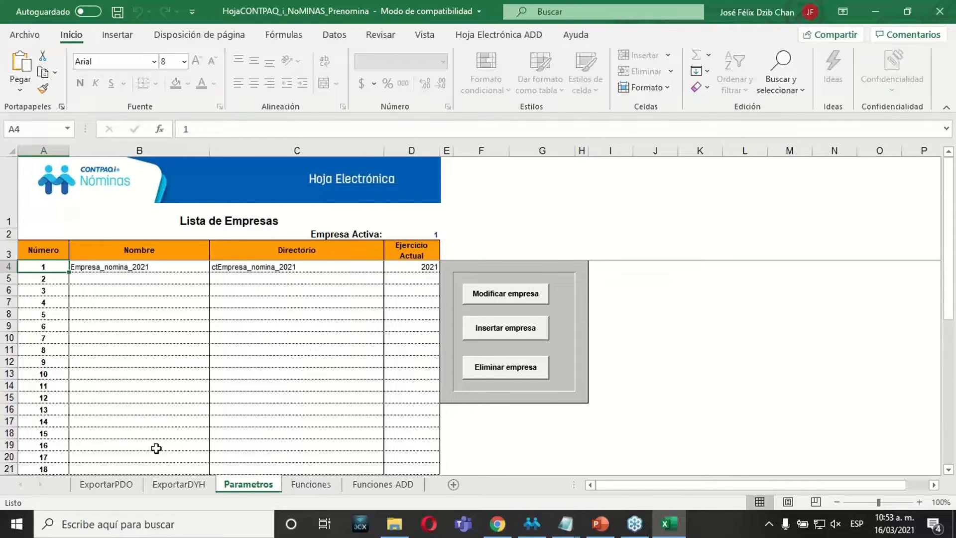
On the ExportarPDO sheet, set Tipo Periodo to Semanal
left_click(124, 488)
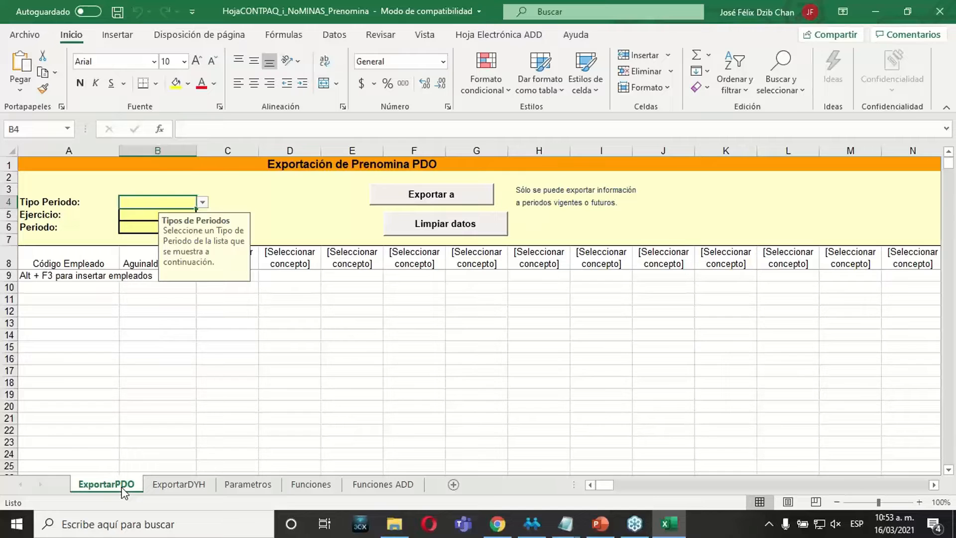
left_click(94, 335)
left_click(149, 202)
left_click(135, 215)
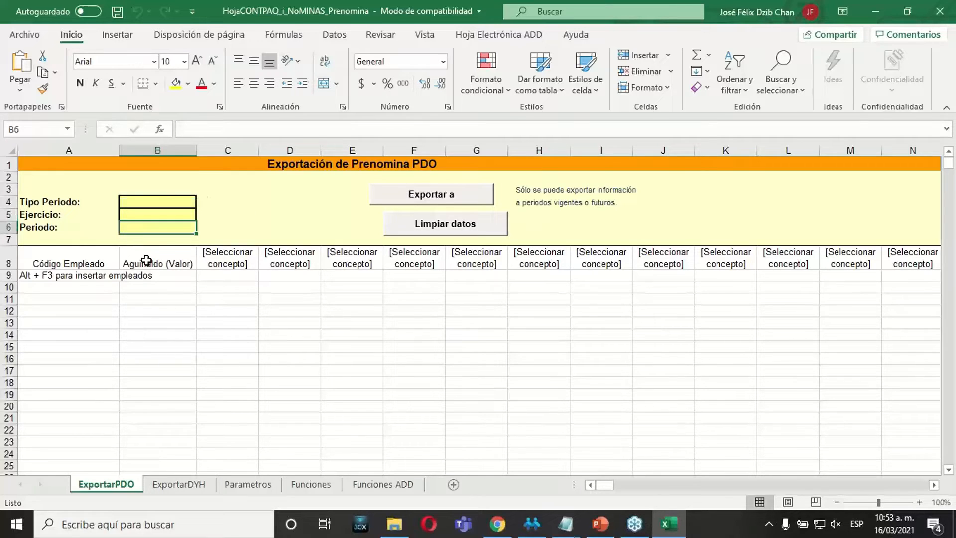
left_click(134, 201)
left_click(202, 201)
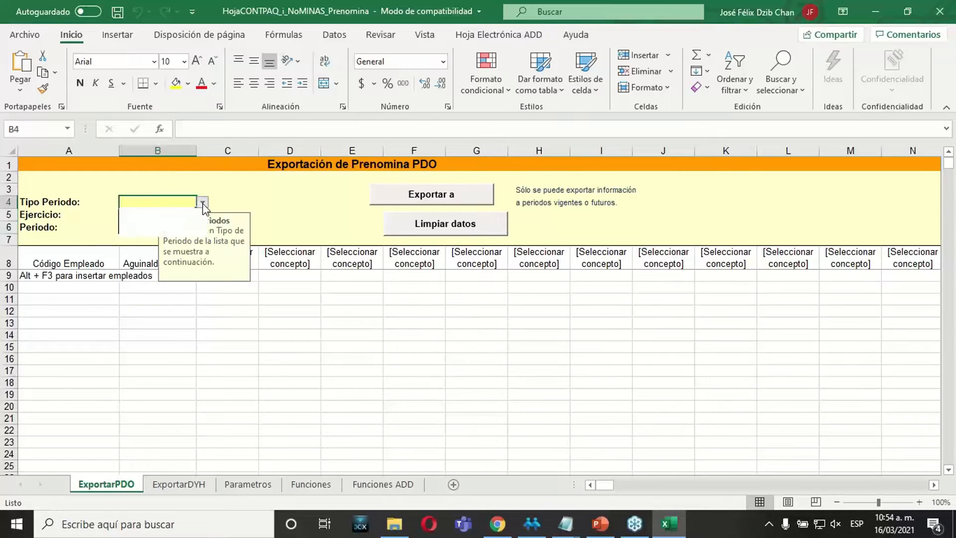
left_click(137, 232)
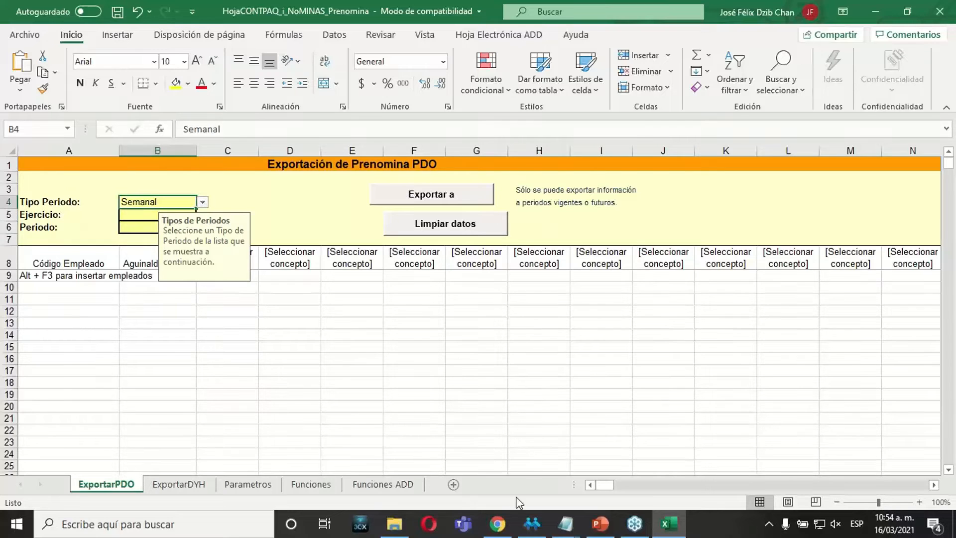
Check the working period in CONTPAQi Nóminas, and set Ejercicio to 2021 on the ExportarPDO sheet in Excel
left_click(541, 528)
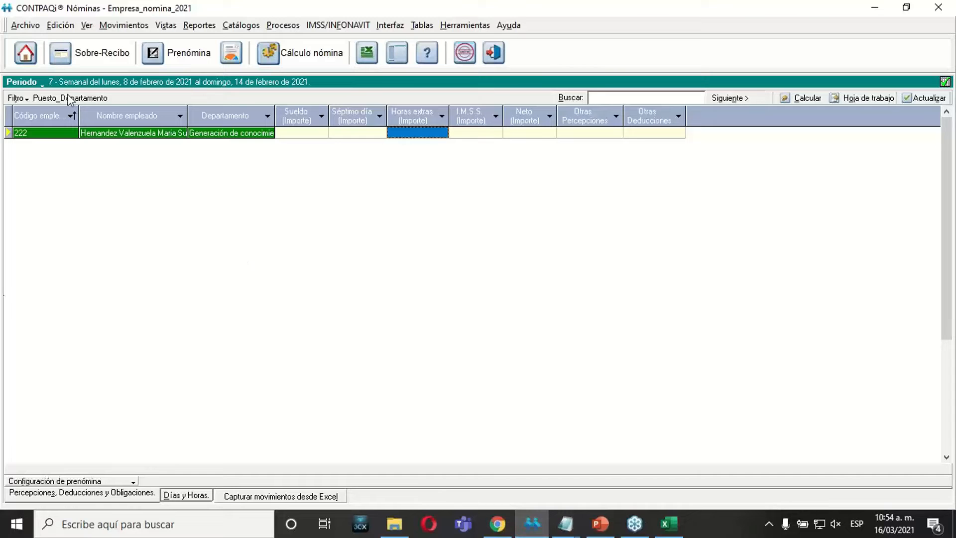
left_click(531, 523)
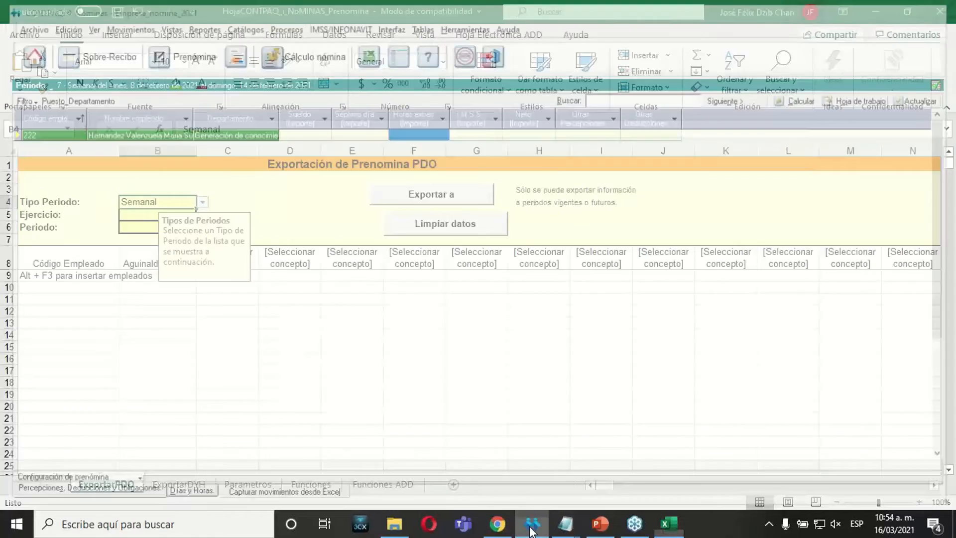
double_click(153, 214)
type("2021")
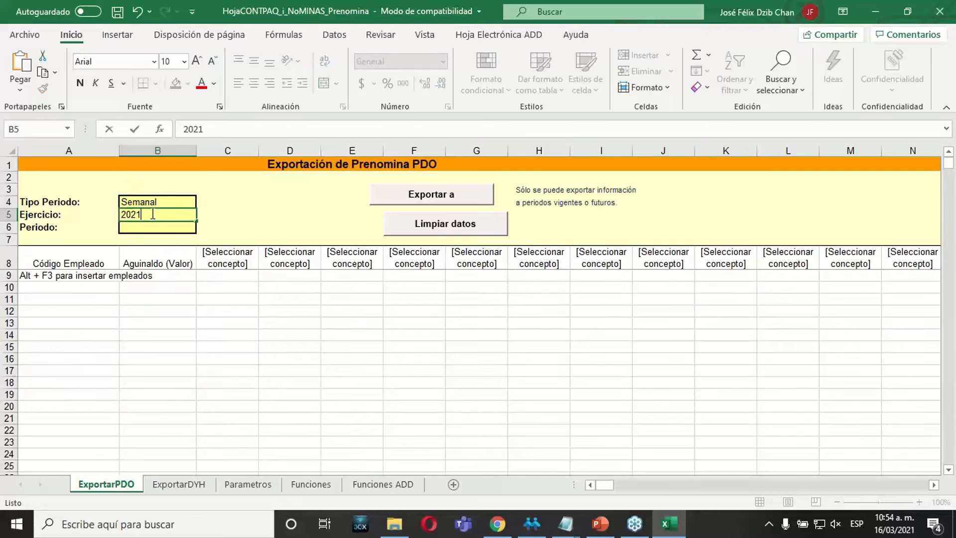
key("Return")
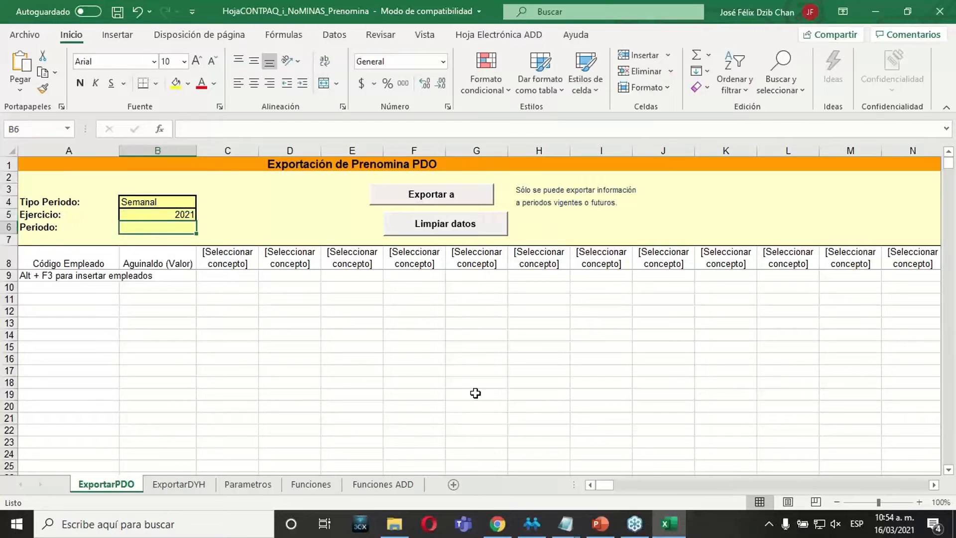
Check the current period number in CONTPAQi Nóminas and the sheet's export note, and set Periodo to 7 in Excel
left_click(532, 525)
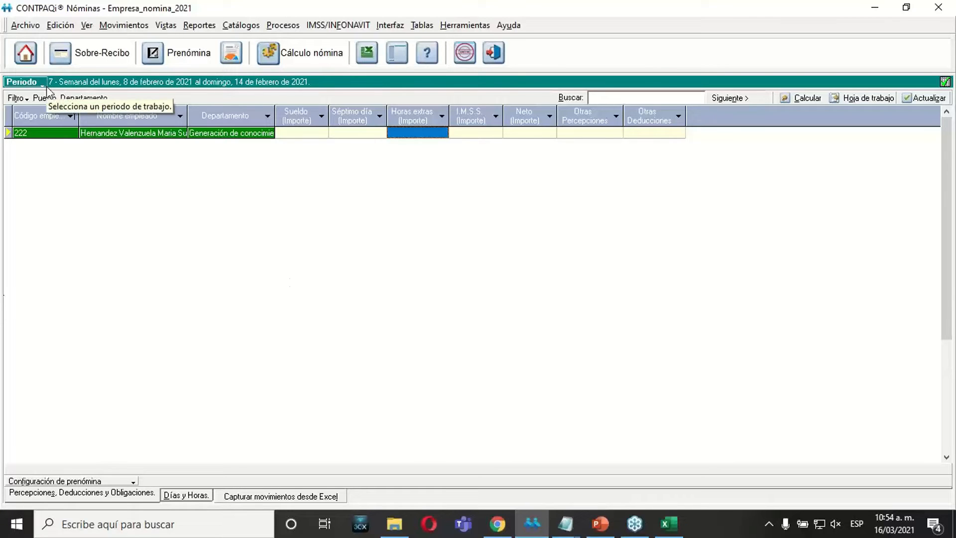
left_click(531, 526)
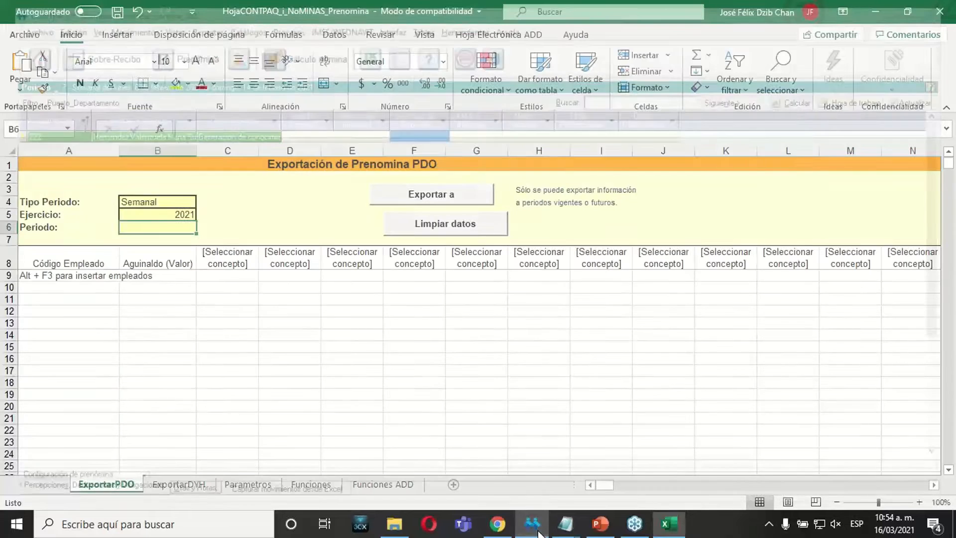
left_click(538, 192)
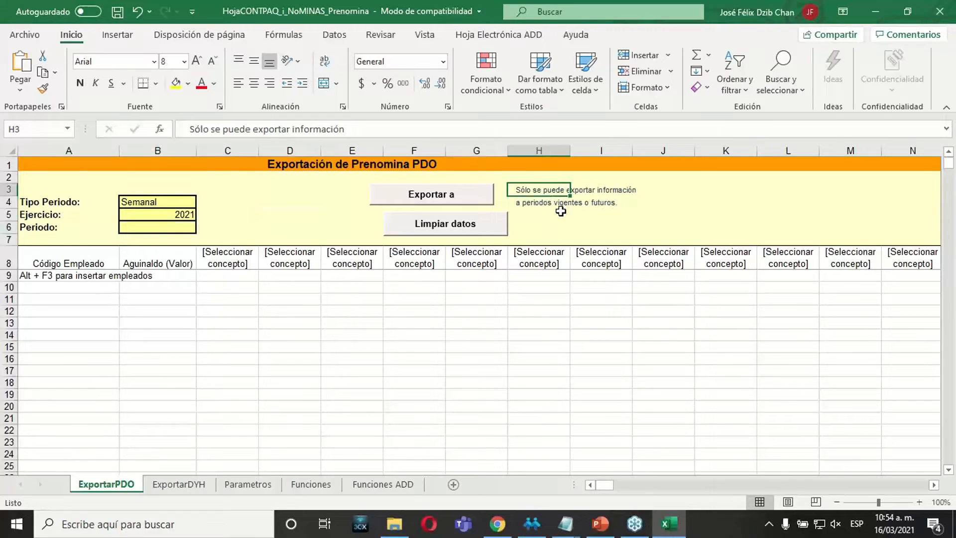
left_click(542, 212)
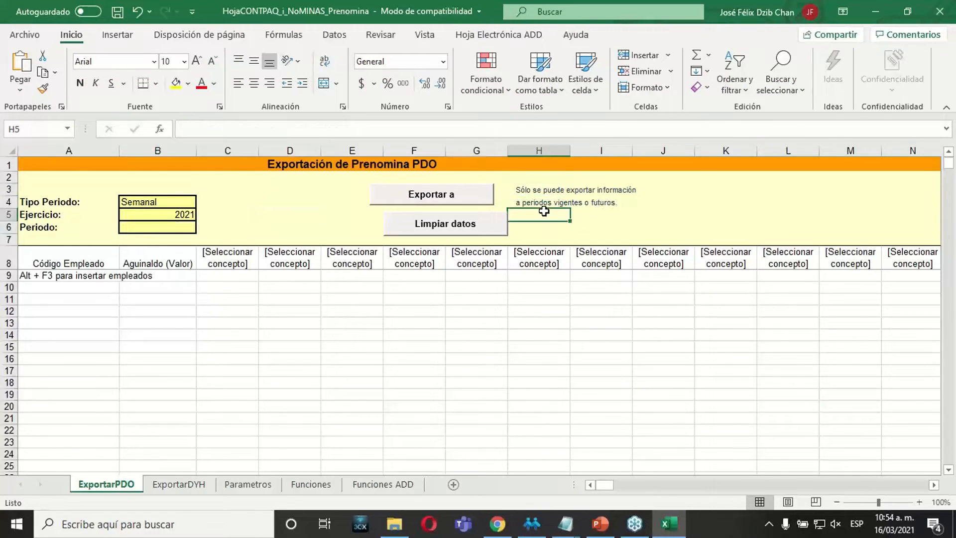
left_click(595, 202)
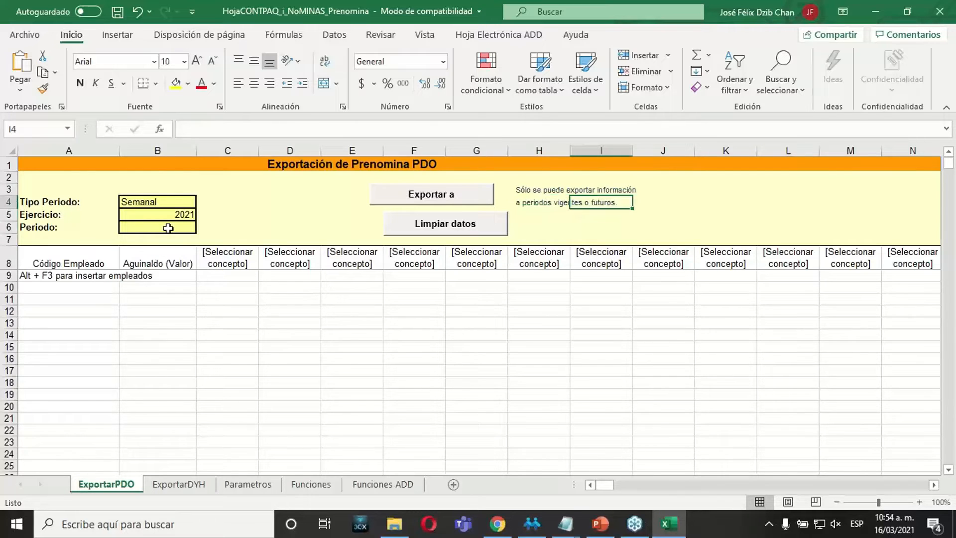
left_click(169, 227)
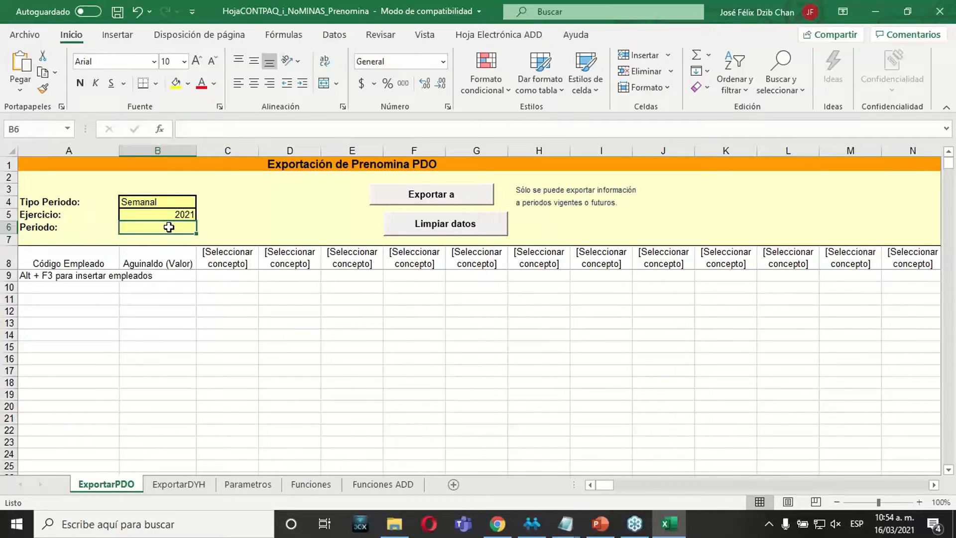
type("7")
key("Return")
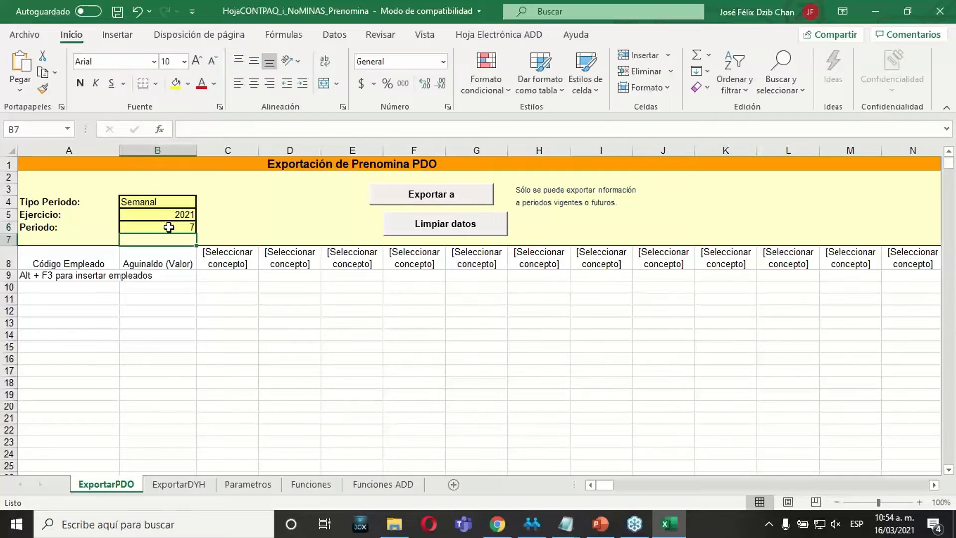
left_click(446, 398)
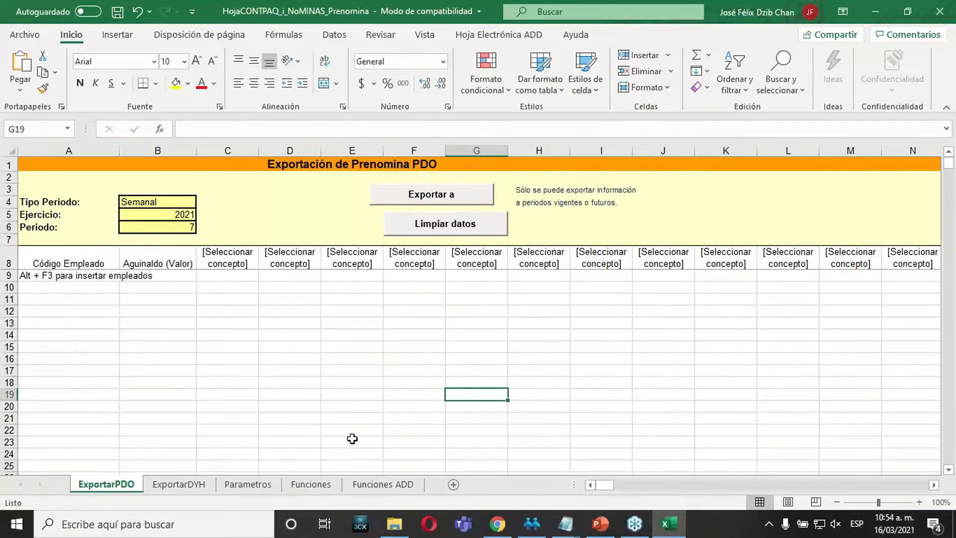
left_click(84, 297)
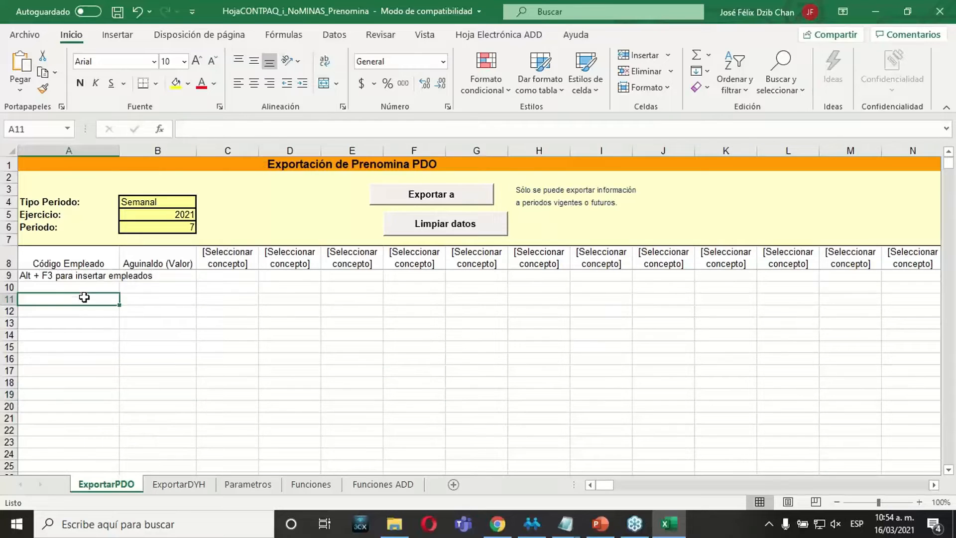
left_click_drag(89, 279, 90, 354)
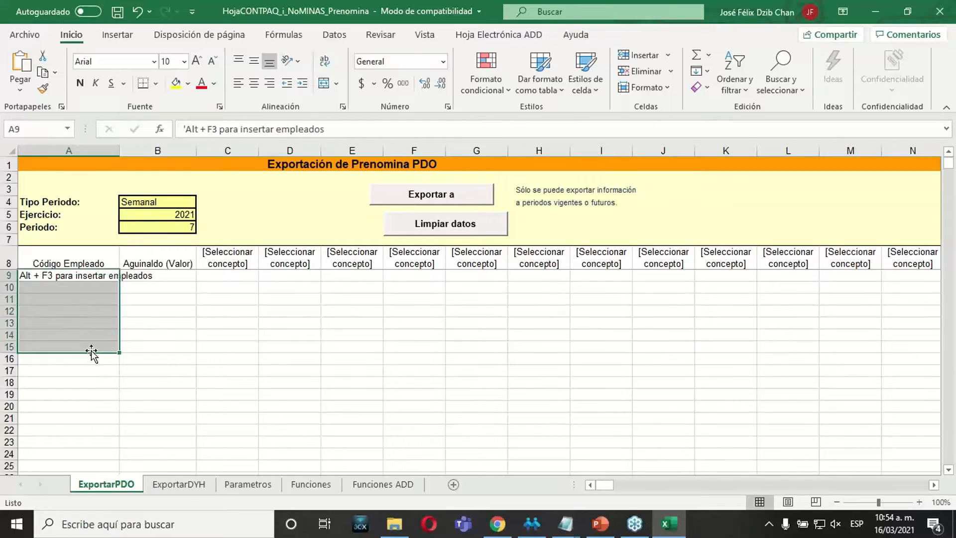
left_click(706, 370)
key("Up")
key("Up")
key("Up")
key("Up")
key("Up")
key("Up")
key("Up")
key("Up")
key("Up")
key("Up")
key("Up")
key("Up")
key("Up")
key("Up")
key("Up")
key("Up")
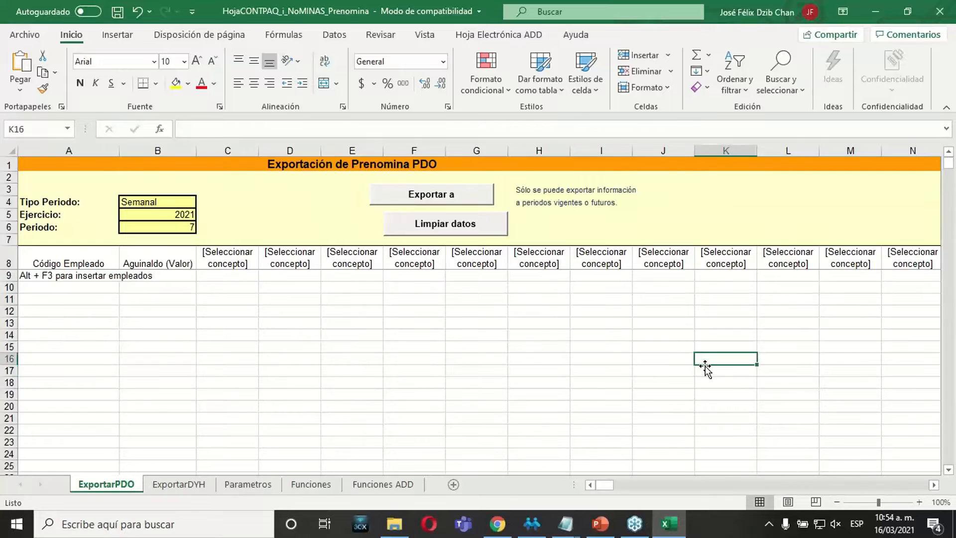
key("Left")
key("Left")
key("Left")
key("Left")
key("Left")
key("Left")
key("Left")
key("Left")
key("Left")
key("Left")
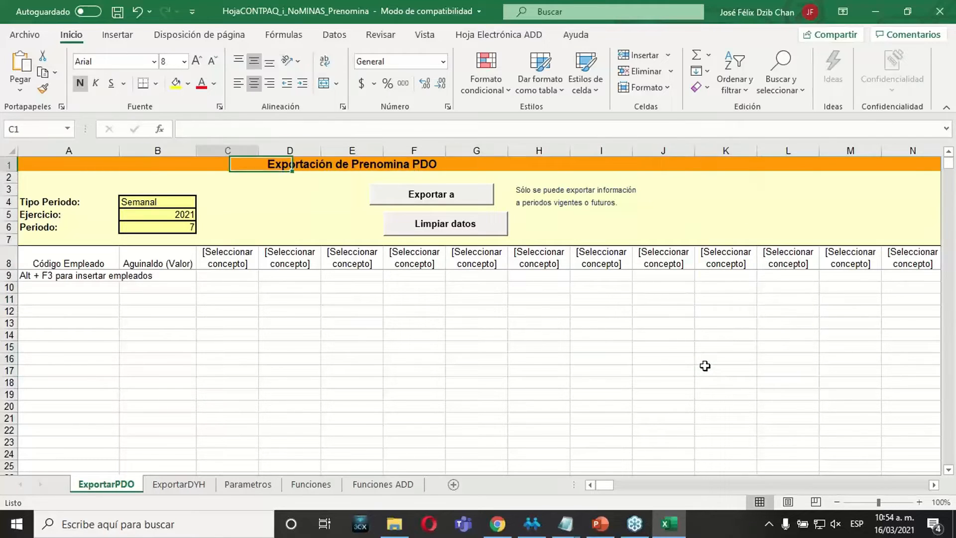
key("Down")
key("Down")
key("Down")
key("Down")
key("Down")
key("Down")
key("Down")
key("Down")
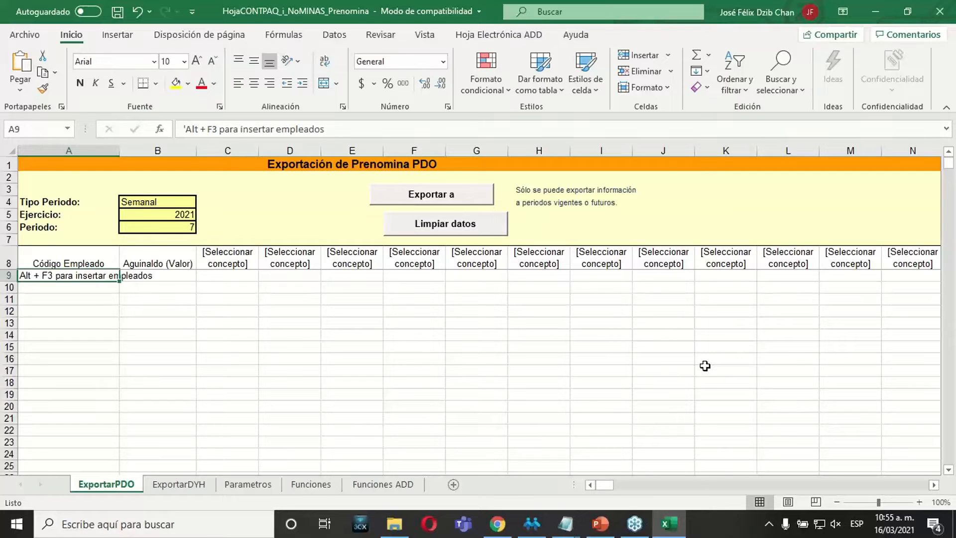
left_click(91, 306)
left_click_drag(80, 275, 65, 416)
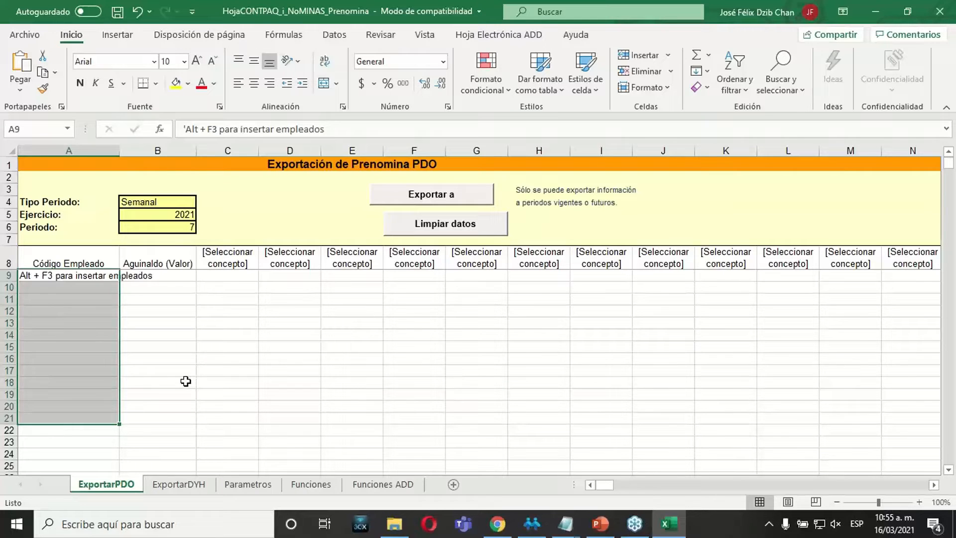
Try to call up the employee list from cell D16, outside the Código Empleado column, and dismiss the notice
left_click(265, 363)
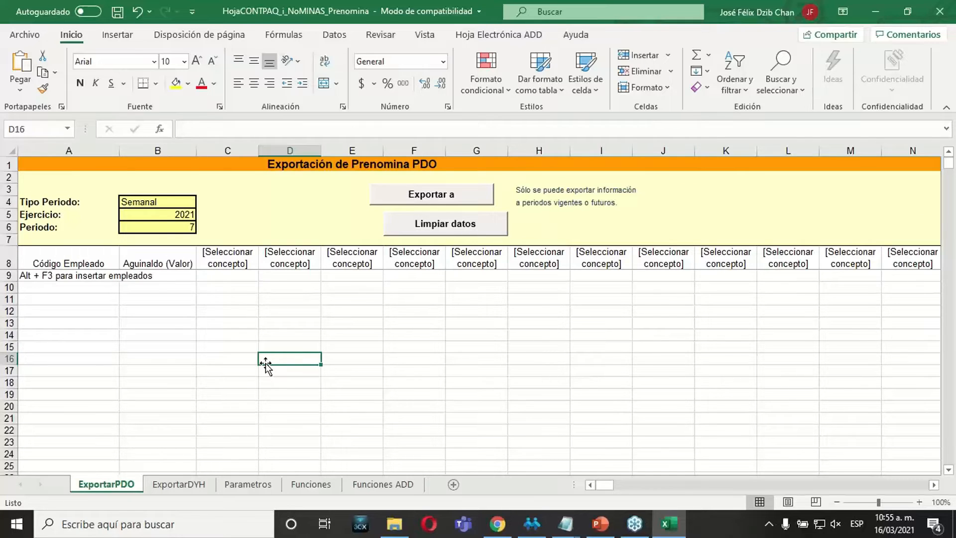
key("alt")
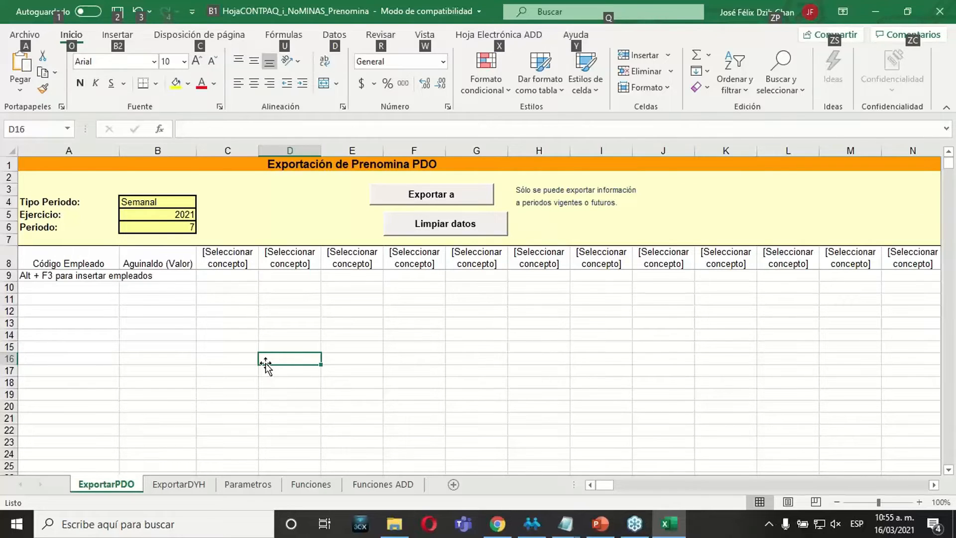
key("alt+F3")
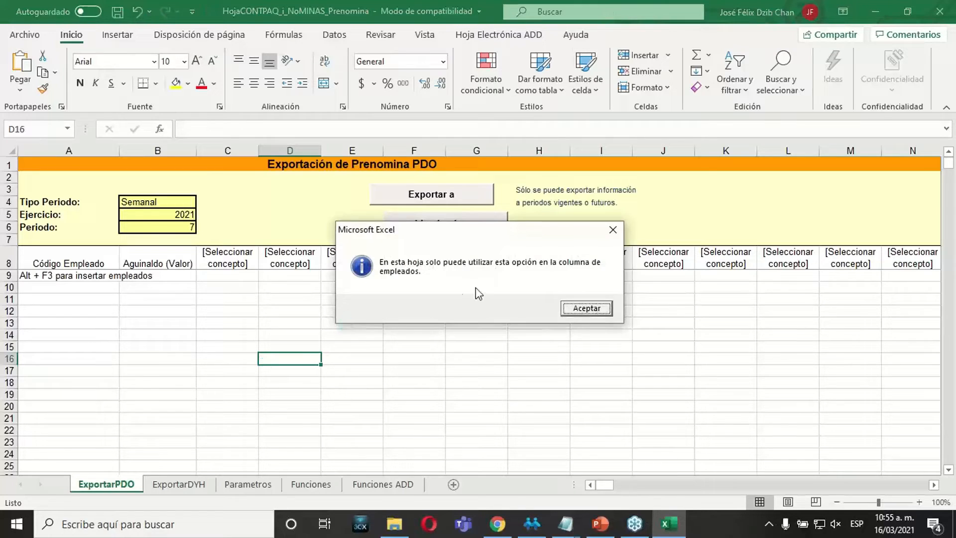
left_click(569, 312)
Try to insert employees from the employee list at cell A9 of the Código Empleado column, and end the halted macro
left_click(51, 277)
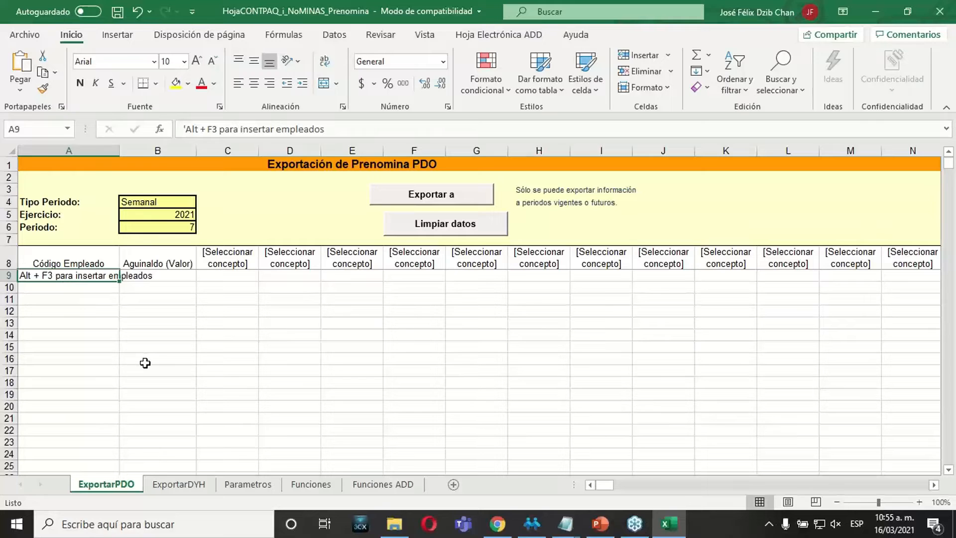
key("alt+F3")
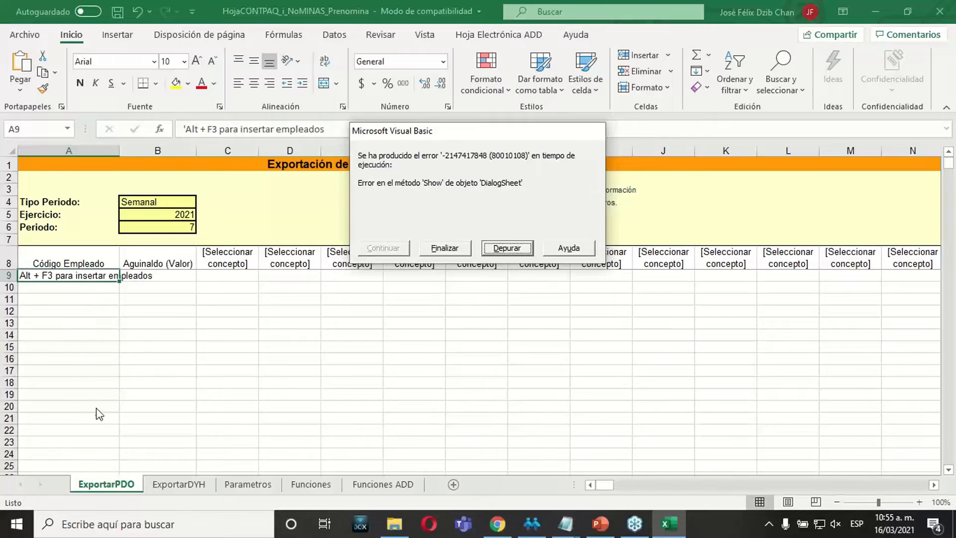
left_click(442, 249)
left_click(403, 312)
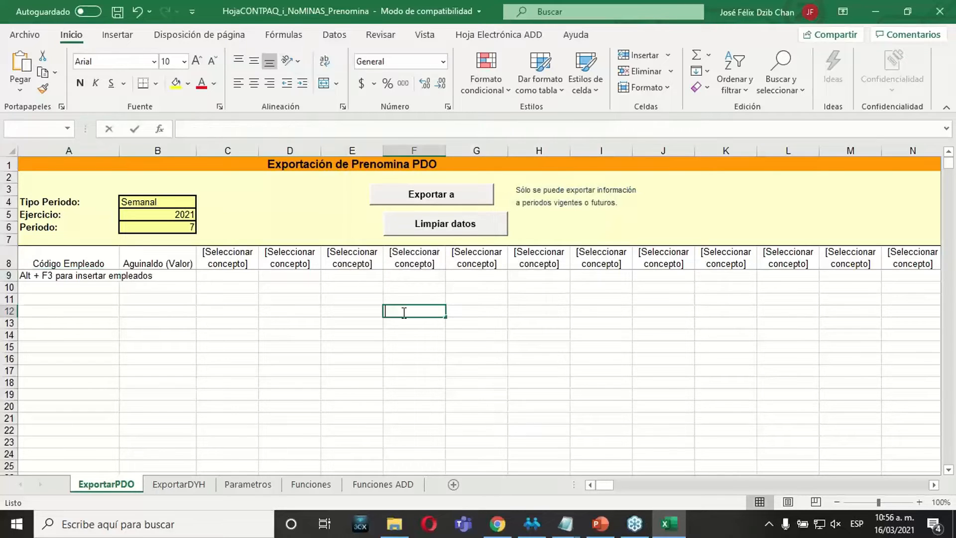
Open the saved e-mail notice about the Microsoft Office update from the Documentos folder and go to its body text
left_click(396, 531)
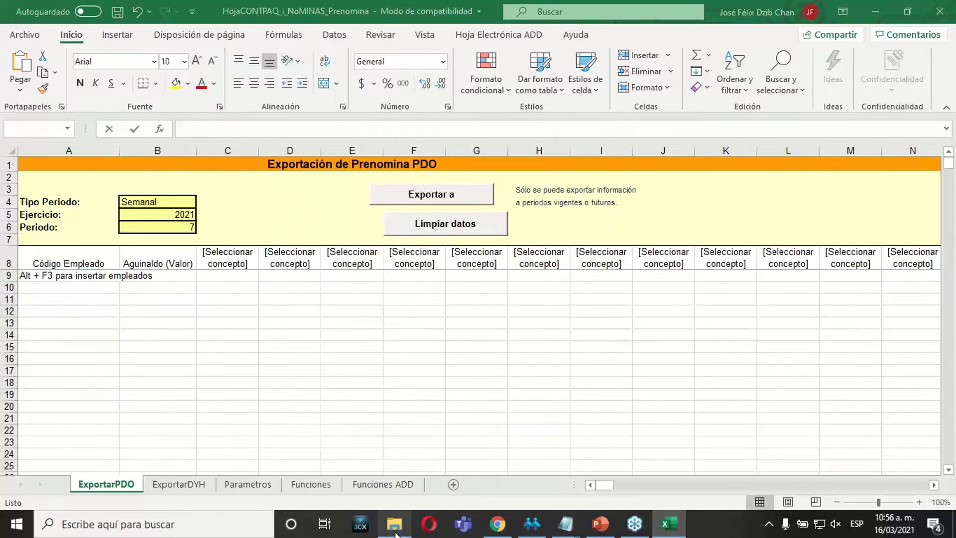
left_click(54, 135)
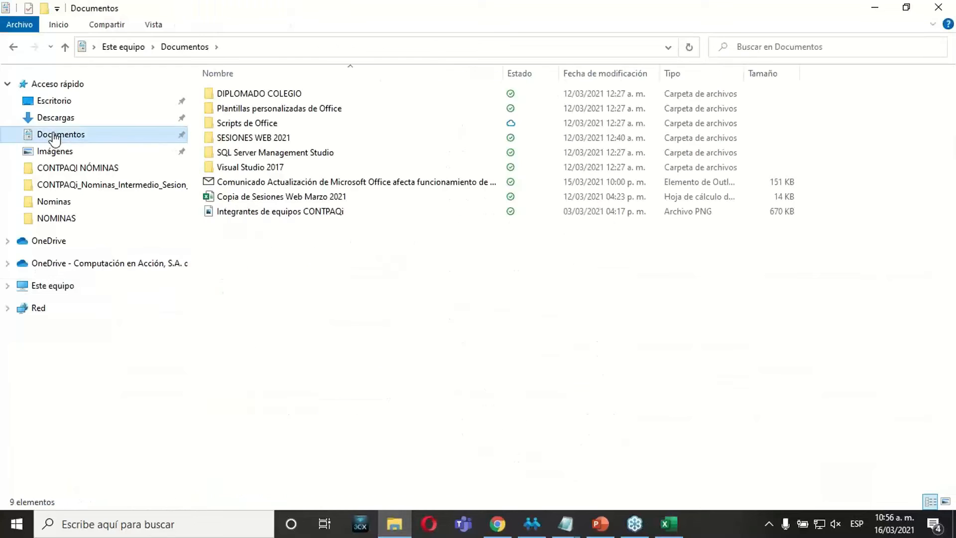
left_click(276, 183)
double_click(275, 181)
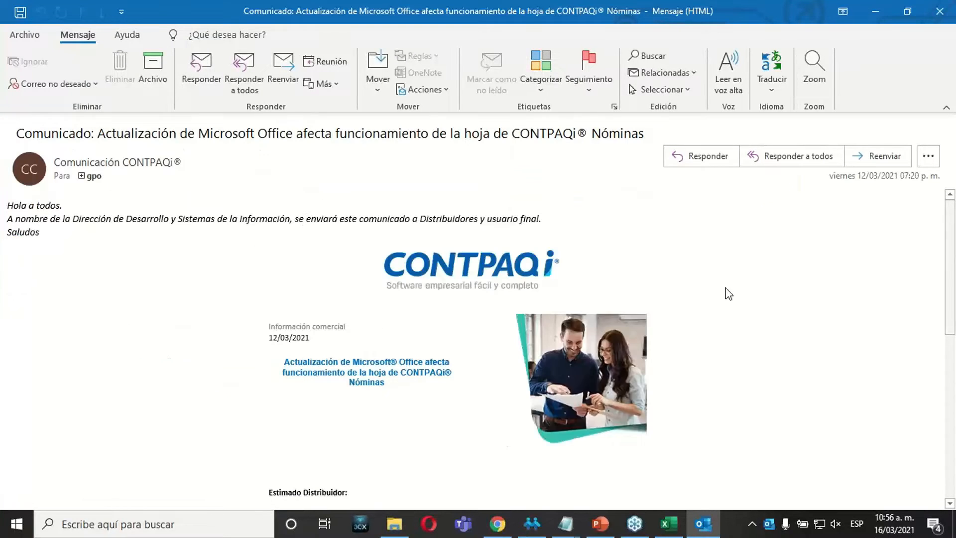
left_click_drag(949, 271, 951, 389)
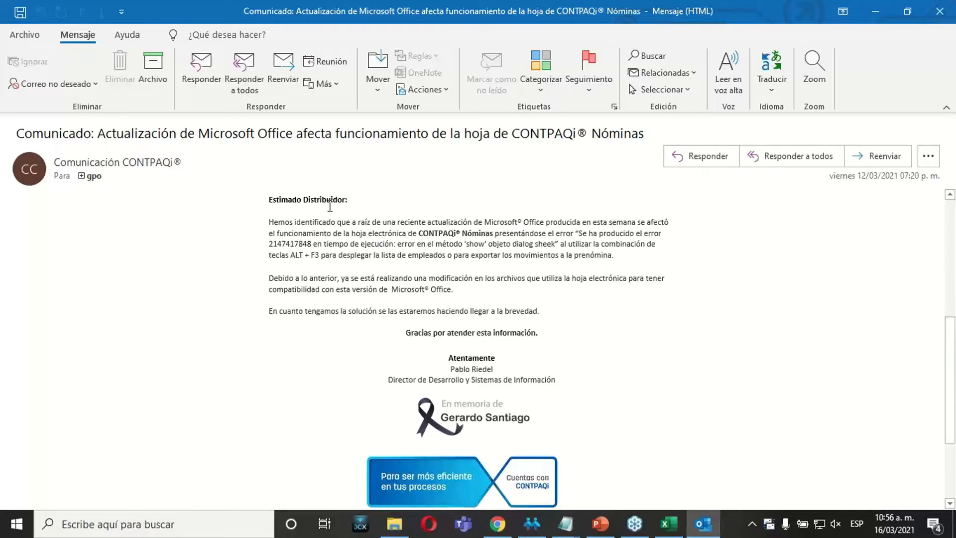
Read the notice's paragraphs on the employee list error and the planned compatibility fix, close the message and return to Excel
left_click(266, 226)
left_click(397, 232)
left_click_drag(579, 233, 570, 249)
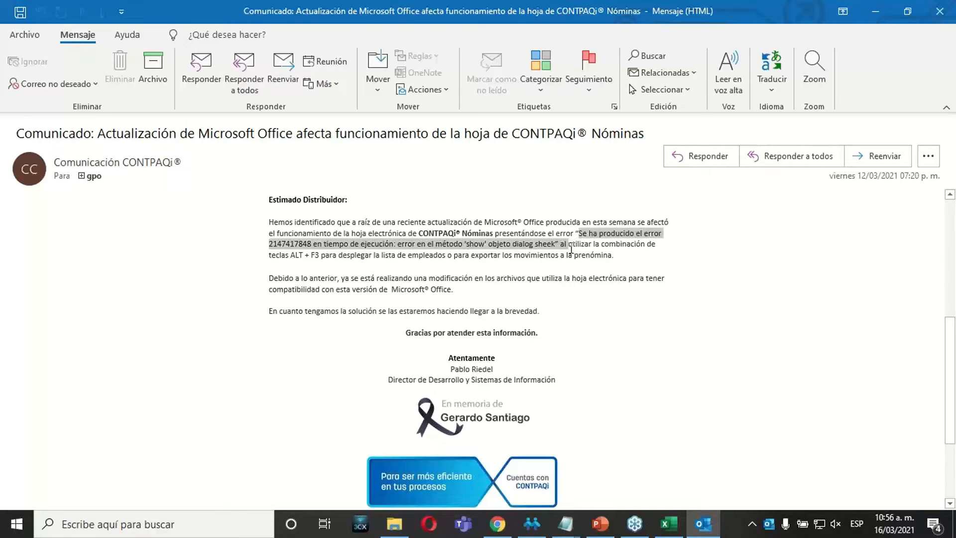
left_click(511, 278)
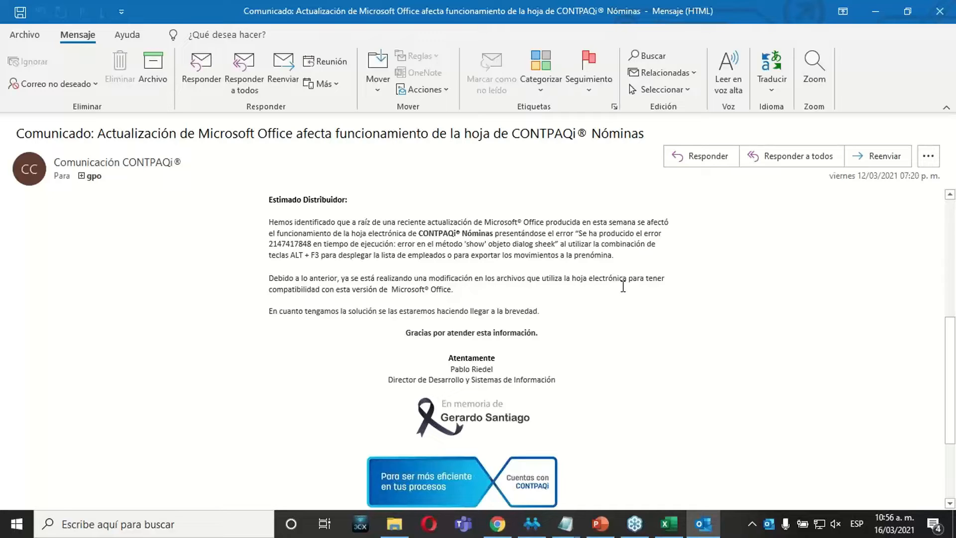
left_click(263, 290)
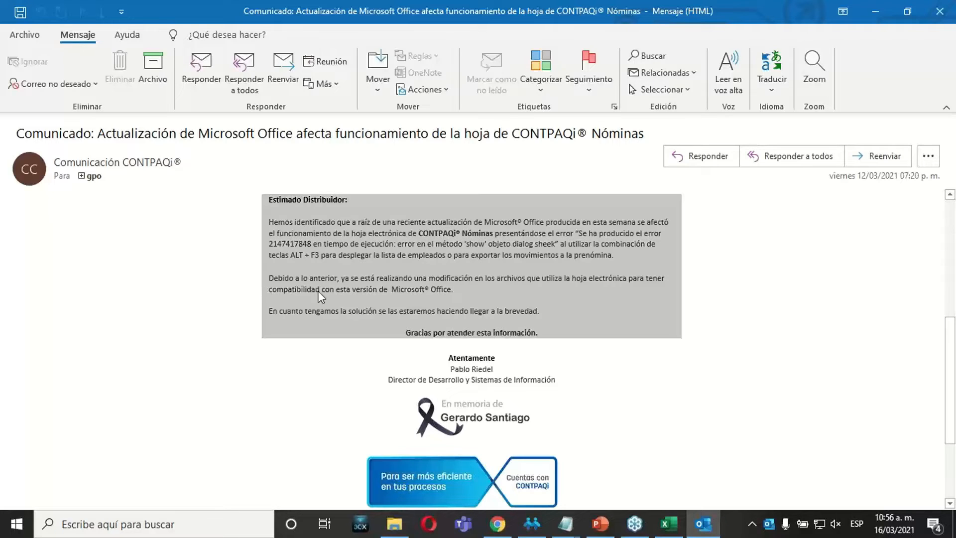
left_click(339, 291)
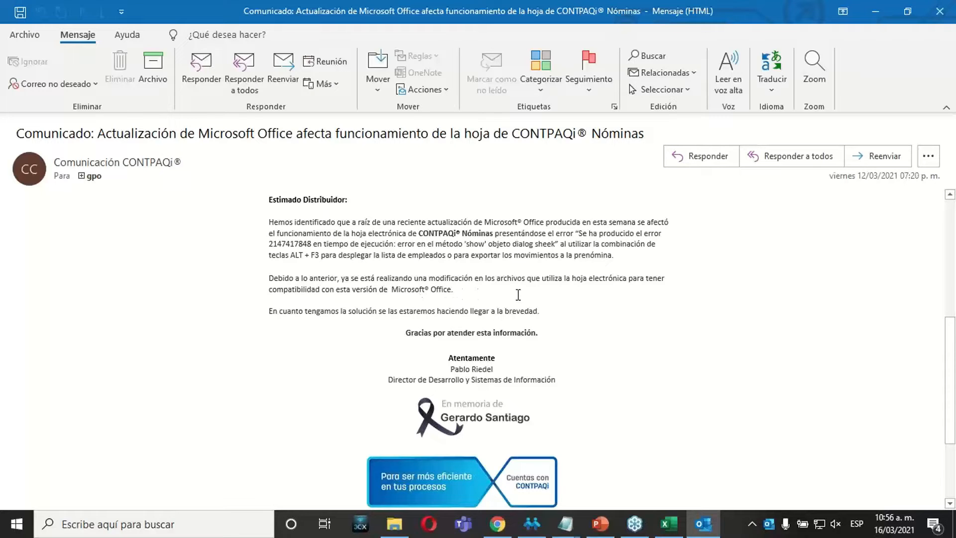
scroll(948, 349, "up", 1)
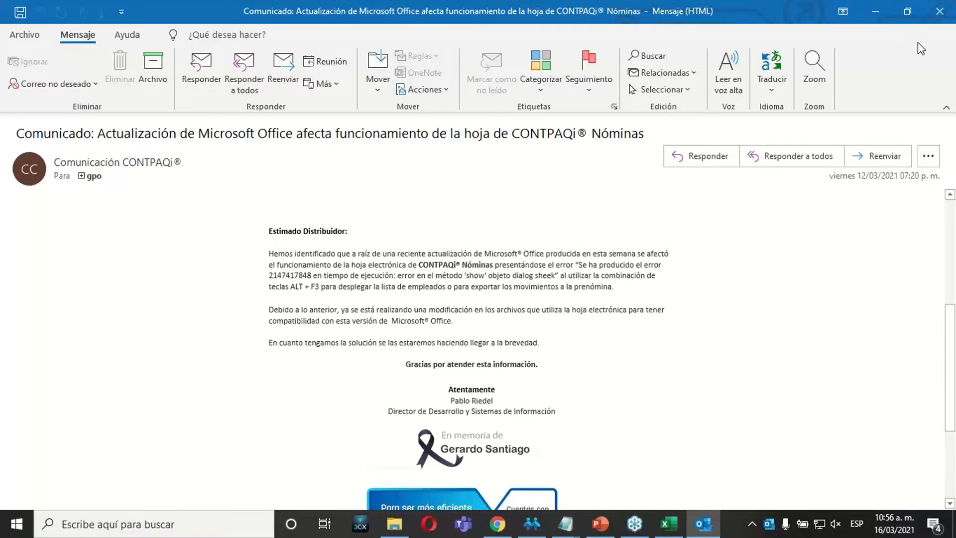
left_click(939, 11)
left_click(675, 526)
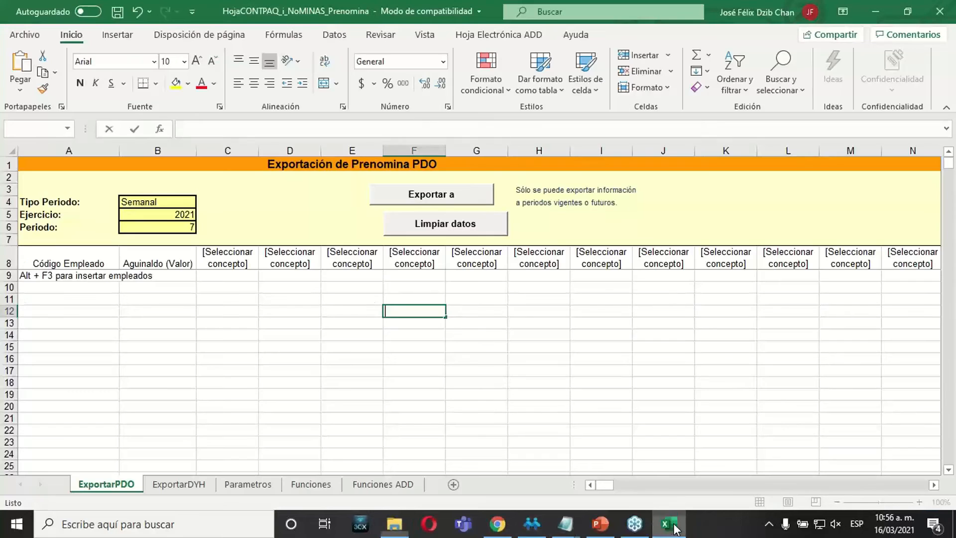
left_click(77, 331)
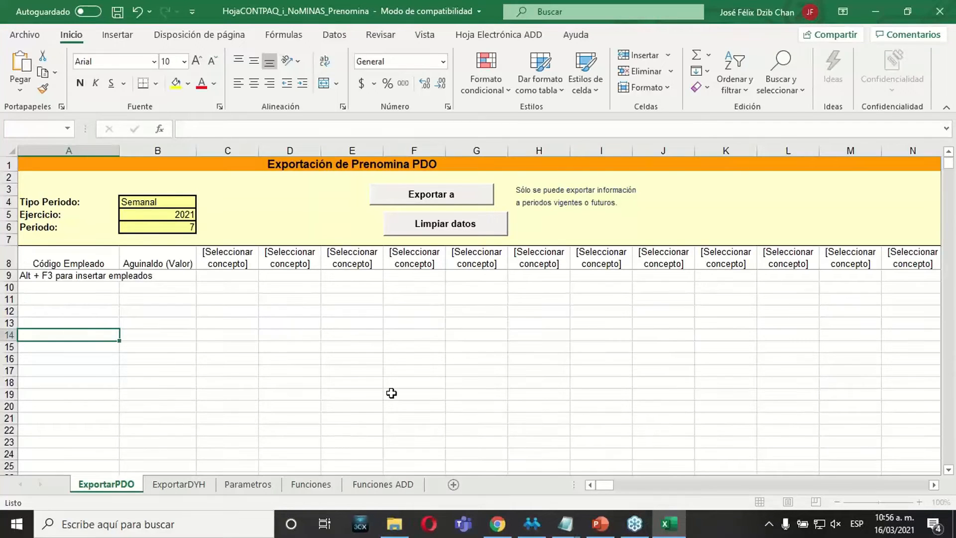
left_click(155, 312)
left_click(74, 273)
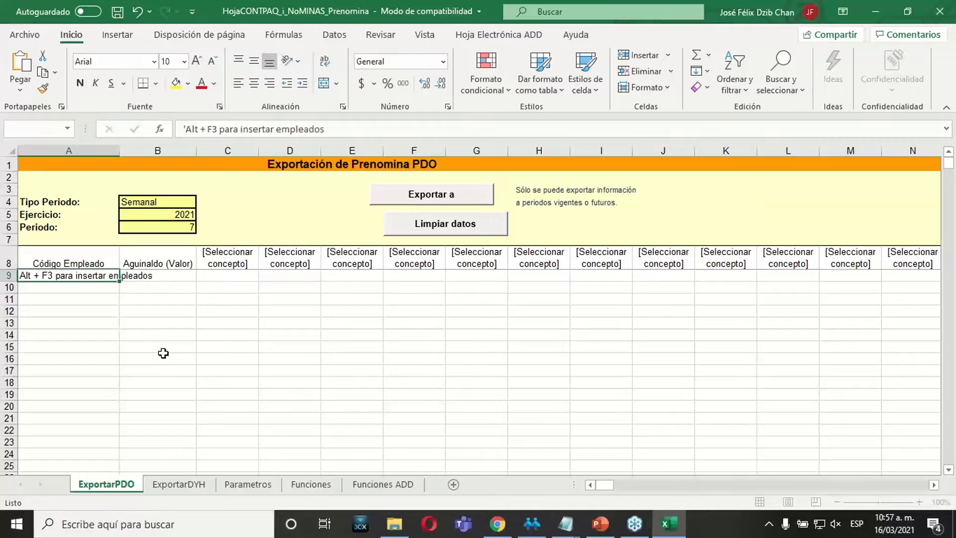
left_click(112, 359)
left_click_drag(71, 278, 67, 414)
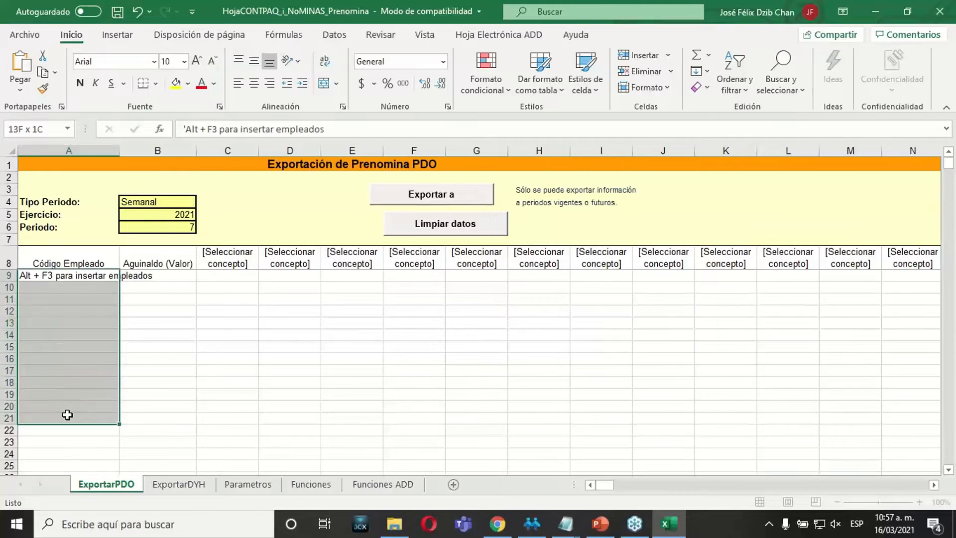
left_click(68, 416)
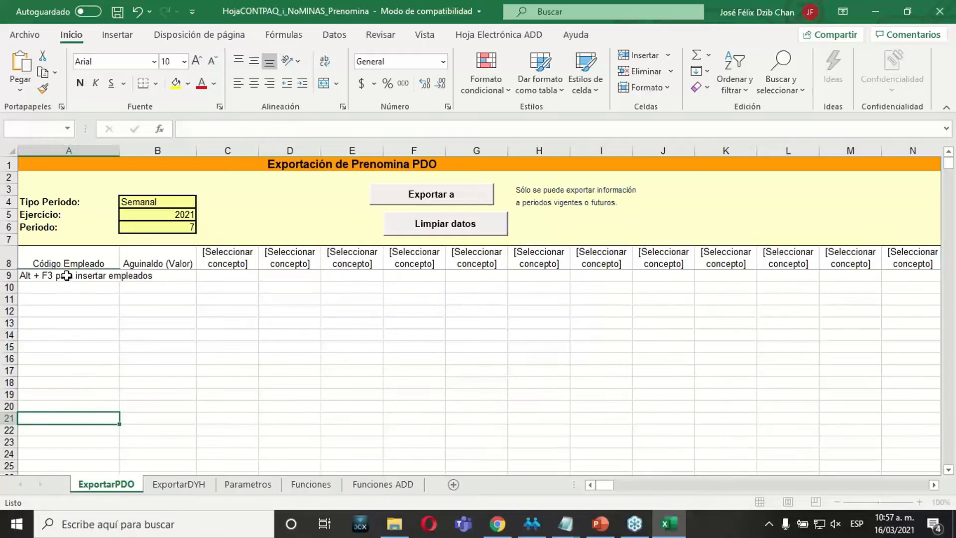
Replace the hint text in cell A9 of Código Empleado with employee code 111, and enter code 222 in A10
left_click(67, 275)
left_click_drag(348, 129, 93, 123)
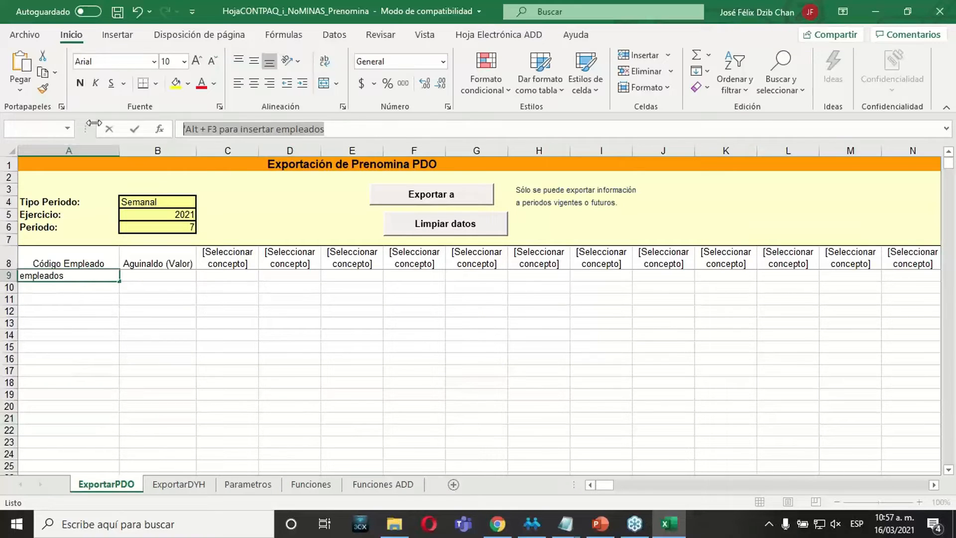
key("Delete")
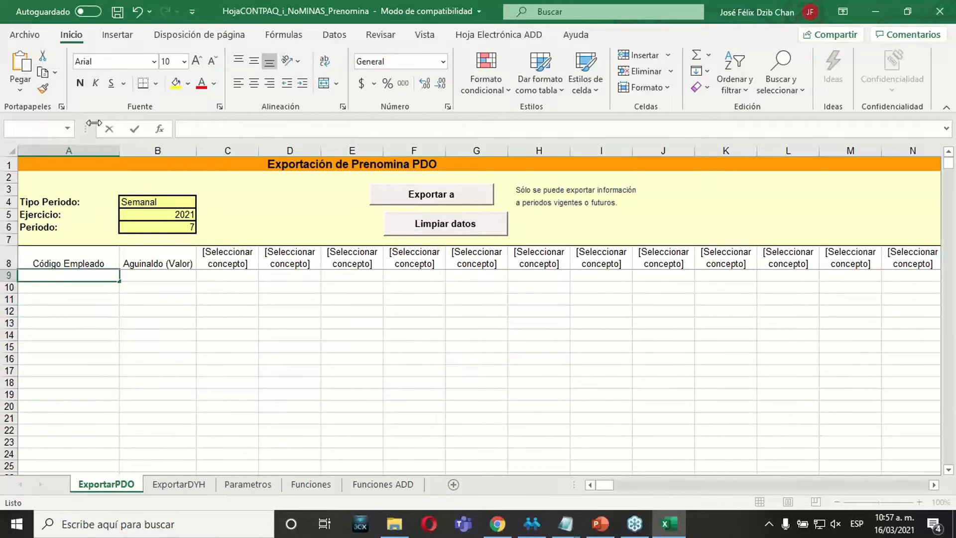
type("111")
key("Return")
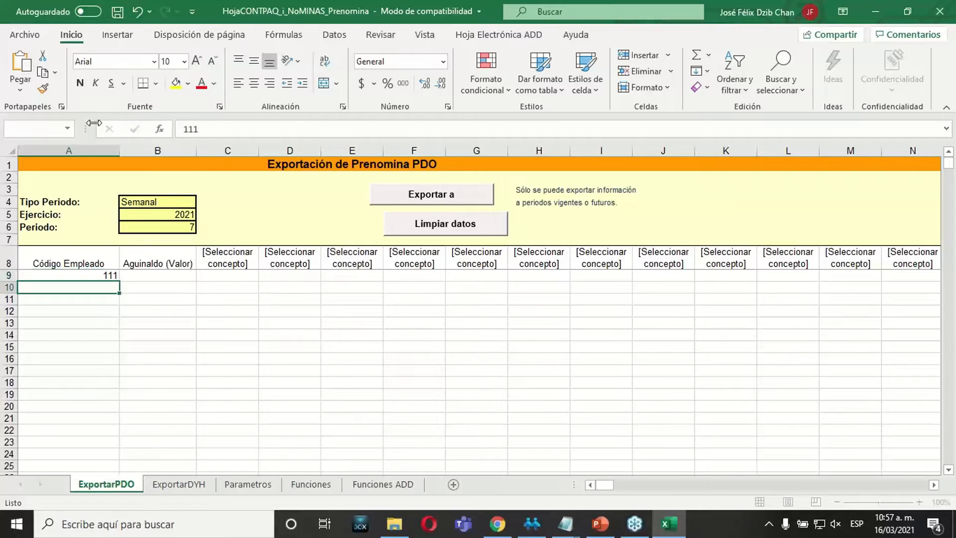
type("222")
key("Return")
left_click(226, 294)
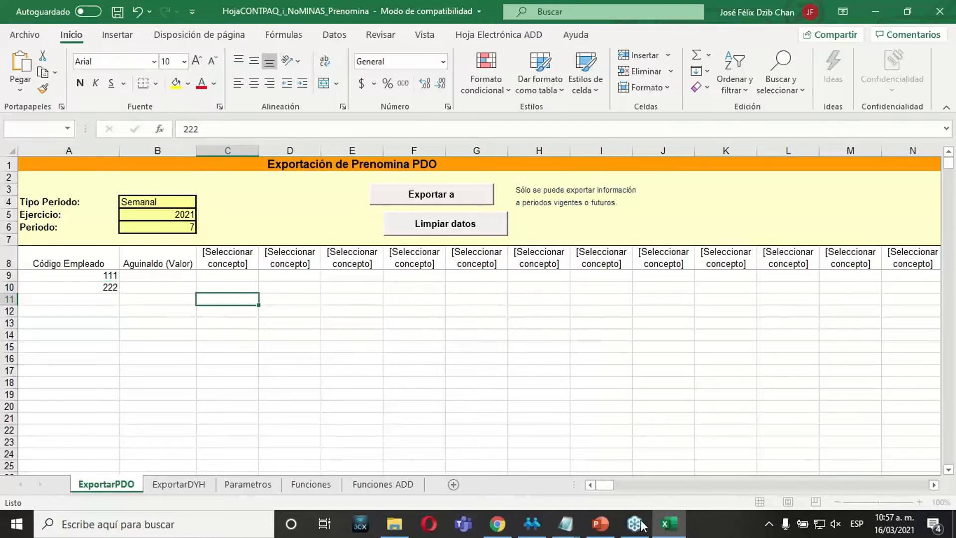
In CONTPAQi Nóminas, set the prenómina filter to Todos del periodo, check the employees with codes 111 and 222, and return to Excel
left_click(532, 523)
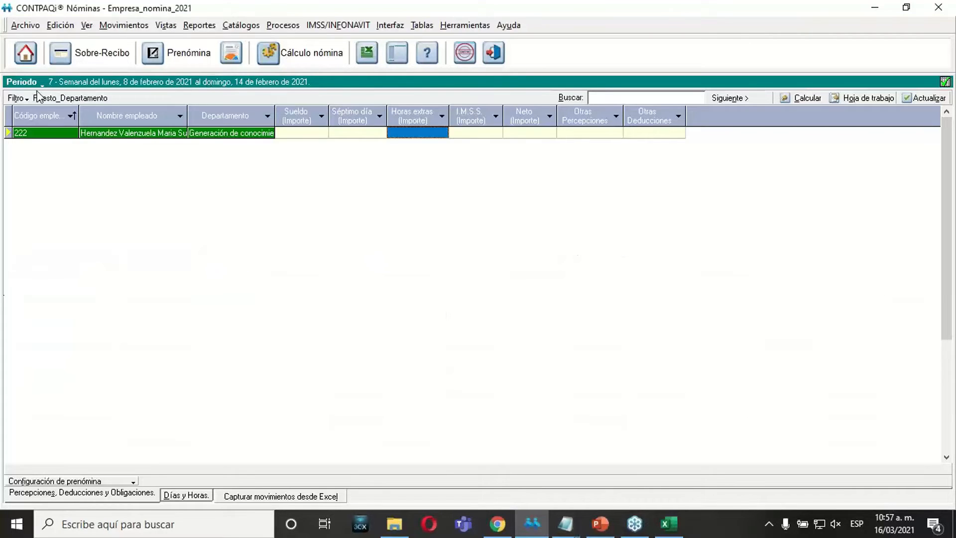
left_click(19, 98)
left_click(22, 114)
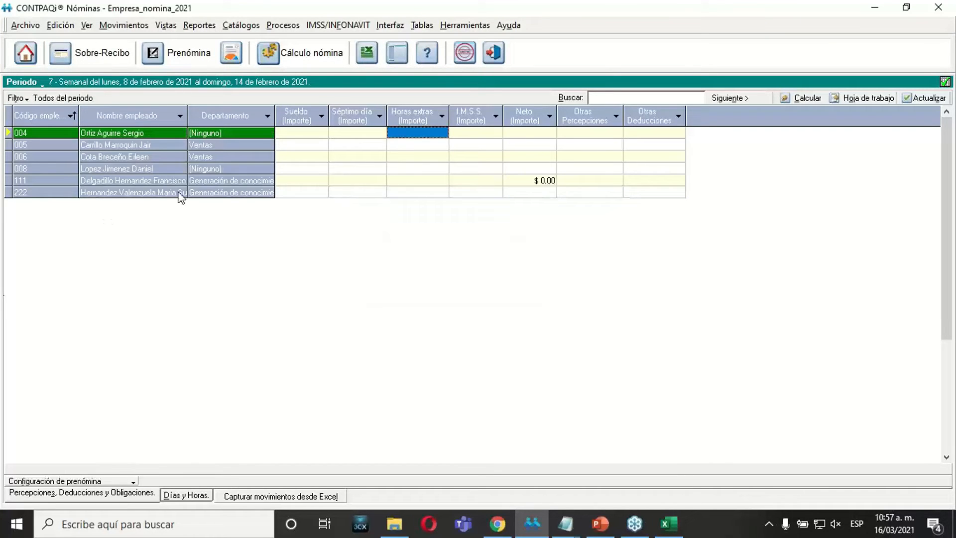
left_click(42, 182)
left_click(35, 192)
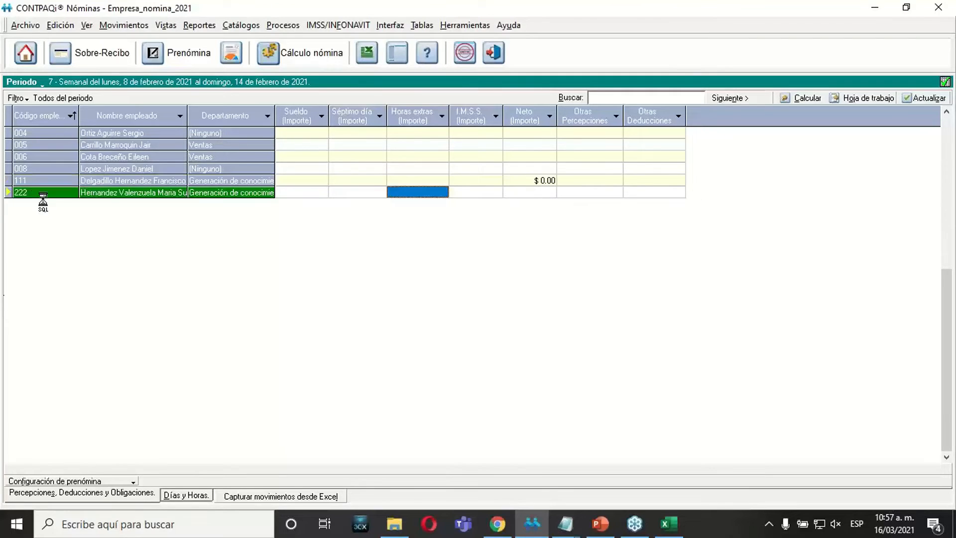
left_click(658, 531)
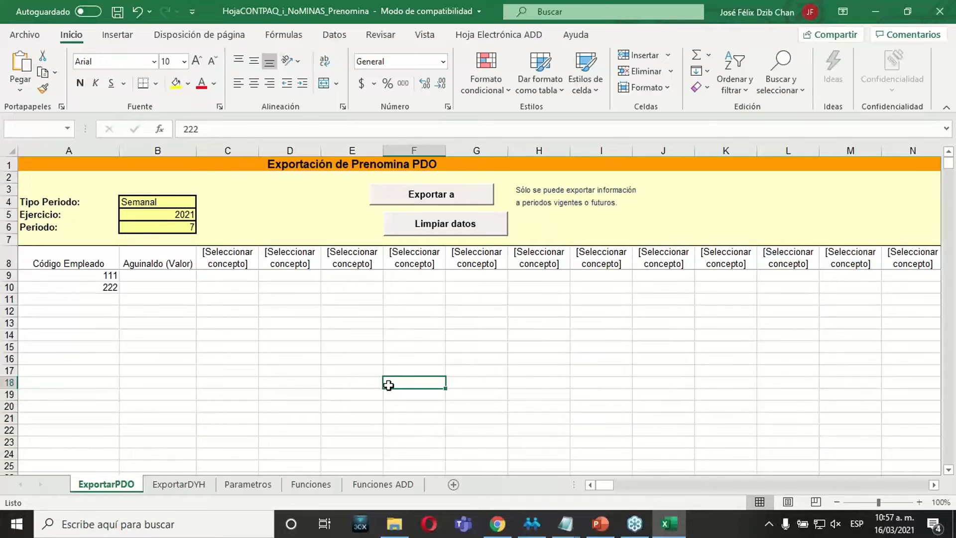
Try to choose a concept for header cell C8 of the ExportarPDO sheet
left_click(227, 262)
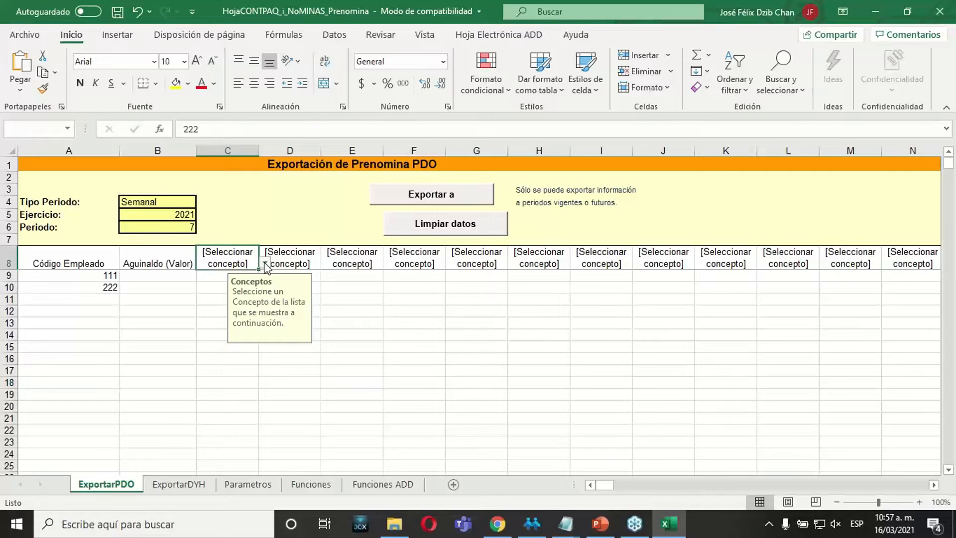
left_click(236, 357)
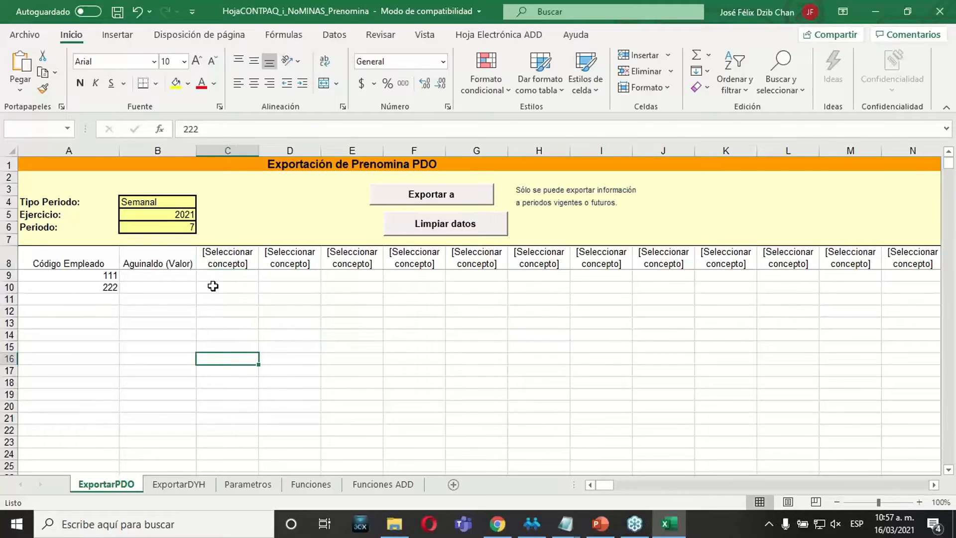
left_click(227, 262)
double_click(229, 265)
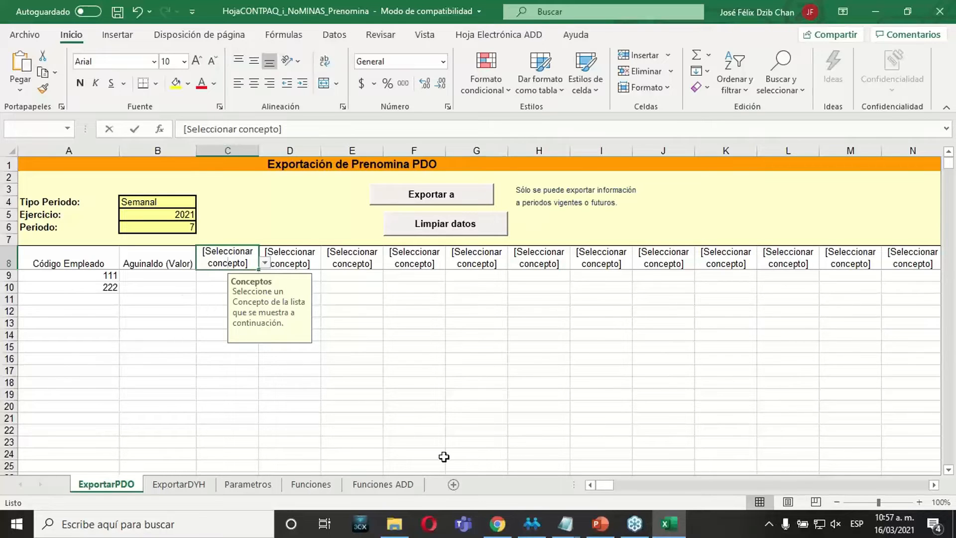
Return to CONTPAQi Nóminas, dismiss the starting Excel window, and reopen HojaCONTPAQ_i_NOMINAS_Prenomina.xls for capturing movements from Excel
key("alt+Tab")
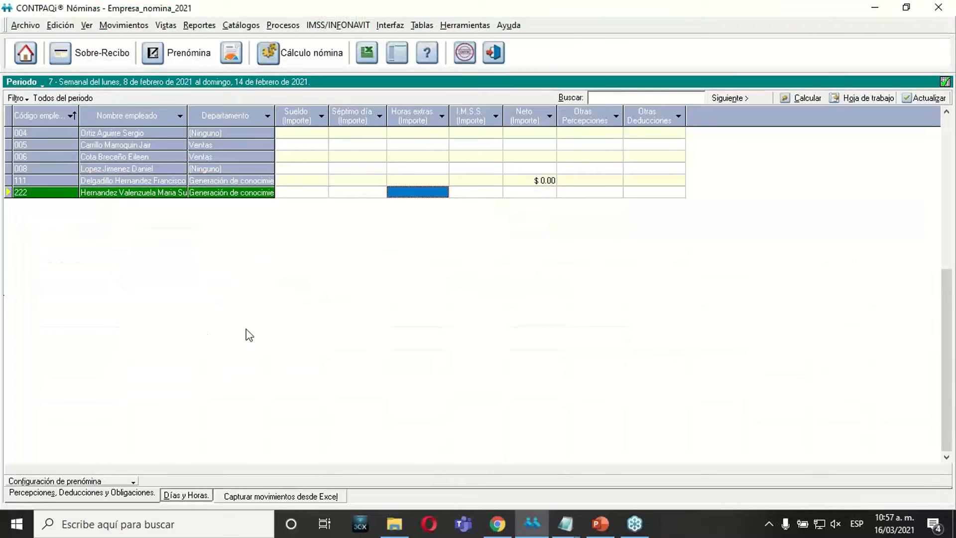
left_click(634, 525)
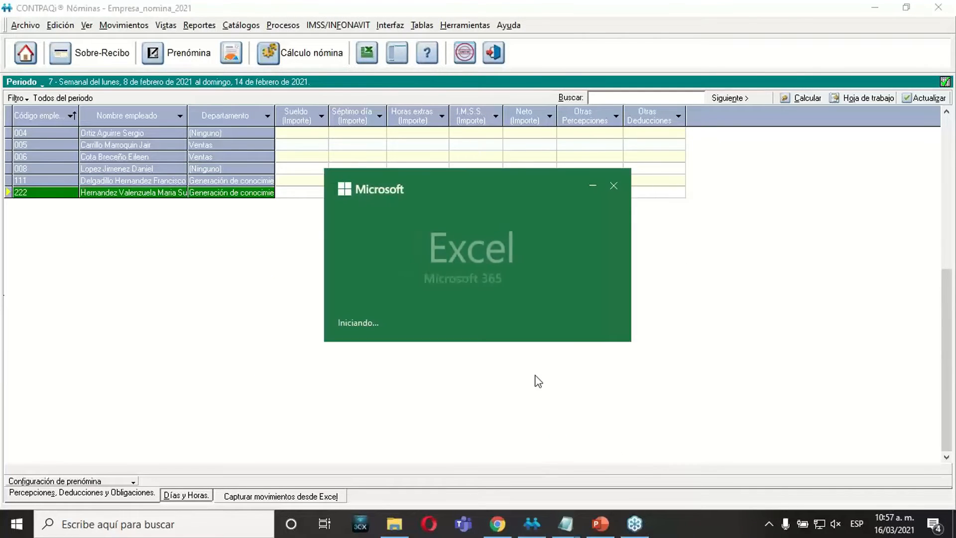
left_click(613, 186)
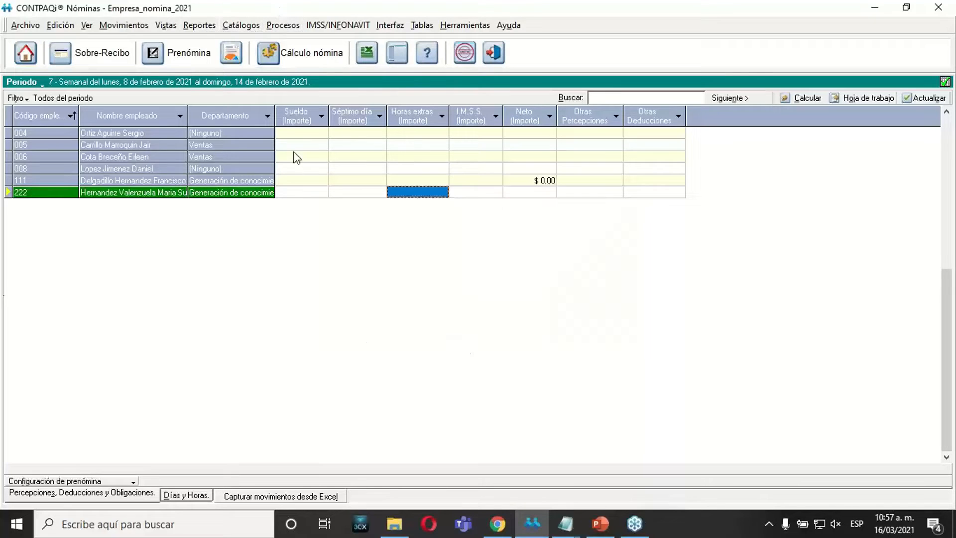
left_click(298, 500)
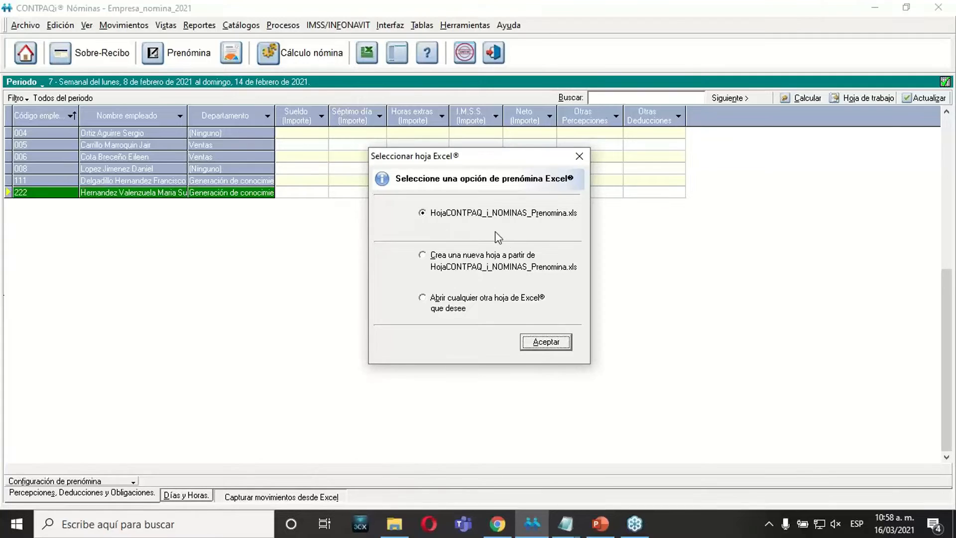
left_click(547, 342)
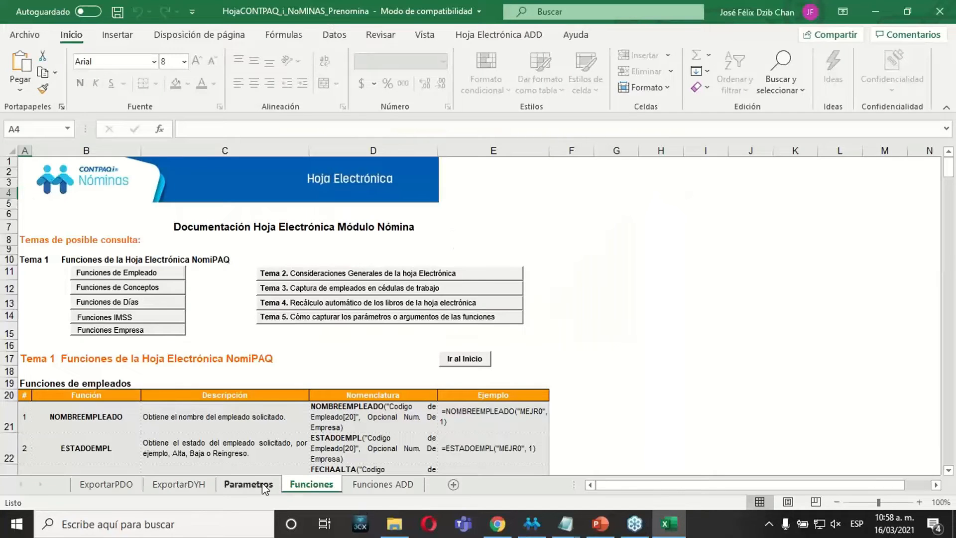
Insert Empresa_nomina_2021 into the company list of the Parametros sheet and close the insertion dialog
left_click(261, 482)
left_click(513, 333)
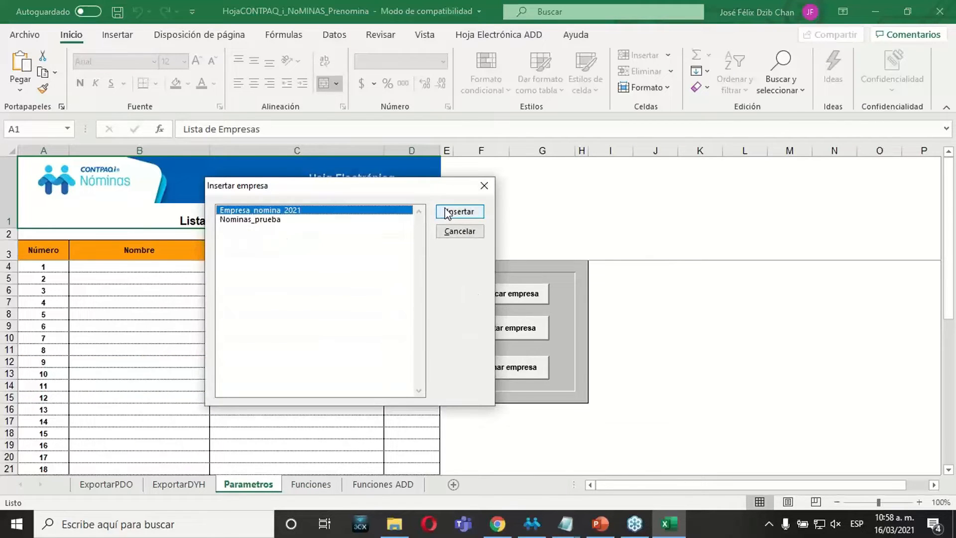
left_click(446, 213)
left_click(450, 229)
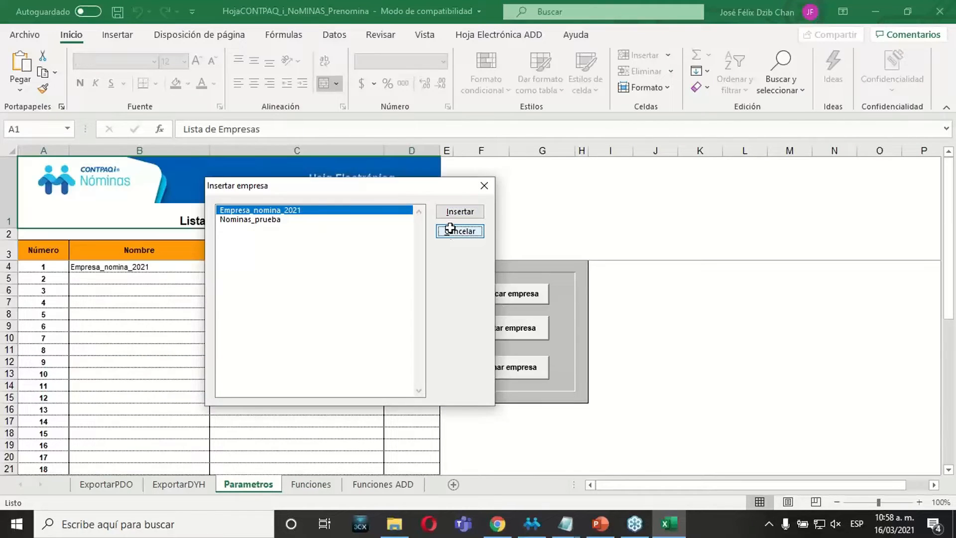
left_click(267, 330)
In the ExportarPDO sheet, set Tipo Periodo to Semanal, Ejercicio to 2021 and Periodo to 7
left_click(95, 485)
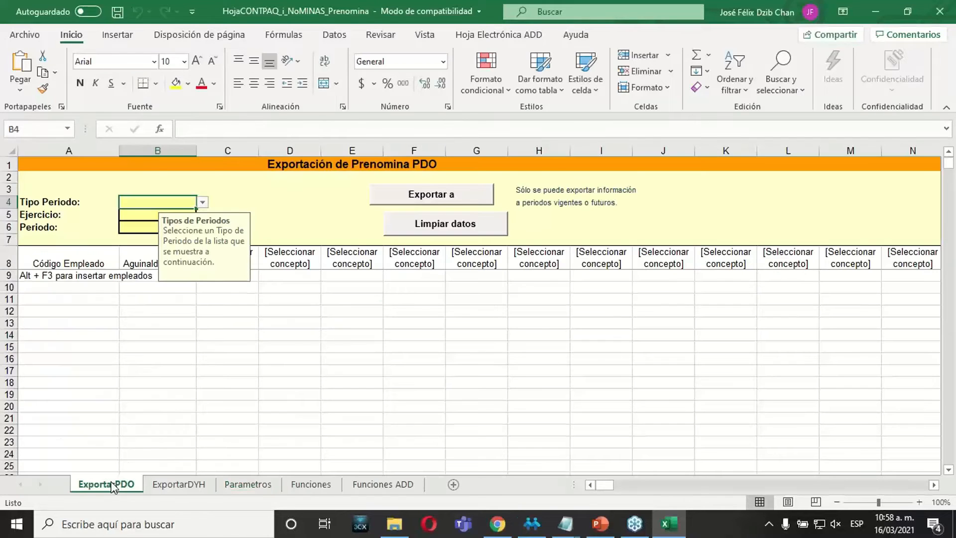
left_click(200, 203)
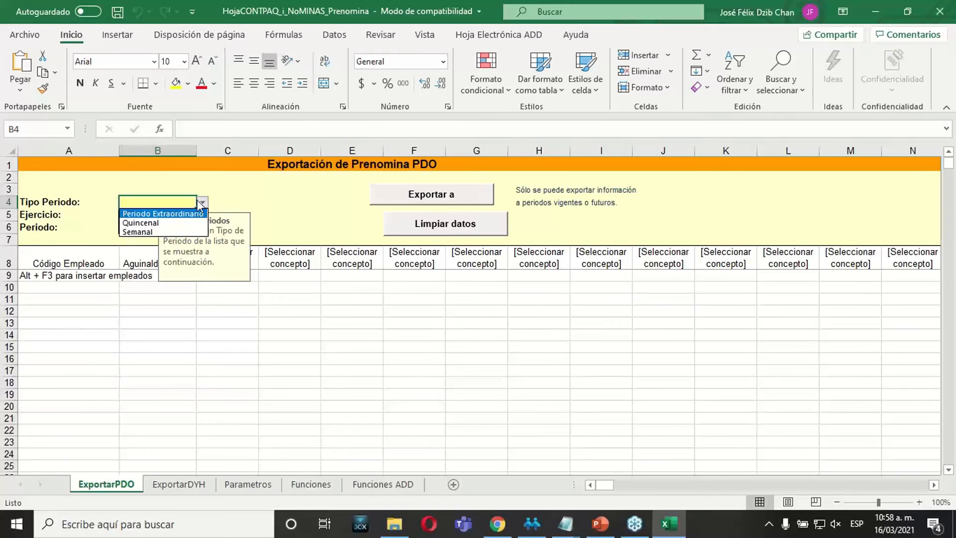
left_click(142, 232)
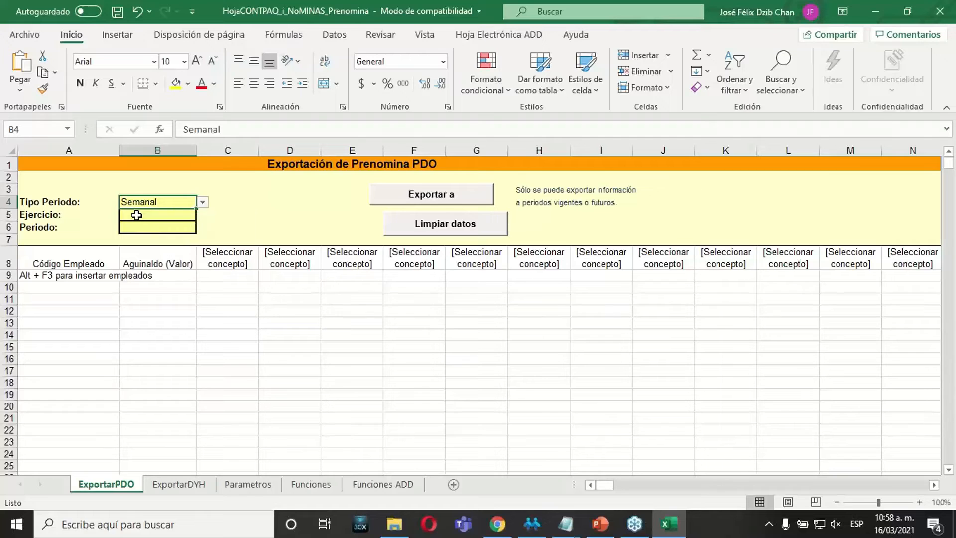
left_click(136, 215)
type("2021")
key("Return")
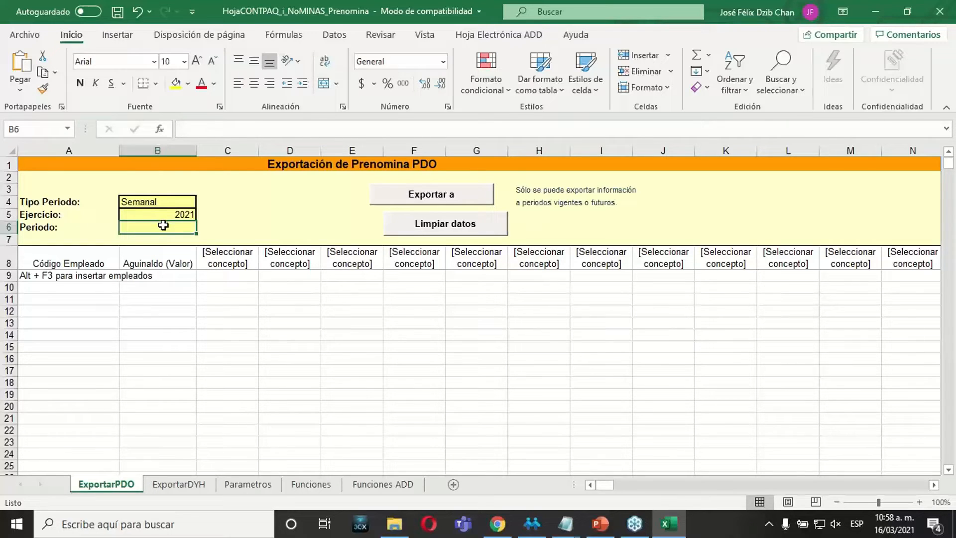
type("7")
key("Return")
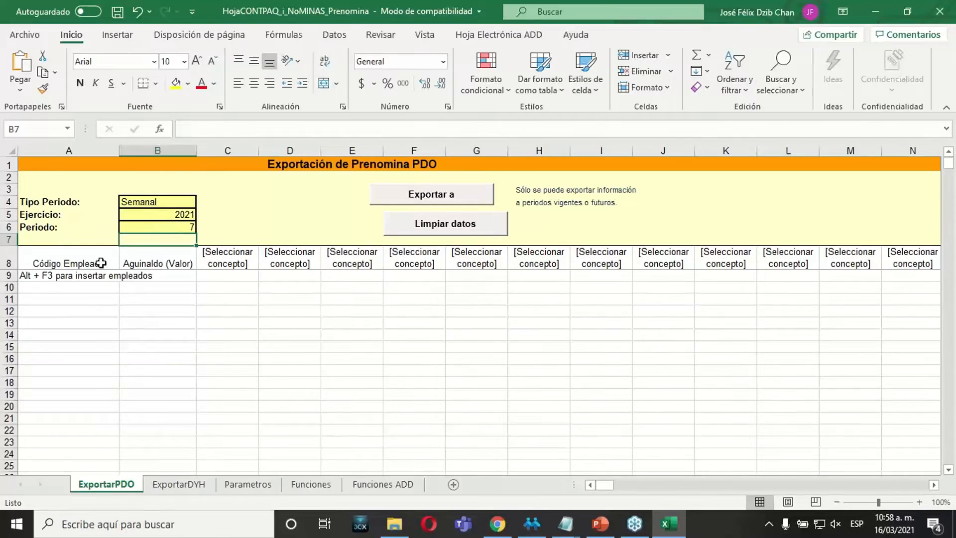
Replace the hint text in A9 with employee code 111 and enter code 222 in A10
left_click(64, 279)
left_click_drag(349, 124, 107, 127)
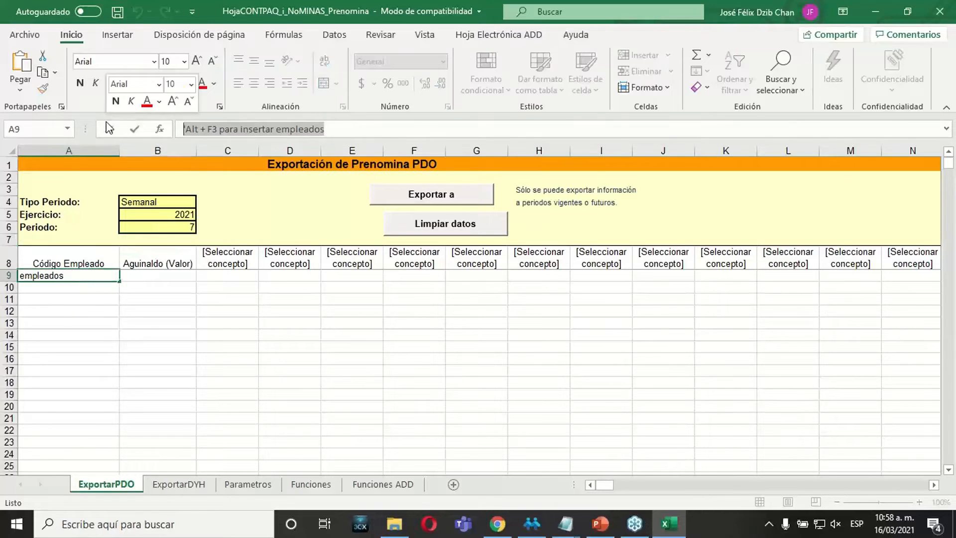
type("111")
key("Return")
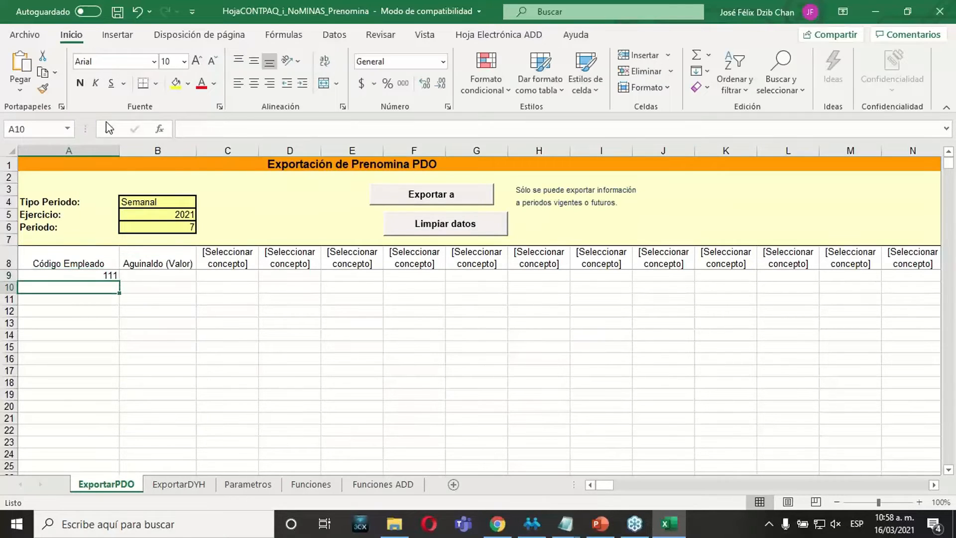
type("222")
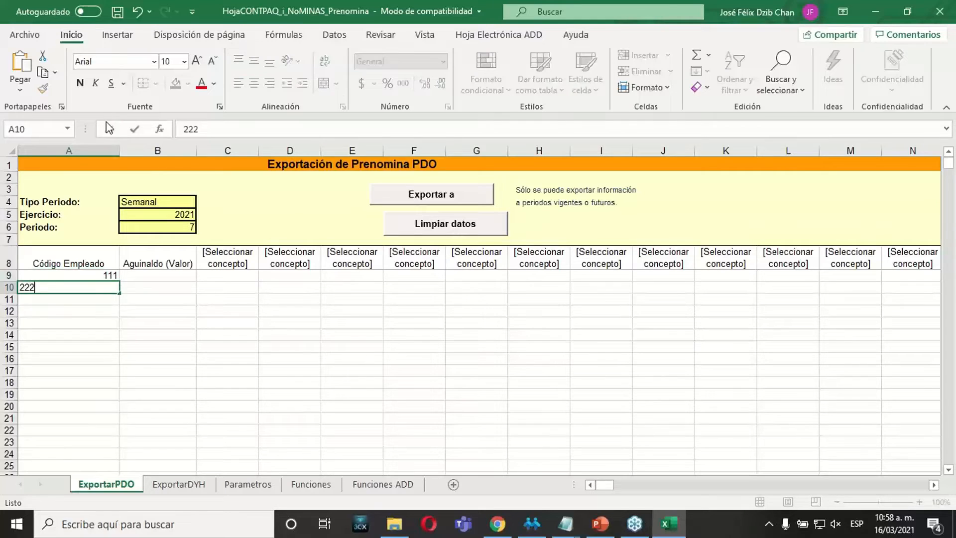
key("Return")
Browse the concept list of header cell C8 and widen column C enough to read the full concept names
left_click(254, 256)
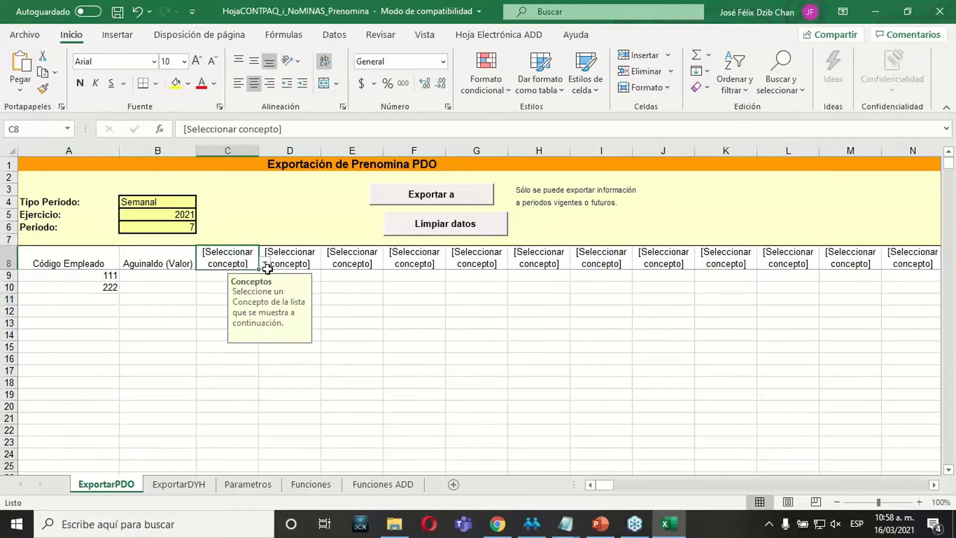
left_click(265, 263)
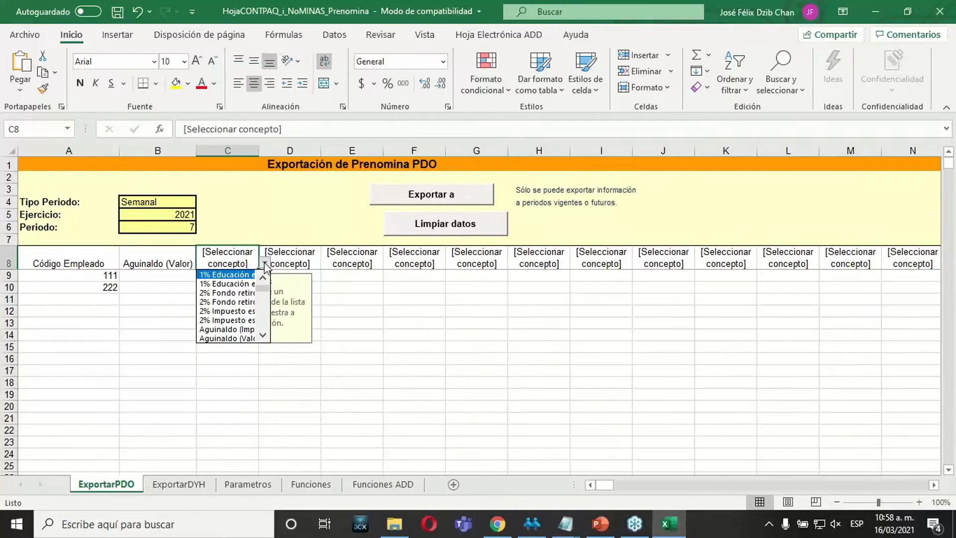
left_click(262, 335)
left_click(263, 335)
left_click_drag(262, 337, 263, 338)
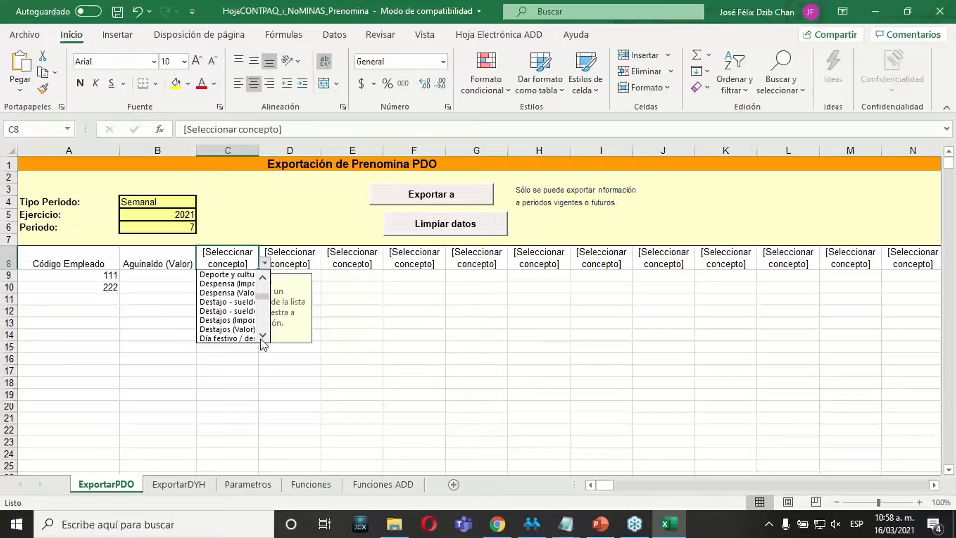
left_click(236, 371)
left_click(359, 372)
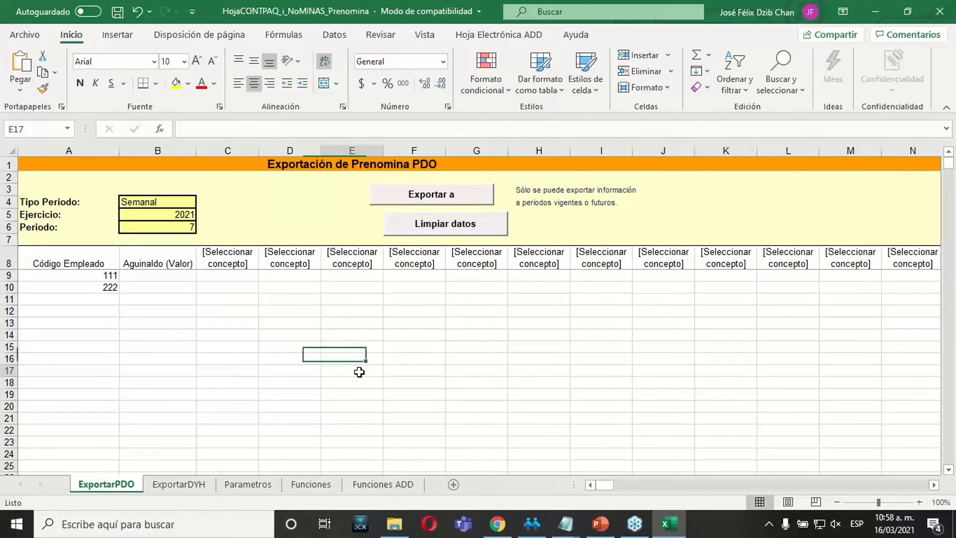
left_click_drag(256, 152, 366, 159)
left_click(305, 273)
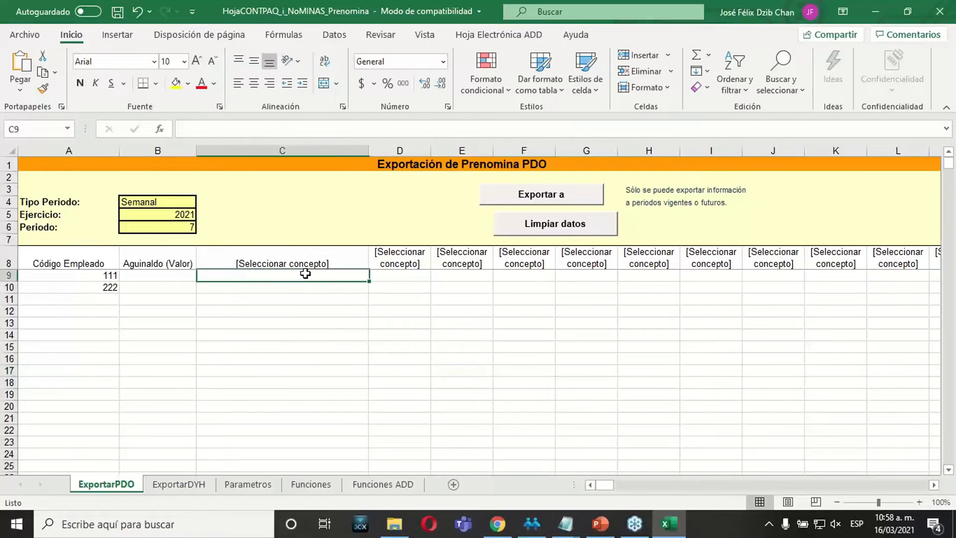
Choose Comisiones (Valor) as the concept in C8 and enter 5 for employees 111 and 222
left_click(352, 261)
left_click(374, 262)
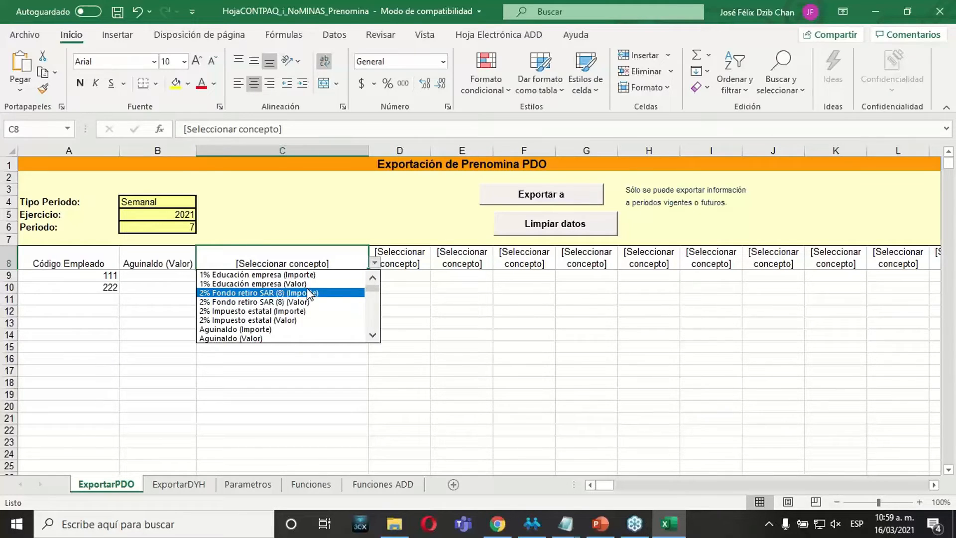
left_click_drag(377, 289, 380, 296)
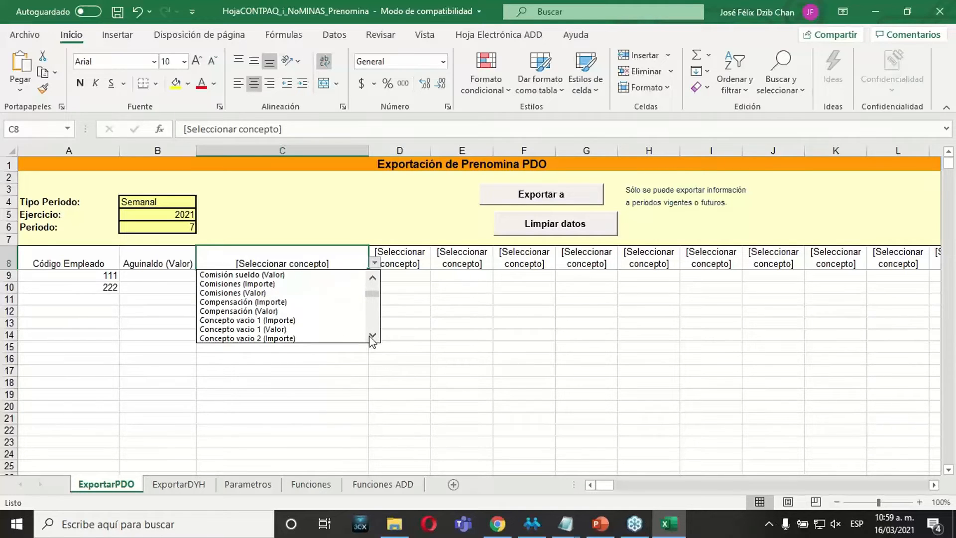
left_click(260, 292)
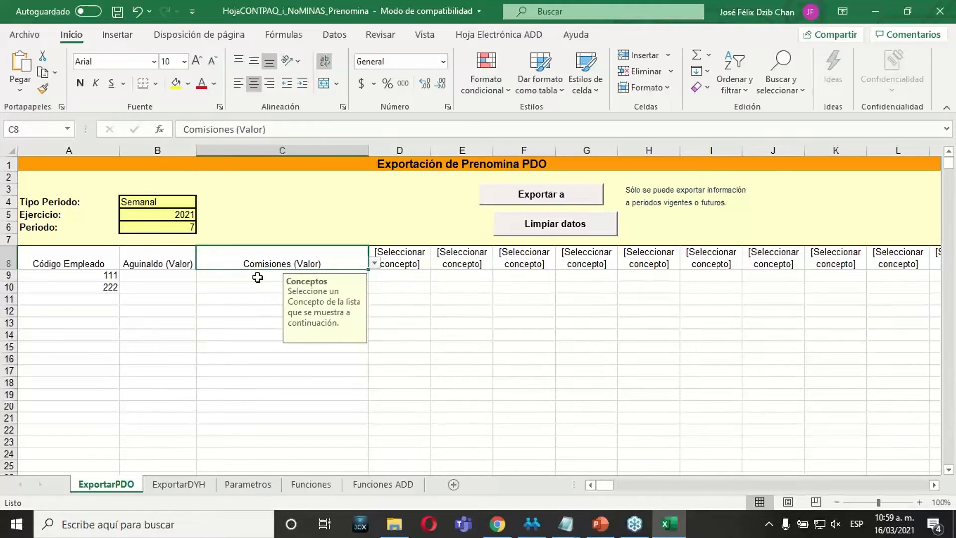
left_click(258, 278)
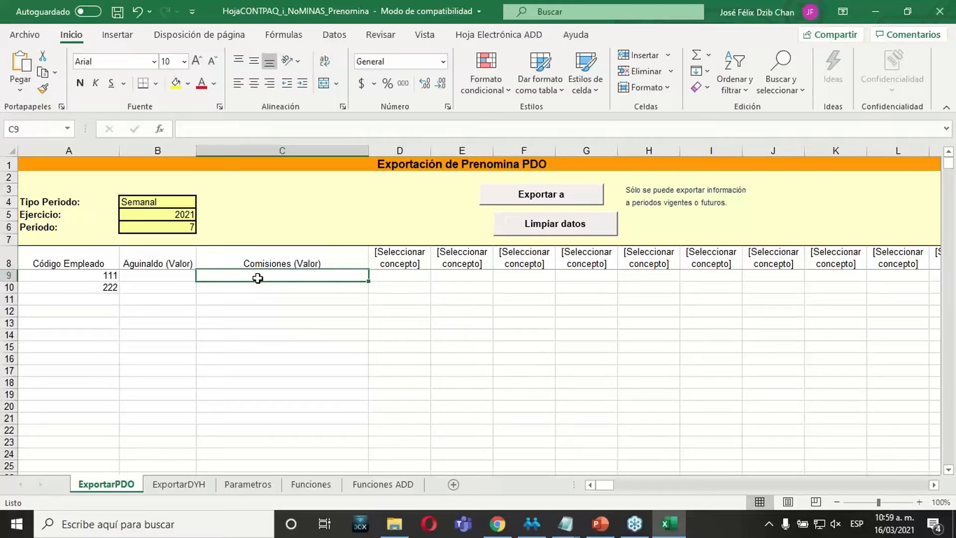
type("5")
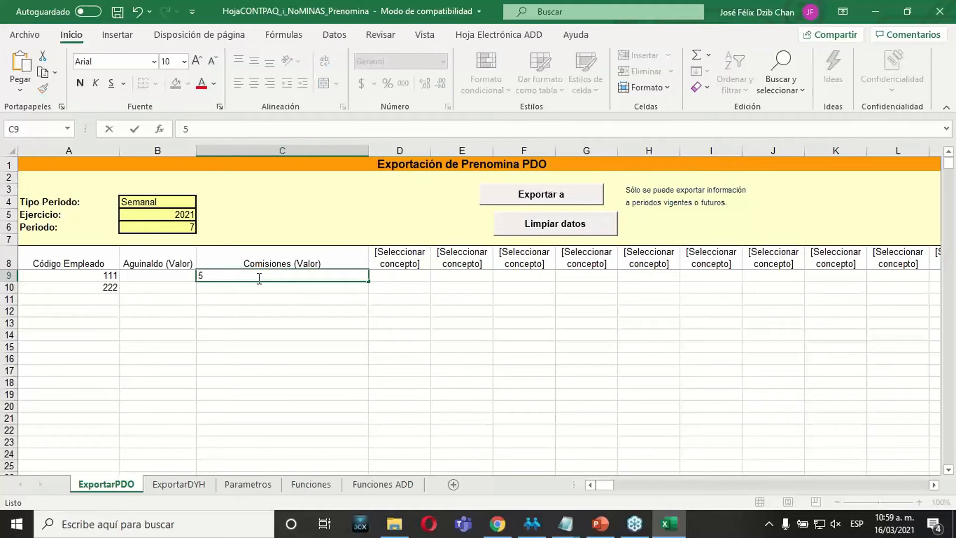
key("Up")
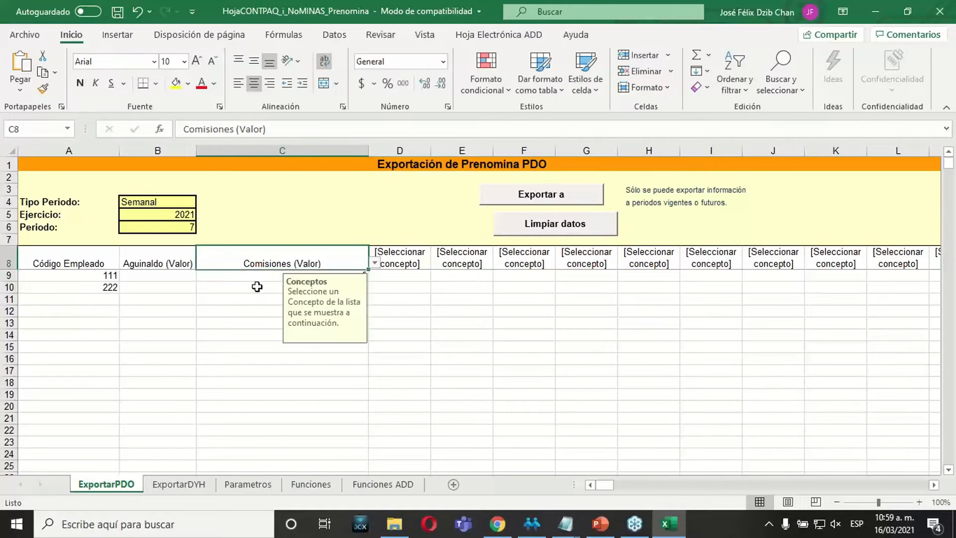
left_click(256, 286)
type("5")
key("Return")
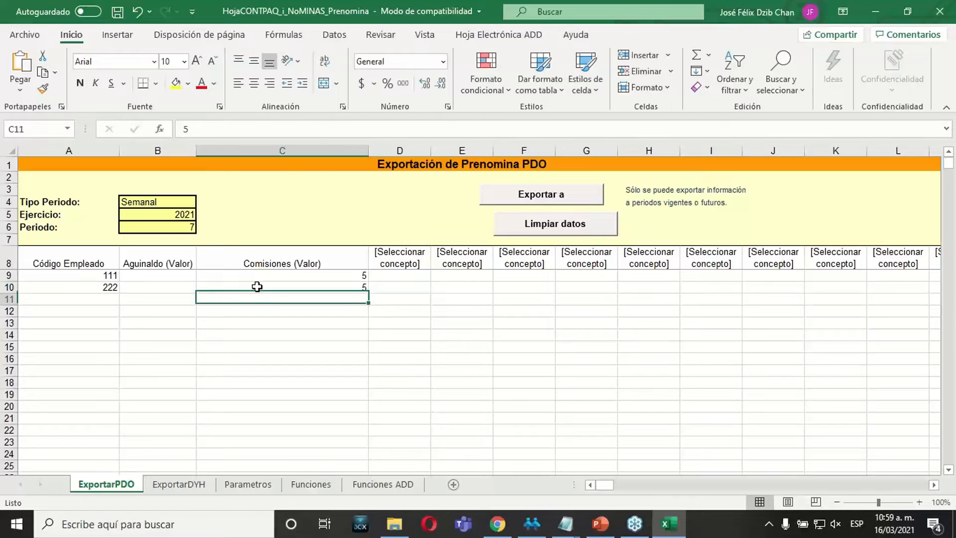
key("Up")
key("Up")
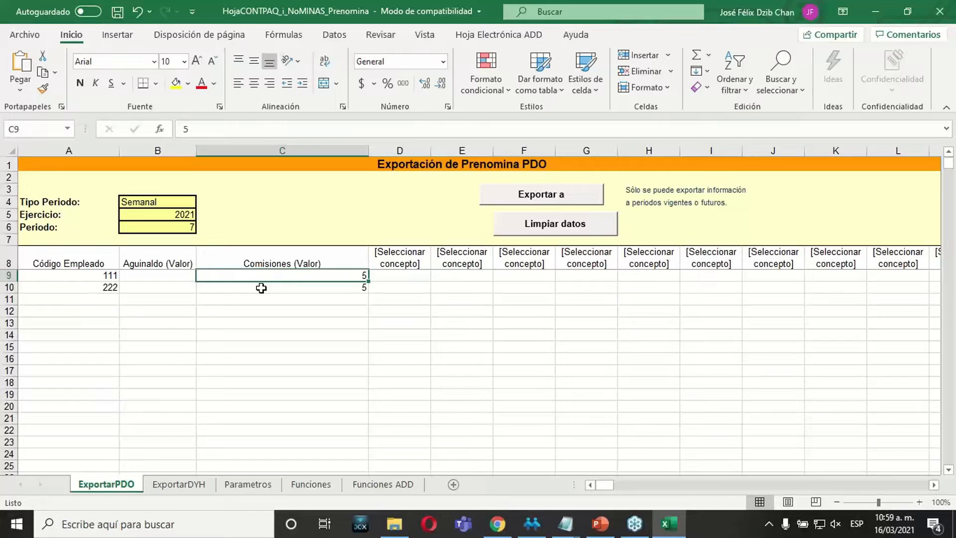
Set the concept in C8 to Compensación (Importe) and enter 1000 for employee 111 and 2500 for employee 222
left_click(313, 251)
left_click(375, 263)
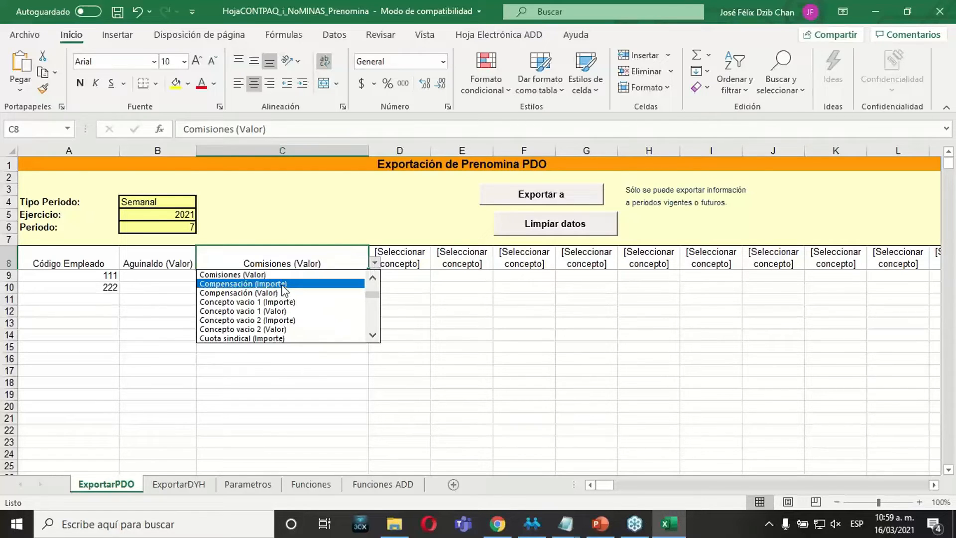
left_click(281, 283)
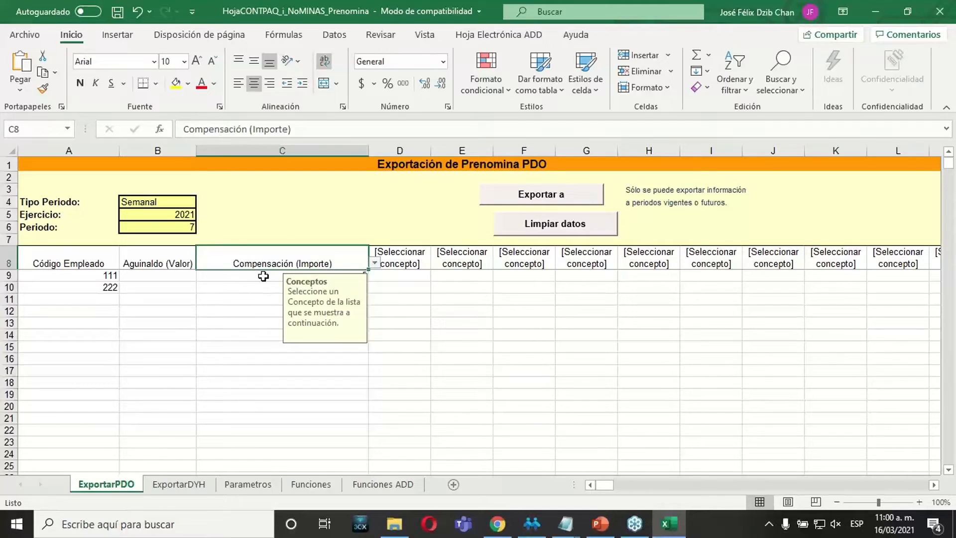
left_click(263, 276)
type("1000")
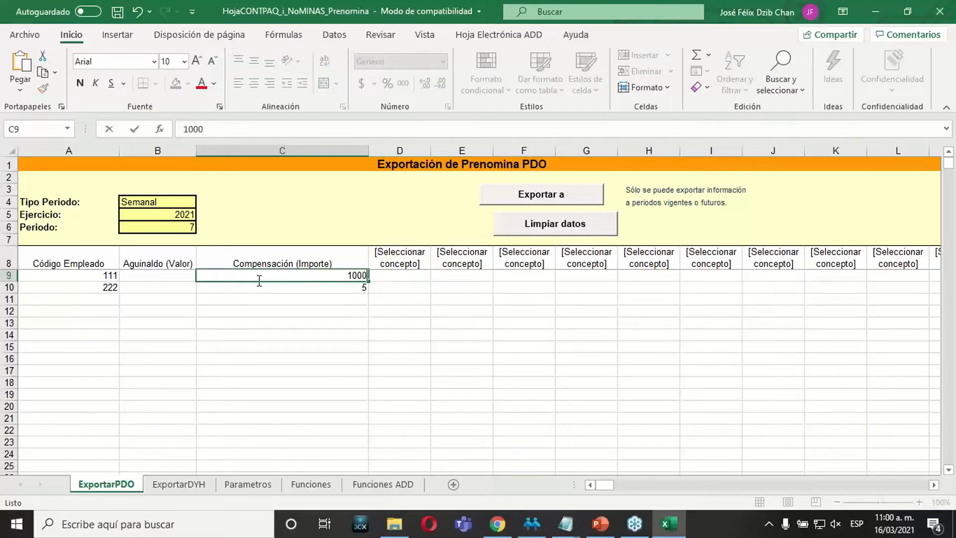
key("Return")
type("2500")
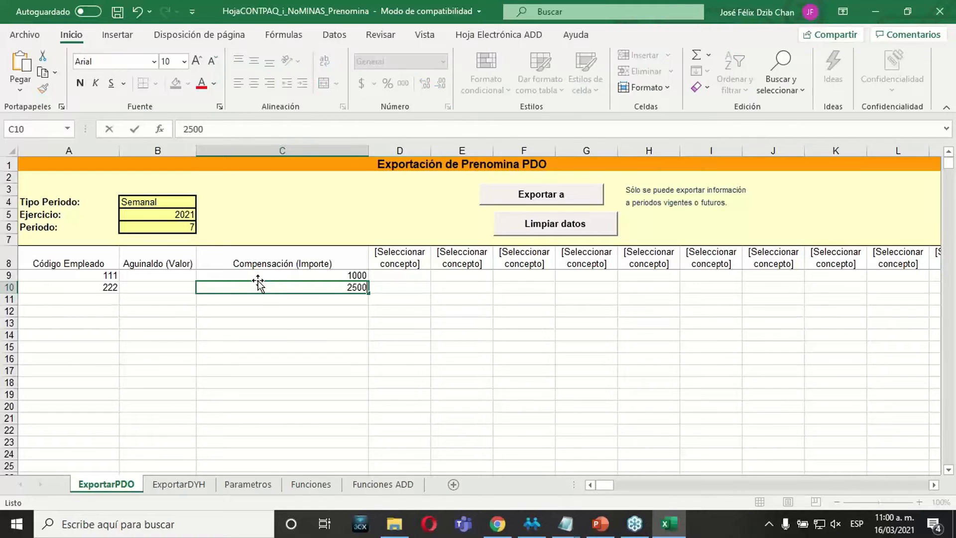
Switch to CONTPAQi Nóminas, sort the concept catalog by number and mark the Aguinaldo perception as Automático global
key("Return")
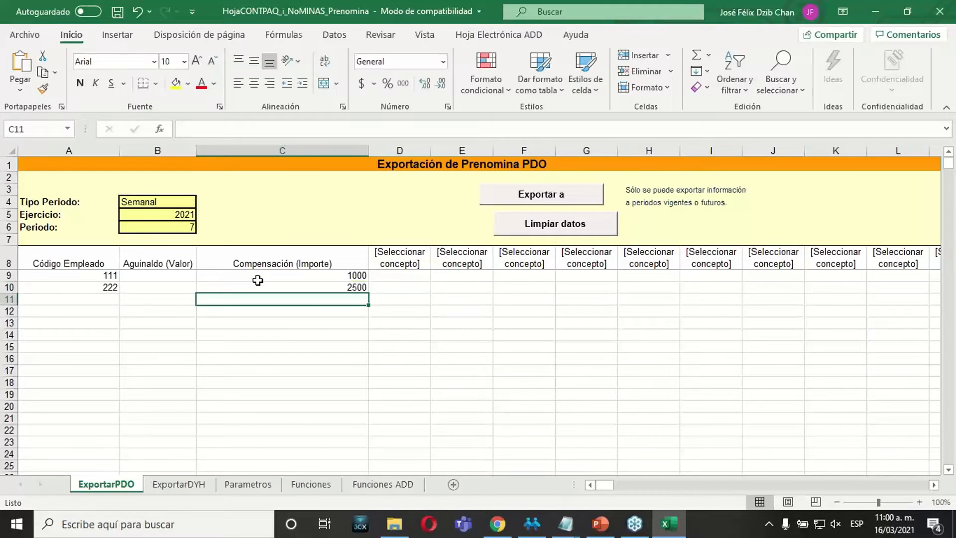
left_click(495, 473)
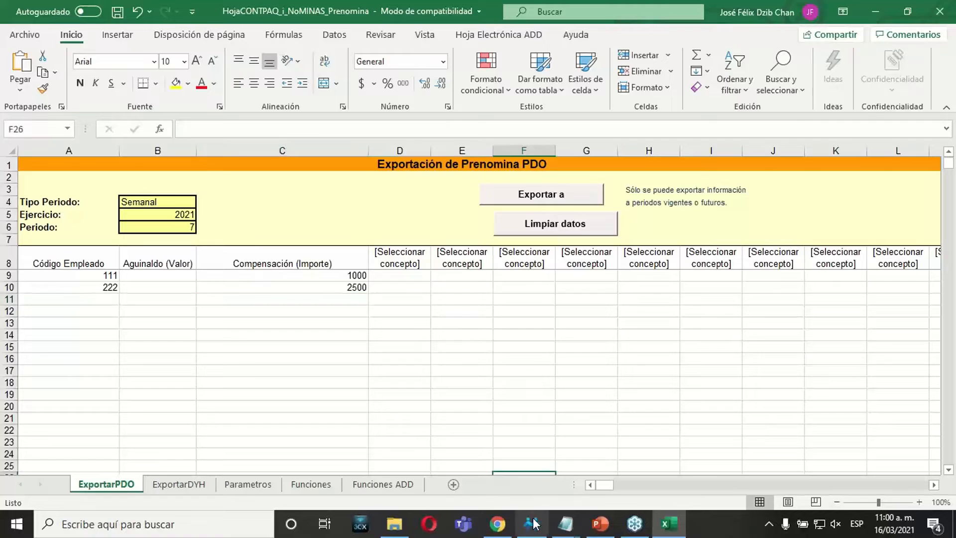
left_click(532, 524)
left_click(246, 24)
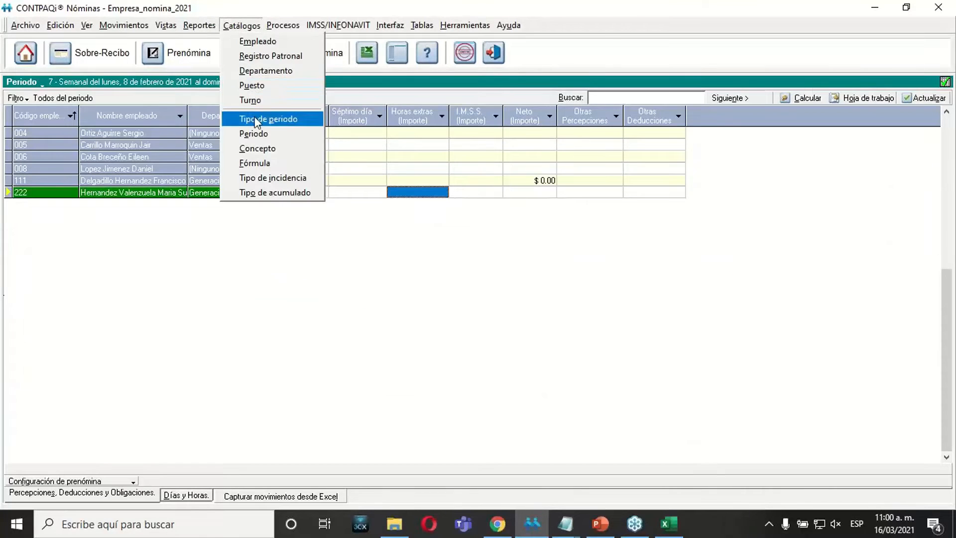
left_click(260, 152)
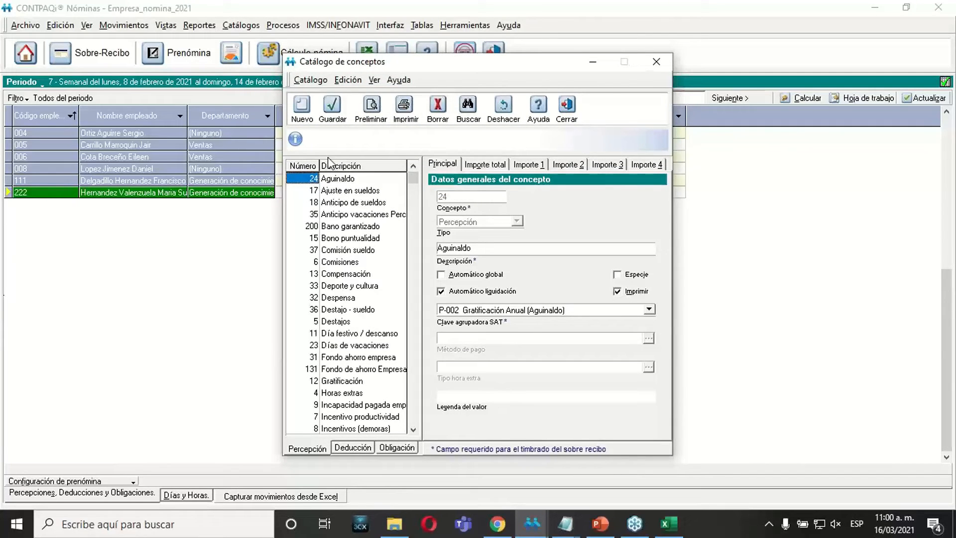
left_click(303, 166)
left_click(442, 275)
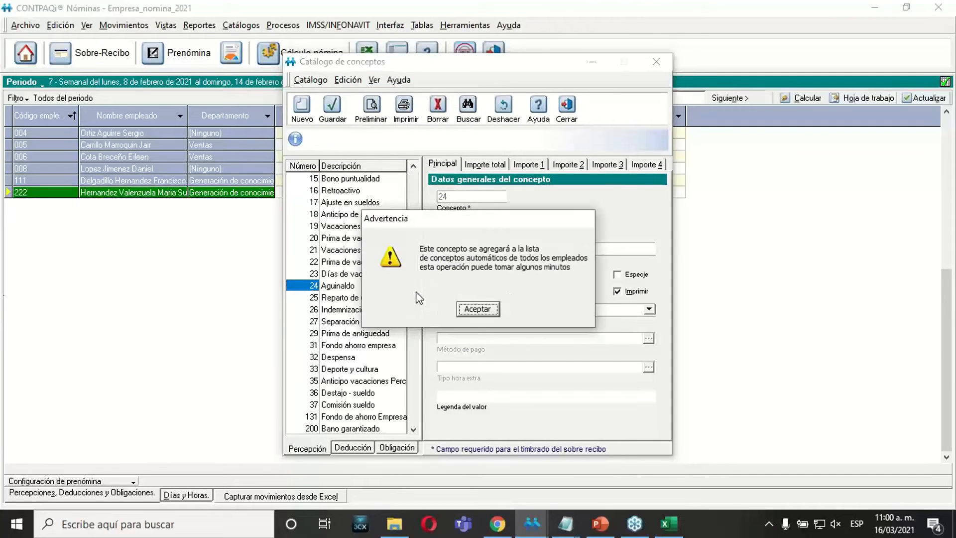
left_click(477, 308)
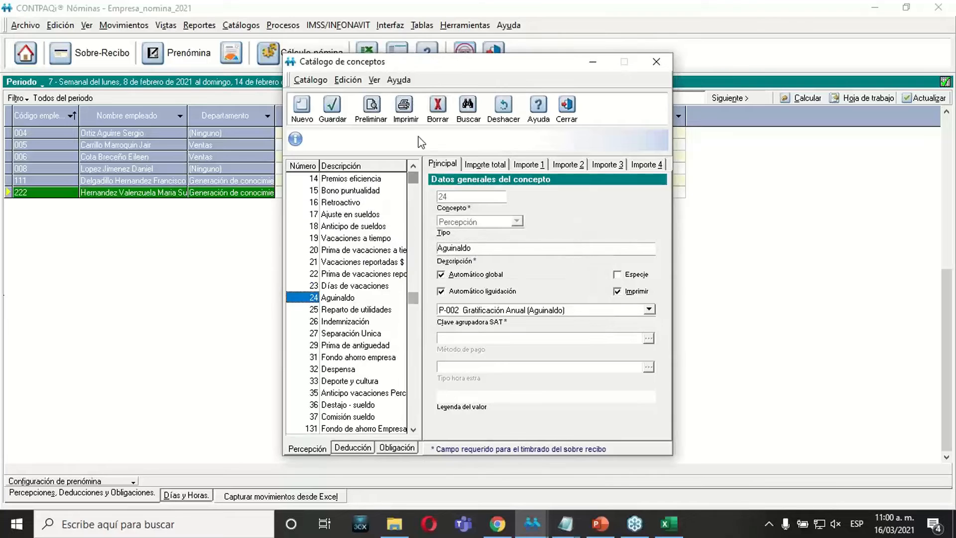
Look up the total amount setup of the Comisiones concept and compare it with the concept and amounts in column C of the Excel sheet
left_click(348, 238)
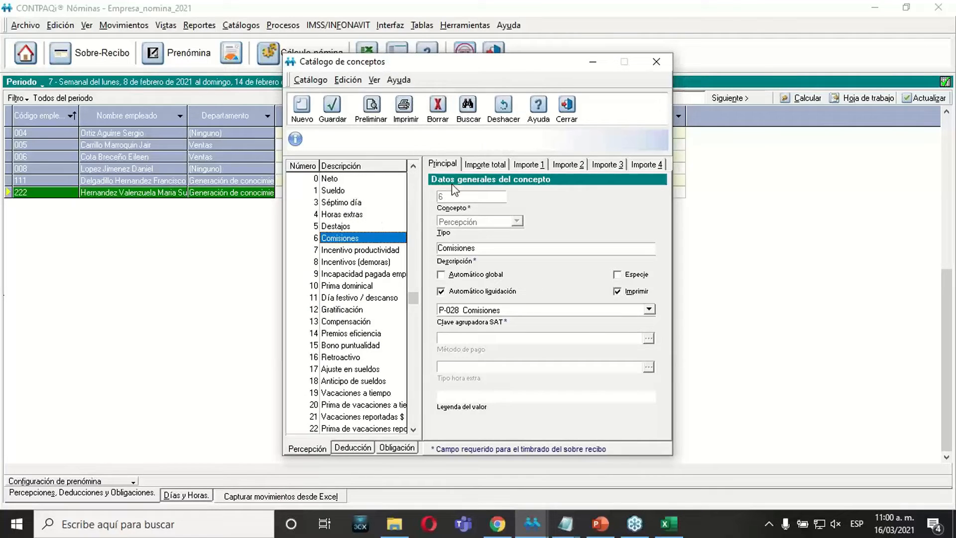
left_click(484, 164)
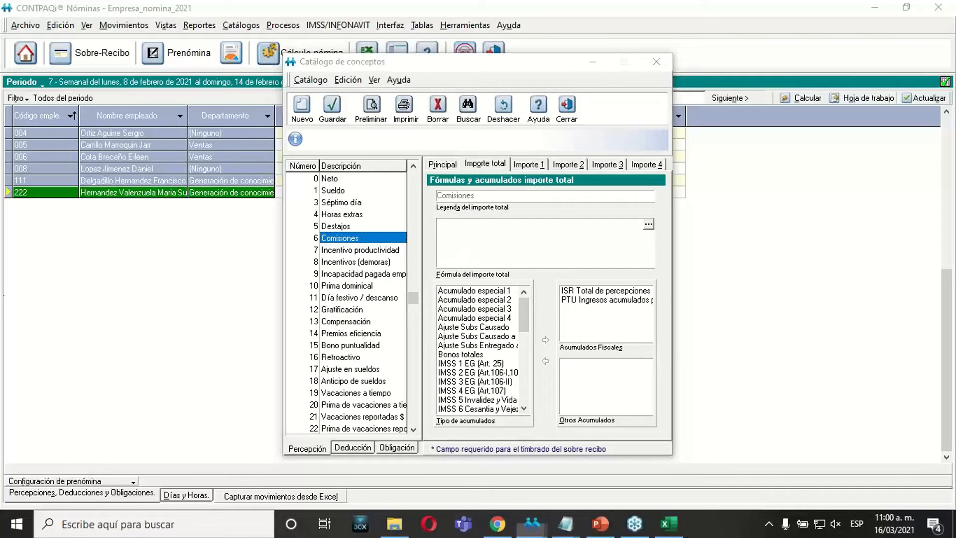
left_click(660, 523)
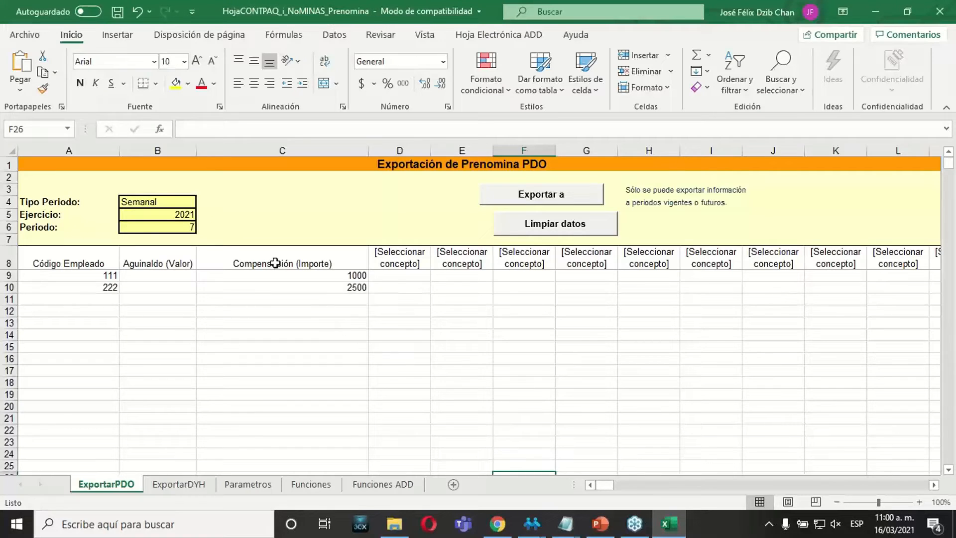
left_click(326, 262)
left_click(374, 263)
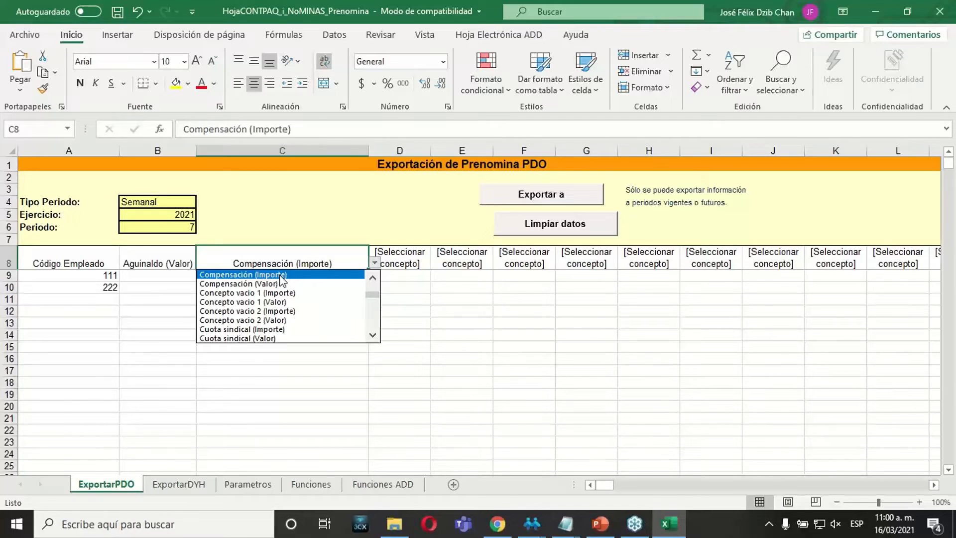
key("Escape")
left_click(238, 274)
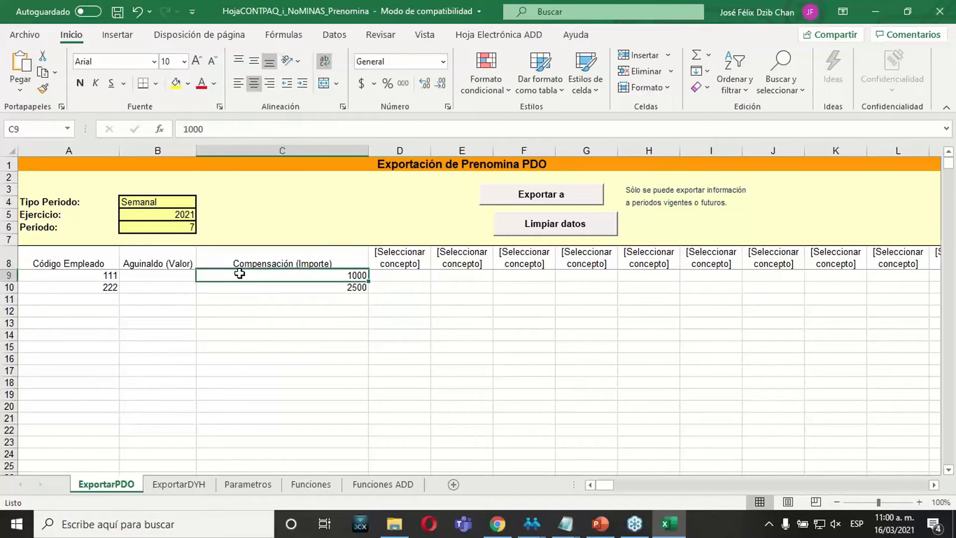
left_click(239, 288)
left_click(291, 277)
left_click(293, 282)
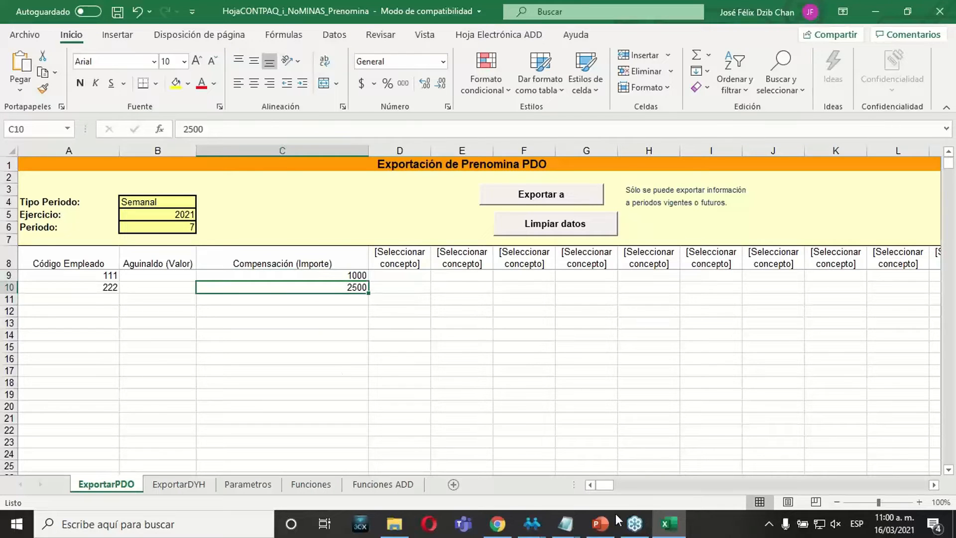
Switch to CONTPAQi Nóminas, review the Importe 1 to Importe 3 formulas of the Comisiones concept and close the concept catalog
left_click(539, 530)
left_click(578, 485)
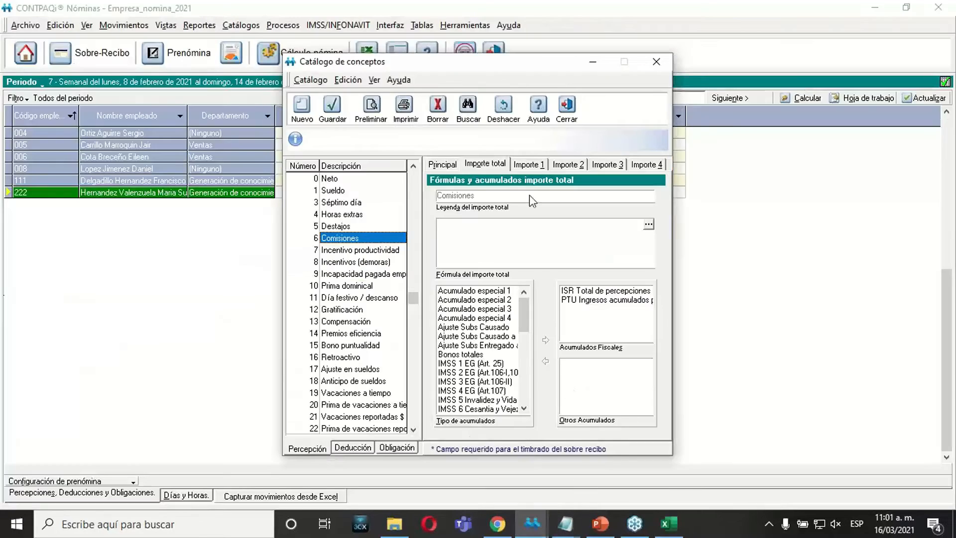
left_click(576, 167)
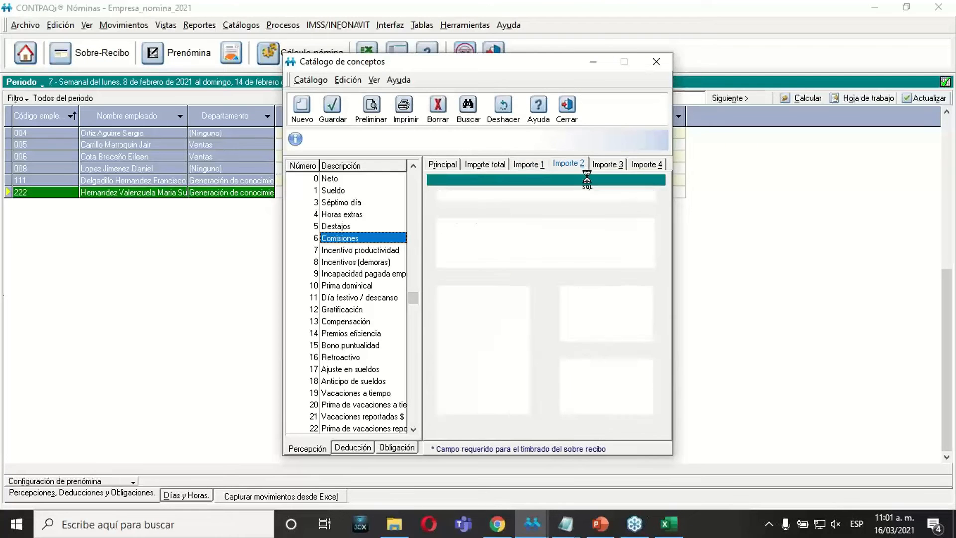
left_click(530, 164)
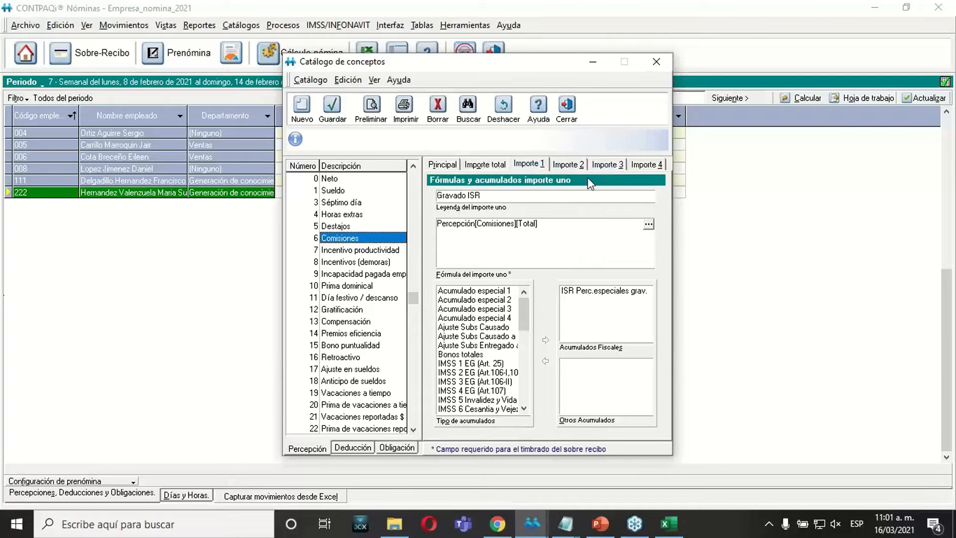
left_click(608, 168)
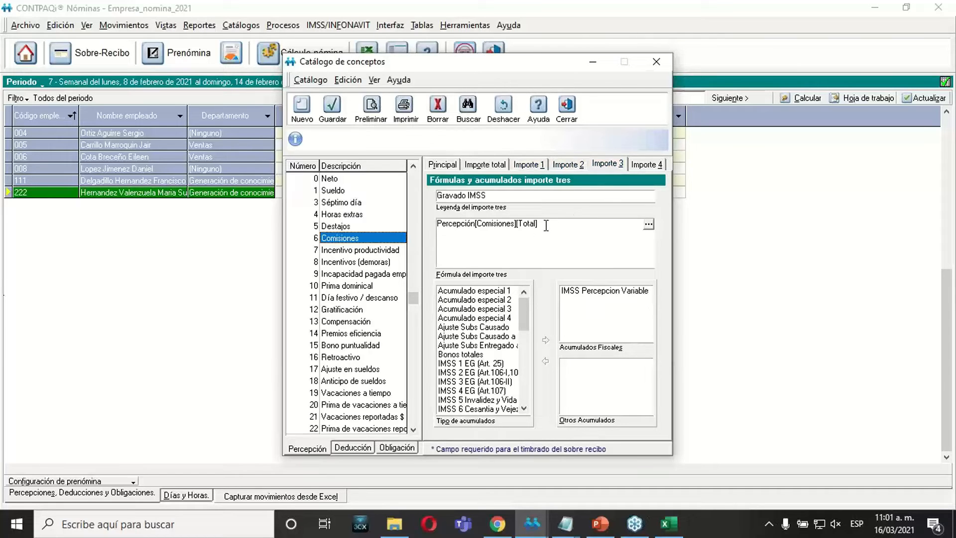
left_click(565, 112)
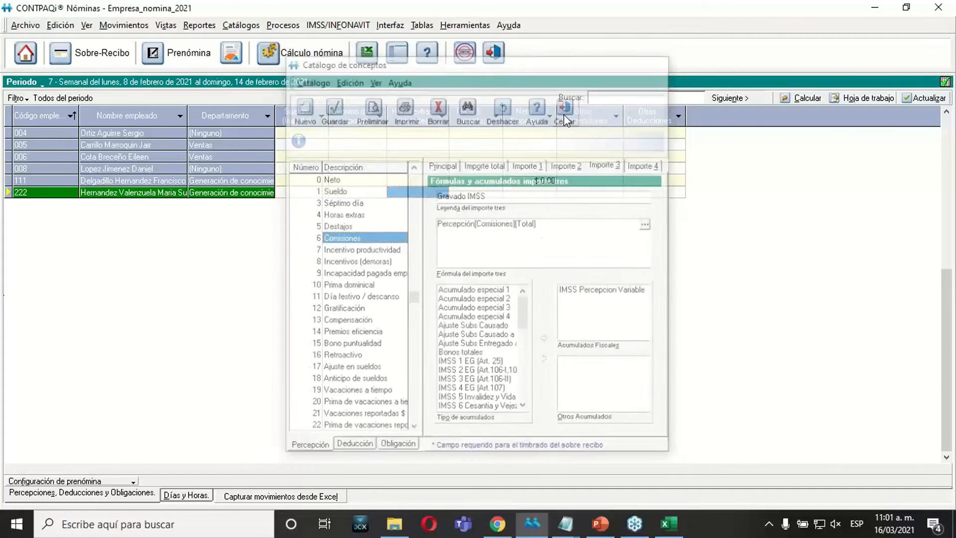
Switch back to Excel and check the concept assigned in header cell C8 of the ExportarPDO sheet
left_click(669, 524)
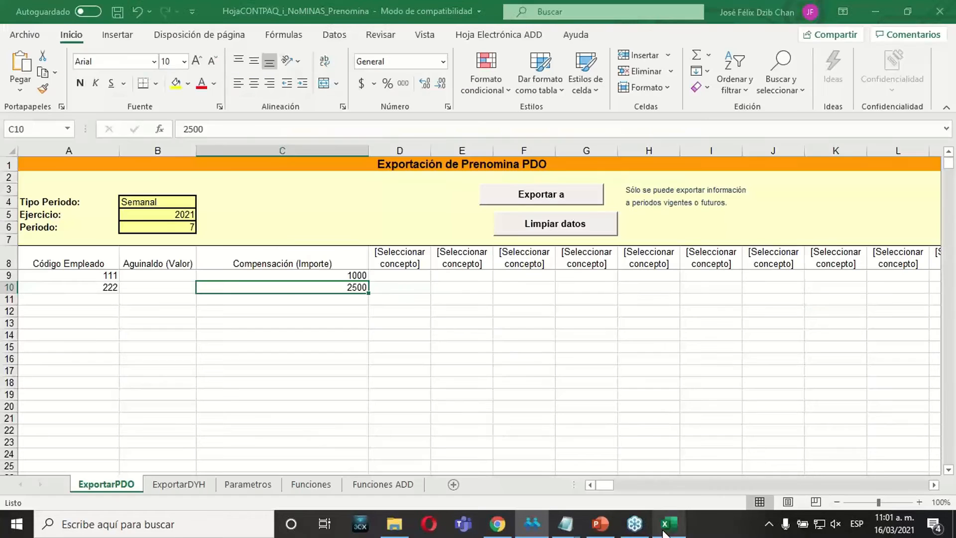
left_click(357, 312)
left_click(278, 264)
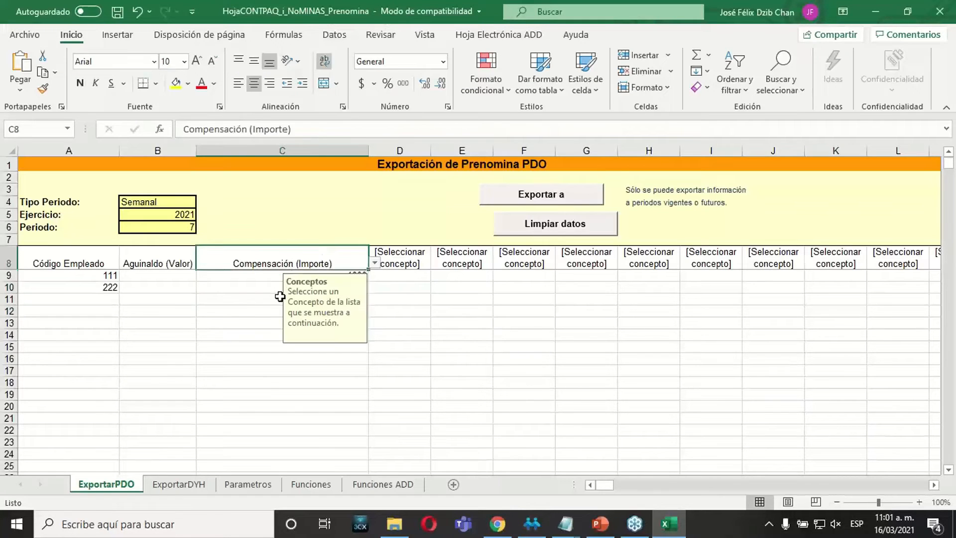
left_click(314, 299)
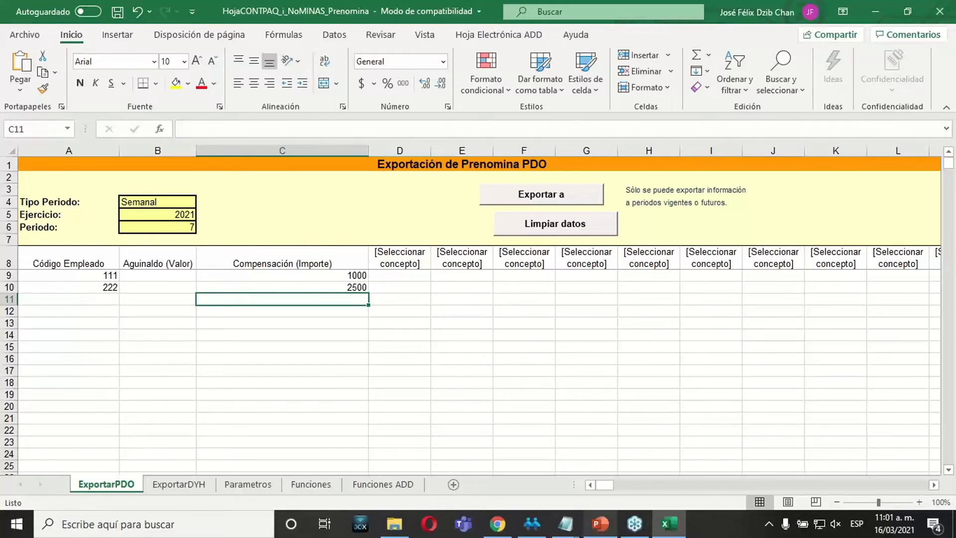
Switch to CONTPAQi Nóminas and inspect the sobre-recibo of employee 111 for existing movements, closing it again
left_click(532, 524)
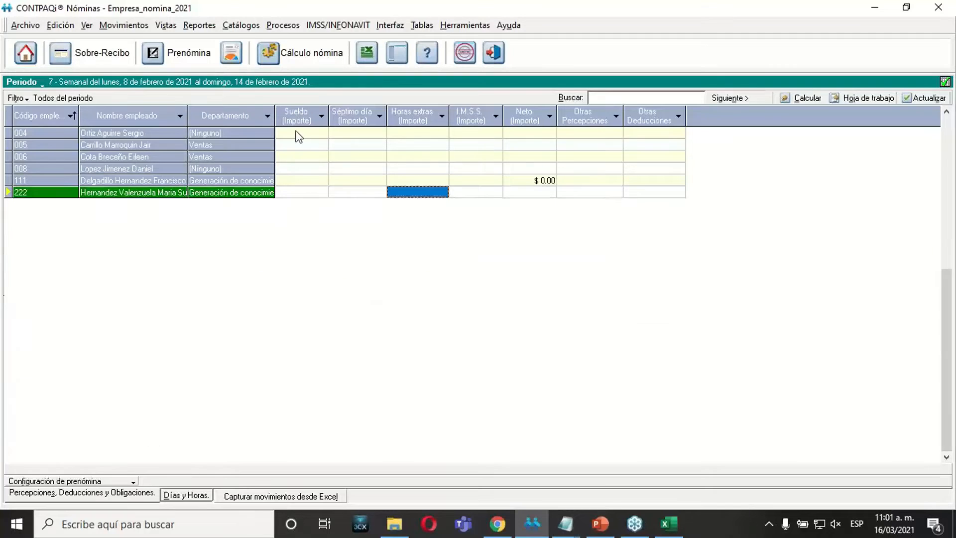
left_click(293, 180)
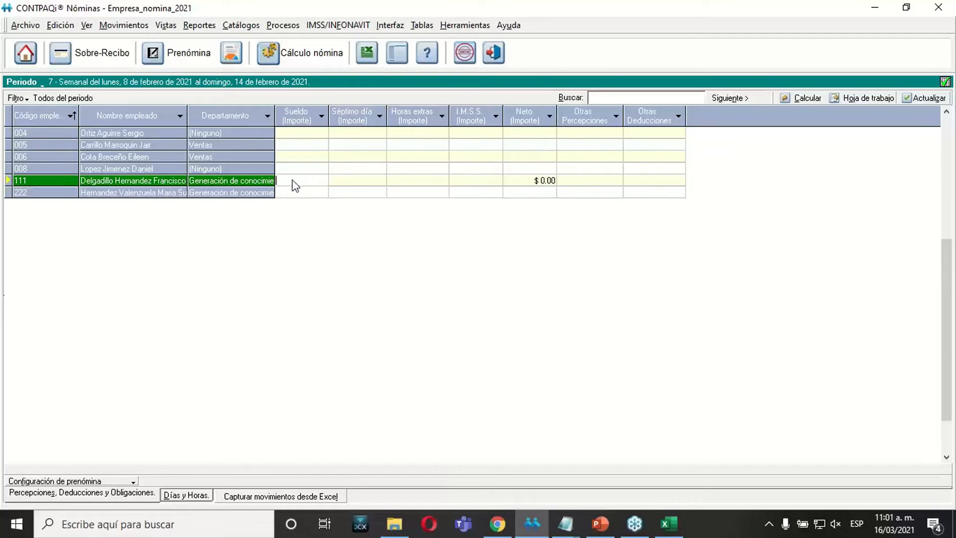
right_click(293, 181)
right_click(258, 184)
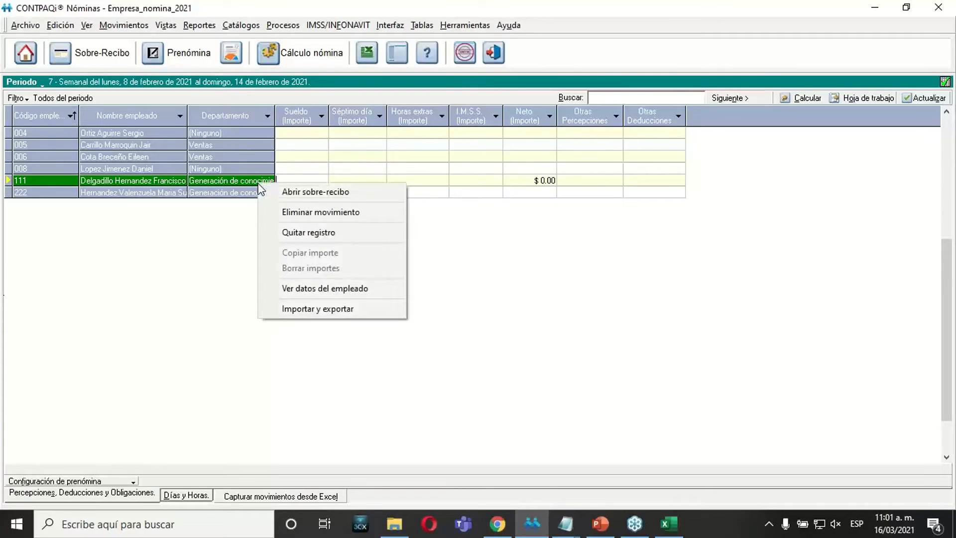
left_click(278, 192)
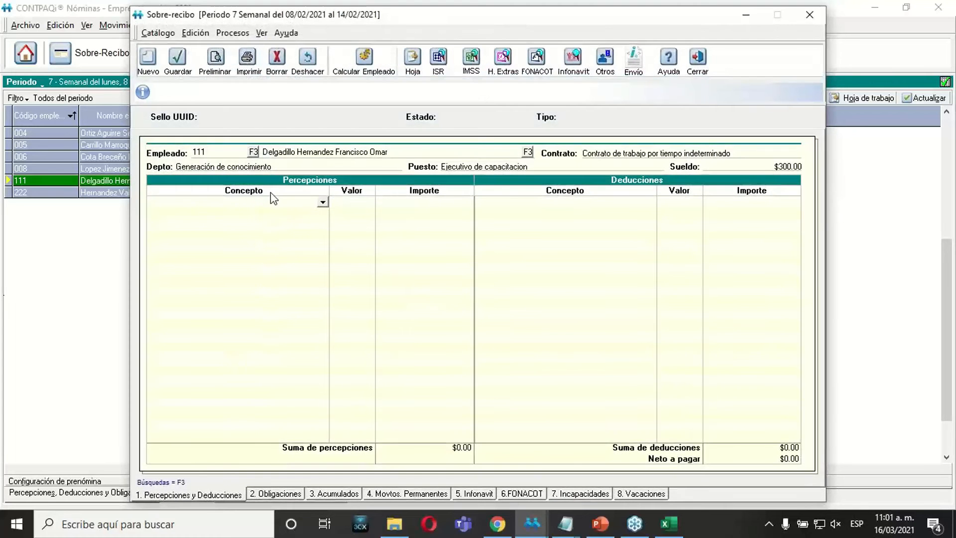
left_click(697, 58)
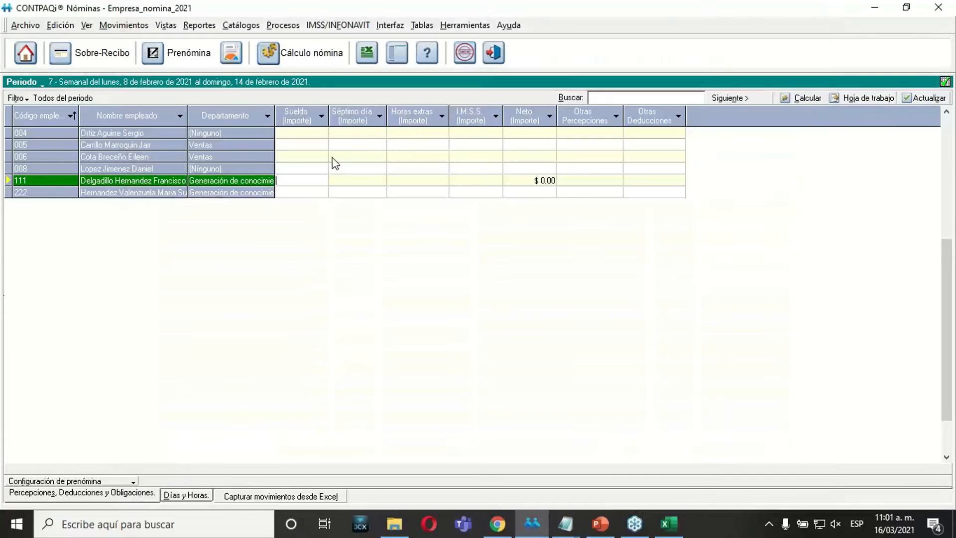
Inspect the sobre-recibo of employee 222 for existing movements and close it
left_click(260, 195)
right_click(258, 195)
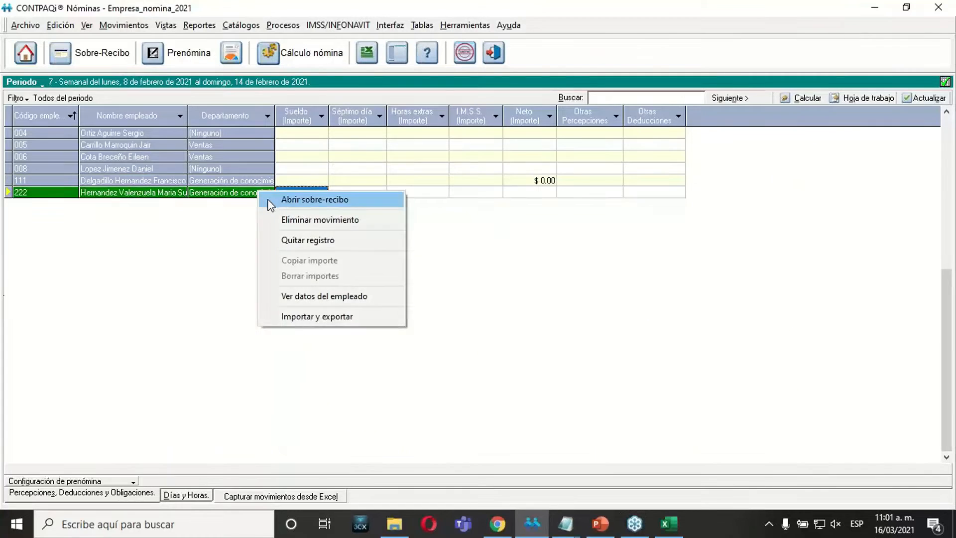
left_click(269, 199)
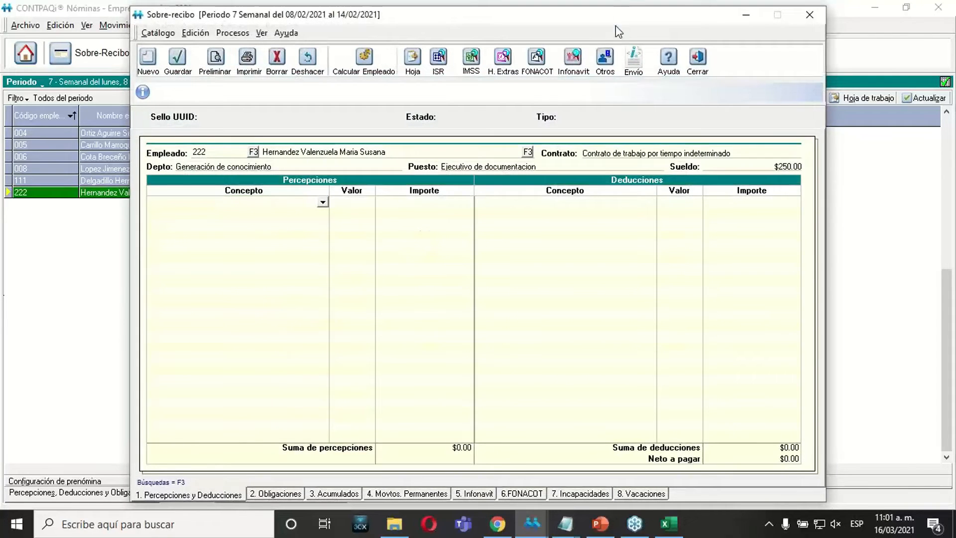
left_click(698, 59)
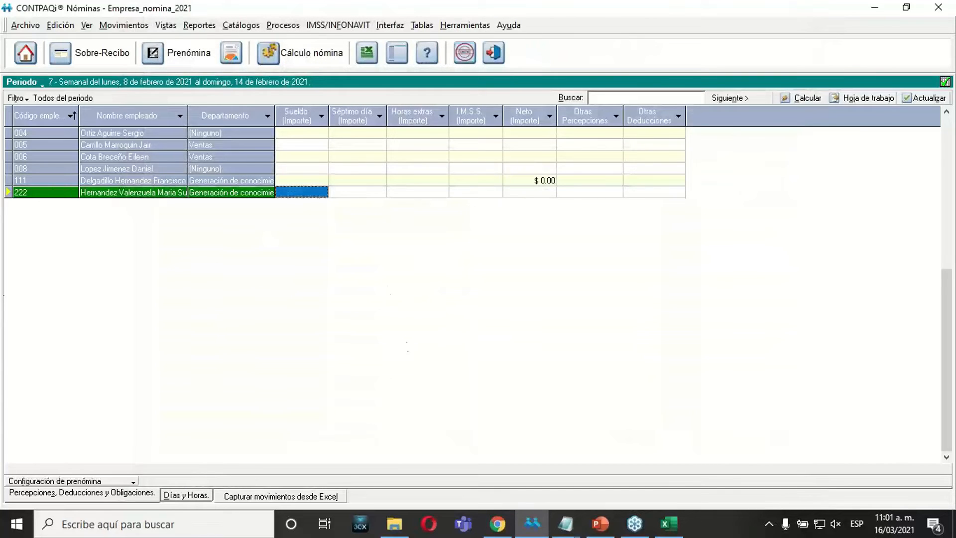
Switch to Excel and start the export of the captured movements from the ExportarPDO sheet
left_click(669, 524)
left_click(438, 381)
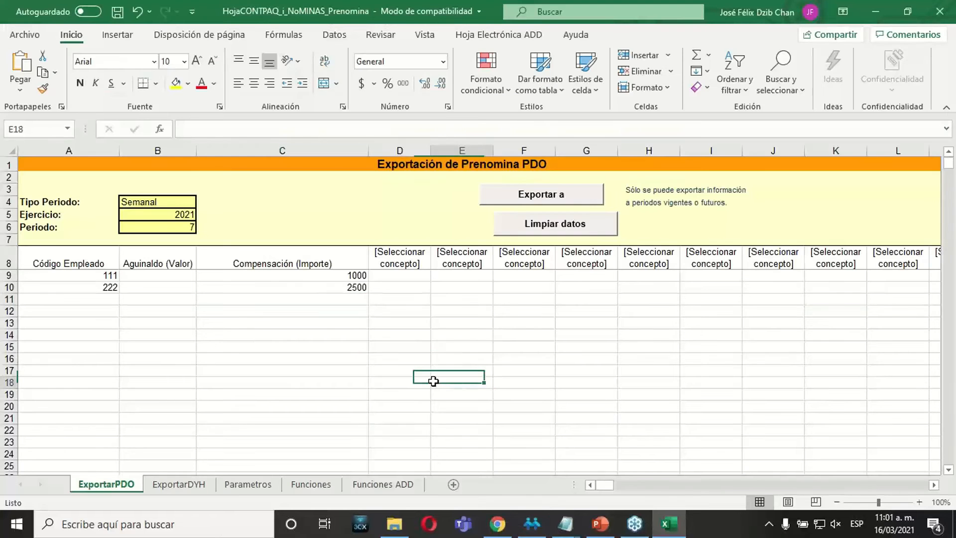
left_click(335, 289)
left_click(364, 347)
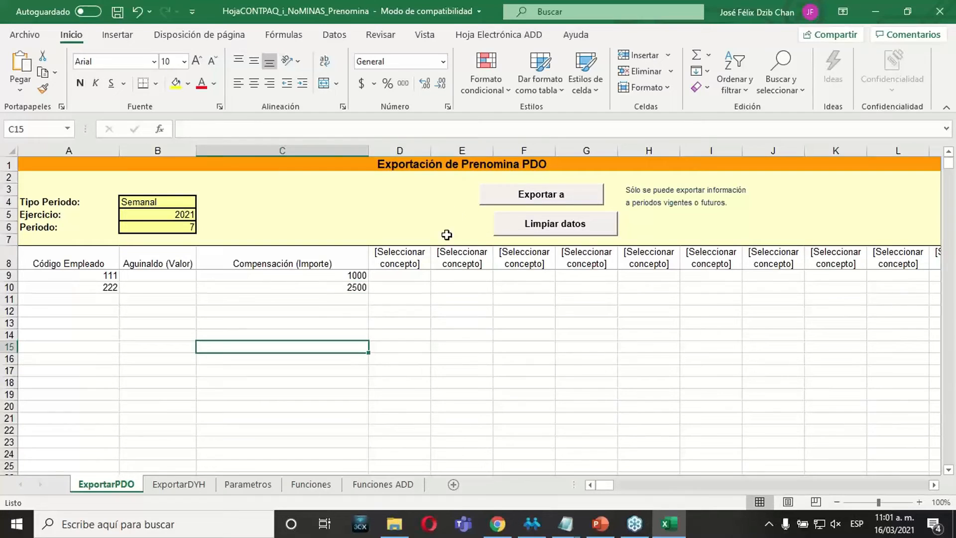
left_click(515, 198)
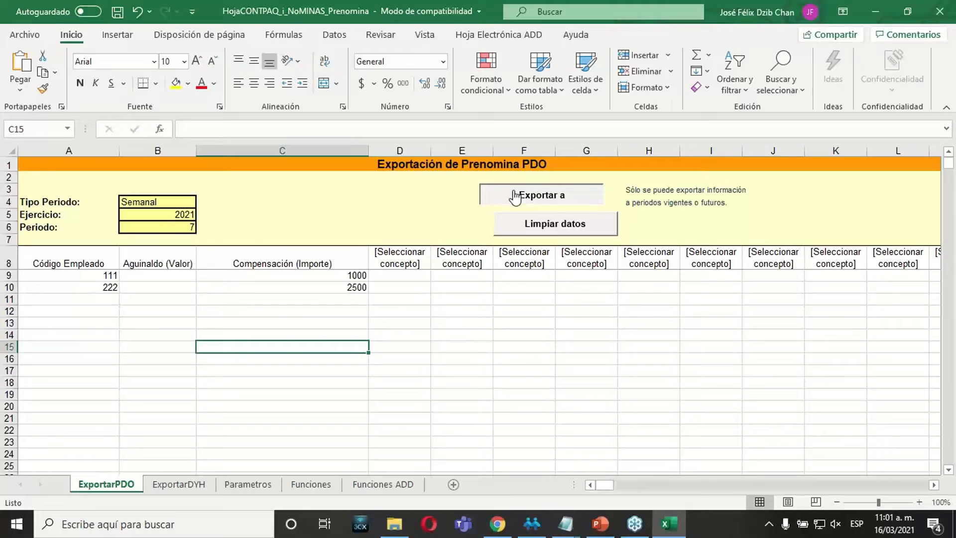
Change the concept in header cell C8 to Comisiones (Importe)
left_click(313, 261)
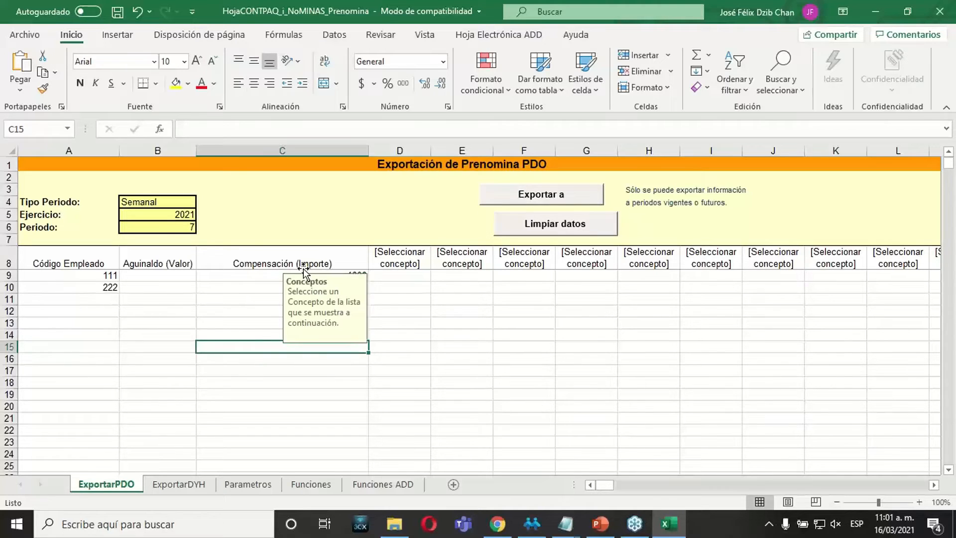
left_click(375, 264)
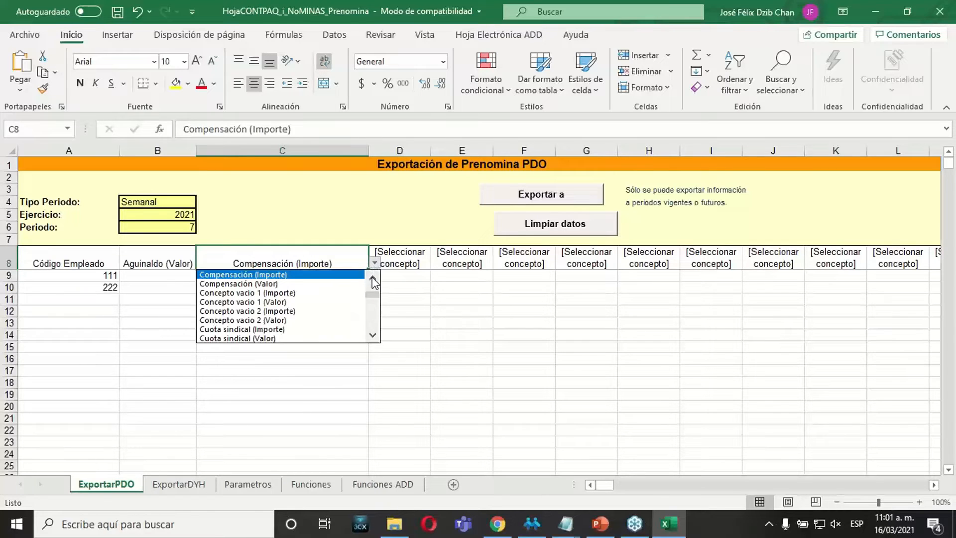
left_click(373, 279)
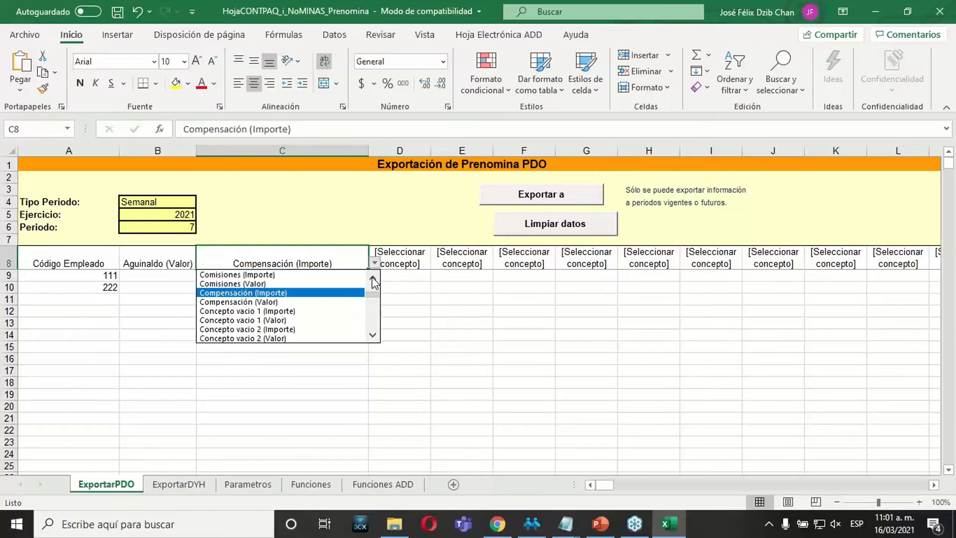
left_click(310, 277)
left_click(238, 299)
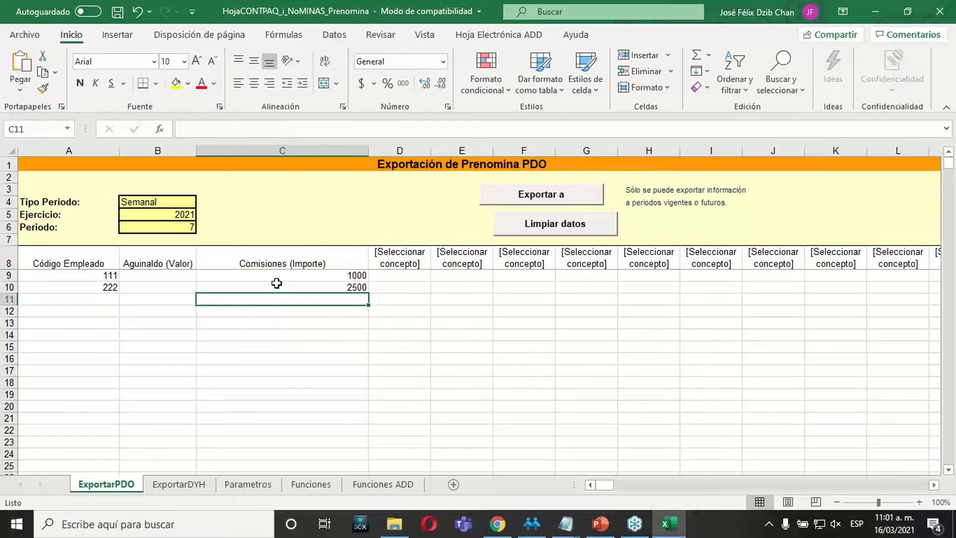
Export the commission movements of the ExportarPDO sheet to the payroll system and accept the completion notice
left_click(278, 311)
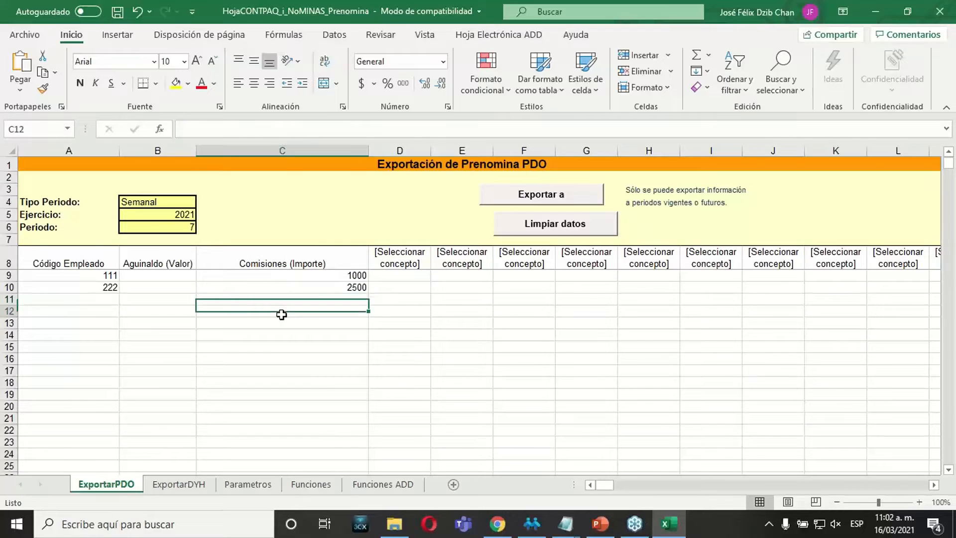
left_click(534, 202)
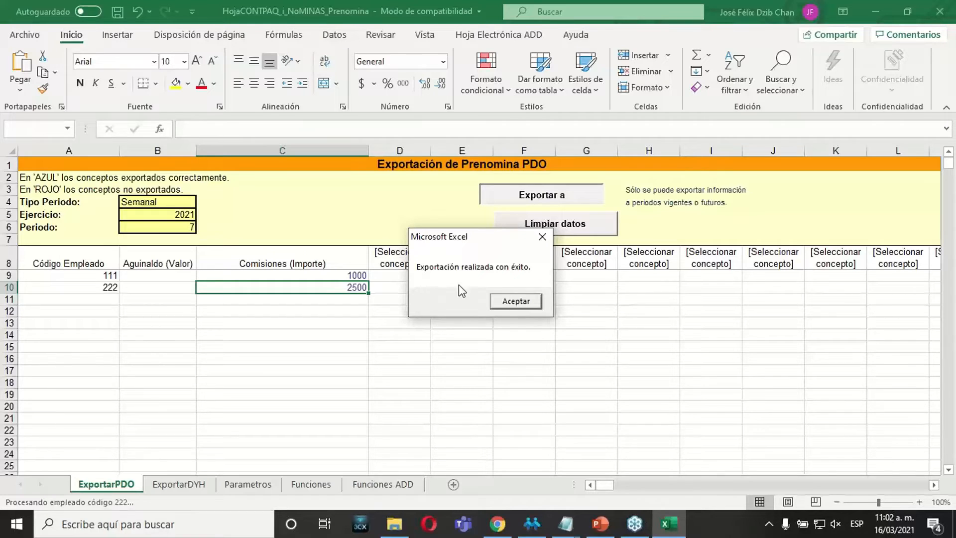
left_click(507, 302)
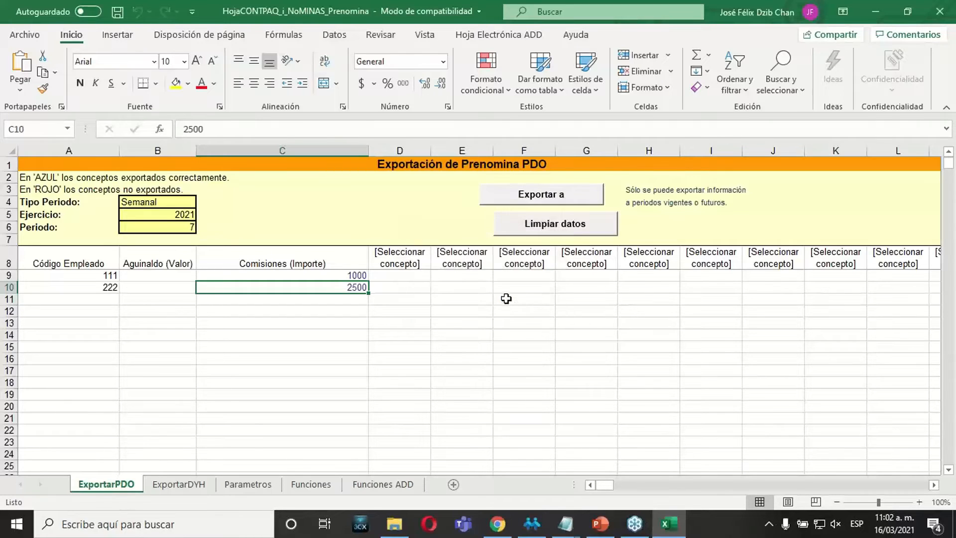
left_click(418, 379)
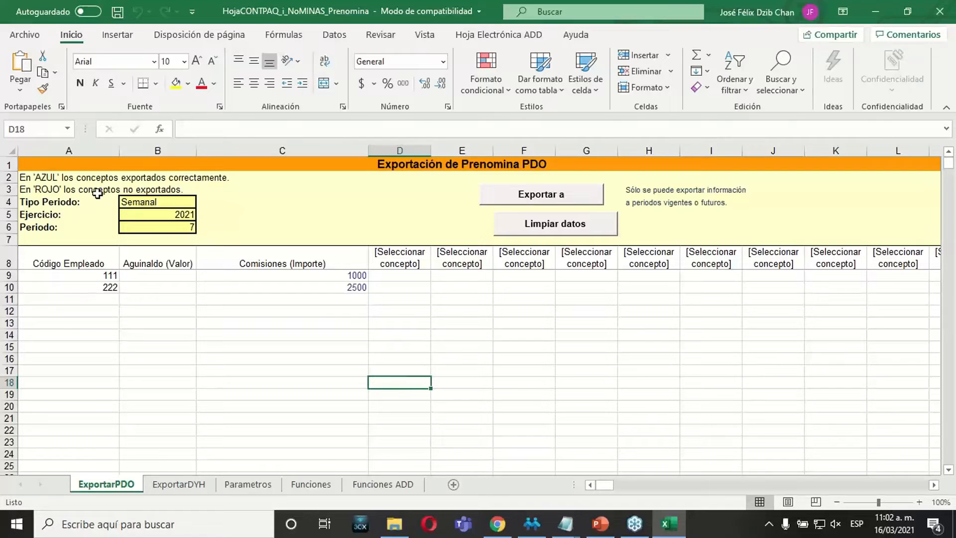
Compare the font colour of the exported commission amounts in C9:C10 with the AZUL and ROJO legend in A2:A3
left_click(28, 178)
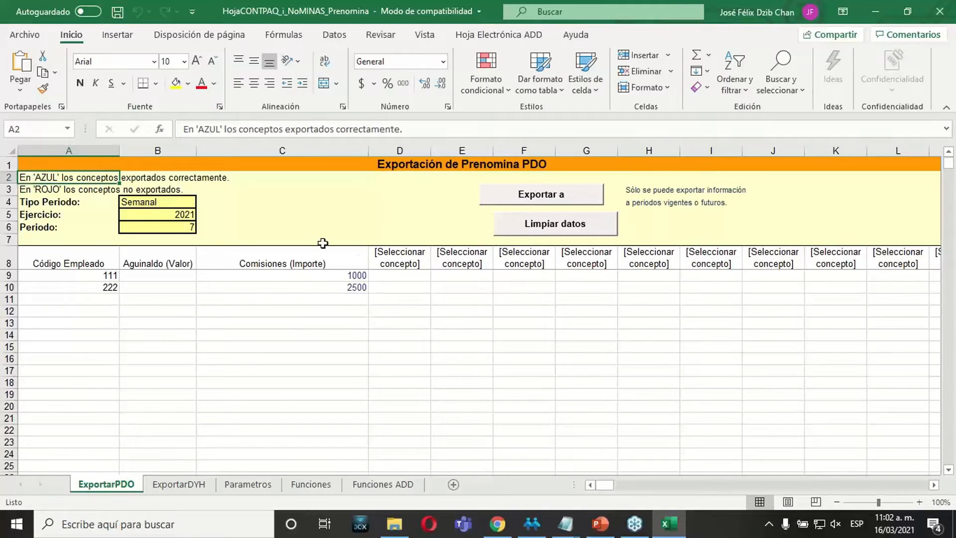
left_click_drag(279, 276, 265, 299)
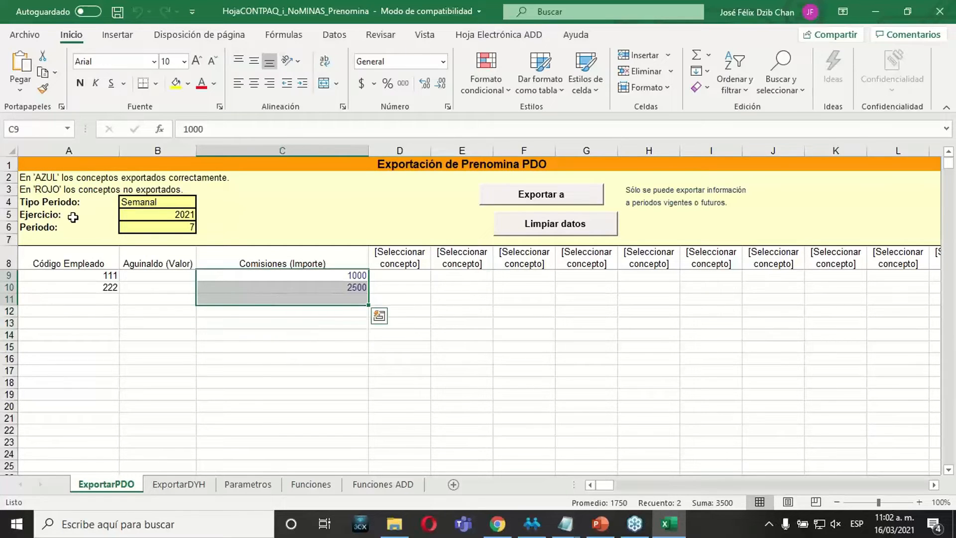
left_click(36, 175)
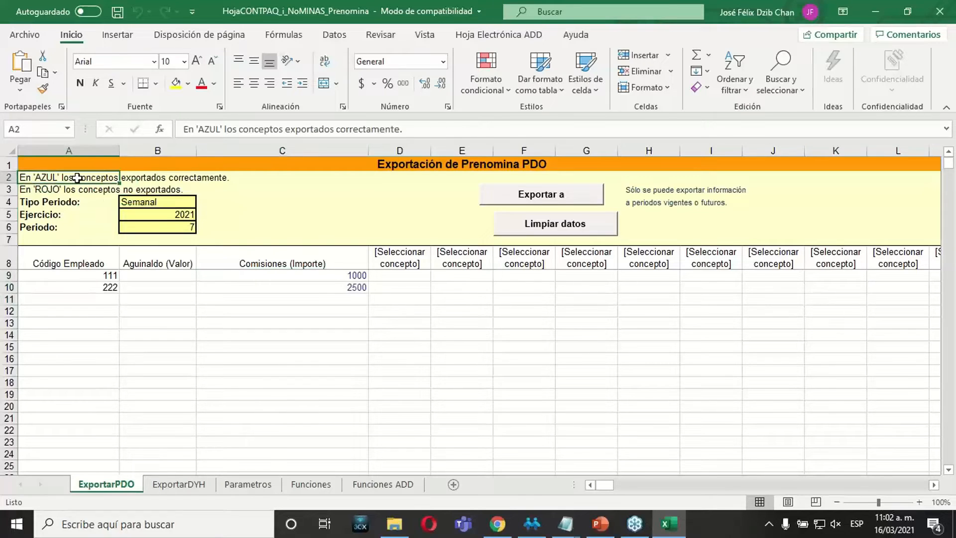
left_click(128, 178)
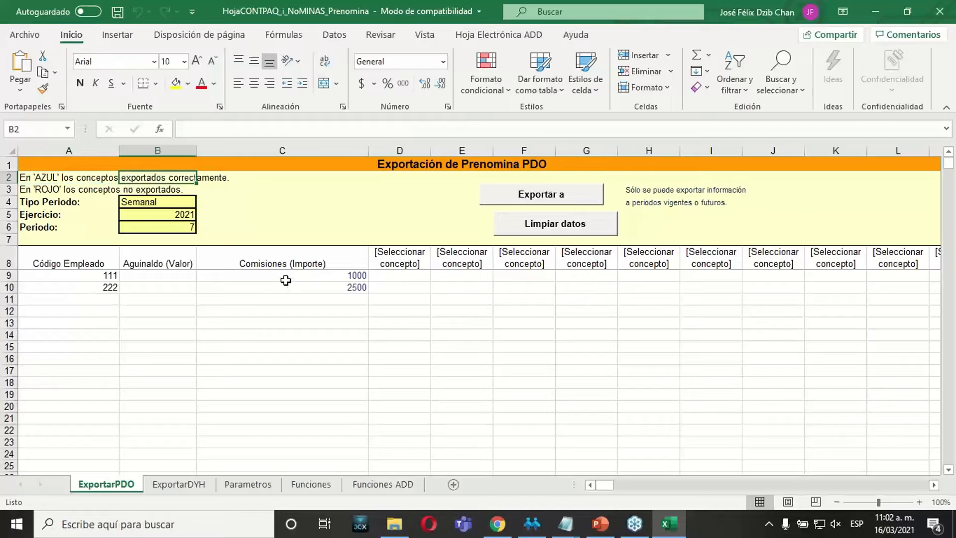
left_click_drag(285, 280, 285, 282)
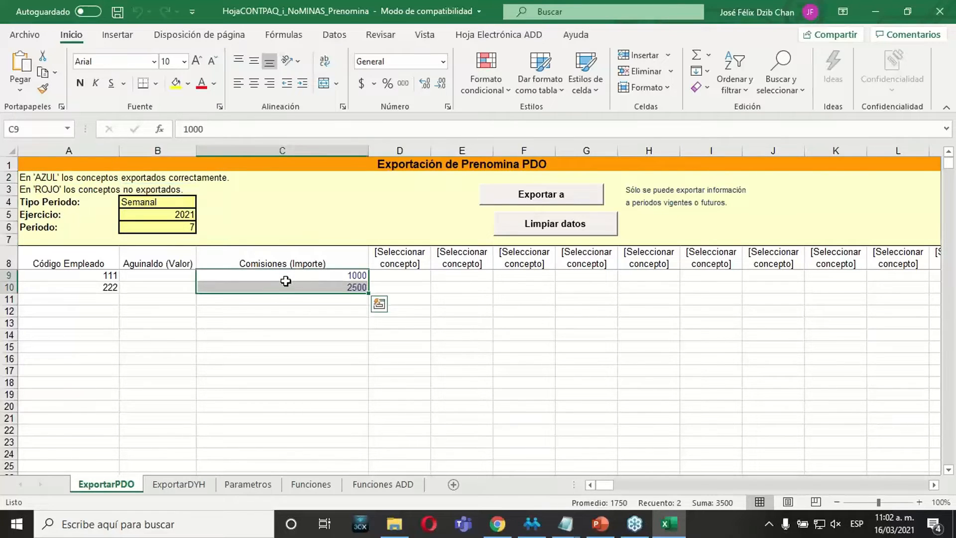
left_click(37, 186)
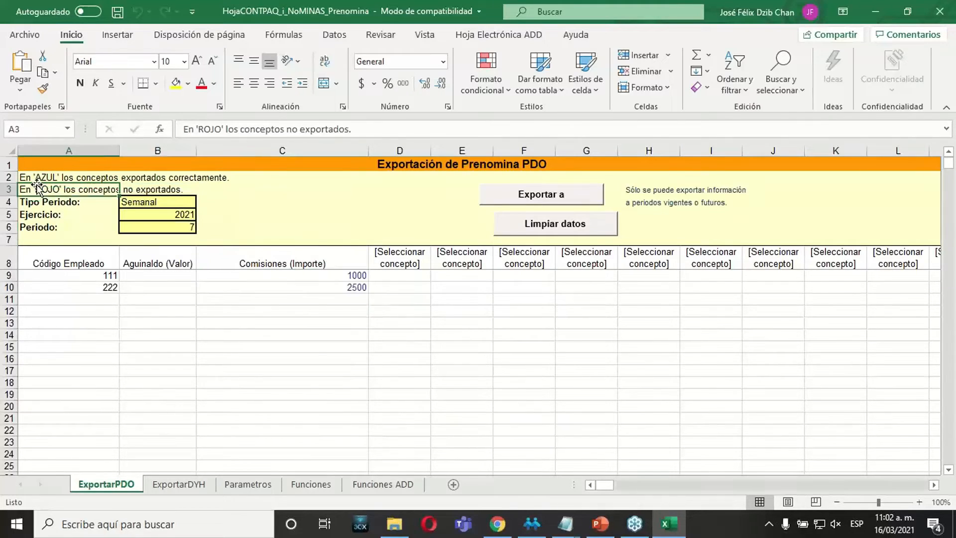
left_click_drag(251, 272, 251, 264)
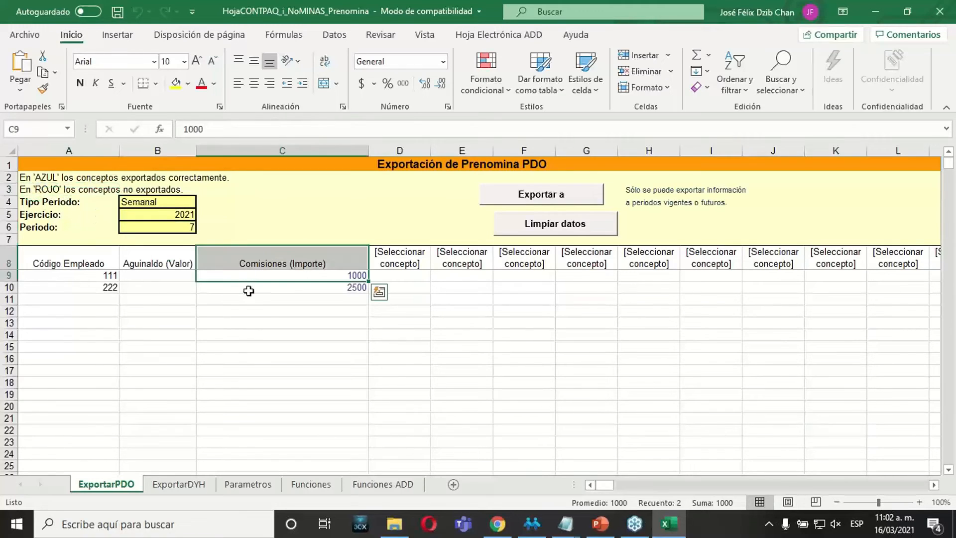
left_click(248, 290)
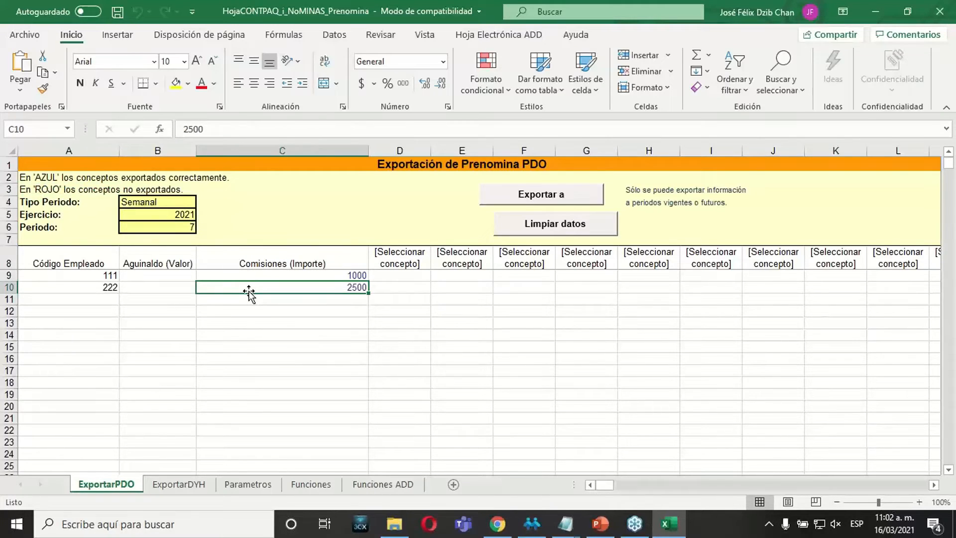
left_click(250, 310)
left_click(294, 277)
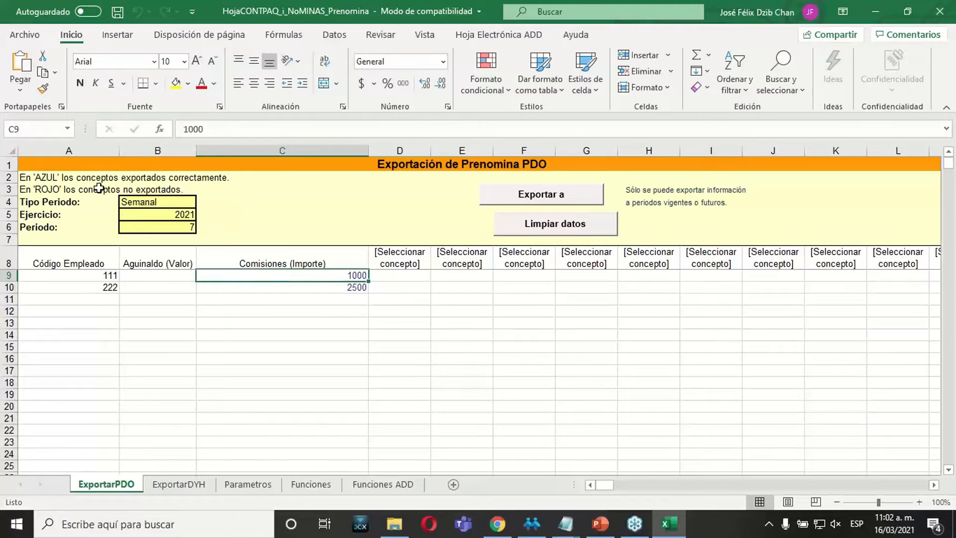
left_click(272, 373)
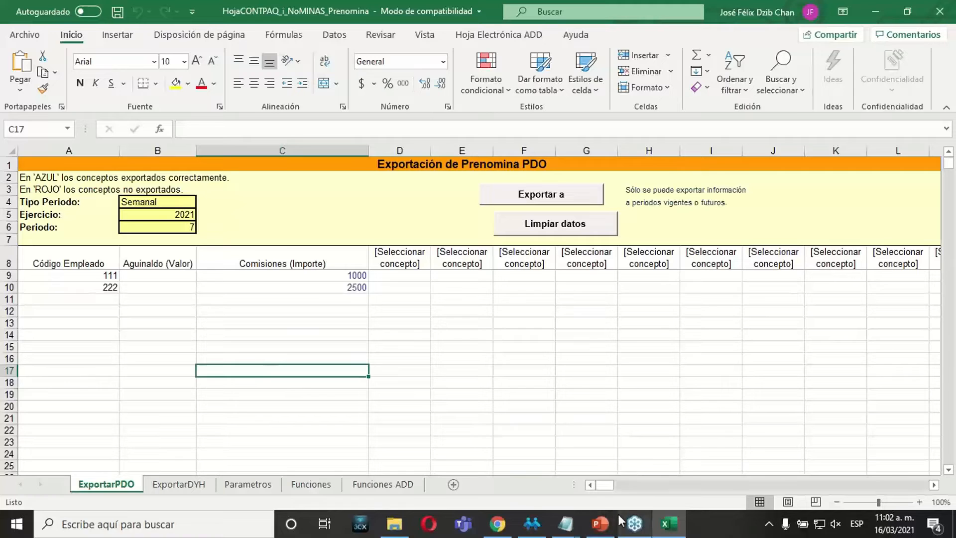
Switch to CONTPAQi Nóminas, check the exported commission in the sobre-recibo of employee 111 and close it
left_click(532, 523)
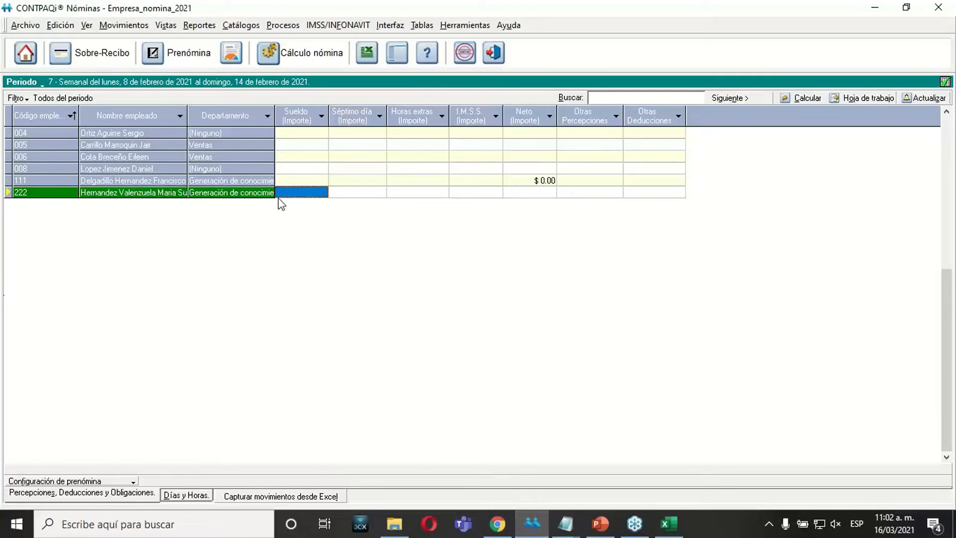
left_click(286, 181)
right_click(287, 183)
left_click(301, 192)
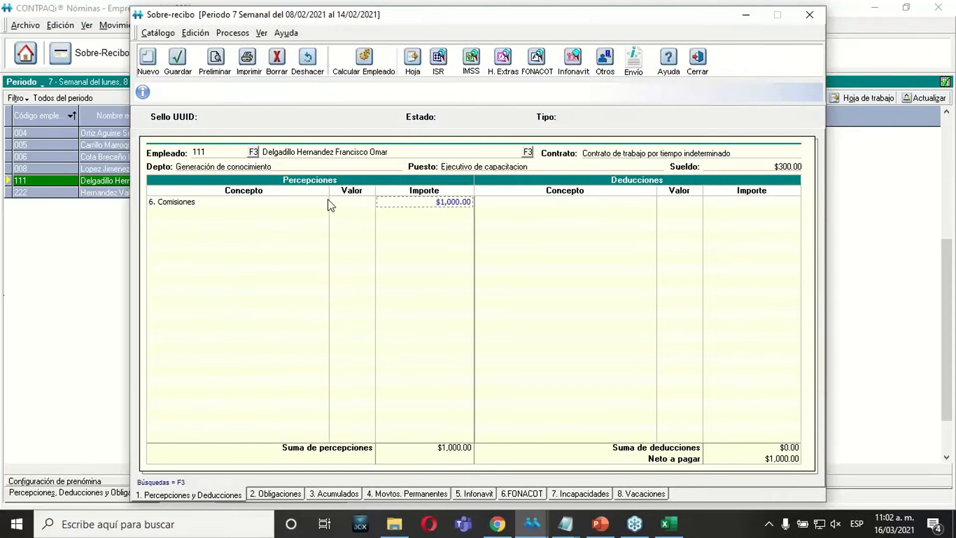
left_click(706, 58)
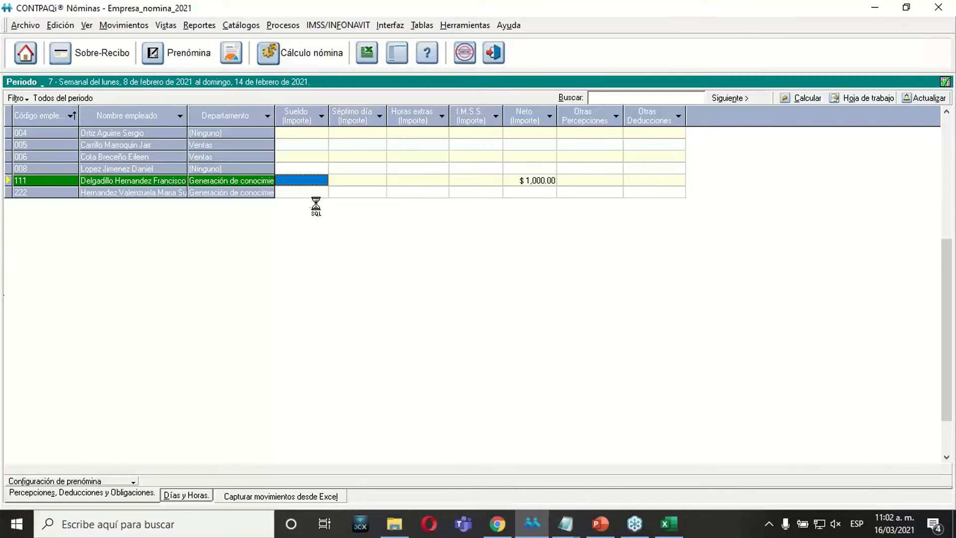
Check the exported commission in the sobre-recibo of employee 222 and close it
right_click(311, 194)
left_click(329, 206)
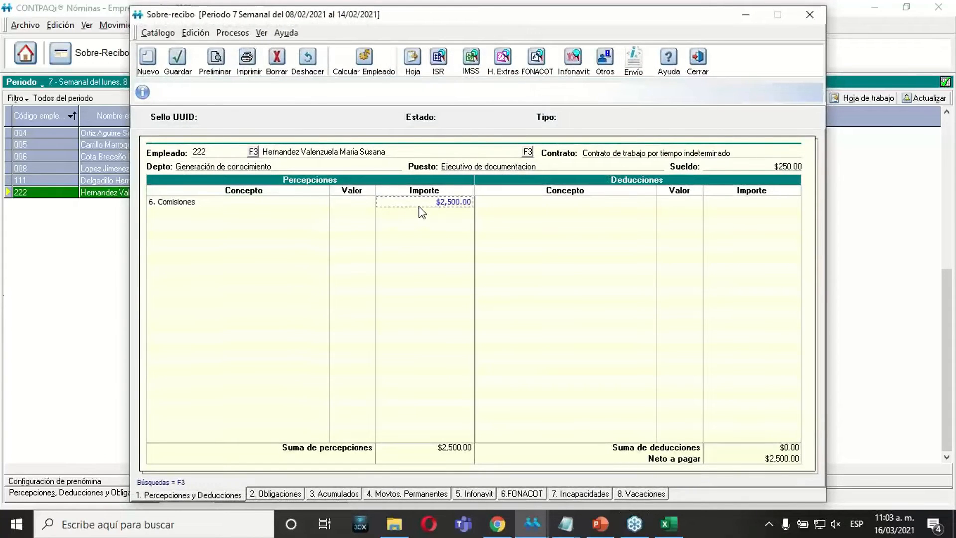
left_click(699, 54)
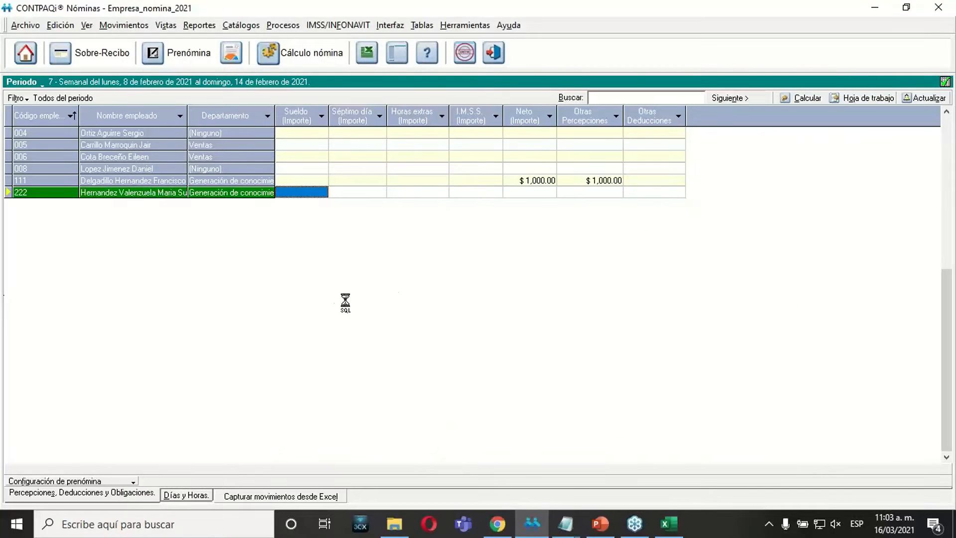
Add the perception Comisiones to the concepts displayed in the prenómina configuration
left_click(74, 480)
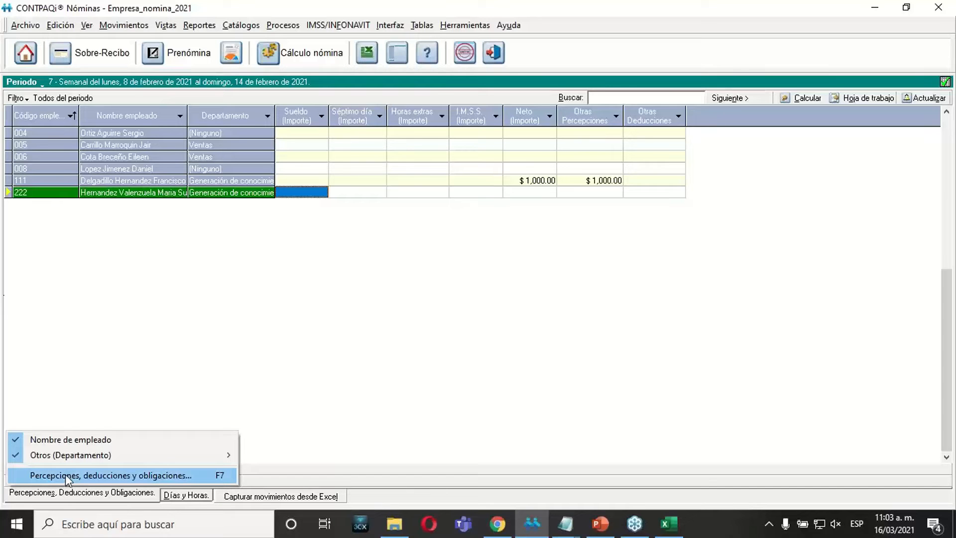
left_click(151, 477)
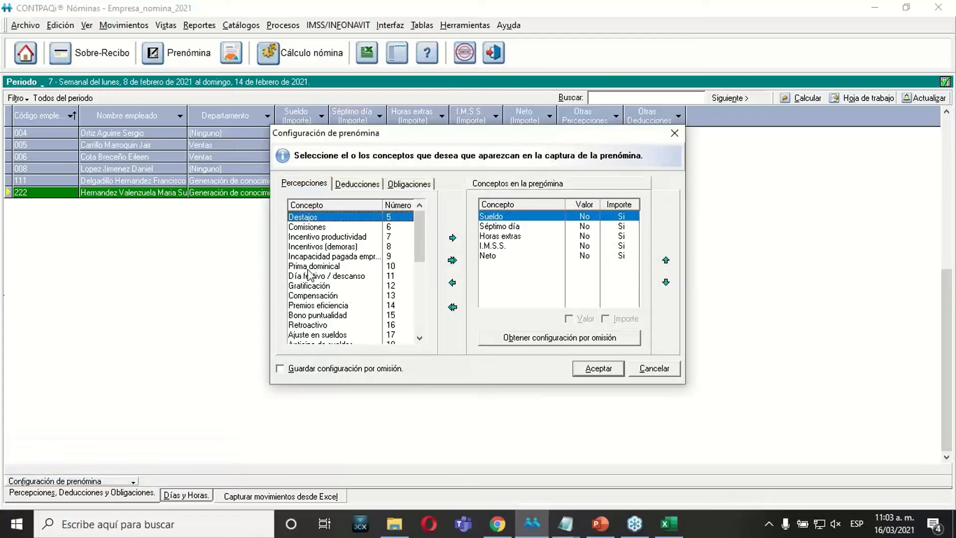
left_click(321, 227)
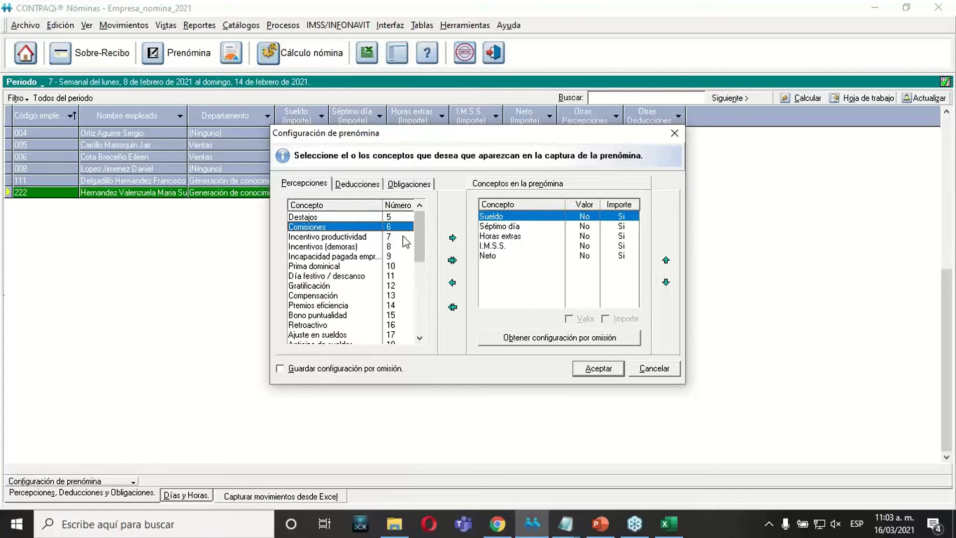
left_click(453, 238)
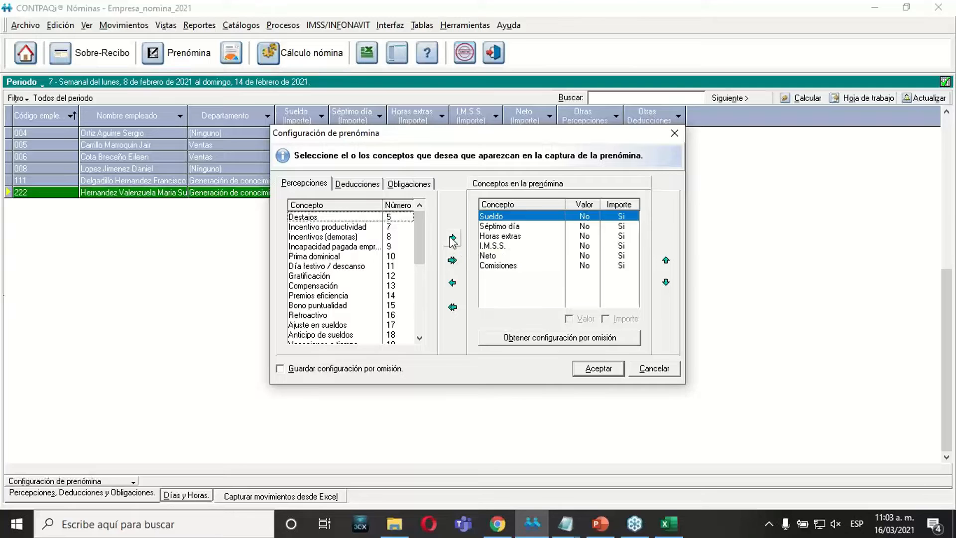
Move Comisiones up to directly below Sueldo in the prenómina concepts and apply the configuration
left_click(512, 267)
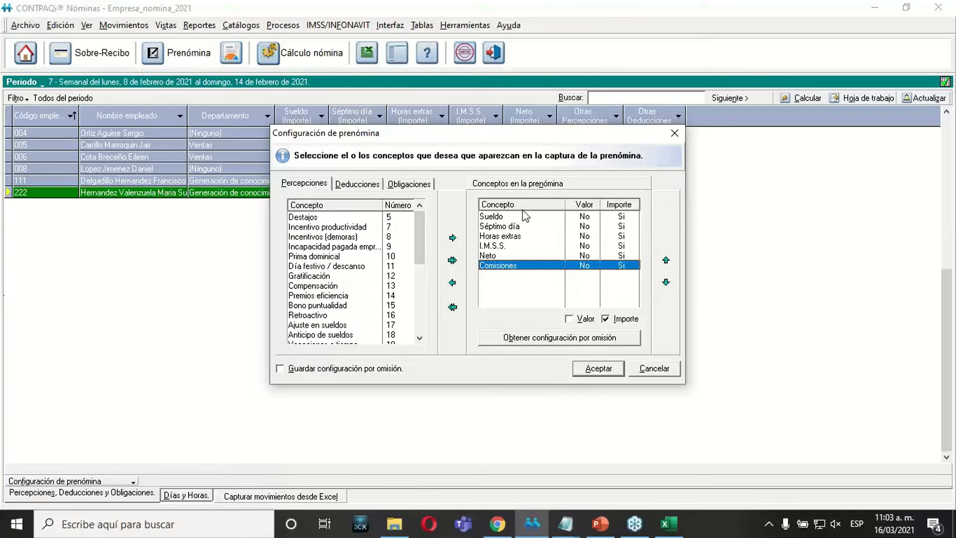
left_click(666, 260)
left_click(666, 260)
left_click(666, 260)
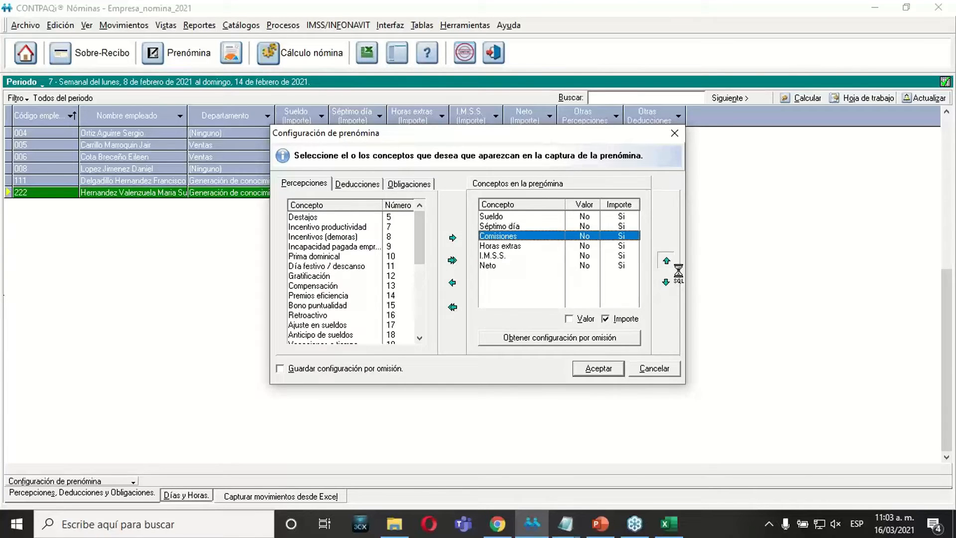
left_click(666, 260)
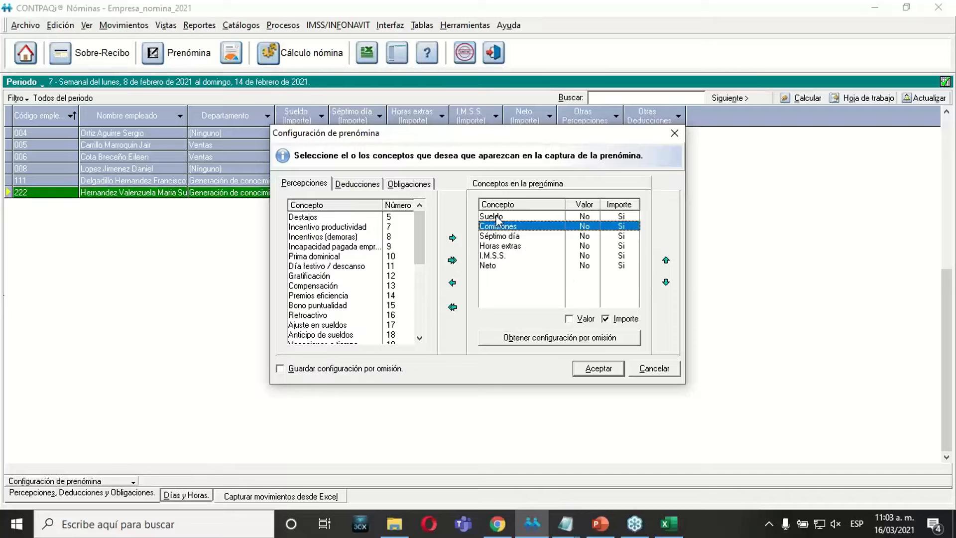
left_click(592, 370)
left_click(471, 309)
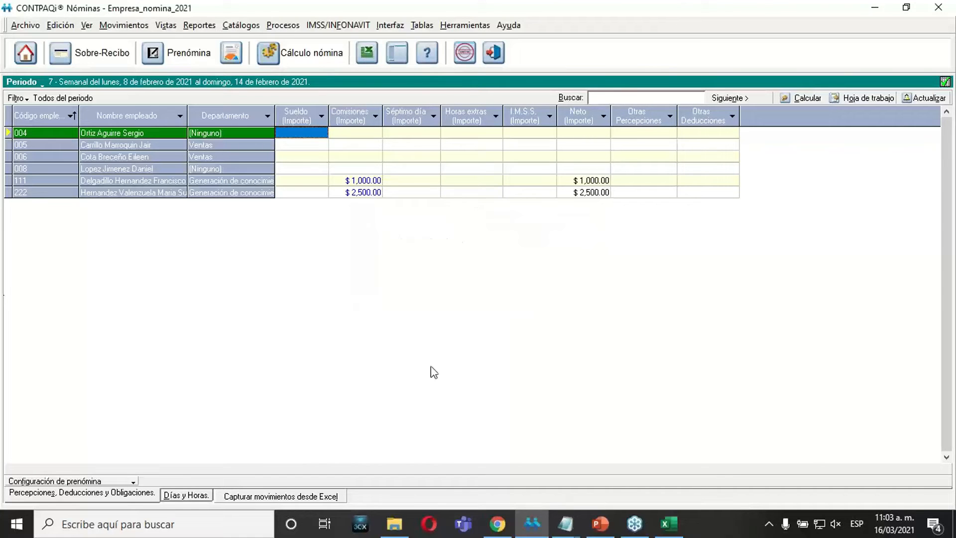
Review the Comisiones amounts of employees 111 and 222 in the prenómina grid
left_click(356, 180)
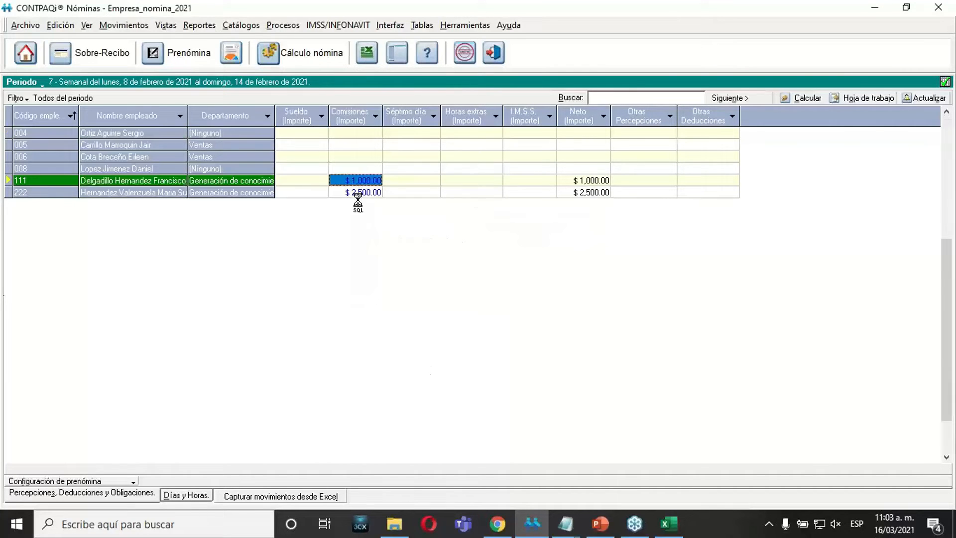
left_click(358, 192)
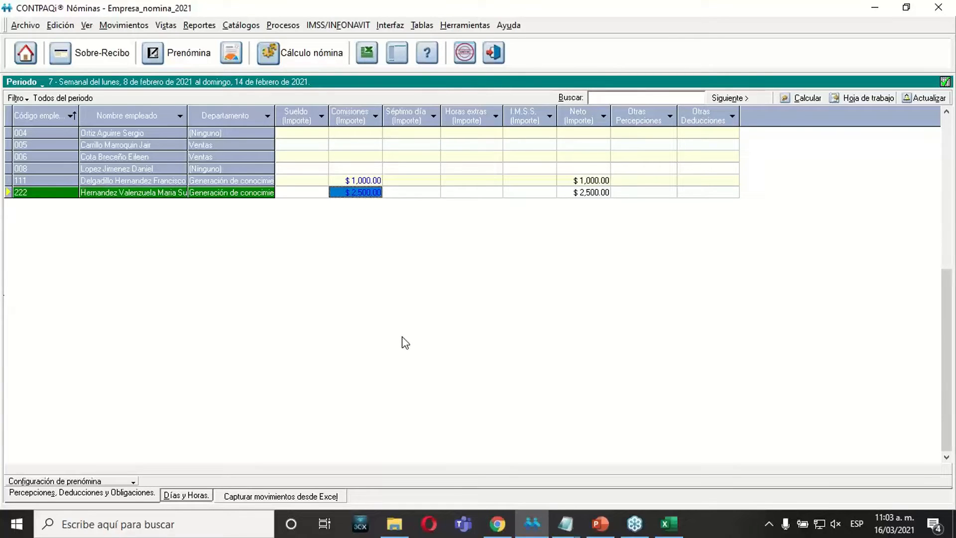
left_click(351, 181)
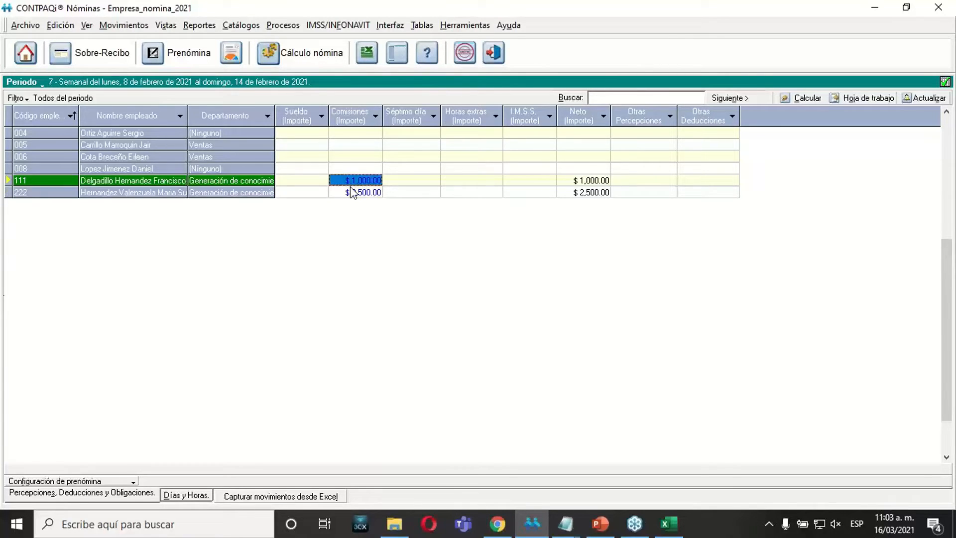
left_click(350, 189)
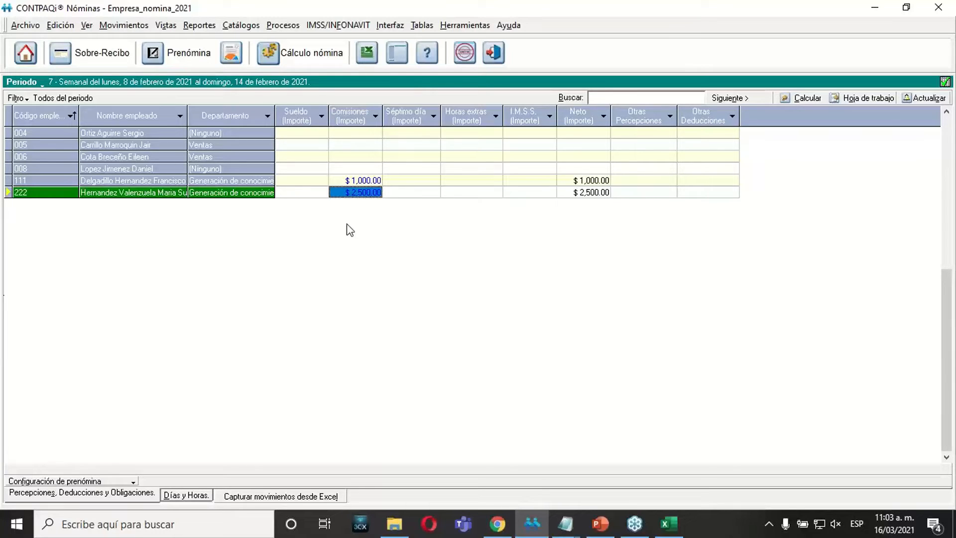
Switch to Excel and open the ExportarDYH sheet of the prenómina workbook
left_click(662, 524)
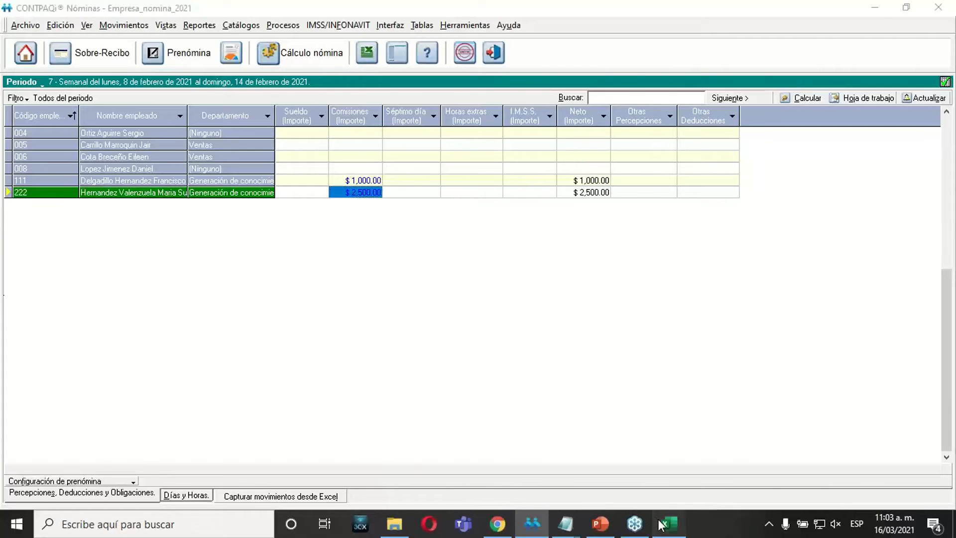
left_click(473, 345)
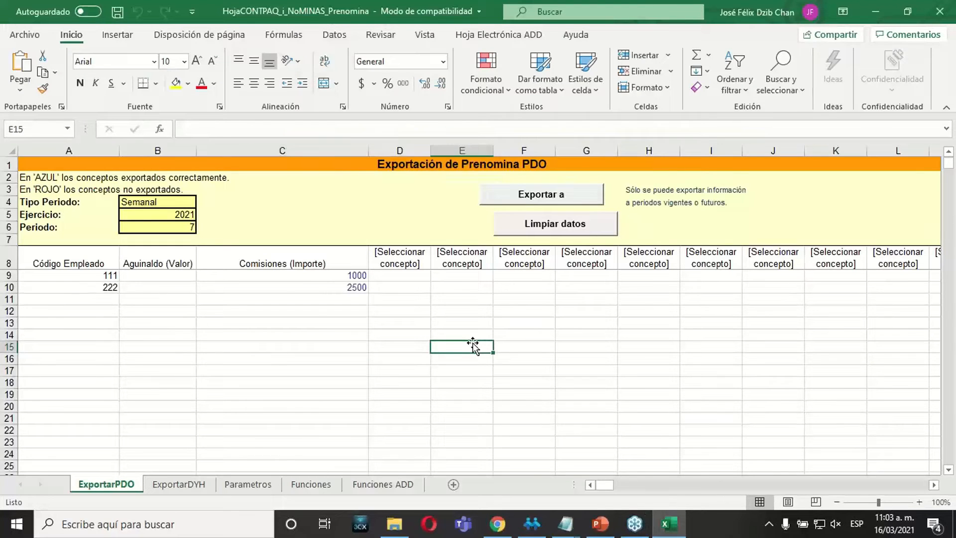
left_click(202, 485)
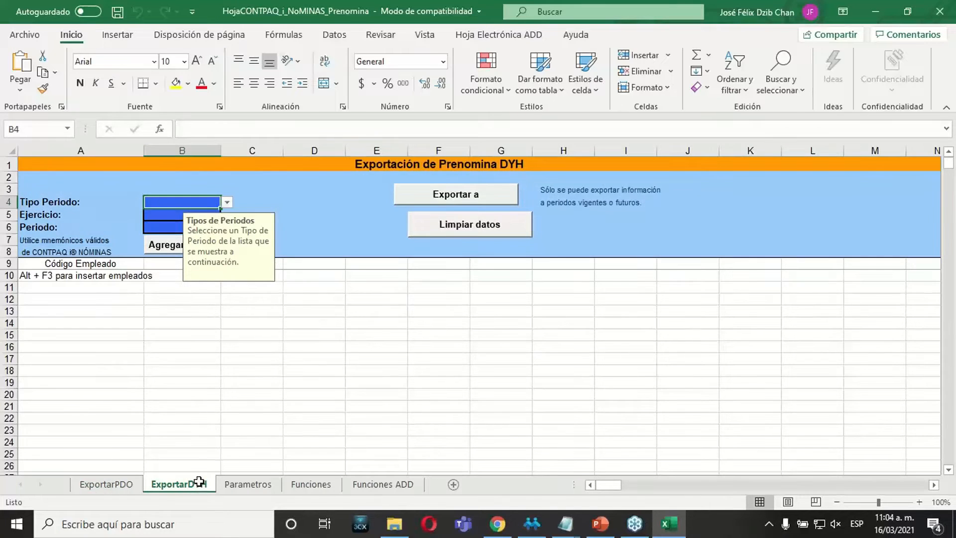
left_click(315, 333)
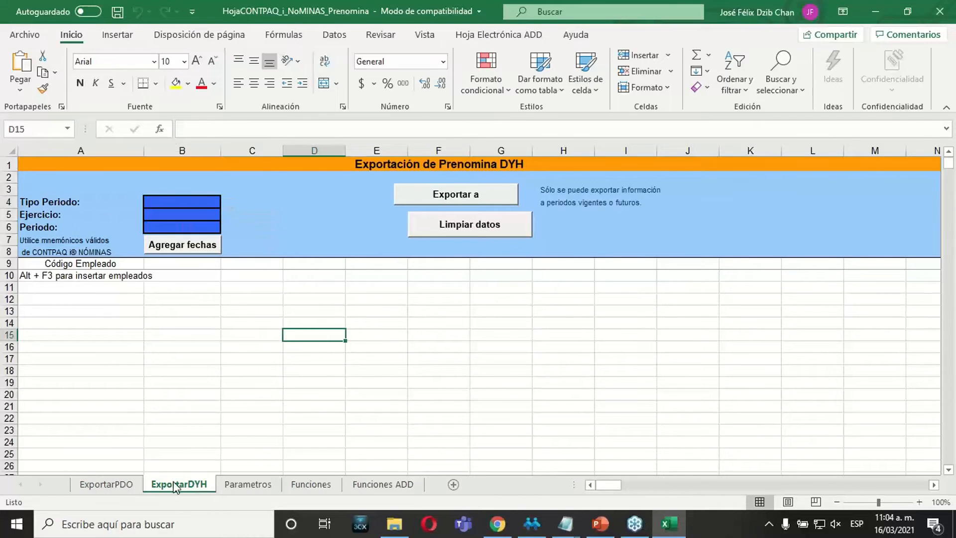
Set the Tipo Periodo to Semanal, the Ejercicio to 2021 and the Periodo to 7 in the ExportarDYH sheet
left_click(217, 343)
left_click(183, 201)
left_click(227, 201)
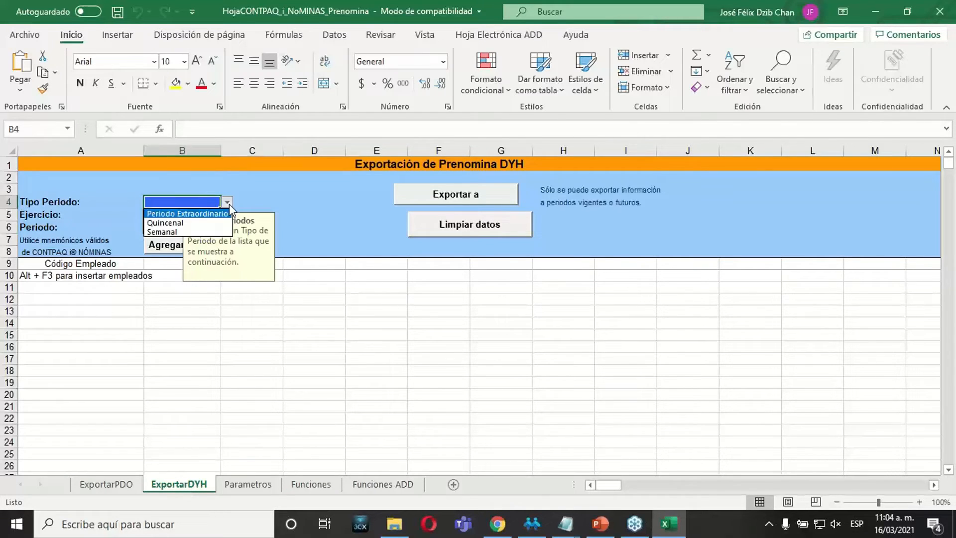
left_click(168, 232)
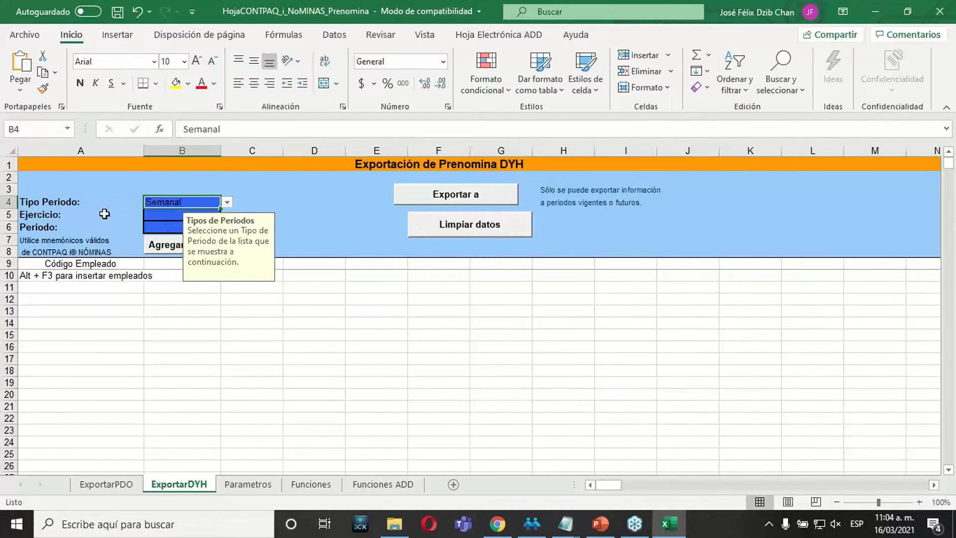
left_click(151, 214)
type("2021")
key("Return")
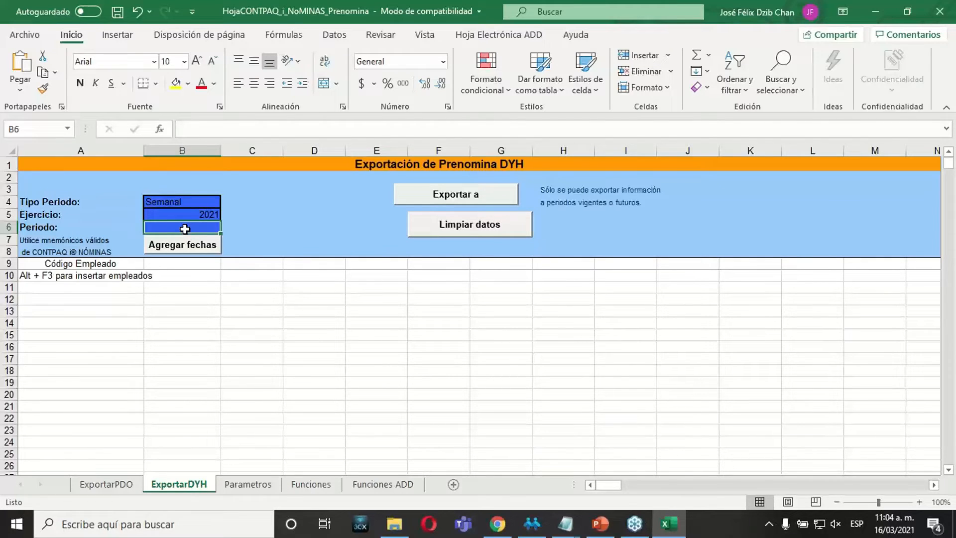
type("7")
key("Return")
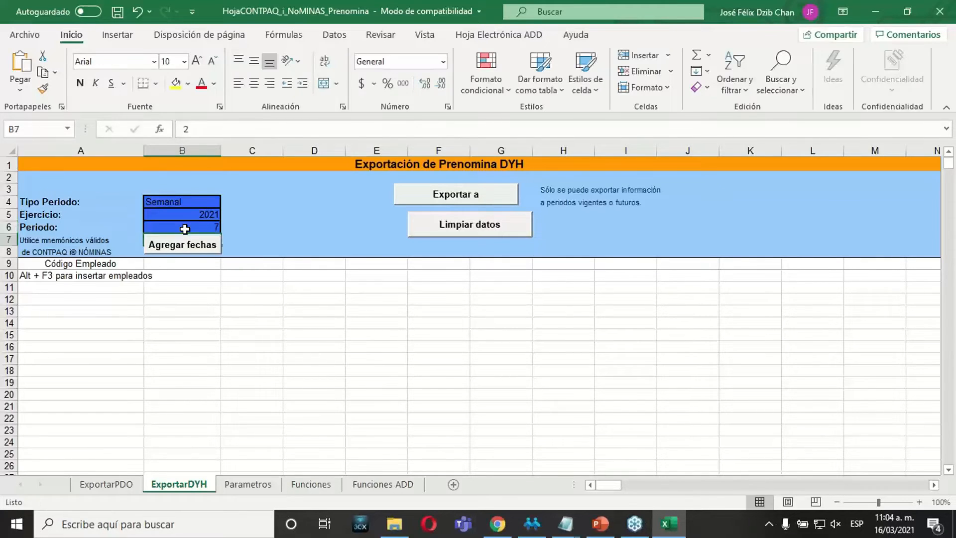
Read the note on which periods accept exported information and check the entered period number
left_click(550, 188)
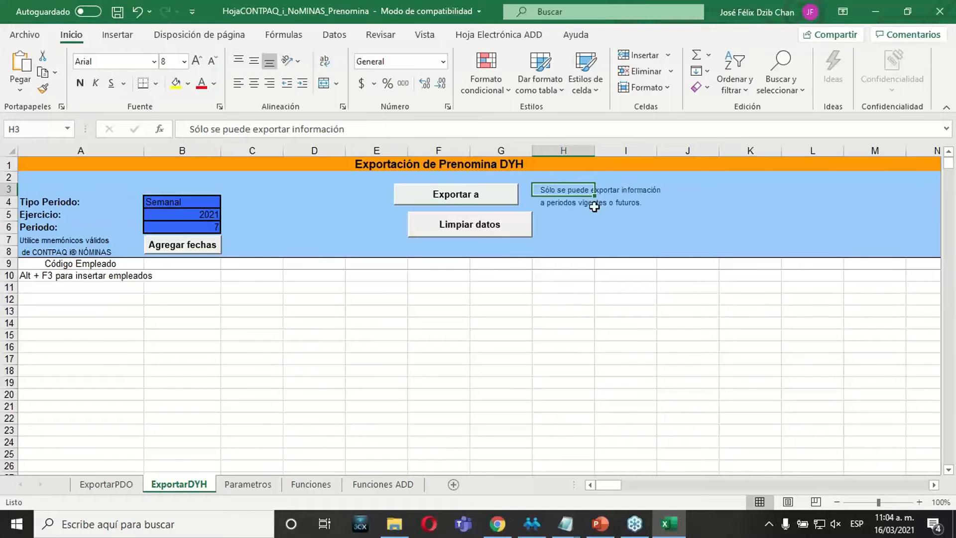
left_click(568, 204)
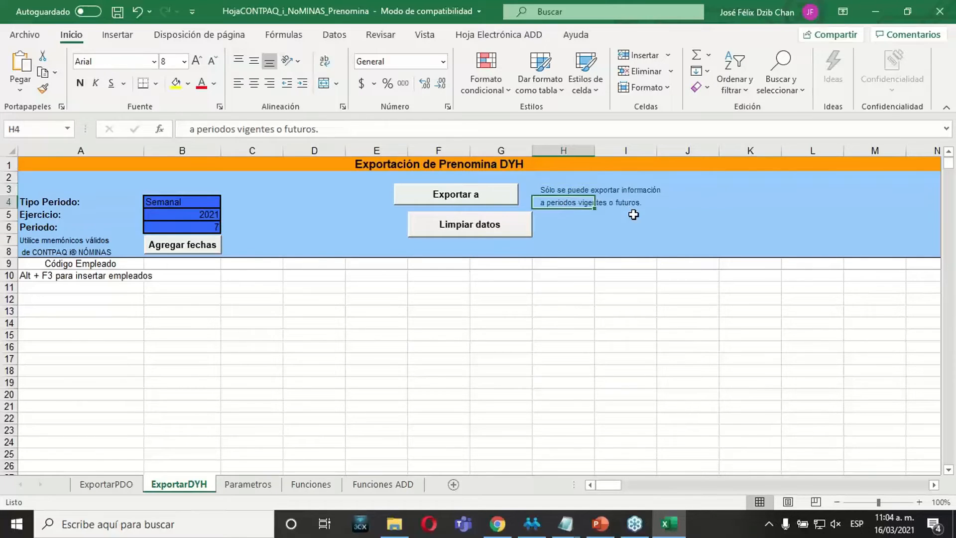
left_click(549, 366)
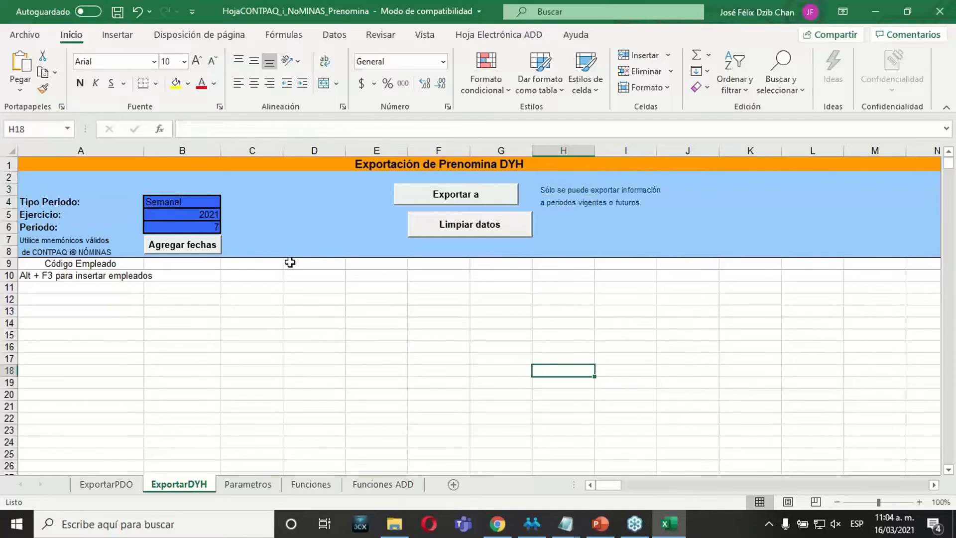
left_click(173, 226)
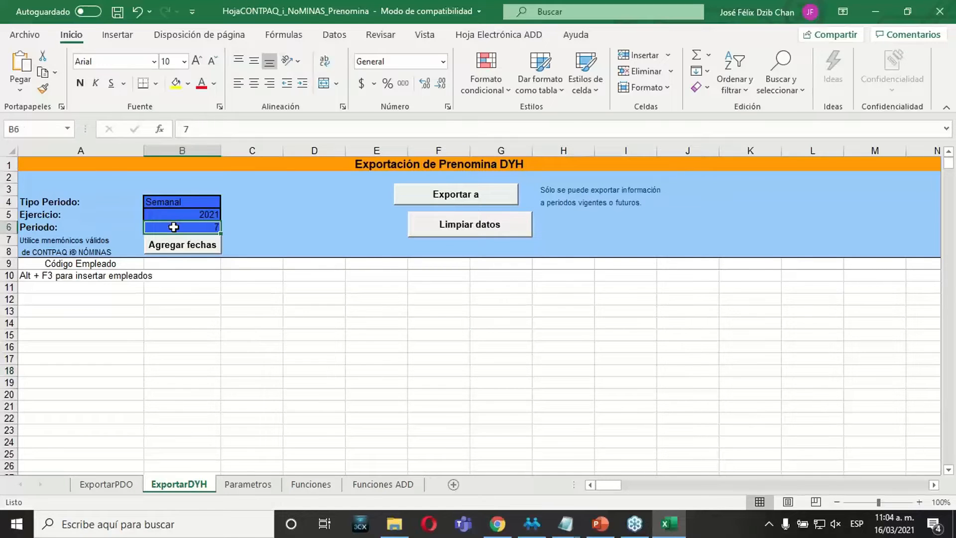
left_click(173, 317)
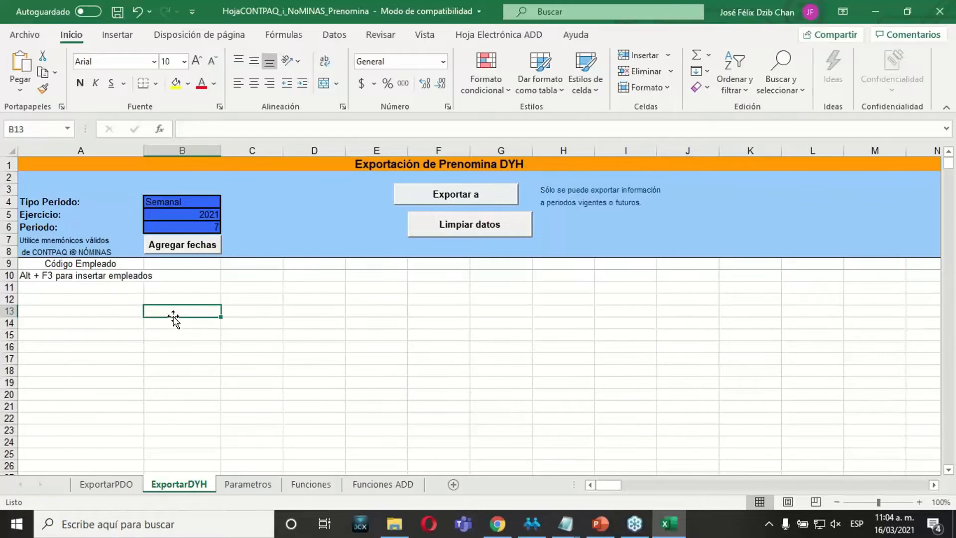
Add the dates of the selected period as column headers beside Código Empleado
left_click(204, 266)
left_click_drag(213, 269, 371, 276)
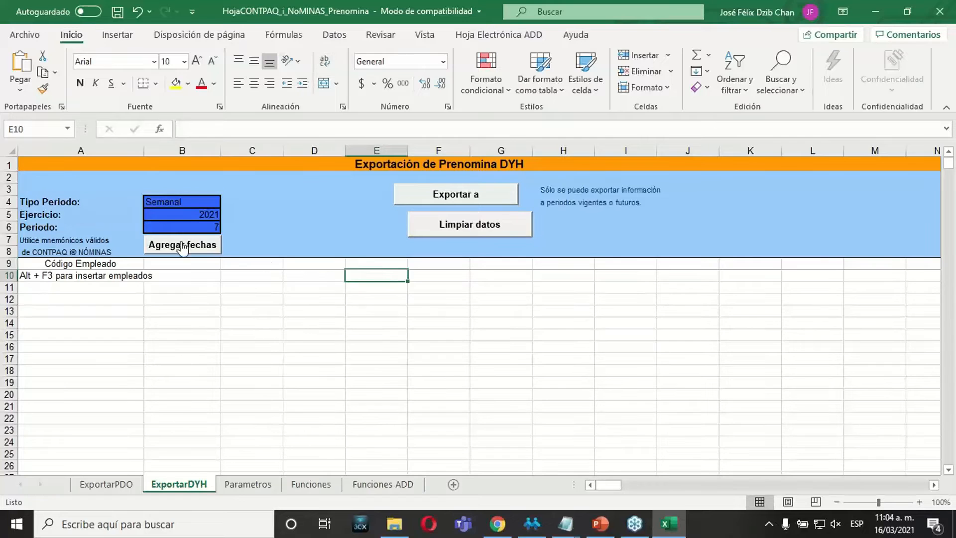
left_click(164, 225)
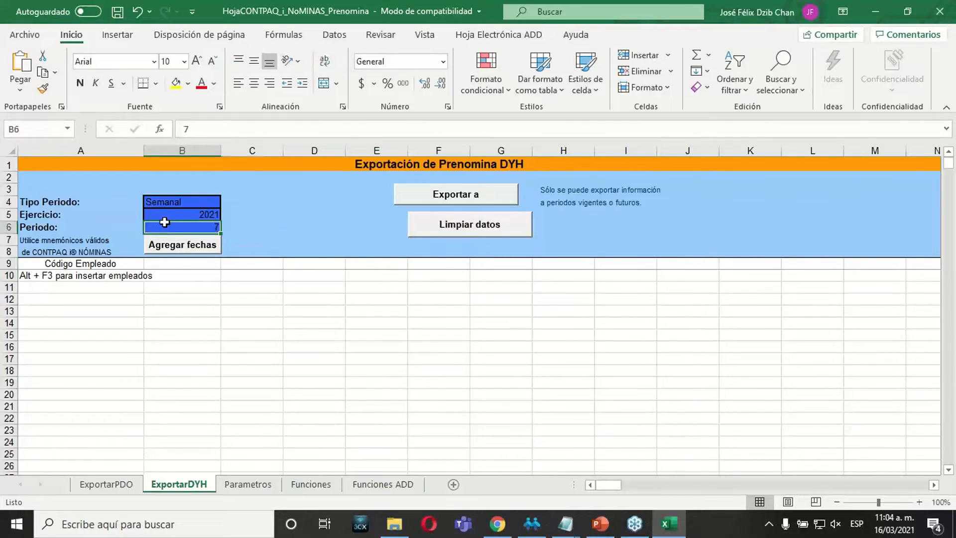
left_click(214, 310)
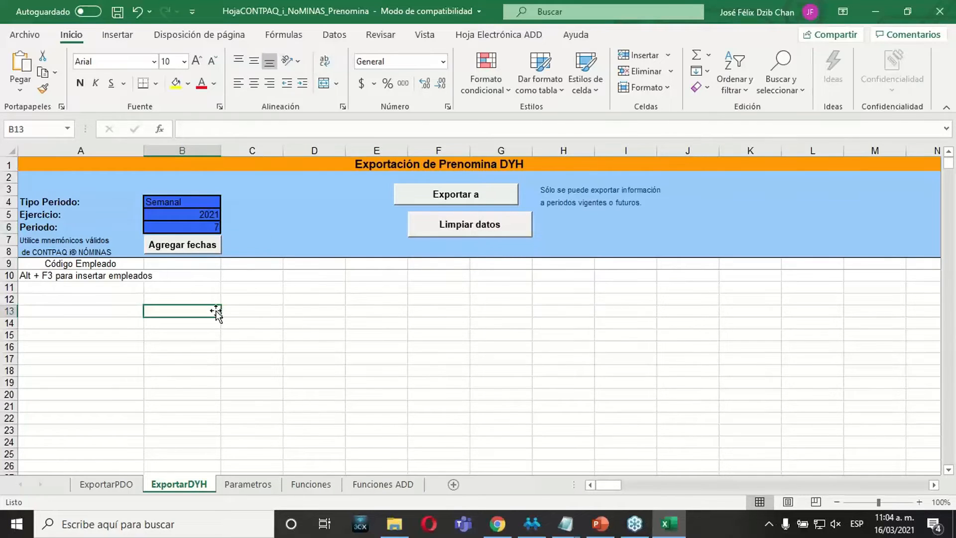
left_click(185, 249)
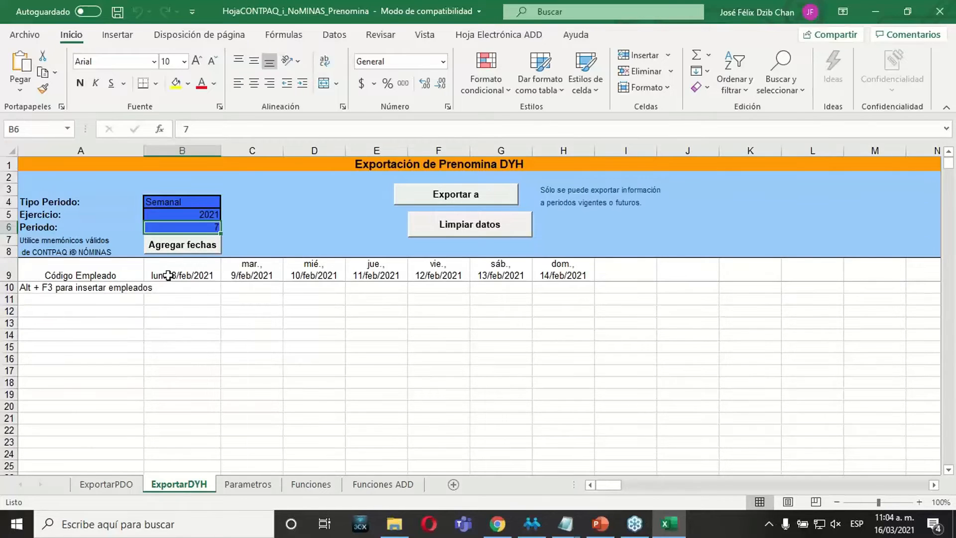
left_click(165, 264)
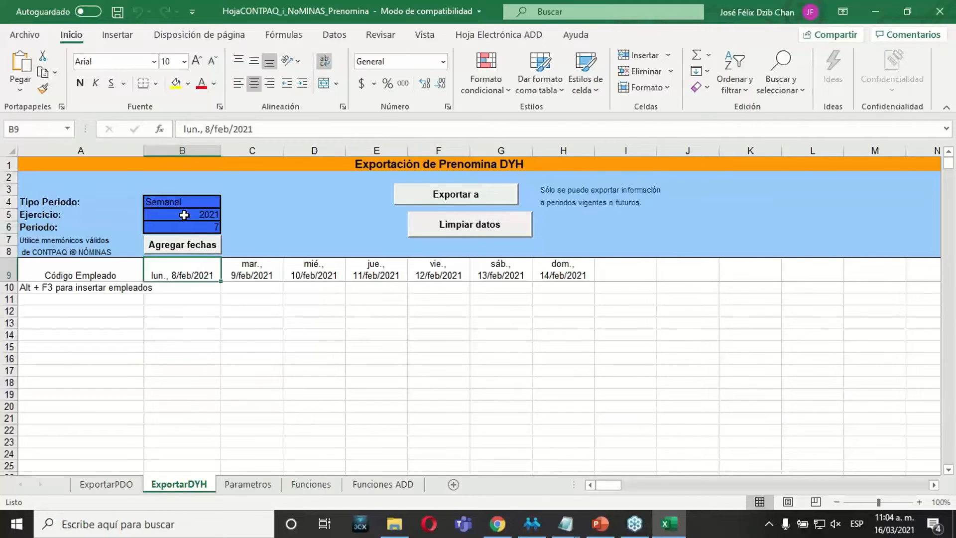
Go through the date headers in row 9 to check the days covered by the weekly period
mouse_move(660, 535)
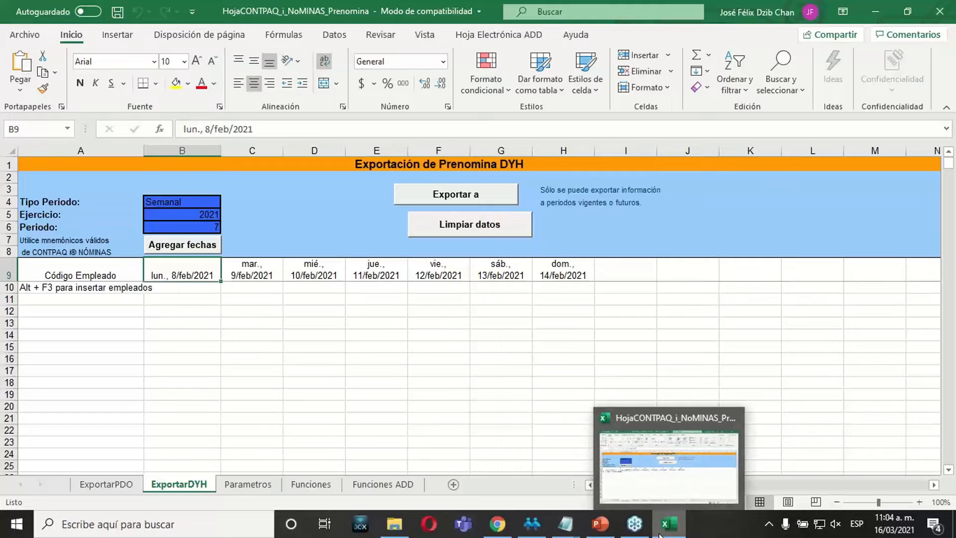
key("Right")
key("Right")
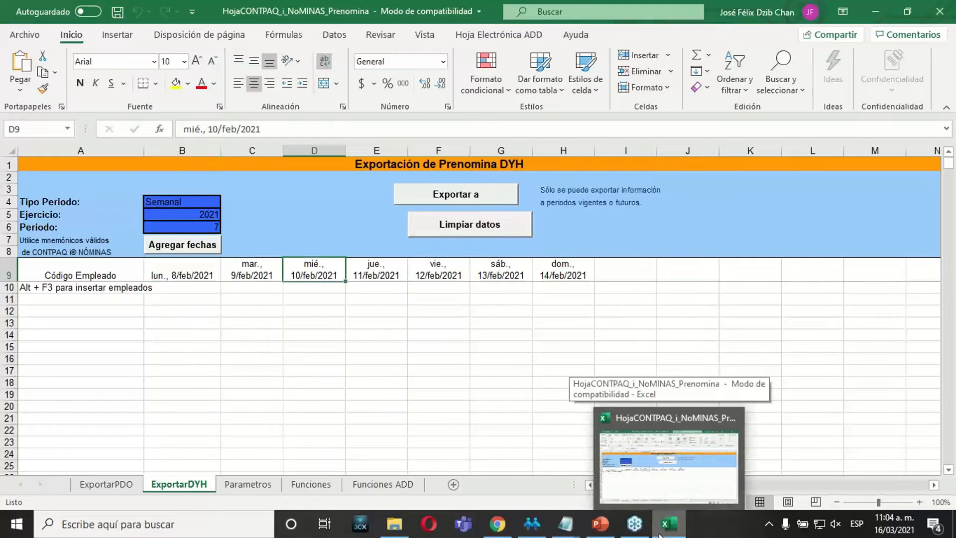
key("Left")
key("Left")
key("Left")
key("Right")
key("Right")
key("Right")
key("Left")
key("Left")
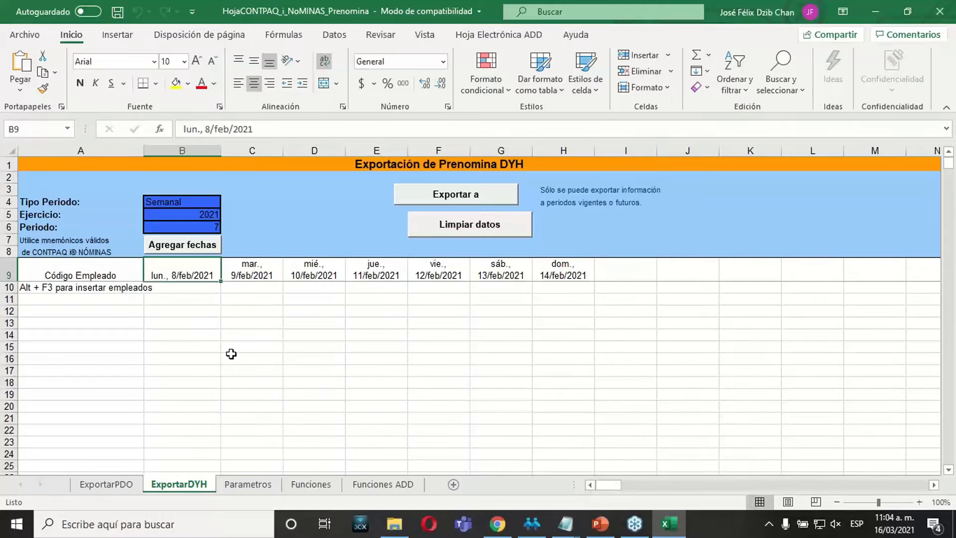
key("Right")
key("Right")
key("Right")
key("Right")
key("Right")
key("Right")
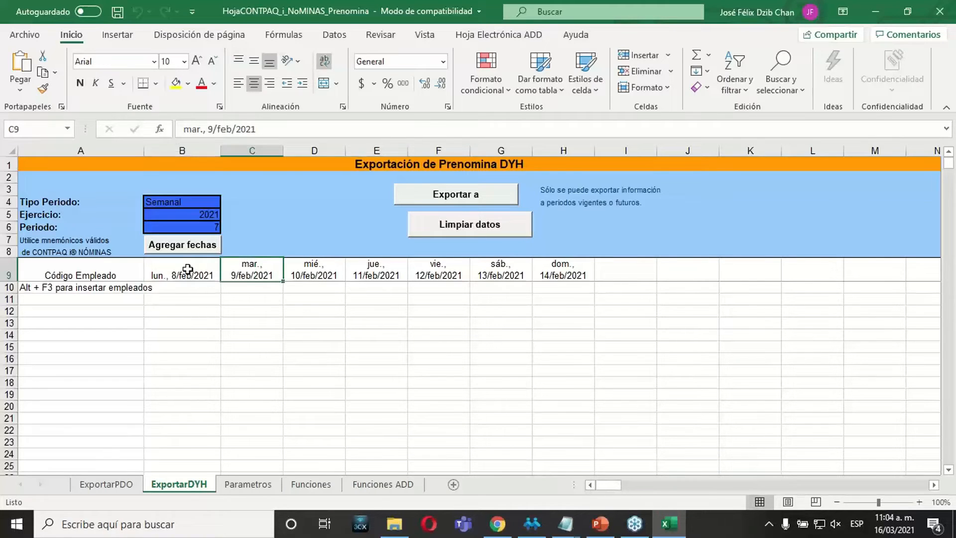
key("Left")
key("Left")
key("Left")
key("Left")
key("Left")
key("Left")
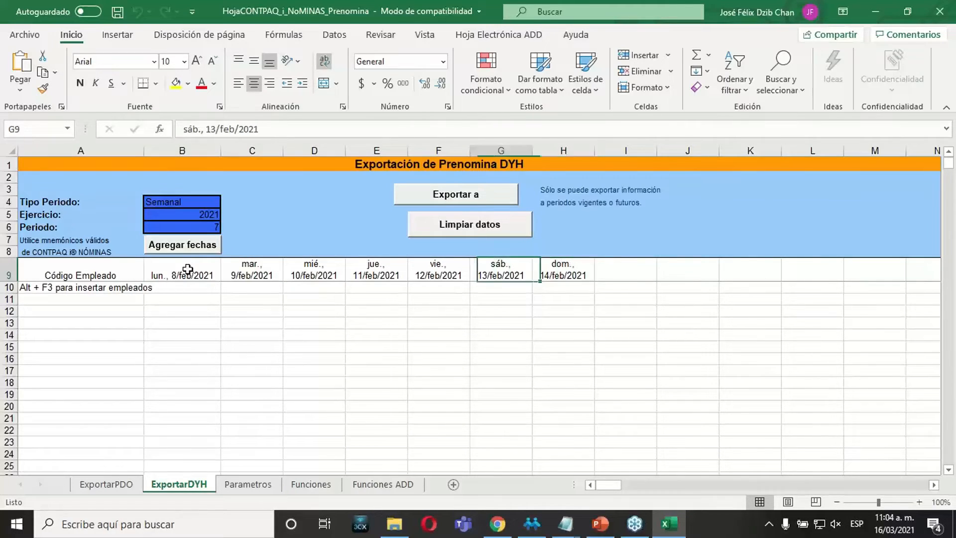
key("Right")
key("Right")
key("Right")
key("Right")
key("Right")
key("Right")
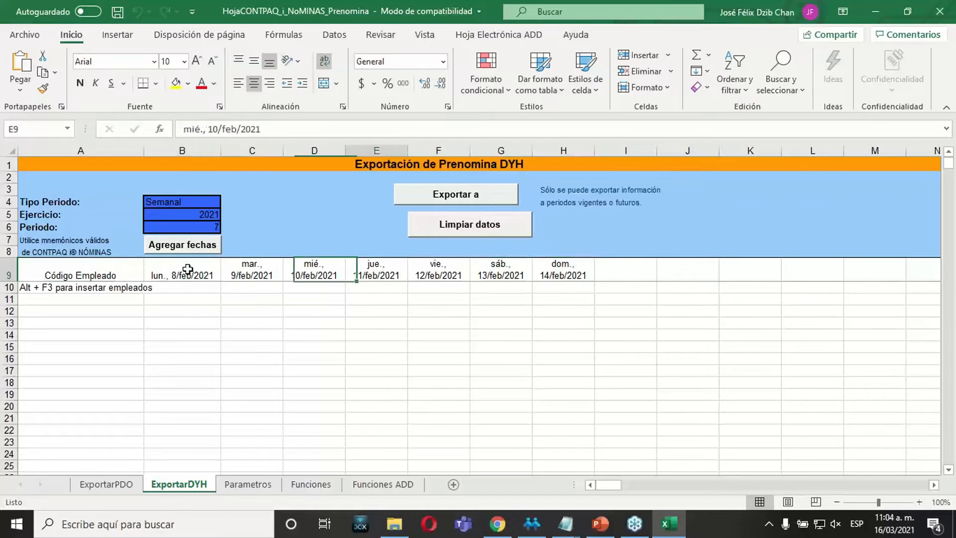
key("Left")
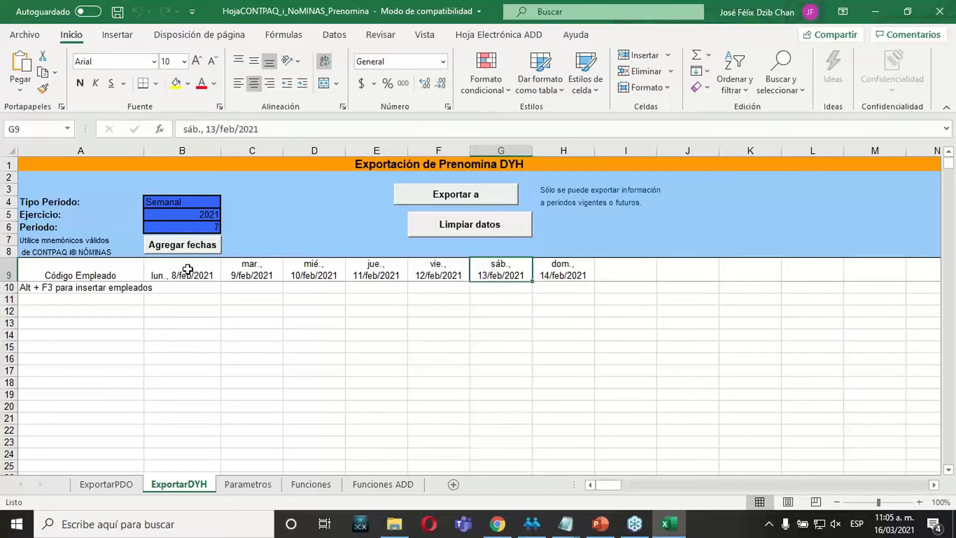
Clear the placeholder text in A10 and enter the employee codes 111 in A10 and 222 in A11
left_click(81, 288)
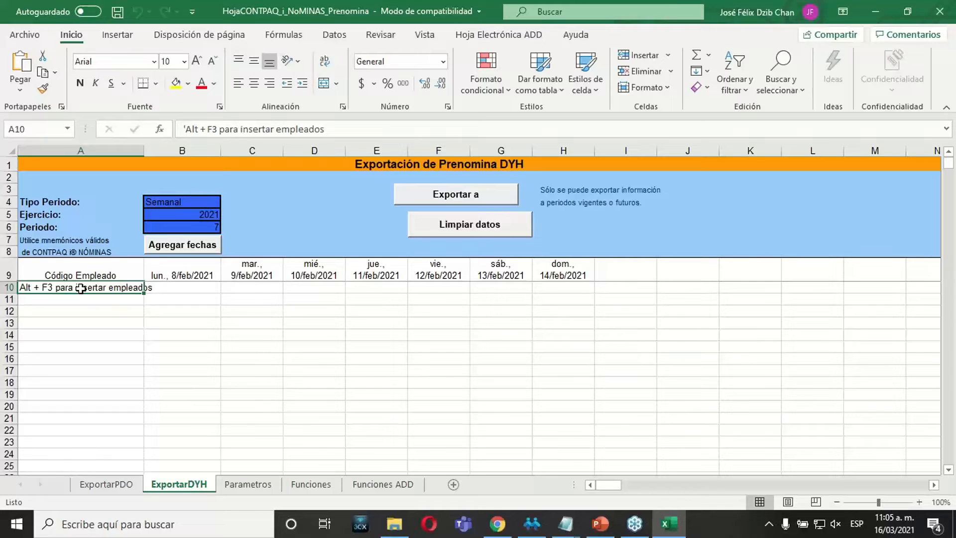
key("Delete")
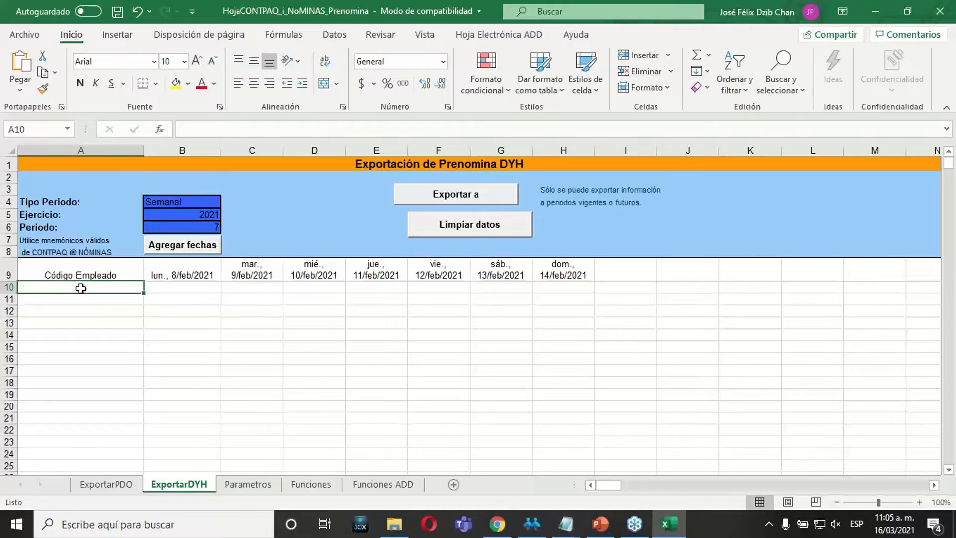
type("111")
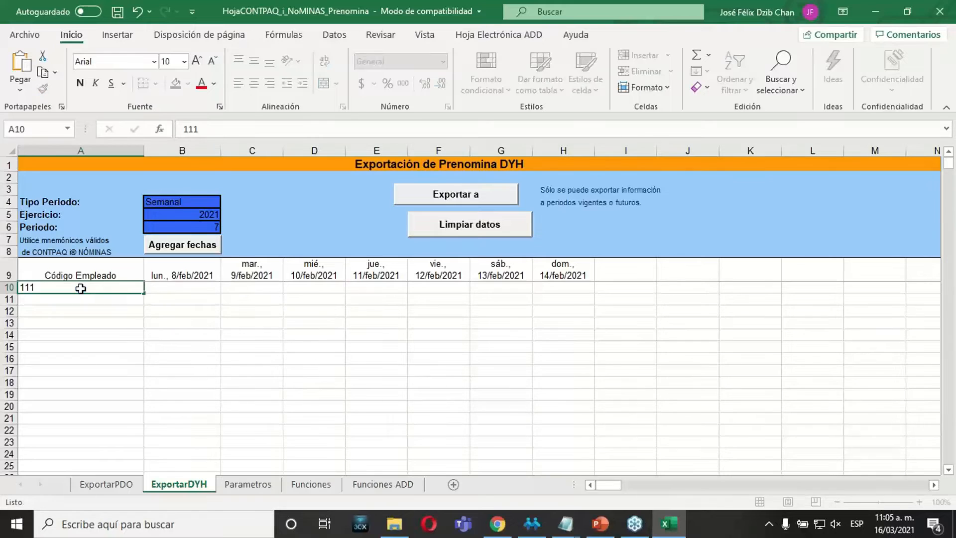
key("Return")
type("222")
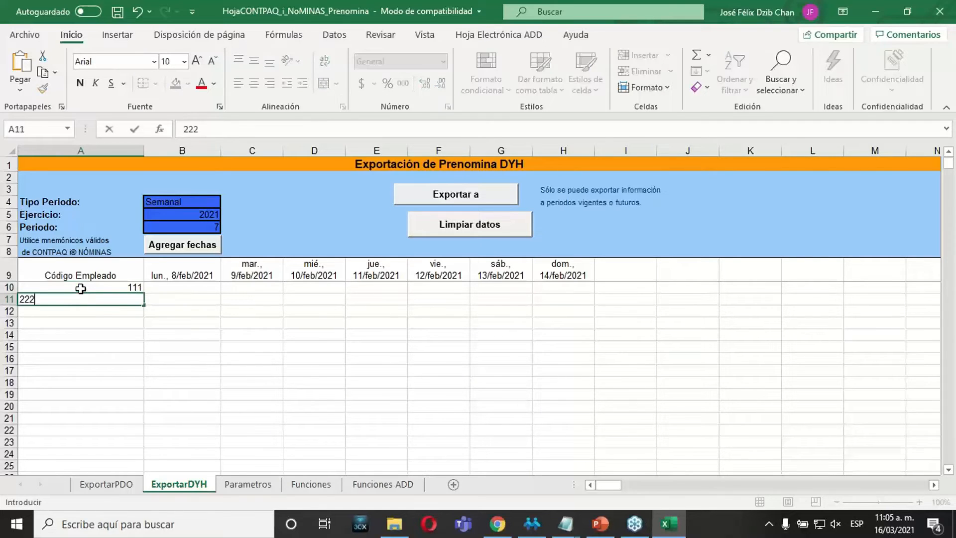
key("Return")
key("Up")
key("Up")
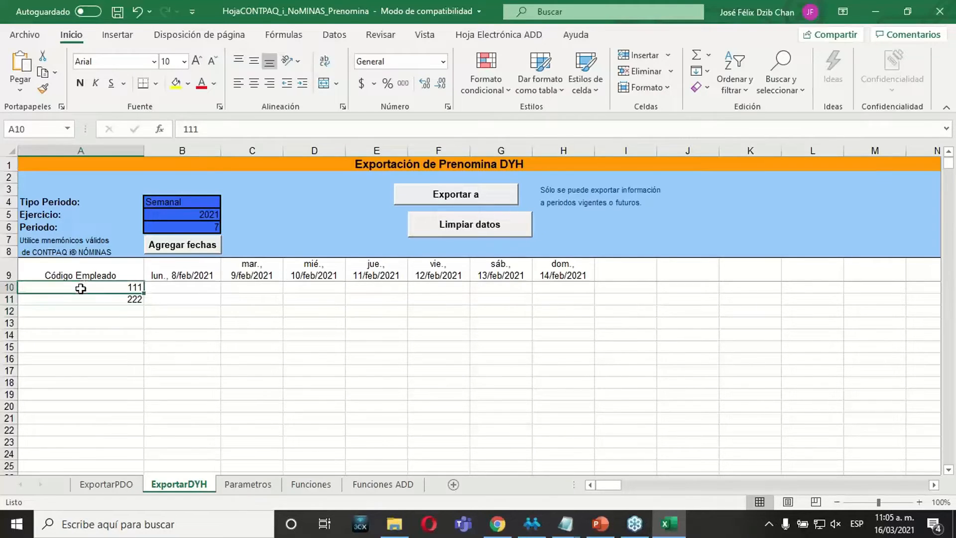
Select the cell of employee 111 under Wednesday 10/feb/2021
key("Right")
key("Right")
key("Right")
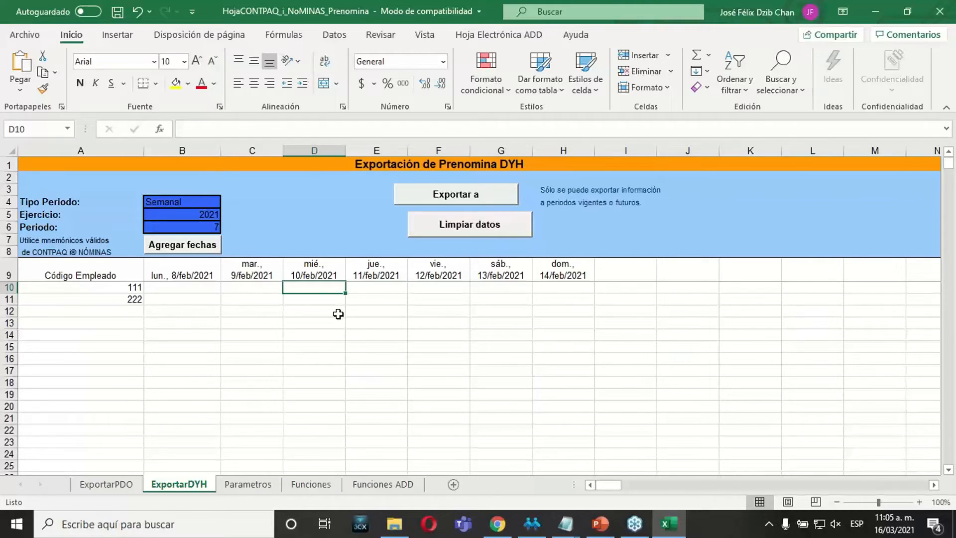
left_click(316, 301)
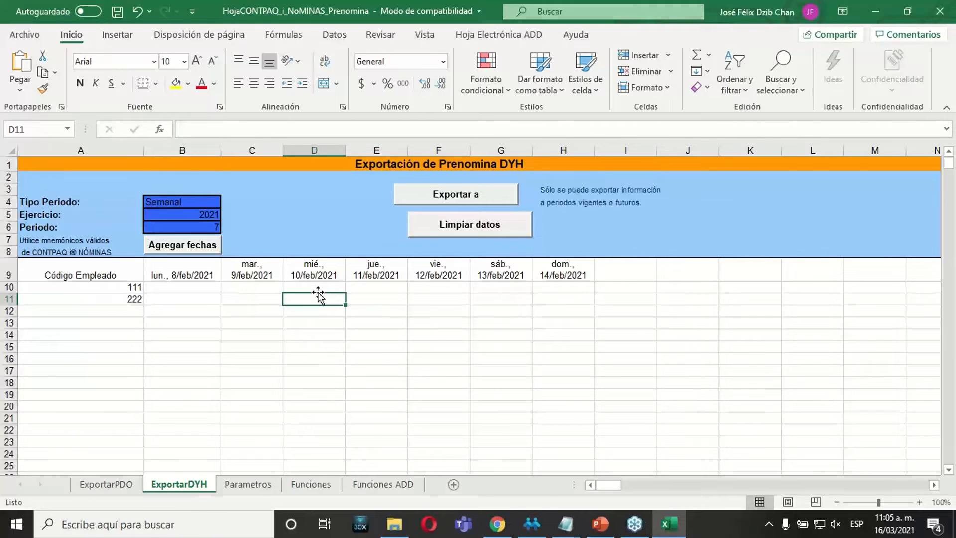
left_click(320, 285)
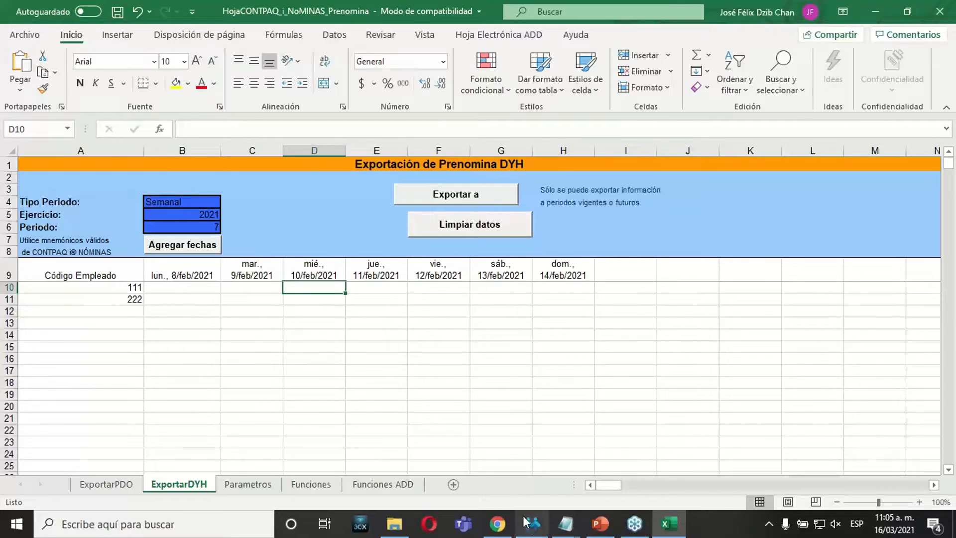
Switch to CONTPAQi Nóminas and look up the key of Faltas injustificadas in the catalog of incidence types
left_click(532, 528)
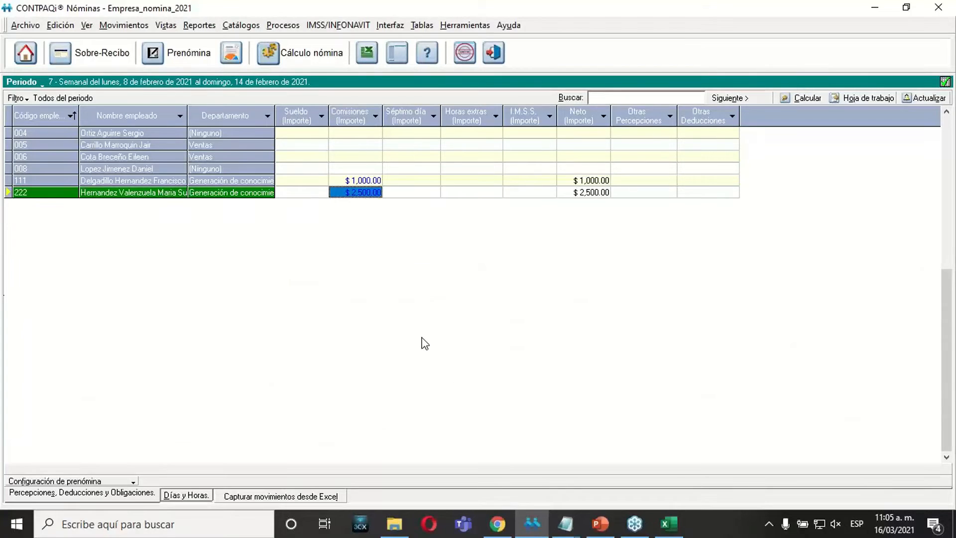
left_click(236, 30)
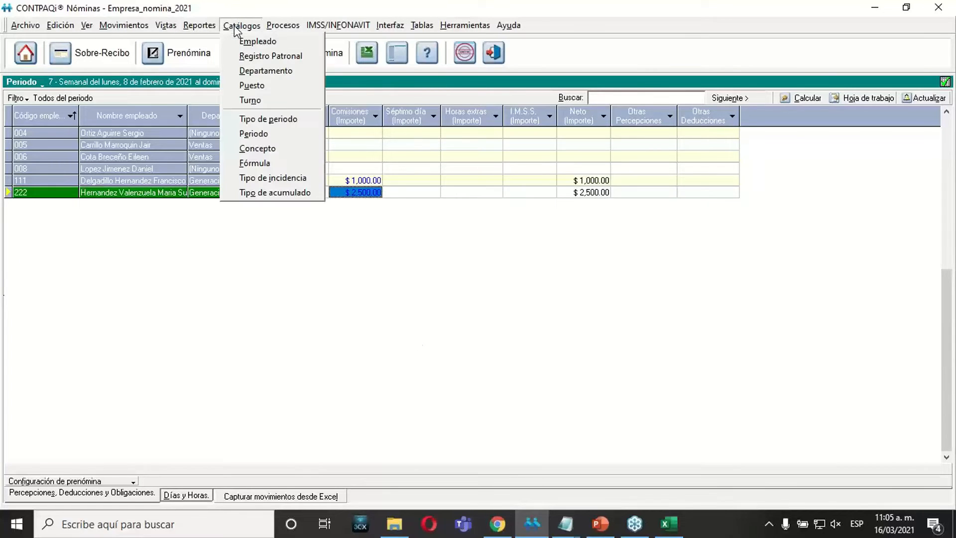
left_click(274, 178)
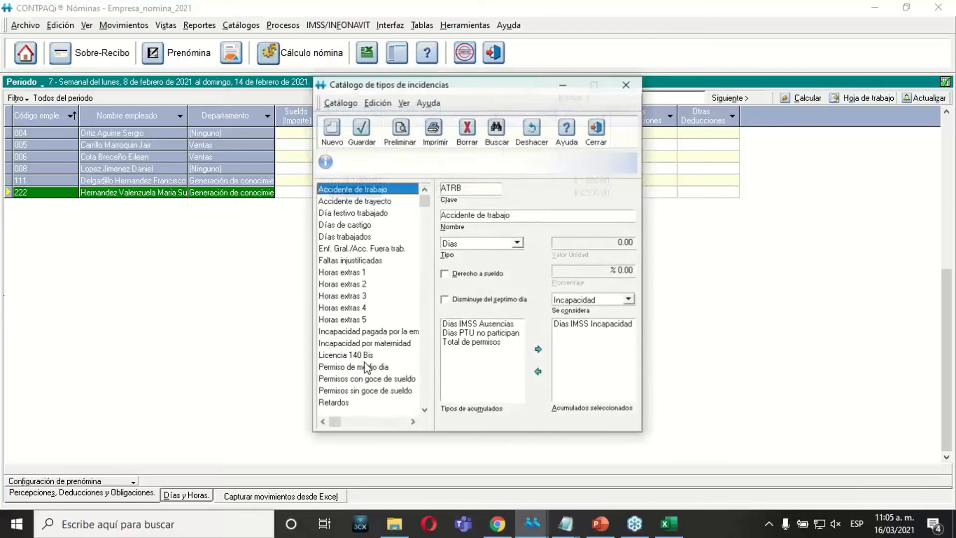
left_click(352, 262)
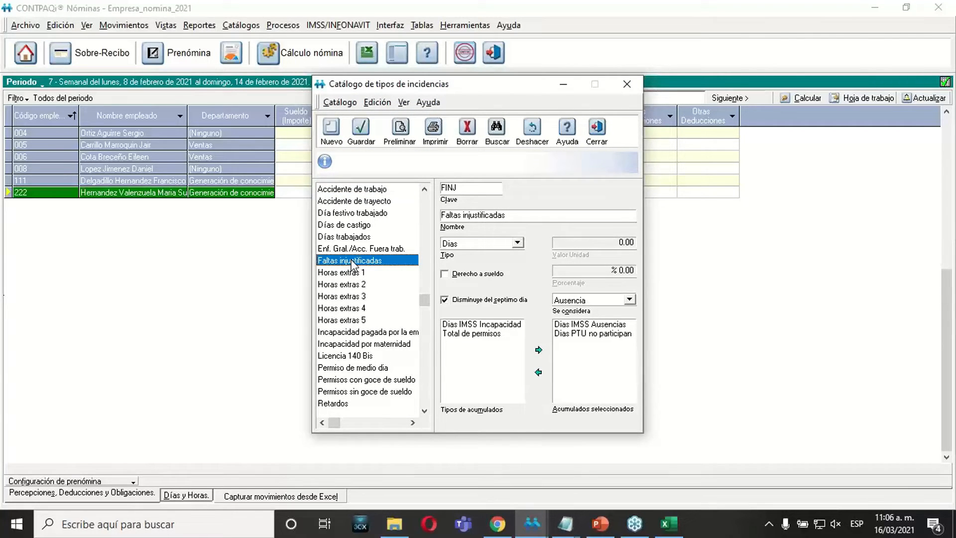
left_click(459, 189)
Switch to Excel and enter the incidence 1FINJ for employee 111 under Wednesday 10/feb/2021
left_click(669, 524)
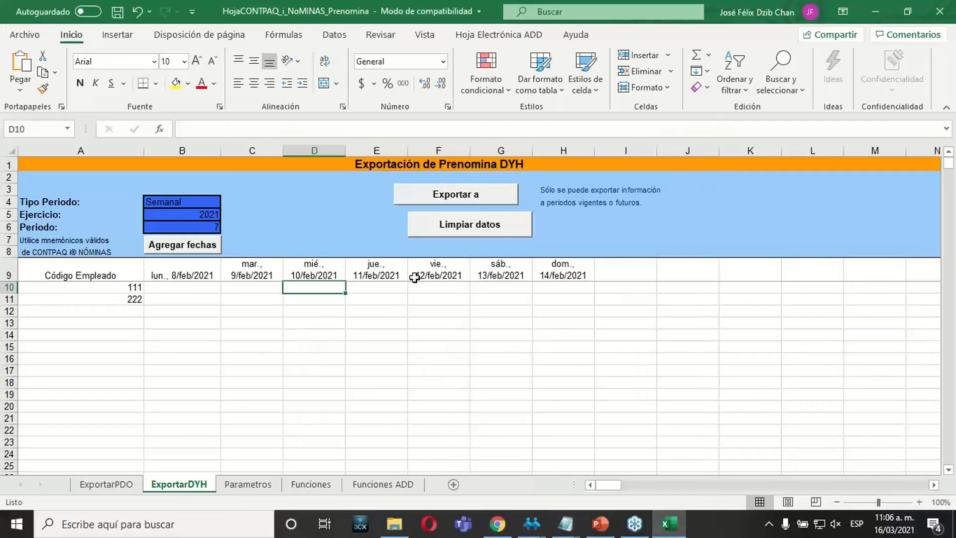
type("1f")
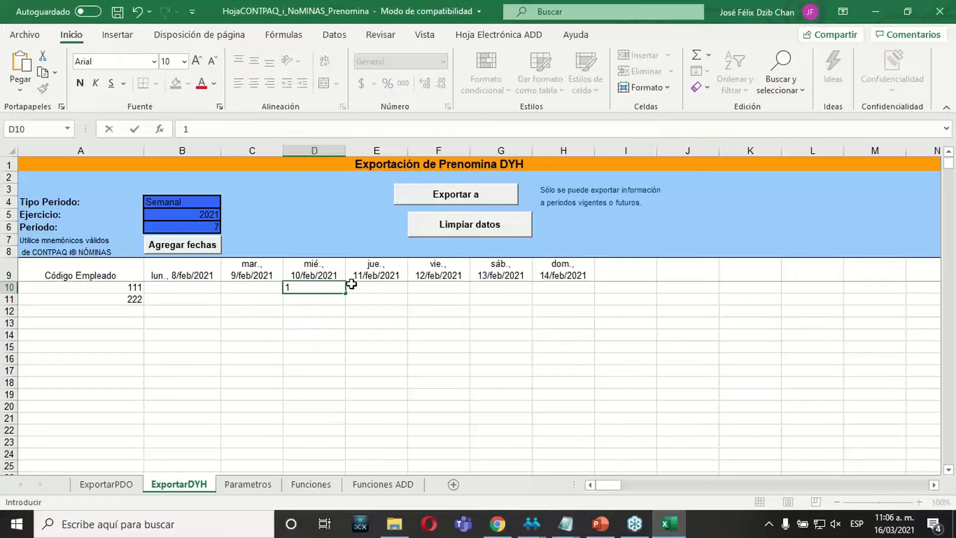
key("BackSpace")
type("FINJ")
key("Return")
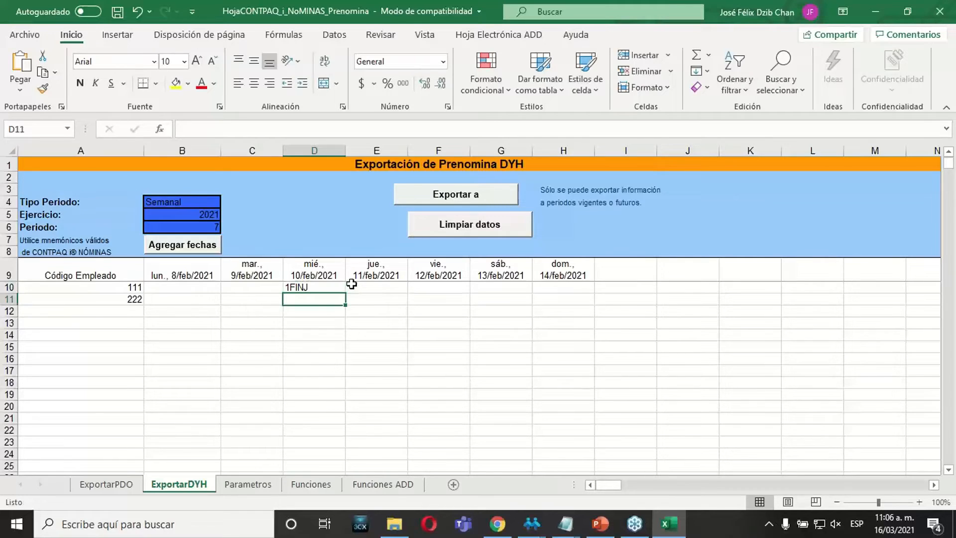
Select employee 222's cell under Thursday 11/feb/2021, and look up the key of Horas extras 2 in the CONTPAQi Nóminas incidence catalog
key("Left")
key("Left")
key("Left")
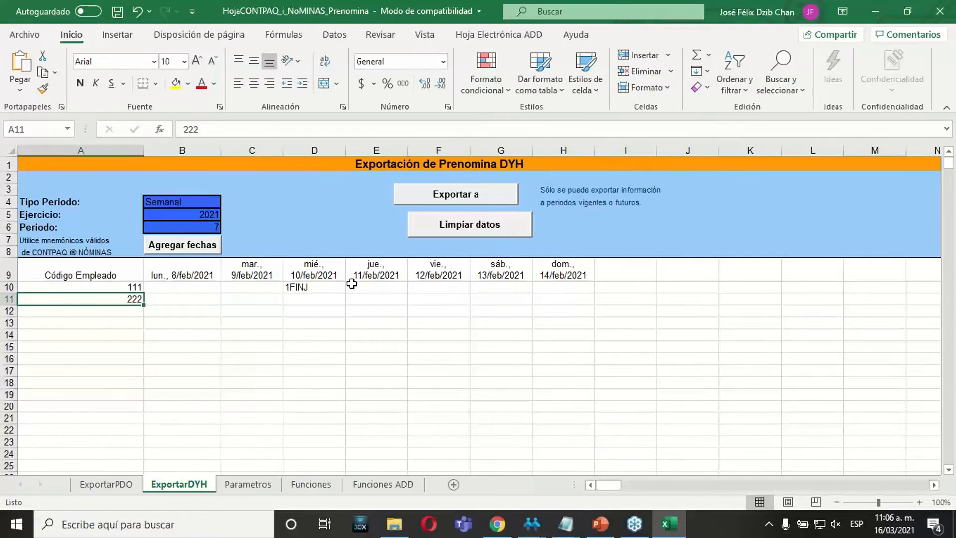
key("Right")
key("Right")
key("Right")
key("Right")
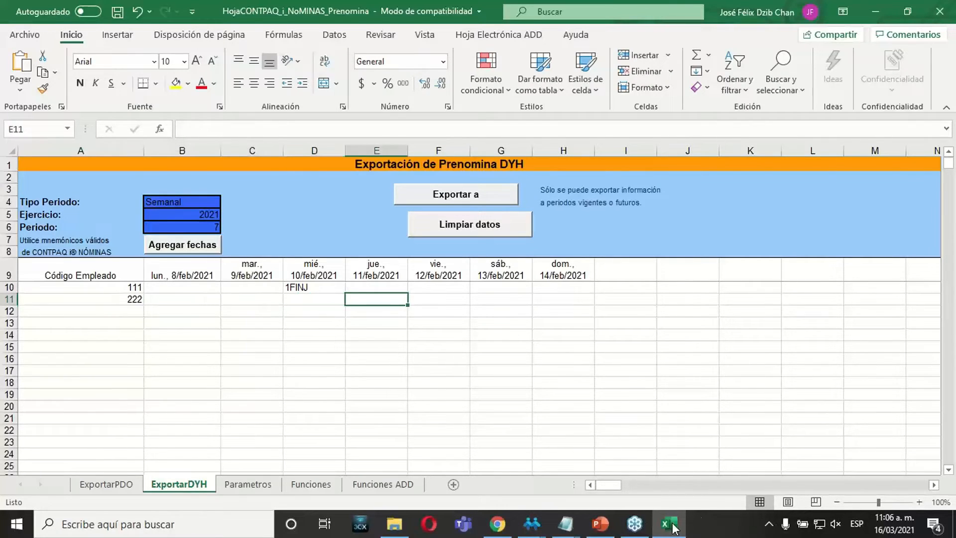
left_click(670, 524)
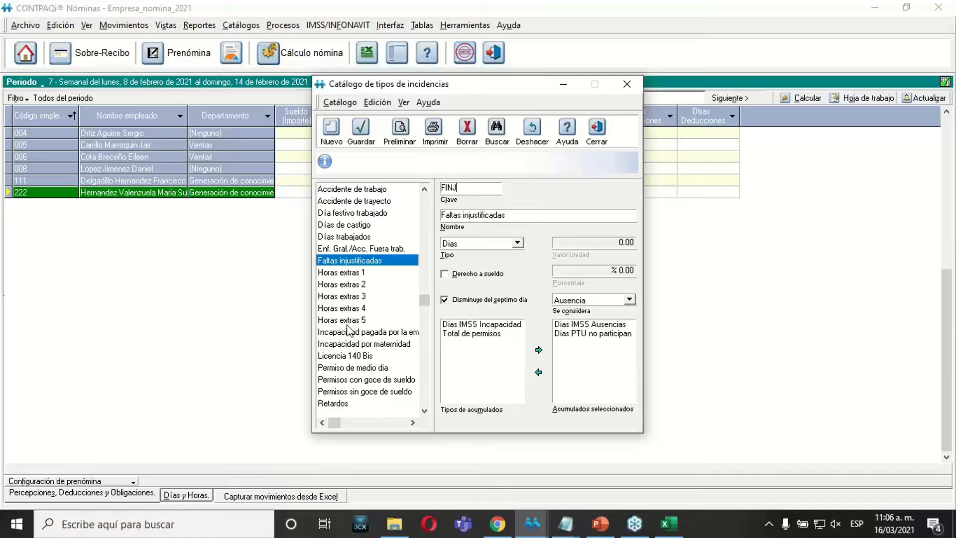
left_click(351, 284)
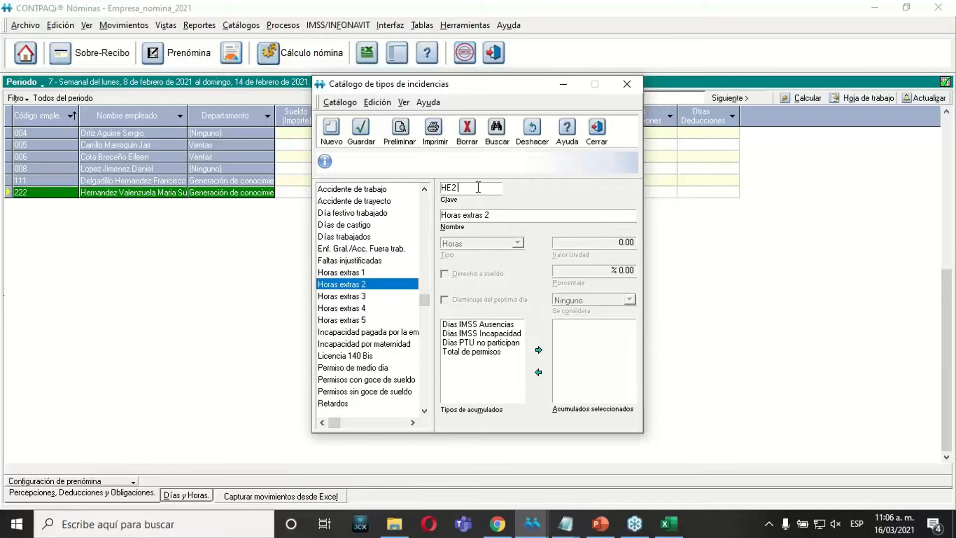
Return to Excel and enter the incidence 2HE2 for employee 222 under Thursday 11/feb/2021
left_click(668, 530)
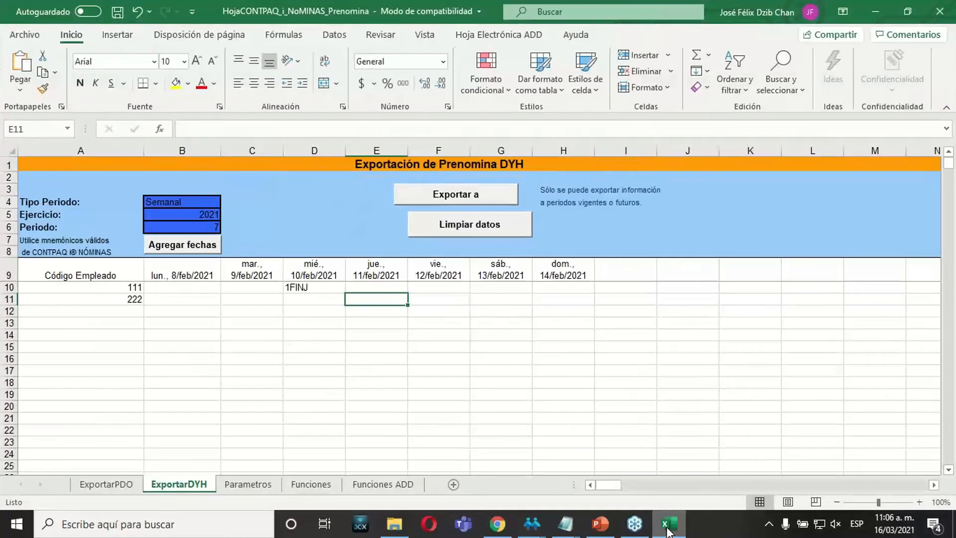
type("2")
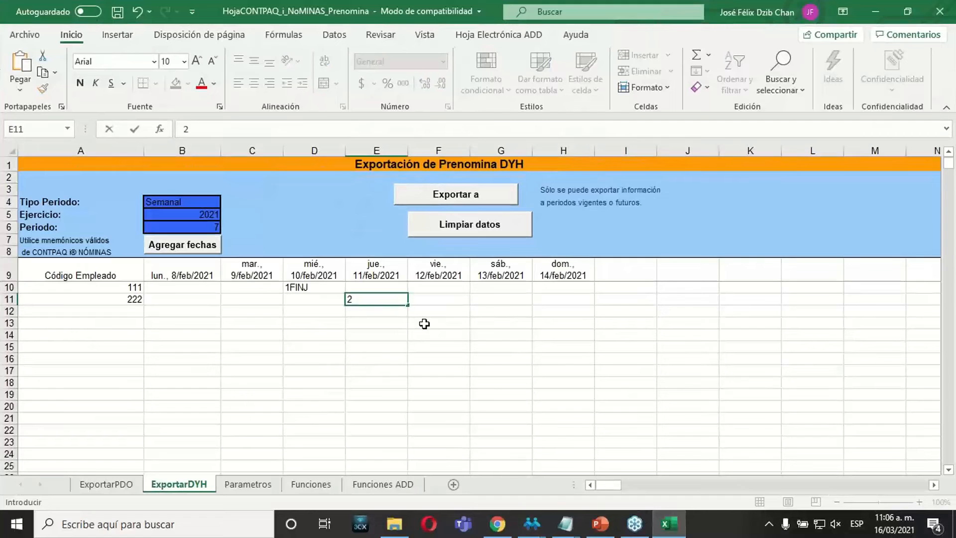
type("HE2")
key("Return")
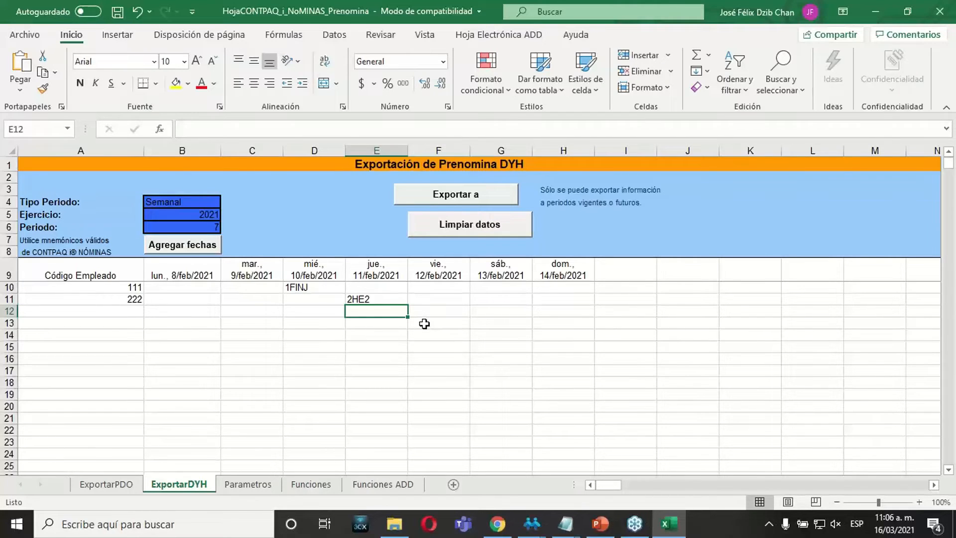
left_click(422, 333)
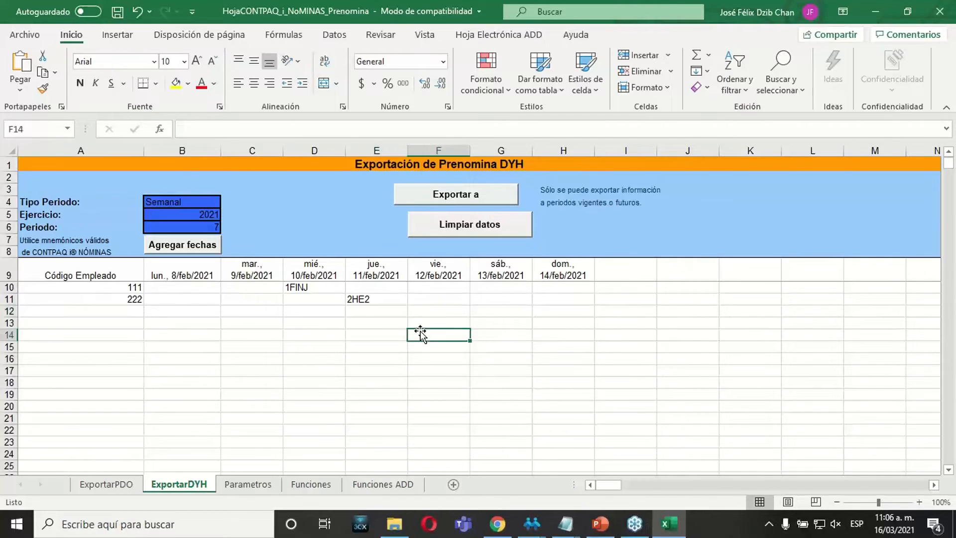
Export the incidences from the ExportarDYH sheet to CONTPAQi Nóminas and dismiss the resulting message
left_click(440, 204)
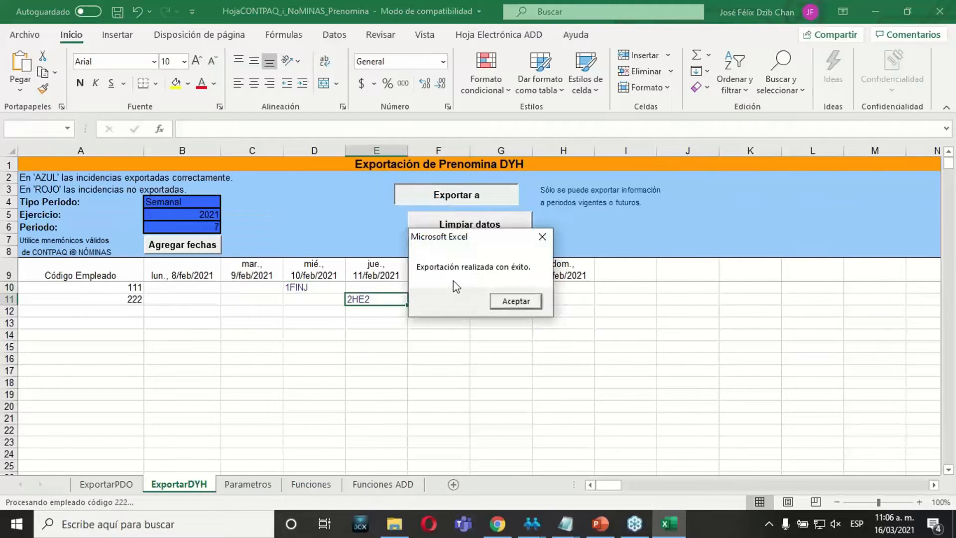
left_click(503, 301)
left_click(423, 359)
left_click(422, 394)
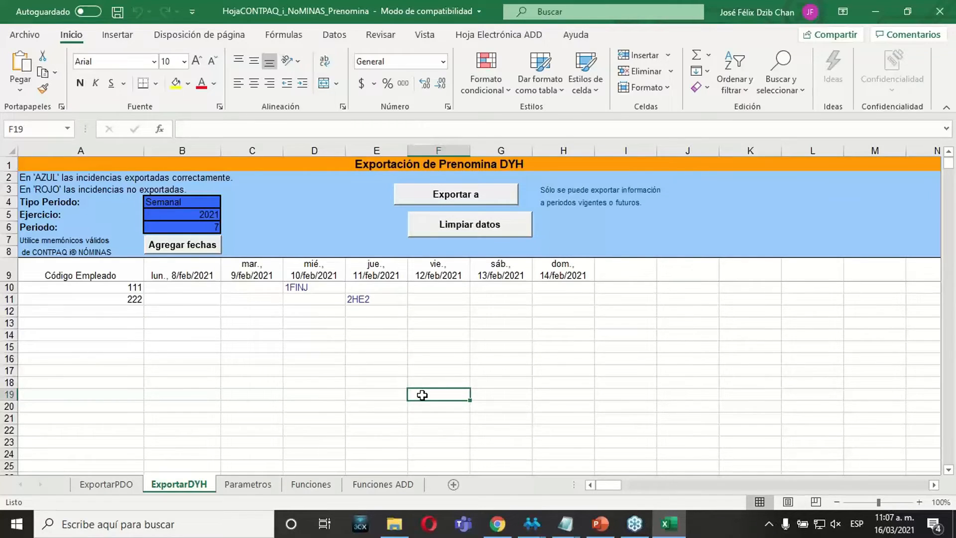
Check the colours of the incidences in D10 and E11 against the export legend above the table
left_click(305, 286)
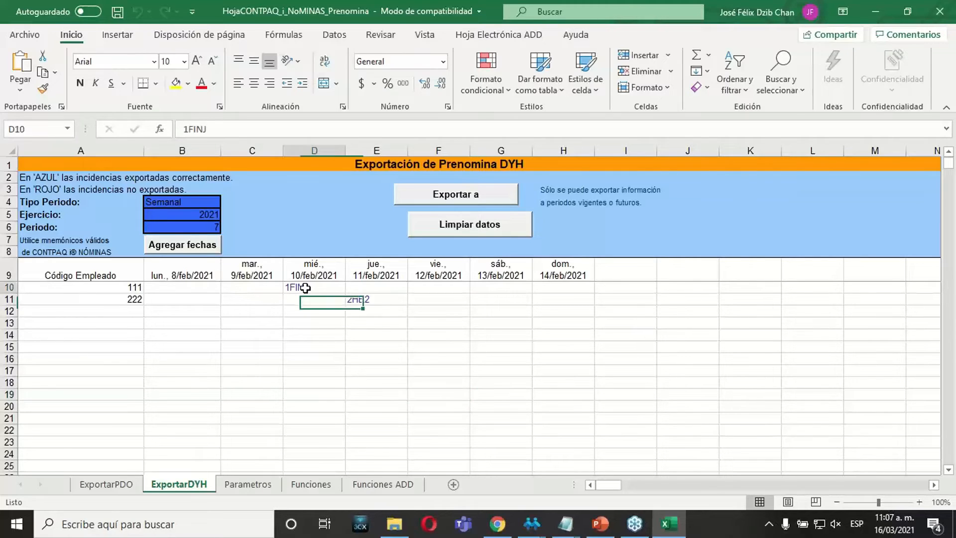
left_click(368, 299)
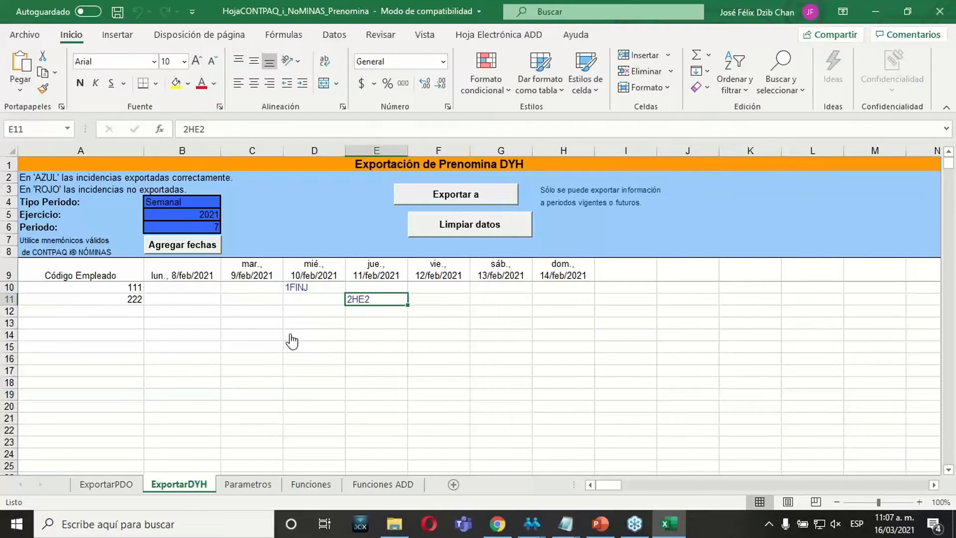
left_click(70, 180)
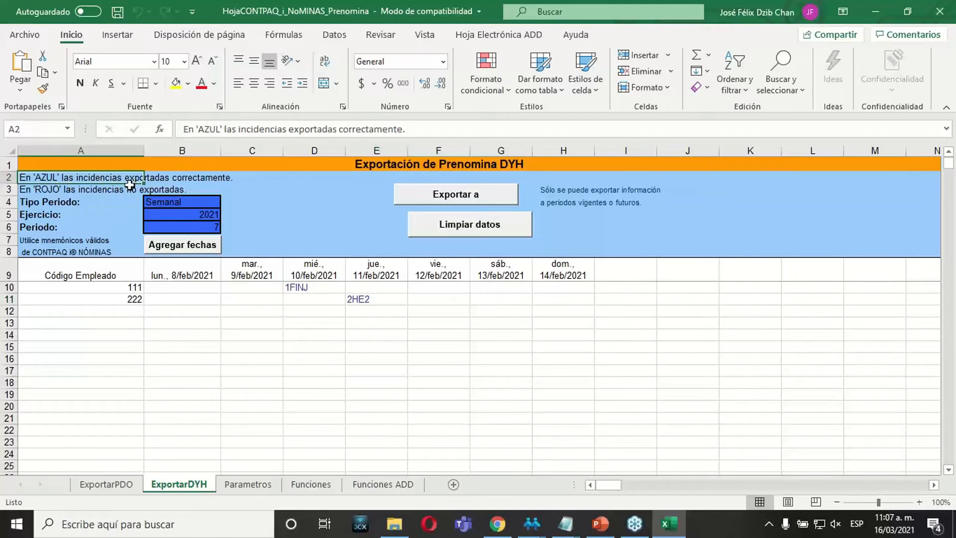
left_click(308, 361)
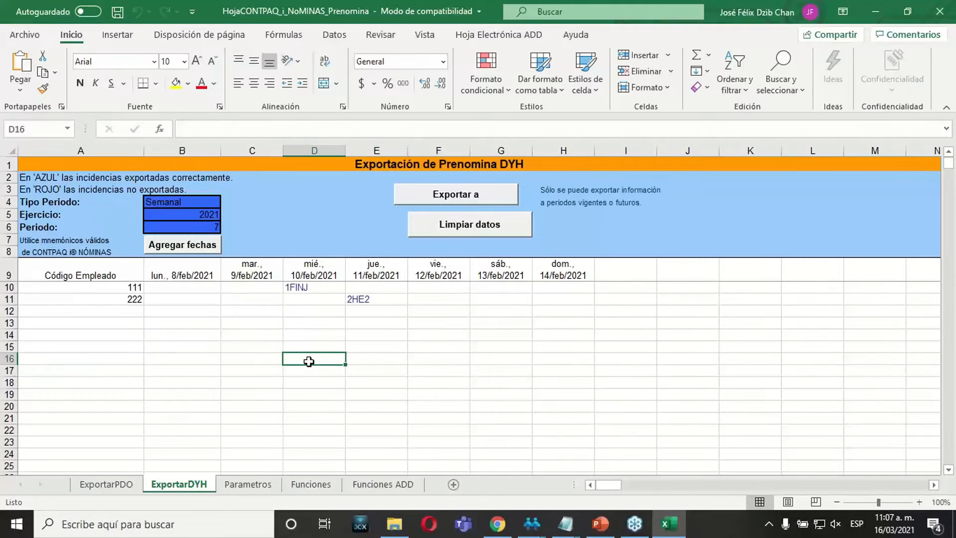
Switch to CONTPAQi Nóminas, close the incidence catalog, and refresh the Días y Horas view of the prenómina
left_click(537, 529)
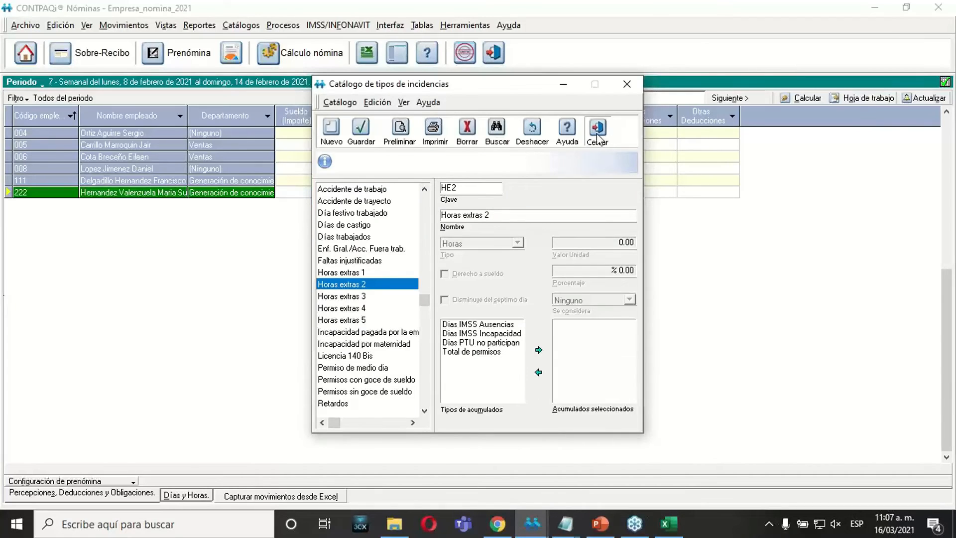
left_click(489, 463)
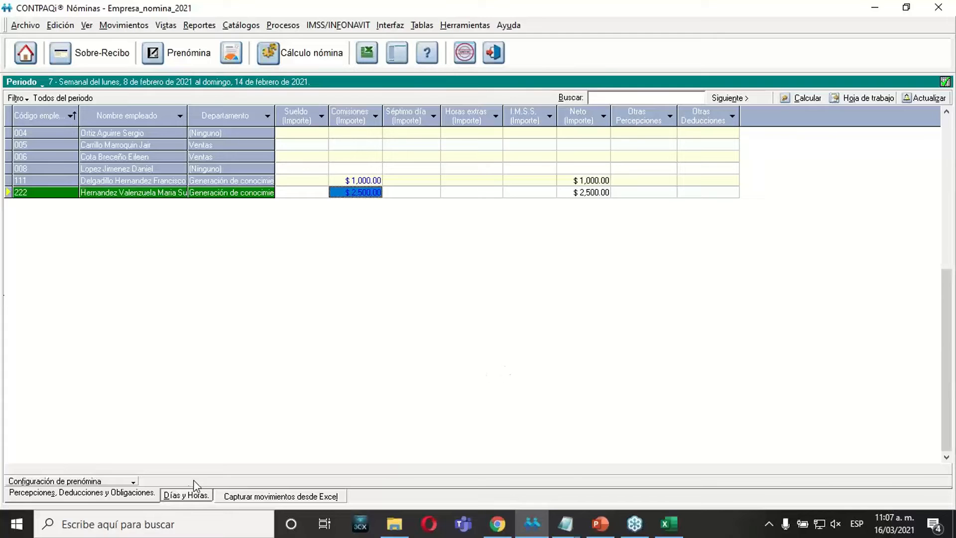
left_click(189, 497)
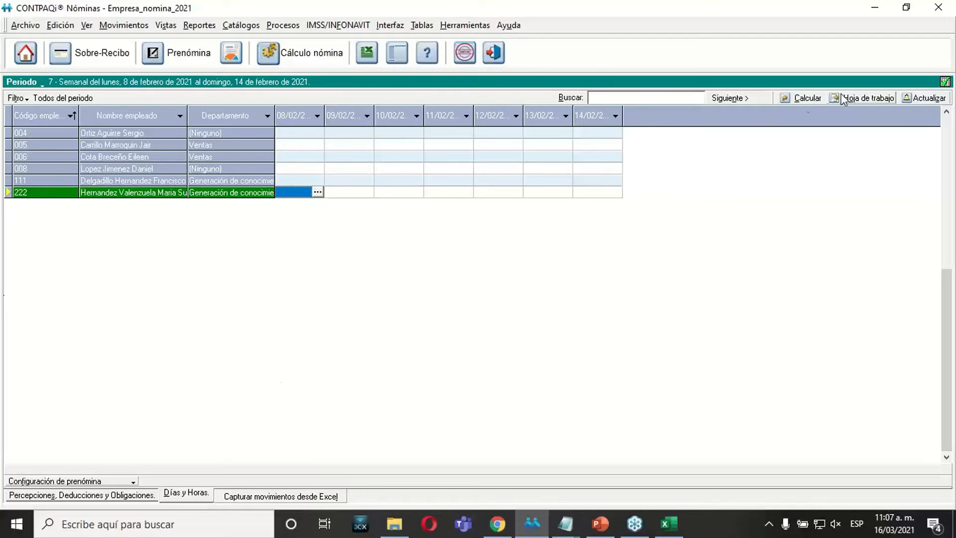
left_click(918, 100)
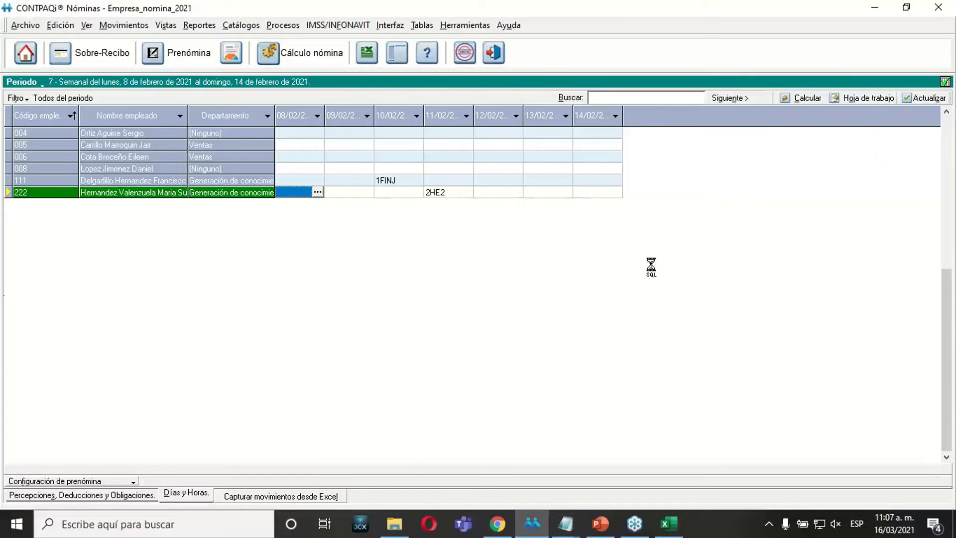
Review the imported incidences of employees 111 and 222, and compare Días y Horas with Percepciones, Deducciones y Obligaciones
left_click(398, 182)
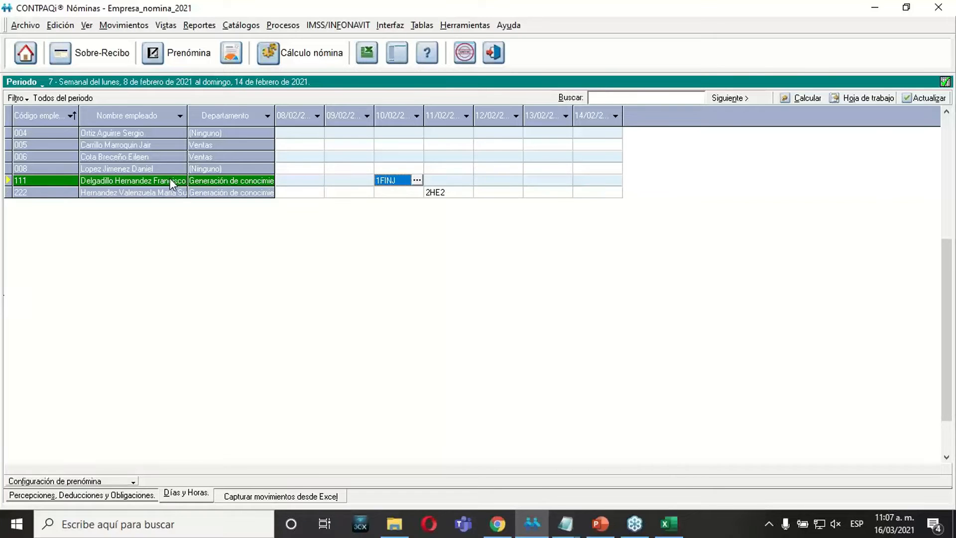
left_click(451, 194)
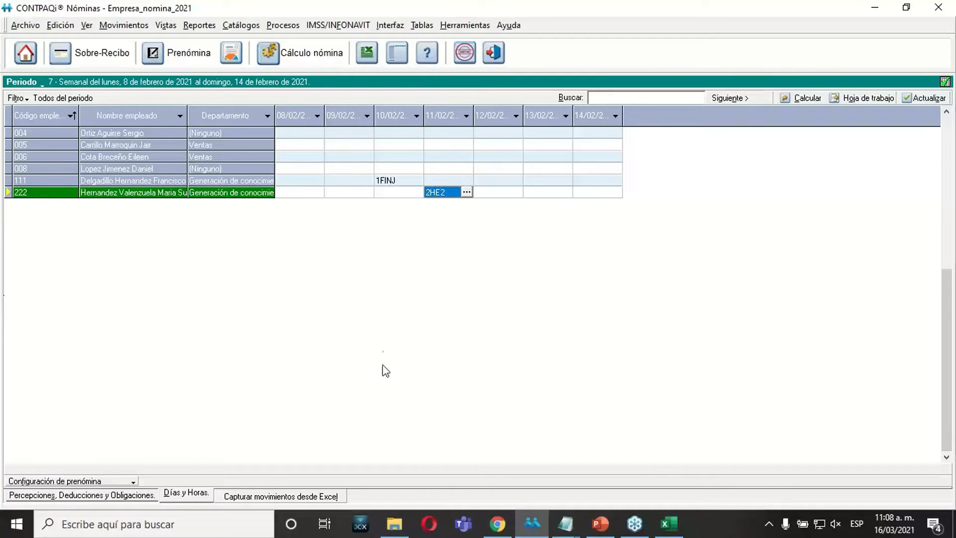
left_click(134, 492)
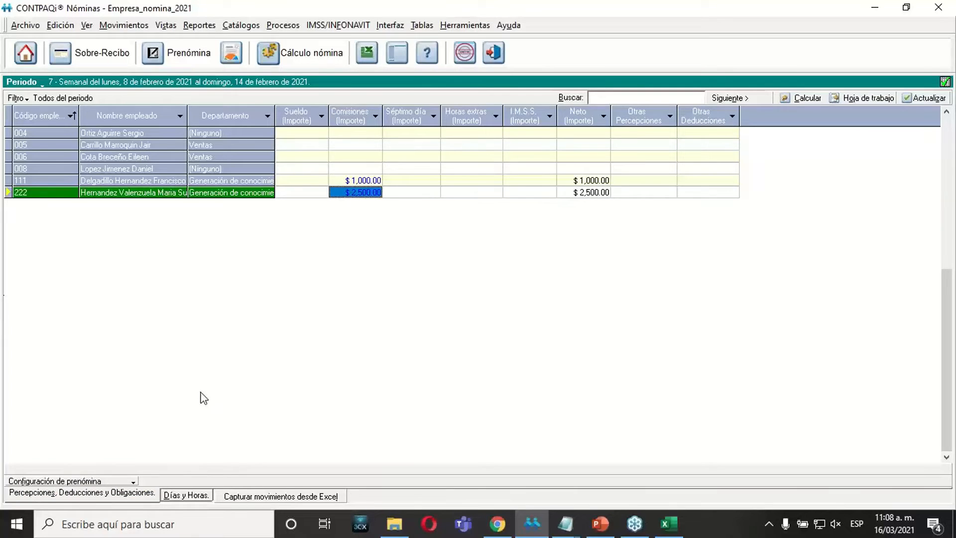
left_click(192, 493)
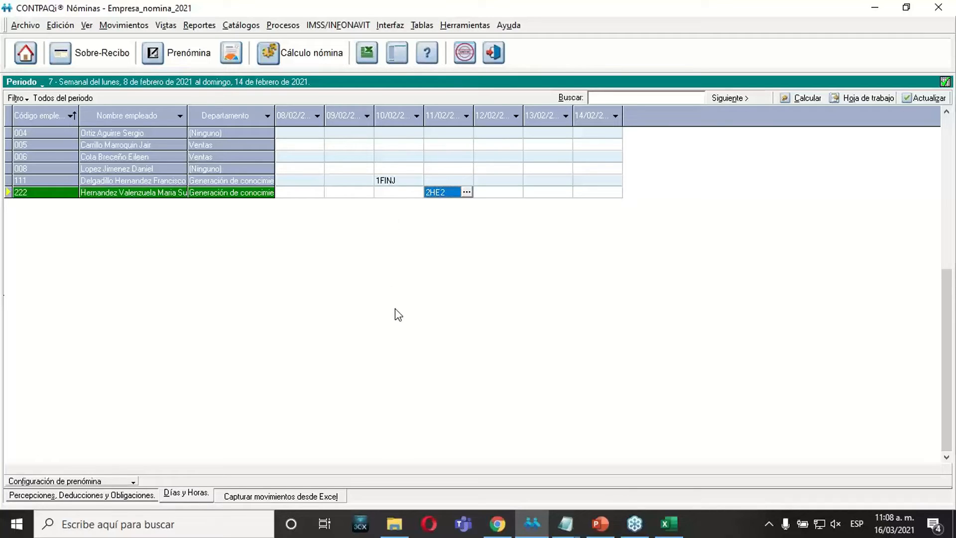
Start capturing movements from Excel and open the existing HojaCONTPAQ_i_NOMINAS_Prenomina.xls workbook
left_click(326, 497)
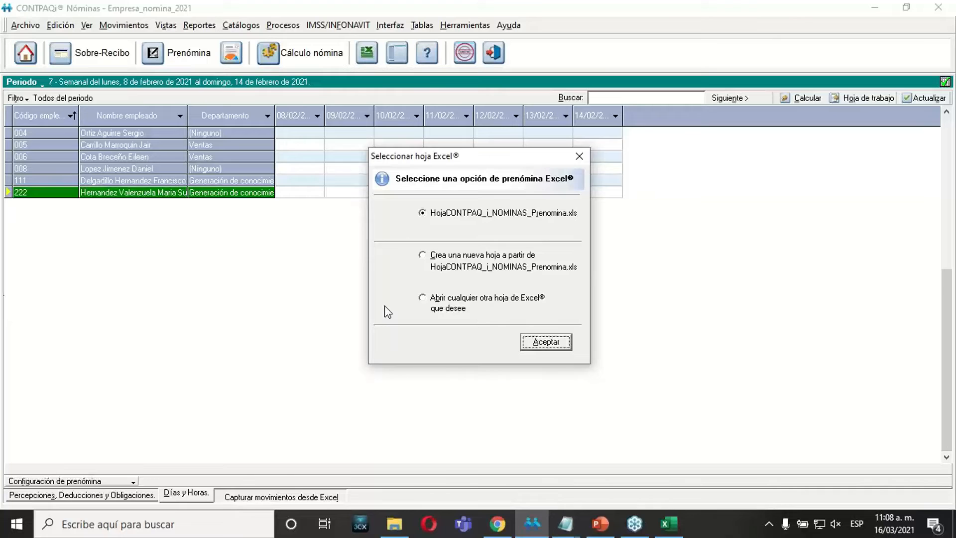
left_click(436, 266)
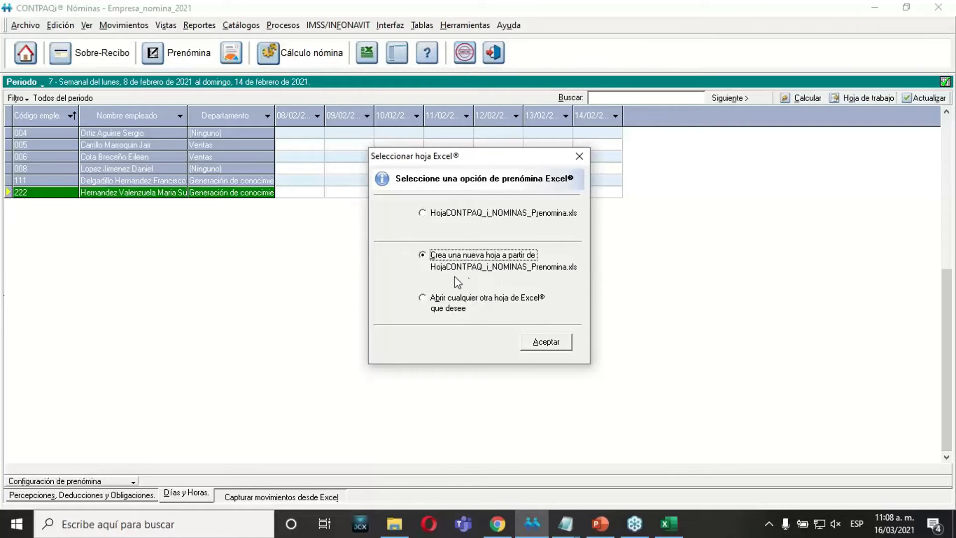
left_click(457, 215)
left_click(546, 341)
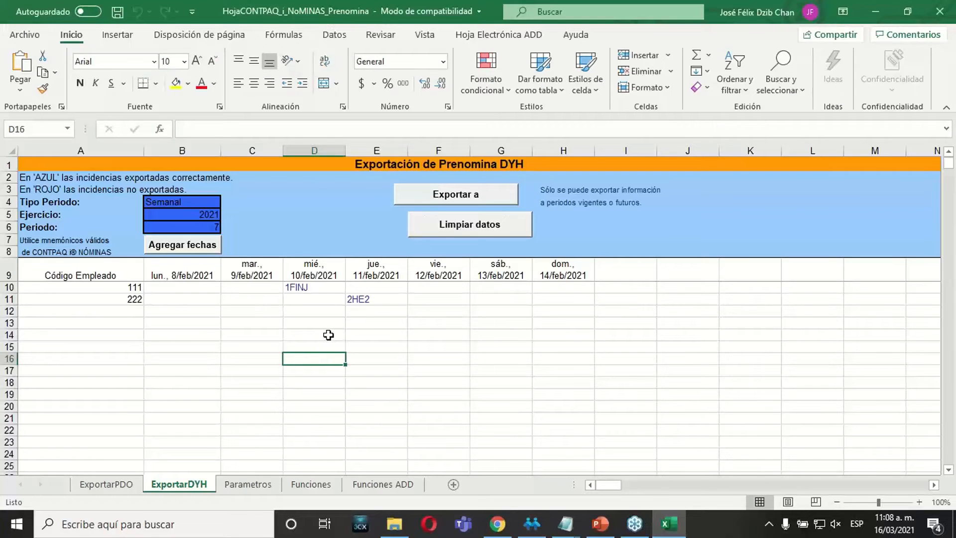
Review the ExportarPDO sheet and return to the ExportarDYH sheet
left_click(121, 484)
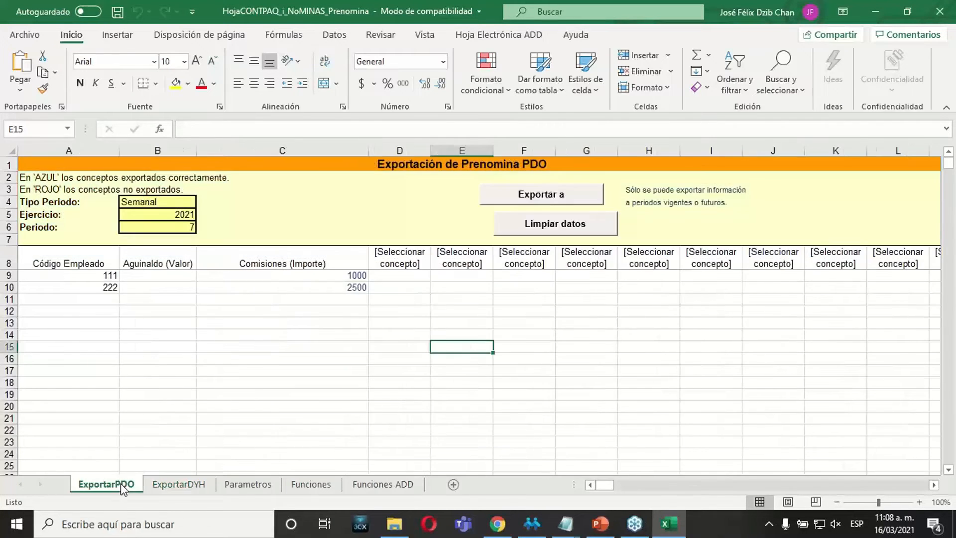
left_click(184, 380)
left_click(180, 485)
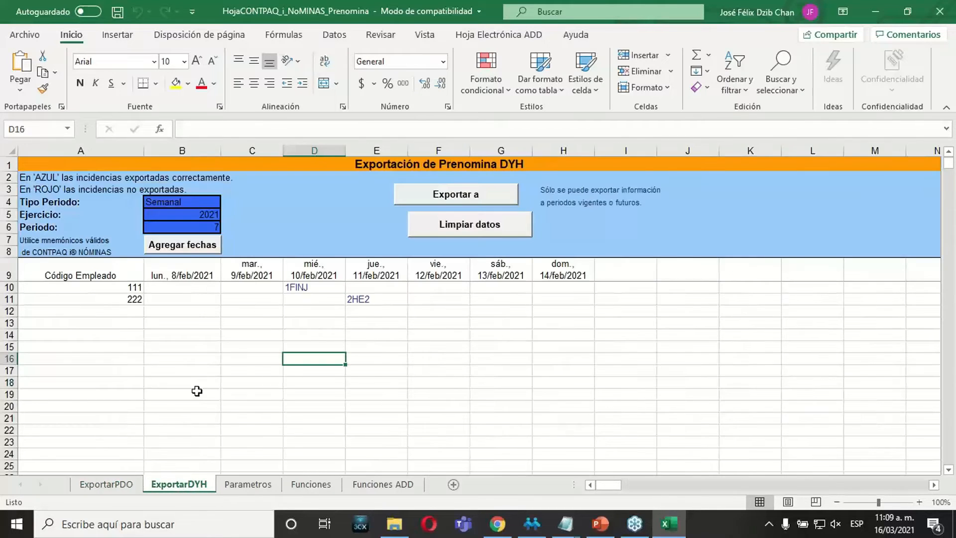
View the company list on the Parametros sheet, and close the workbook without saving its changes
left_click(939, 10)
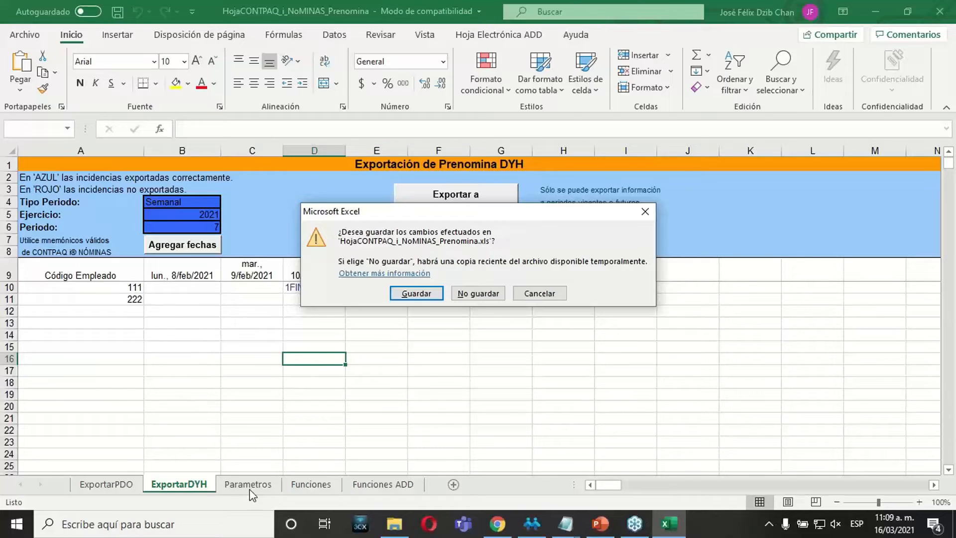
left_click(536, 296)
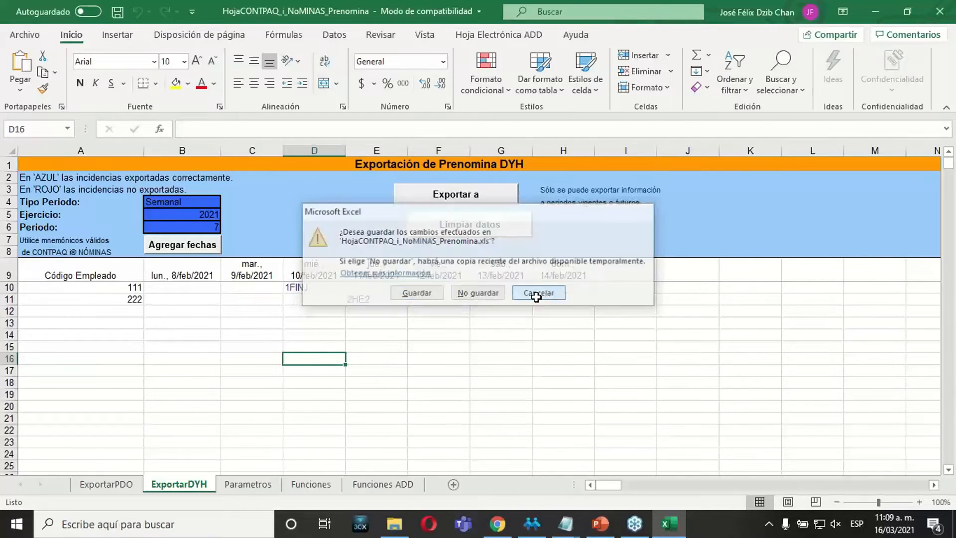
left_click(258, 485)
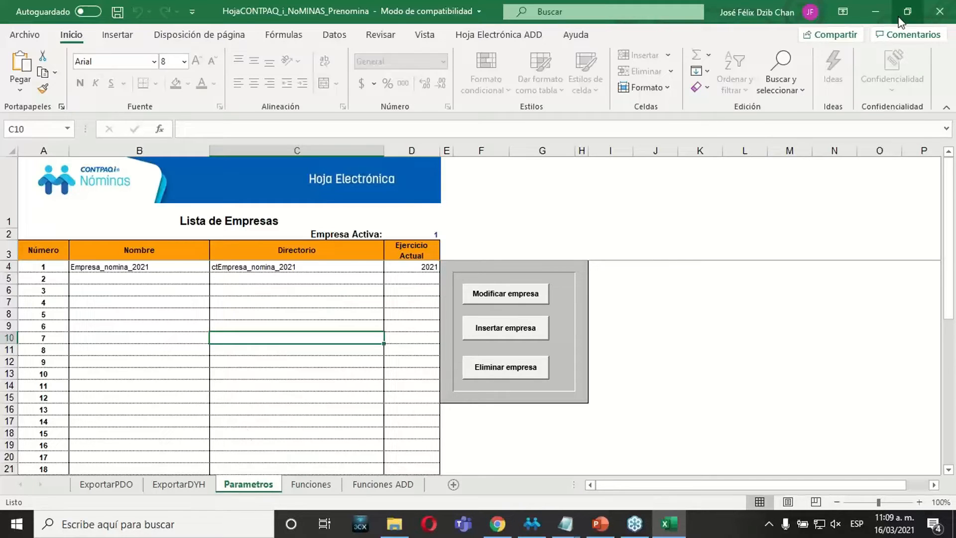
left_click(939, 11)
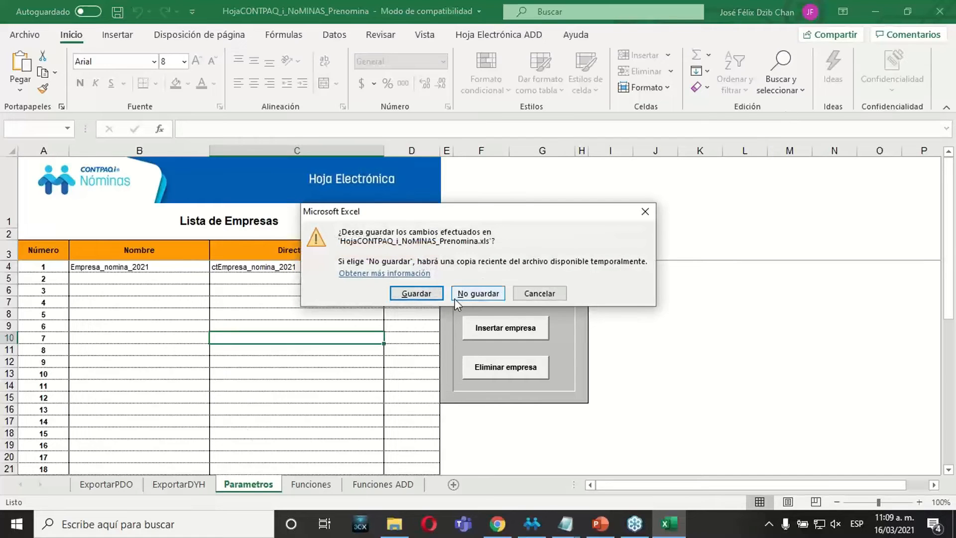
left_click(477, 290)
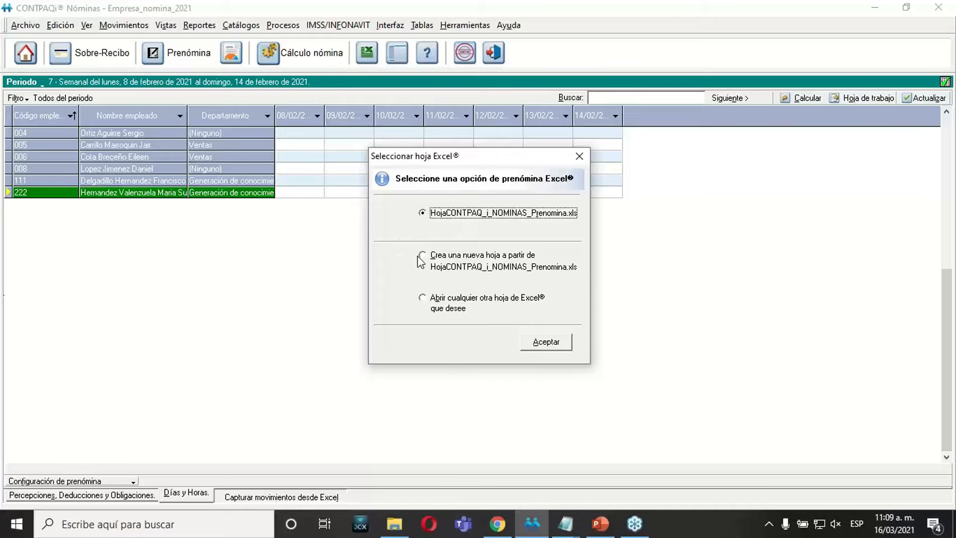
Choose to create a new sheet from HojaCONTPAQ_i_NOMINAS_Prenomina.xls and select the Documentos folder as its save location
left_click(433, 258)
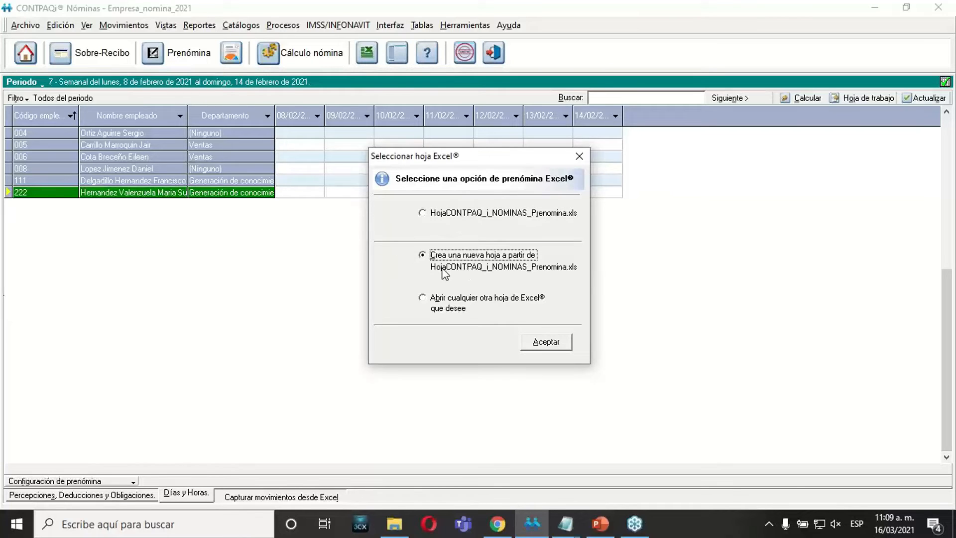
left_click(544, 342)
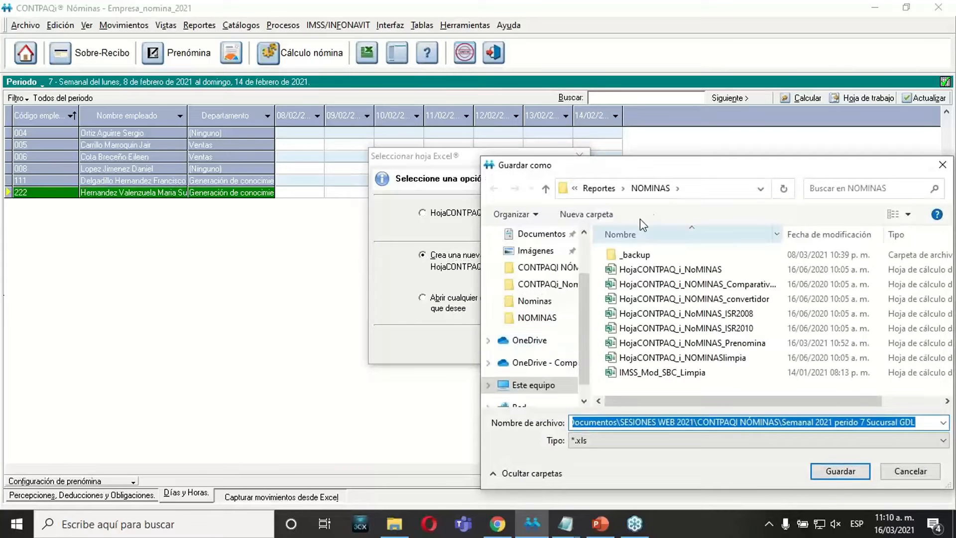
left_click_drag(725, 171, 461, 131)
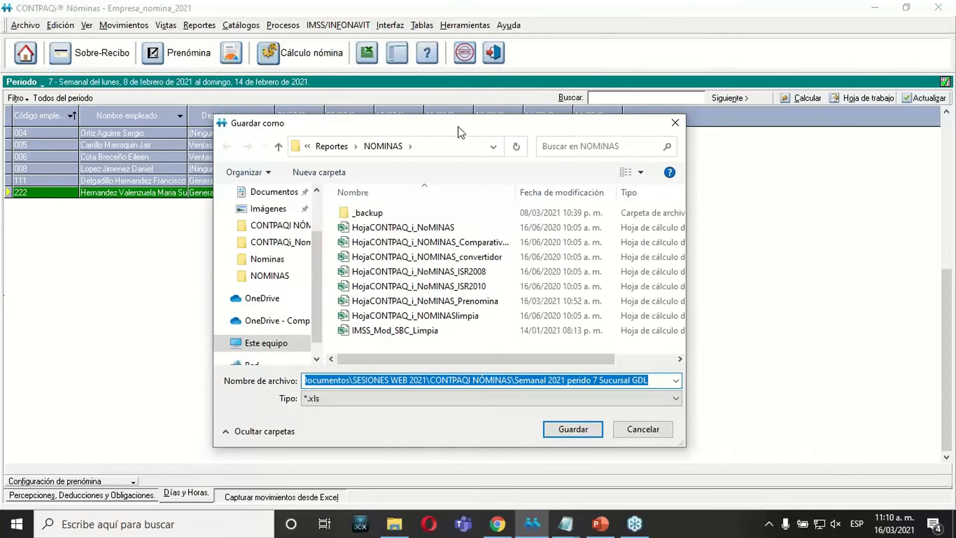
scroll(314, 301, "up", 1)
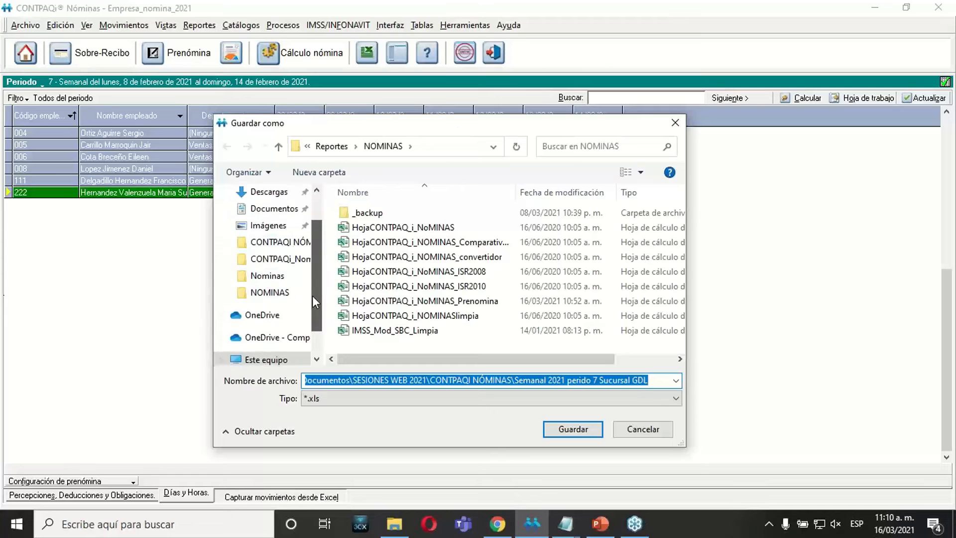
left_click_drag(313, 296, 312, 257)
left_click(273, 253)
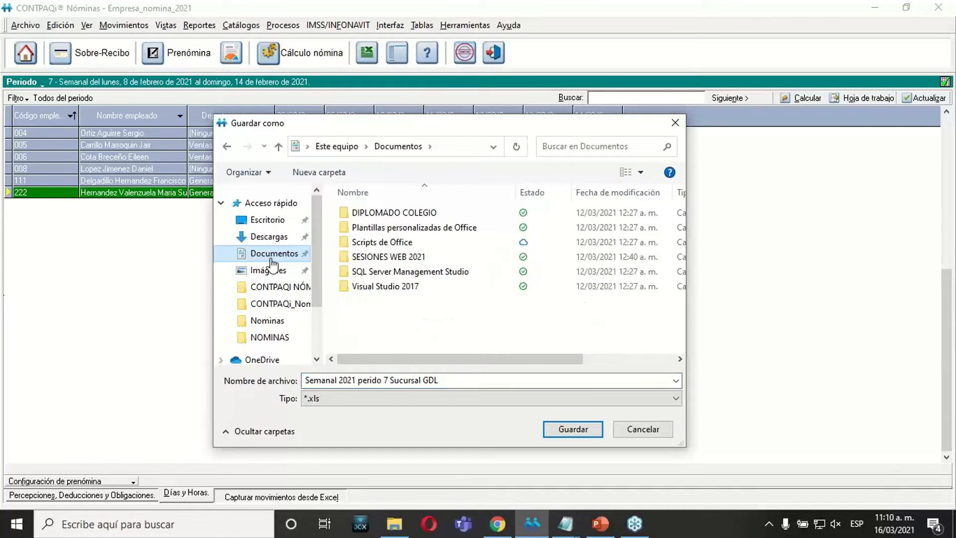
Name the new prenómina workbook Semanal_2021_MTY and save it
left_click(453, 383)
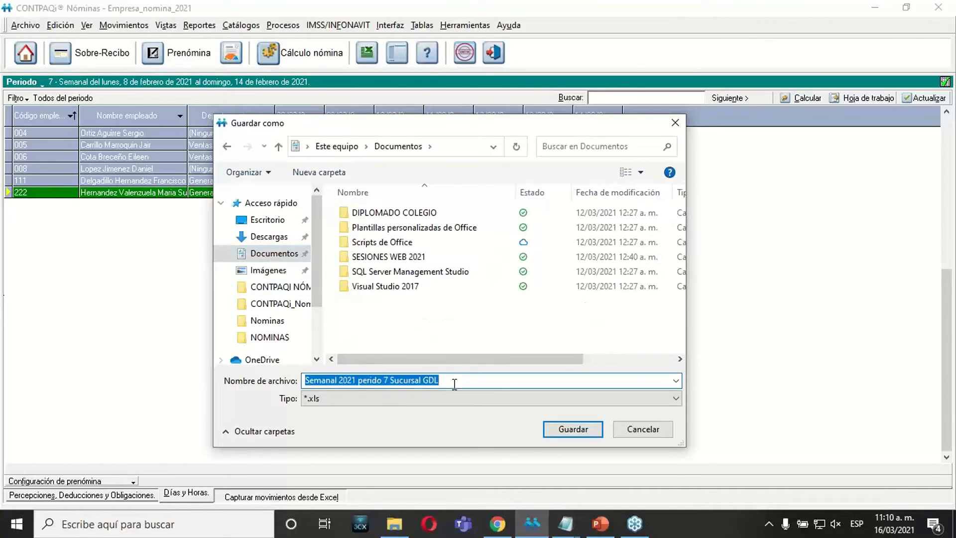
left_click(459, 381)
key("ctrl+a")
type("sEMAN")
key("BackSpace")
key("BackSpace")
key("BackSpace")
key("BackSpace")
key("BackSpace")
type("Semanal")
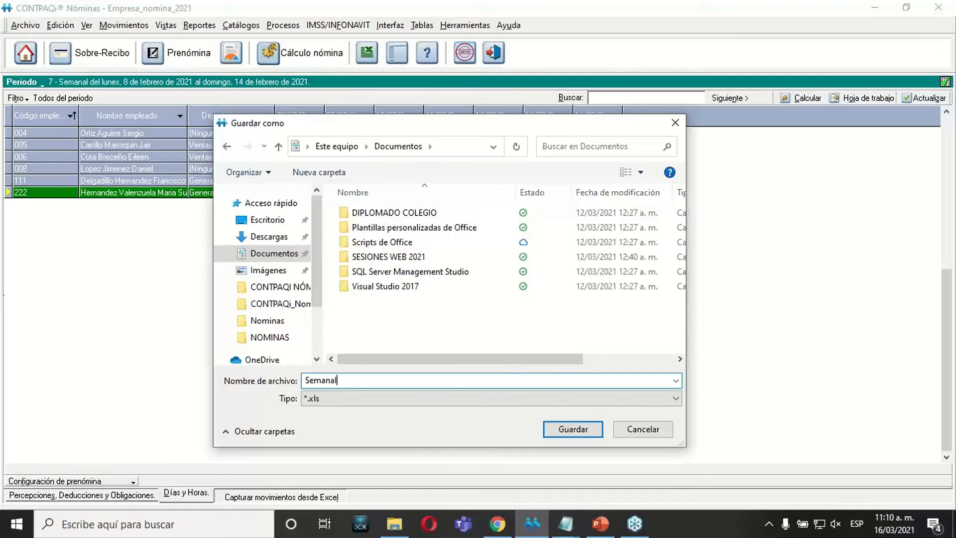
type("_2021_MTY")
left_click(554, 429)
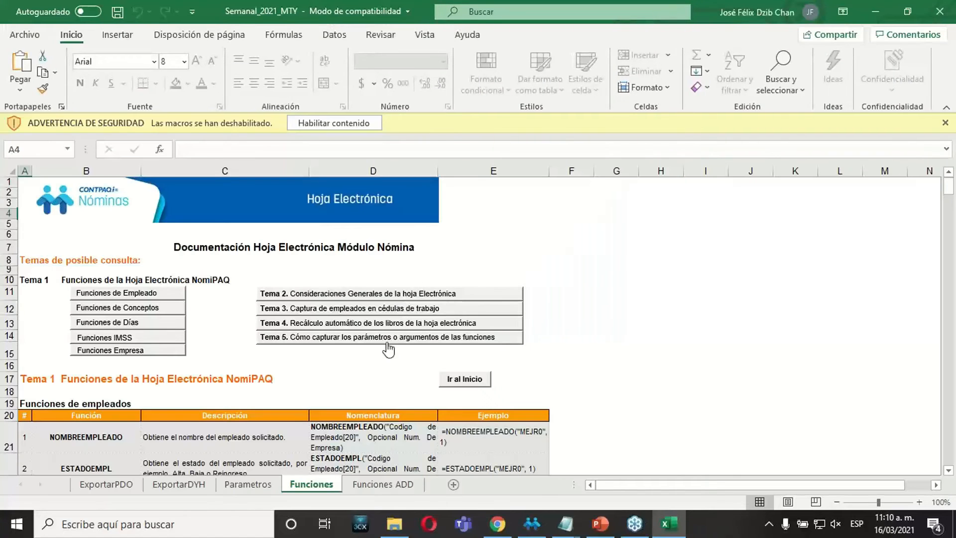
Enable the workbook's macros and insert the company Empresa_nomina_2021 into the company list on the Parametros sheet
left_click(252, 486)
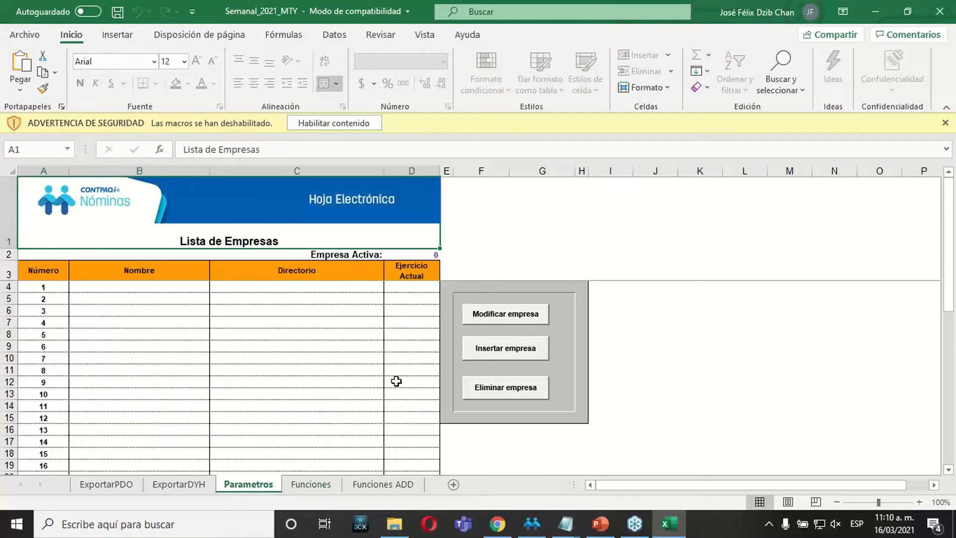
left_click(317, 124)
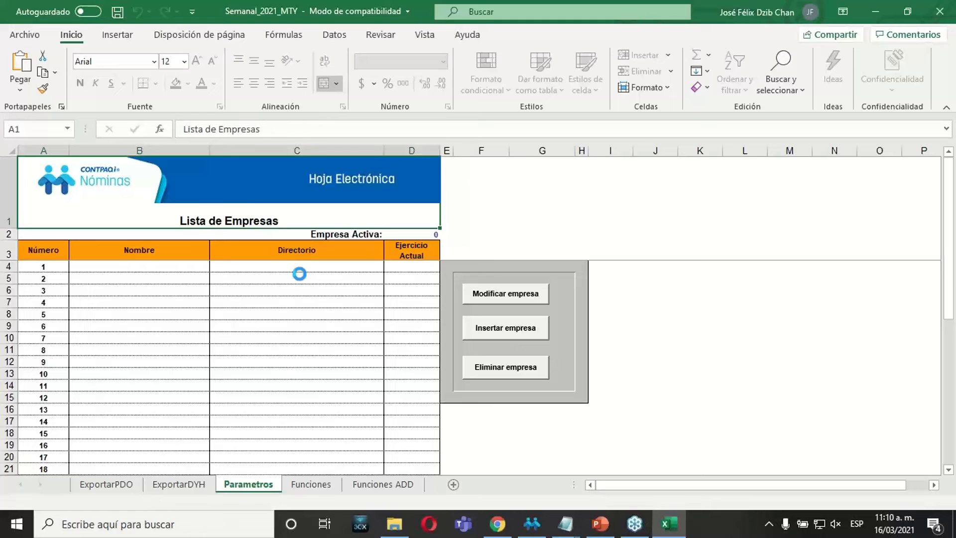
left_click(481, 342)
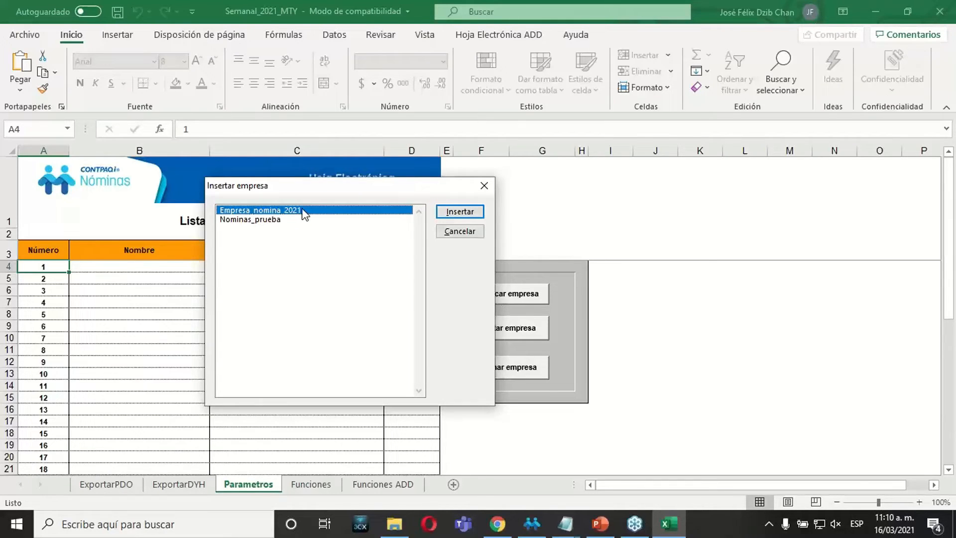
left_click(455, 214)
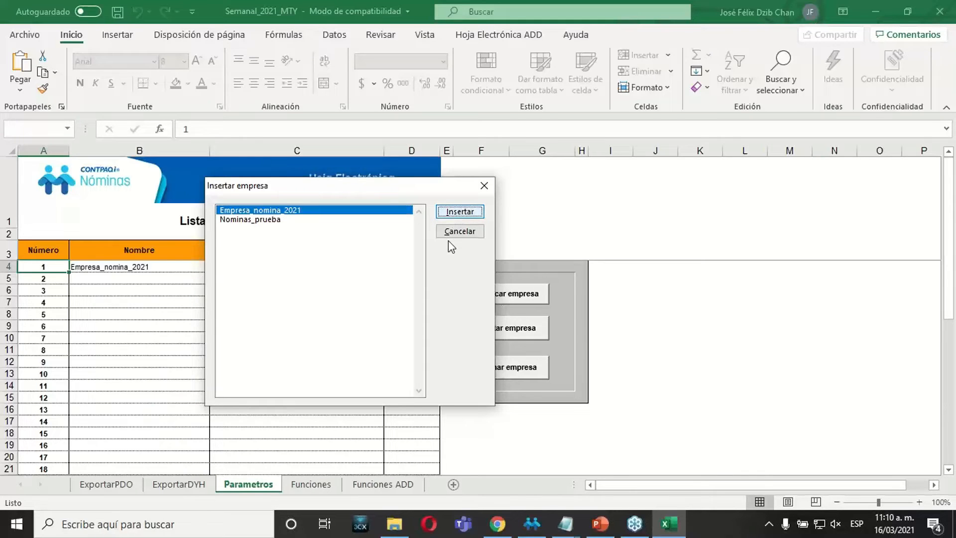
left_click(459, 230)
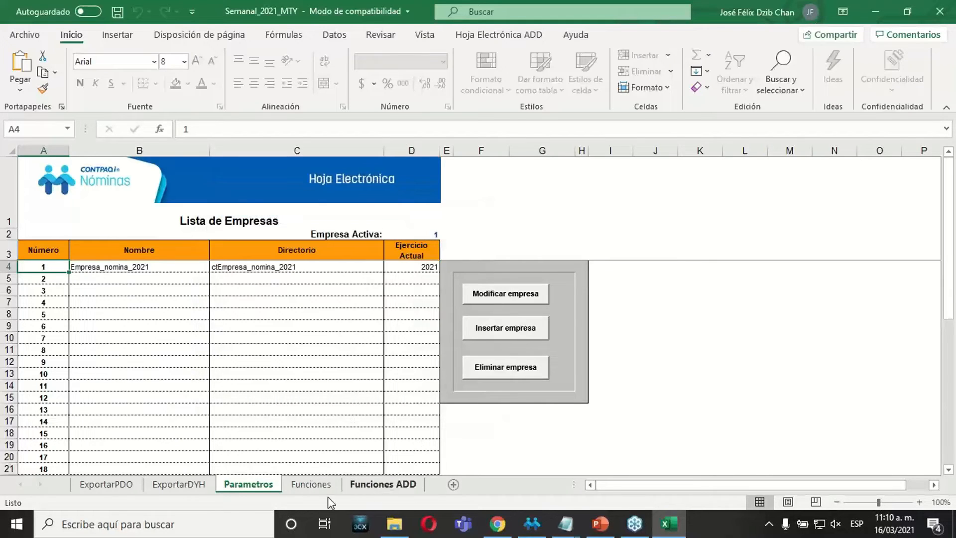
On the ExportarPDO sheet, set Tipo Periodo to Semanal, Ejercicio to 2021 and Periodo to 7
left_click(127, 486)
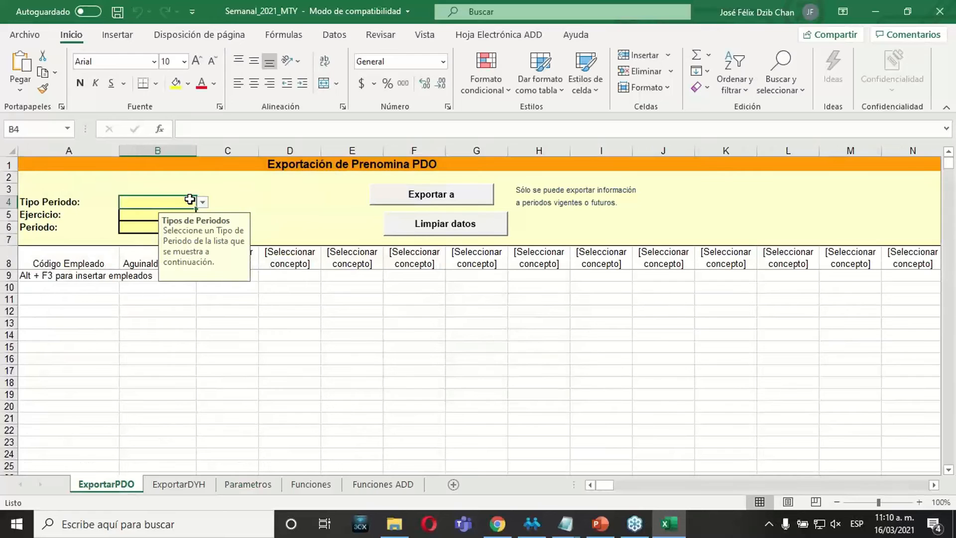
left_click(201, 203)
left_click(145, 230)
double_click(132, 215)
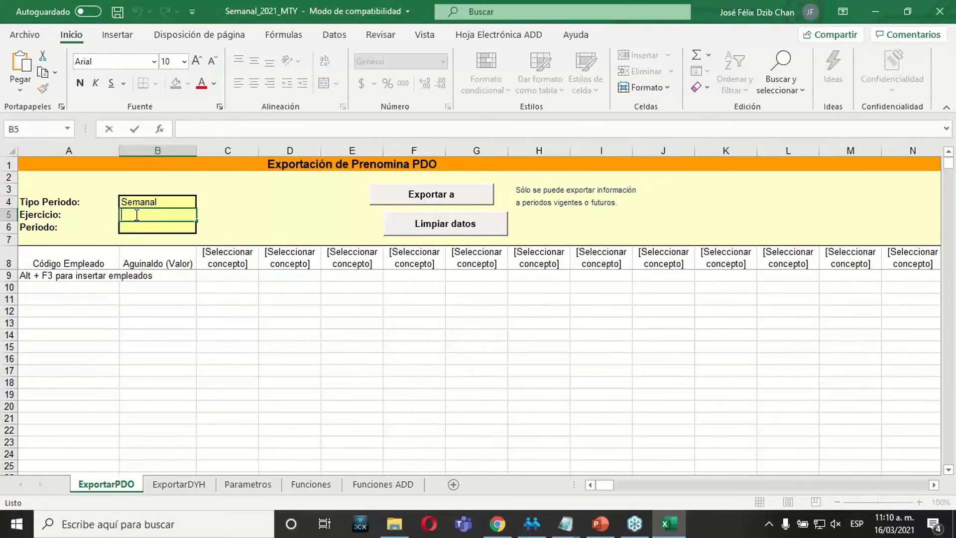
type("2021")
key("Return")
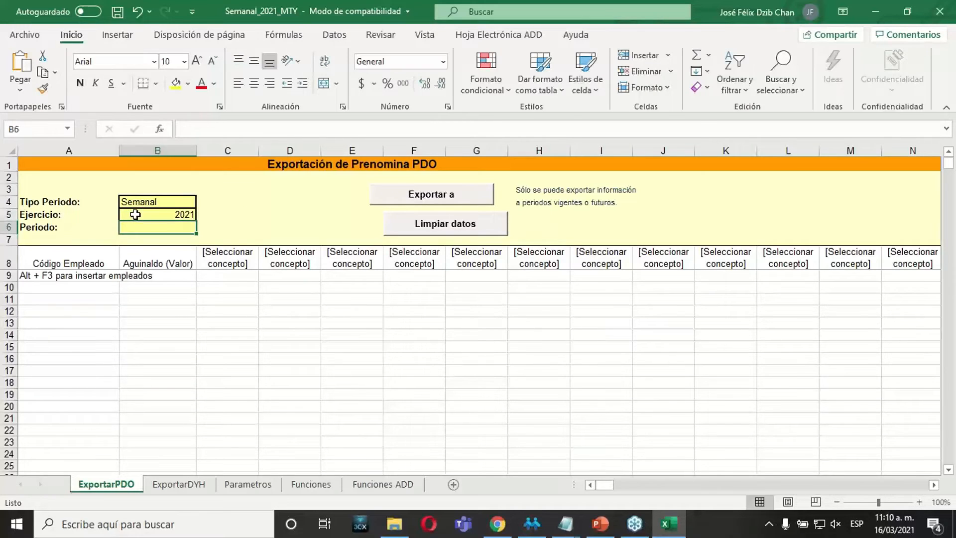
type("7")
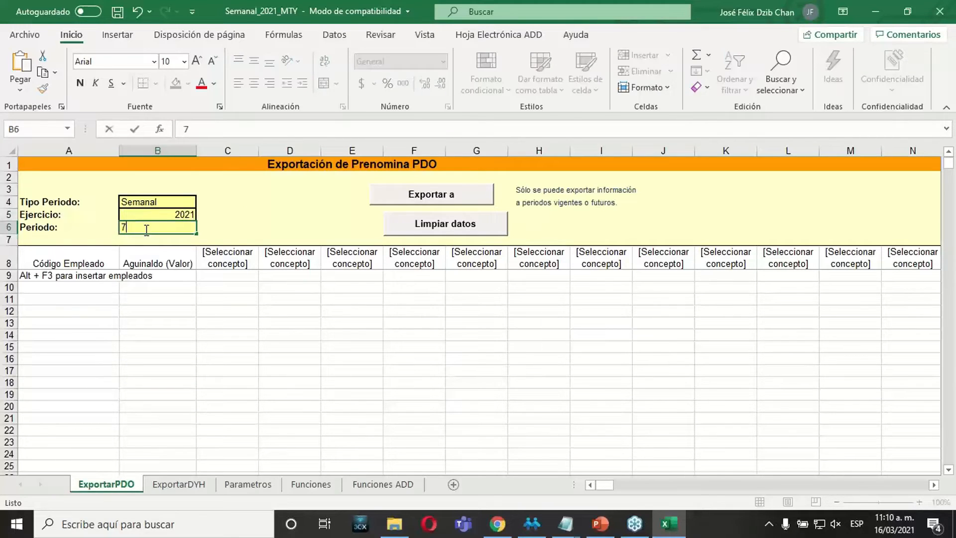
key("Return")
Enter employee codes 111 and 222 in the first two Código Empleado rows of the ExportarPDO sheet
left_click(86, 276)
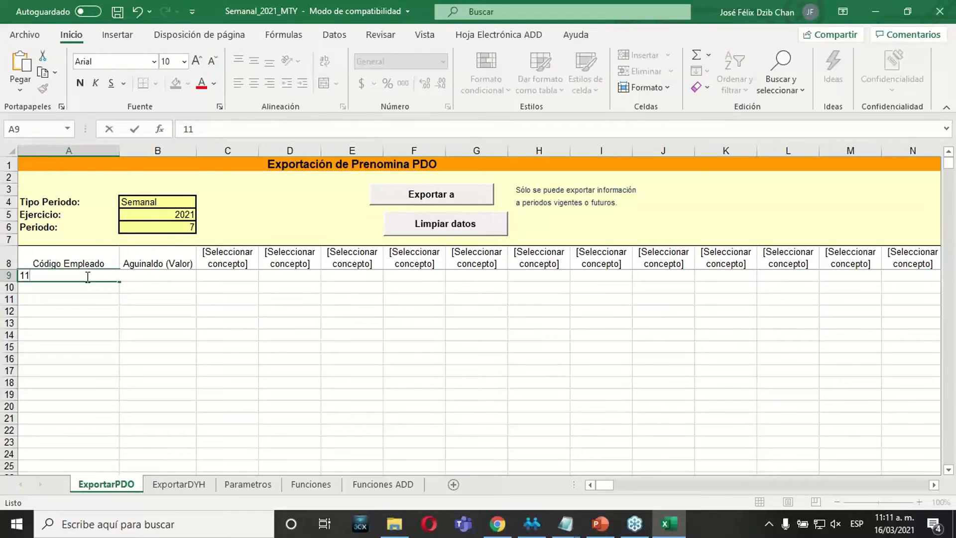
key("Return")
double_click(88, 277)
type("1")
key("Return")
type("222")
key("Return")
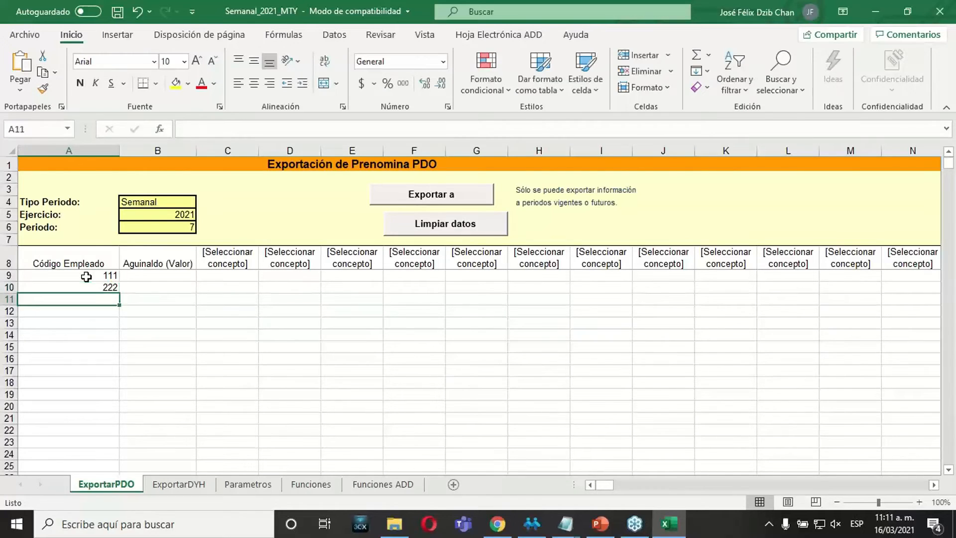
Widen column C on the ExportarPDO sheet and set its concept to Sueldo (Importe)
left_click(230, 257)
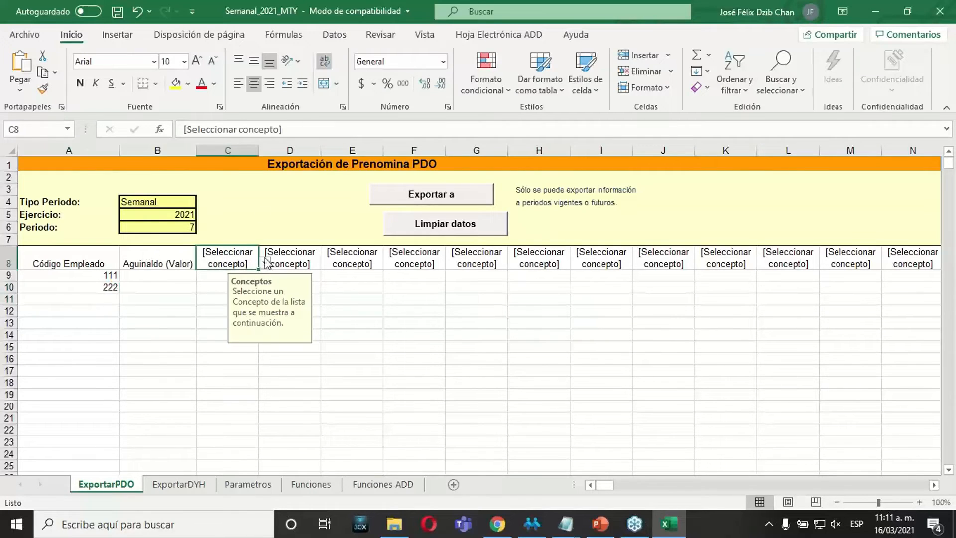
left_click_drag(257, 149, 356, 164)
left_click(364, 264)
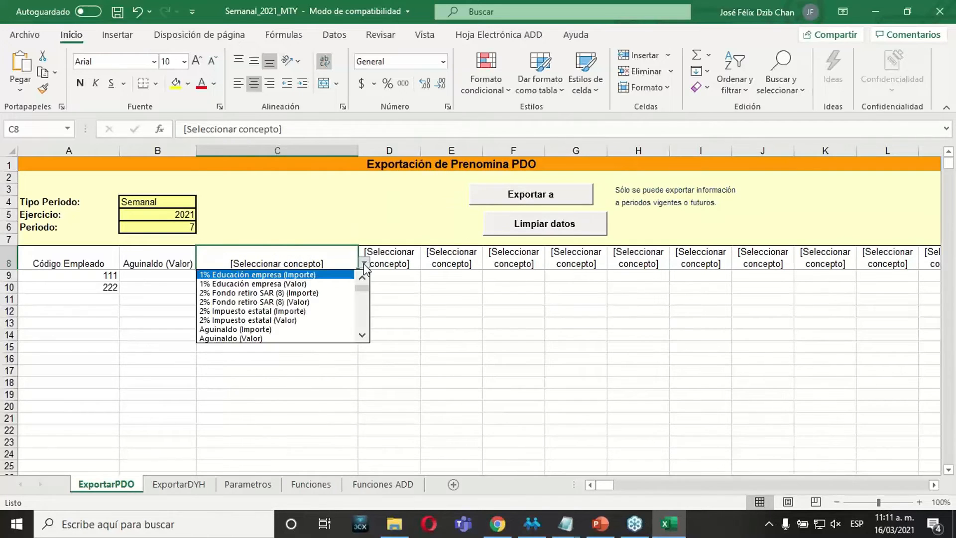
left_click(362, 335)
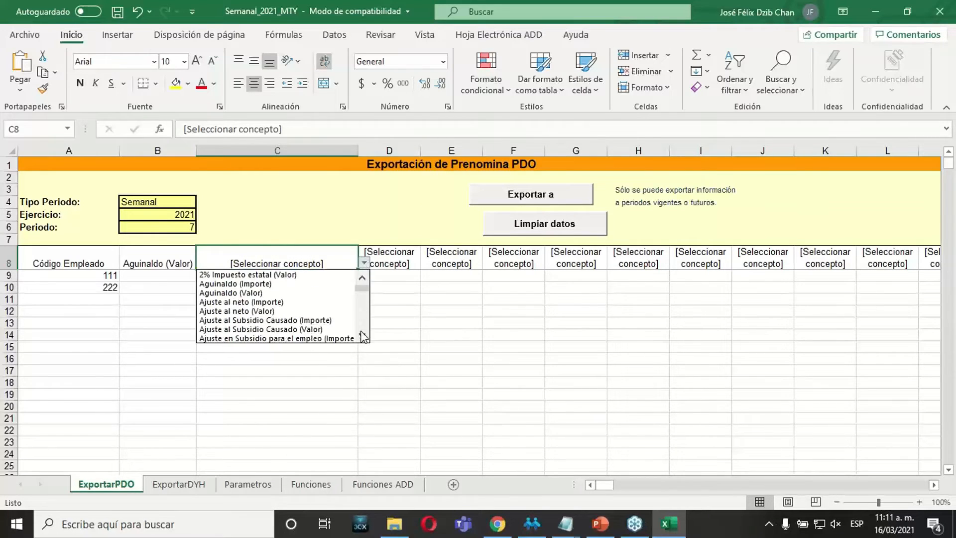
left_click_drag(365, 297, 363, 335)
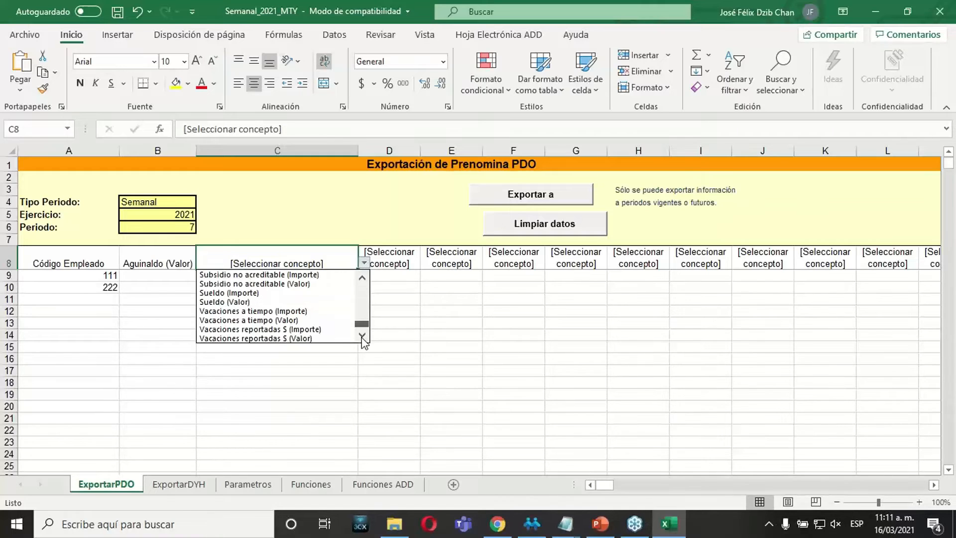
left_click(248, 293)
left_click(248, 287)
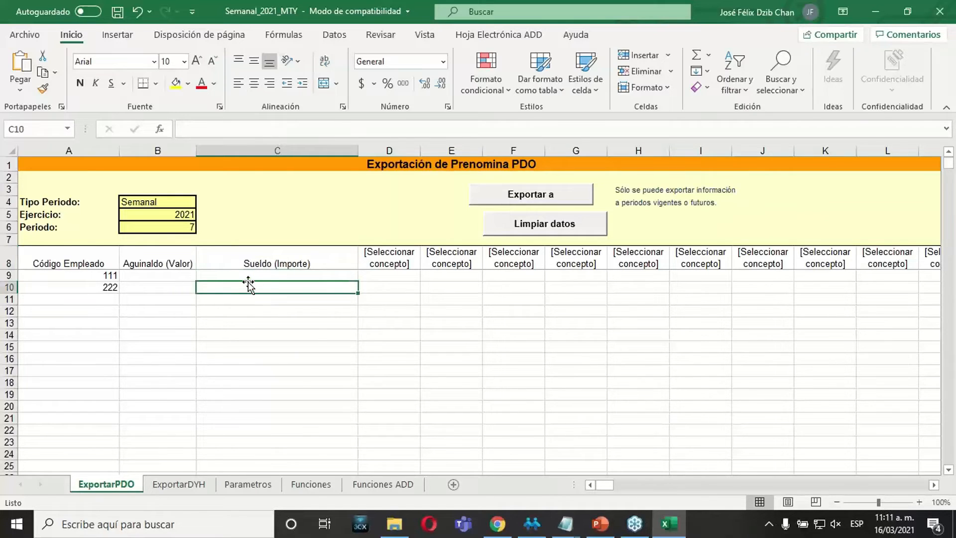
Review the remaining selectable concept columns across the ExportarPDO sheet
left_click(563, 259)
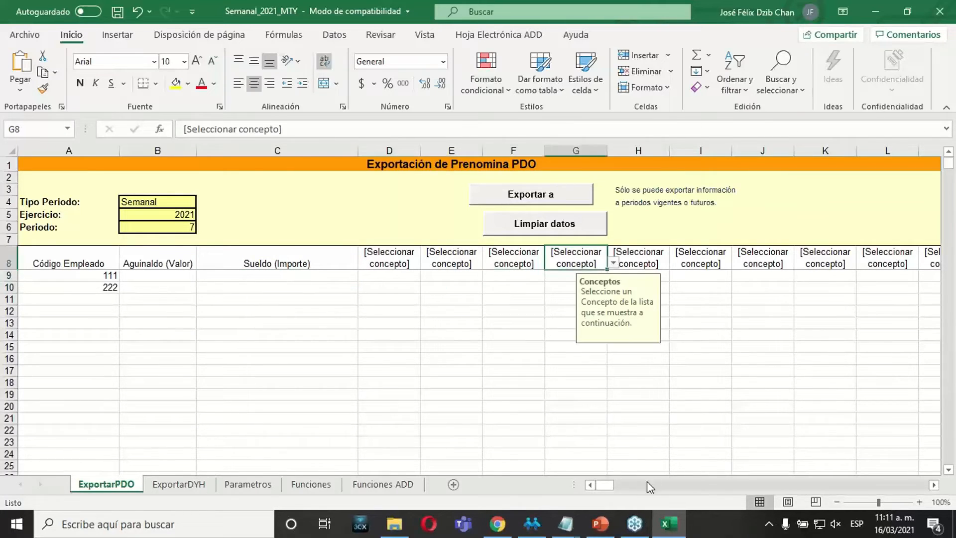
left_click(933, 486)
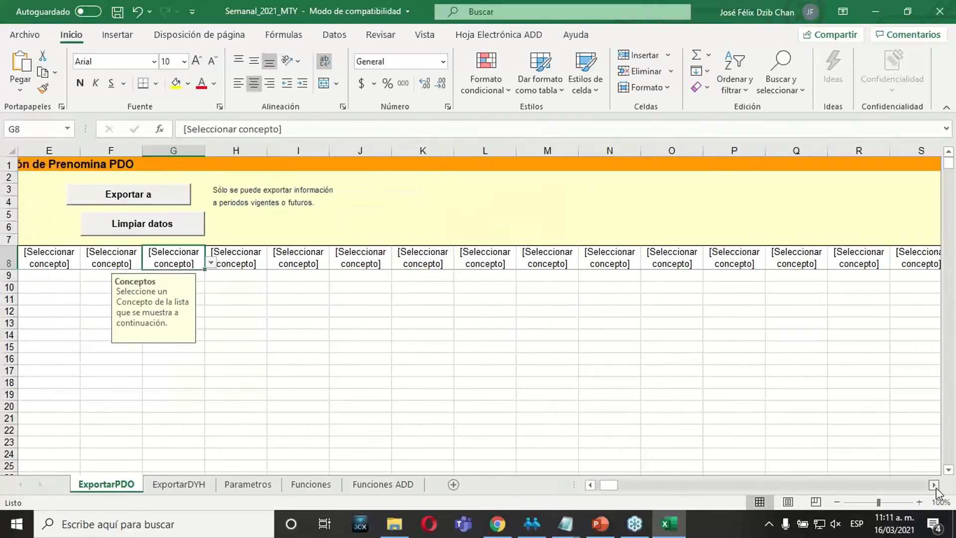
left_click(934, 486)
left_click(934, 486)
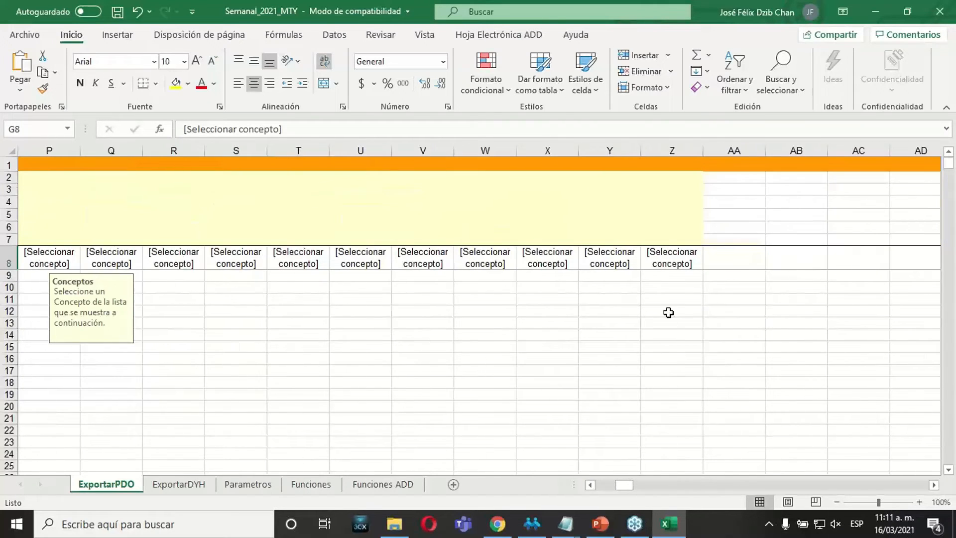
left_click_drag(633, 487, 602, 486)
left_click(400, 253)
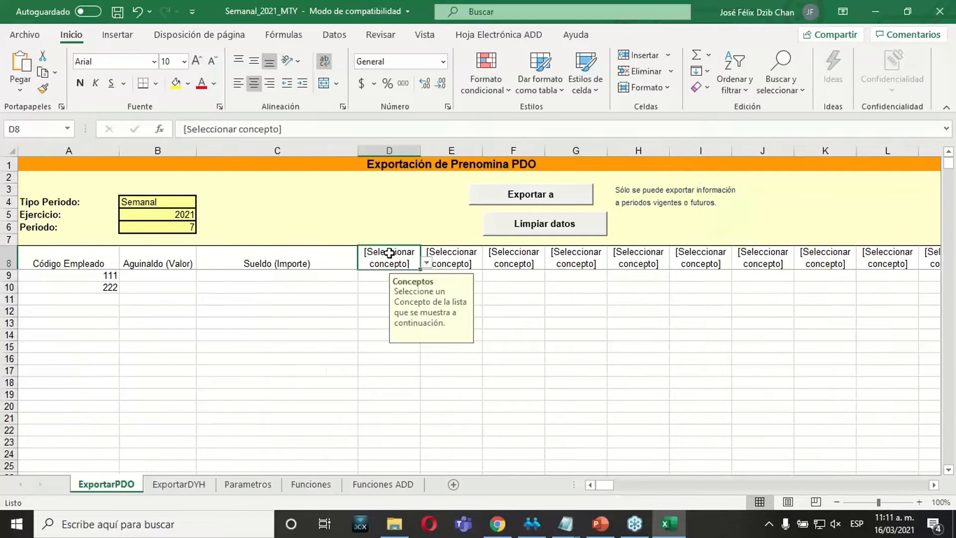
left_click(272, 404)
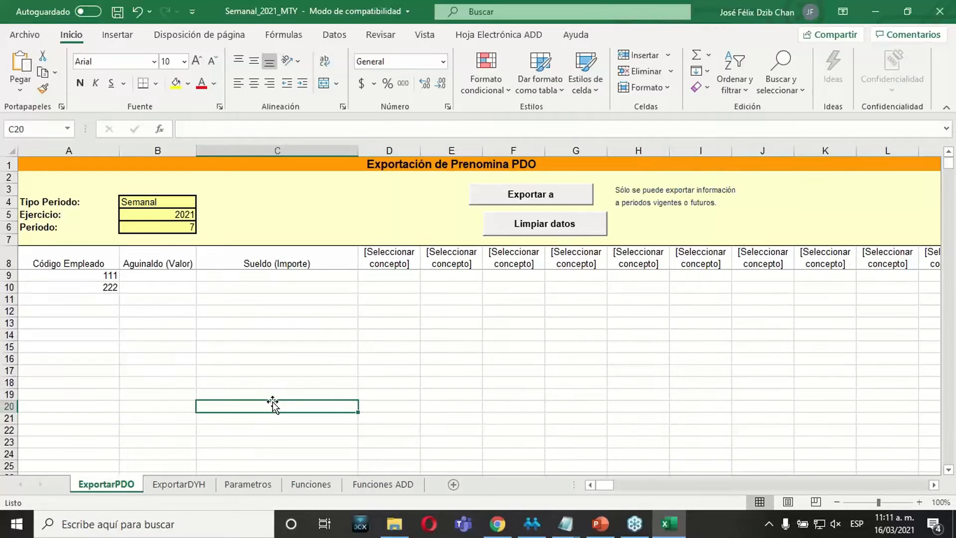
On the ExportarDYH sheet, set Tipo Periodo to Semanal, Ejercicio to 2021 and Periodo to 7, and add the period's dates
left_click(188, 485)
left_click(226, 202)
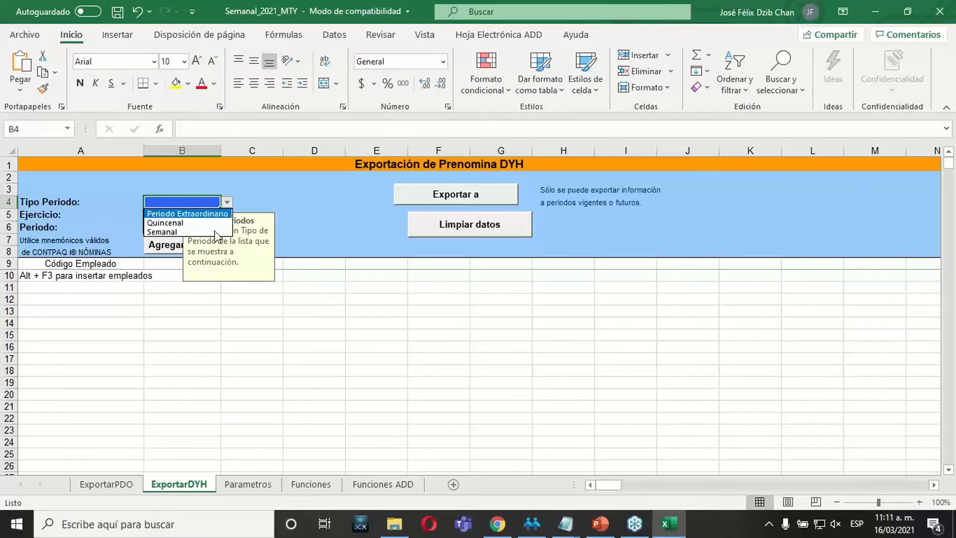
left_click(162, 231)
double_click(162, 215)
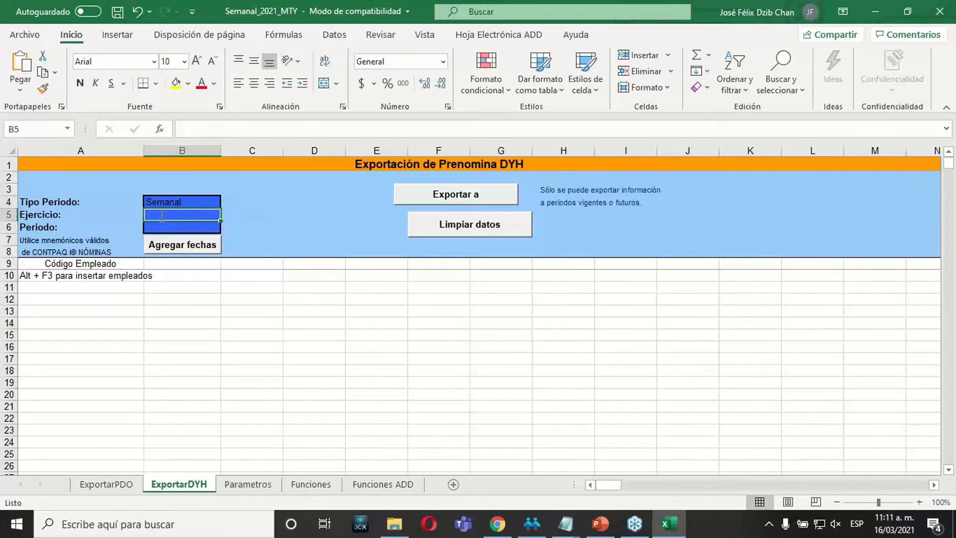
key("Return")
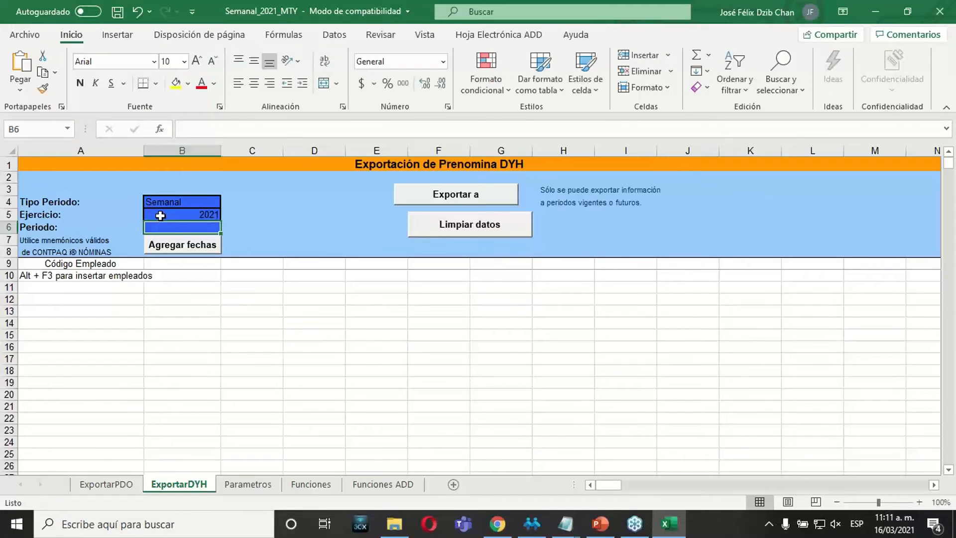
type("7")
key("Return")
left_click(182, 244)
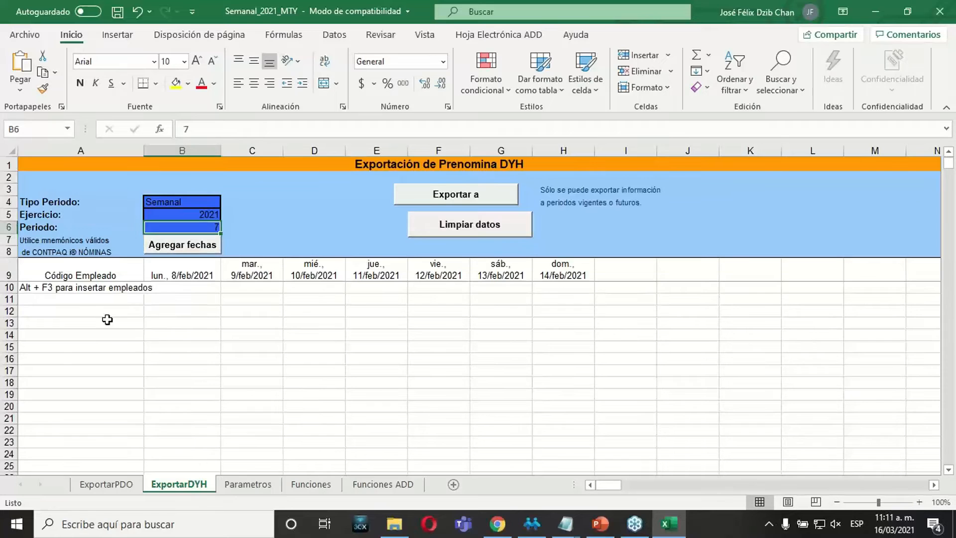
Replace the placeholder under Código Empleado on the ExportarDYH sheet with employee codes 111 and 222, and save the workbook
left_click(80, 287)
key("Delete")
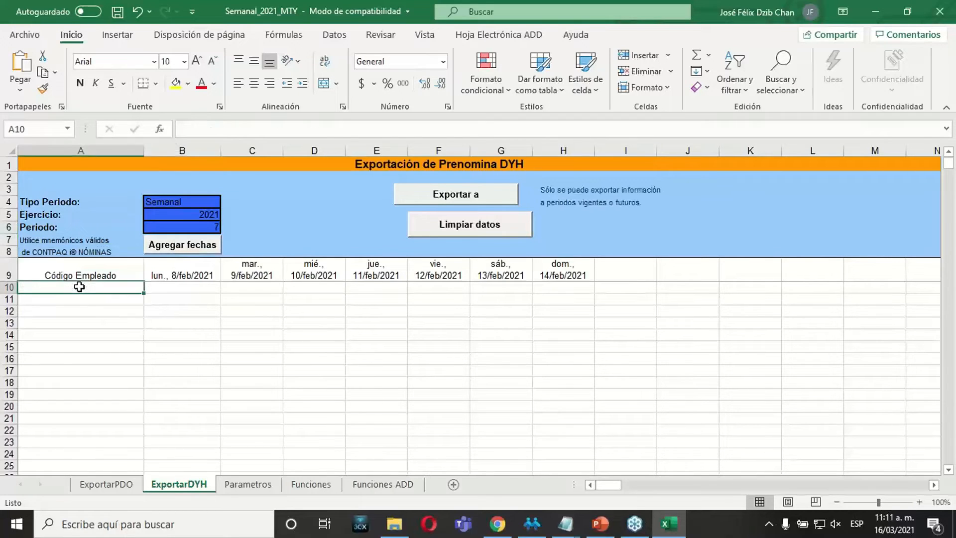
type("111")
key("Return")
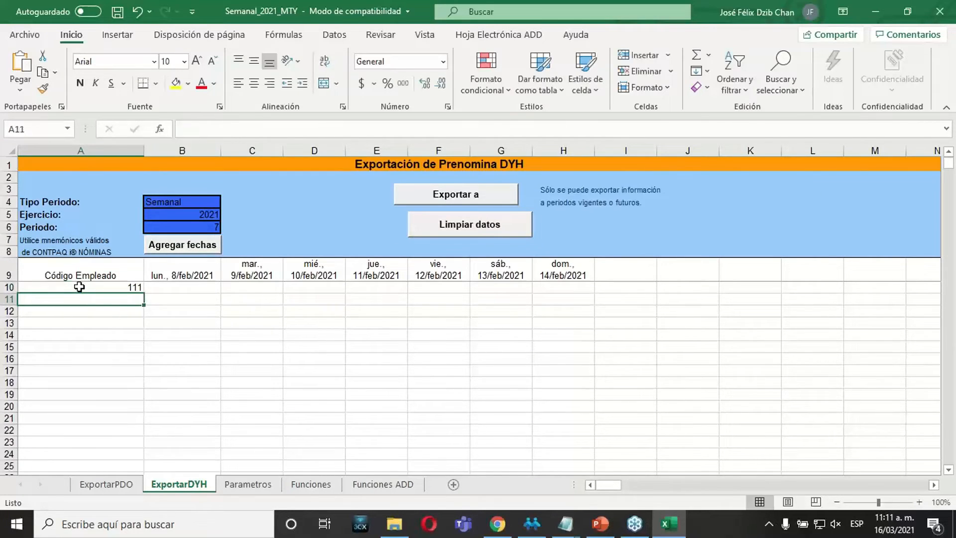
type("222")
key("Return")
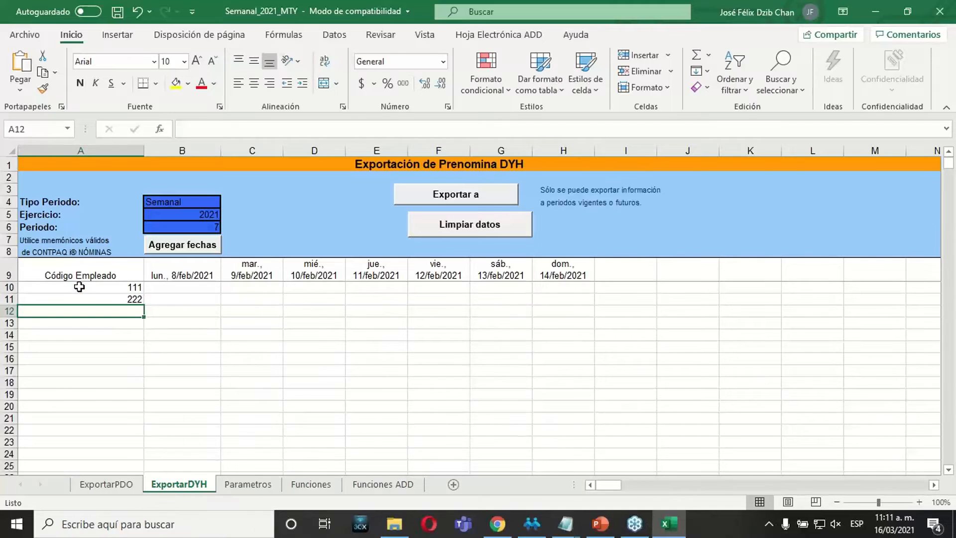
key("Right")
left_click(222, 358)
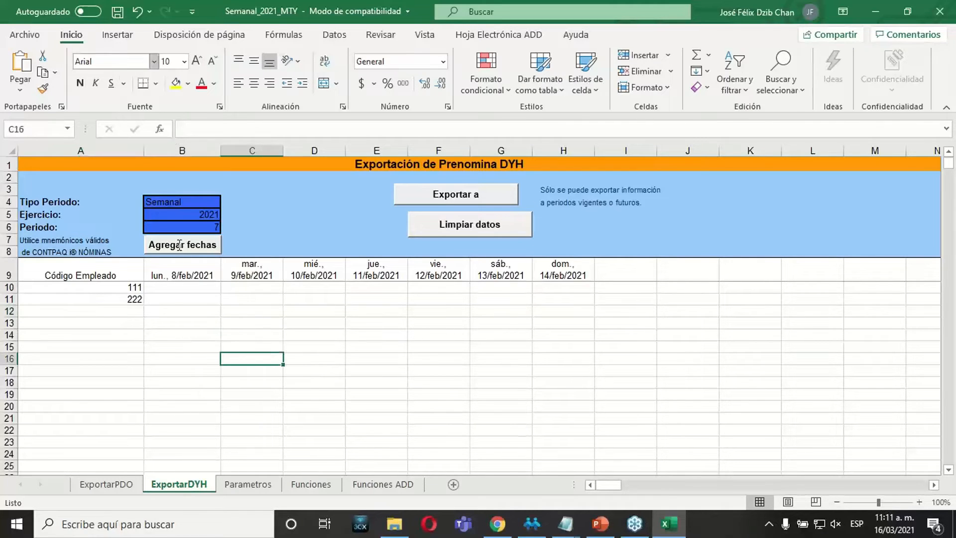
left_click(117, 14)
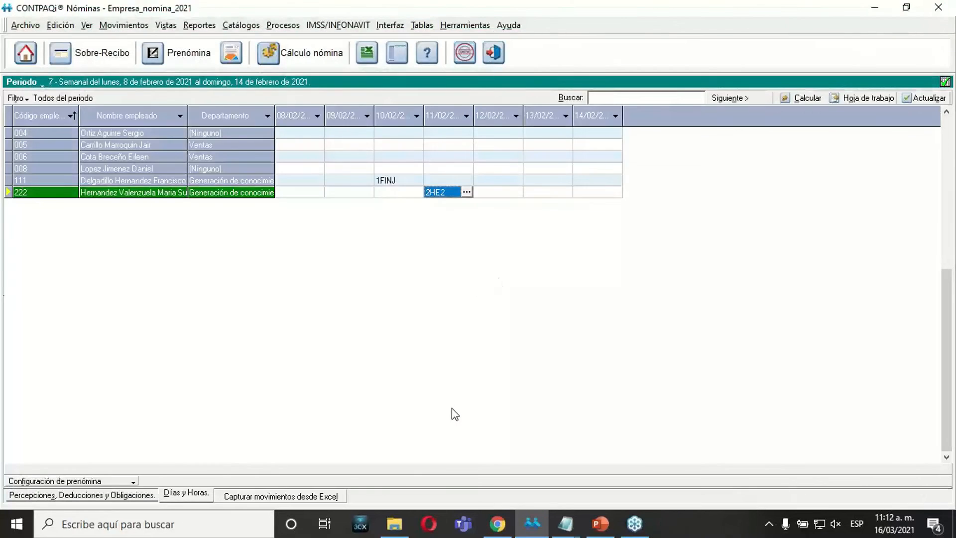
Switch to File Explorer, reopen Semanal_2021_MTY from the Documents folder and enable its macro content
left_click(394, 523)
left_click(262, 228)
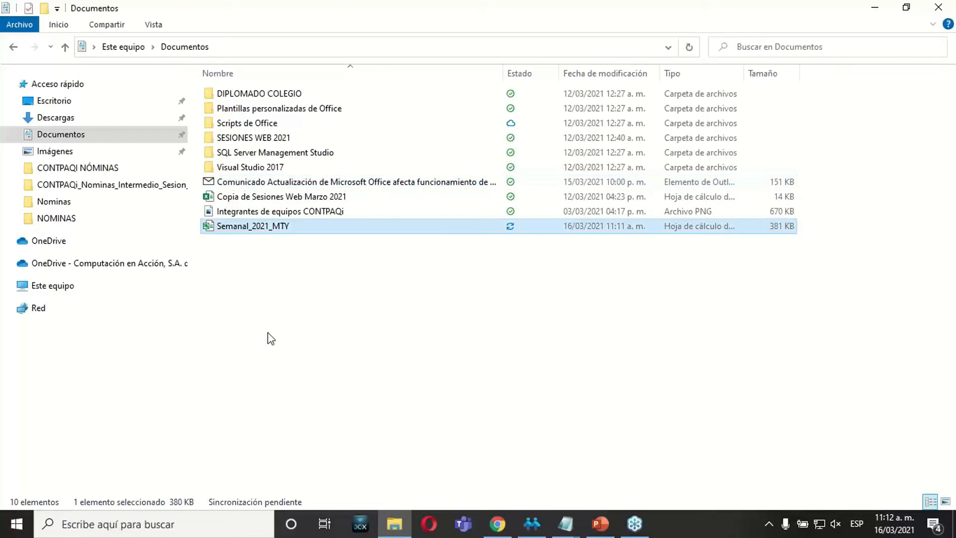
left_click(270, 339)
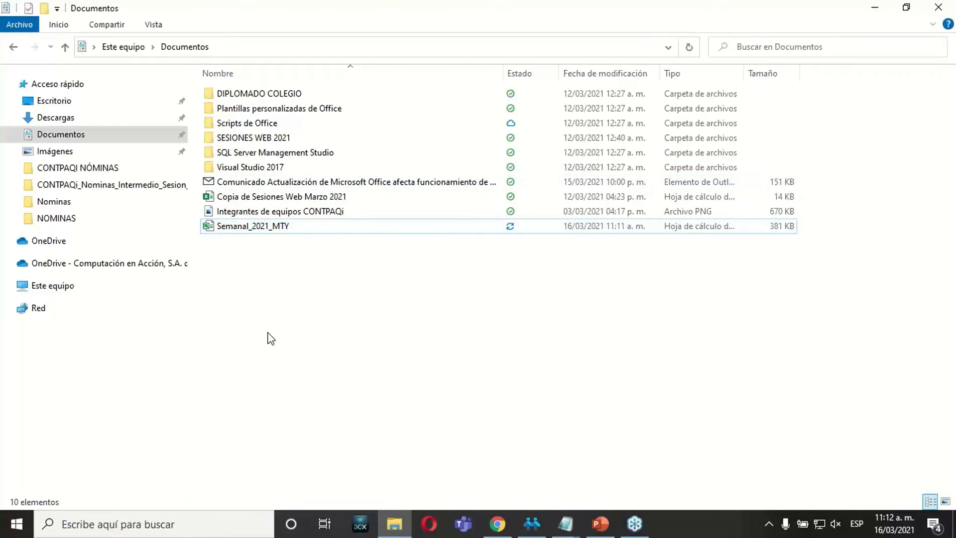
left_click(252, 231)
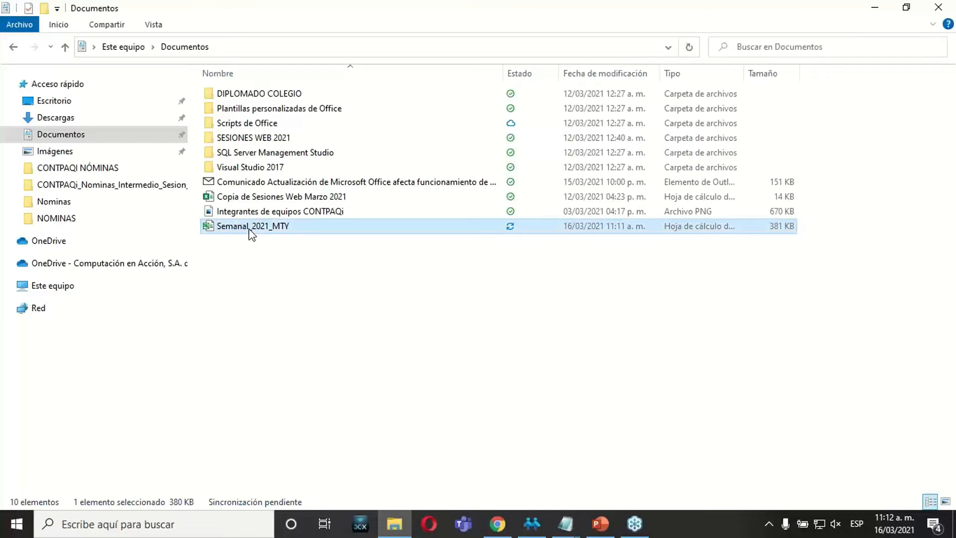
left_click(249, 229)
double_click(249, 229)
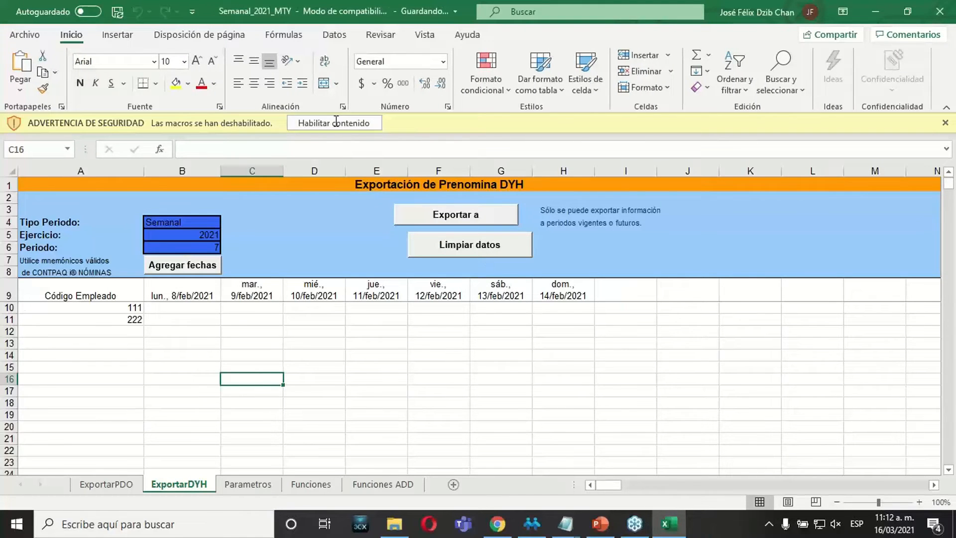
left_click(329, 120)
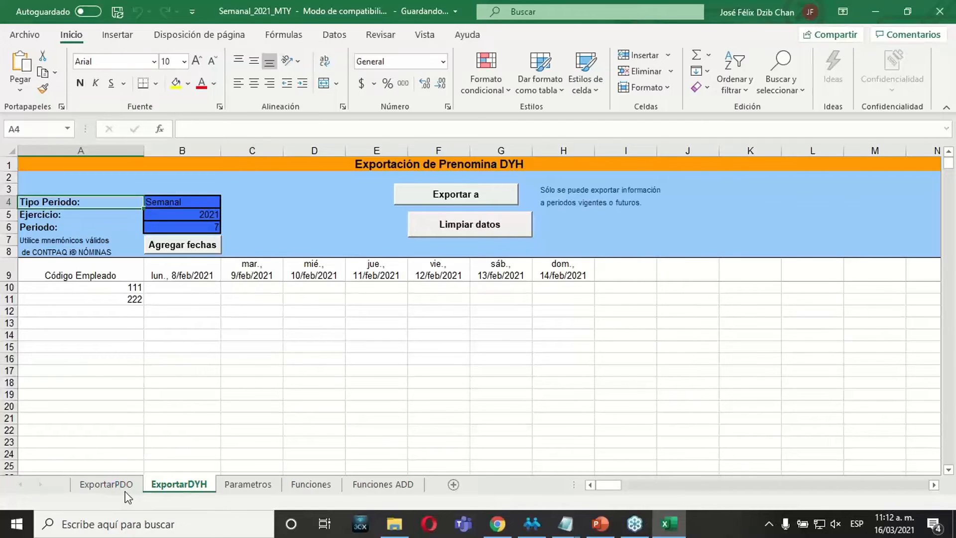
left_click(542, 299)
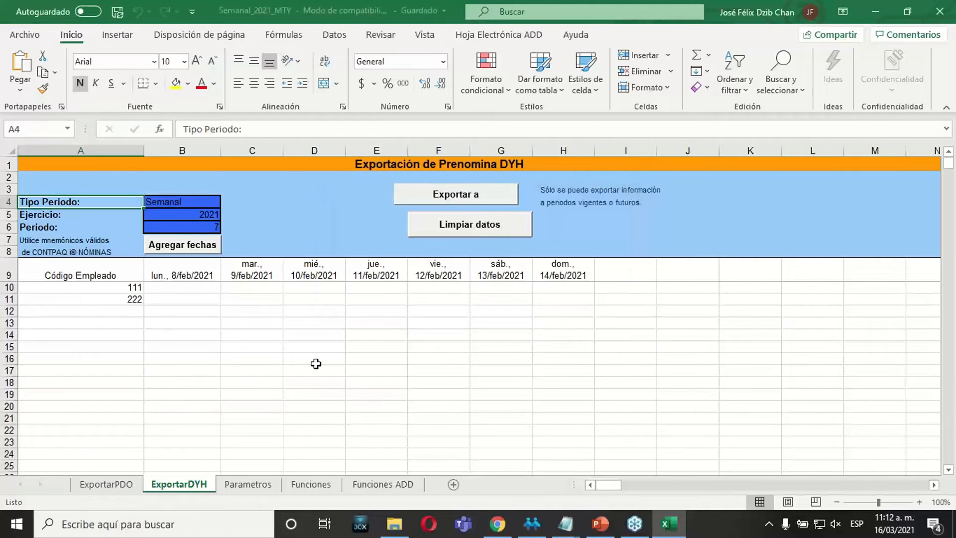
On the ExportarPDO sheet, enter a Sueldo (Importe) of 10000 for employee 111 and 12000 for employee 222
left_click(107, 486)
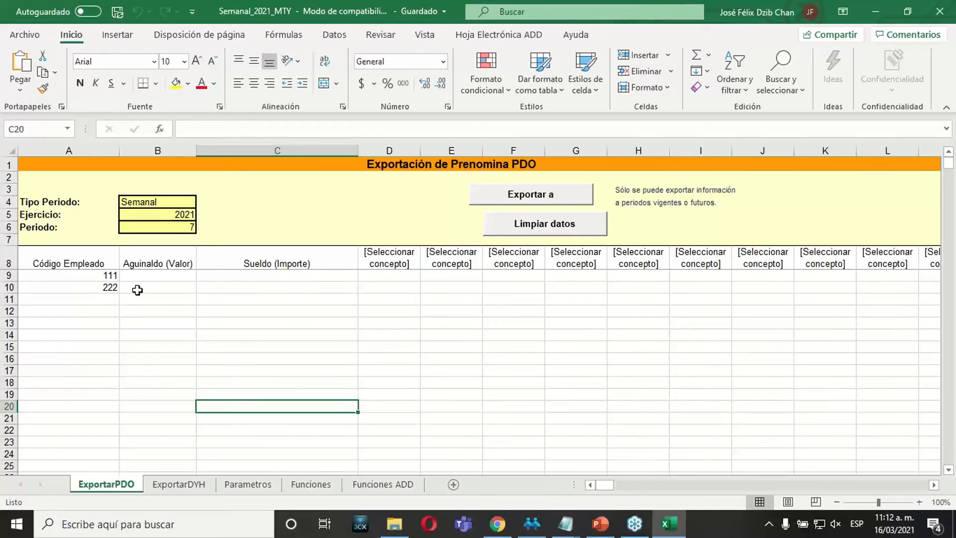
left_click(213, 277)
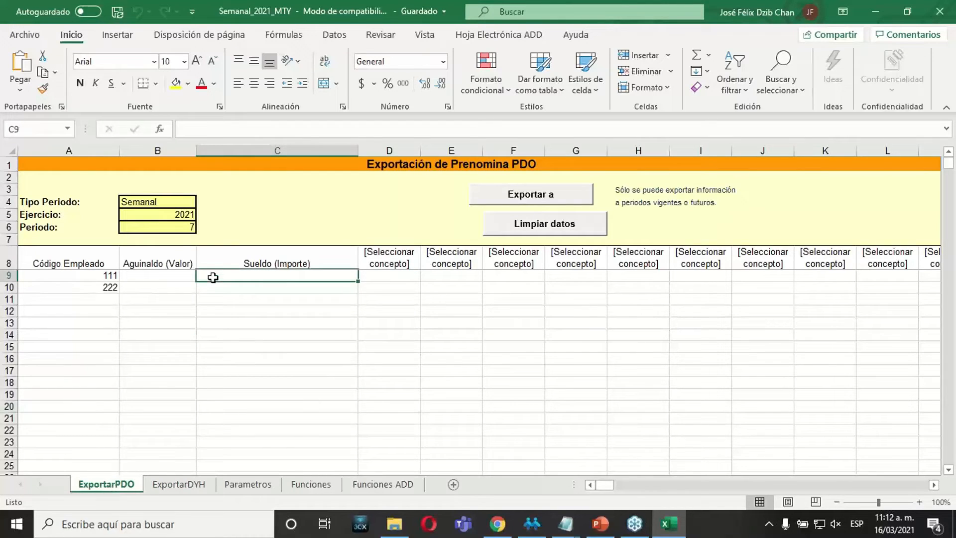
type("1000")
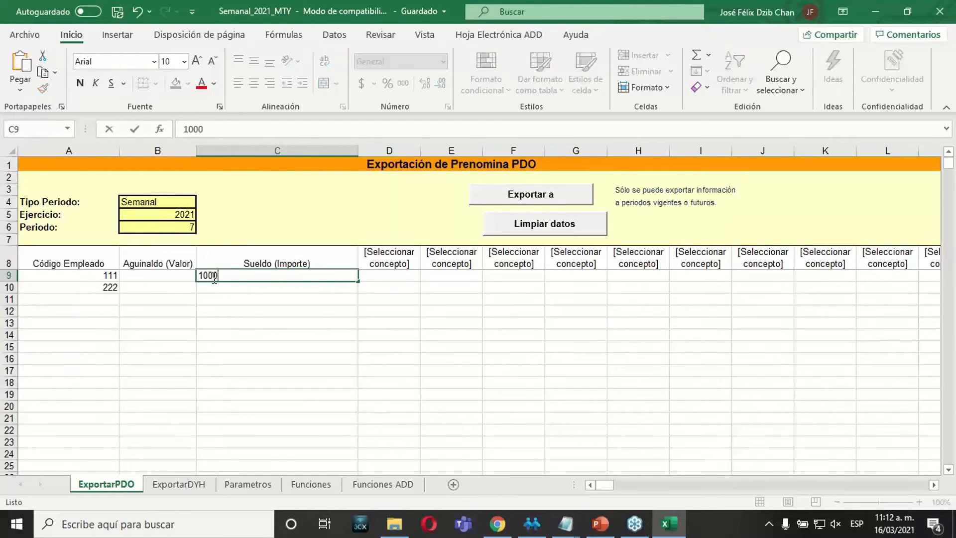
key("Return")
left_click(214, 278)
left_click(281, 128)
type("0")
key("Return")
type("12000")
key("Return")
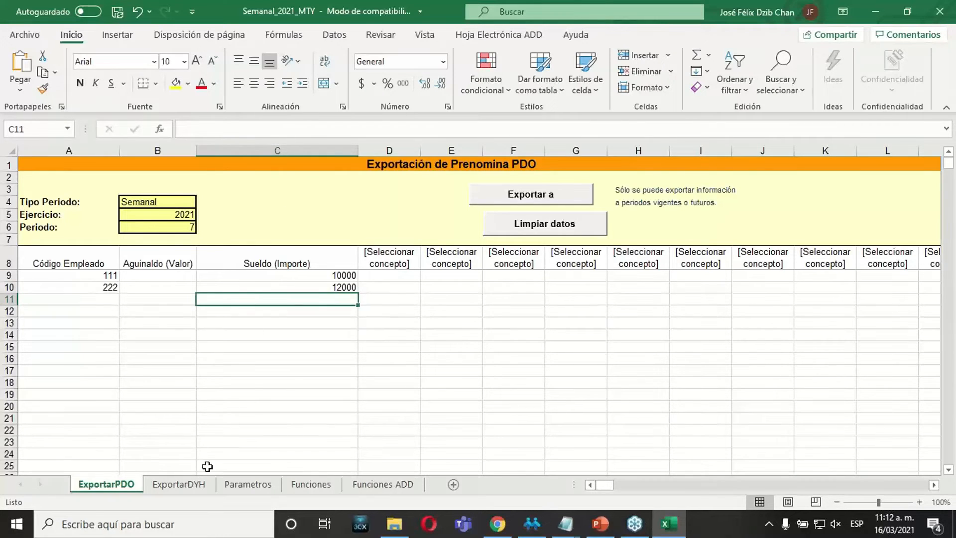
On the ExportarDYH sheet, enter the incidence 1FINJ for employee 222 on Monday 8/feb/2021
left_click(190, 486)
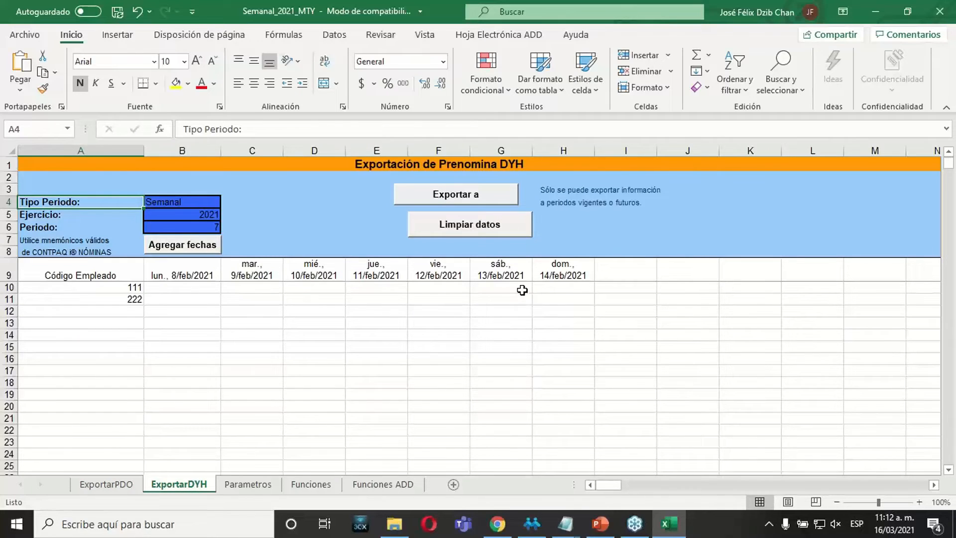
left_click(205, 288)
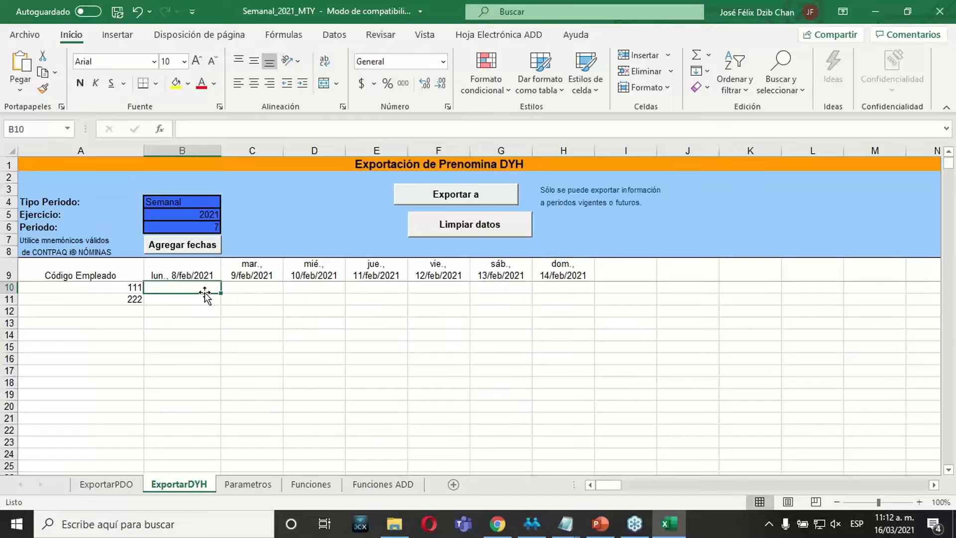
left_click(187, 300)
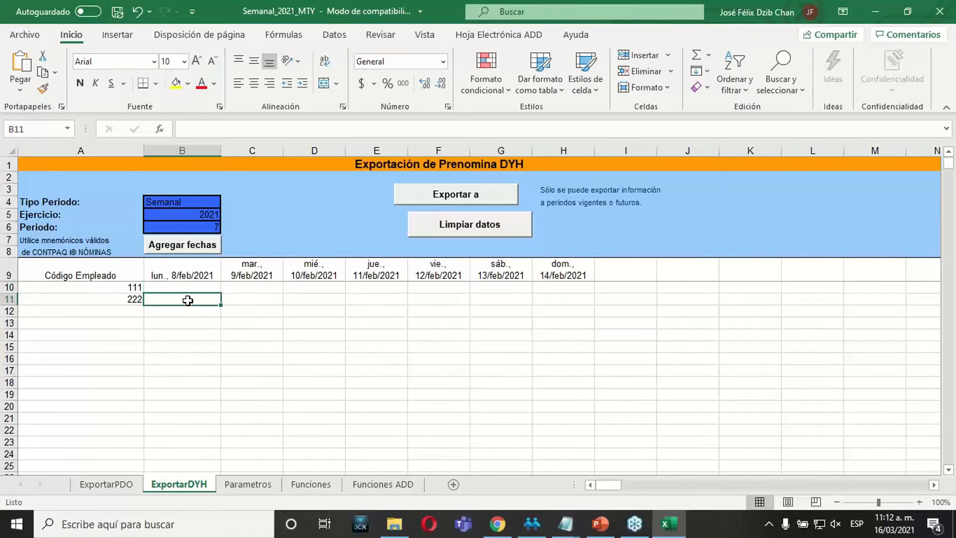
type("1FINJ")
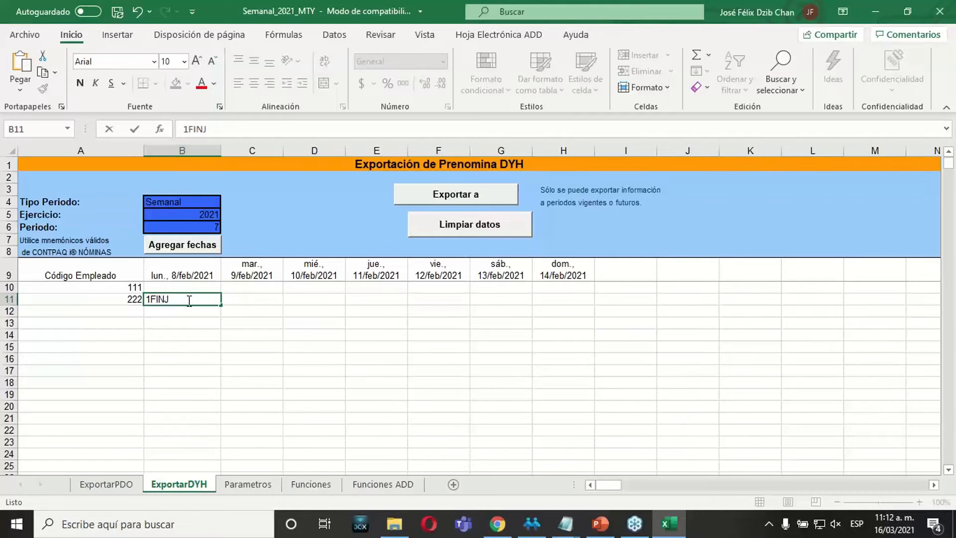
key("Return")
left_click(182, 346)
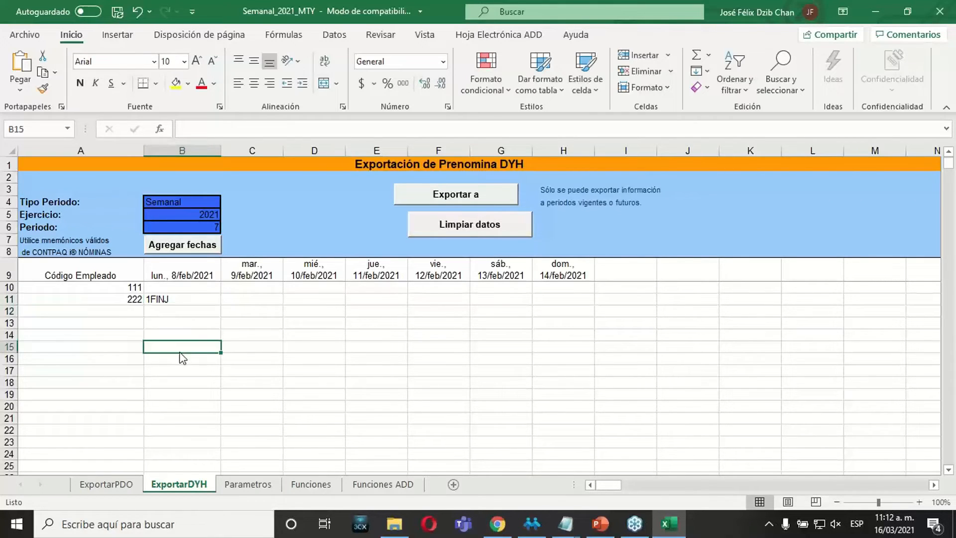
Save and close the Semanal_2021_MTY workbook, and locate its file in the Documents folder
left_click(118, 15)
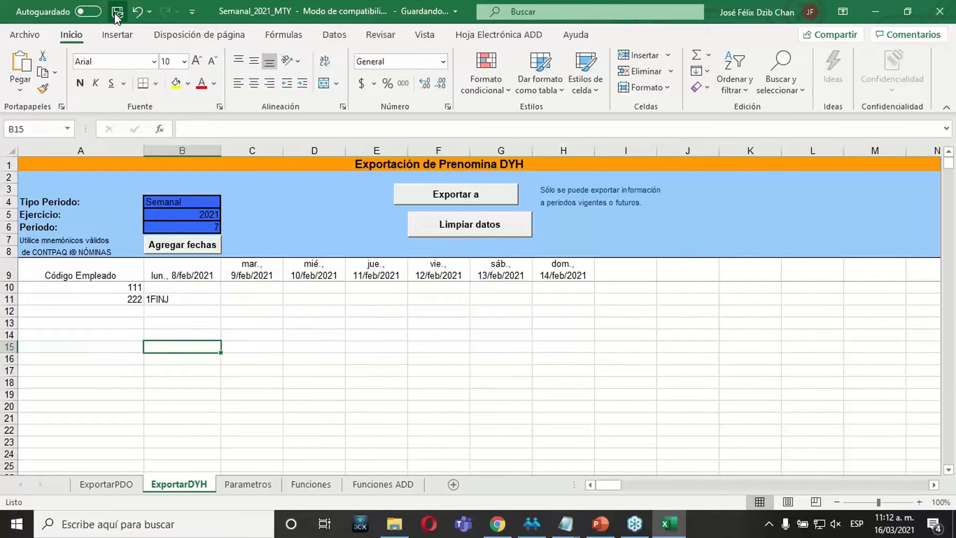
left_click(310, 372)
left_click(939, 8)
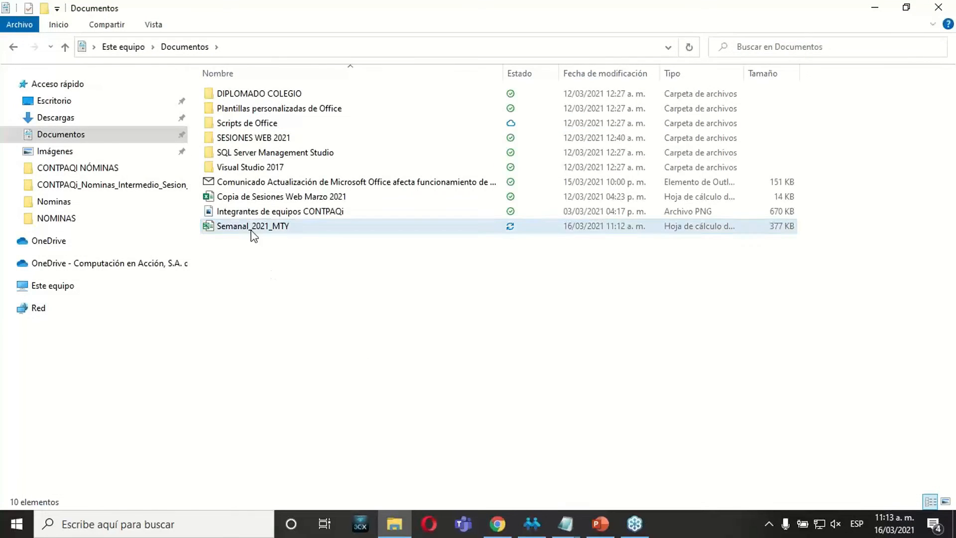
left_click(252, 229)
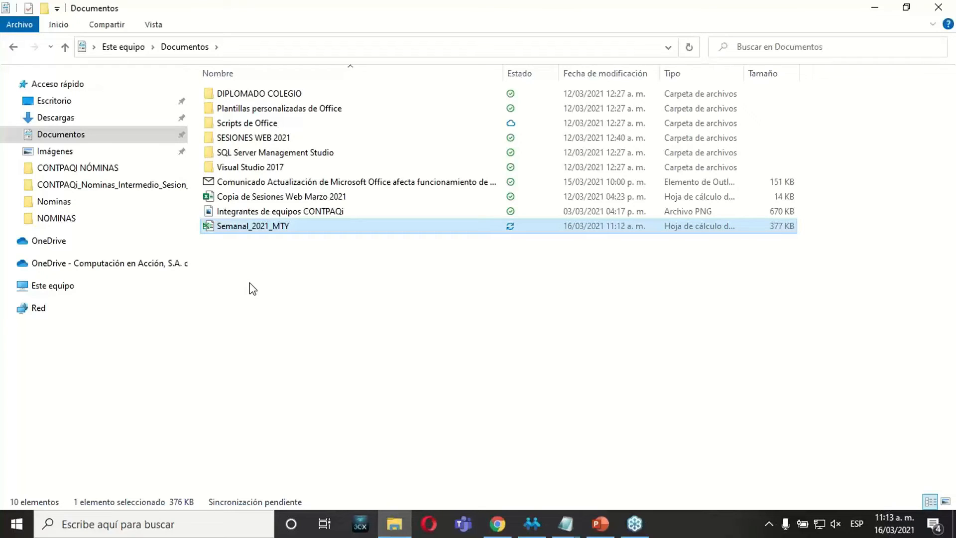
left_click(260, 289)
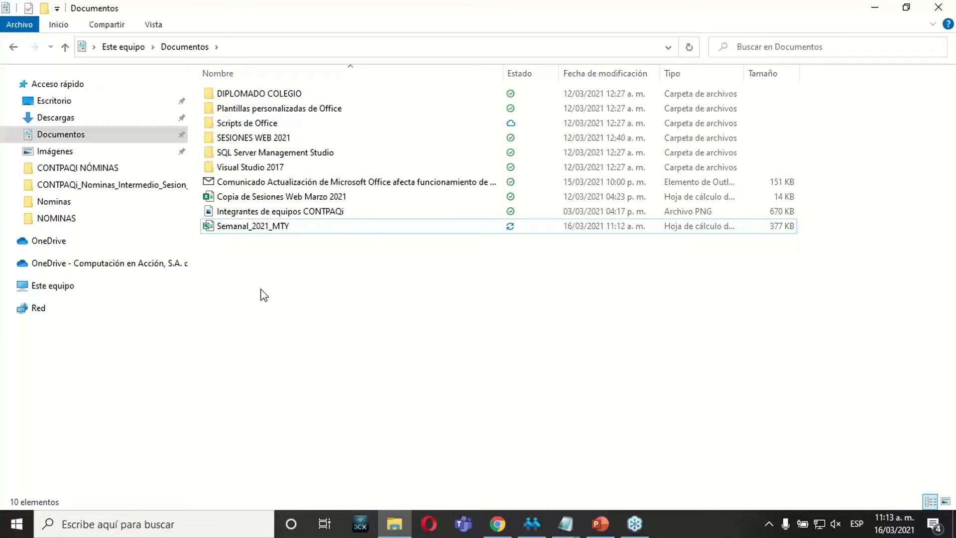
Switch to CONTPAQi Nóminas and open Semanal_2021_MTY from Documents for Excel movement capture, using the option to open any other Excel sheet
left_click(532, 522)
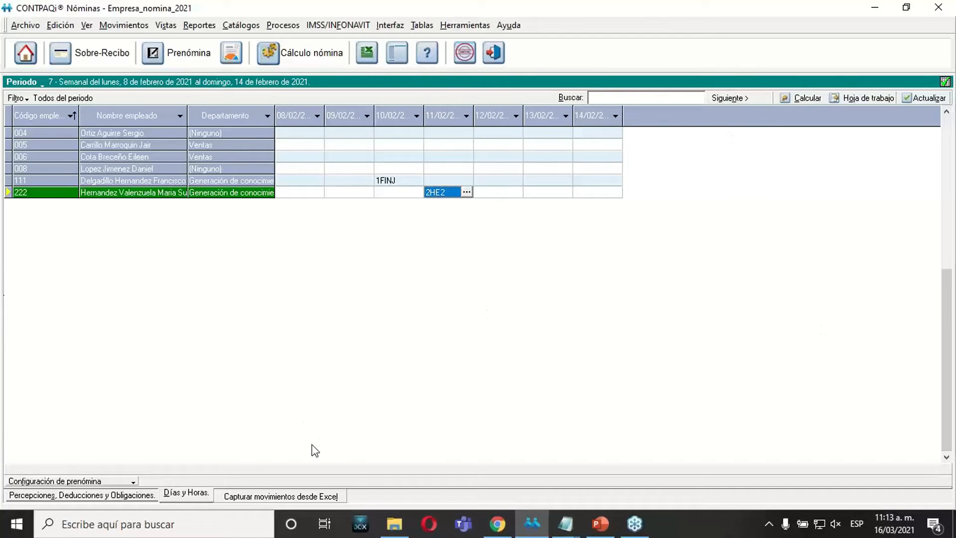
left_click(280, 497)
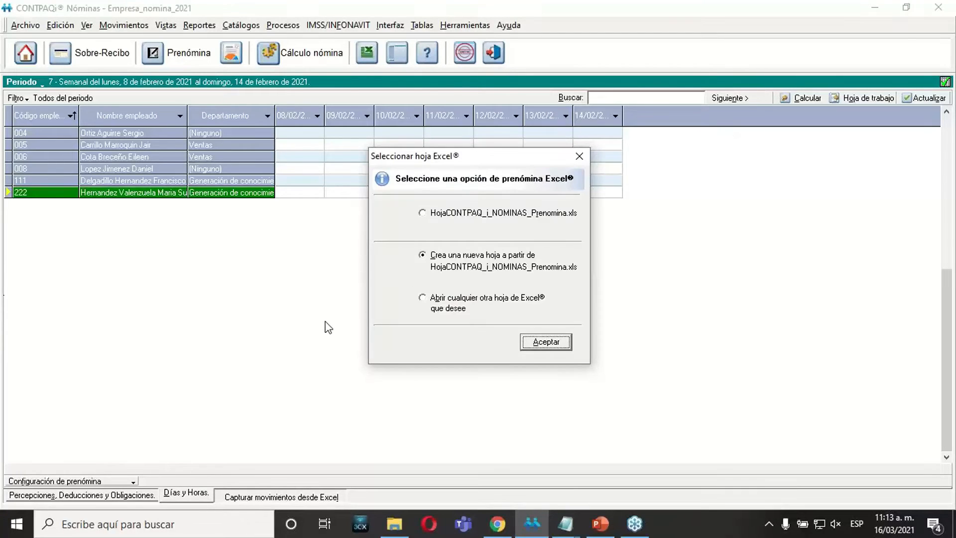
left_click(423, 298)
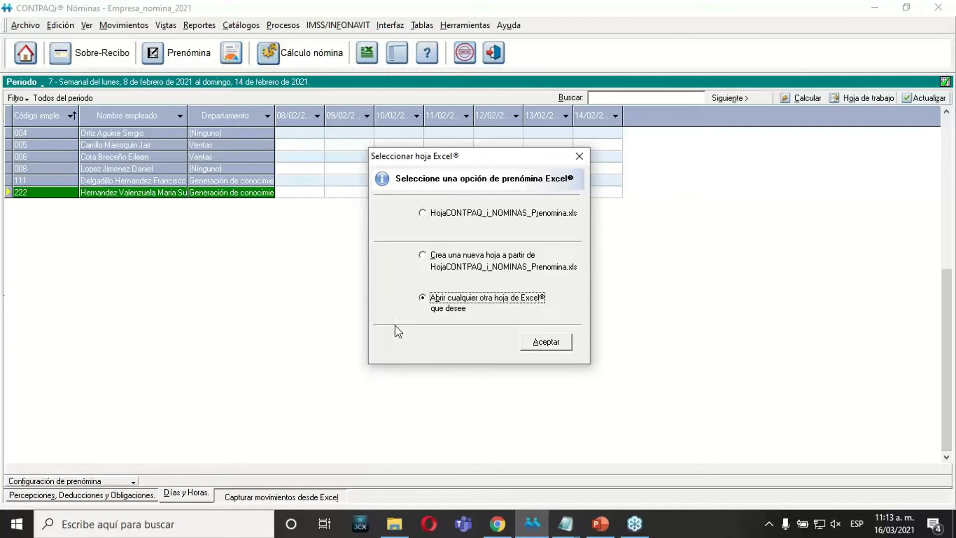
left_click(545, 343)
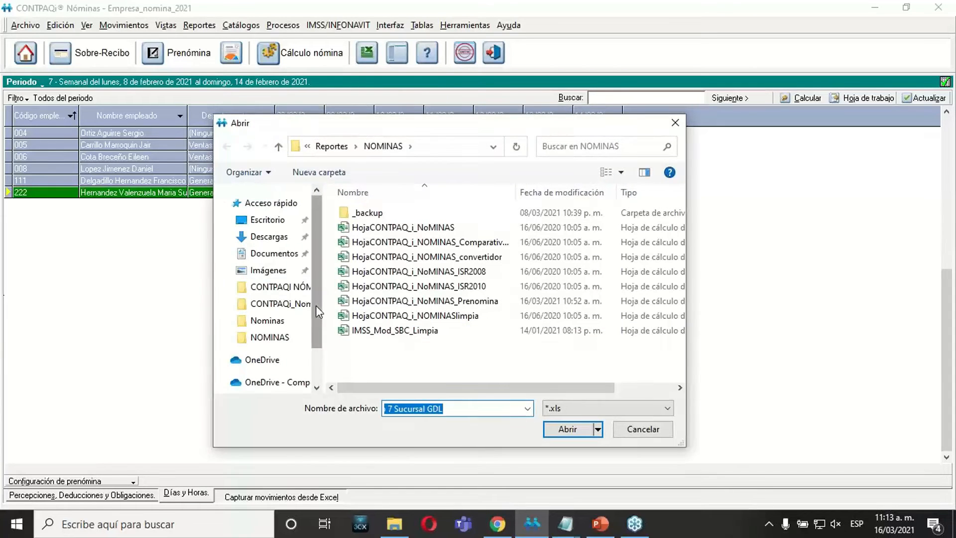
left_click(274, 253)
left_click(351, 302)
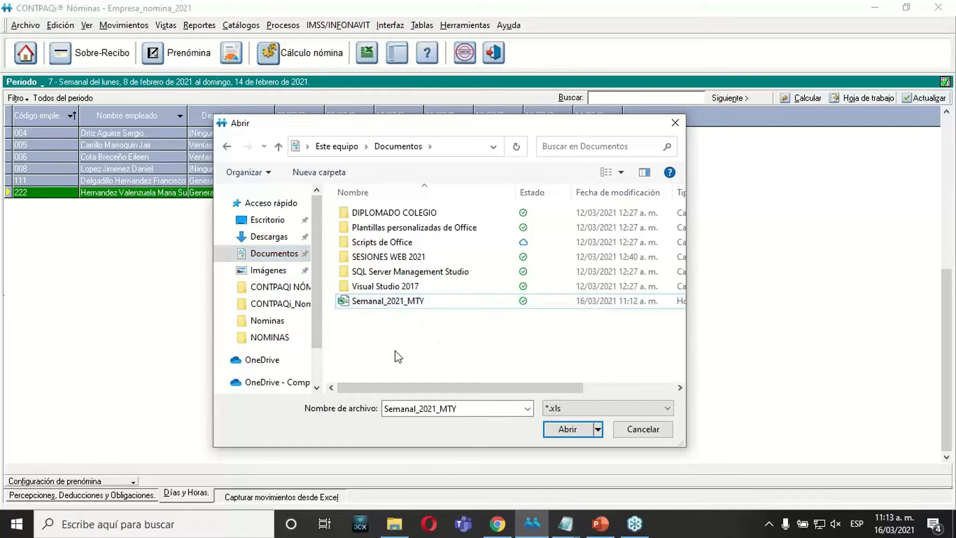
left_click(565, 429)
key("Return")
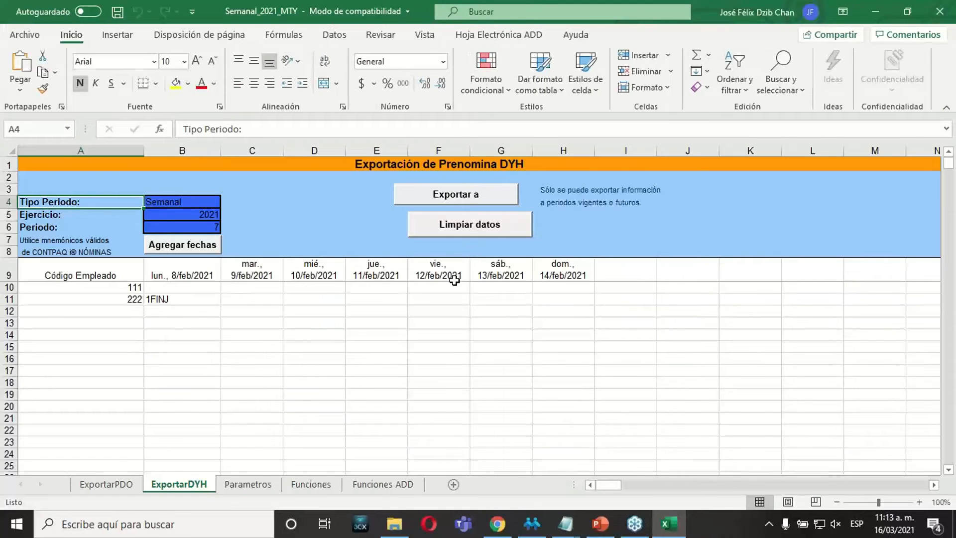
left_click_drag(404, 348, 416, 386)
left_click(219, 394)
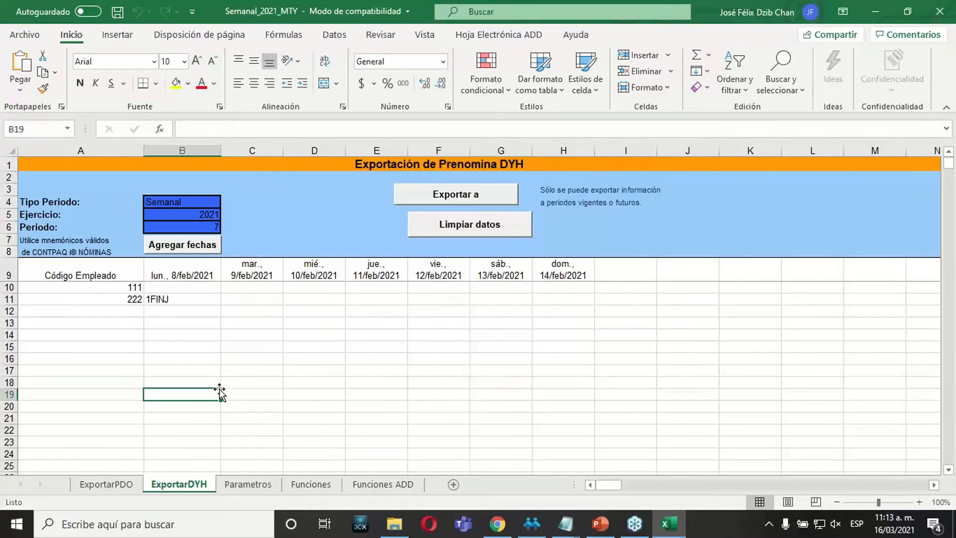
Export the Sueldo amounts from the ExportarPDO sheet to weekly period 7 of 2021 in the payroll
left_click(118, 485)
left_click(276, 334)
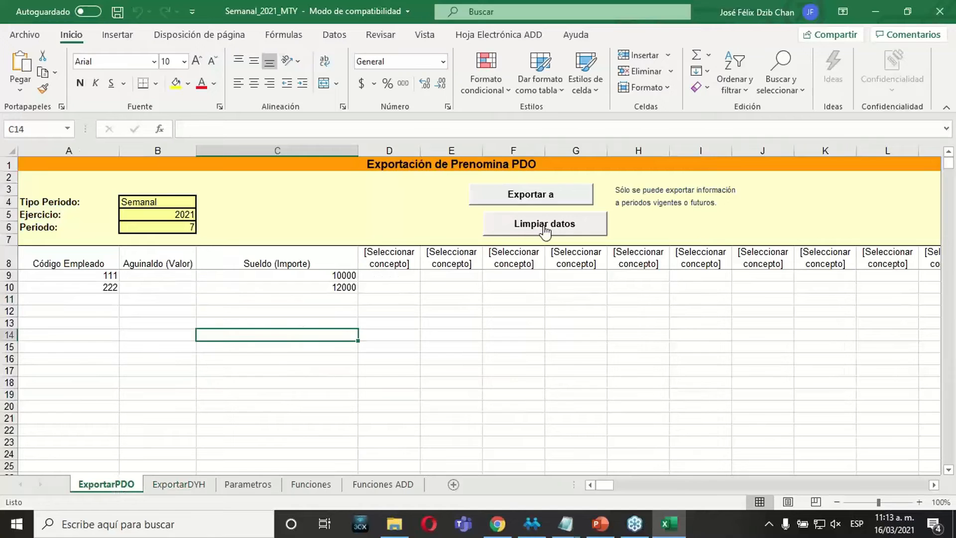
left_click(525, 199)
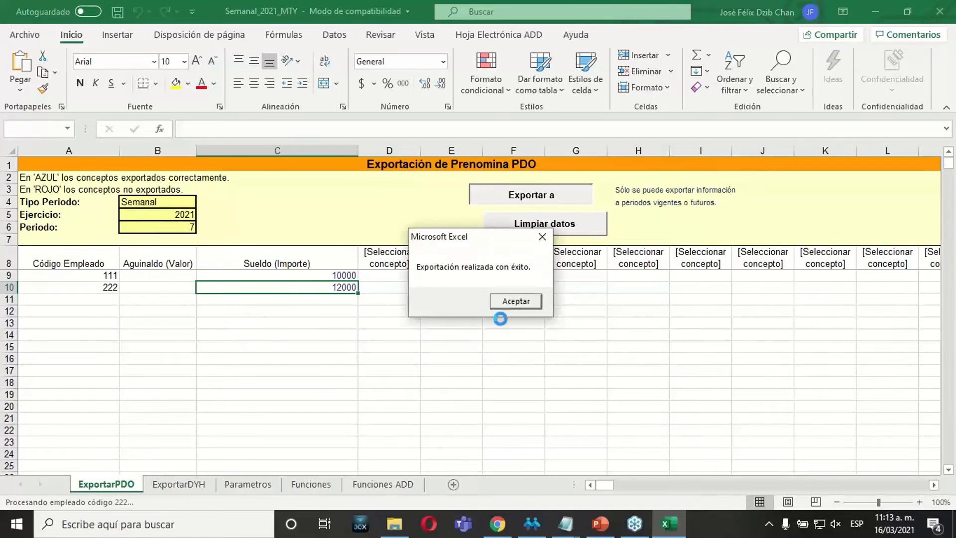
left_click(515, 302)
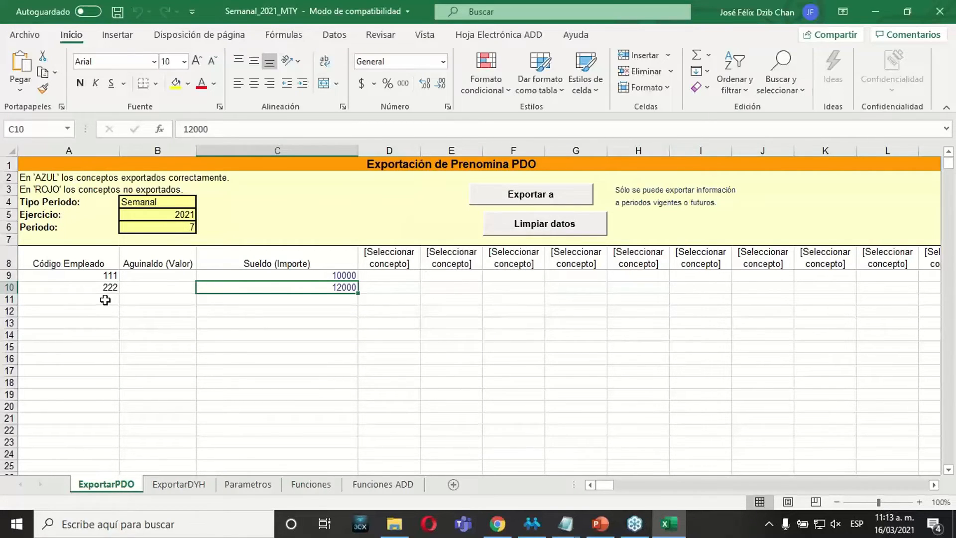
Export the 1FINJ absence for 8 February from the ExportarDYH sheet to the payroll
left_click(171, 485)
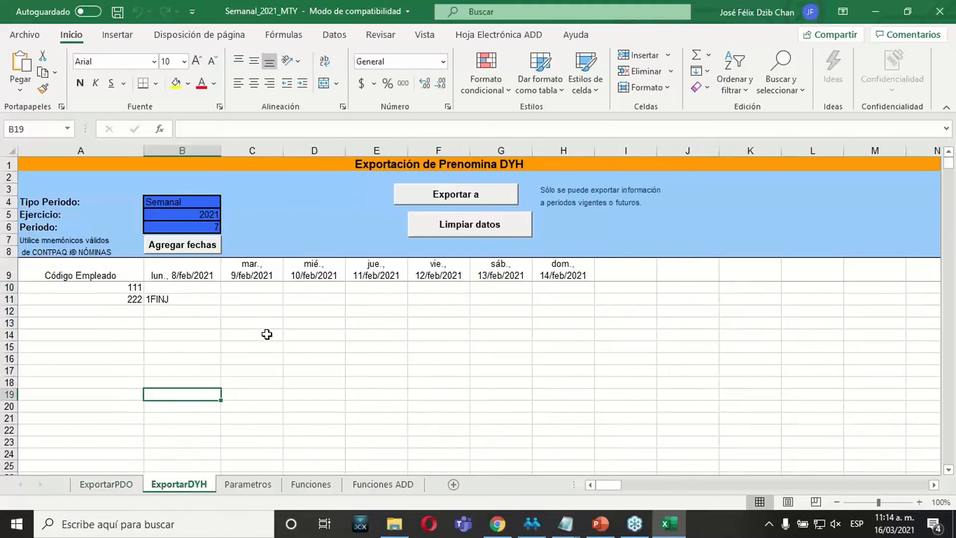
left_click(267, 334)
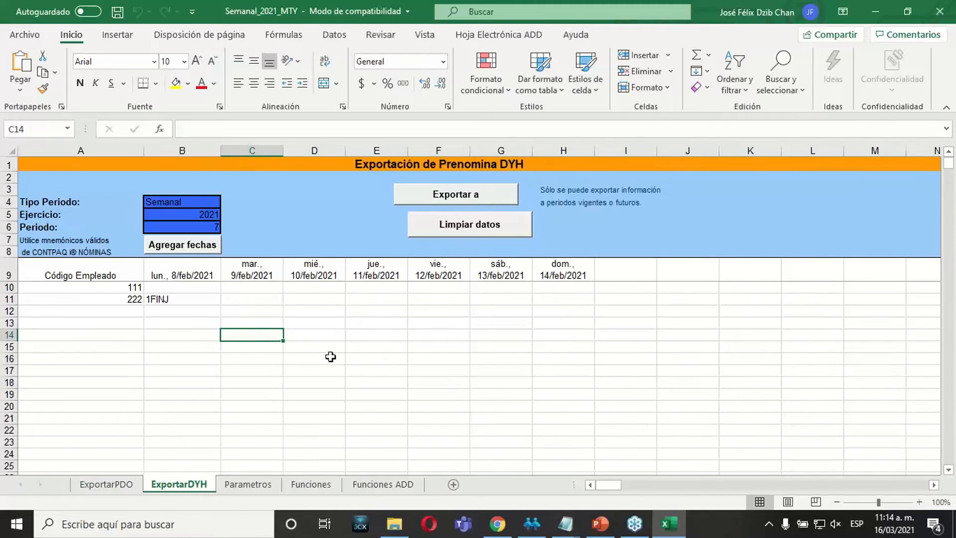
left_click(483, 198)
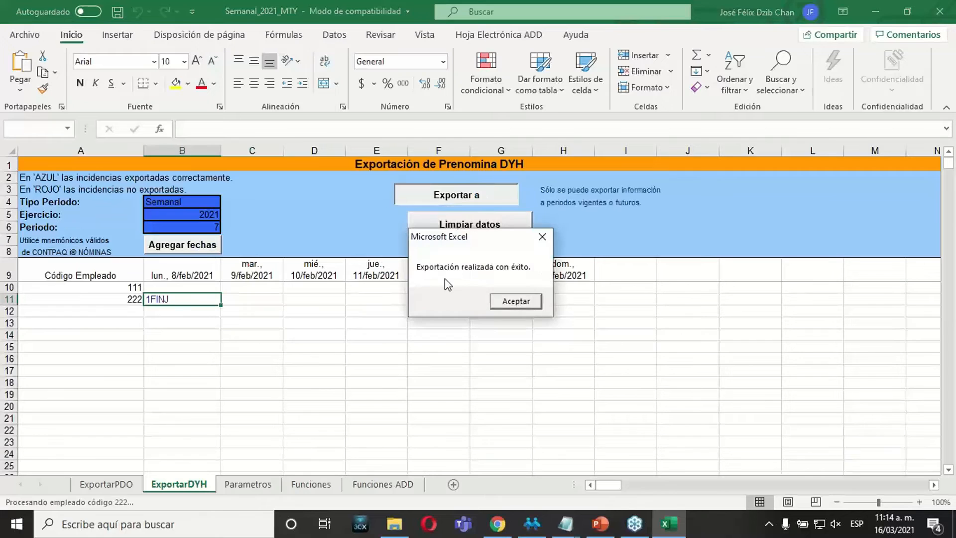
left_click(513, 302)
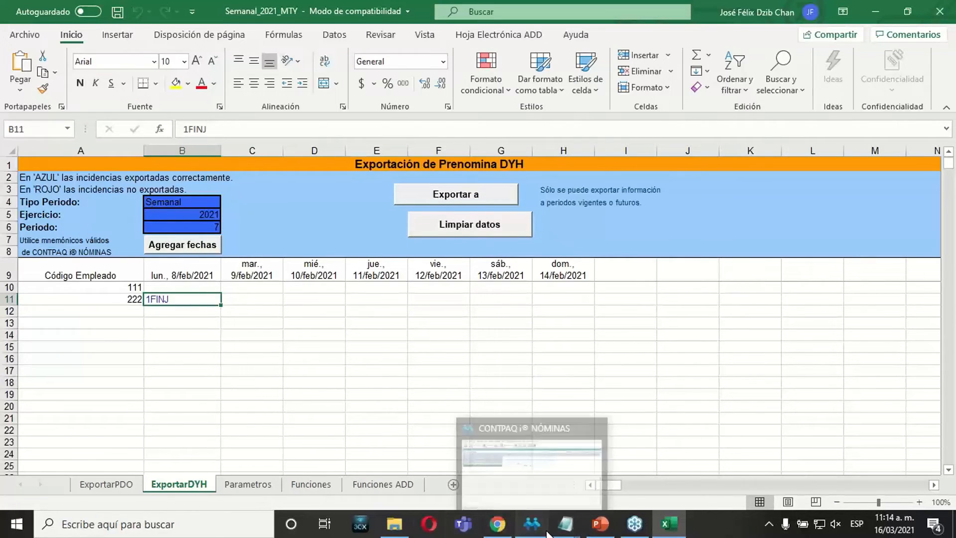
Switch to CONTPAQi Nóminas and check the second-to-last listed employee's sobre-recibo from the Percepciones, Deducciones y Obligaciones view
left_click(531, 524)
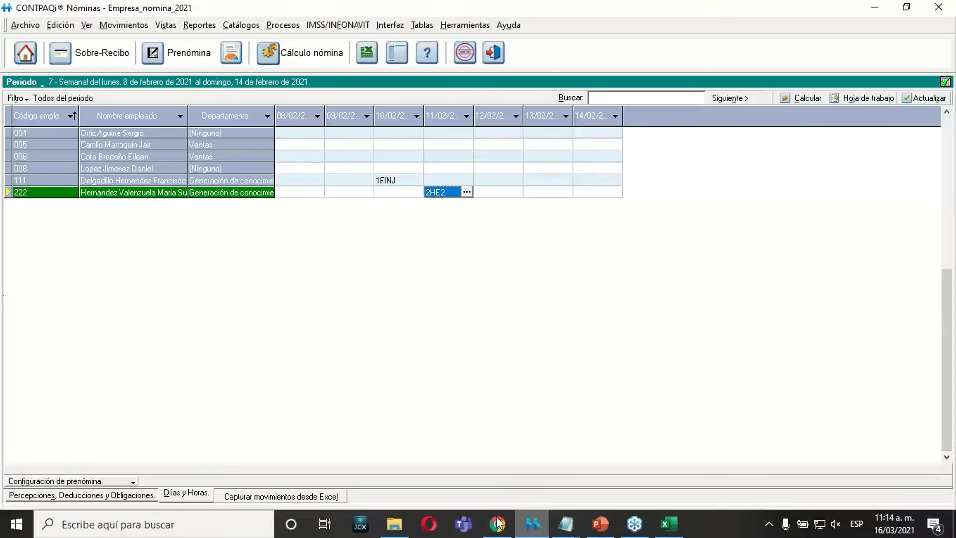
left_click(132, 494)
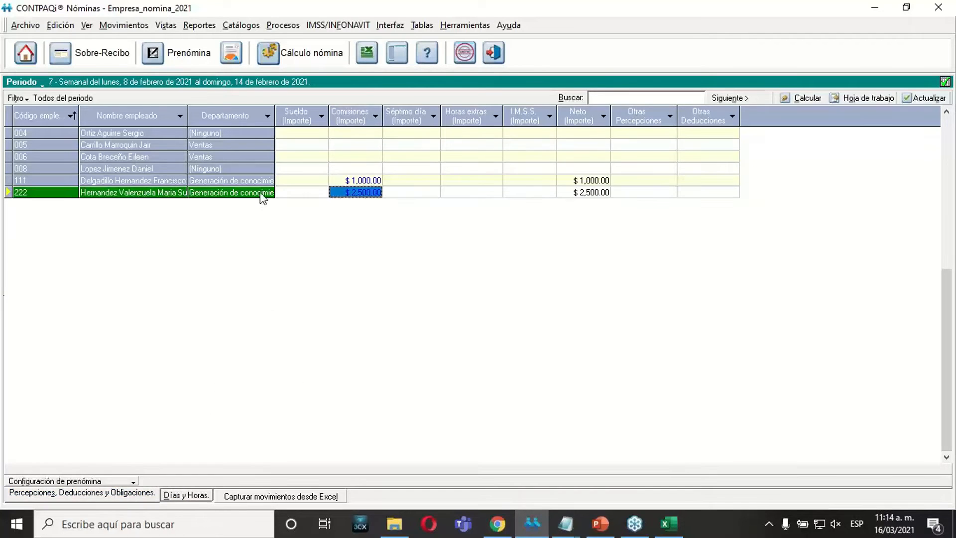
right_click(257, 179)
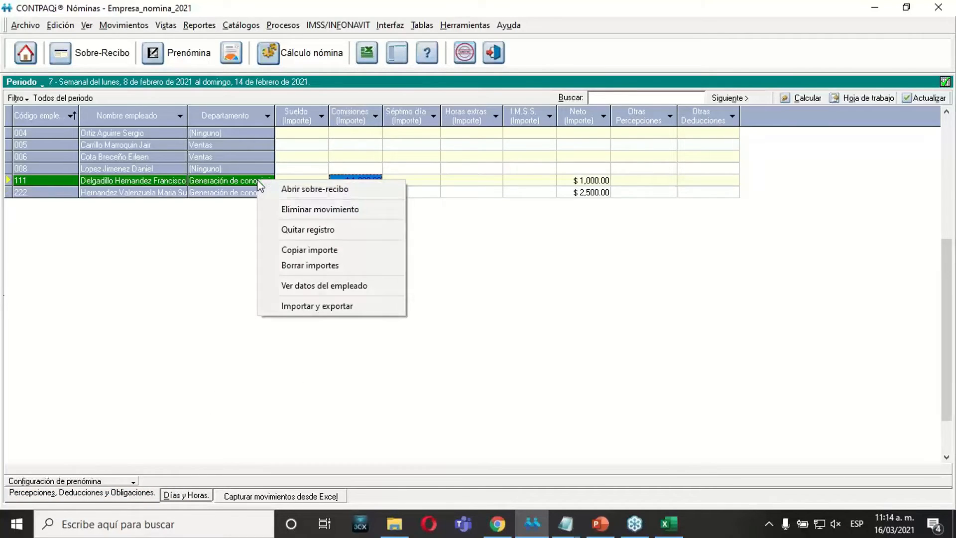
left_click(277, 188)
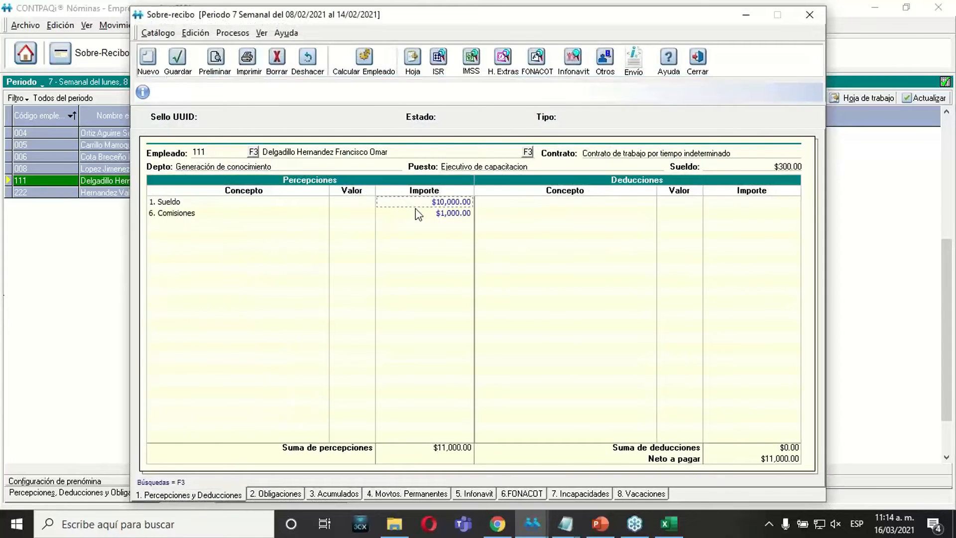
left_click(697, 59)
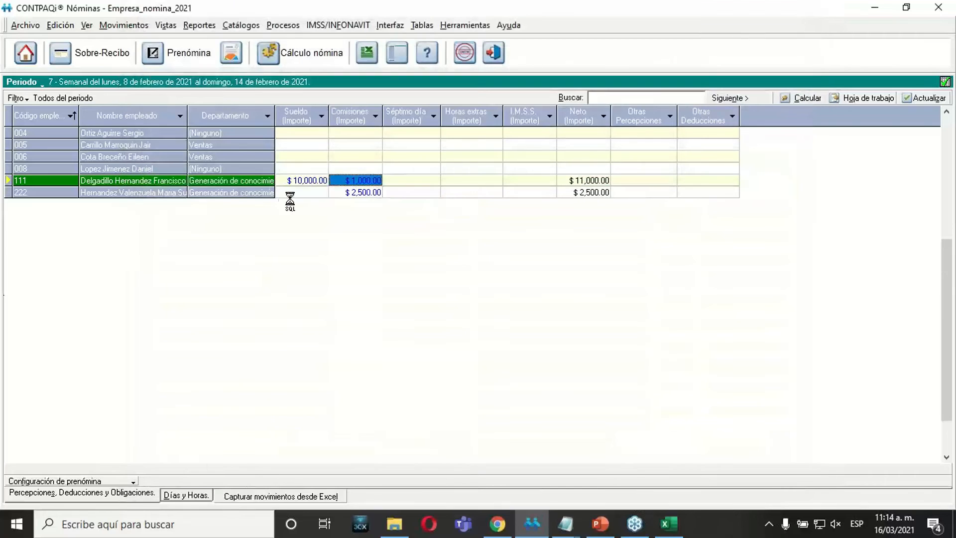
Check the exported salary in the sobre-recibo of the last employee listed in the prenómina
left_click(288, 193)
right_click(268, 199)
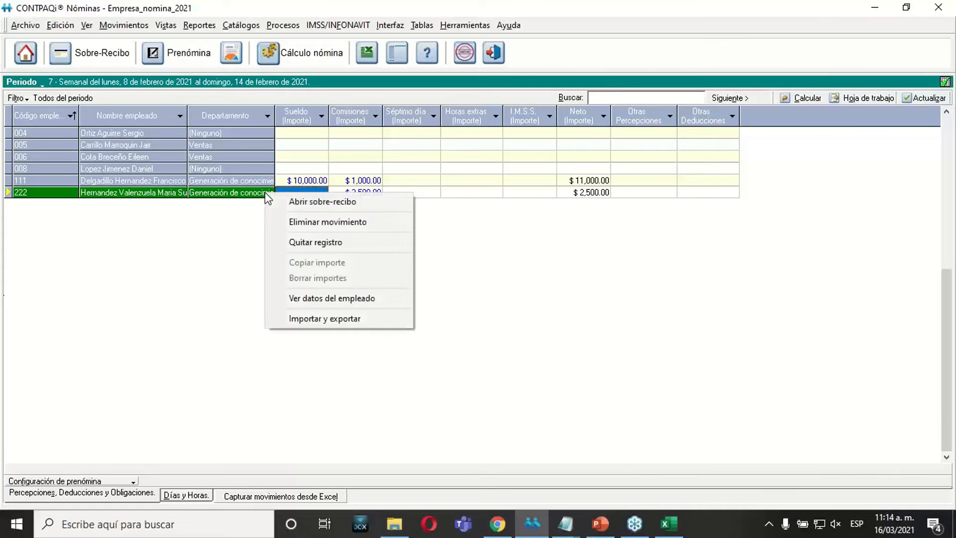
left_click(293, 203)
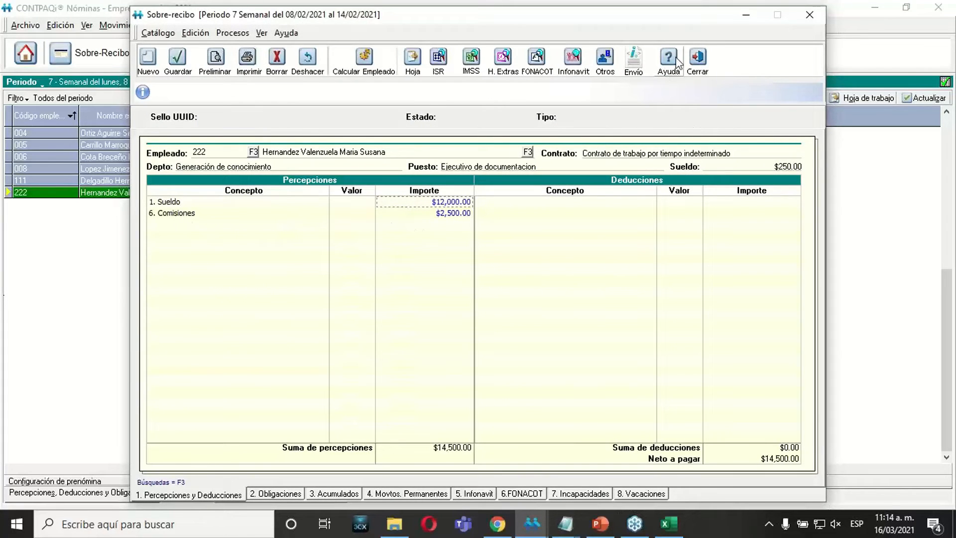
left_click(696, 59)
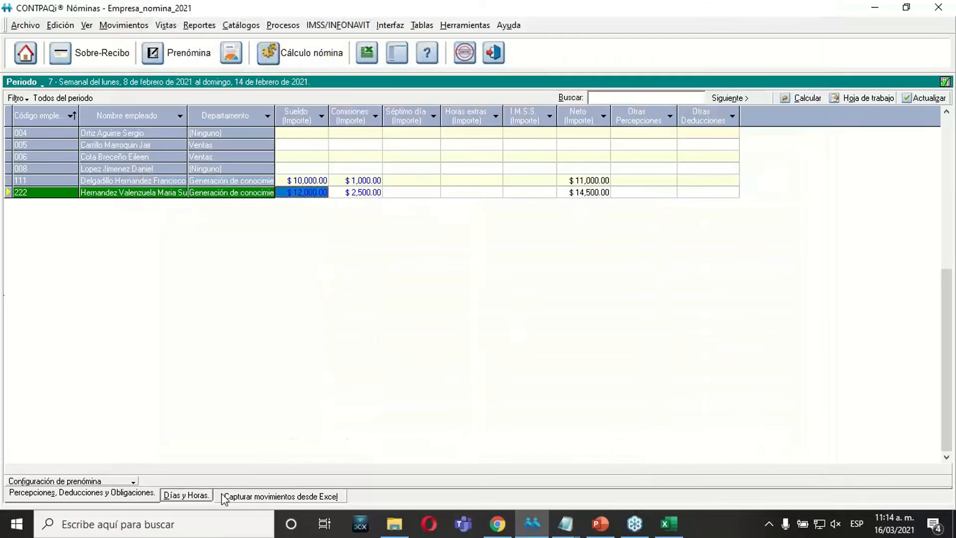
Update the Días y Horas prenómina view and check the last employee's incidence on 8 February
left_click(185, 494)
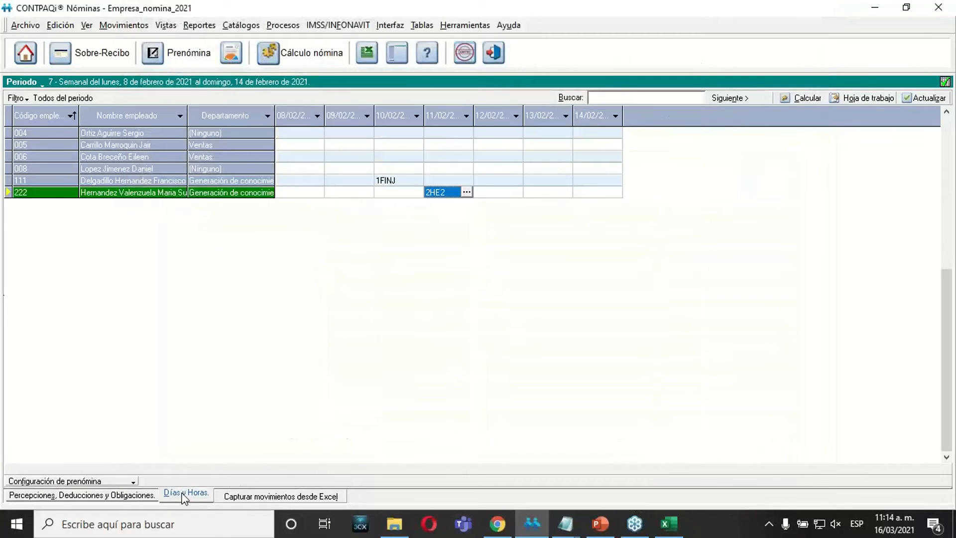
left_click(294, 195)
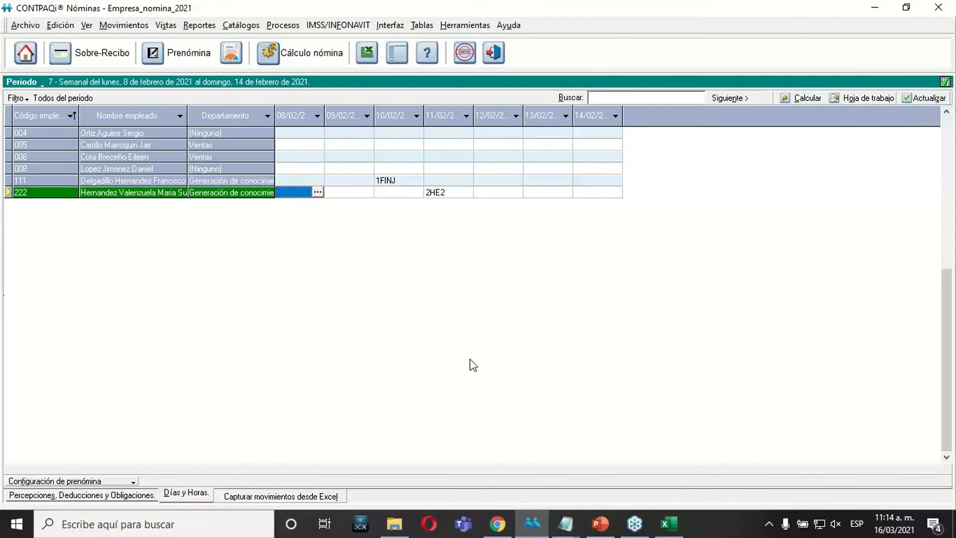
left_click(918, 99)
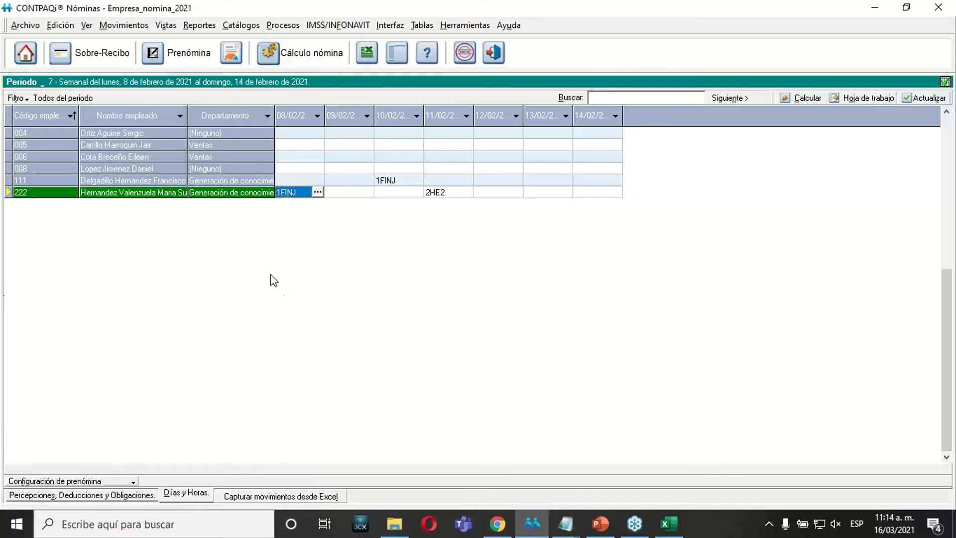
Review the Excel capture exercise slides and the past and future periods slide in PowerPoint, then return to the Excel workbook
left_click(669, 524)
left_click(560, 398)
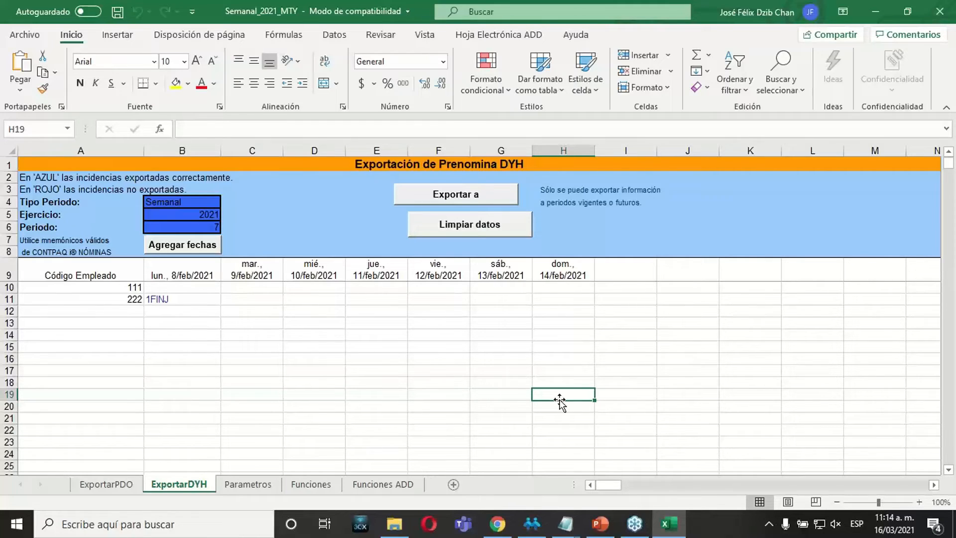
left_click(600, 524)
left_click_drag(132, 311, 132, 328)
left_click(101, 335)
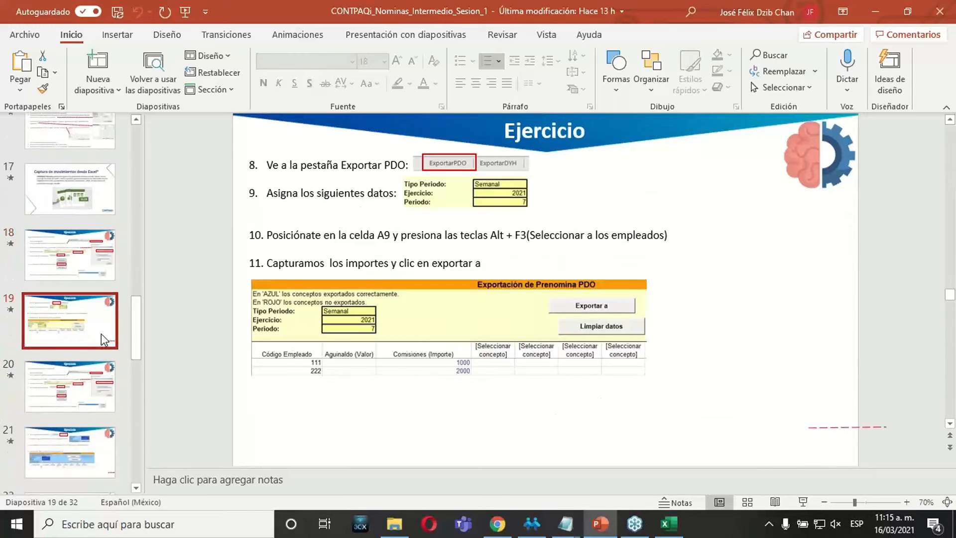
key("Down")
key("Up")
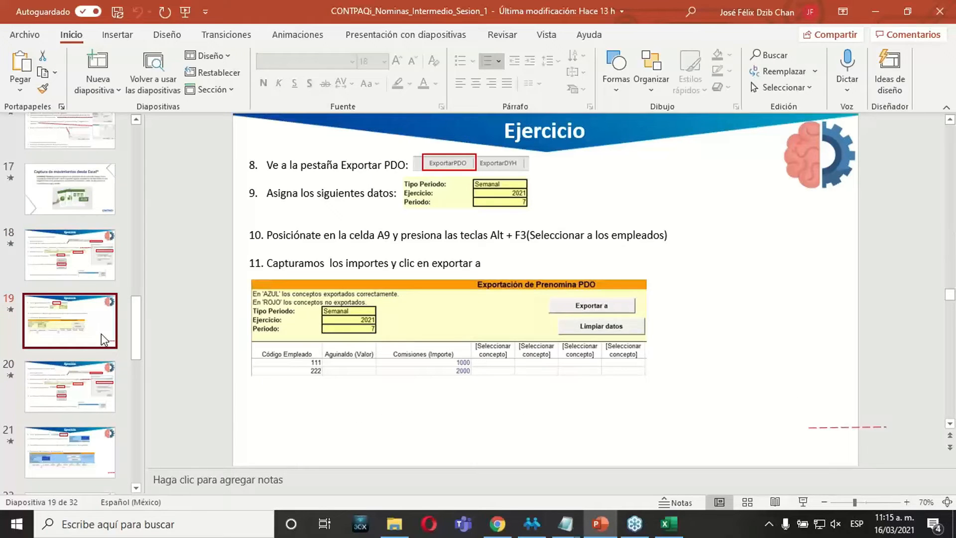
key("Down")
key("Down")
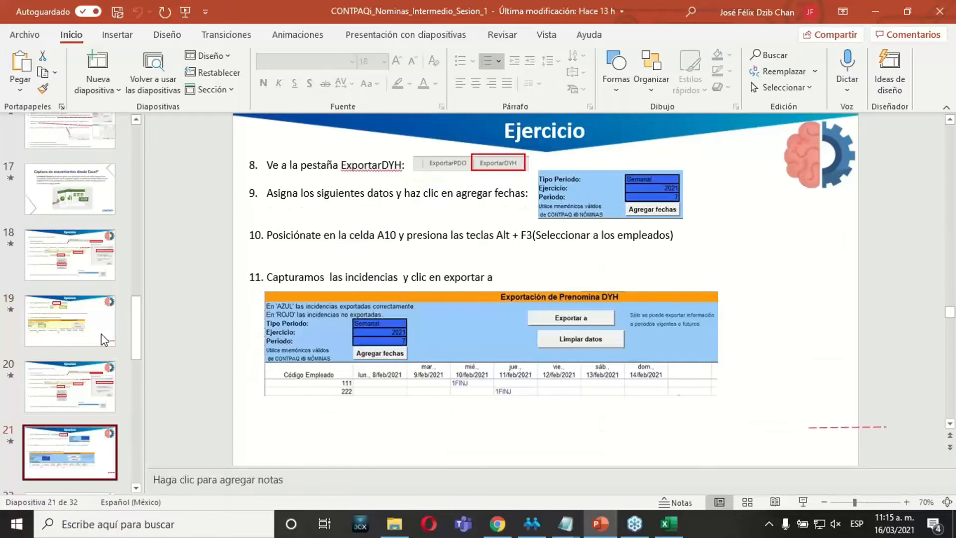
key("Down")
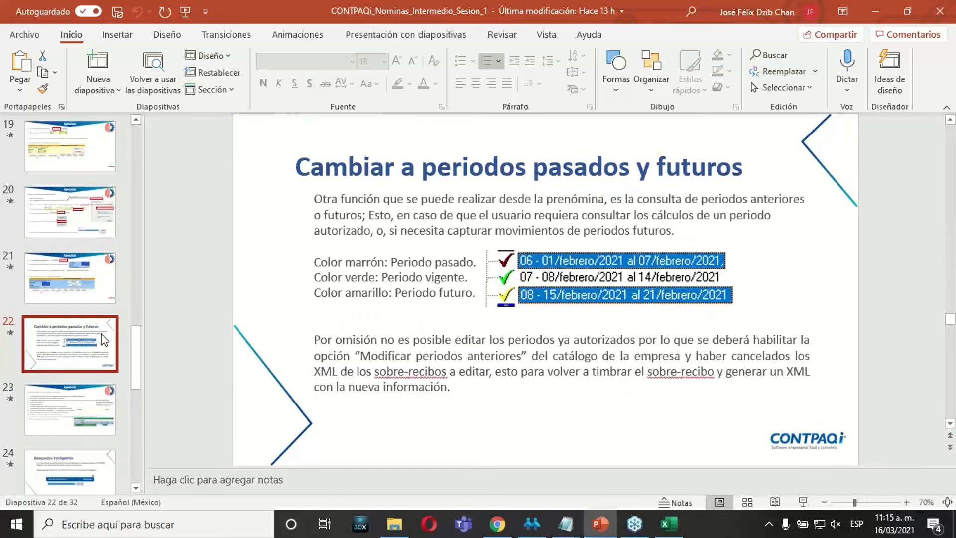
left_click(884, 8)
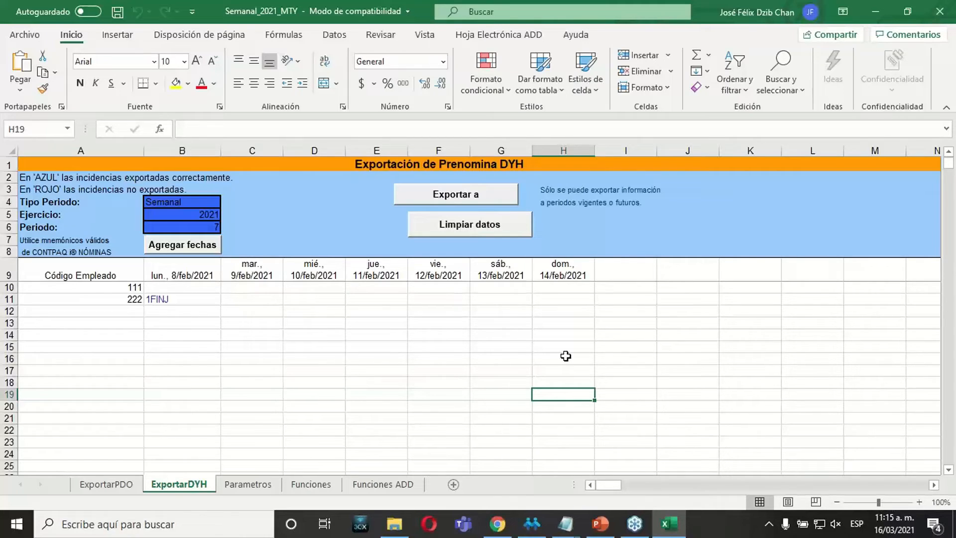
Switch to CONTPAQi Nóminas and refresh the Días y Horas prenómina to review the exported incidences
left_click(534, 525)
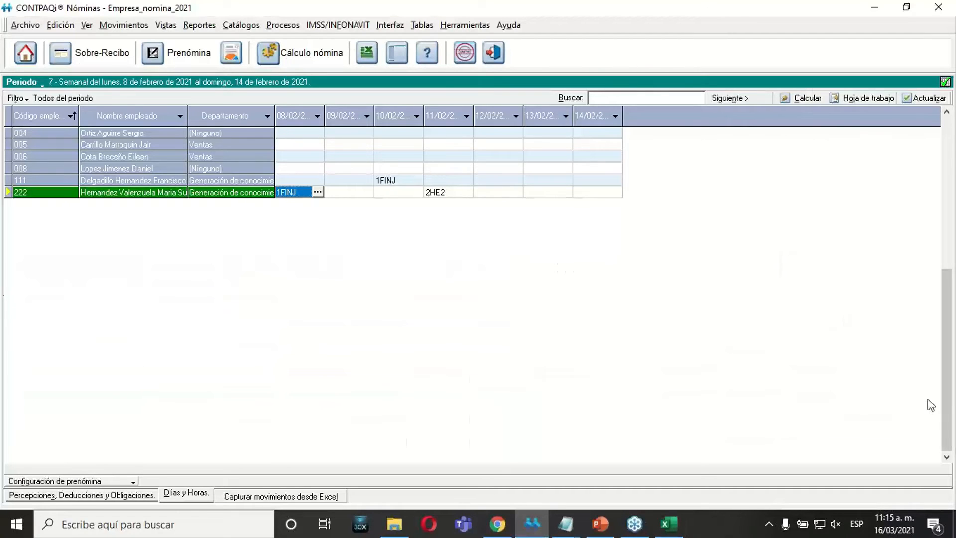
left_click_drag(945, 395, 945, 264)
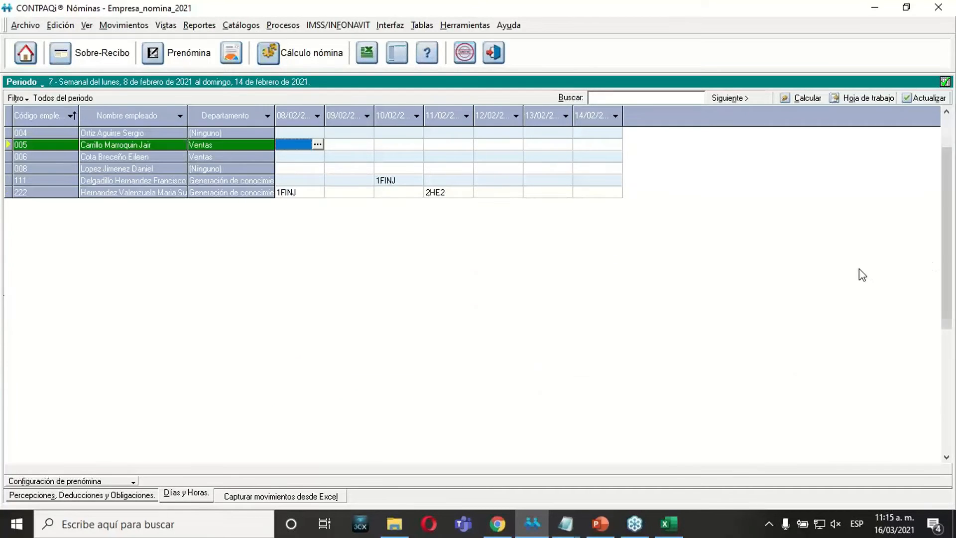
left_click(914, 101)
Return to the ExportarPDO sheet in Excel and widen column D so its concept header fits on one line
left_click(662, 531)
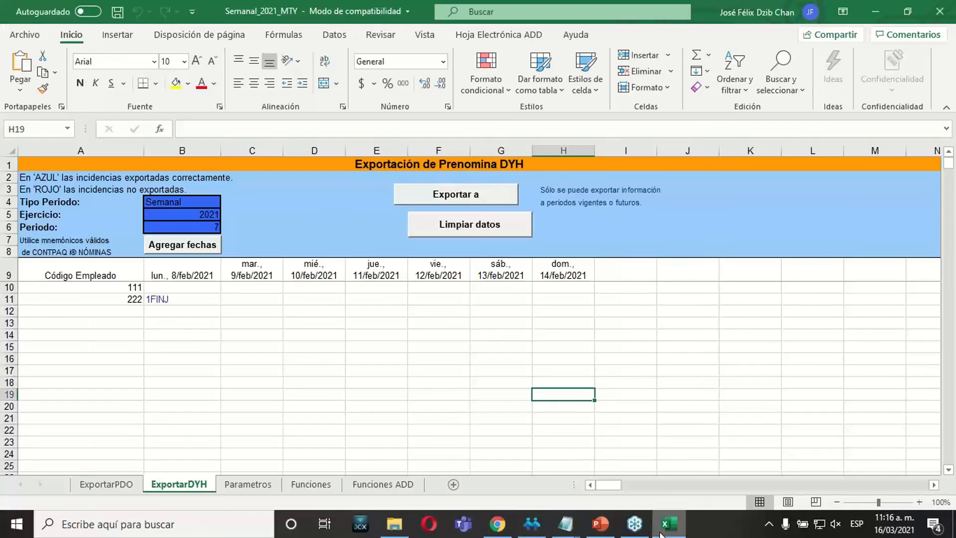
left_click(113, 492)
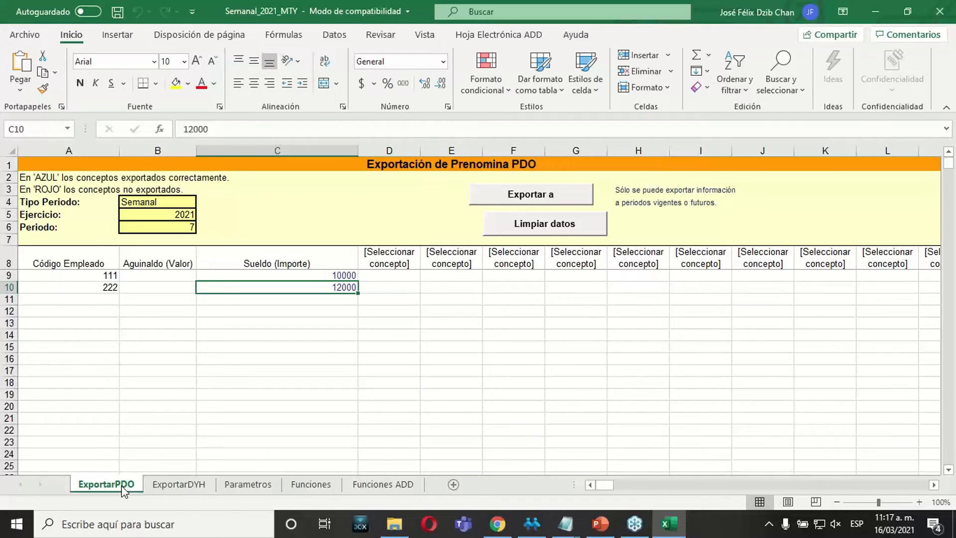
left_click(386, 261)
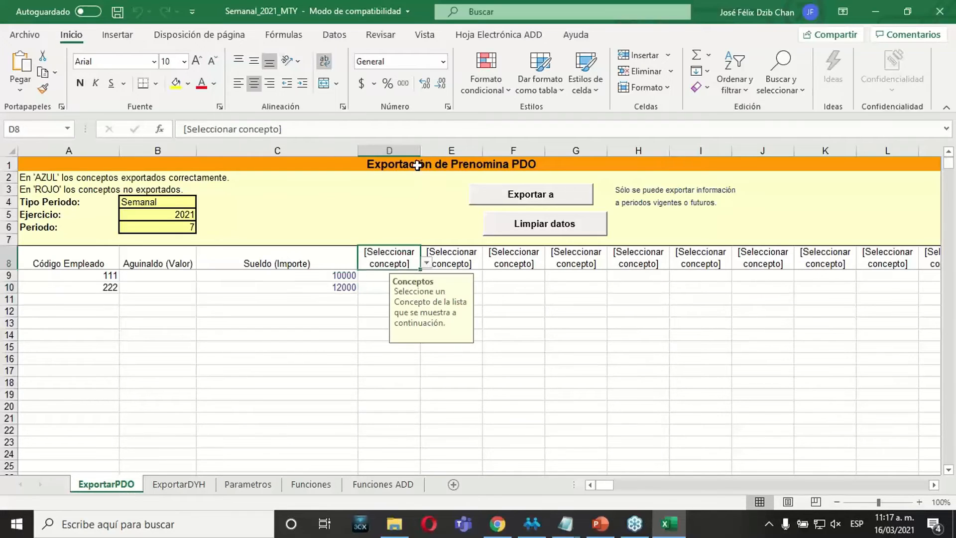
left_click_drag(420, 151, 496, 228)
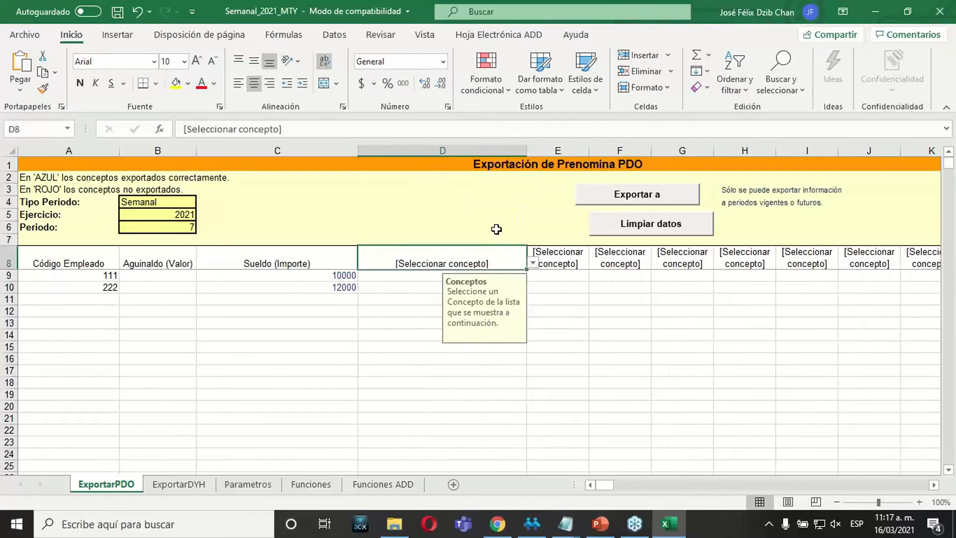
Browse the payroll concepts available for header cell D8, through the I.M.S.S. and I.S.R. entries, without choosing one
left_click(533, 262)
left_click_drag(531, 295, 532, 307)
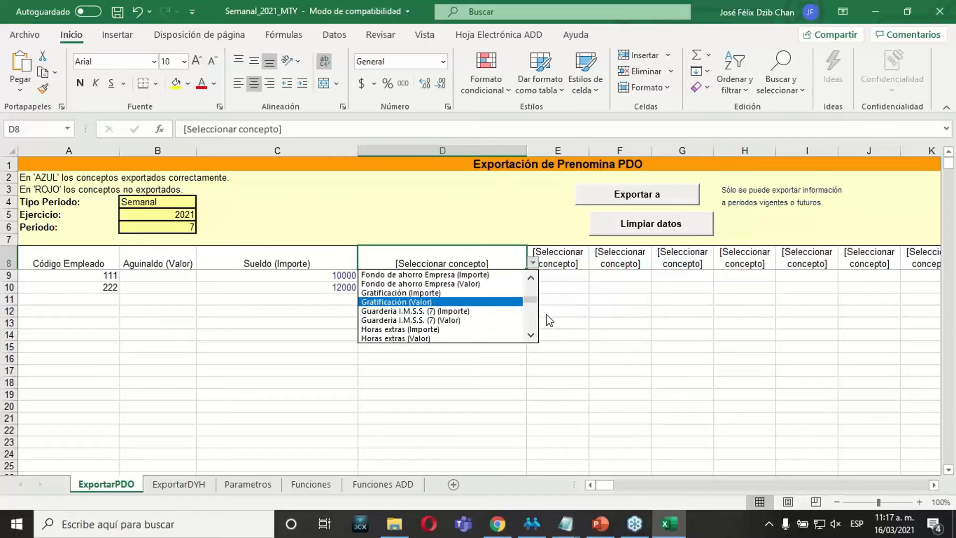
left_click(529, 336)
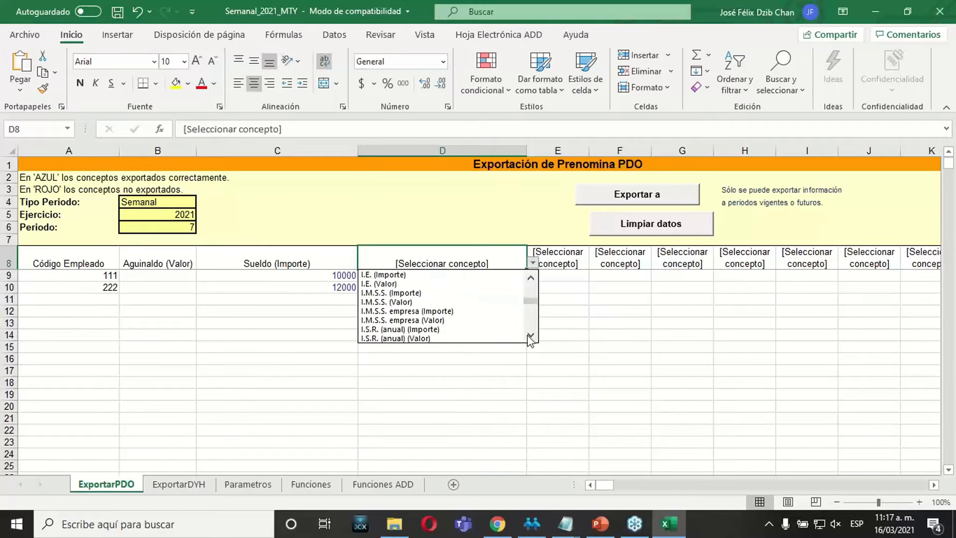
left_click(529, 336)
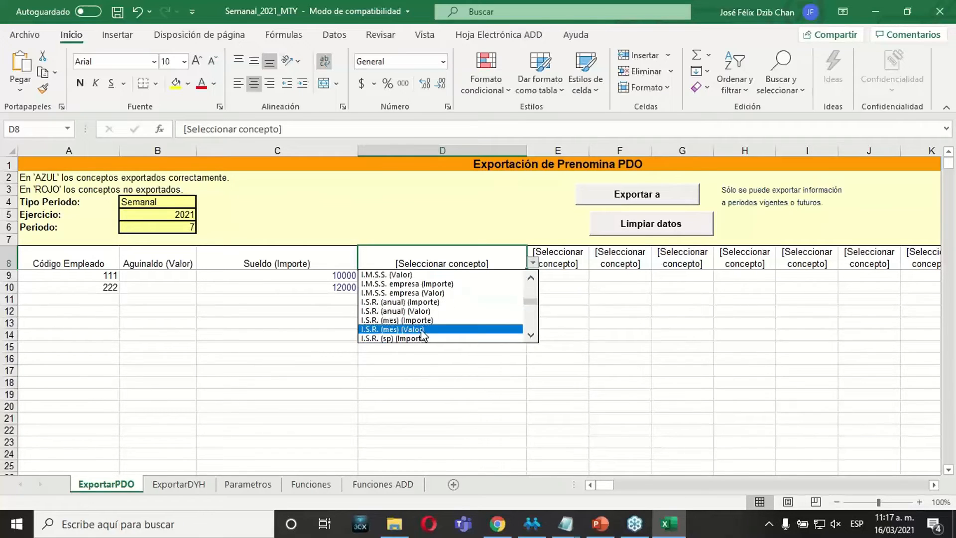
left_click(431, 384)
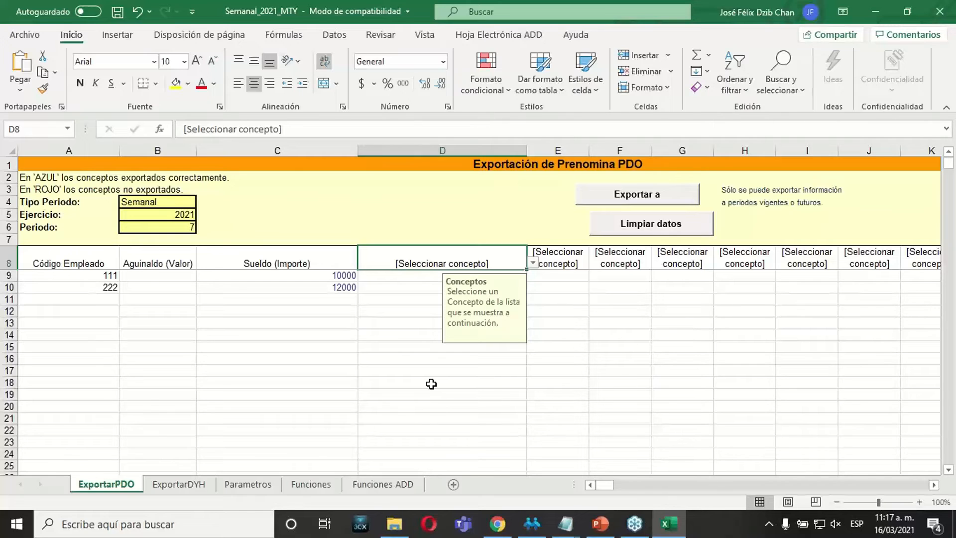
right_click(719, 528)
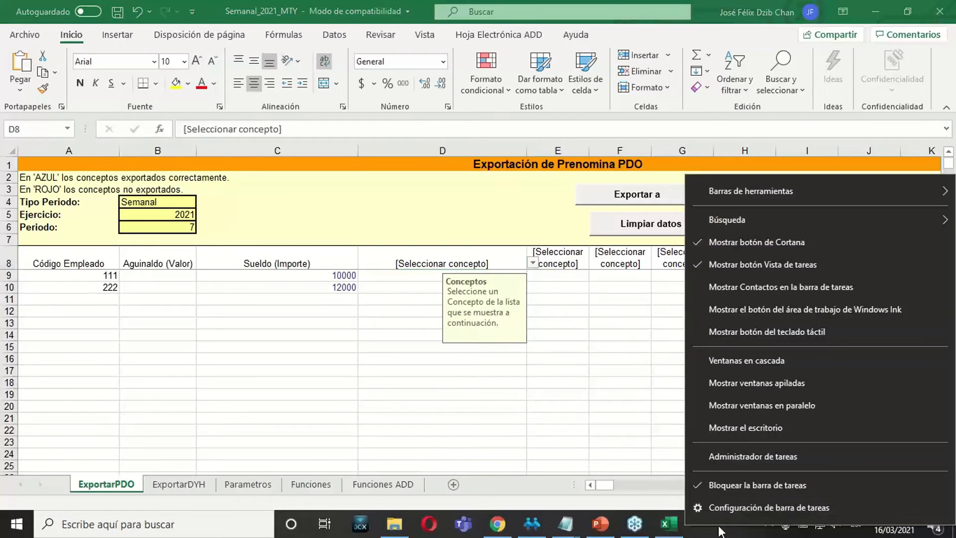
Open the Semanal_2021_MTY workbook from the Documentos folder in File Explorer
left_click(720, 431)
left_click(394, 523)
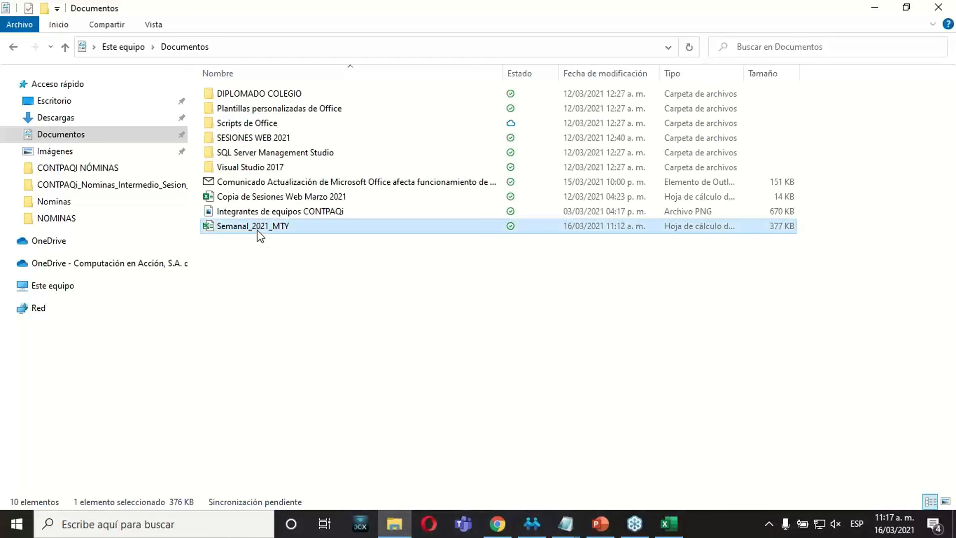
right_click(257, 227)
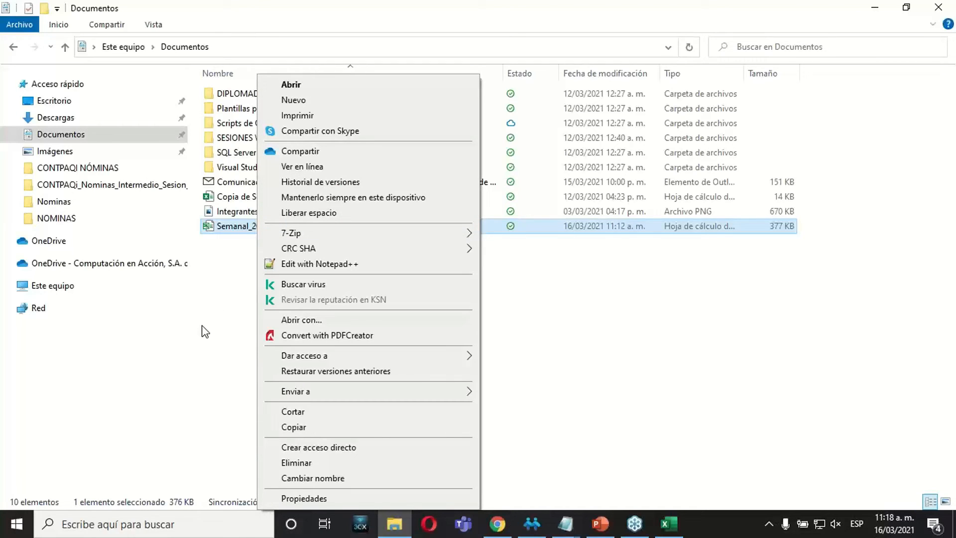
left_click(530, 307)
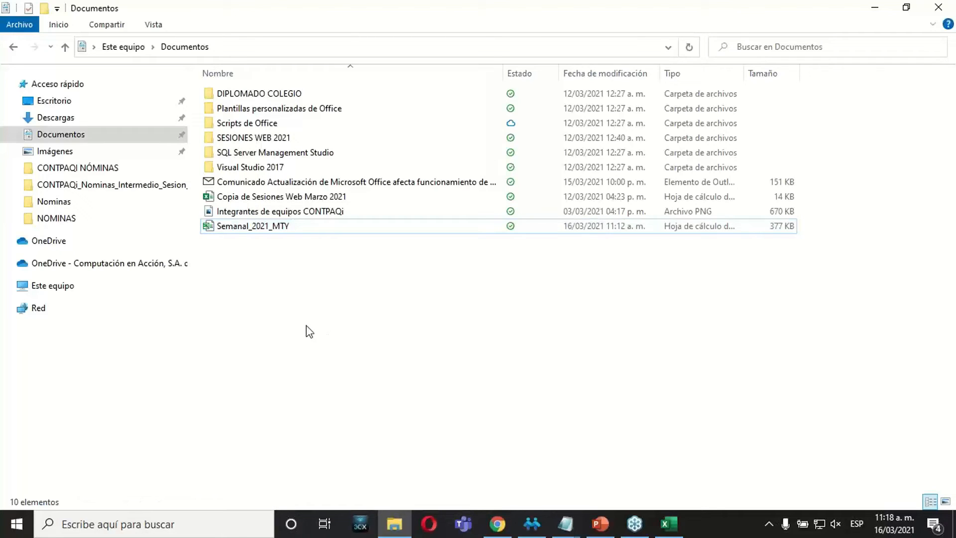
left_click(254, 227)
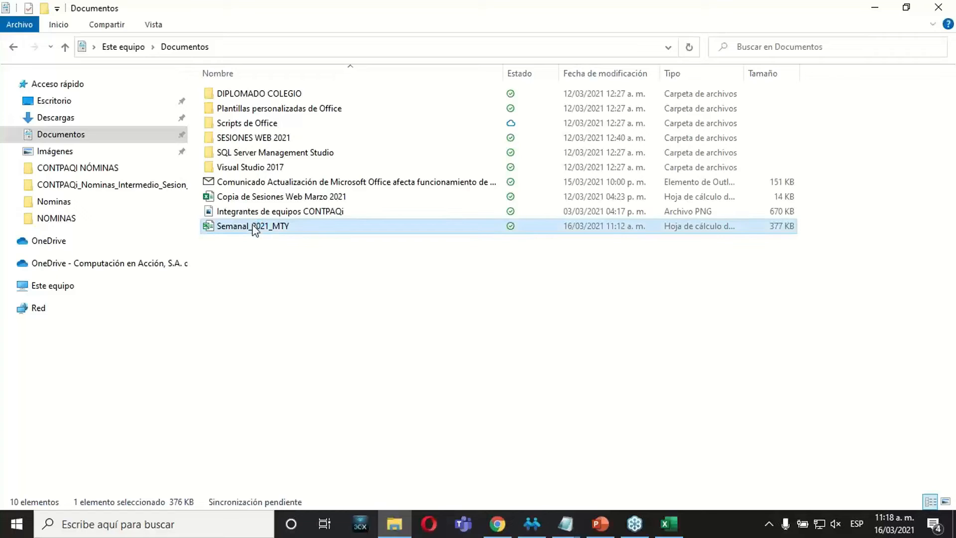
double_click(255, 227)
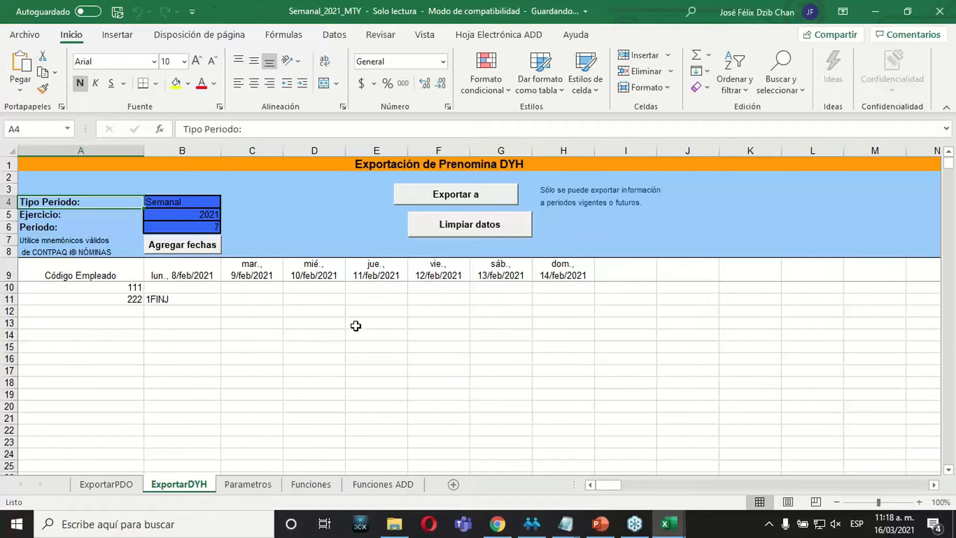
Review the company name and directory registered on the Parametros sheet of the reopened workbook
left_click(355, 325)
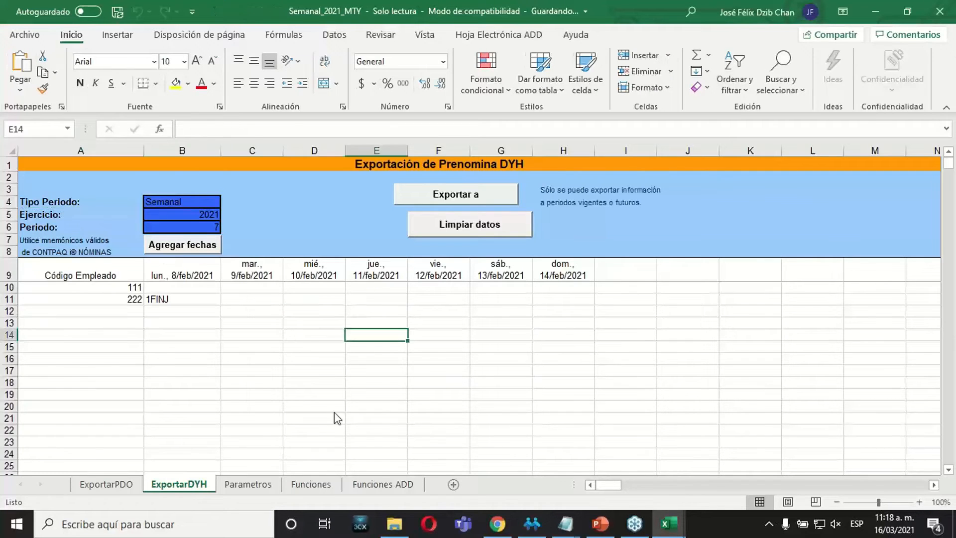
left_click(255, 485)
left_click_drag(145, 269, 248, 268)
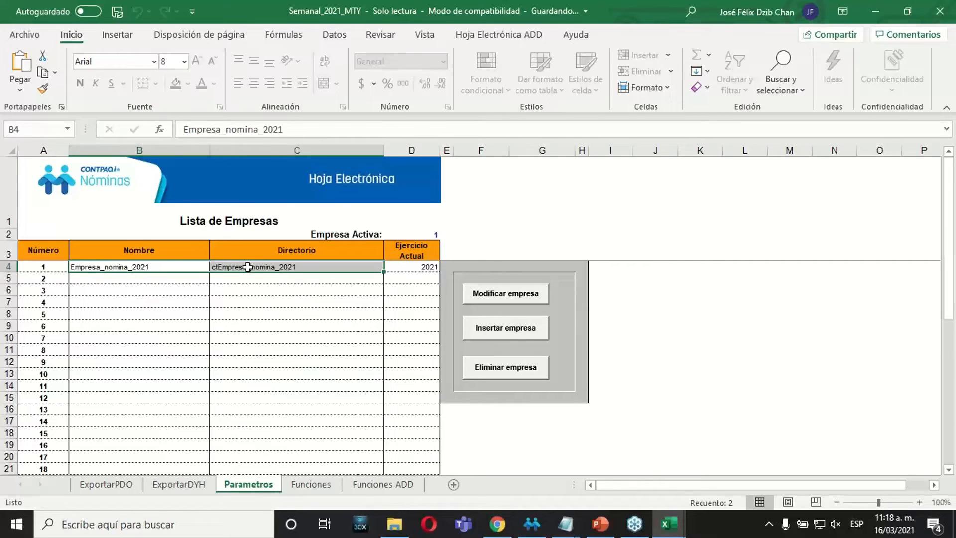
left_click(224, 288)
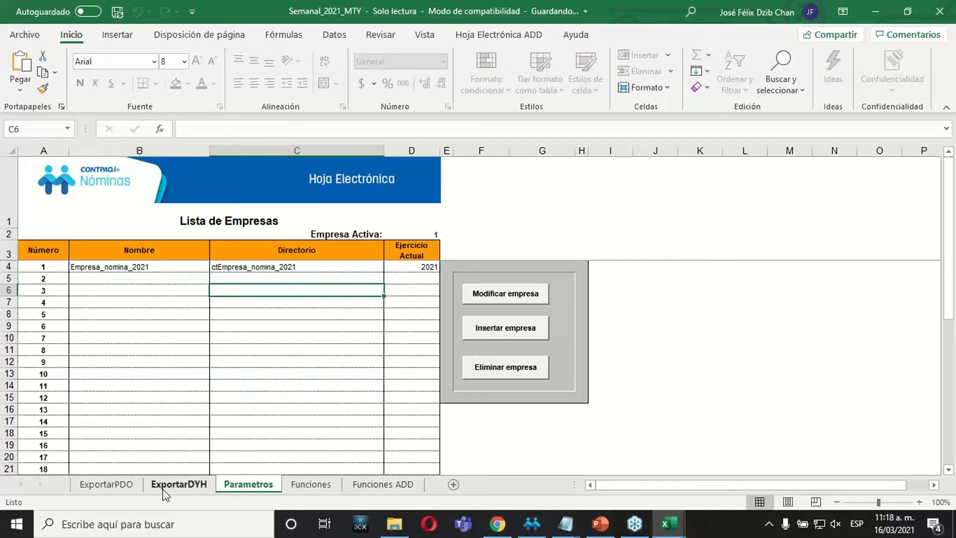
Return to the ExportarPDO sheet and review the employee rows and the concepts offered for header cell D8, without choosing one
left_click(90, 485)
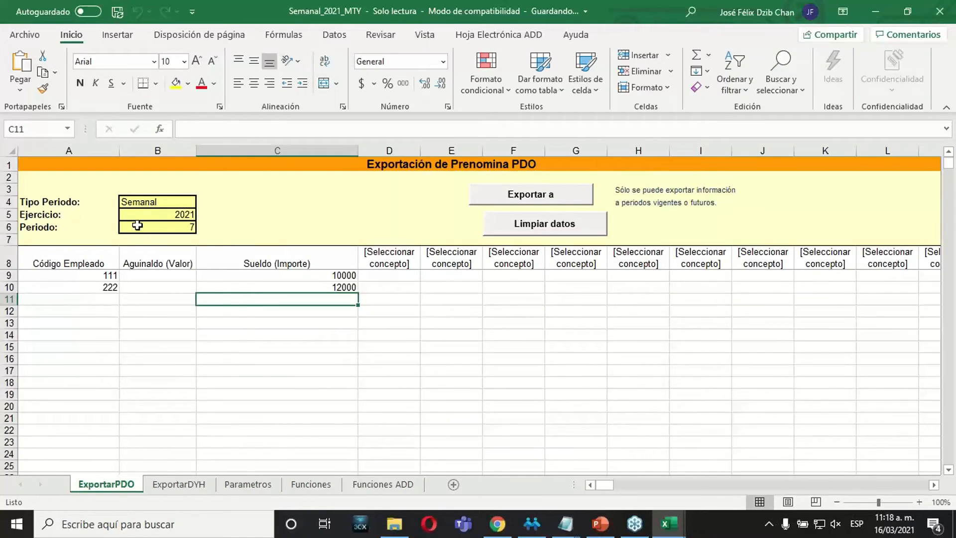
left_click(163, 326)
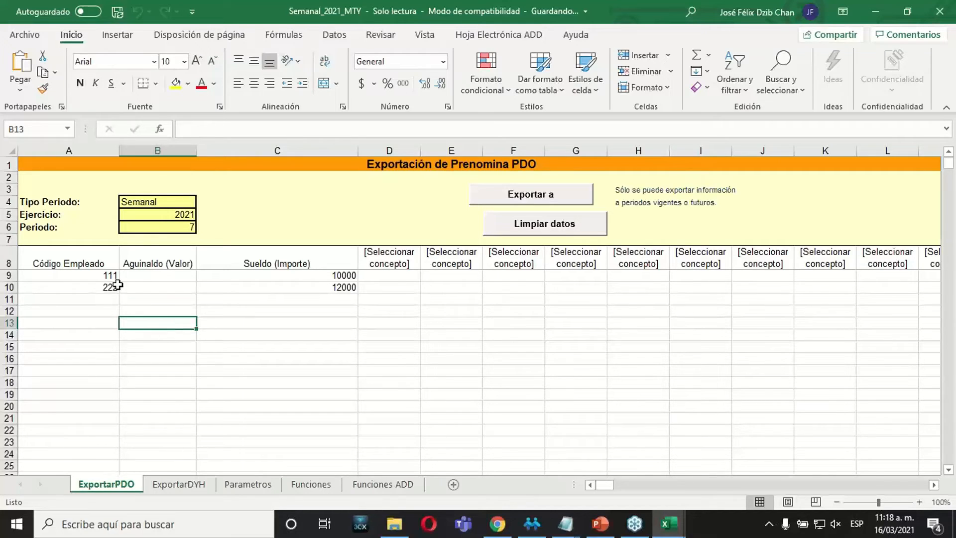
left_click(111, 287)
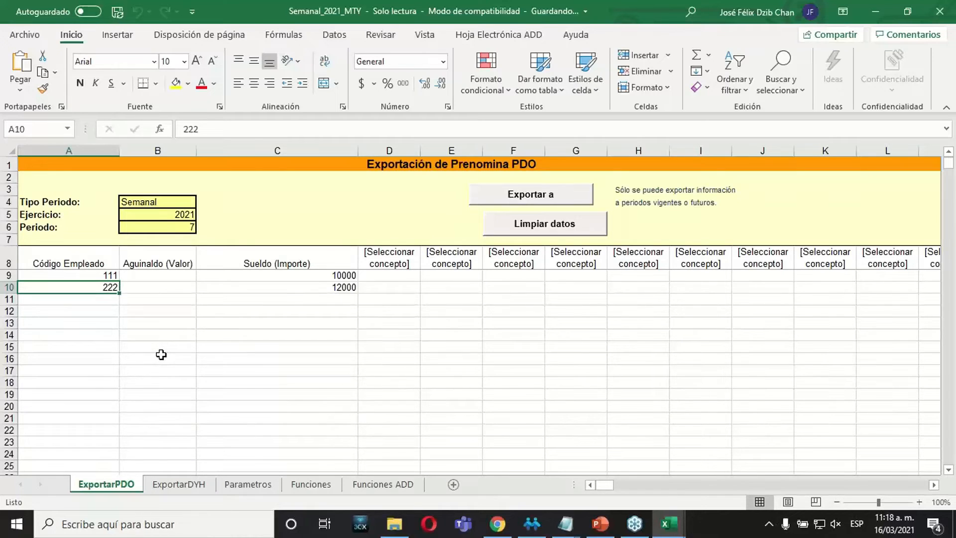
left_click(392, 277)
left_click(440, 287)
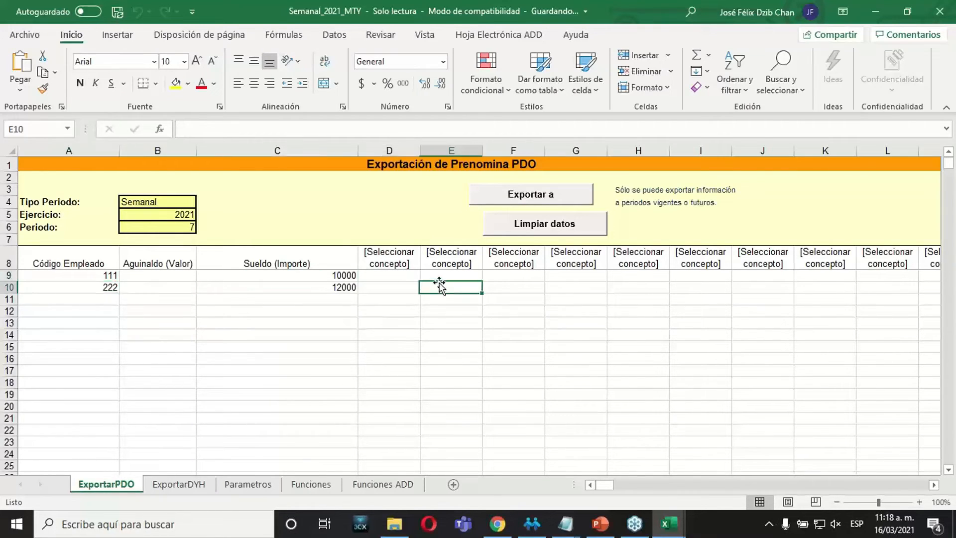
left_click(412, 261)
left_click(427, 263)
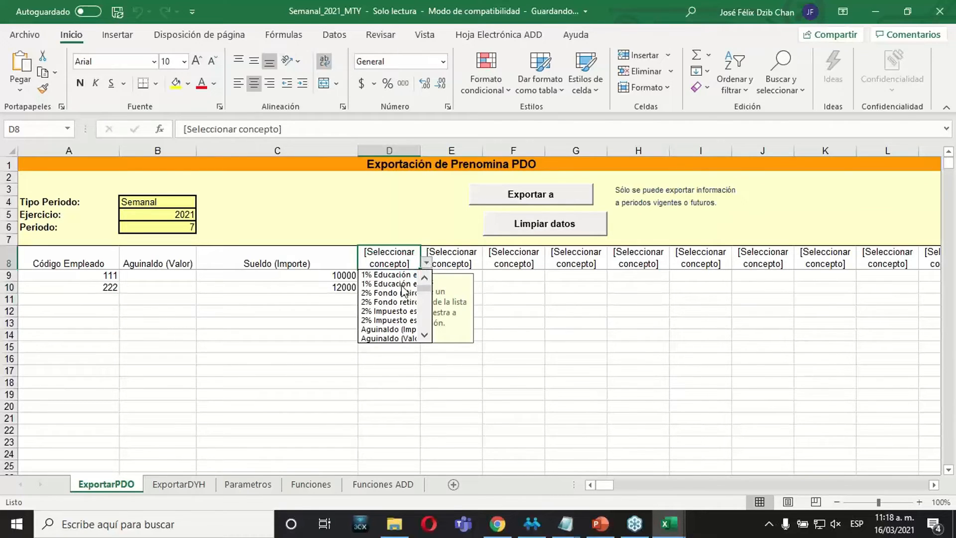
left_click(500, 297)
key("Right")
key("Right")
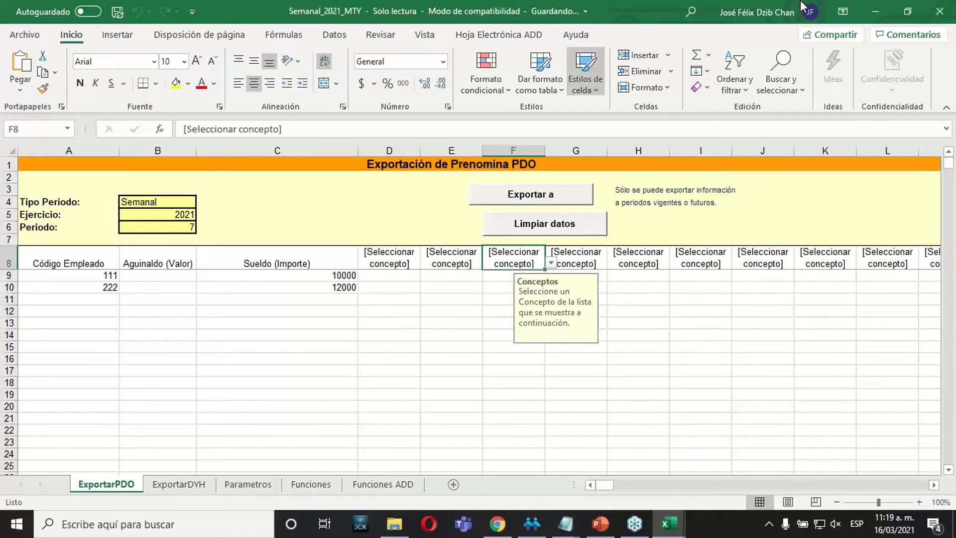
Close the read-only workbook without saving, and present the "Cambiar a periodos pasados y futuros" slide in PowerPoint
left_click(939, 10)
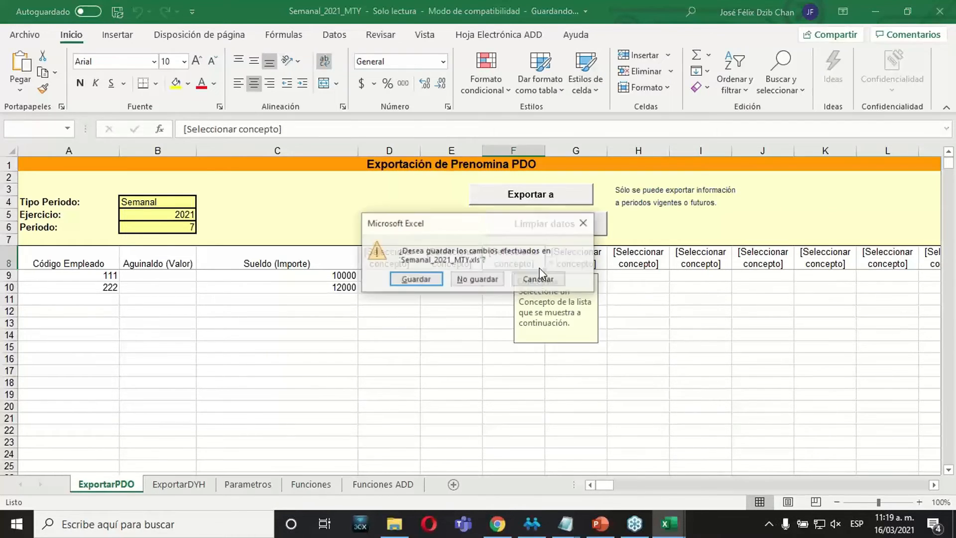
left_click(477, 278)
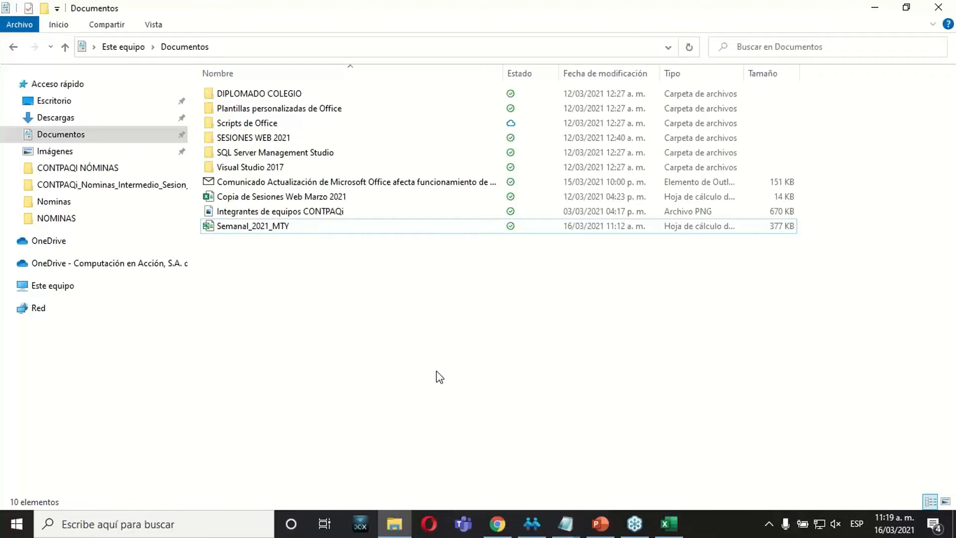
left_click(607, 526)
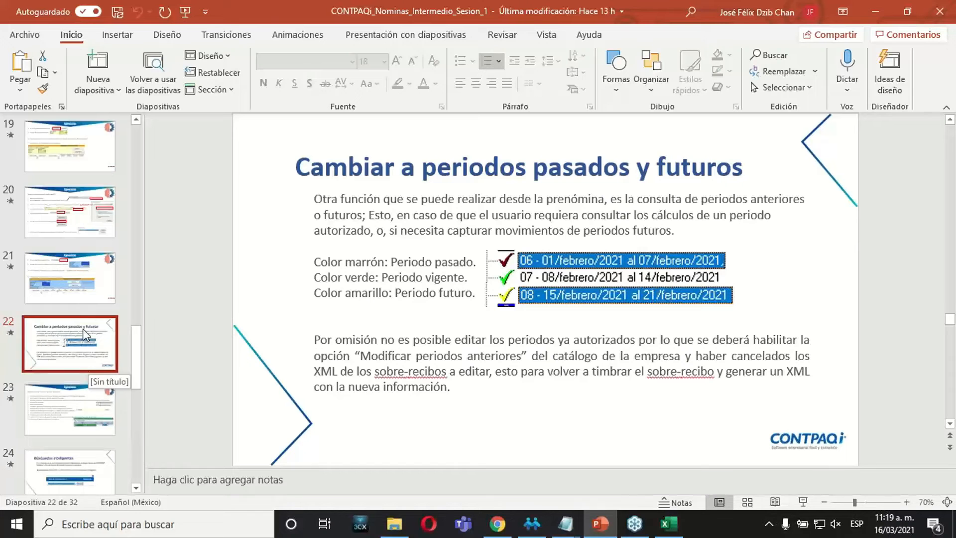
left_click(803, 501)
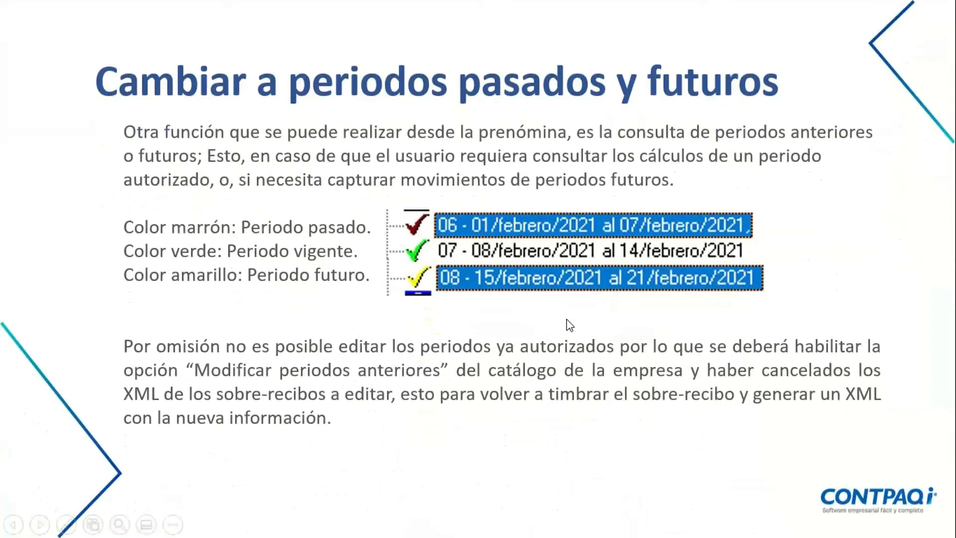
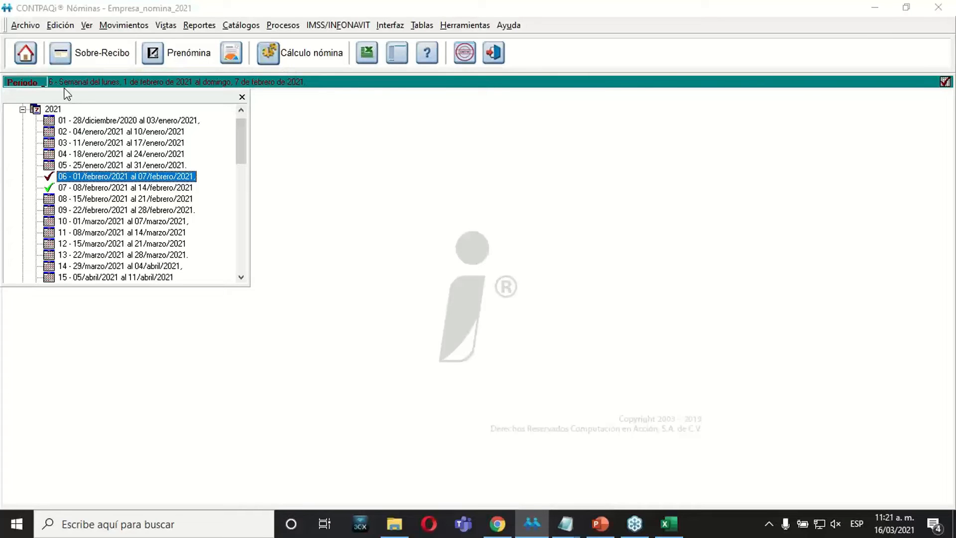
In CONTPAQi Nóminas, open the period 6 prenómina and change the working period to future period 08, 15 to 21 February 2021
left_click(242, 96)
left_click(184, 63)
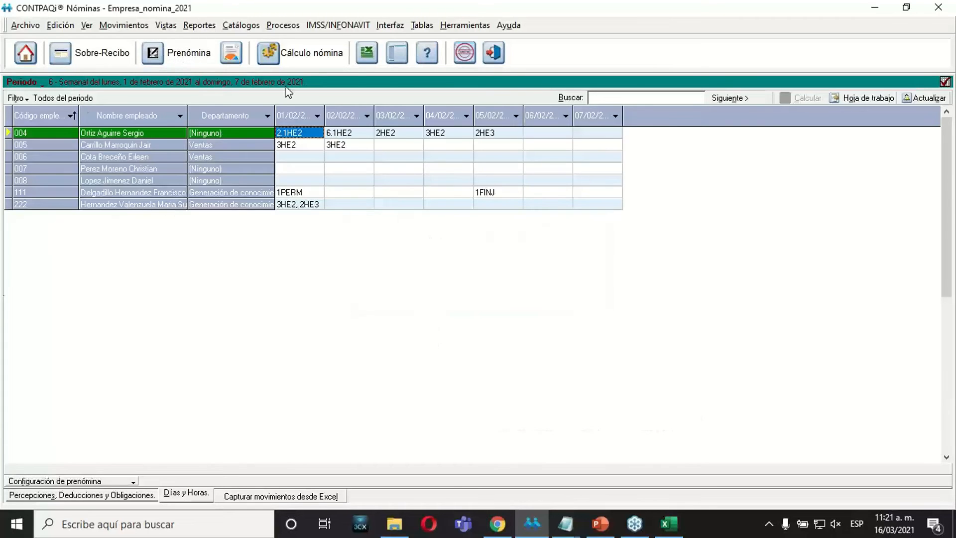
left_click(22, 81)
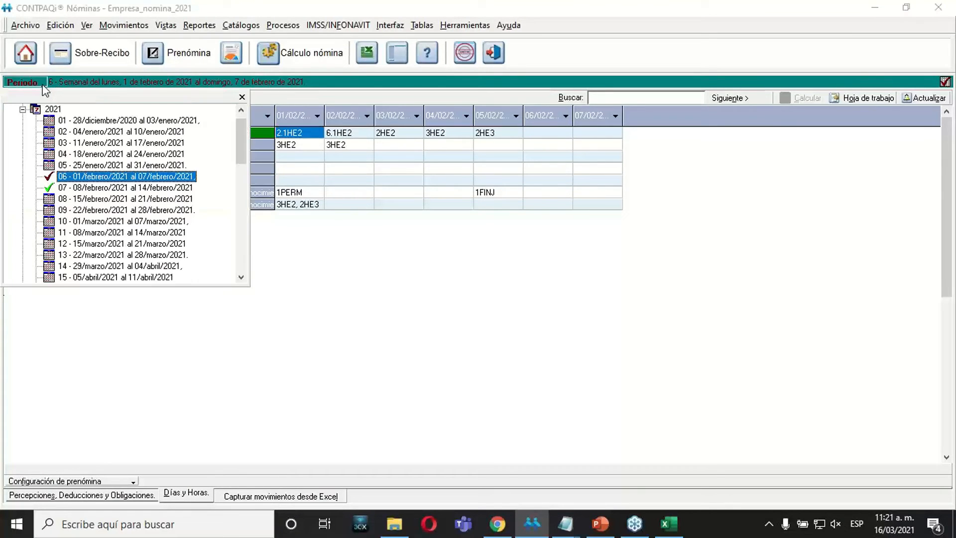
left_click(76, 199)
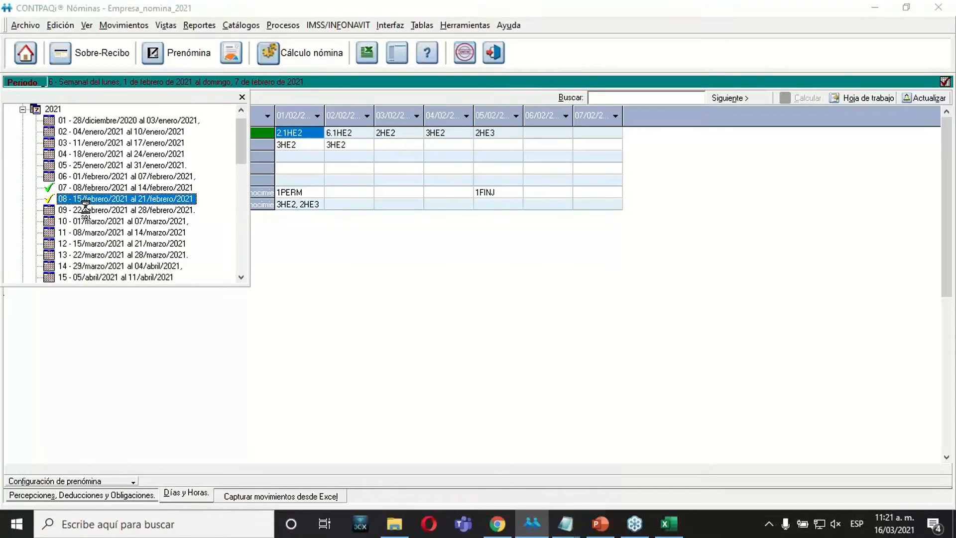
double_click(76, 201)
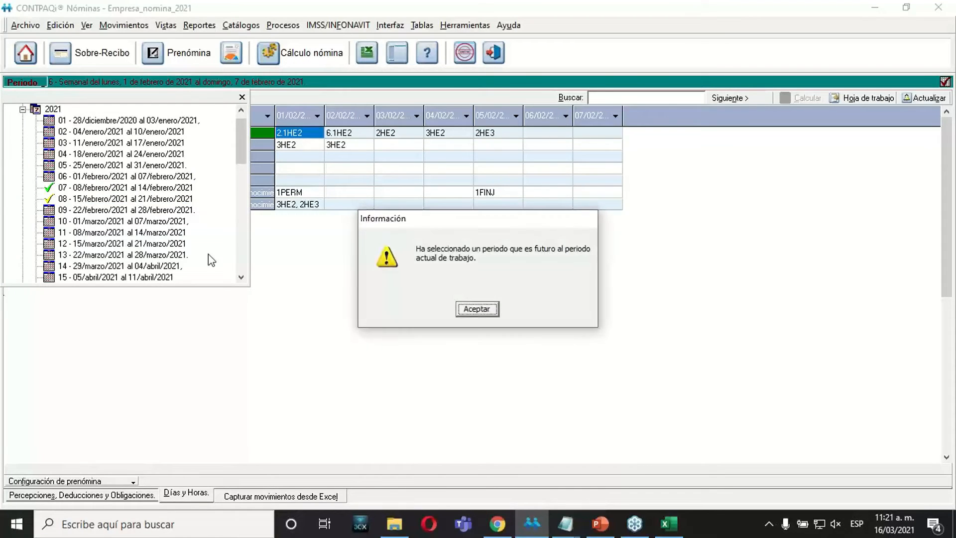
left_click(475, 310)
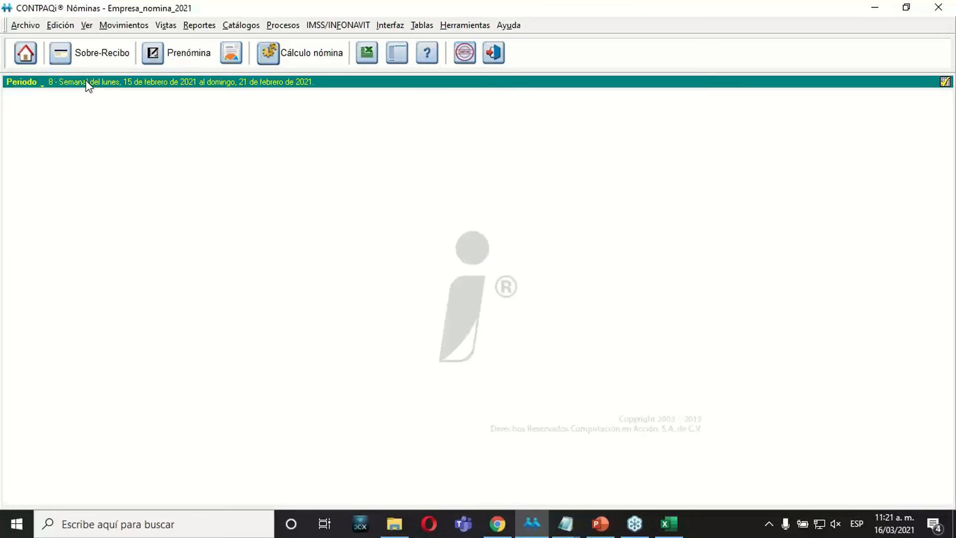
Review the Sobre-recibo window and the Días y Horas prenómina for period 8, and check its mark in the period list
left_click(109, 59)
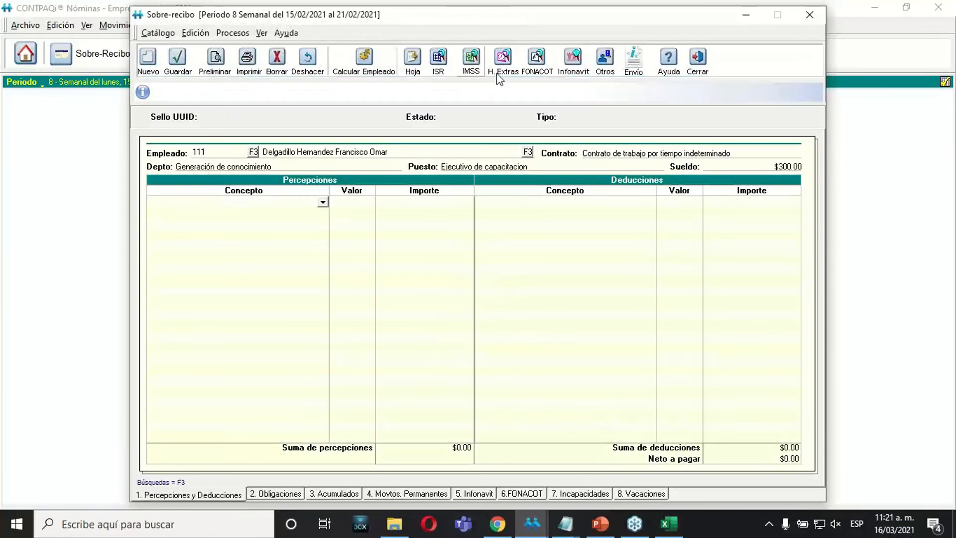
left_click(694, 68)
left_click(153, 53)
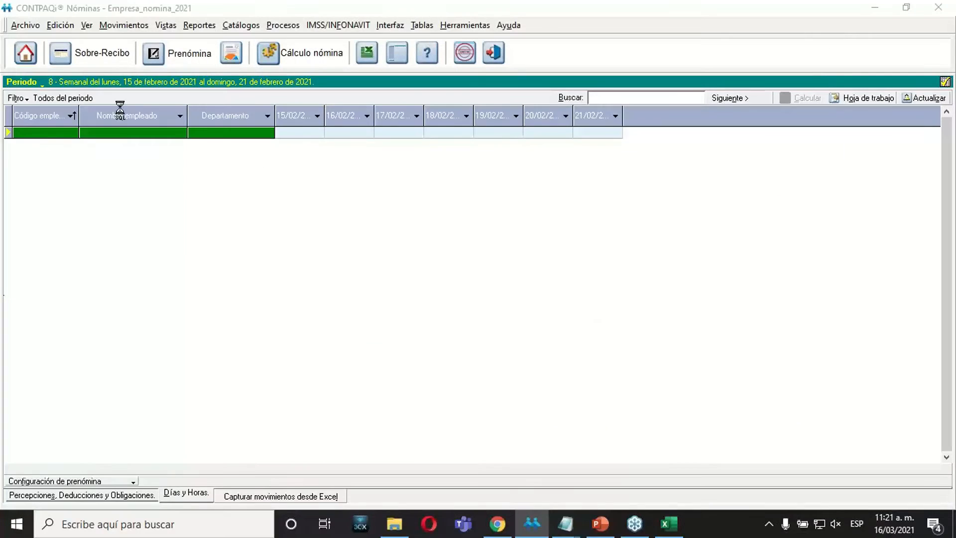
left_click(41, 84)
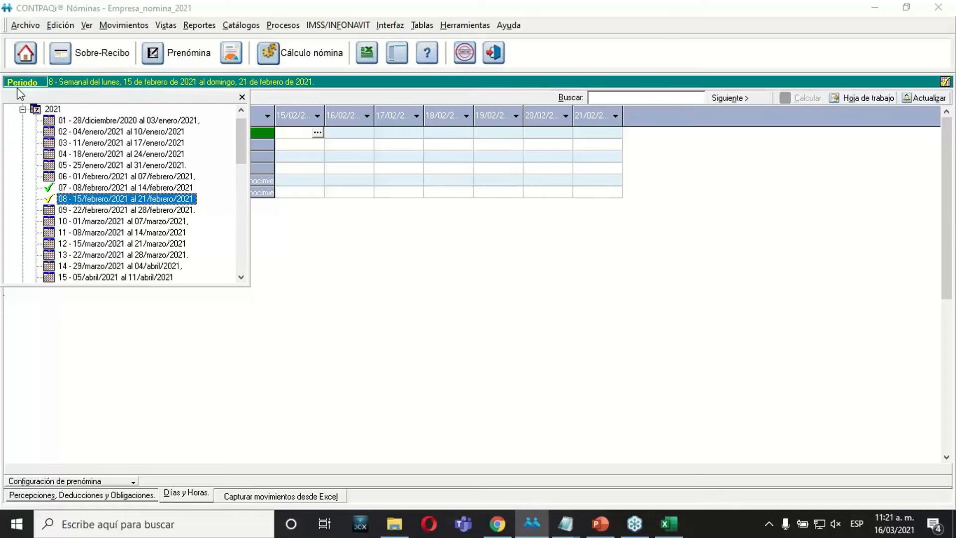
left_click(242, 98)
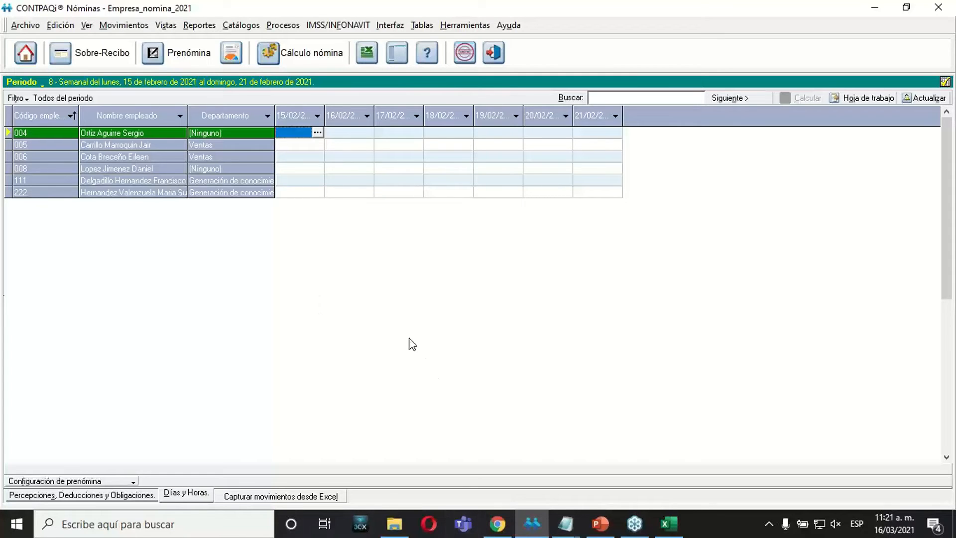
Check slides 22 and 23 of the PowerPoint presentation, and return to CONTPAQi Nóminas
left_click(599, 523)
left_click_drag(138, 363, 137, 379)
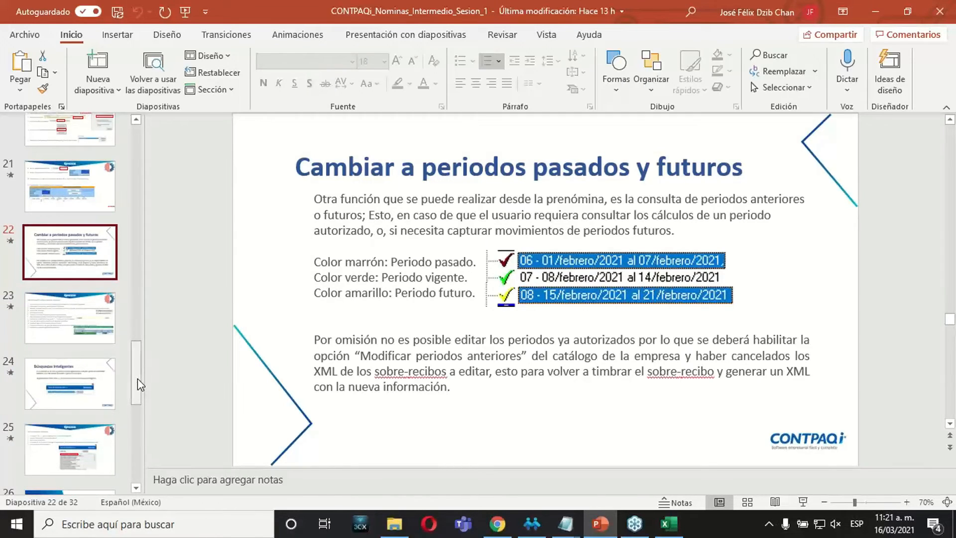
left_click(83, 324)
left_click(69, 247)
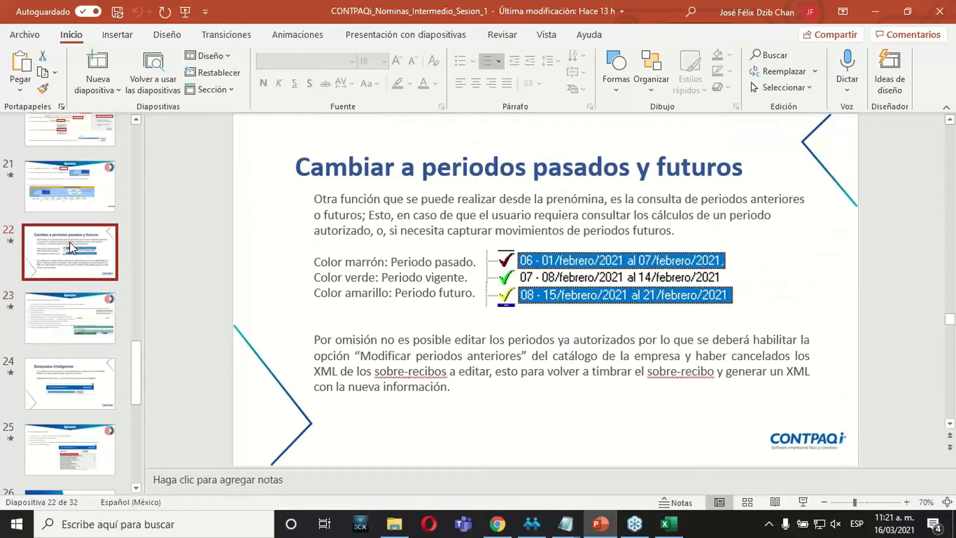
left_click(601, 524)
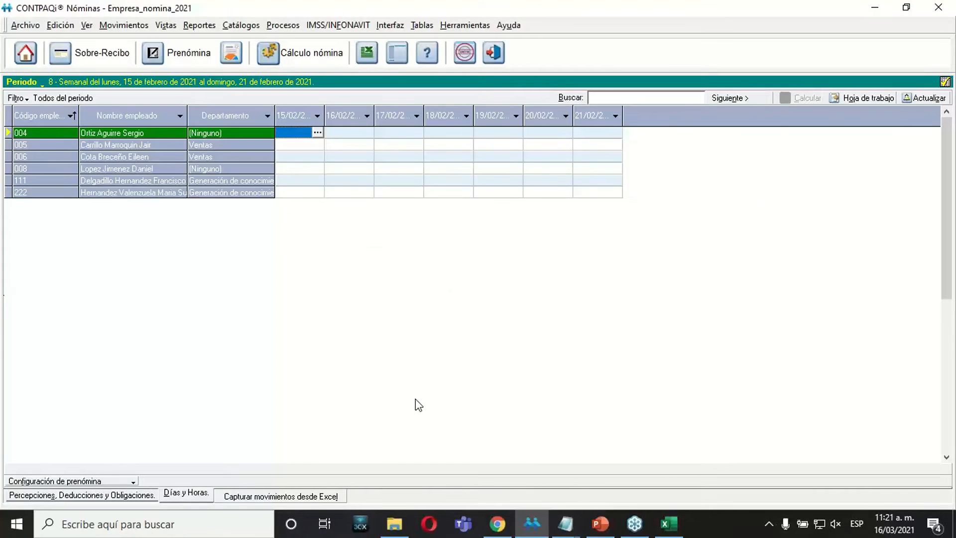
Change the working period to past period 06, 1 to 7 February 2021, accepting the confirmation, and open its prenómina
left_click(43, 82)
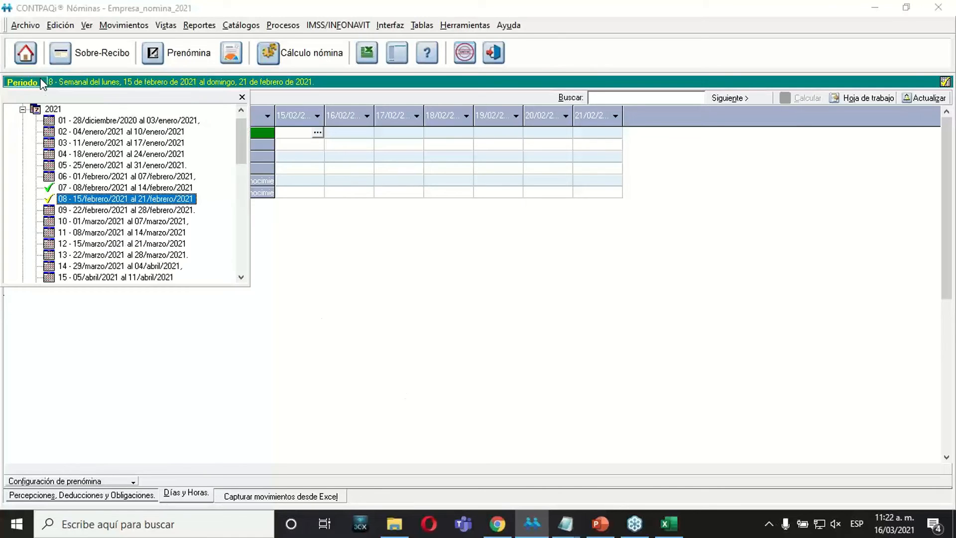
left_click(75, 179)
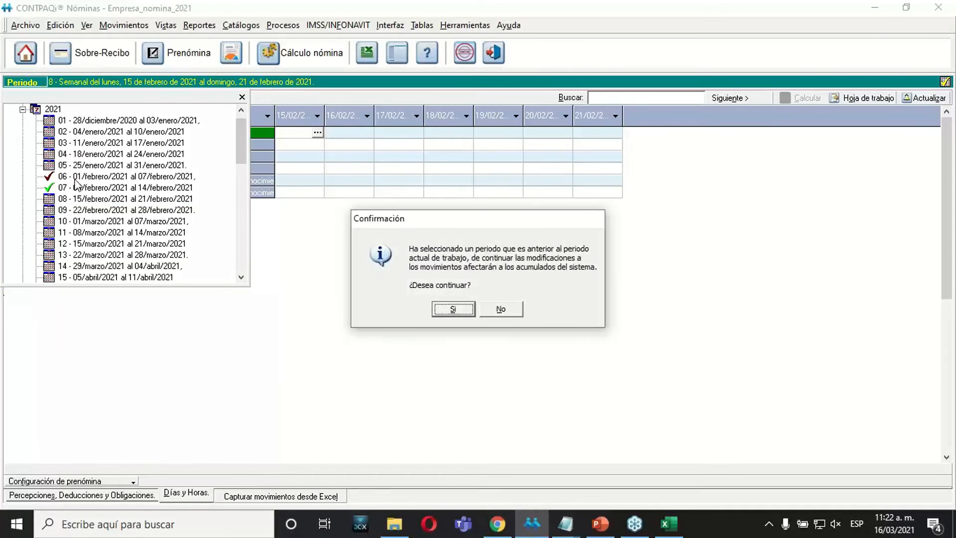
left_click(460, 307)
left_click(460, 307)
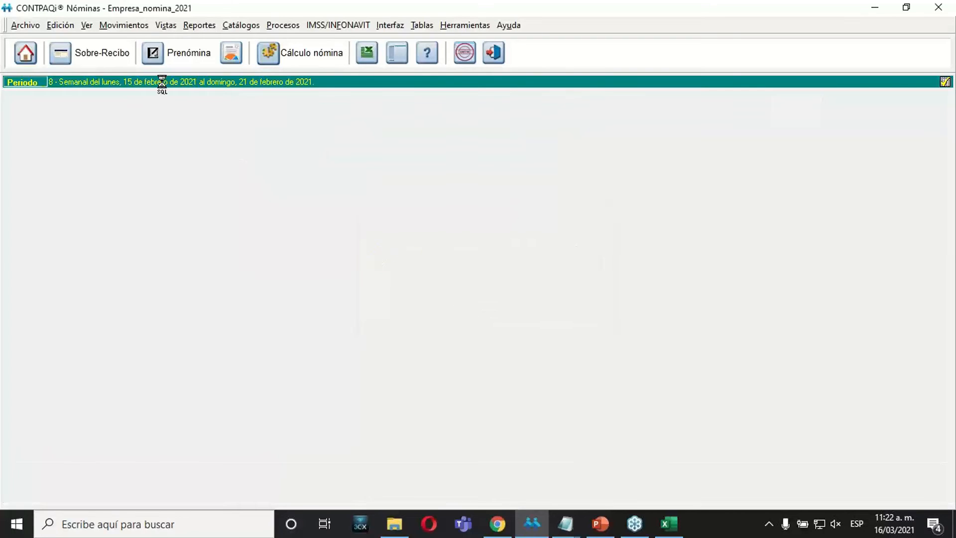
left_click(172, 64)
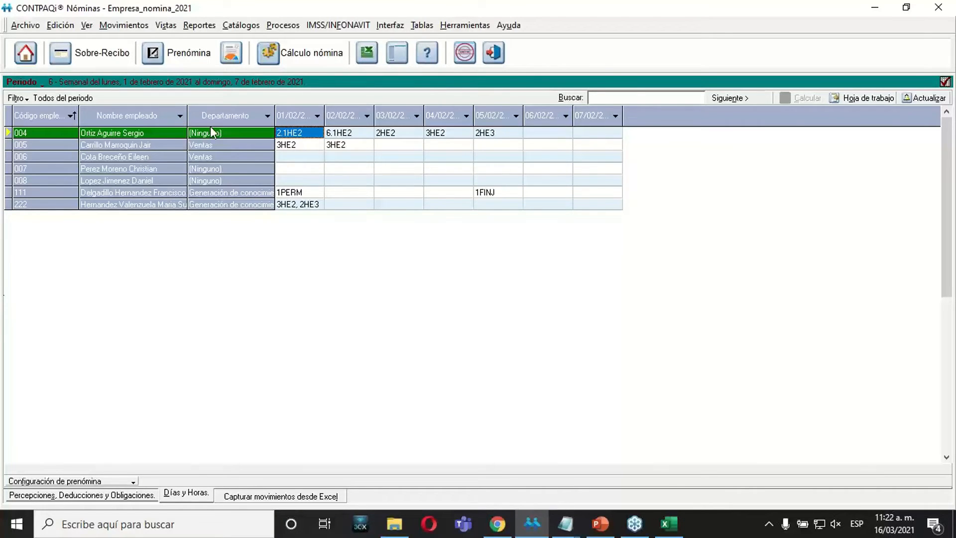
Open the period 6 sobre-recibo of the fifth listed employee, accepting the read-only notice
left_click(294, 182)
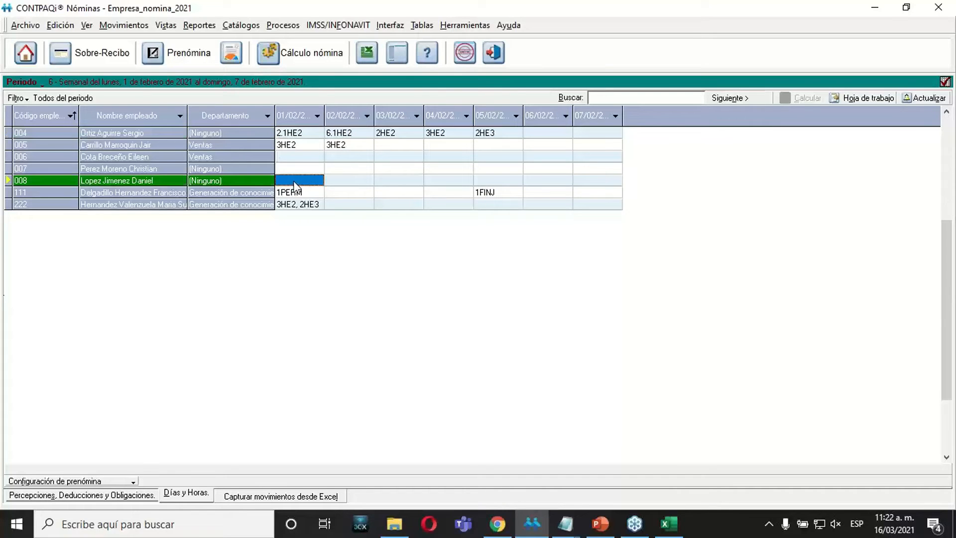
right_click(293, 181)
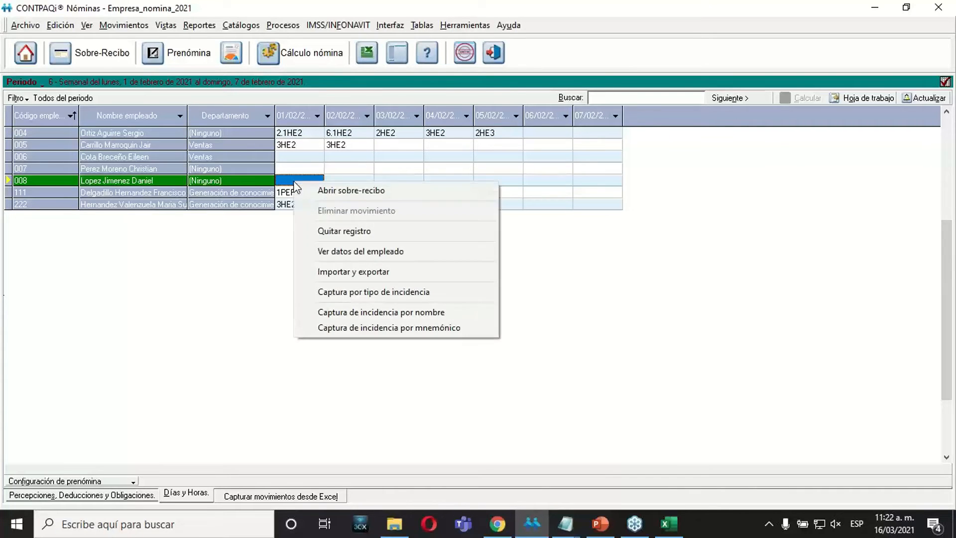
left_click(309, 189)
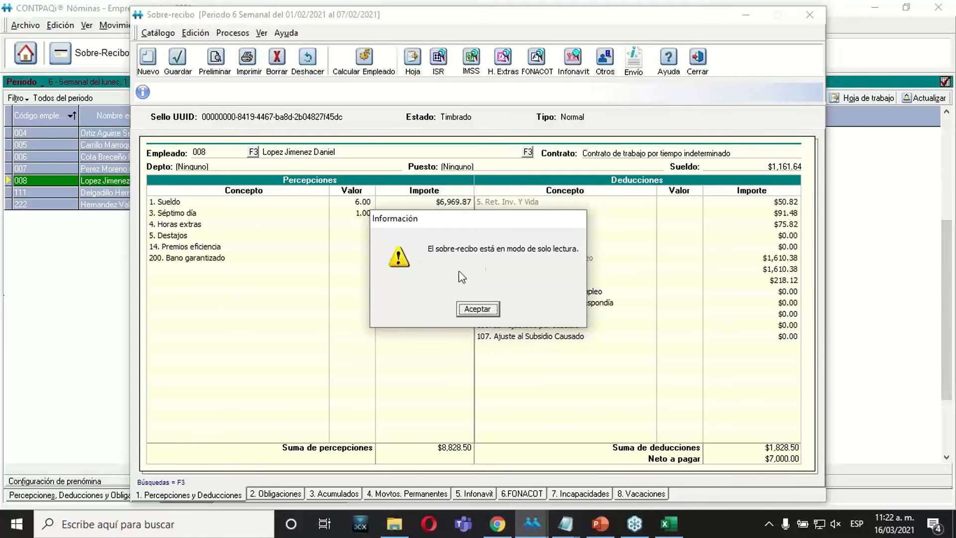
left_click(481, 307)
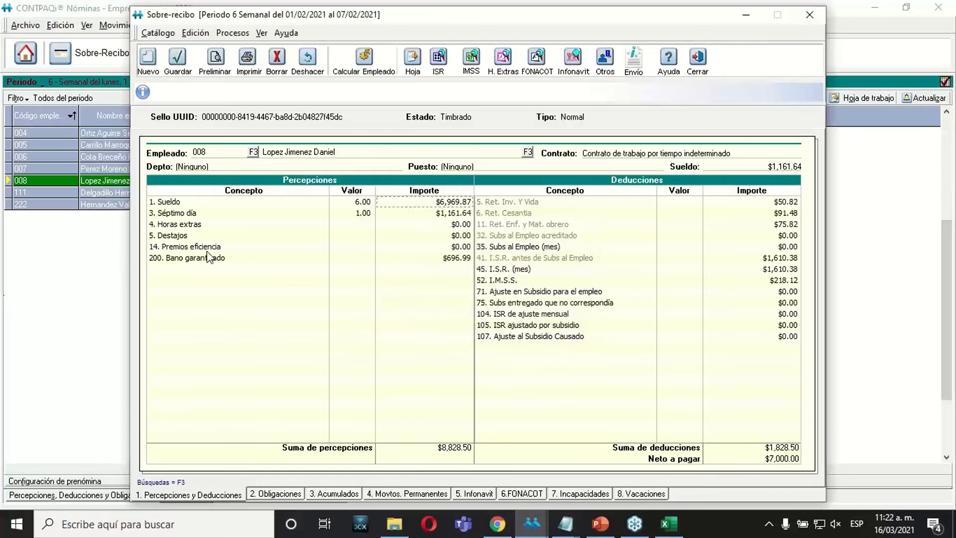
Examine the detail amounts of the Premios eficiencia and Sueldo perceptions, and close the sobre-recibo
double_click(439, 247)
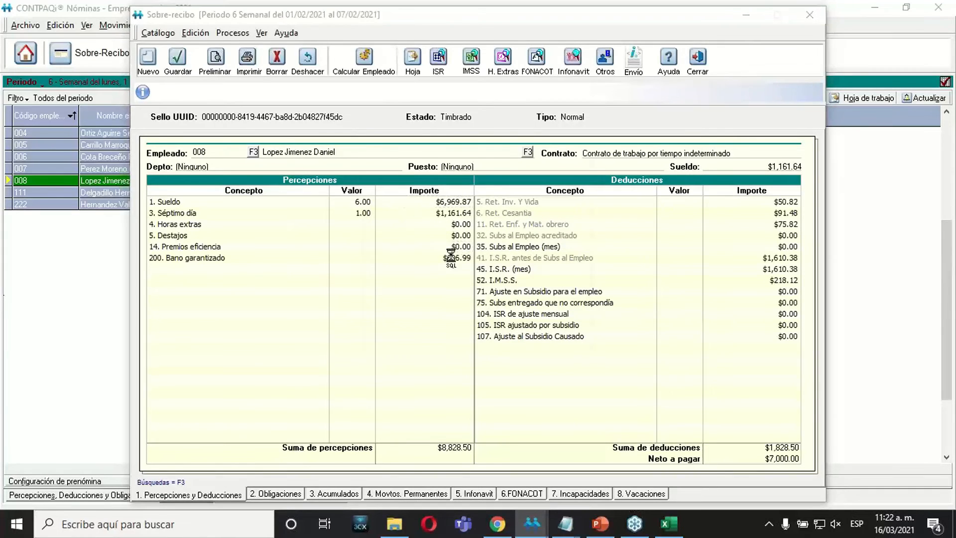
left_click(538, 238)
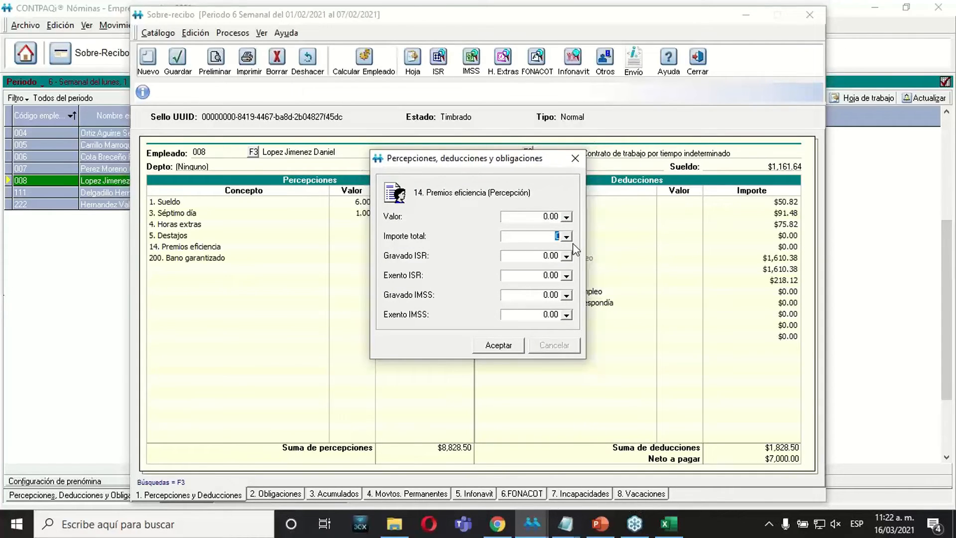
left_click(502, 343)
double_click(448, 203)
left_click(530, 236)
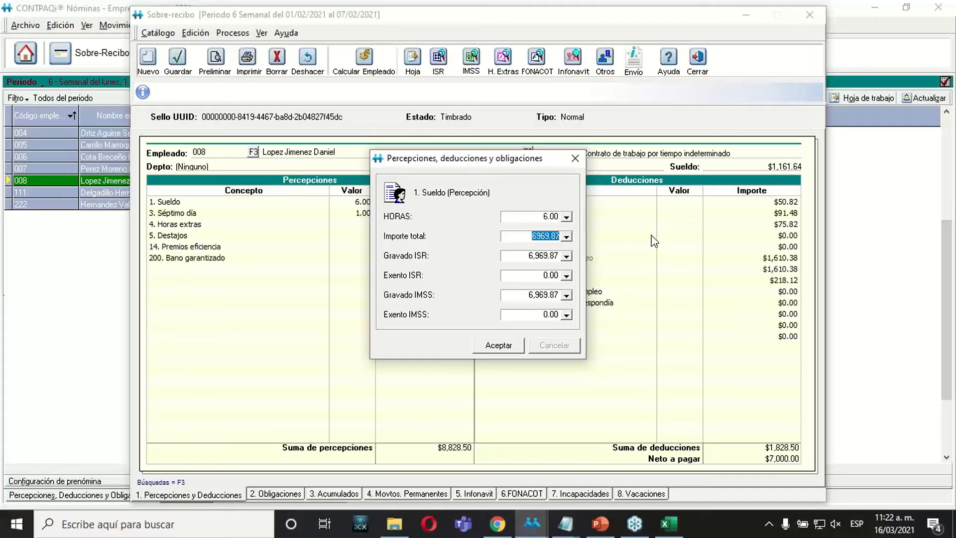
left_click(509, 342)
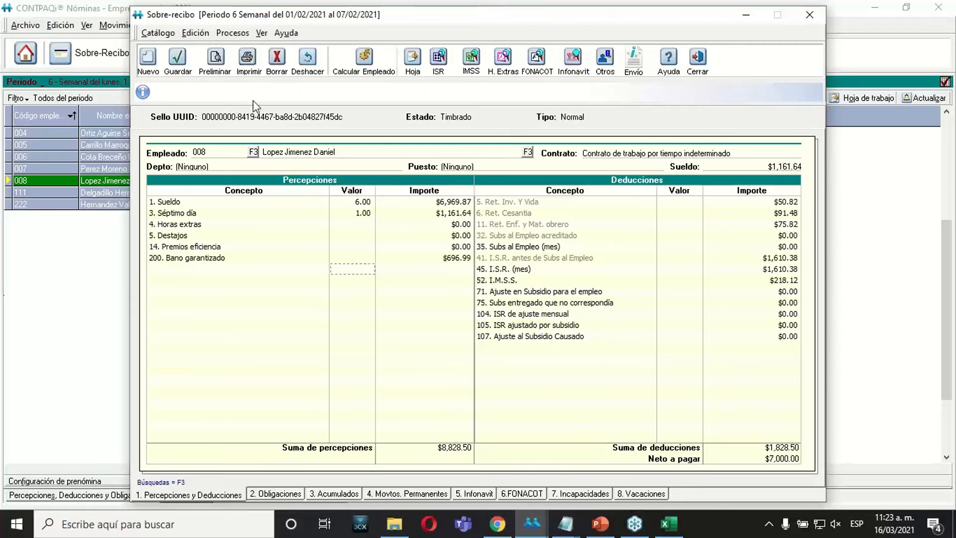
left_click(697, 59)
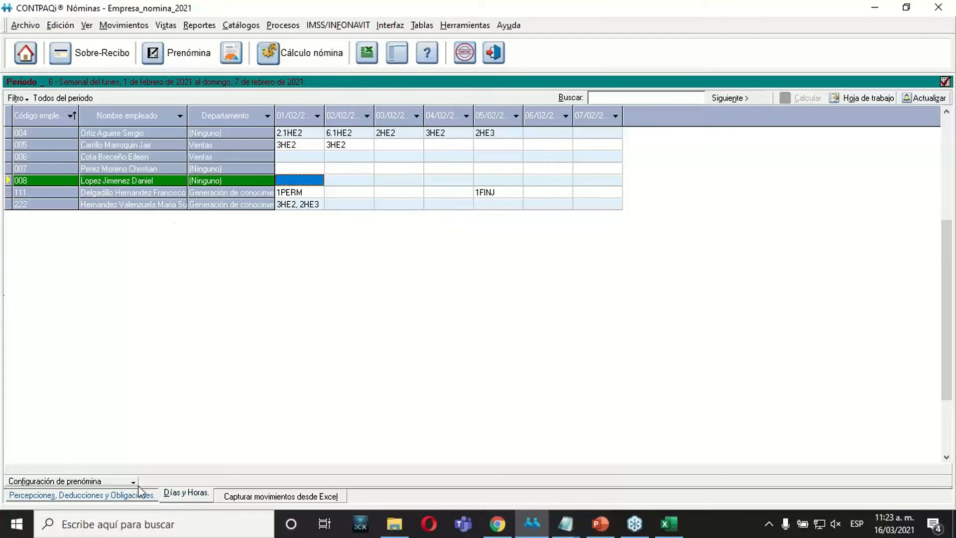
Review the sobre-recibo of the first Generación de conocimiento employee, and check the Percepciones, Deducciones y Obligaciones prenómina before returning to Días y Horas
left_click(113, 193)
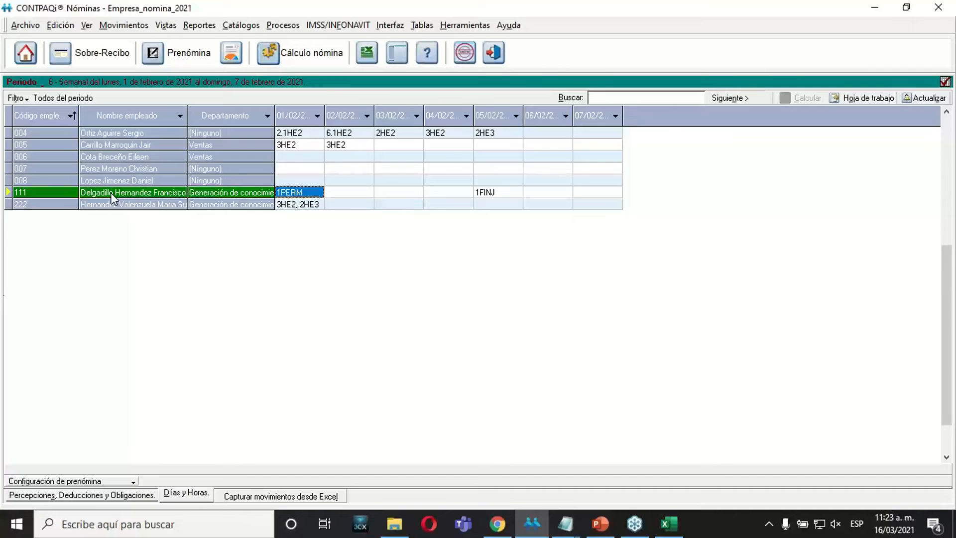
right_click(112, 195)
left_click(133, 199)
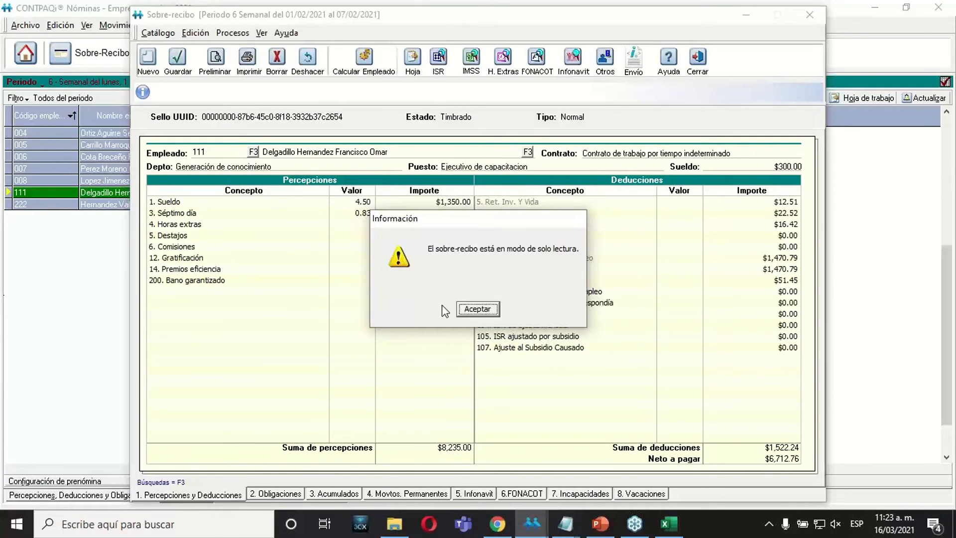
left_click(472, 310)
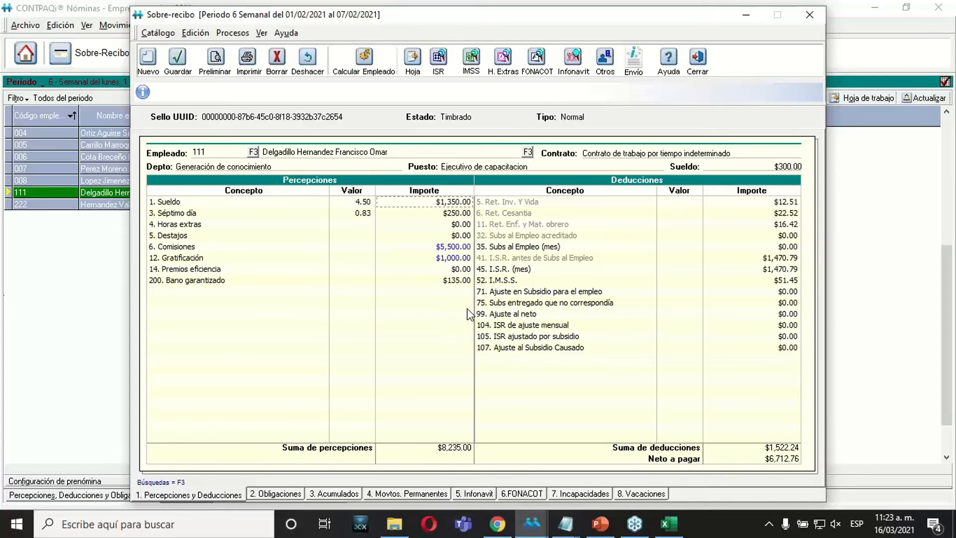
left_click(431, 224)
left_click(701, 64)
left_click(142, 494)
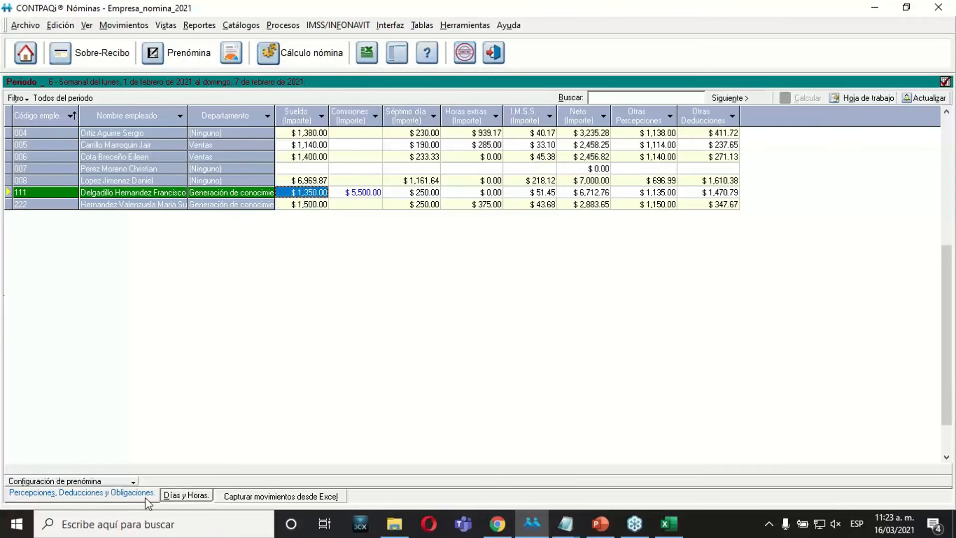
left_click(186, 494)
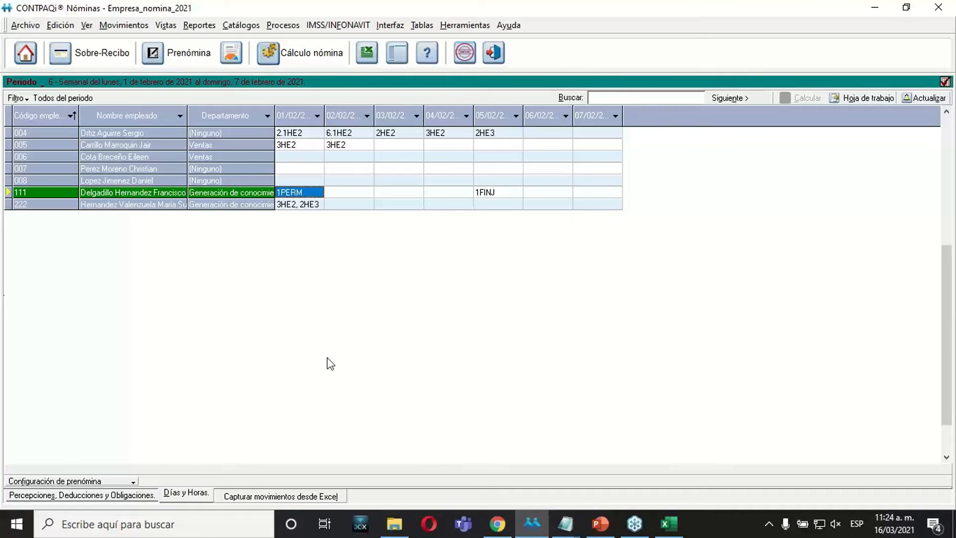
Reopen the same employee's sobre-recibo from Días y Horas to recheck its read-only mode, and close it
right_click(230, 195)
left_click(245, 197)
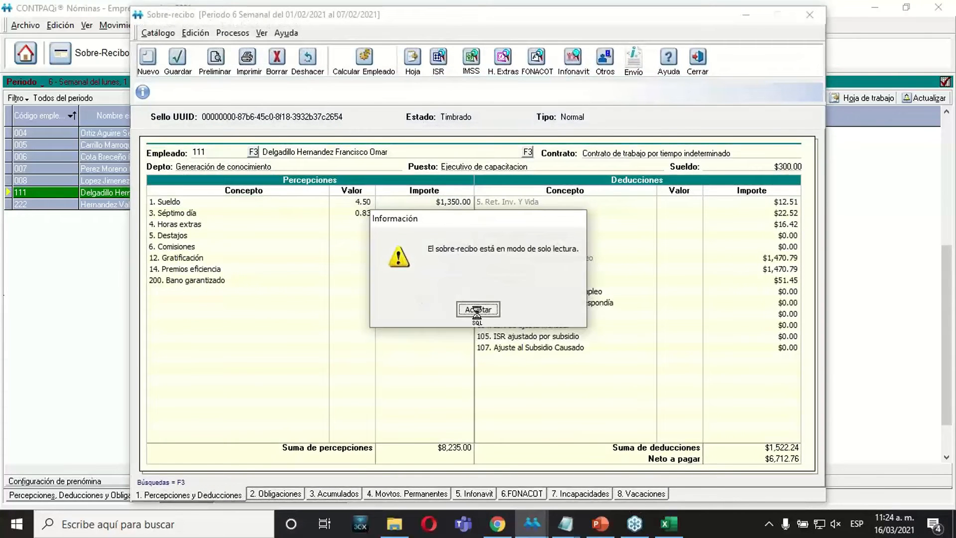
left_click(463, 308)
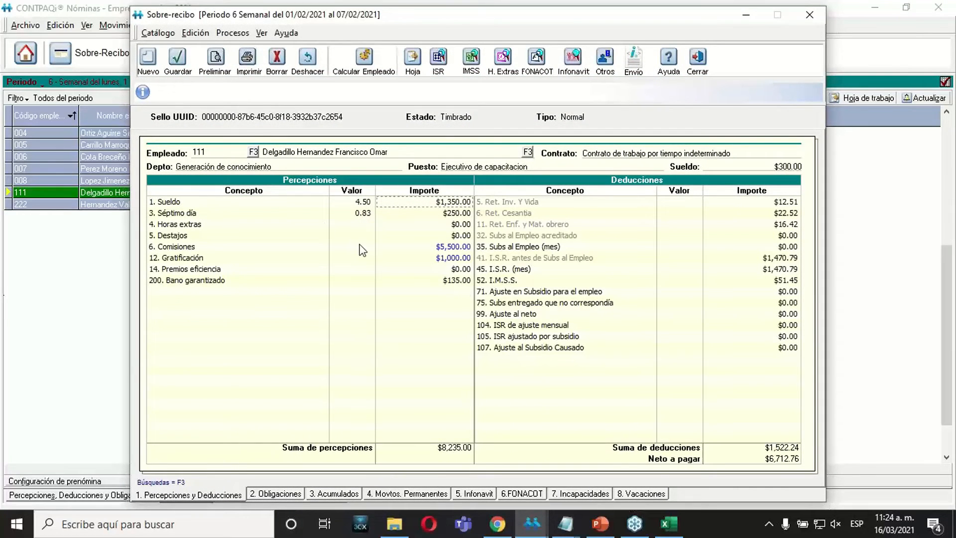
left_click(700, 72)
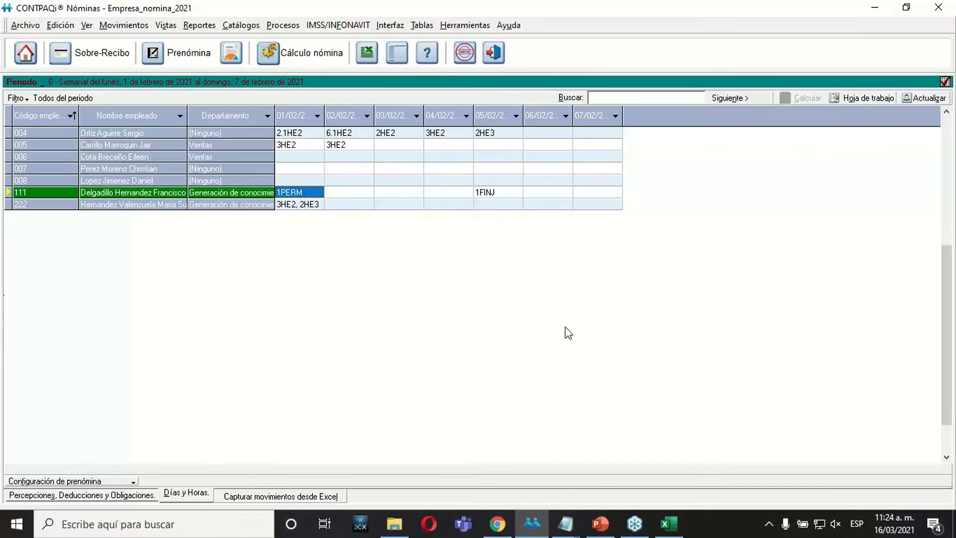
Enable Modificar periodos anteriores in the options of company Empresa_nomina_2021, save the change, and close the company windows
left_click(27, 54)
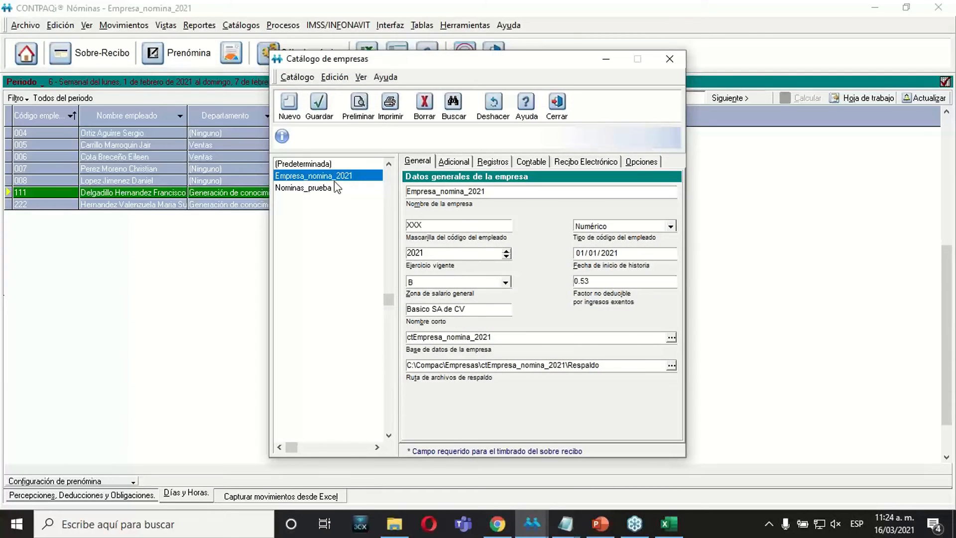
left_click(644, 162)
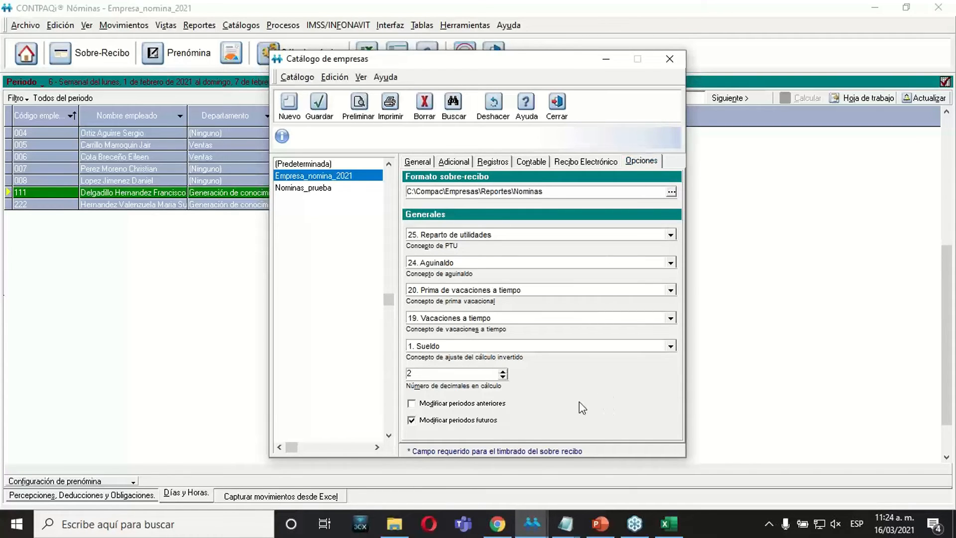
left_click(411, 403)
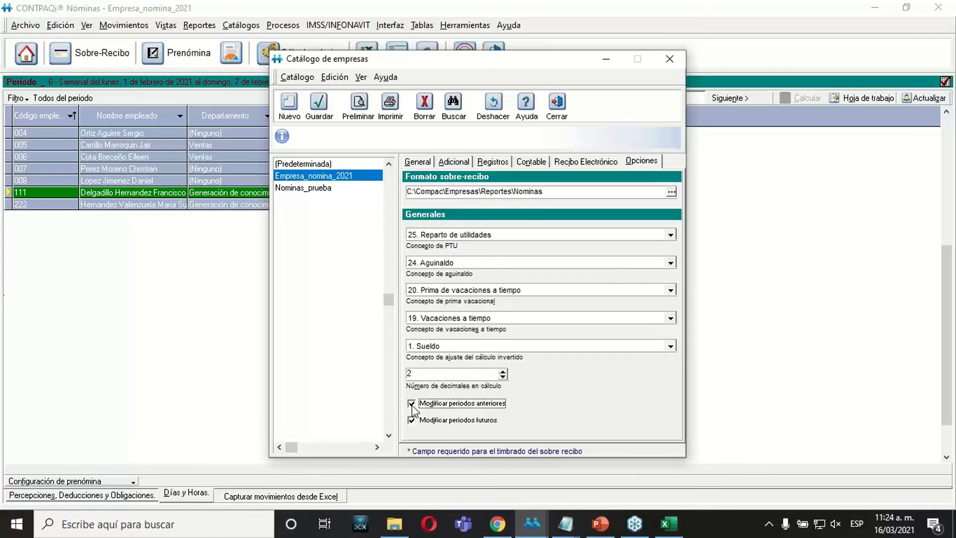
left_click(321, 112)
left_click(559, 104)
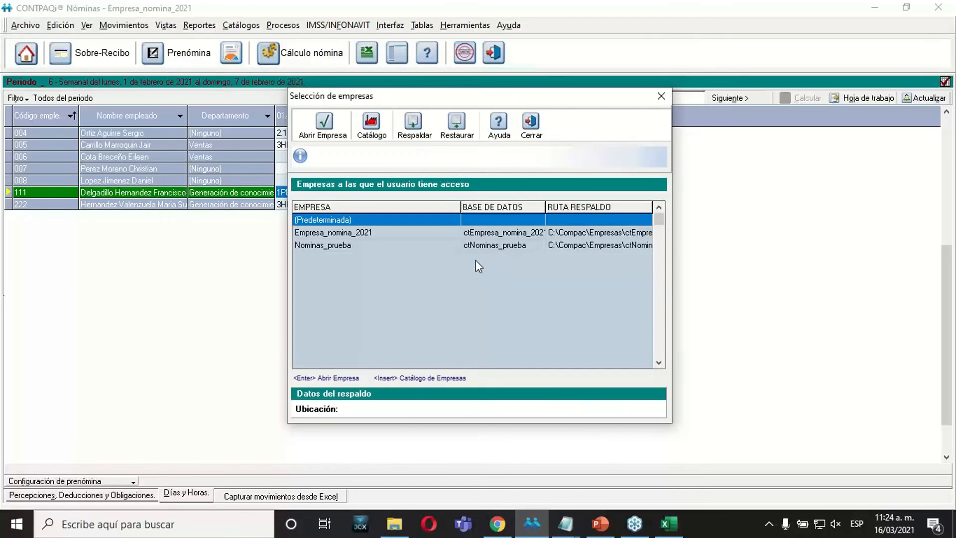
left_click(531, 125)
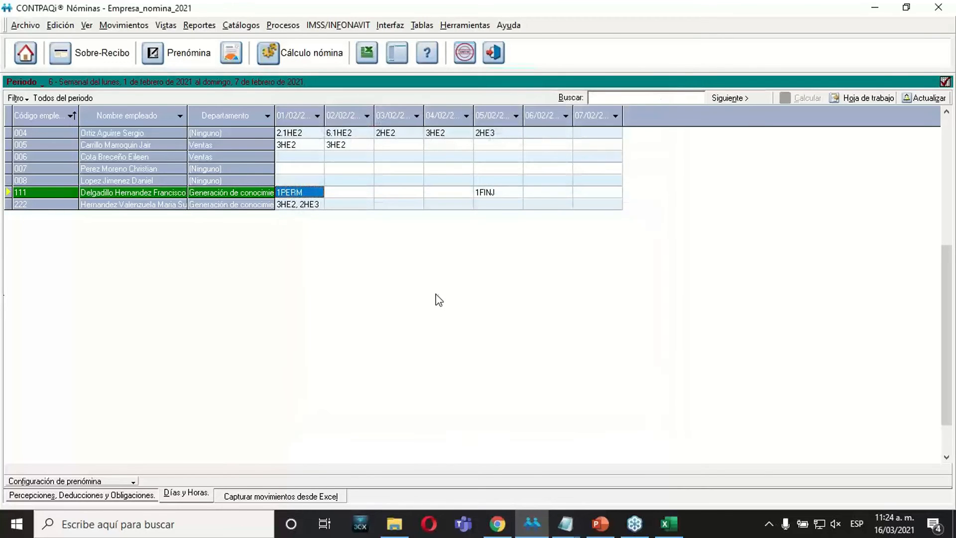
In the first Generación de conocimiento employee's period 6 sobre-recibo, set Horas extras to a value of 1 and a total amount of 250
right_click(147, 195)
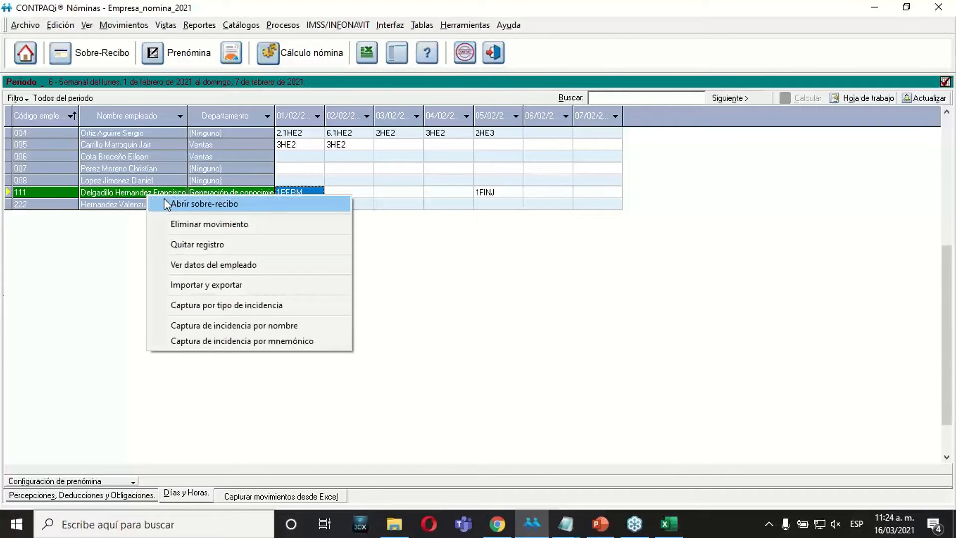
left_click(199, 204)
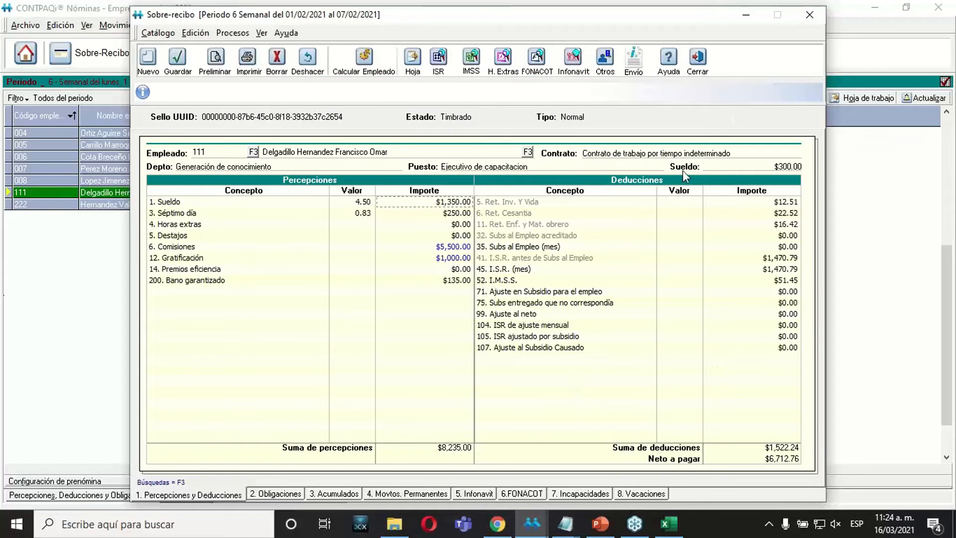
double_click(366, 224)
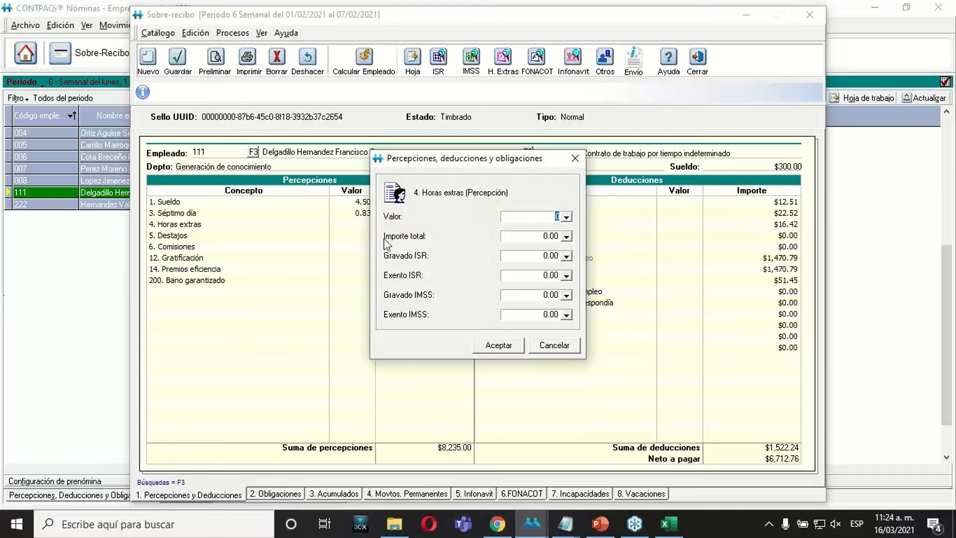
type("1")
key("Tab")
left_click_drag(460, 165, 566, 333)
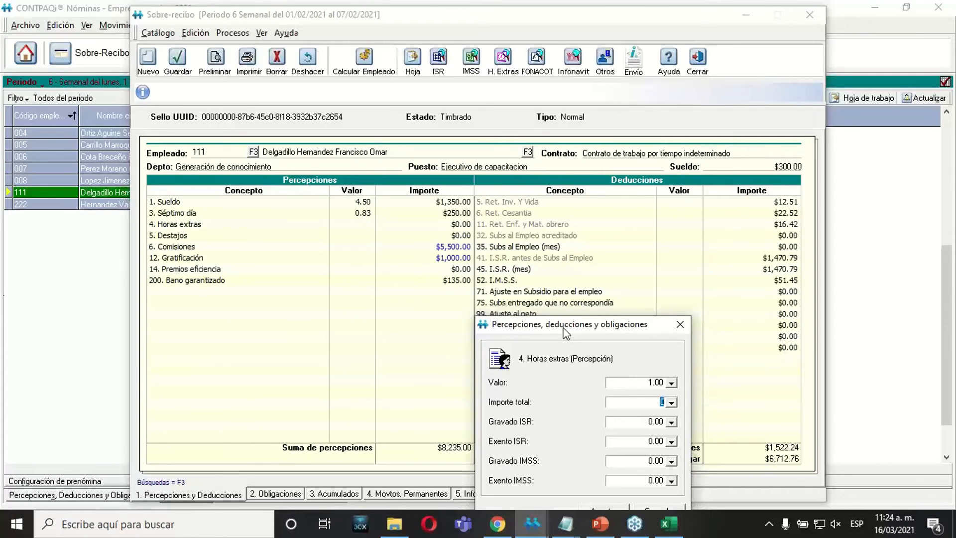
left_click_drag(563, 327, 446, 249)
type("250")
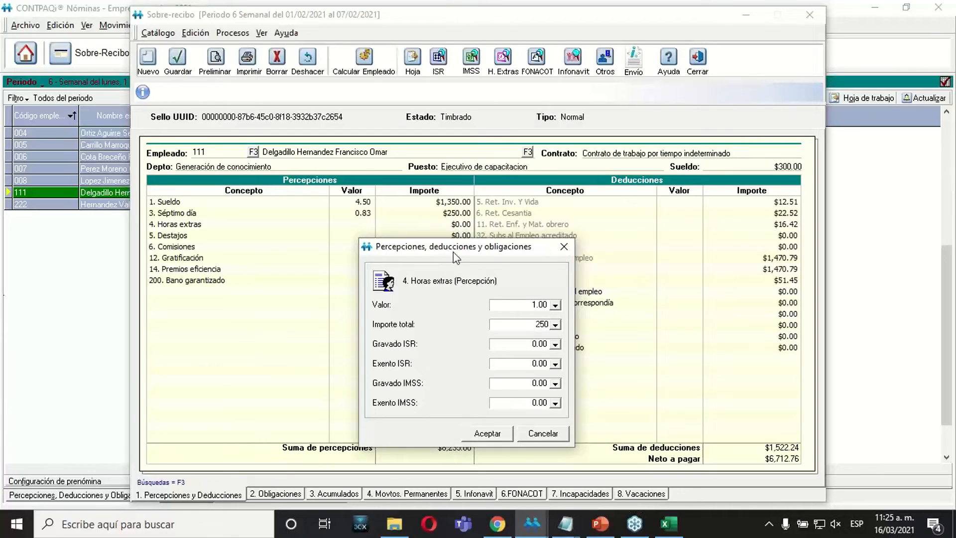
left_click(513, 303)
left_click(514, 324)
left_click(488, 433)
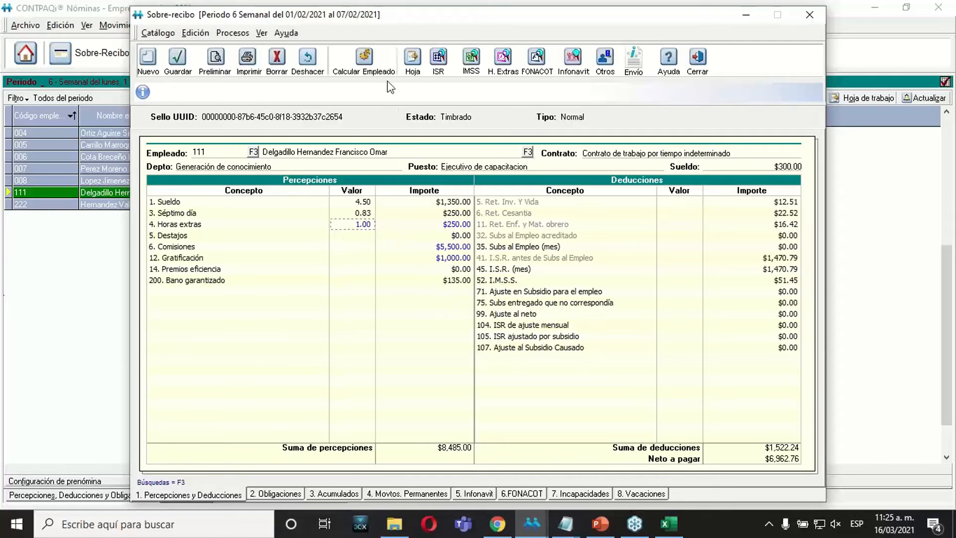
Try to calculate the employee's payroll for period 6, and review the ISR and IMSS taxable and exempt amounts of Horas extras
left_click(372, 70)
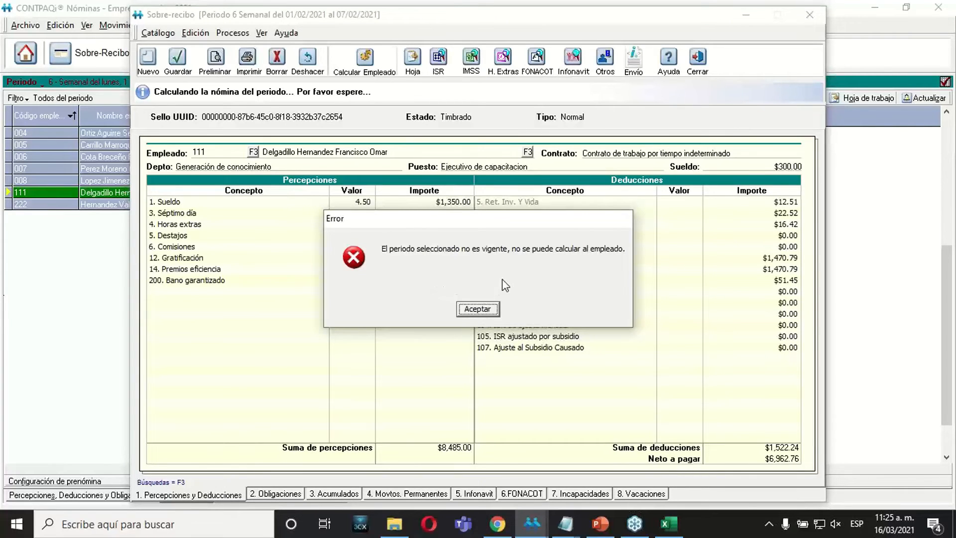
left_click(477, 309)
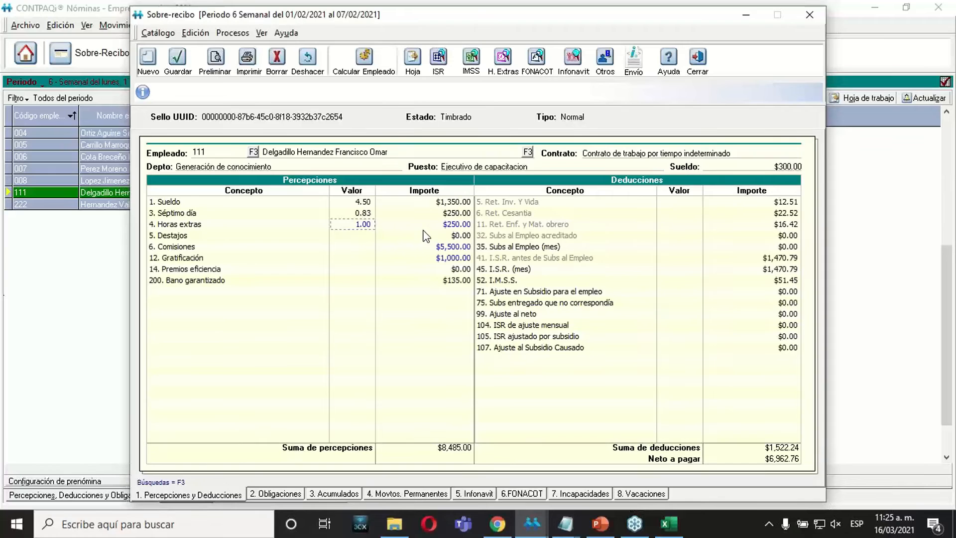
double_click(422, 225)
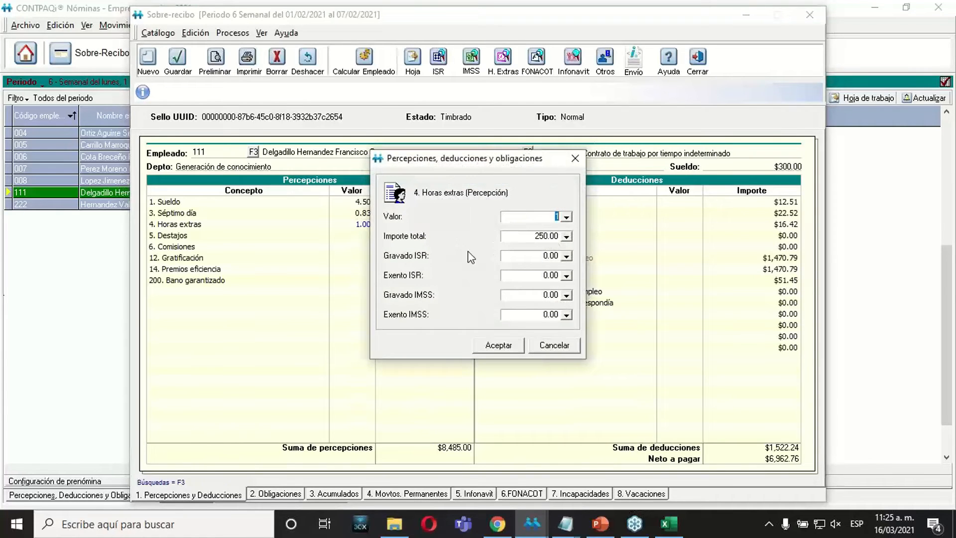
left_click_drag(451, 164, 547, 232)
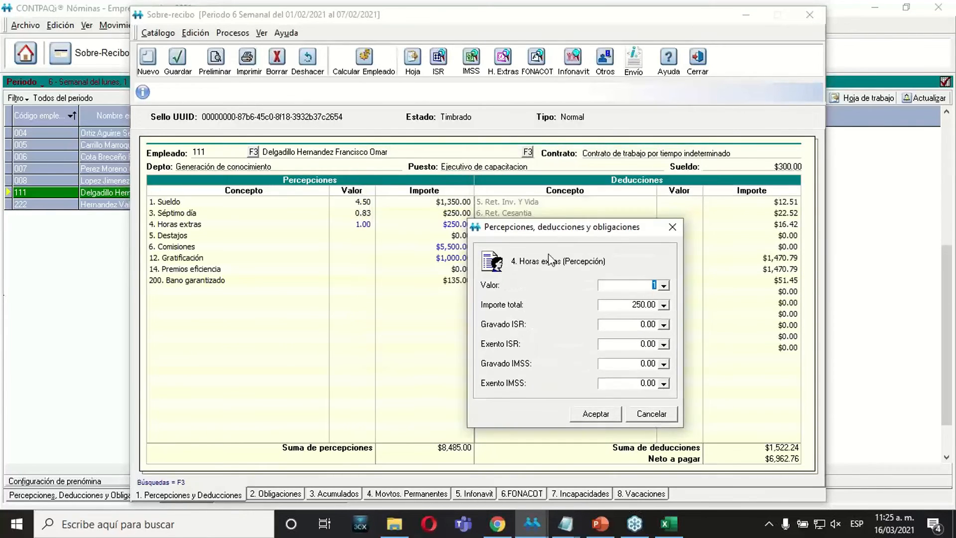
left_click(619, 326)
left_click(621, 343)
left_click(618, 364)
left_click(619, 381)
left_click(613, 417)
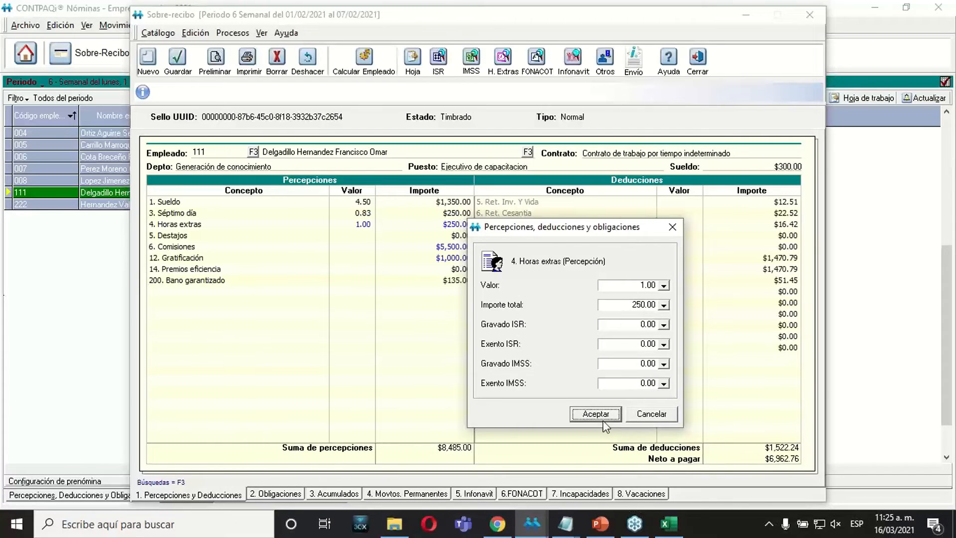
left_click(583, 416)
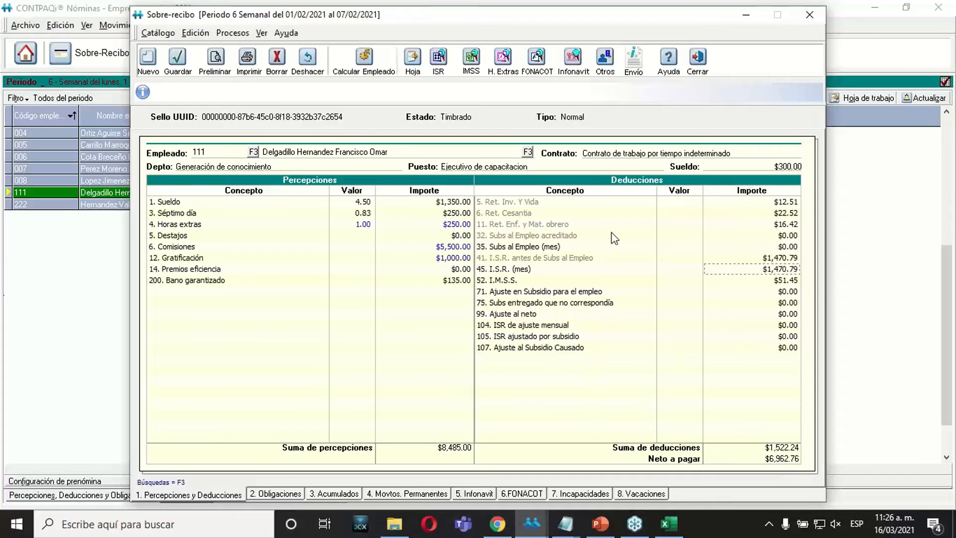
Inspect the Neto a pagar amount in the employee's period 6 sobre-recibo, and close the sobre-recibo
left_click(762, 459)
left_click(762, 461)
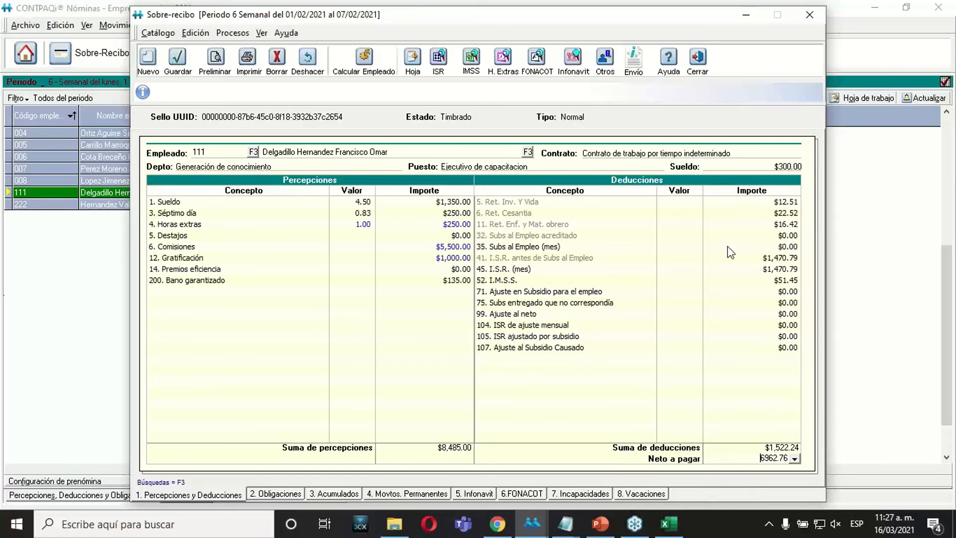
left_click(697, 58)
Open the concepts catalog, review the Clave agrupadora SAT options of the Aguinaldo concept, and close the catalog
left_click(241, 24)
left_click(264, 148)
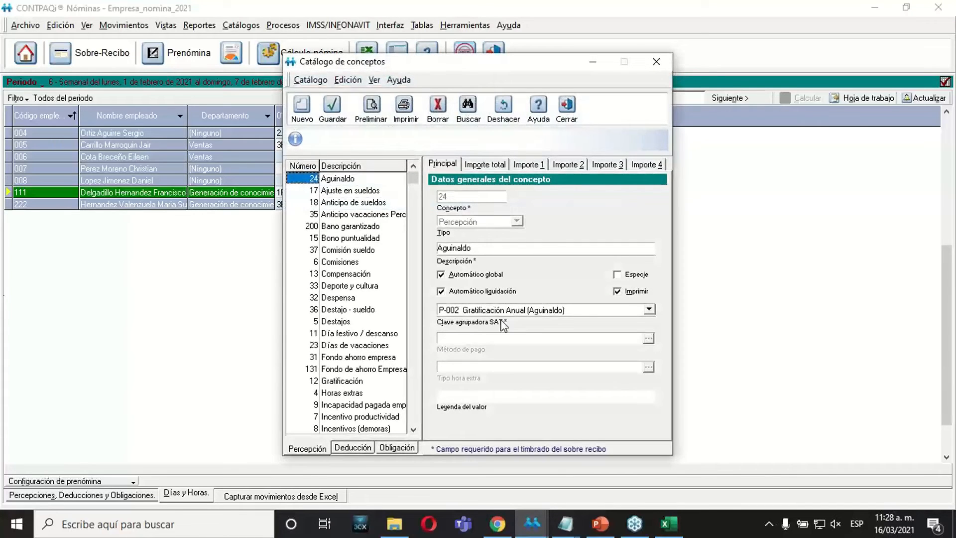
left_click(644, 312)
mouse_move(648, 333)
left_mouse_down()
mouse_move(648, 372)
mouse_move(648, 322)
left_mouse_up()
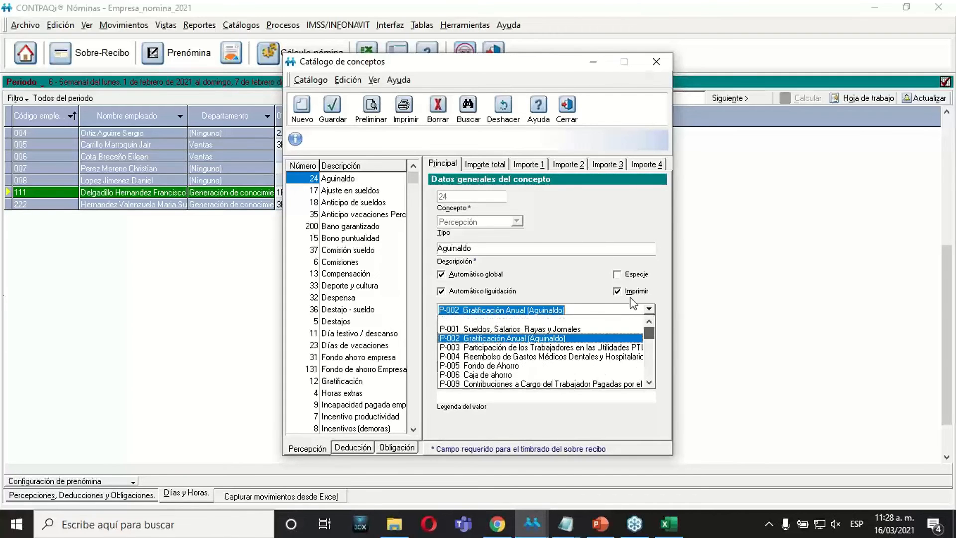
left_click(572, 285)
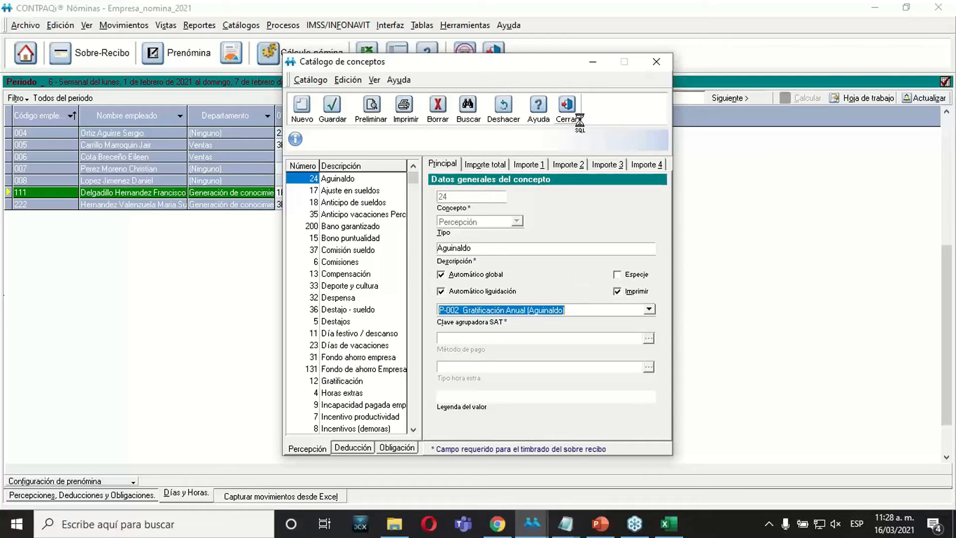
left_click(567, 110)
left_click(451, 312)
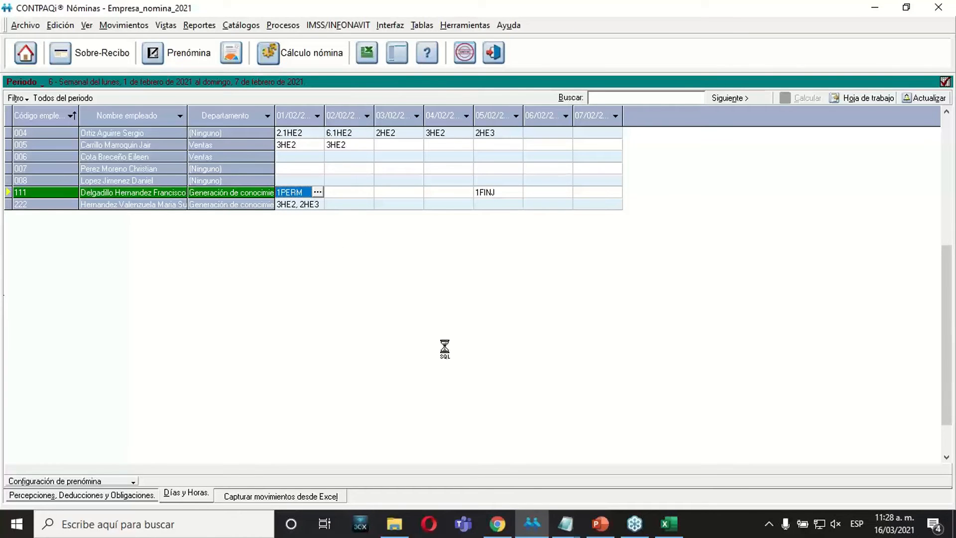
Glance at the Semanal_2021_MTY workbook in Excel, and switch to the course presentation in PowerPoint
left_click(678, 533)
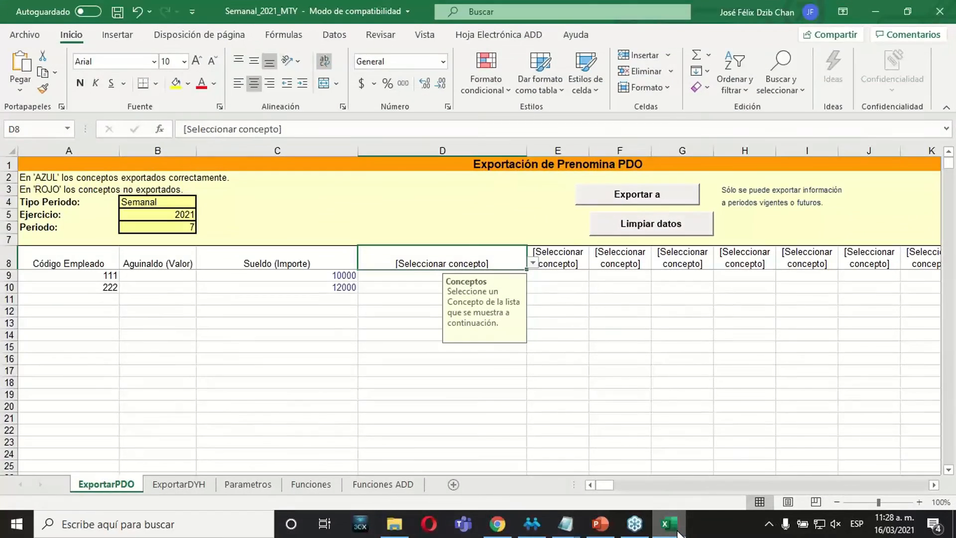
left_click(670, 524)
left_click(599, 523)
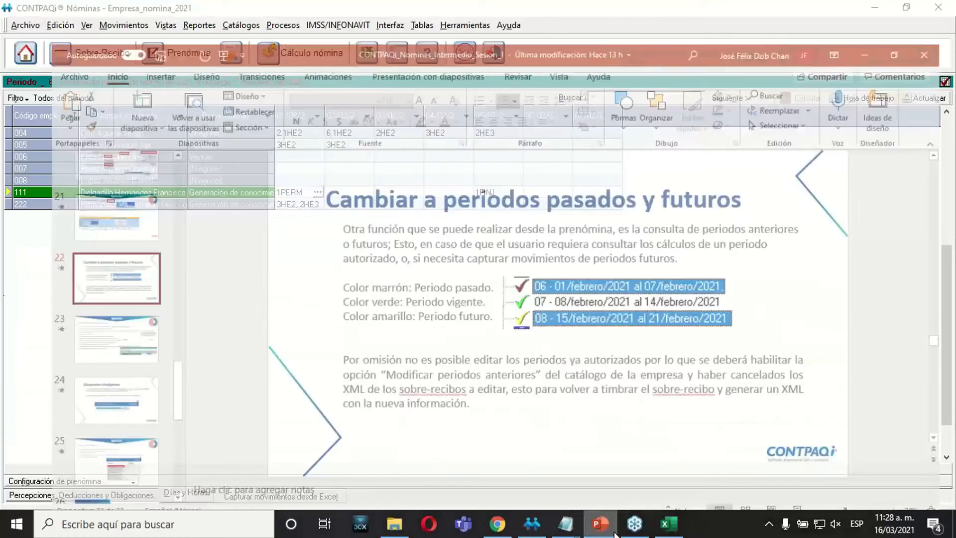
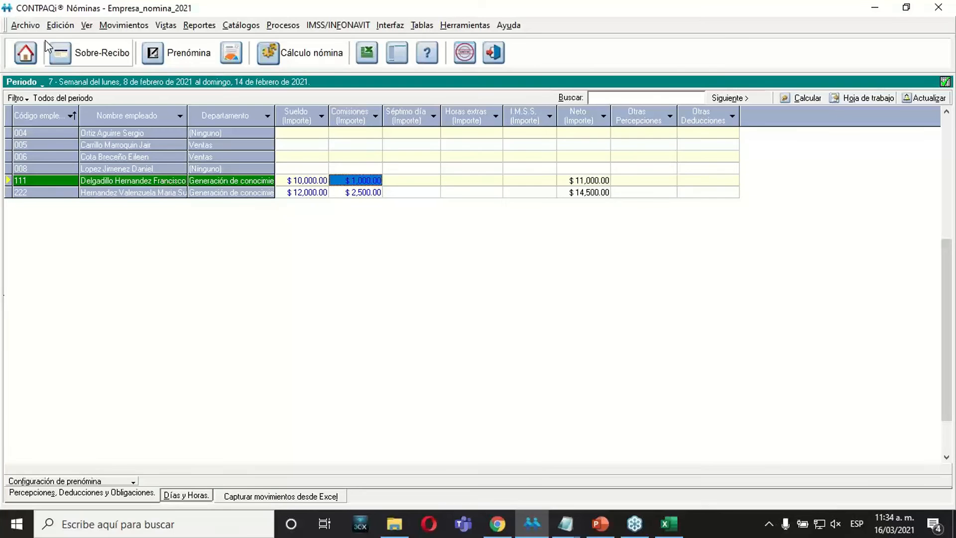
Open the Visor de Documentos Digitales from CONTPAQi Nóminas, and bring up the validation criteria for loading XML files
left_click(29, 28)
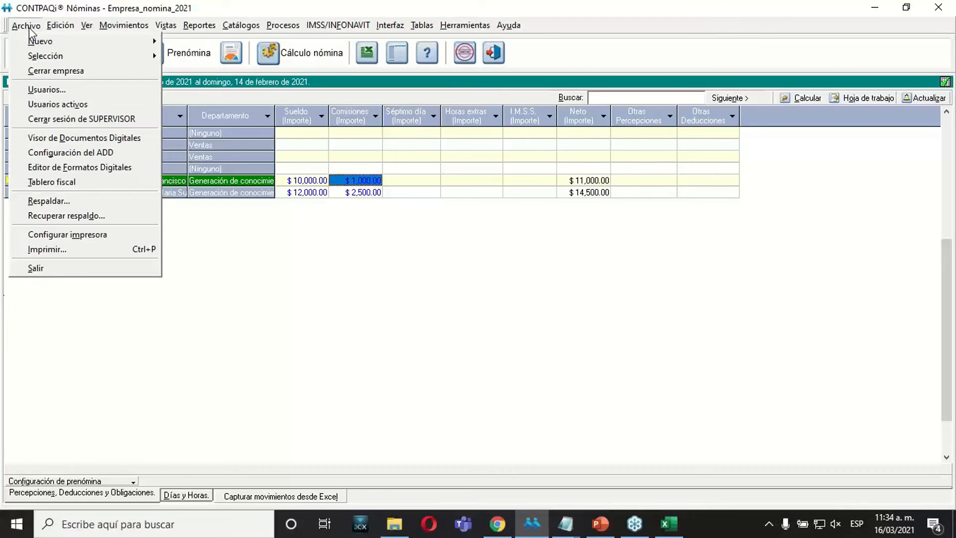
left_click(77, 140)
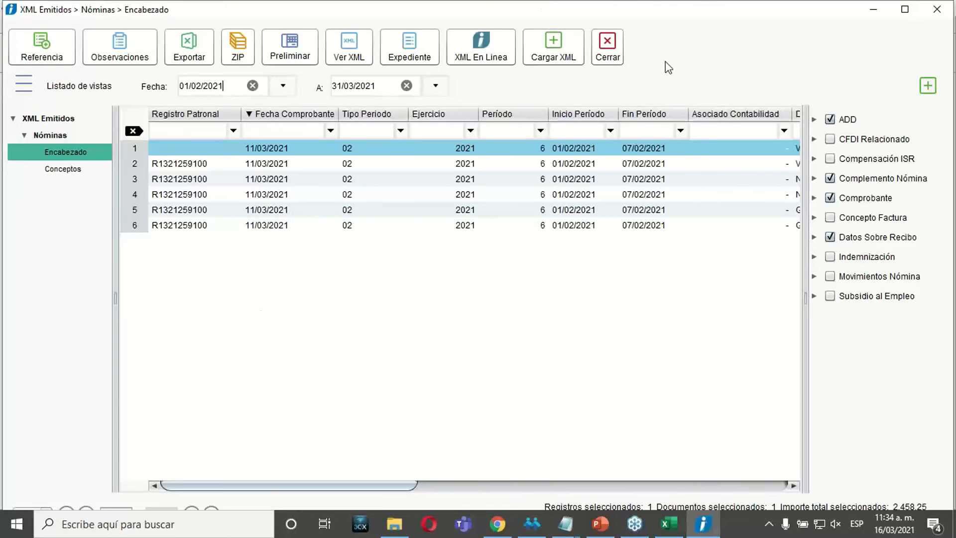
left_click(567, 52)
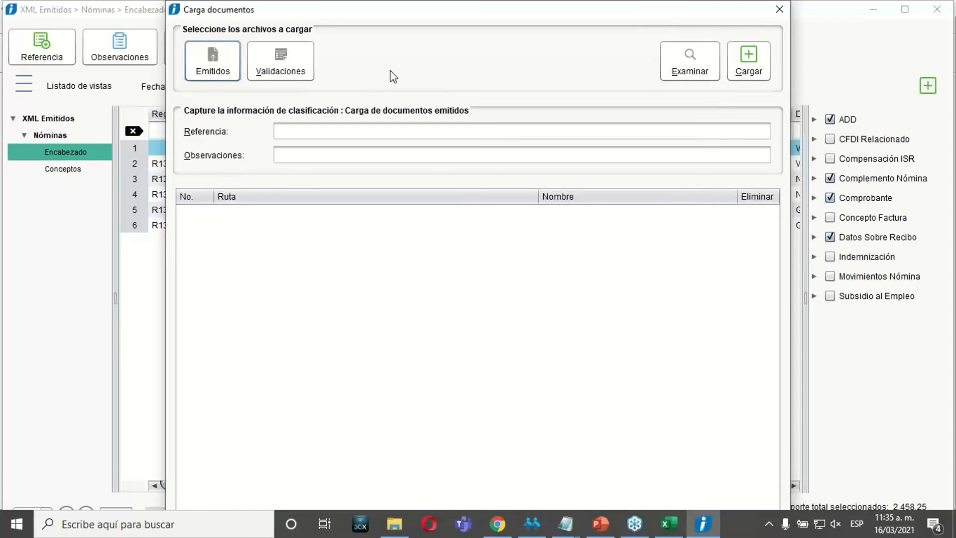
left_click(270, 77)
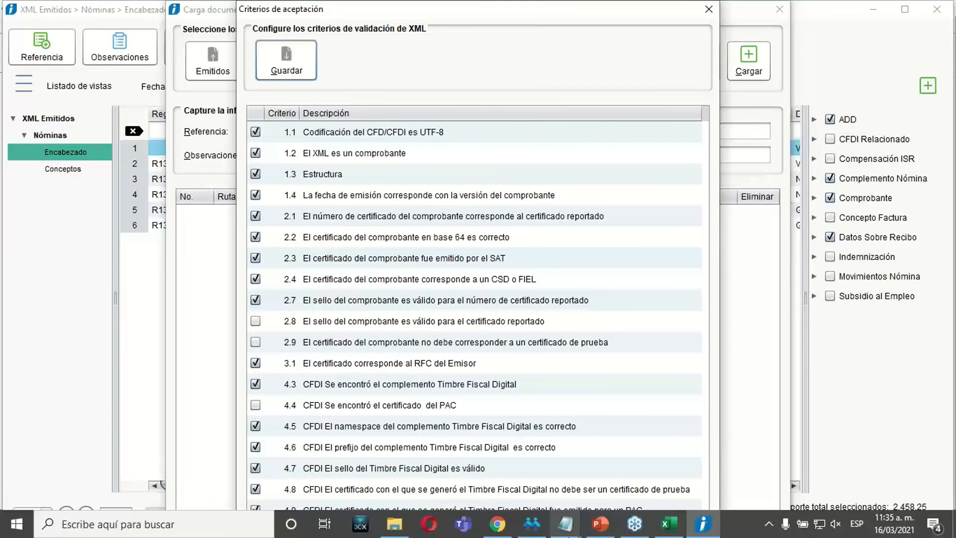
Check the PowerPoint exercise for the criteria to leave unmarked, and save the XML validation criteria with 2.8, 2.9 and 4.4 unmarked
left_click(600, 524)
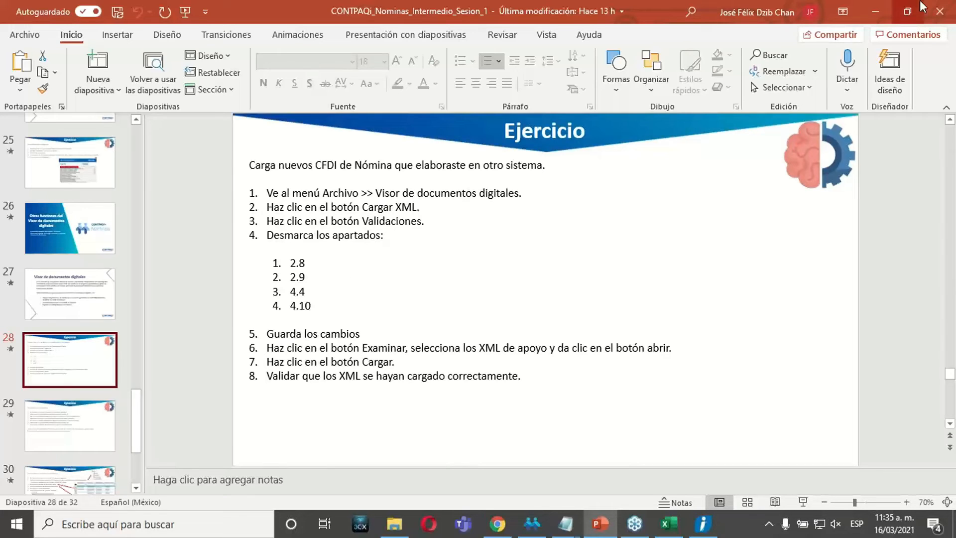
left_click(875, 11)
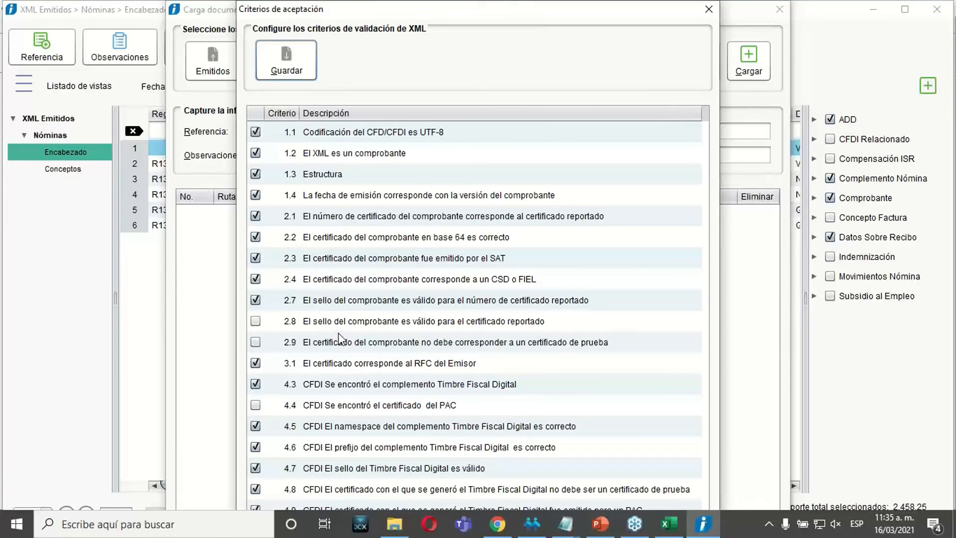
left_click(303, 77)
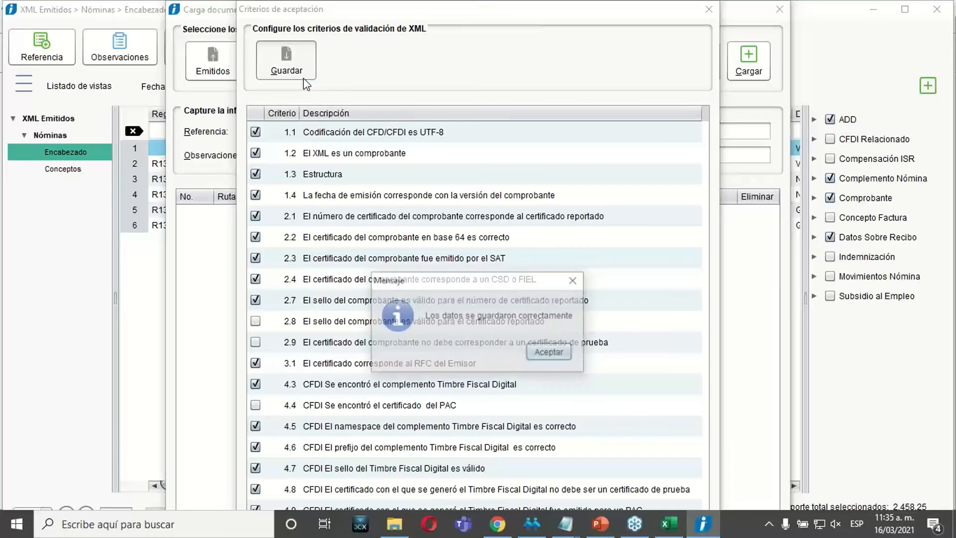
left_click(550, 352)
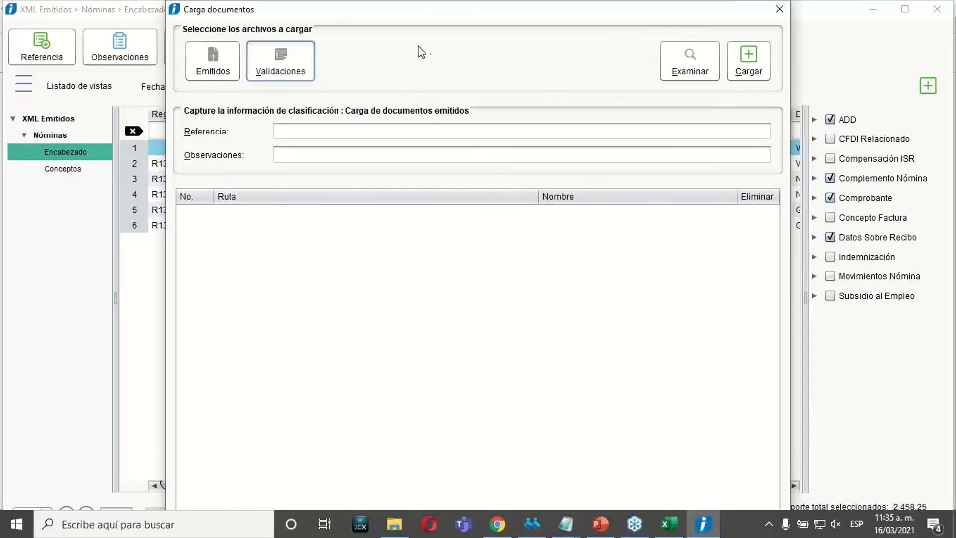
Select the files 5_1.xml through 5_6.xml from the XML folder and load them as issued documents
left_click(683, 73)
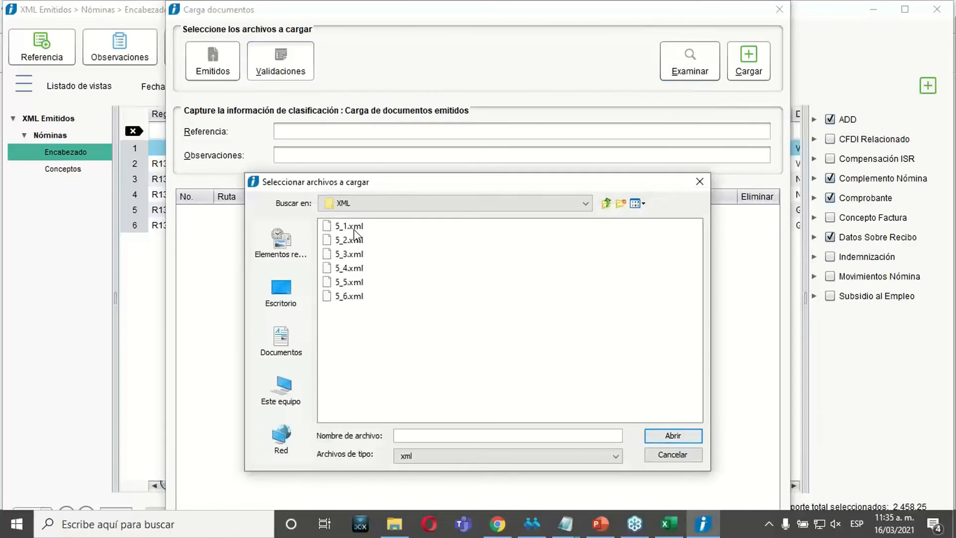
left_click(437, 204)
left_click(417, 238)
left_click(354, 229)
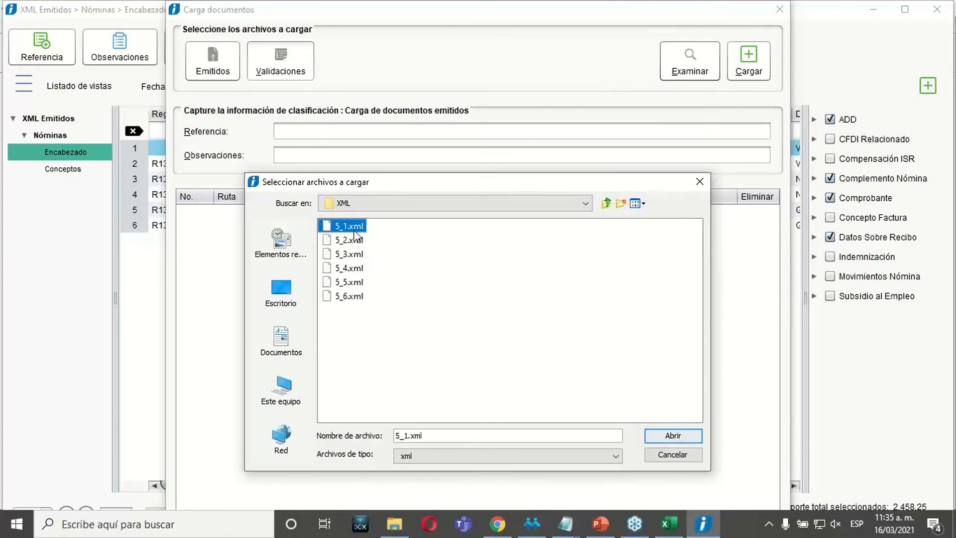
key("shift+Down")
key("shift+Down")
key("shift+Down")
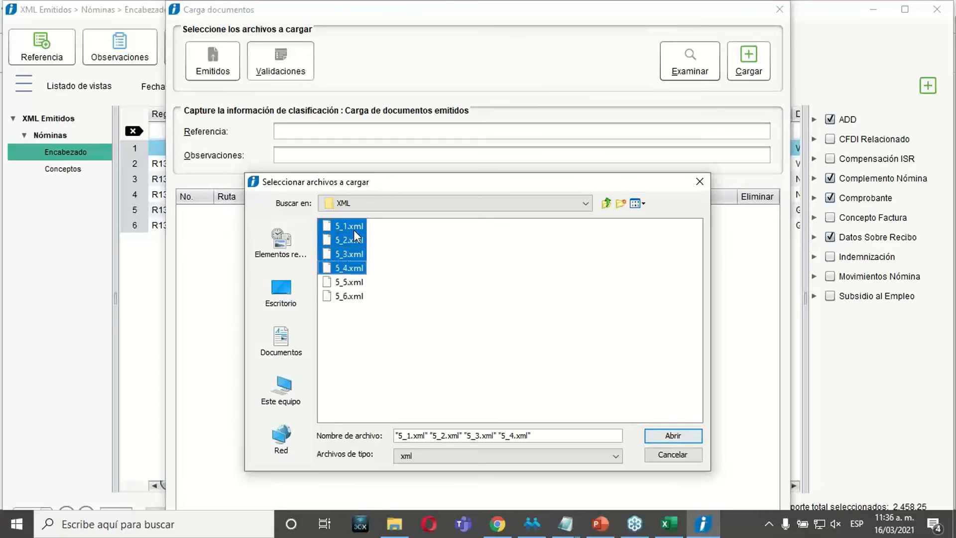
key("shift+Down")
key("shift+Down")
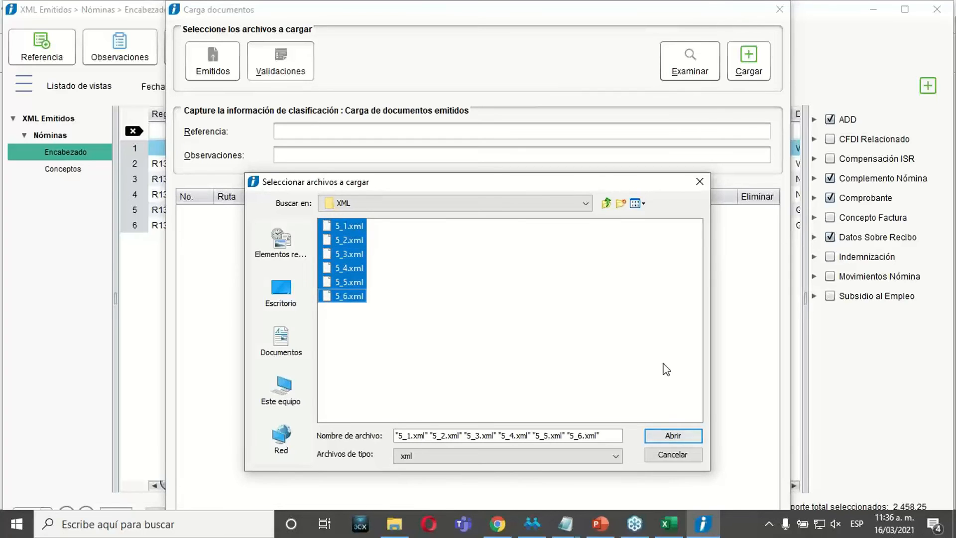
left_click(667, 438)
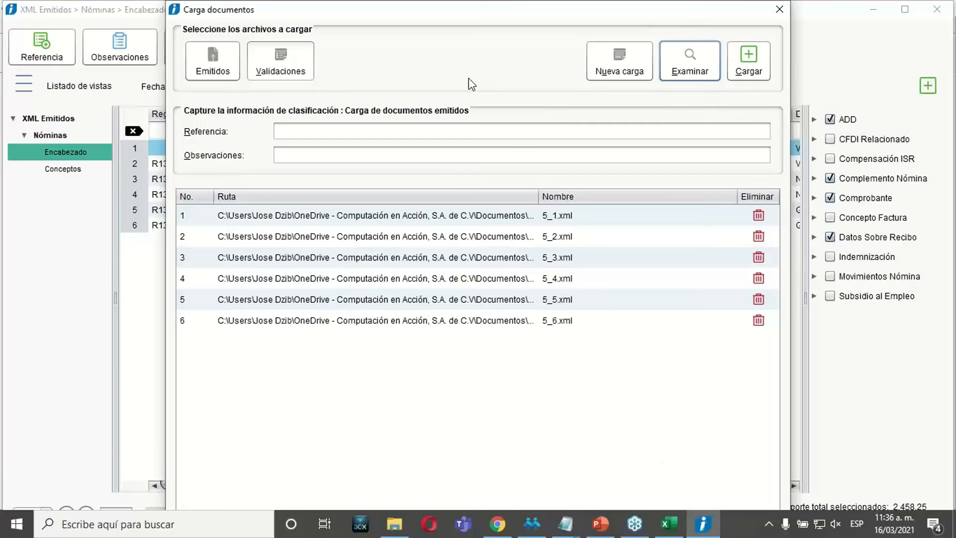
left_click(748, 75)
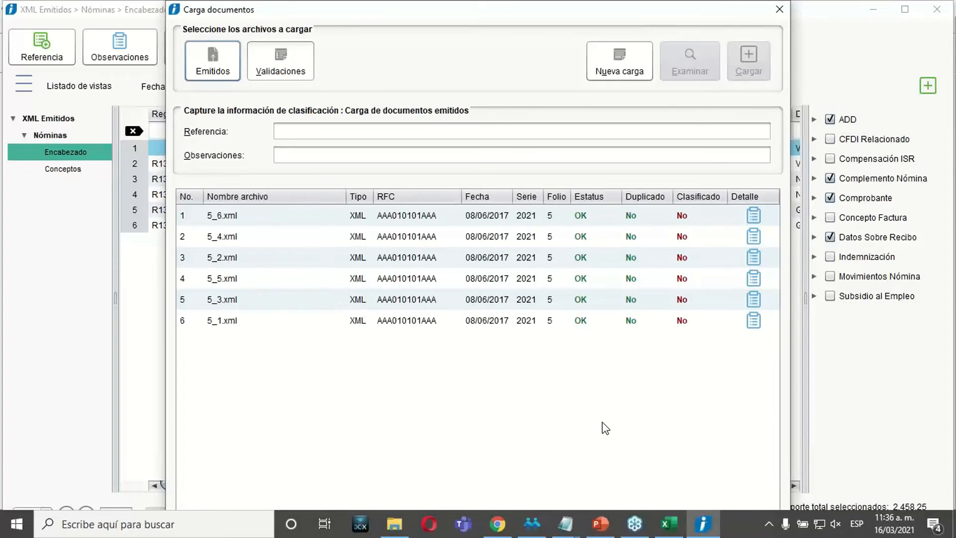
Check the Estatus of each loaded XML file in the load results
left_click(581, 223)
left_click(581, 243)
left_click(579, 272)
left_click(578, 304)
left_click(579, 323)
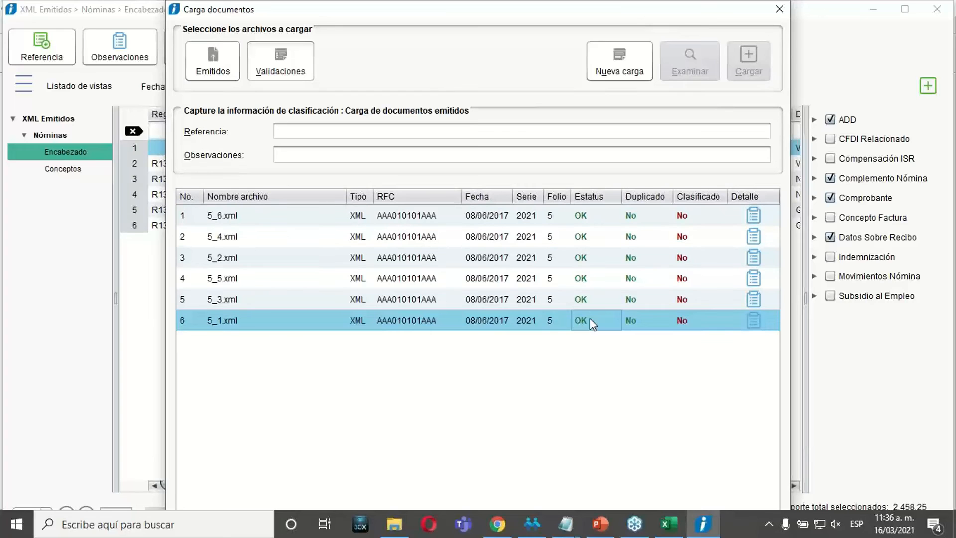
Review the validation detail of 5_6.xml, including criteria 2.8, 2.9, 4.4 and 4.1, and close the result
left_click(751, 217)
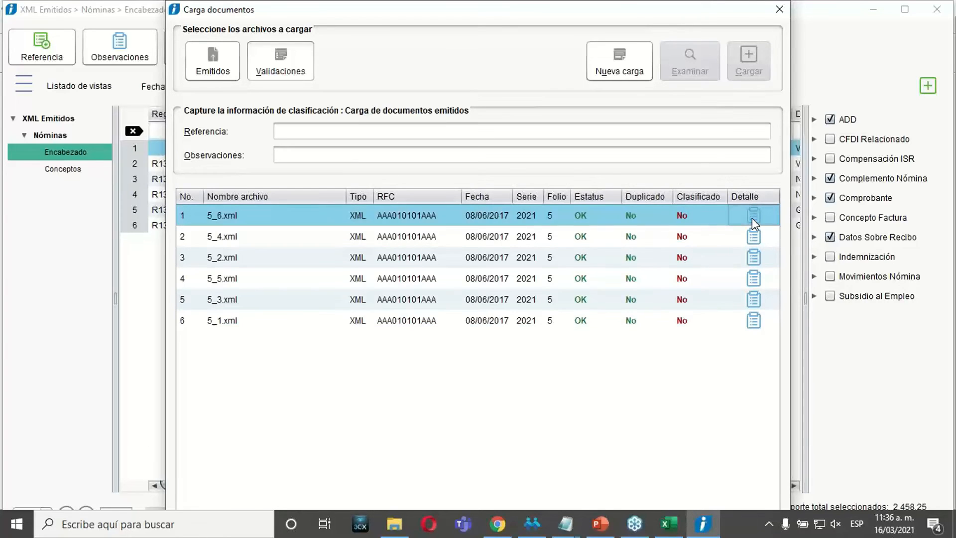
left_click(752, 217)
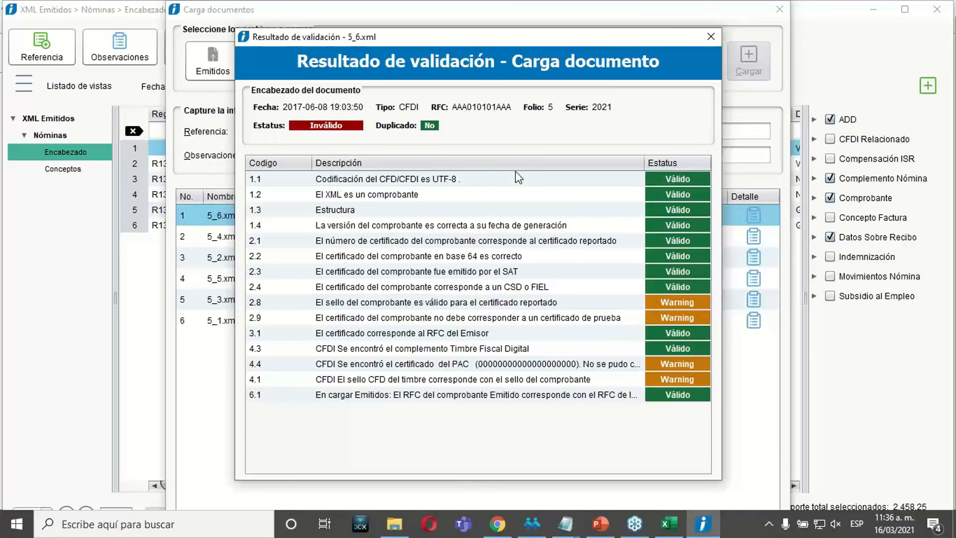
left_click(653, 181)
left_click(653, 194)
left_click(653, 210)
left_click(655, 272)
left_click(602, 301)
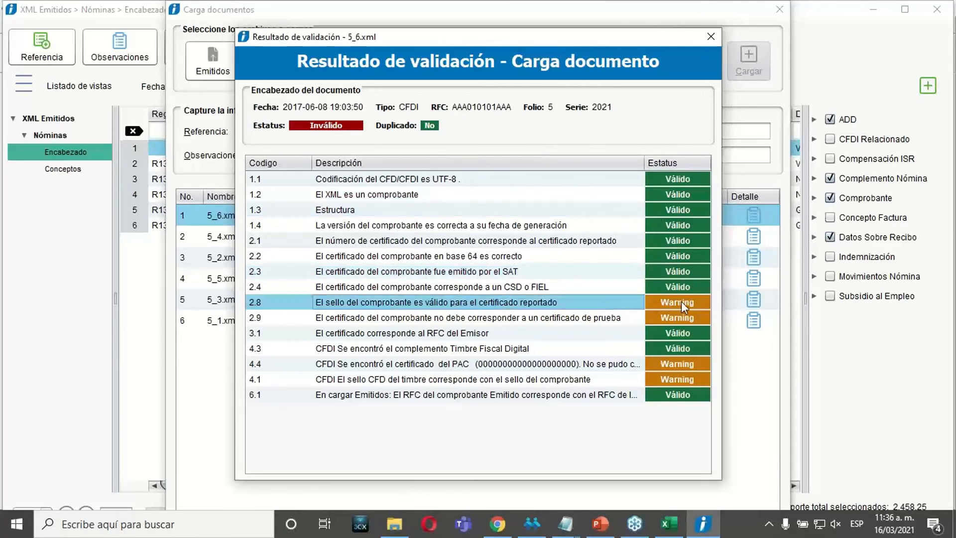
left_click(668, 316)
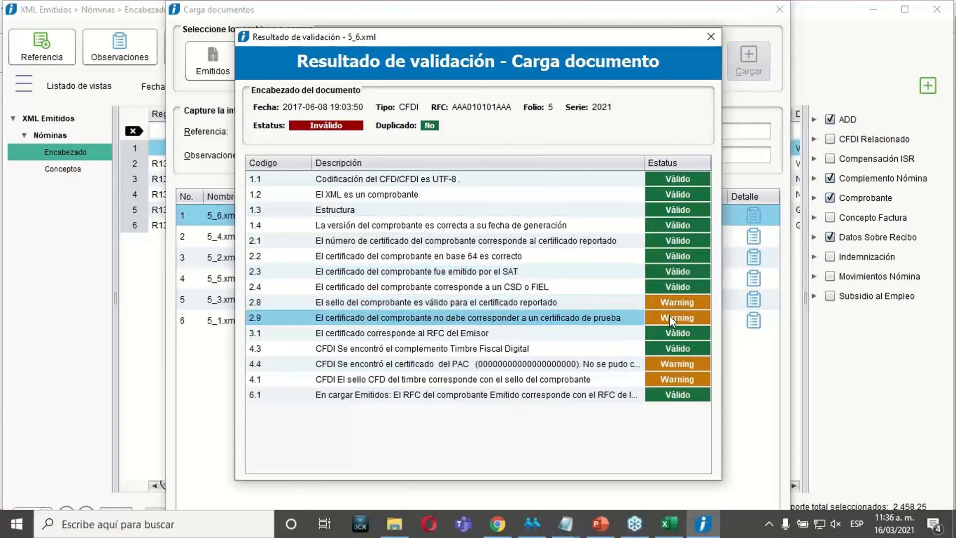
left_click(572, 302)
left_click(674, 364)
left_click(667, 377)
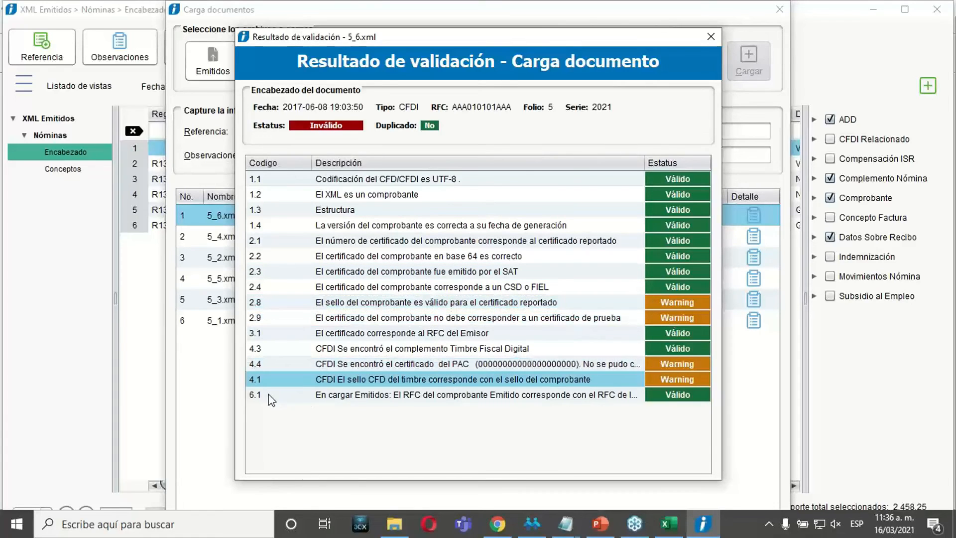
left_click(711, 35)
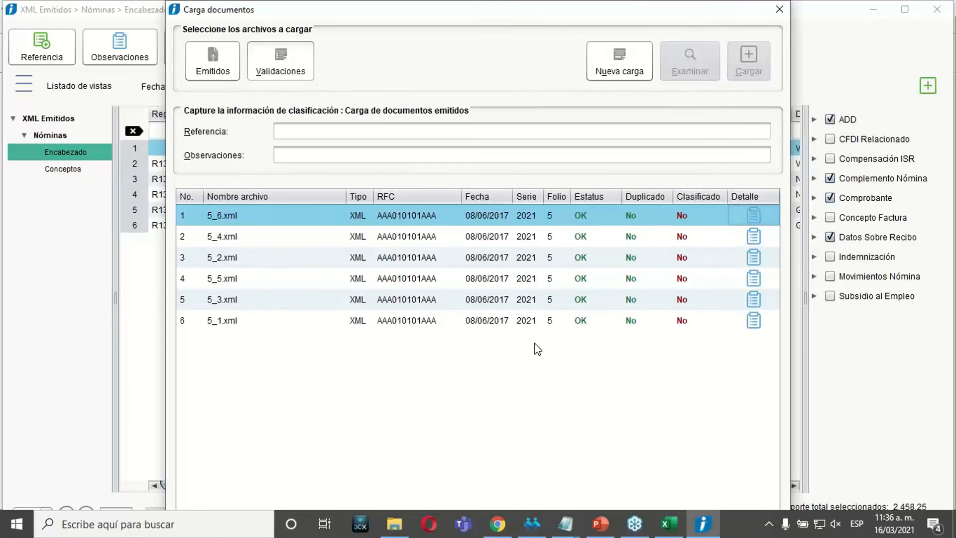
Close the document loading window and refresh the Encabezado view of the issued payroll XML files
left_click(779, 10)
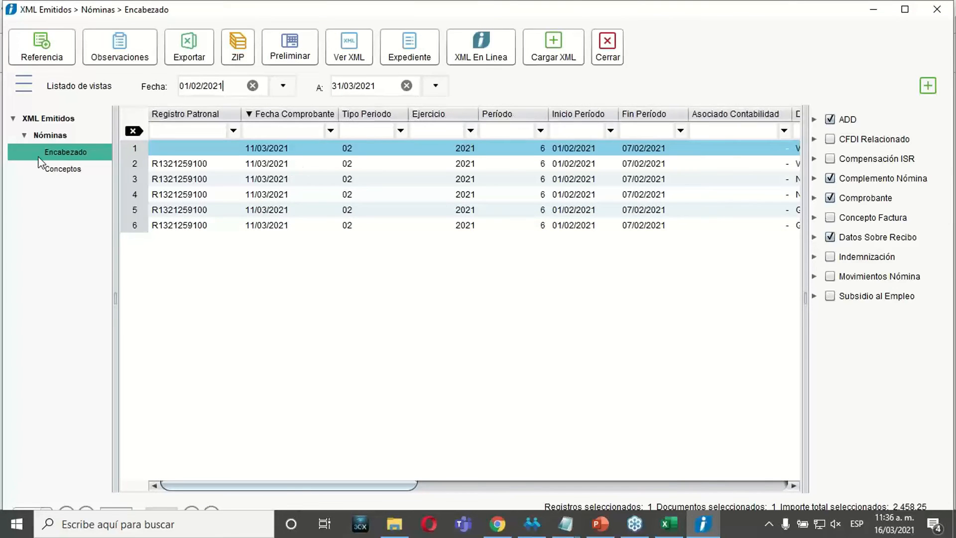
left_click(64, 158)
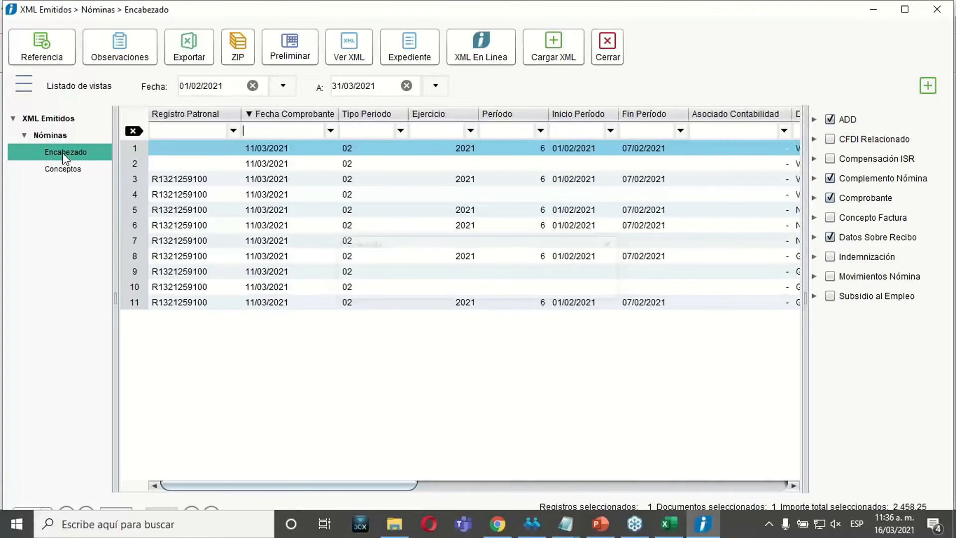
Go through the records in the Encabezado view down to the last one, checking their Ejercicio and Período data
left_click(483, 240)
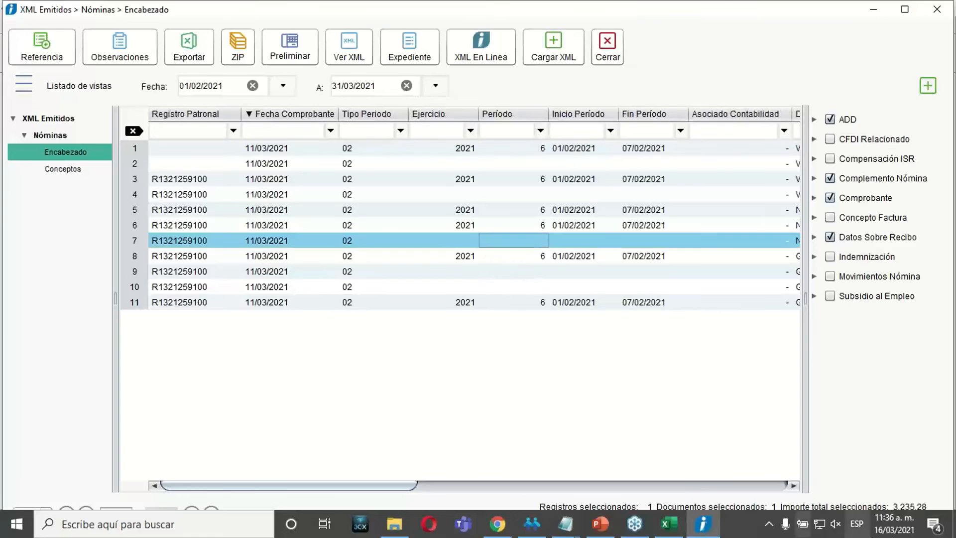
key("ctrl+Home")
key("Down")
key("Down")
key("Down")
key("Down")
key("Down")
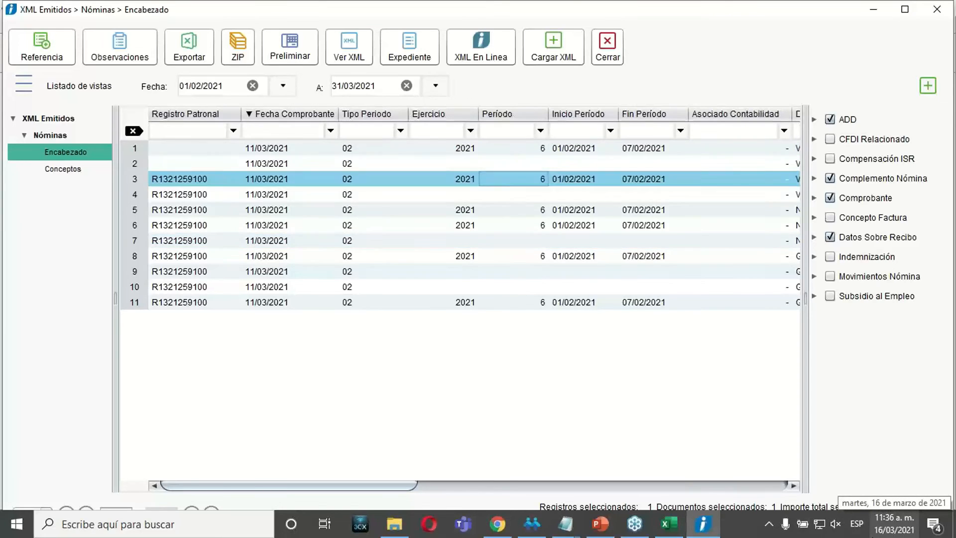
key("Down")
key("Down")
key("Down")
key("Down")
key("Down")
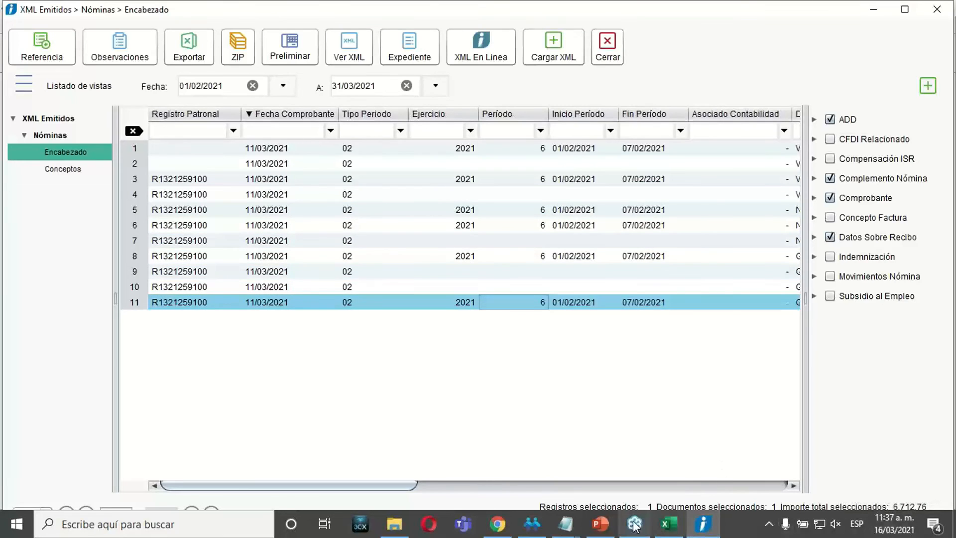
Switch to PowerPoint and display slide 29 with the exercise on classifying the payroll CFDI
left_click(601, 523)
left_click(49, 404)
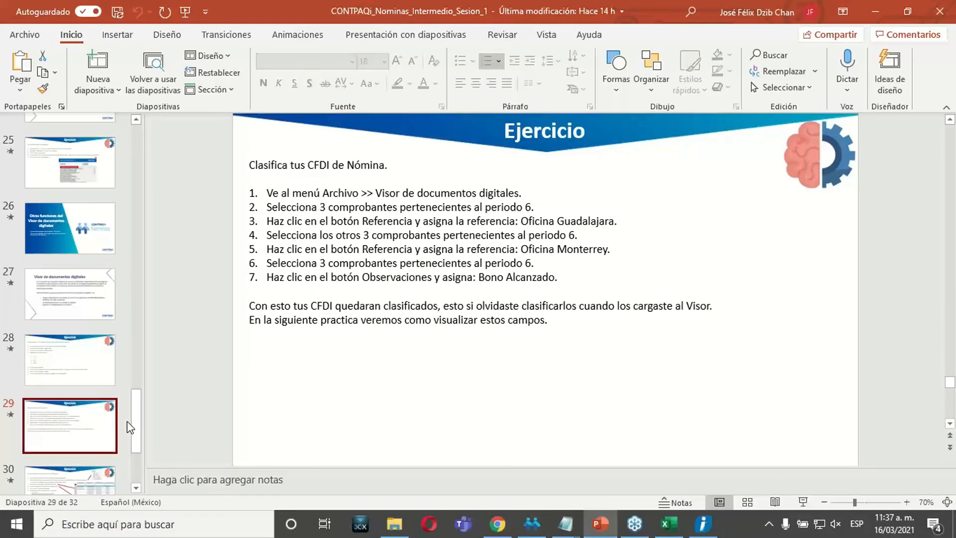
Switch back to the Visor de Documentos Digitales and check the Ejercicio and Período data of the records down to the last one
left_click_drag(132, 431, 132, 454)
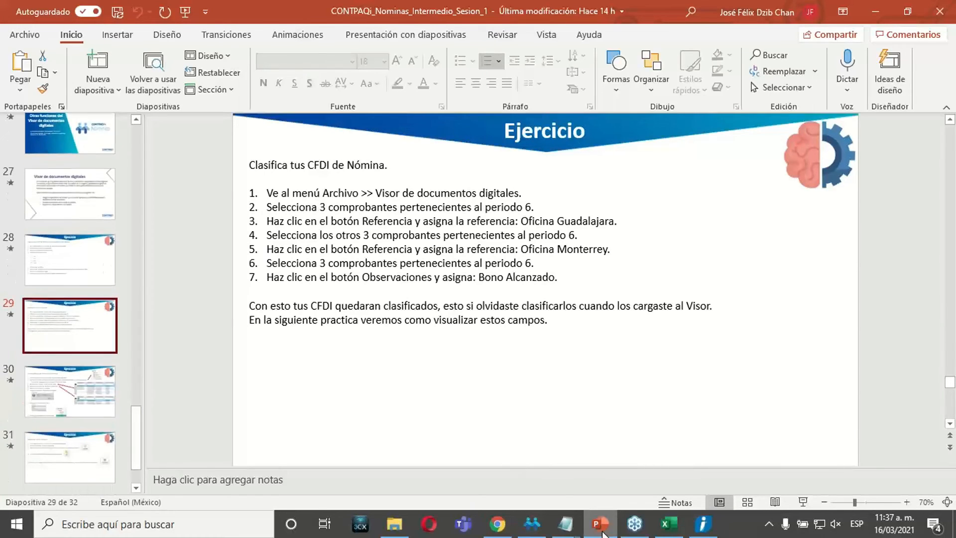
key("alt+Tab")
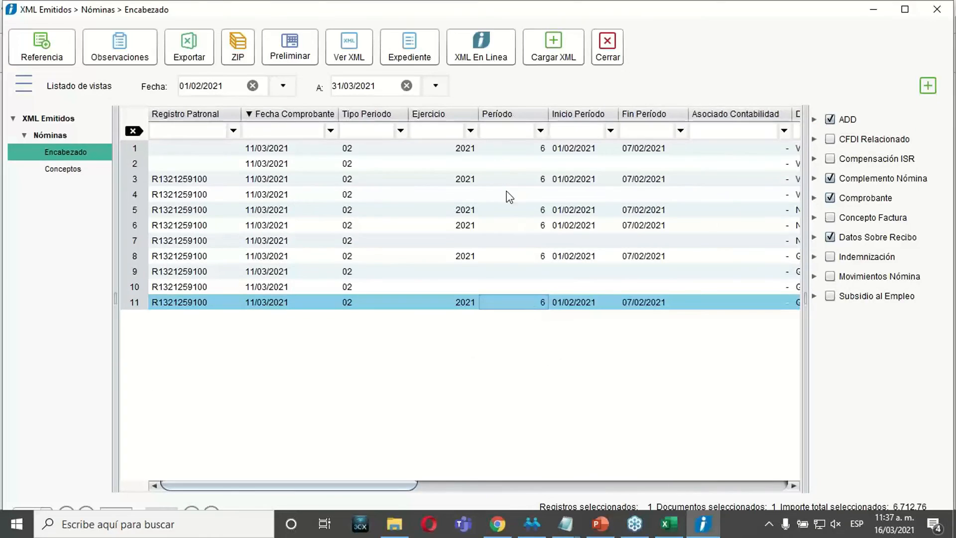
left_click(497, 147)
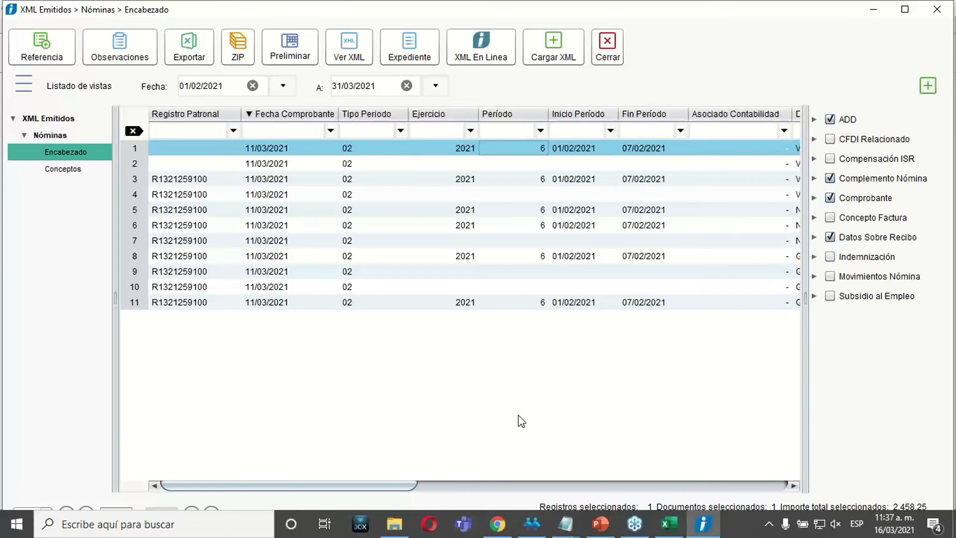
left_click(459, 176)
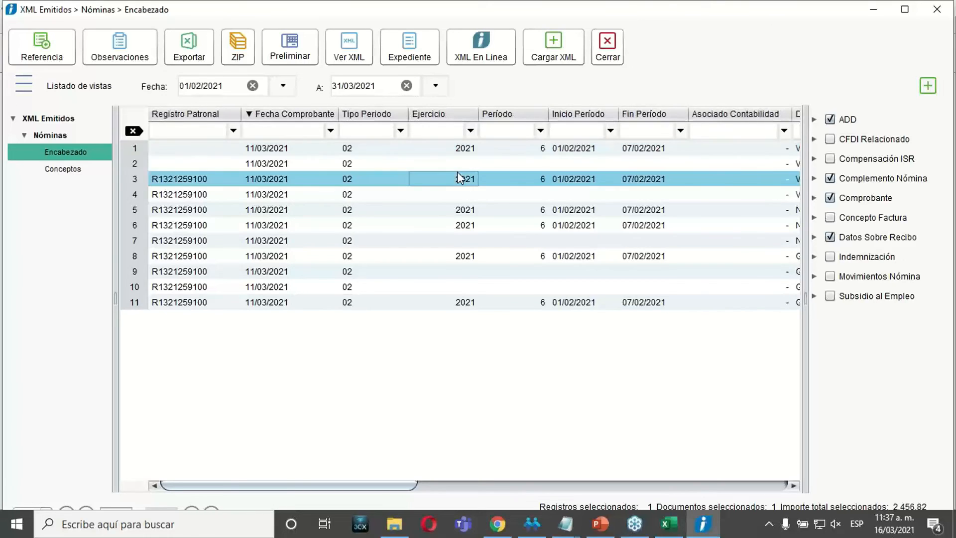
left_click(515, 149)
left_click(521, 169)
left_click(522, 204)
left_click(522, 221)
left_click(526, 272)
left_click(530, 303)
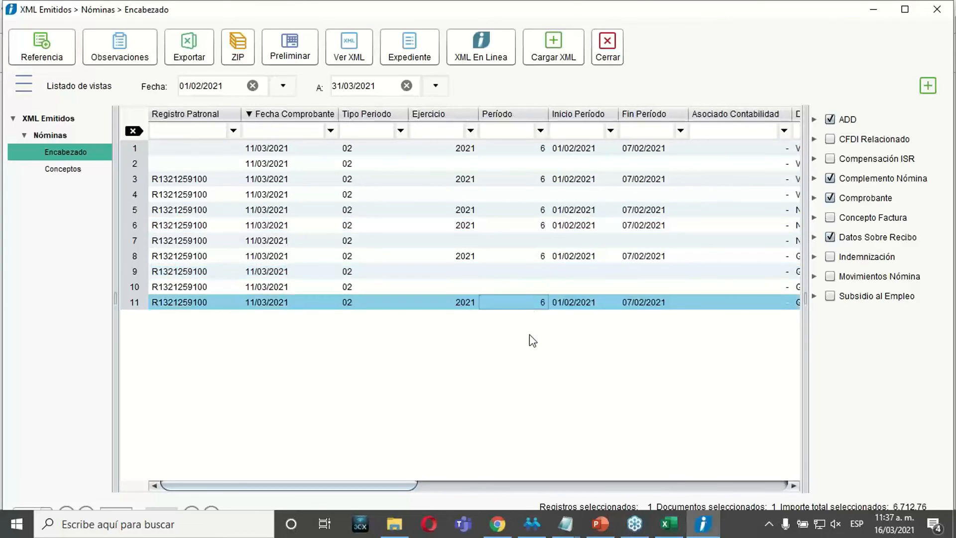
Select the non-adjacent period 6 records in rows 1, 3, 6, 8 and 11 together, leaving row 5 out
left_click(508, 147, "ctrl")
left_click(500, 180, "ctrl")
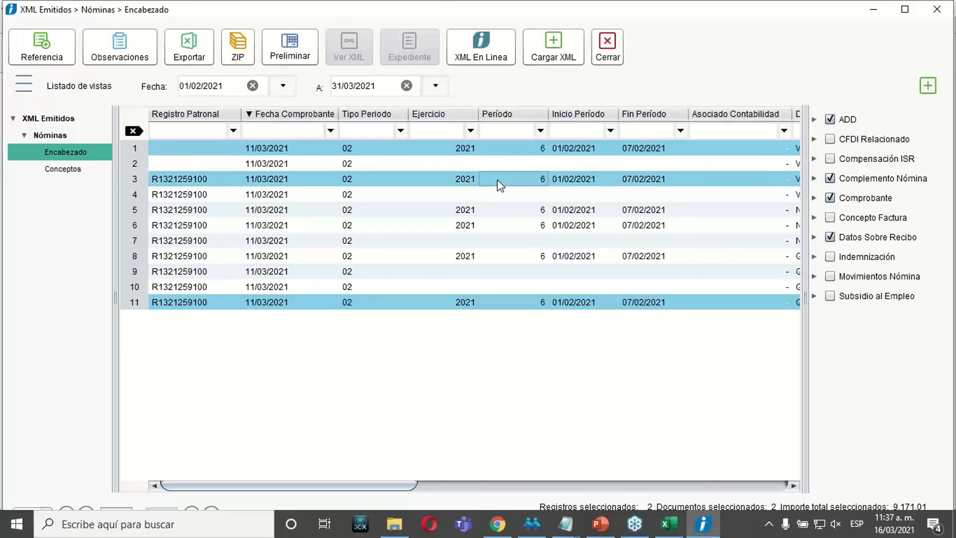
left_click(497, 207, "ctrl")
left_click(490, 258, "ctrl")
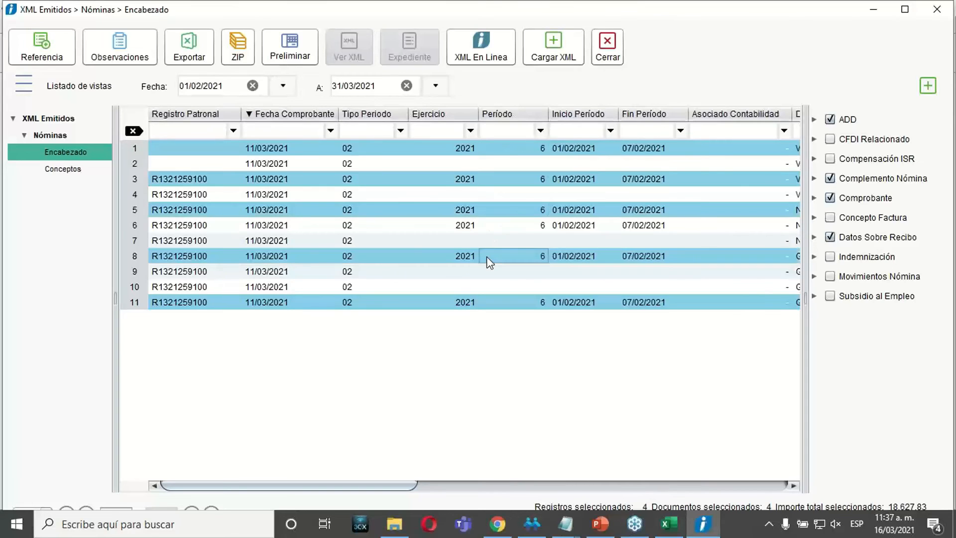
left_click(510, 228, "ctrl")
left_click(522, 211, "ctrl")
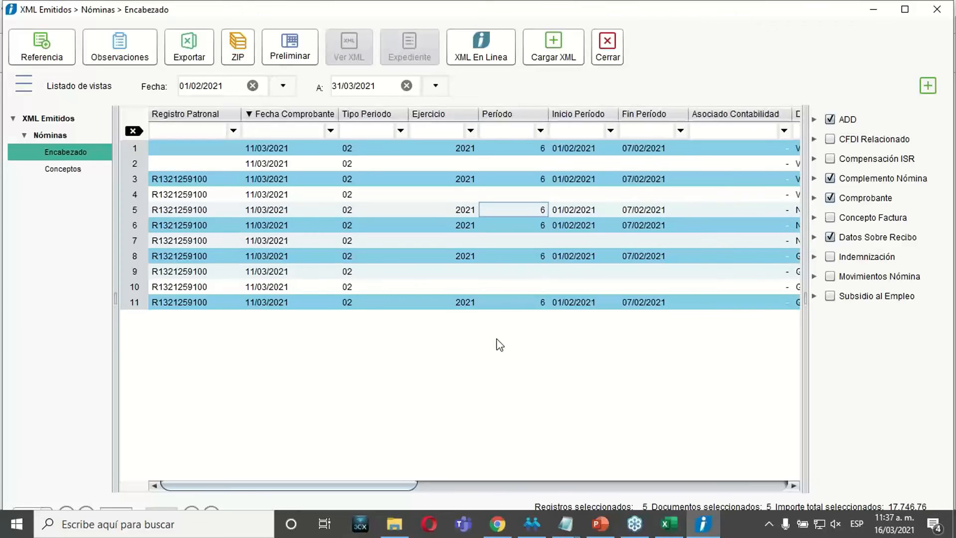
Start a new multiple selection with the period 6 records in rows 11, 8, 6 and 3
left_click(530, 302)
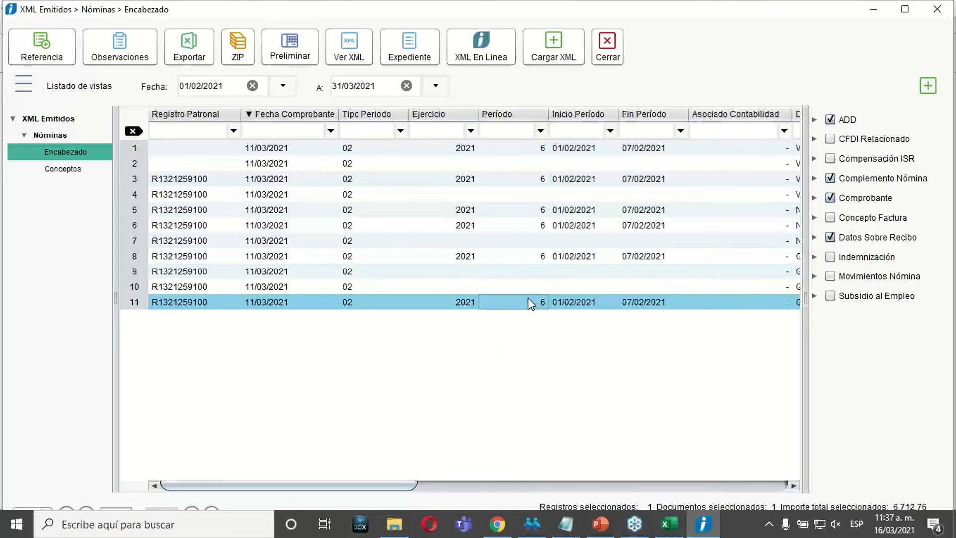
left_click(551, 256, "ctrl")
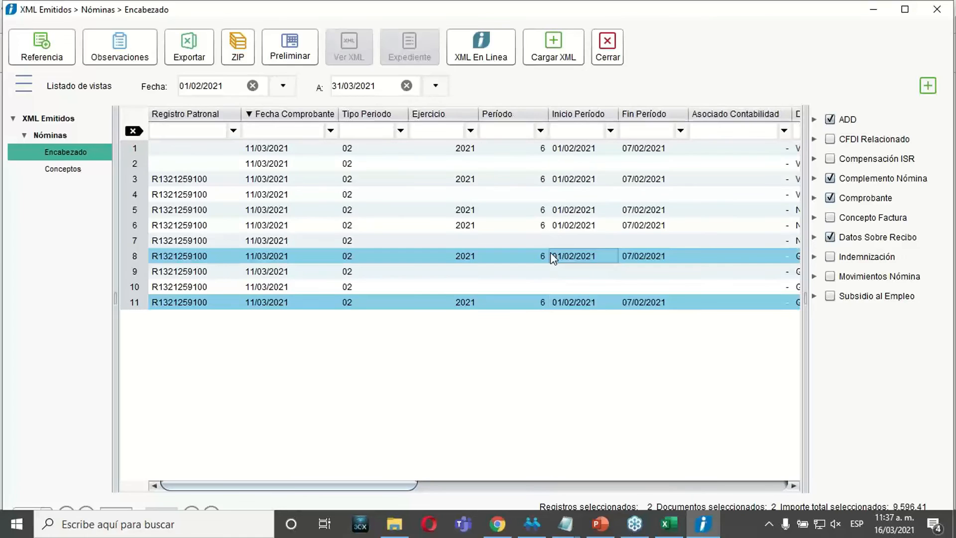
left_click(551, 224, "ctrl")
left_click(564, 183, "ctrl")
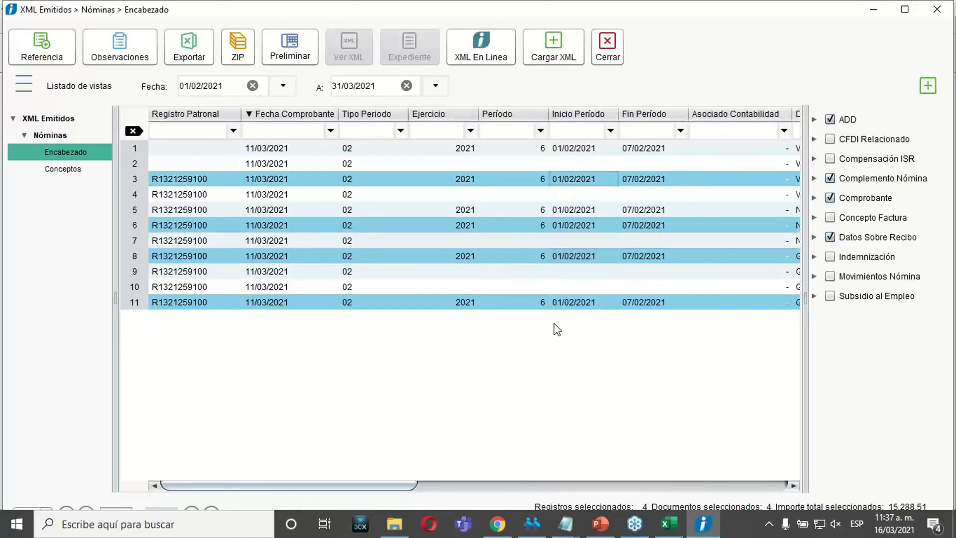
Extend a continuous selection from the first record to row 11, then reduce it back to the first record only
left_click(504, 148)
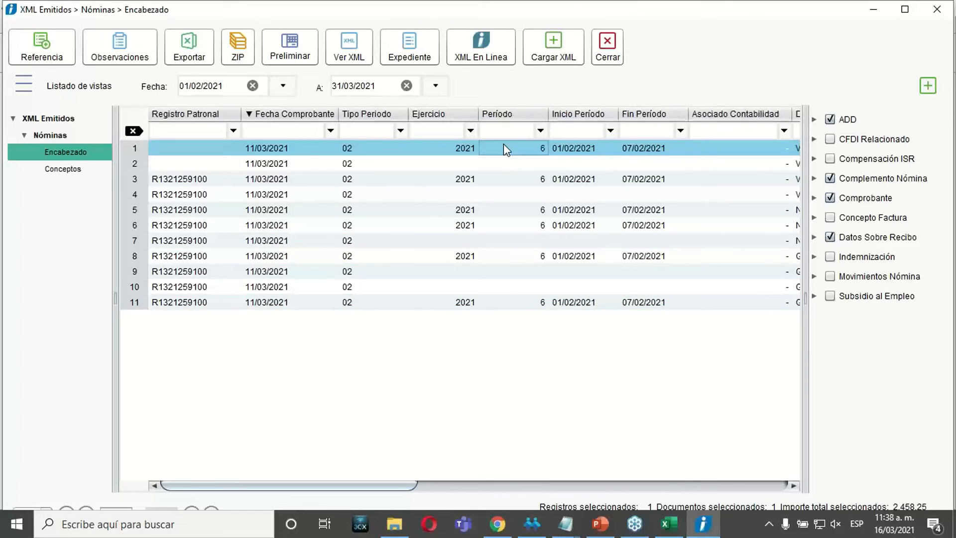
key("shift+Down")
key("shift+Down")
key("shift+Down")
key("shift+Down")
key("shift+Down")
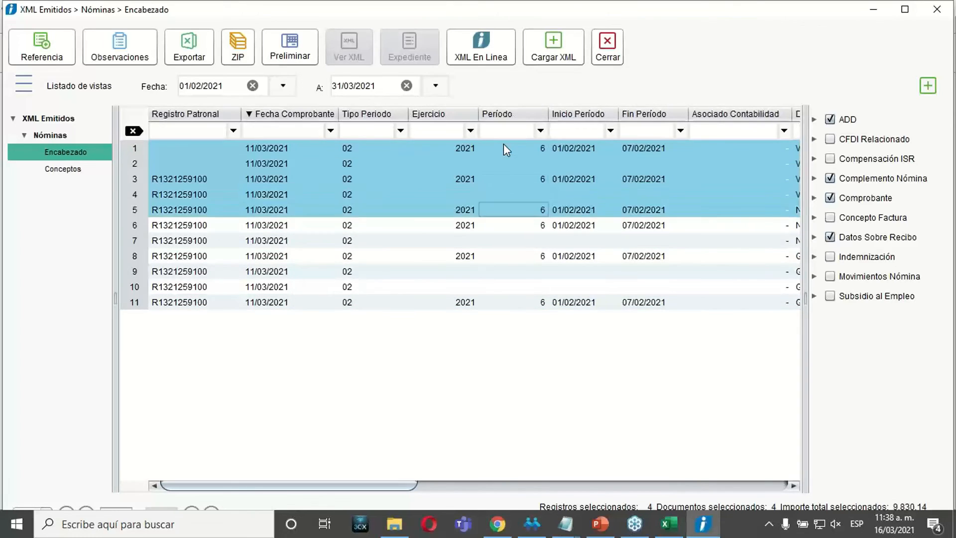
key("shift+Down")
key("shift+Down")
key("shift+Down")
key("shift+Down")
key("shift+Down")
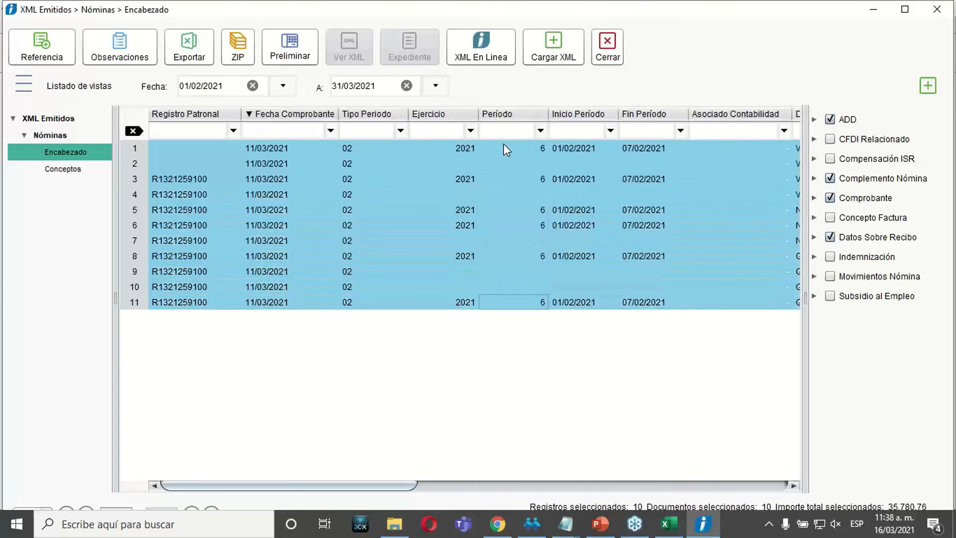
key("shift+Up")
key("shift+Up")
key("shift+Up")
key("shift+Up")
key("shift+Up")
key("shift+Up")
key("shift+Up")
key("shift+Up")
key("shift+Up")
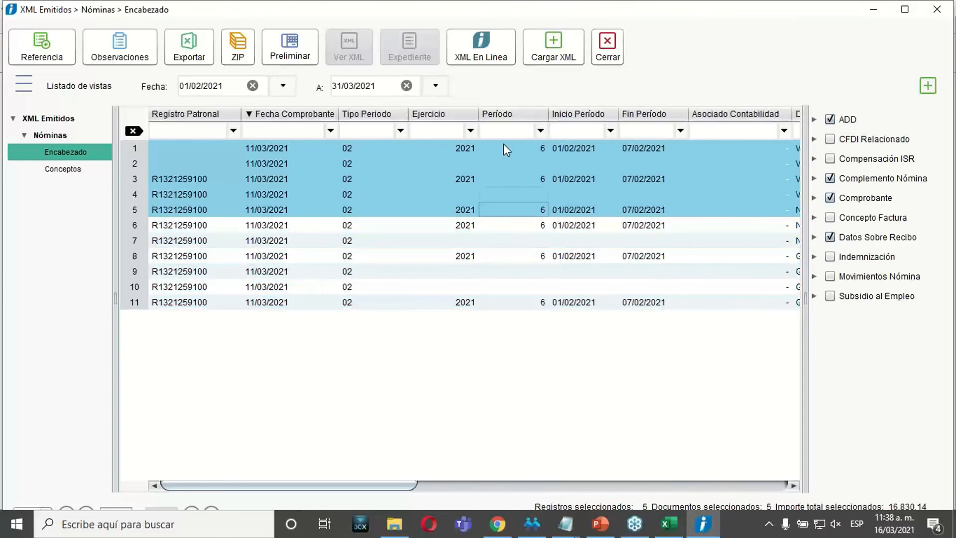
key("shift+Up")
key("Down")
key("Up")
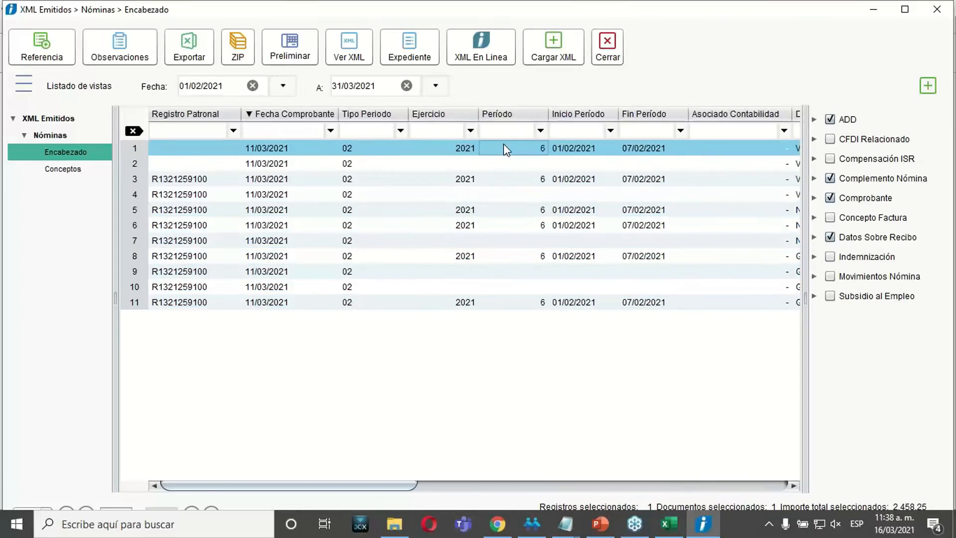
Assign the reference Suc GDL to the period 6 records in rows 1, 3 and 5 and save the change
left_click(495, 194)
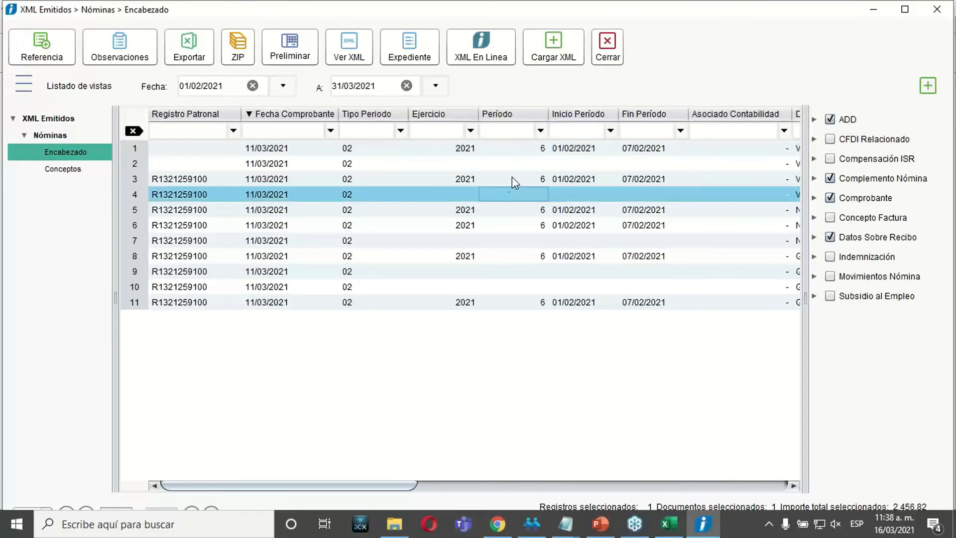
left_click(513, 180)
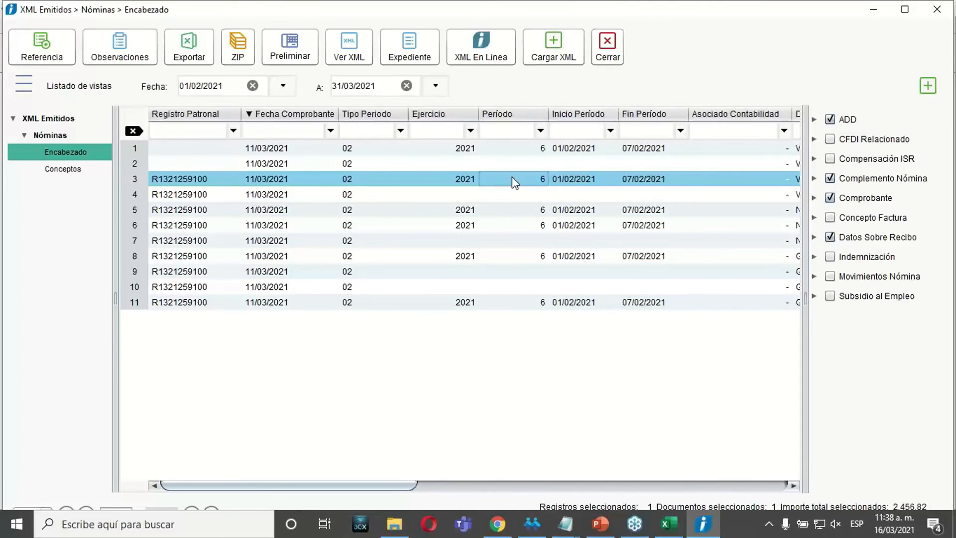
left_click(512, 151, "ctrl")
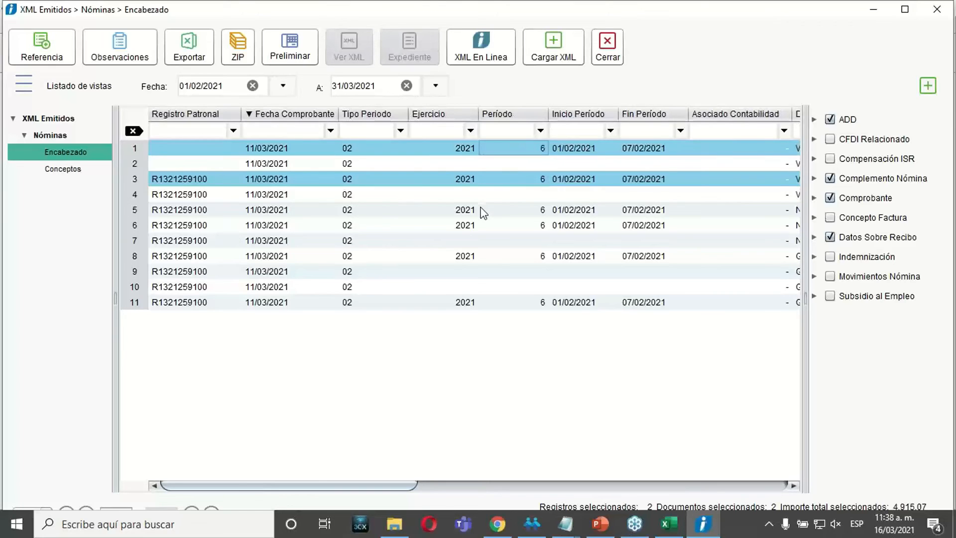
left_click(482, 211, "ctrl")
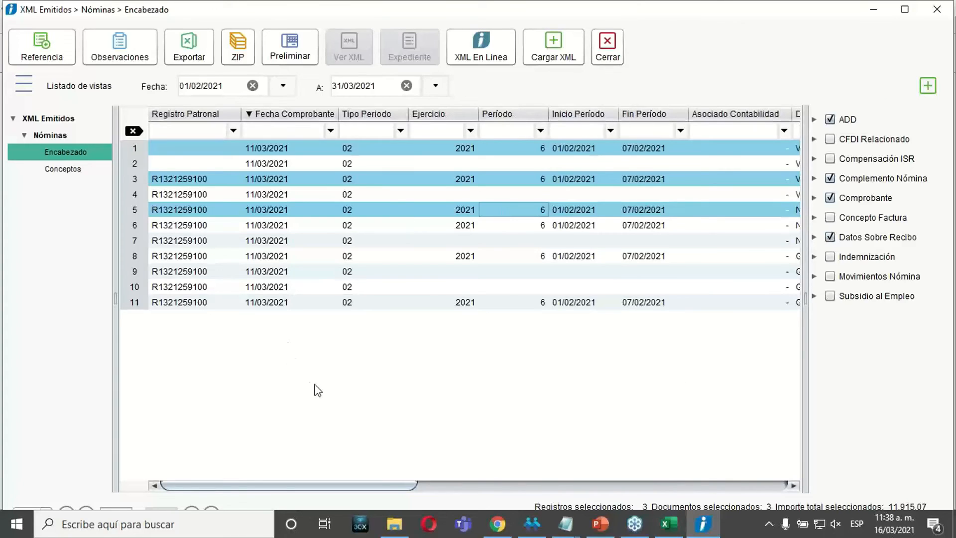
left_click(52, 63)
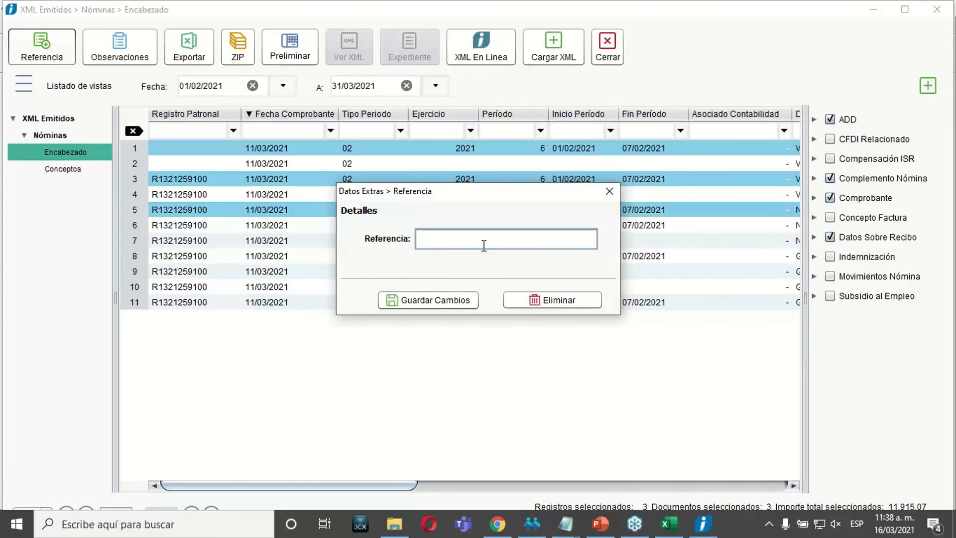
type("Suc GDL")
left_click(436, 300)
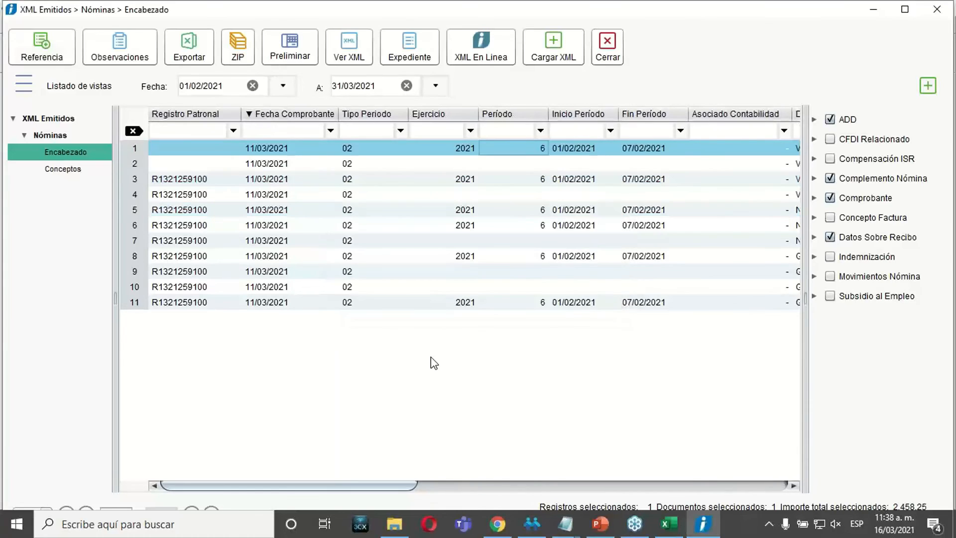
Add the Referencia field from the ADD group as a column in the Encabezado view
left_click_drag(373, 490, 780, 485)
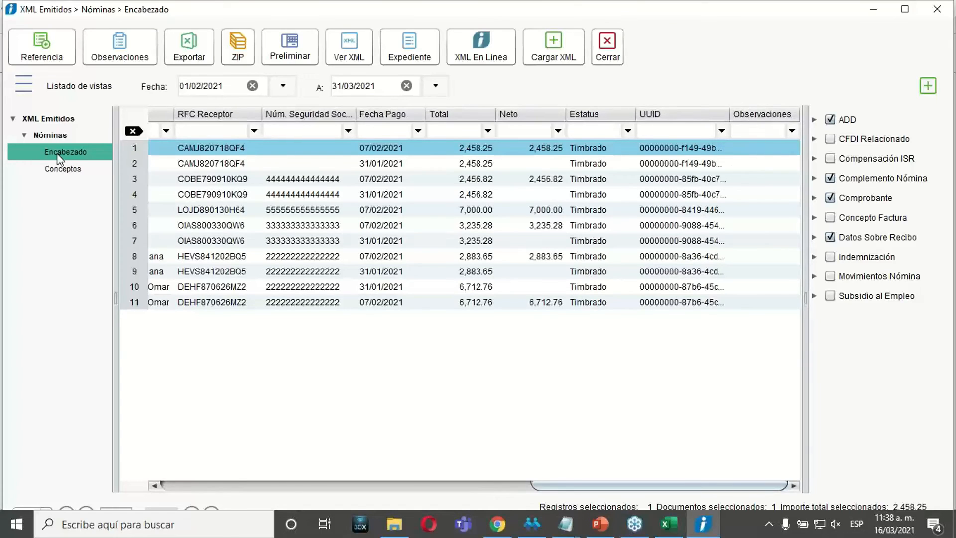
left_click_drag(586, 487, 164, 465)
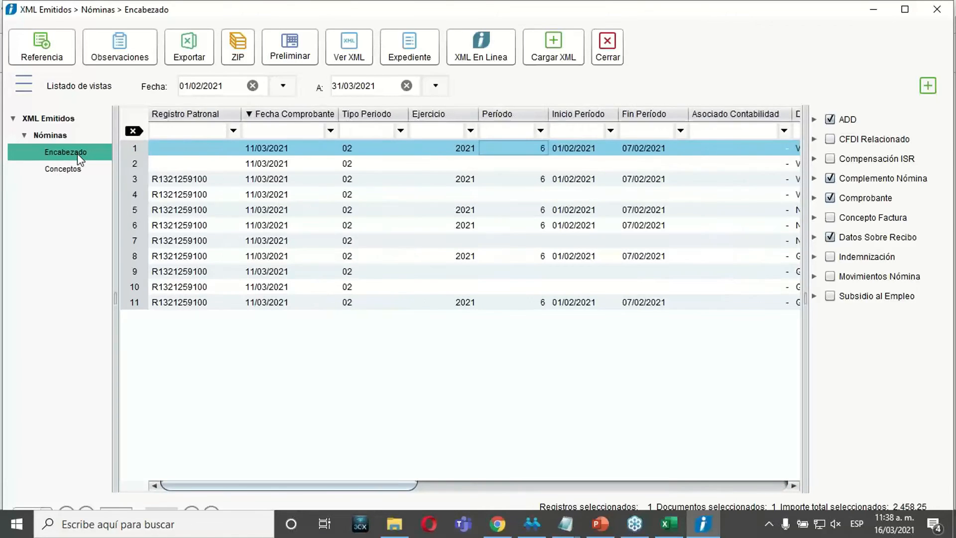
left_click_drag(393, 486, 814, 438)
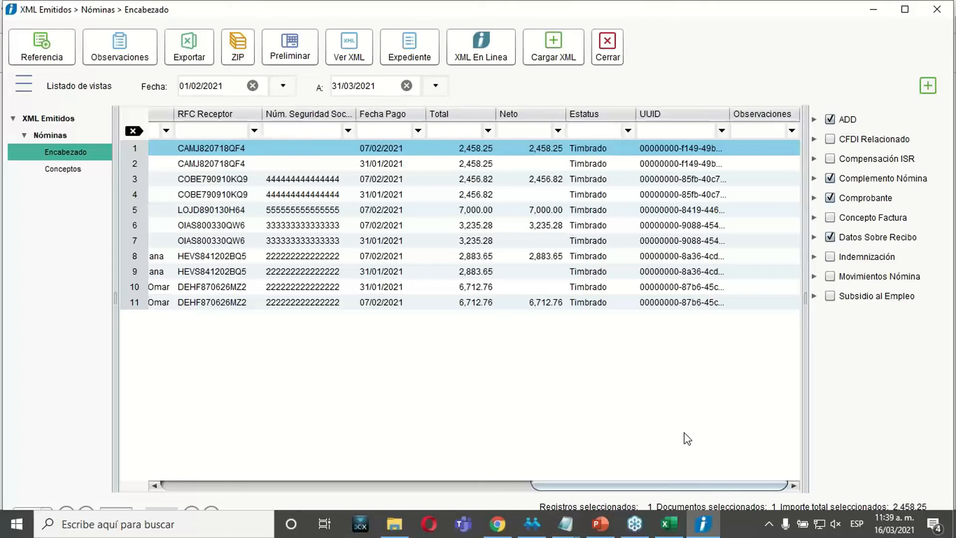
left_click(814, 119)
left_click(841, 158)
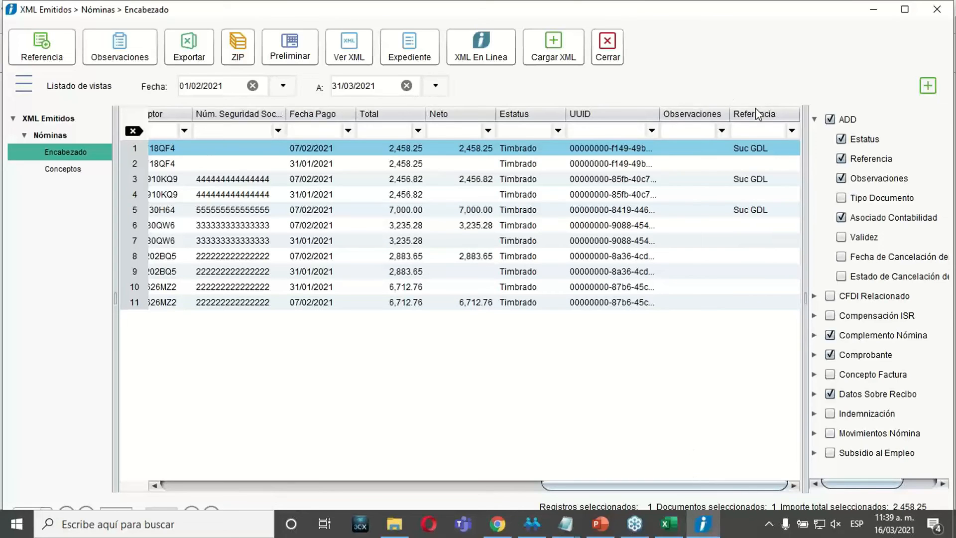
Move the Referencia column so it sits between Registro Patronal and Fecha Comprobante
left_click_drag(755, 111, 124, 189)
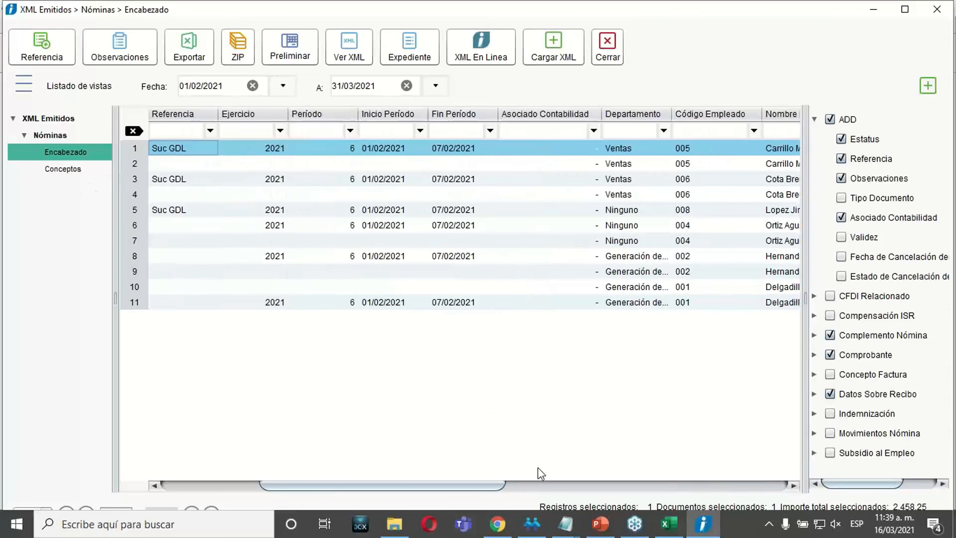
left_click_drag(459, 490, 338, 500)
left_click_drag(433, 120, 284, 122)
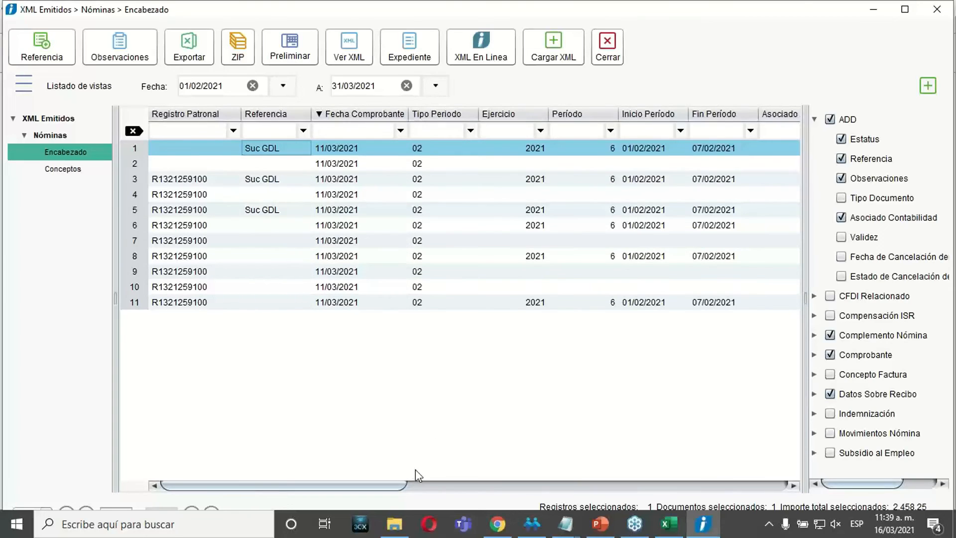
Assign the reference Suc MTY to the period 6 records in rows 6, 8 and 11 and save the change
left_click(596, 212)
left_click(597, 222)
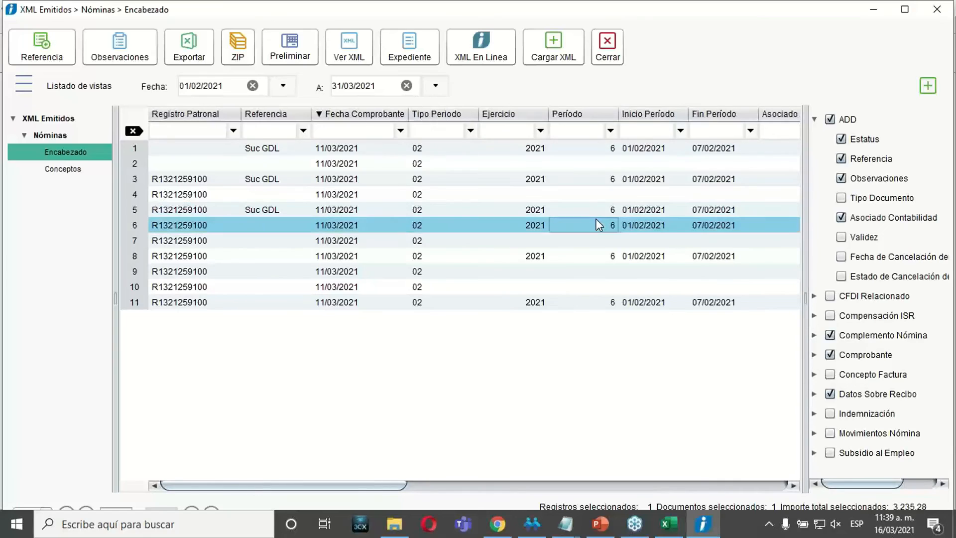
left_click(599, 255, "ctrl")
left_click(597, 302, "ctrl")
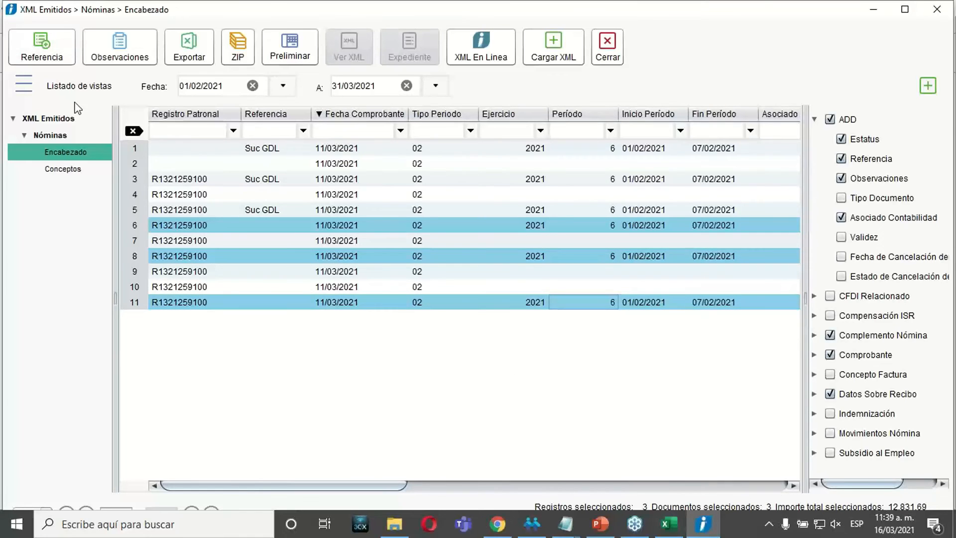
left_click(43, 54)
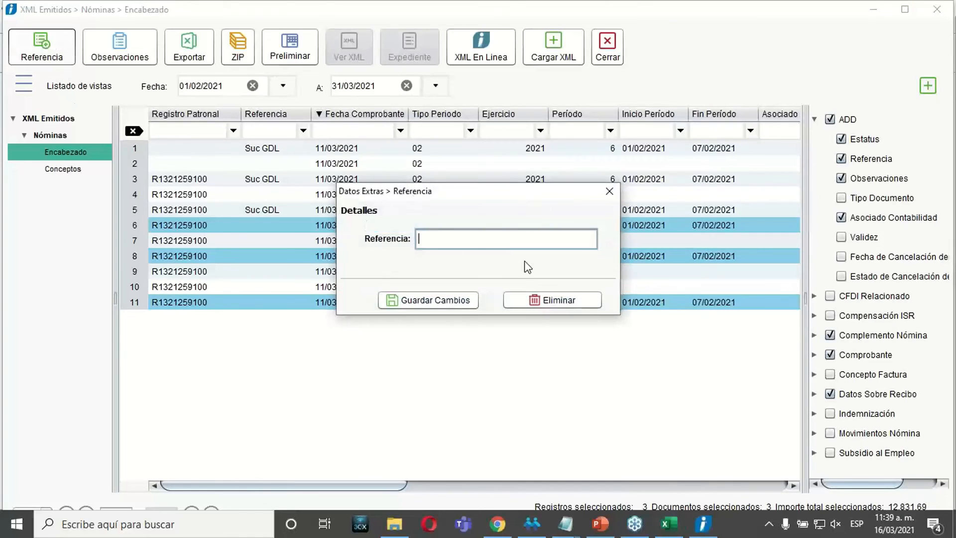
type("SUc")
key("BackSpace")
key("BackSpace")
type("uc")
key("BackSpace")
type("c MTY")
left_click(412, 300)
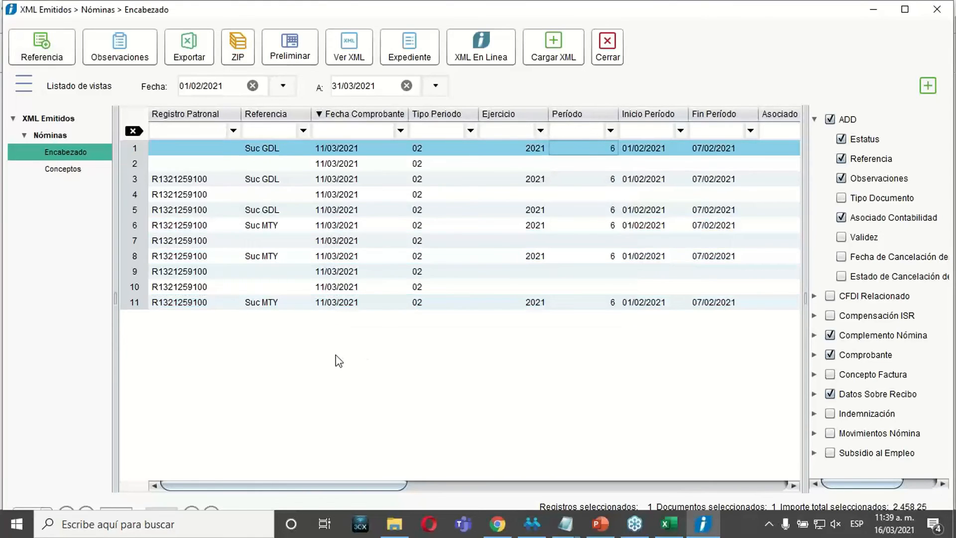
Check the Referencia values of the records in rows 6 to 8
left_click(264, 228)
left_click(267, 244)
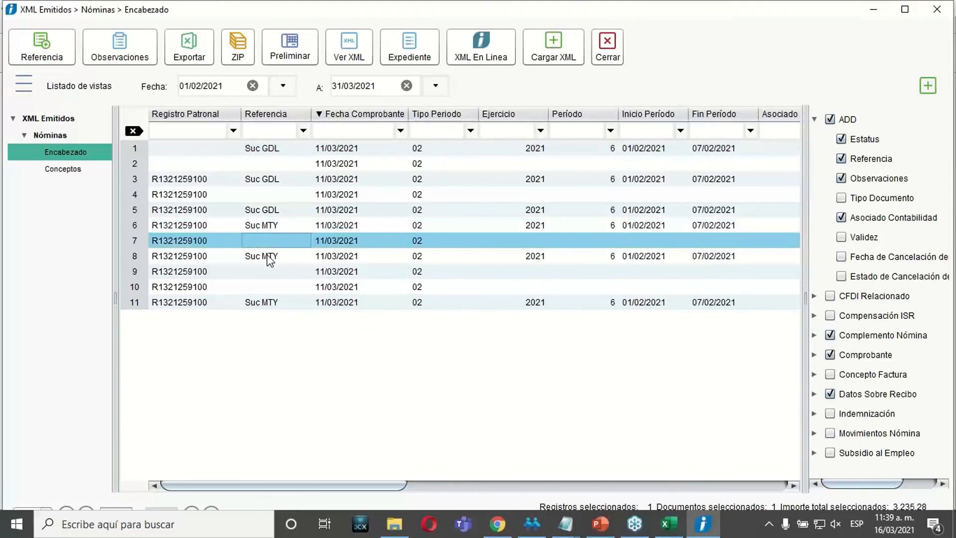
left_click(269, 258)
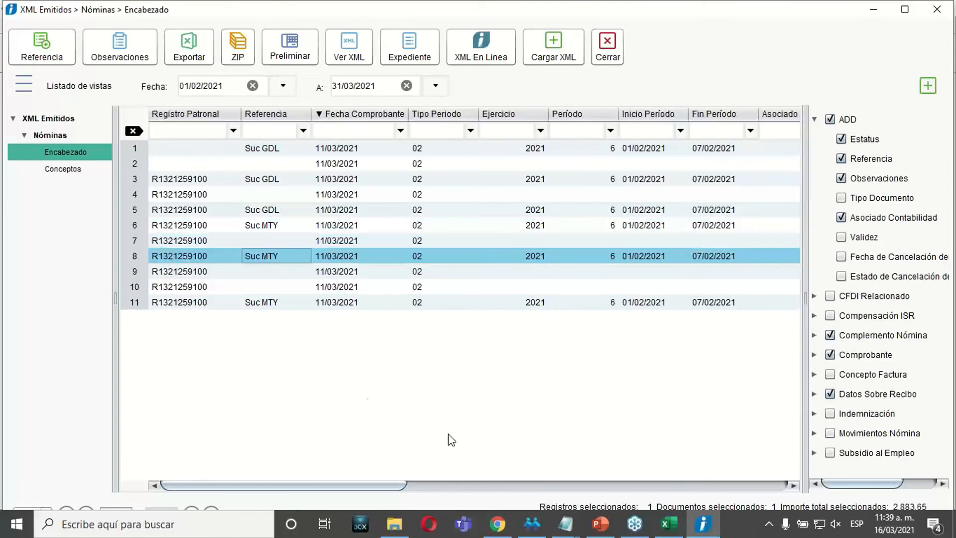
left_click(626, 149)
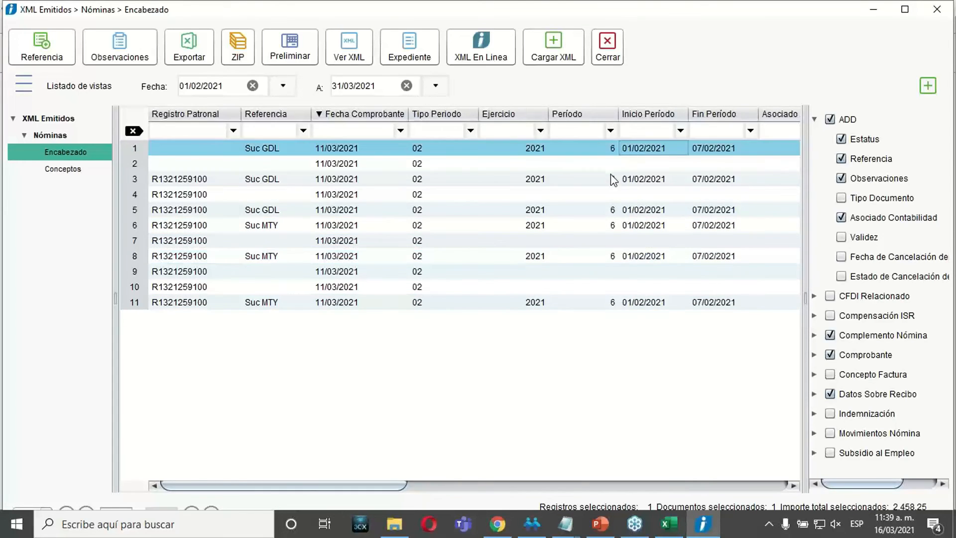
left_click(606, 221, "shift")
left_click(606, 228)
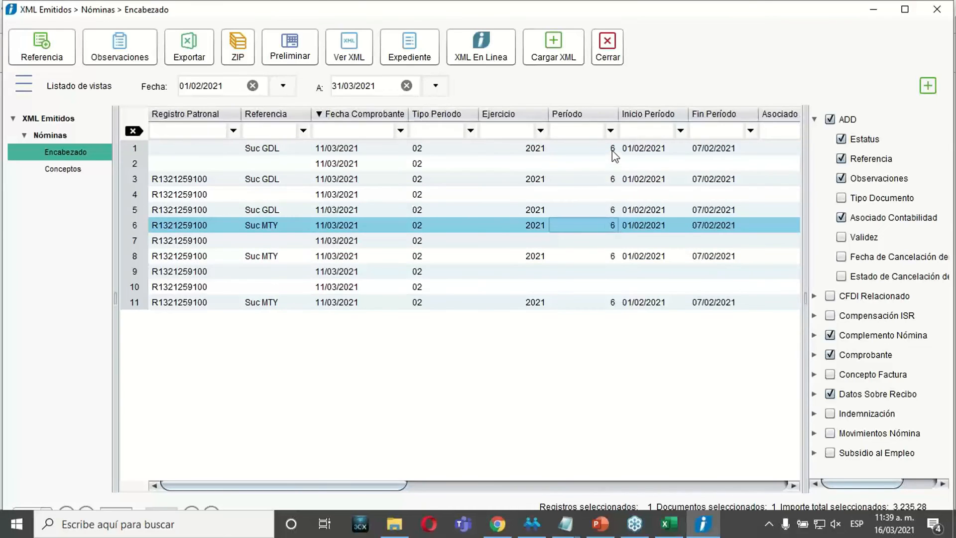
Assign the observation Bono Alcanzado to the period 6 records in rows 1, 5, 6 and 11 and save the change
left_click(613, 151)
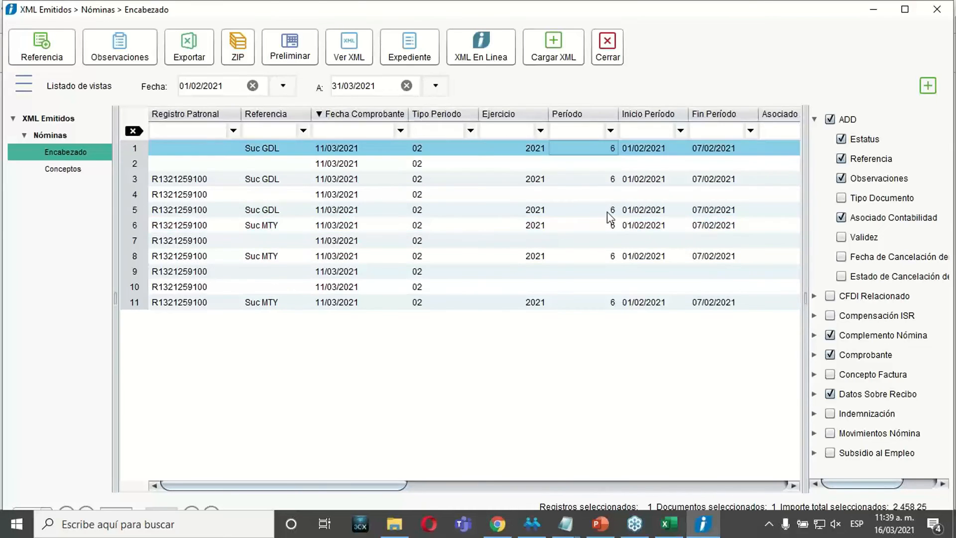
left_click(610, 302, "ctrl")
left_click(593, 243, "ctrl")
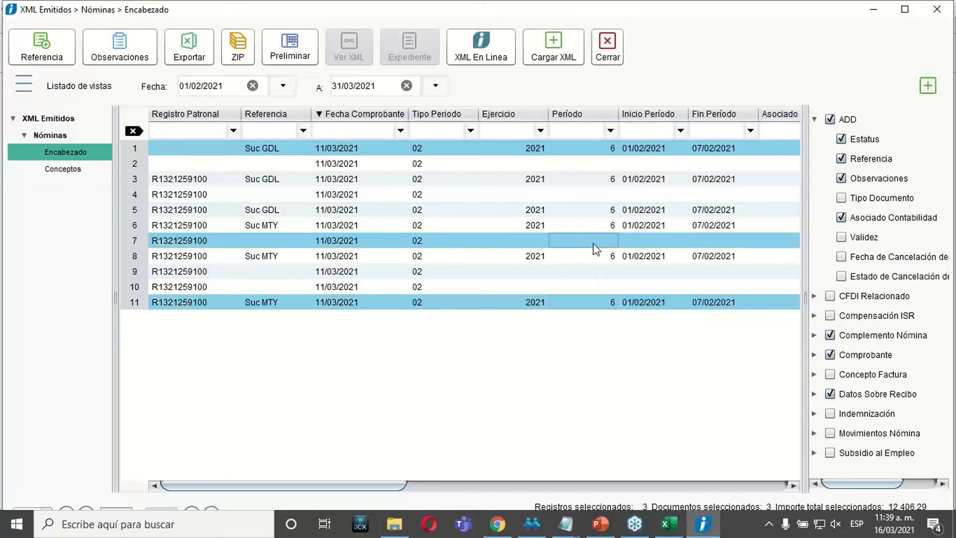
left_click(593, 243, "ctrl")
left_click(601, 222, "ctrl")
left_click(601, 213, "ctrl")
left_click(611, 239, "ctrl")
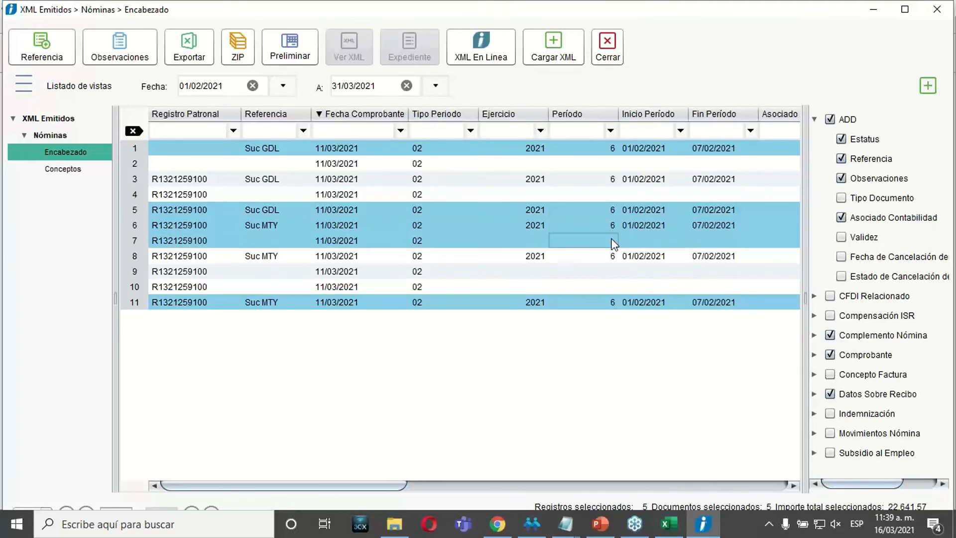
left_click(496, 243, "ctrl")
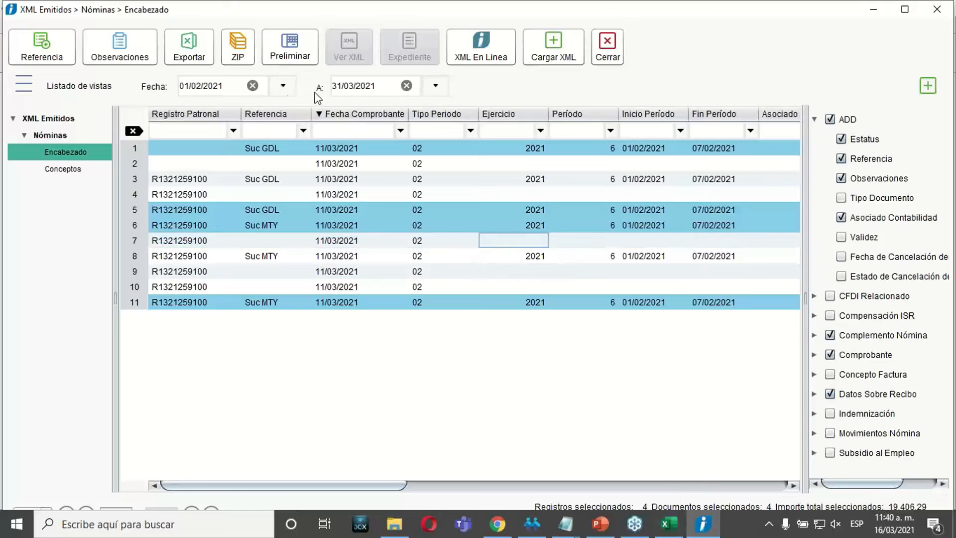
left_click(141, 55)
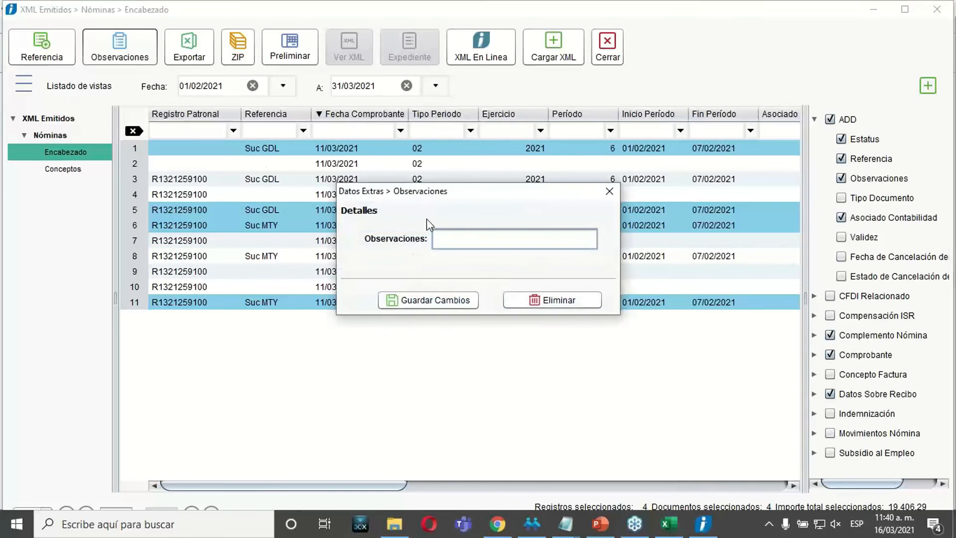
type("Bono Alcanzado")
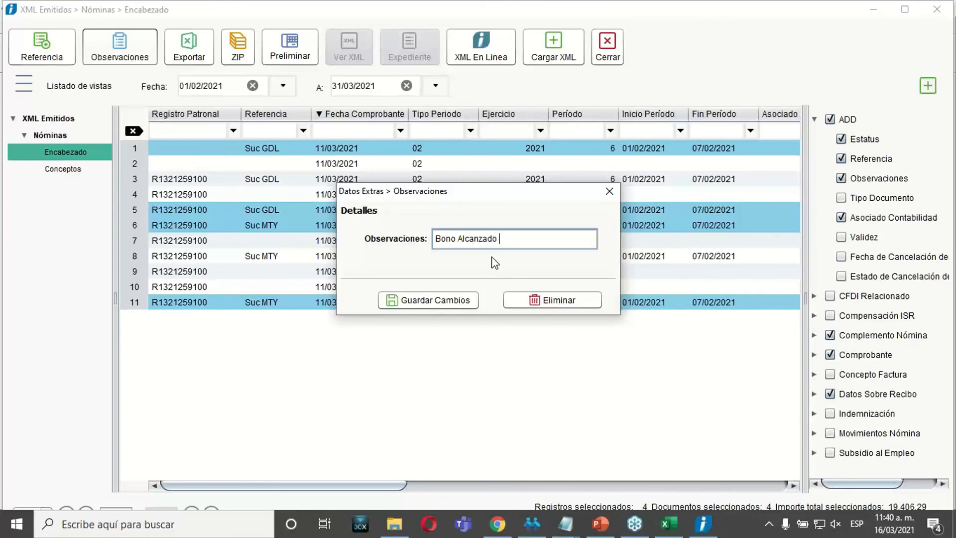
left_click(455, 303)
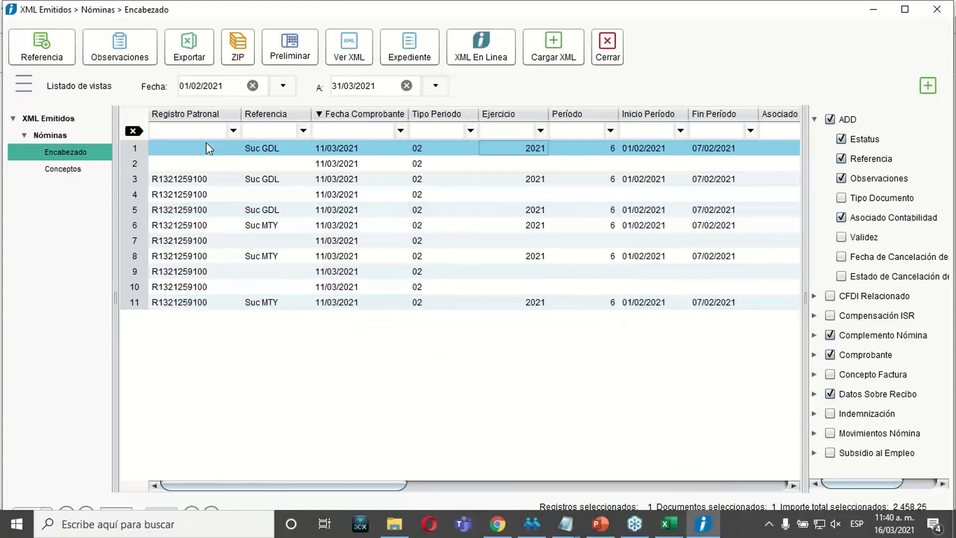
Move the Observaciones column so it sits between Referencia and Fecha Comprobante, and widen it to show its full text
left_click_drag(378, 488, 766, 488)
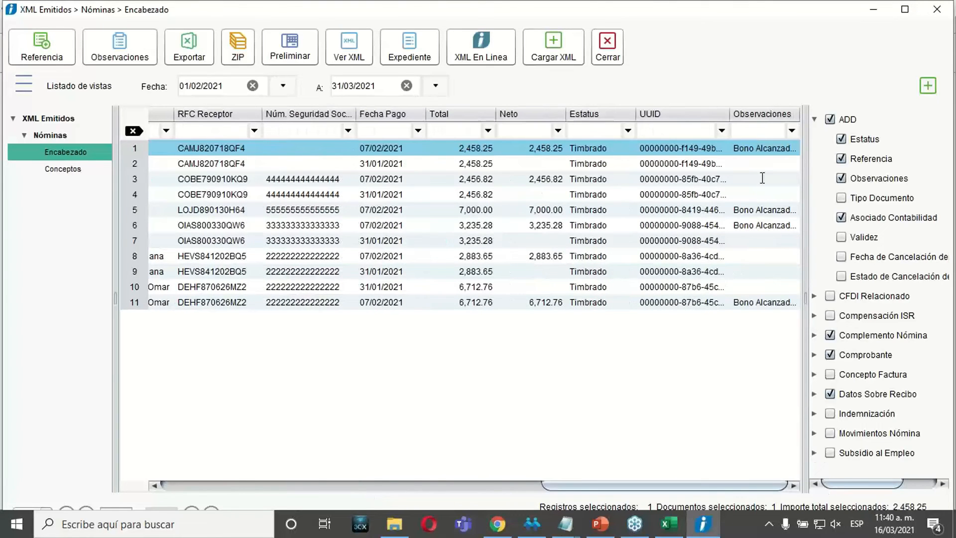
left_click_drag(767, 115, 248, 133)
left_click_drag(681, 485, 547, 486)
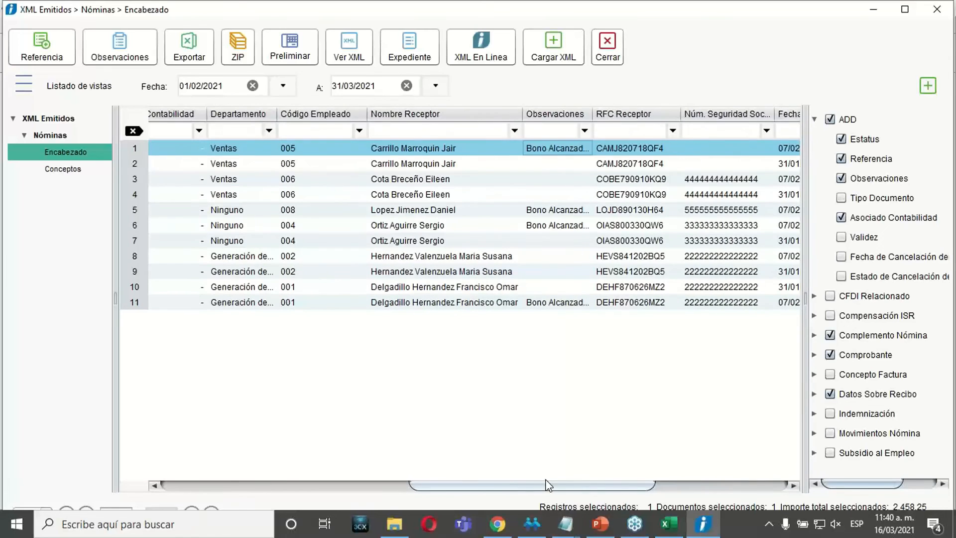
left_click_drag(555, 113, 309, 122)
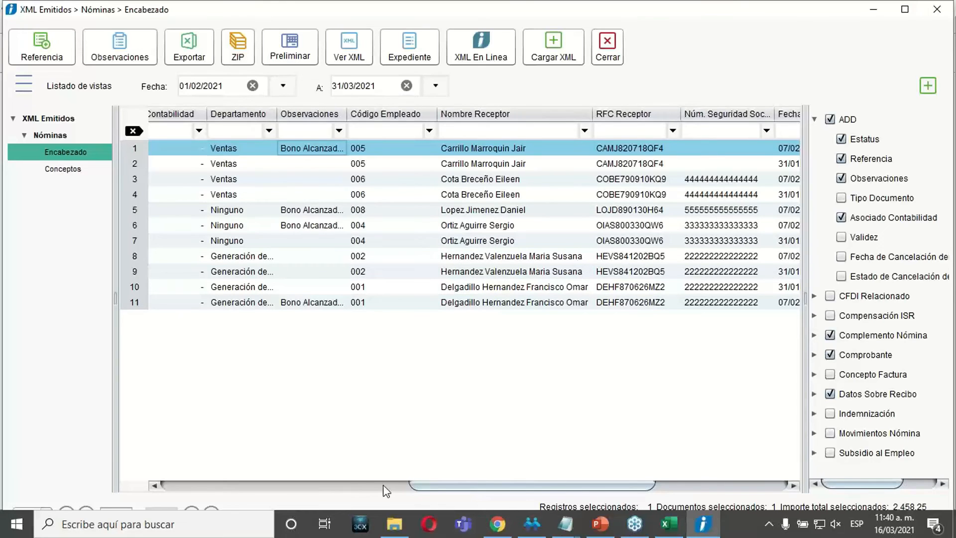
left_click_drag(462, 486, 370, 478)
left_click_drag(562, 122, 207, 131)
left_click_drag(413, 485, 215, 495)
left_click_drag(578, 121, 445, 119)
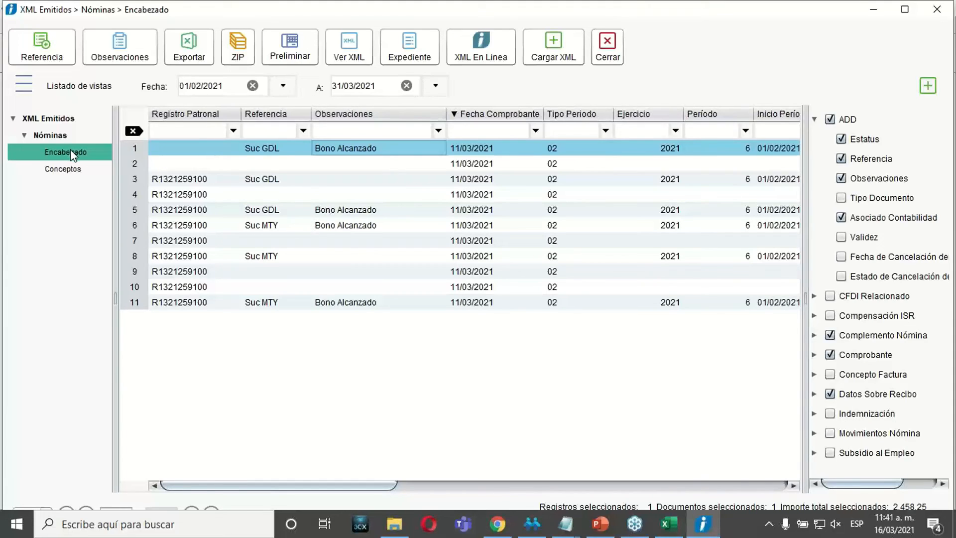
Leave Encabezado for the Conceptos view, choosing to save the modified columns as a new view
left_click(70, 169)
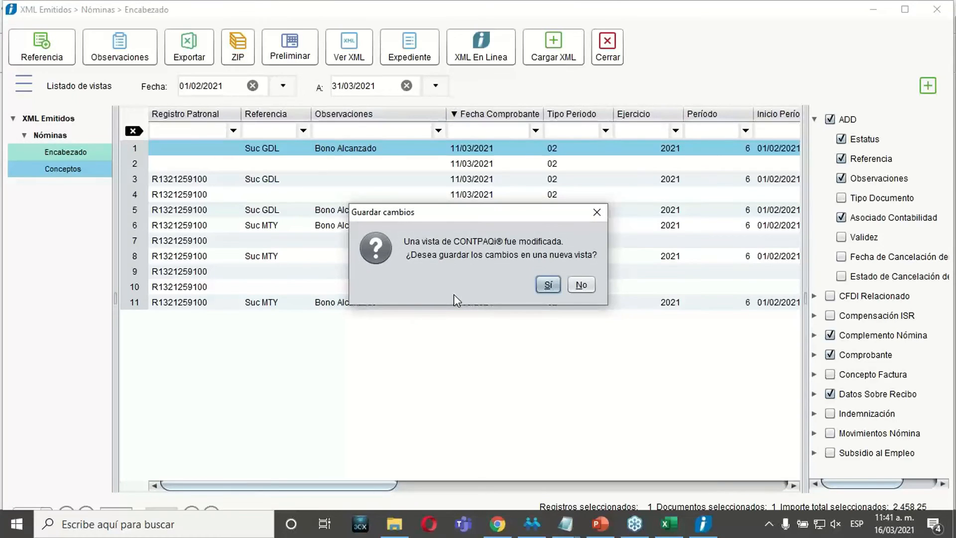
left_click(546, 286)
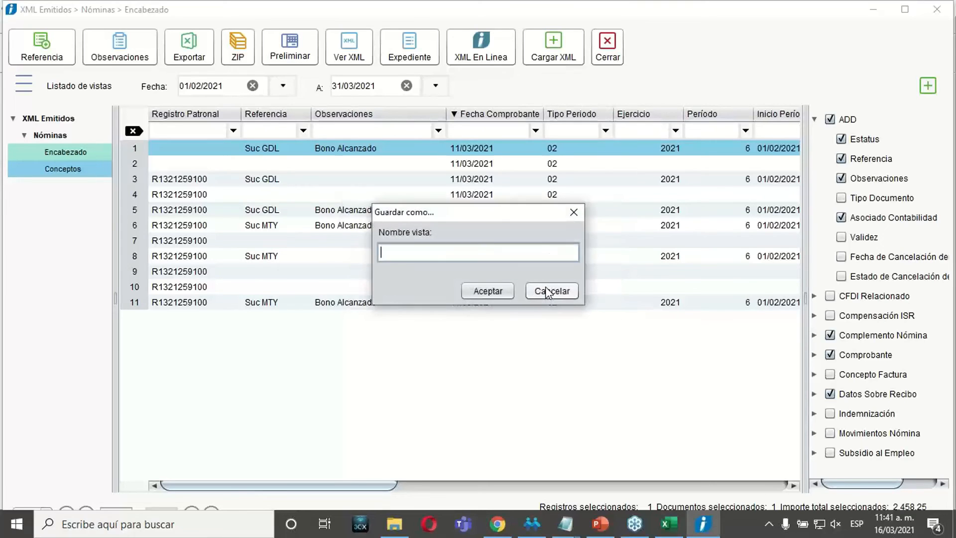
left_click_drag(459, 213, 423, 296)
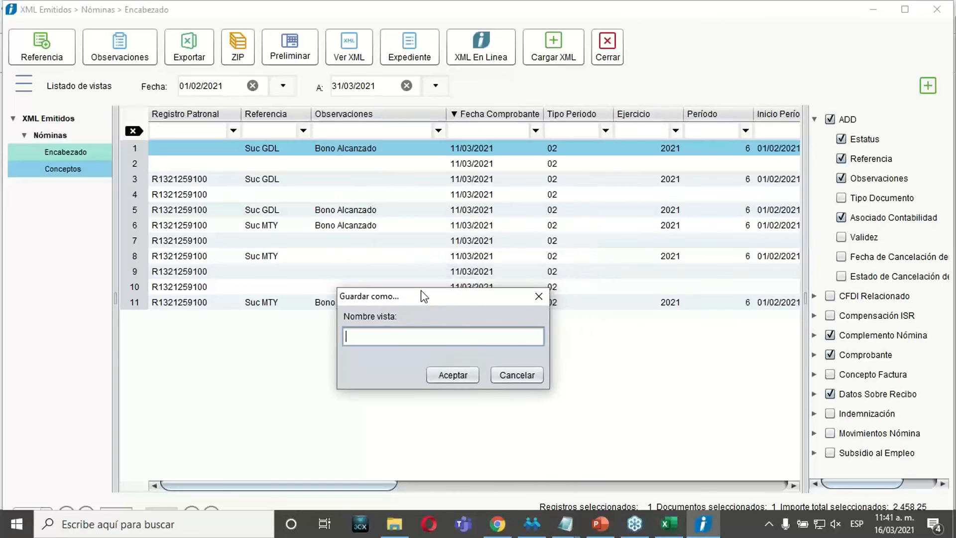
left_click(382, 336)
Switch to PowerPoint and review the exercise slides 28 and 29 on loading and classifying payroll CFDI
left_click(595, 524)
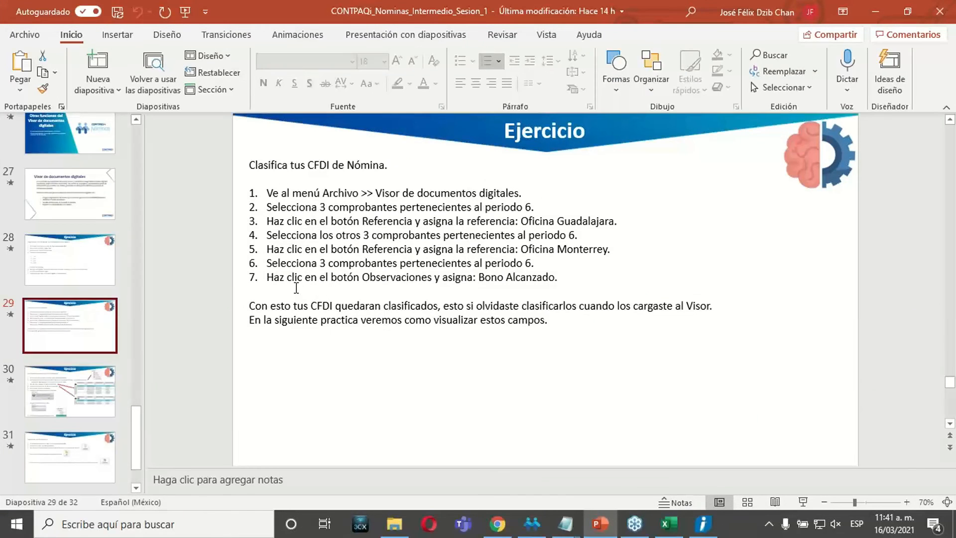
left_click(79, 273)
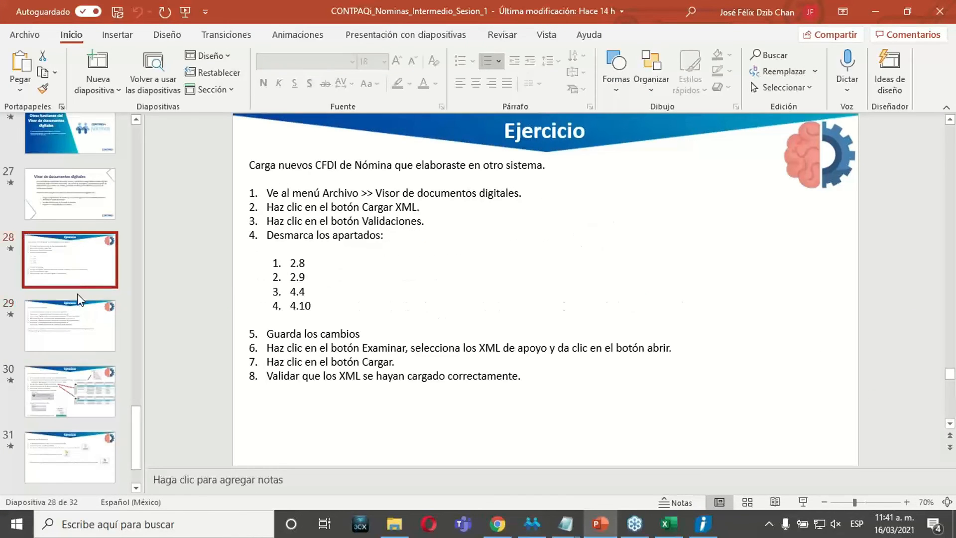
left_click(79, 323)
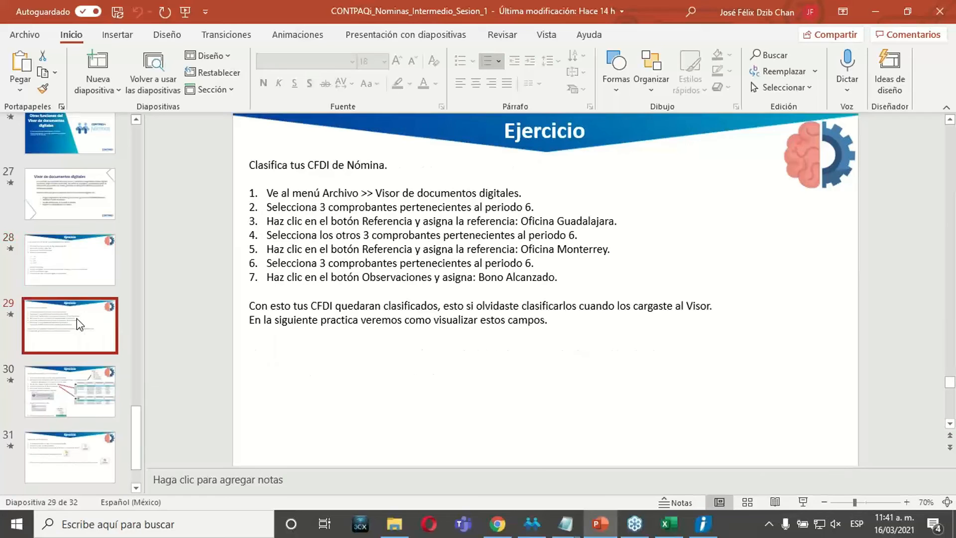
Return to the CONTPAQi document viewer and save the new view under the name XMLSUc
left_click(619, 532)
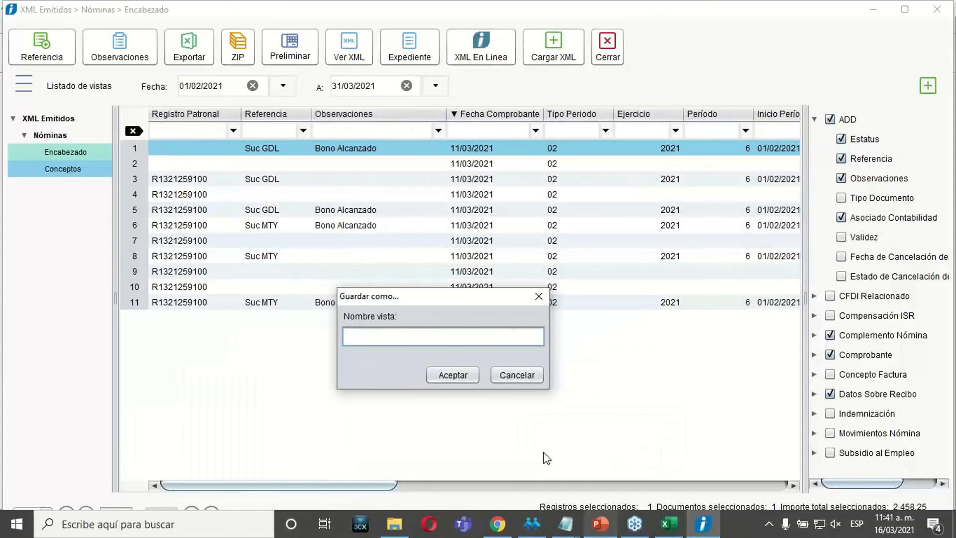
left_click(474, 336)
type("XML")
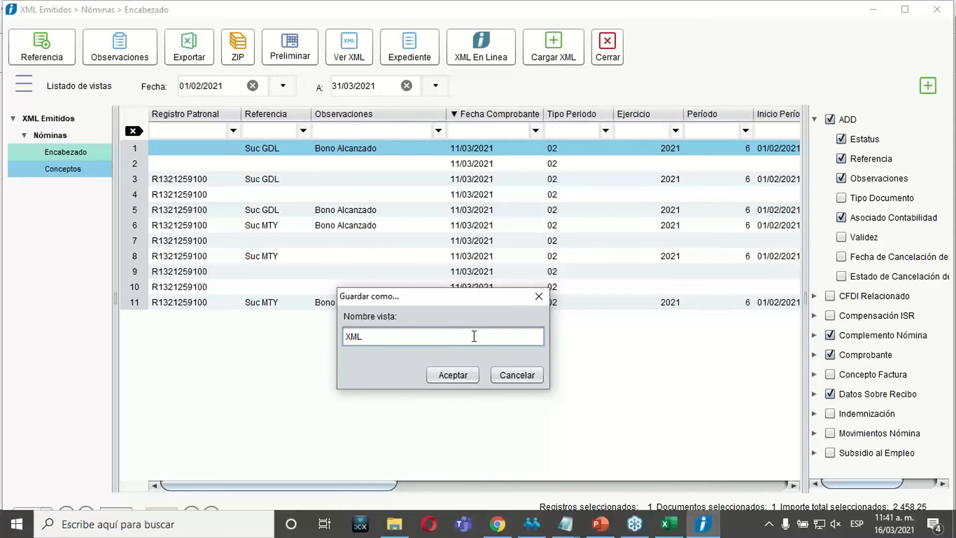
type("SUc")
left_click(451, 375)
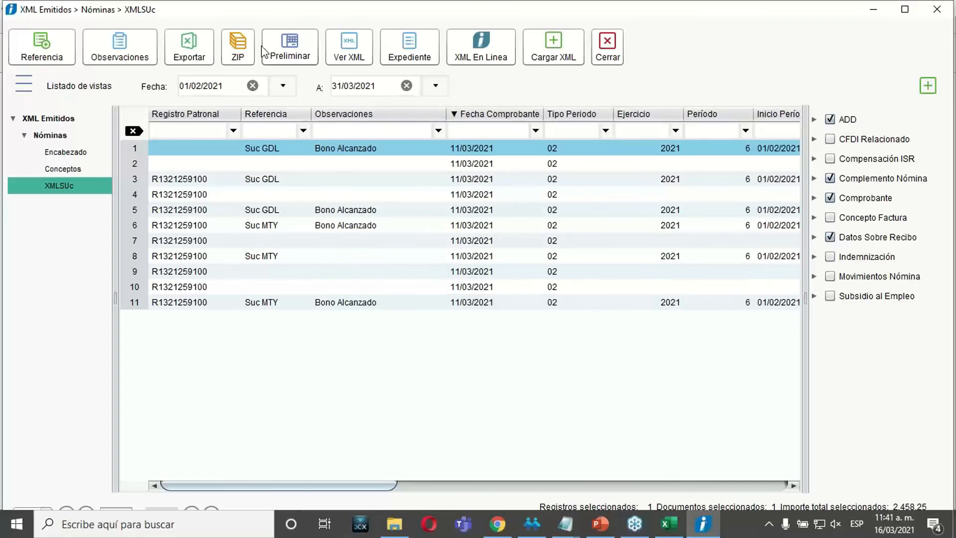
Check where the Observaciones column sits in the original Encabezado view, and return to the XMLSUc view
left_click(64, 152)
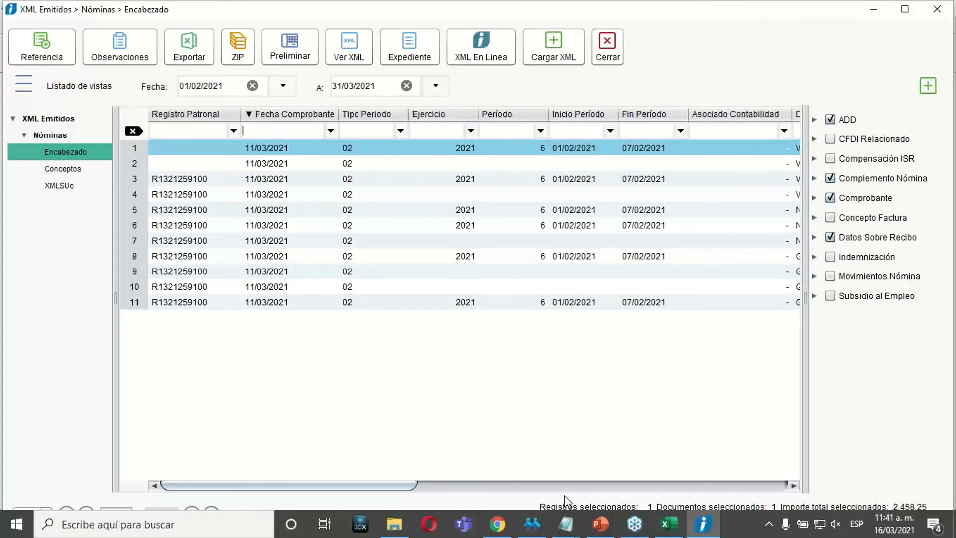
left_click(792, 486)
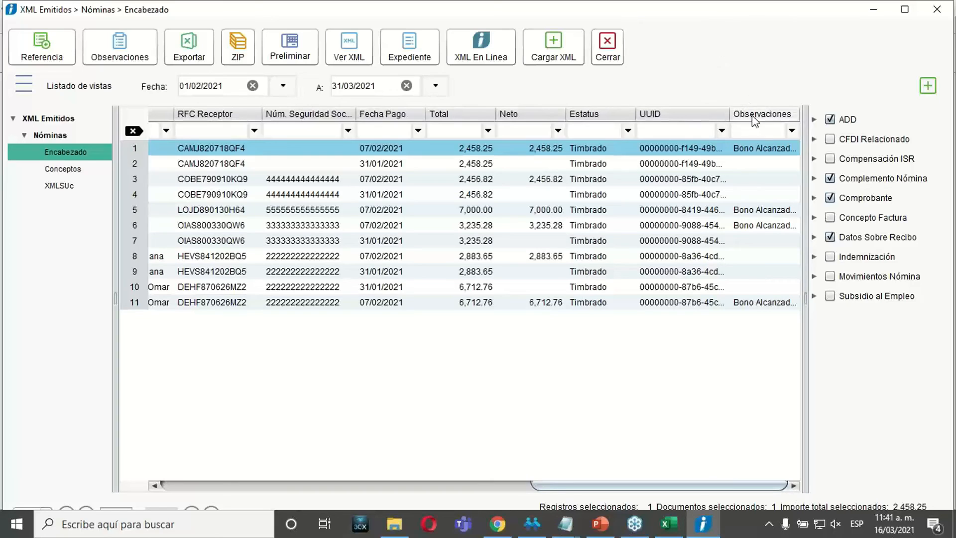
left_click(53, 184)
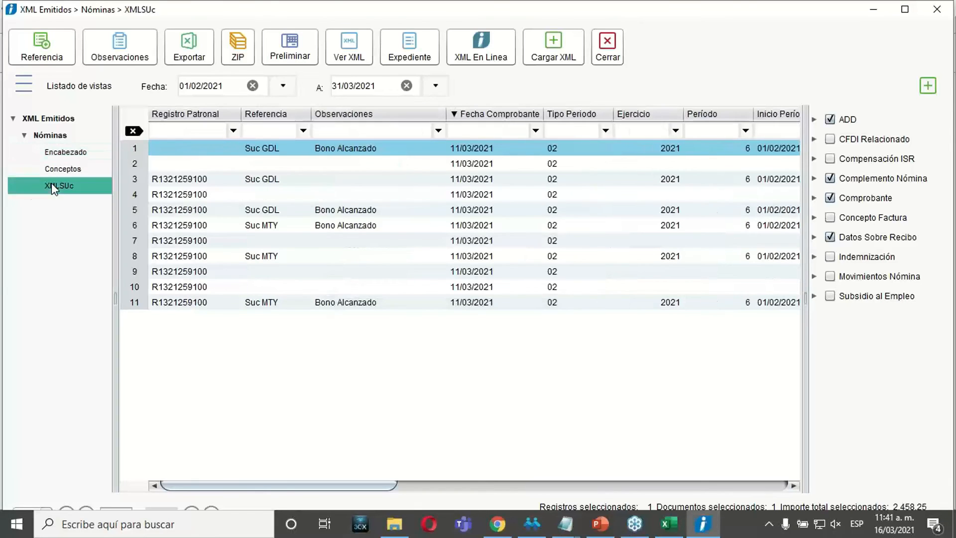
Sort the XMLSUc view by Referencia and then by Observaciones in ascending order, and filter Observaciones by bono
left_click(284, 116)
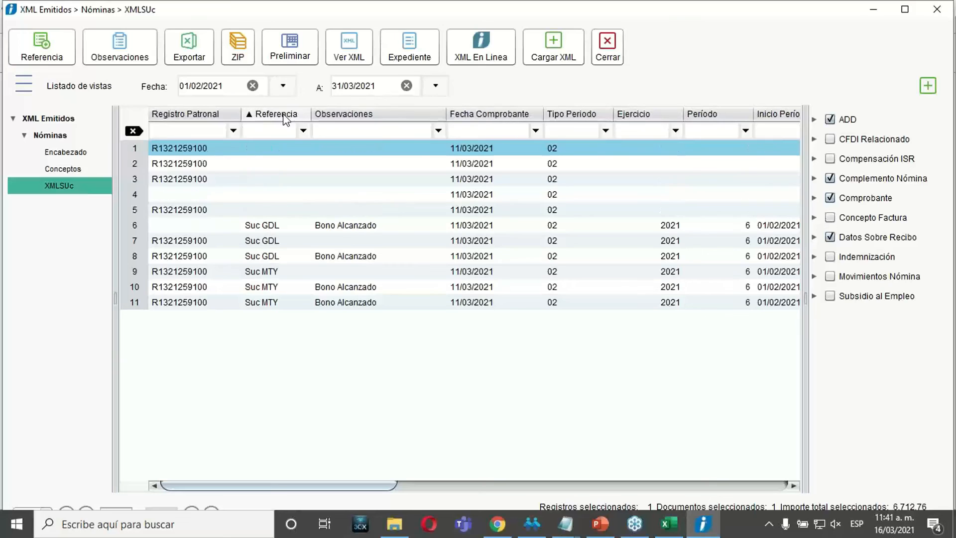
left_click(354, 118)
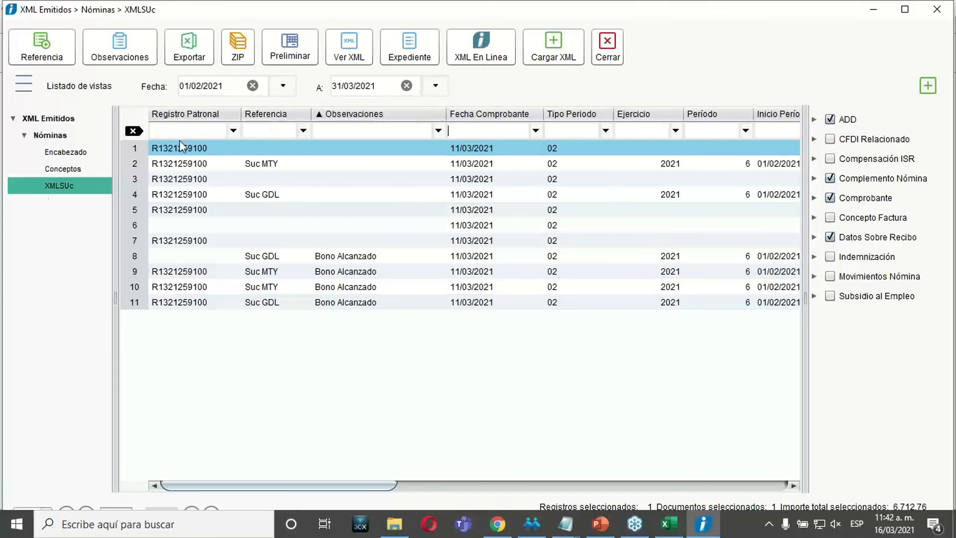
left_click(339, 125)
type("bono")
key("Return")
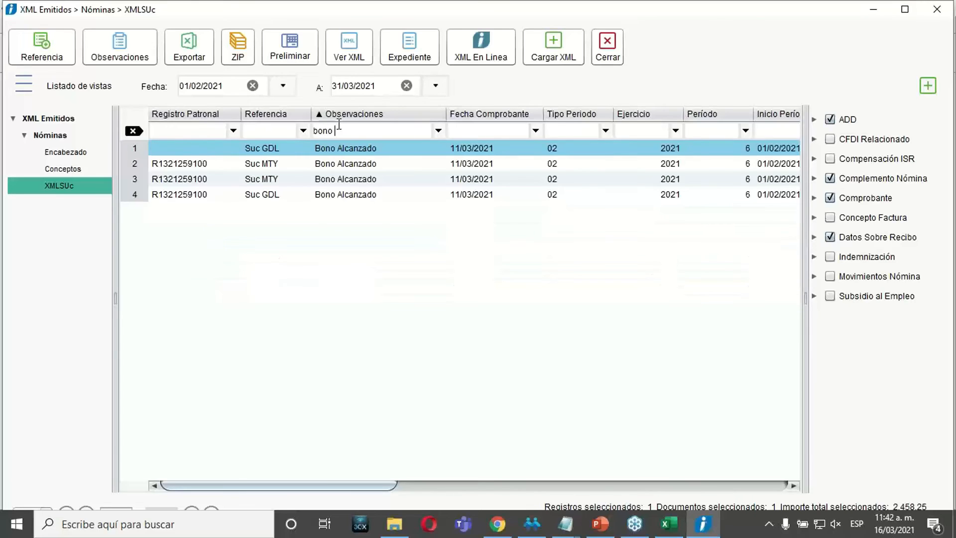
Check the Observaciones values of the filtered records in rows 2 to 4
left_click(347, 165)
left_click(346, 179)
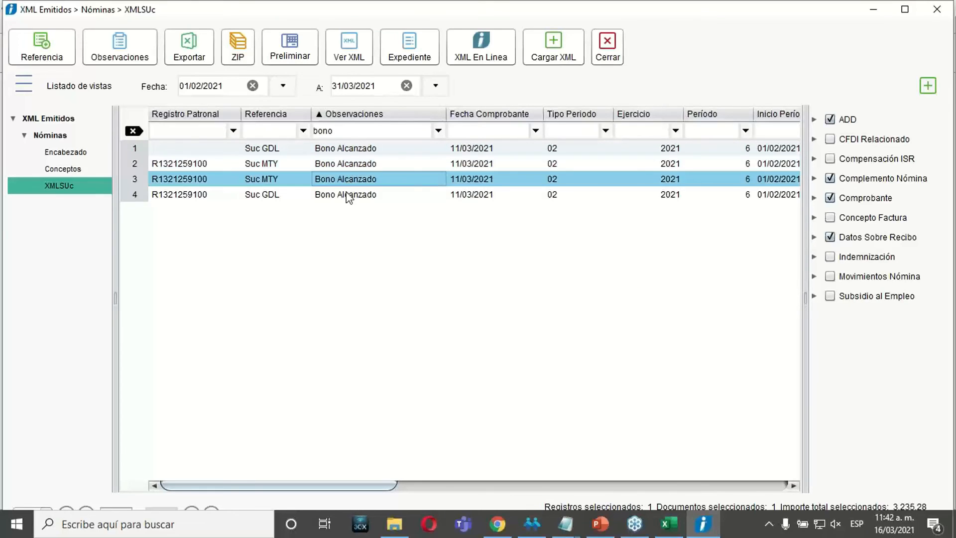
left_click(347, 195)
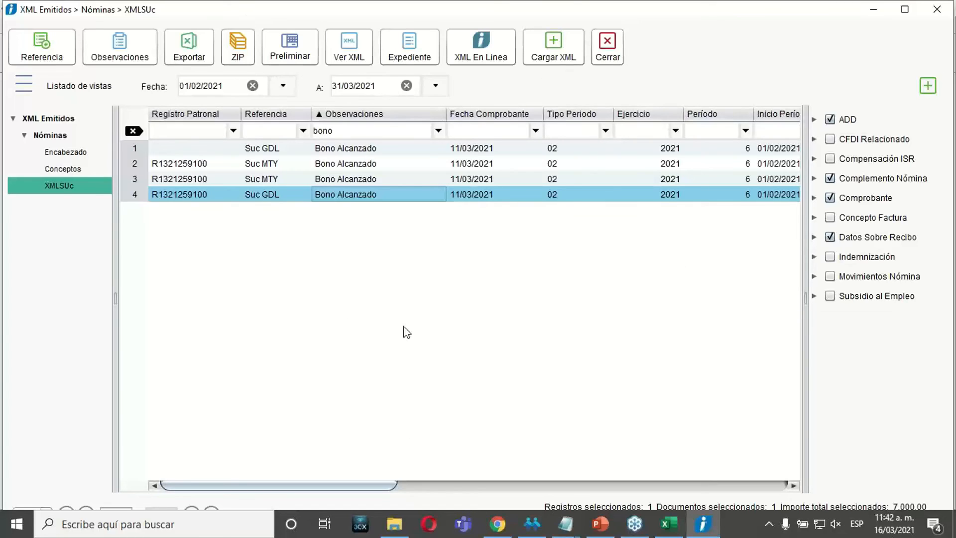
Export the filtered XMLSUc records to Excel and switch to the generated workbook
left_click(201, 59)
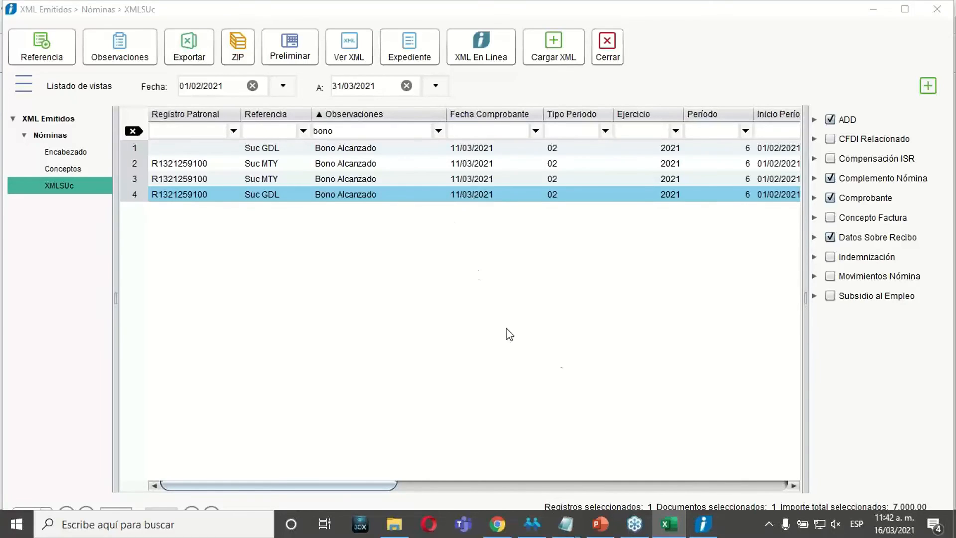
left_click(669, 524)
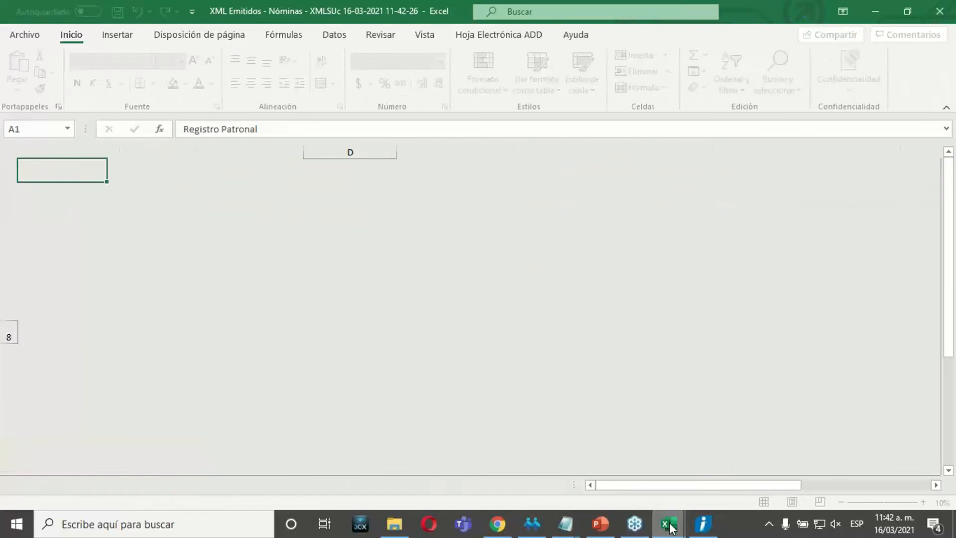
left_click(443, 341)
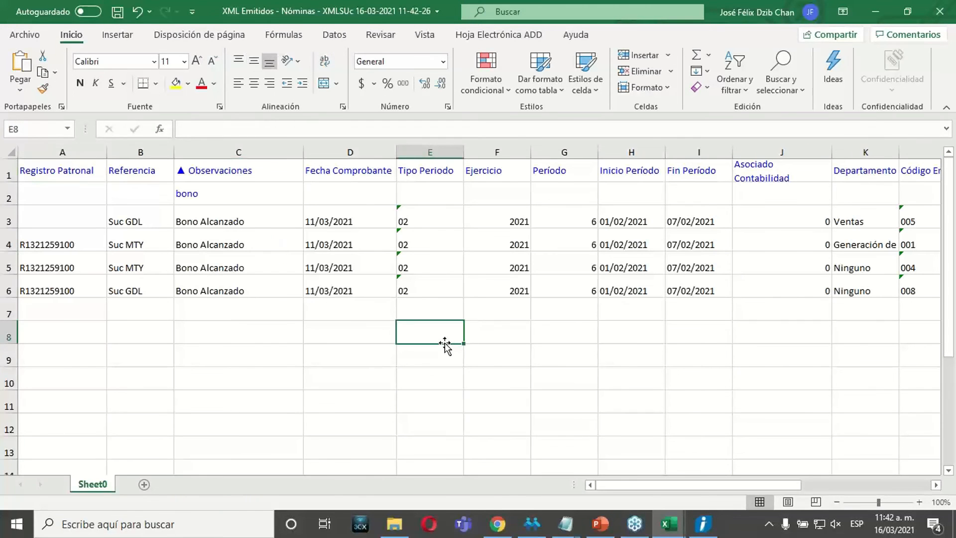
Review the exported headers and the record rows 3 to 6 in Sheet0 by highlighting their ranges
left_click_drag(38, 178, 909, 303)
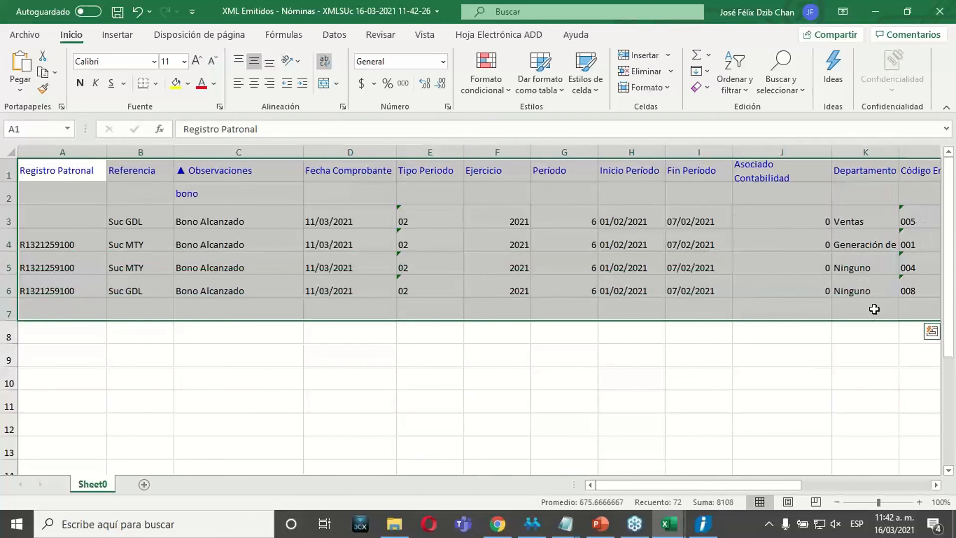
left_click(362, 306)
left_click_drag(76, 219, 908, 287)
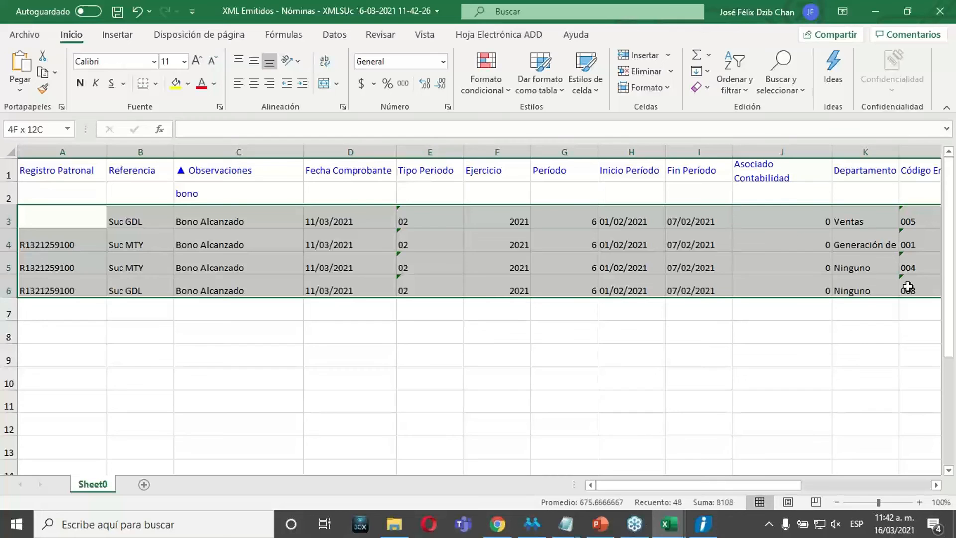
Review the four exported bono records across the columns from Registro Patronal to Neto, and close the exported workbook
left_click(453, 444)
left_click_drag(100, 219, 910, 287)
left_click(725, 410)
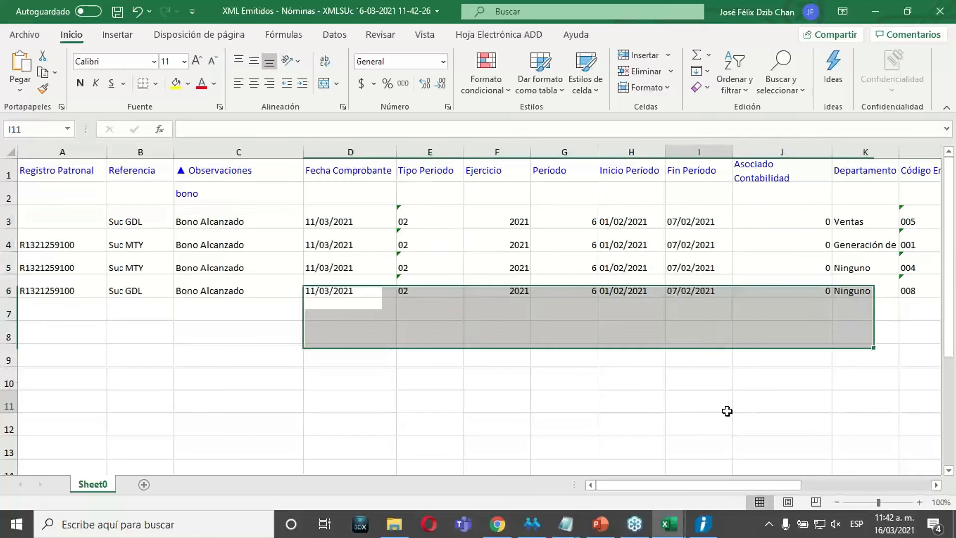
left_click(44, 224)
left_click_drag(165, 236, 876, 313)
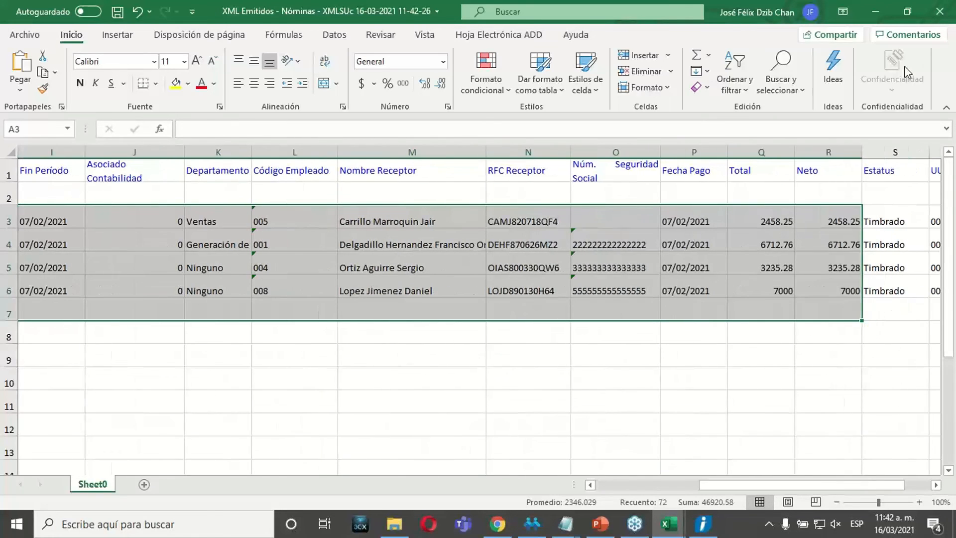
left_click(939, 11)
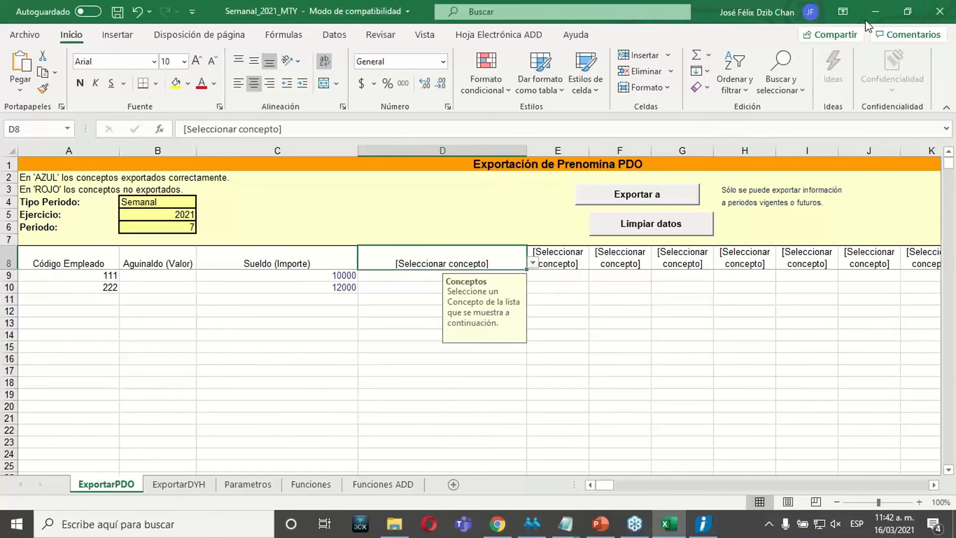
Return to the XMLSUc view, remove the Observaciones filter, and check records with and without observations
left_click(875, 11)
left_click(351, 130)
key("BackSpace")
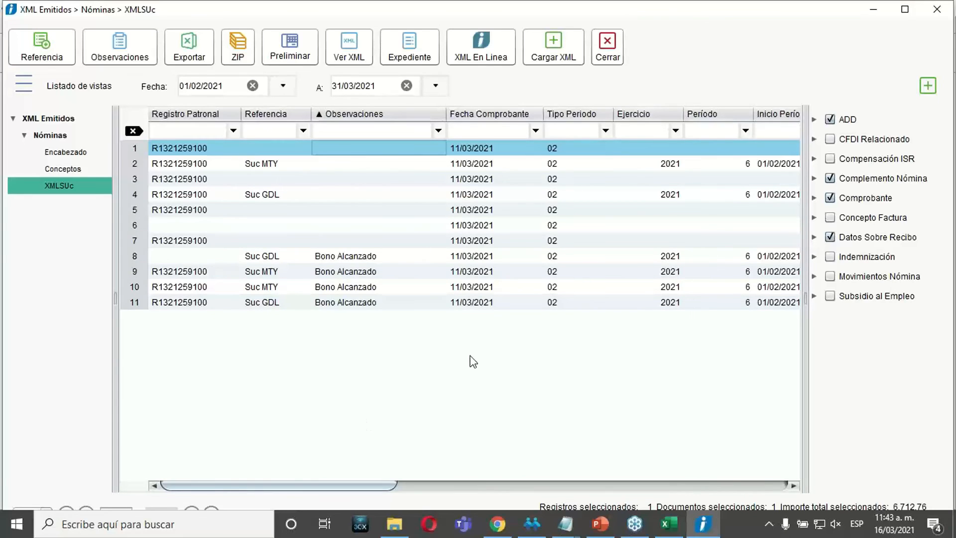
left_click(344, 167)
left_click(329, 225)
left_click(327, 273)
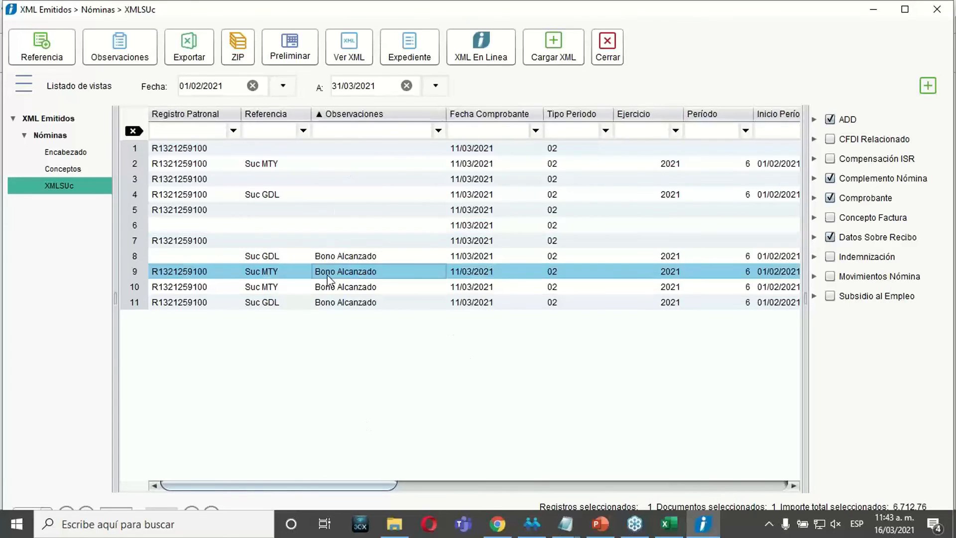
Export the unfiltered XMLSUc records to Excel, check the exported rows, and return to the XMLSUc view
left_click(194, 61)
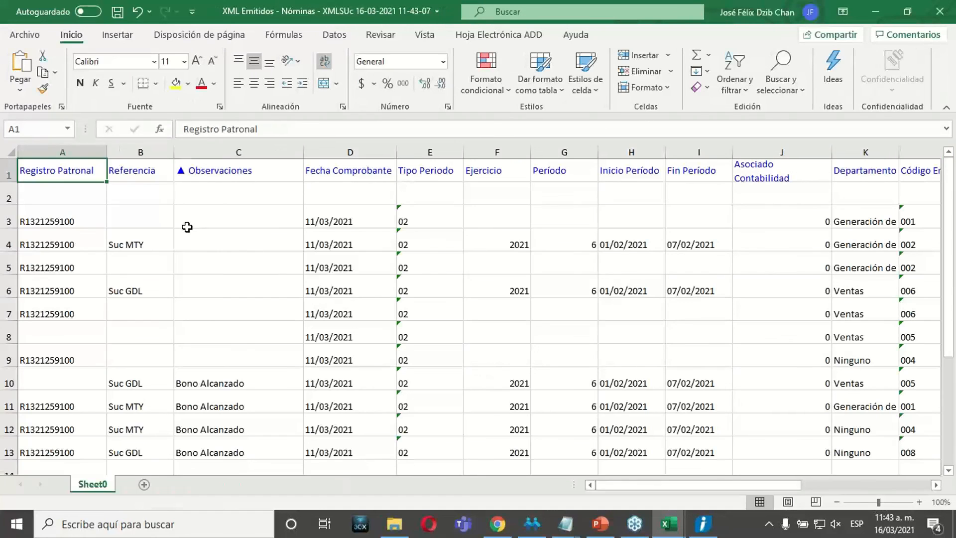
left_click_drag(206, 220, 239, 314)
left_click(524, 328)
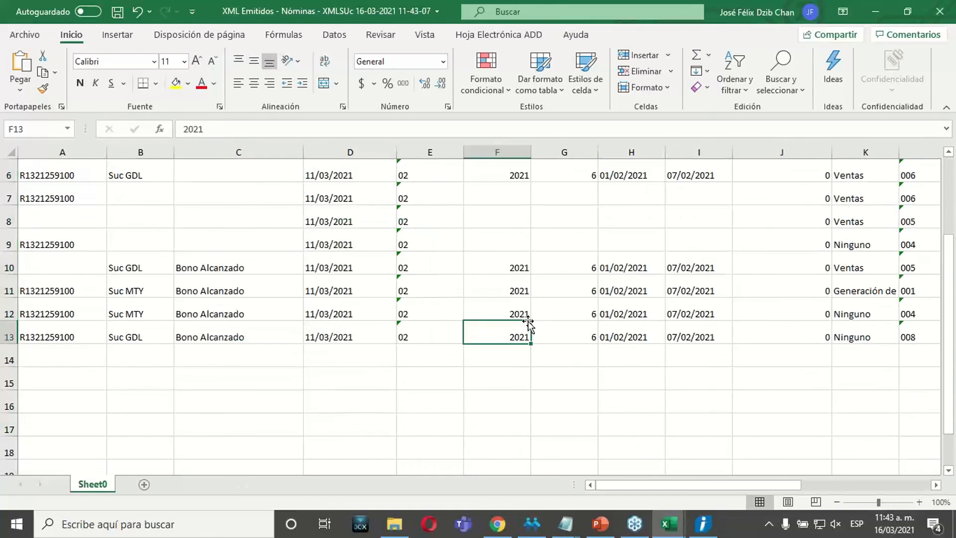
left_click(930, 15)
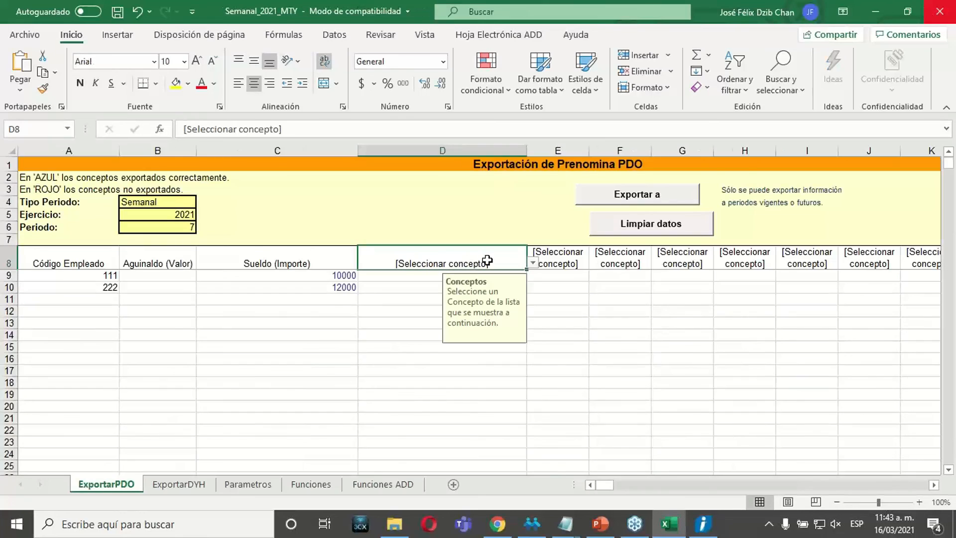
left_click(876, 15)
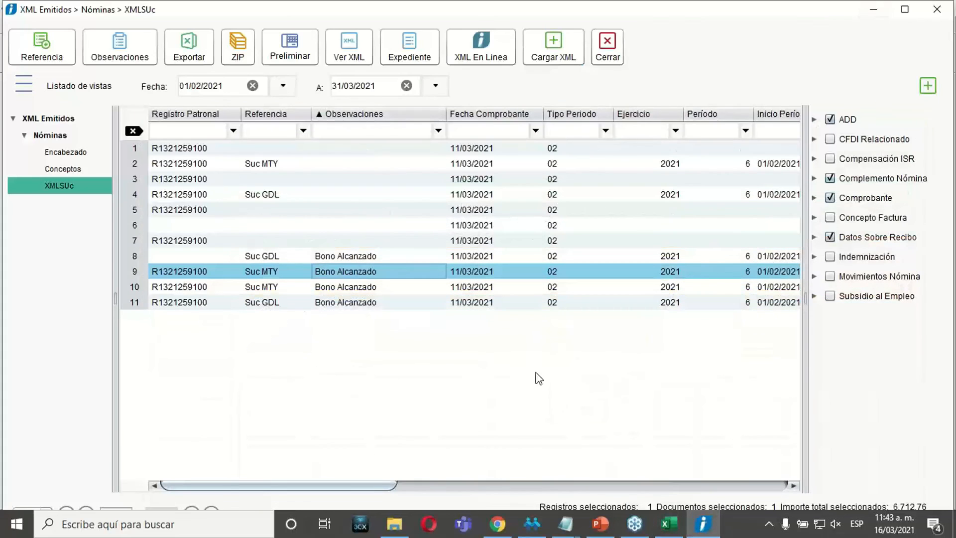
Filter the XMLSUc view's Referencia column by suc and maximize the XML Emitidos window
left_click(263, 131)
type("suc")
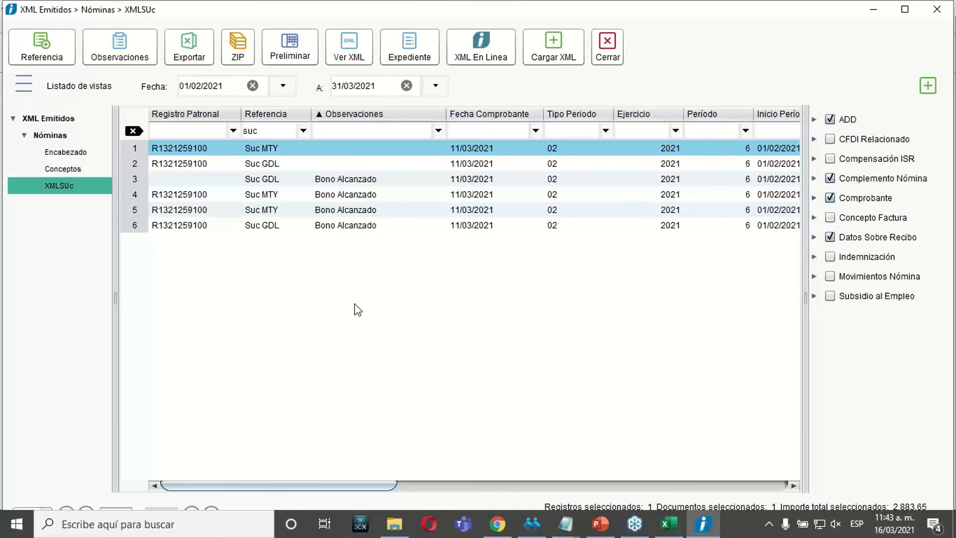
left_click(904, 10)
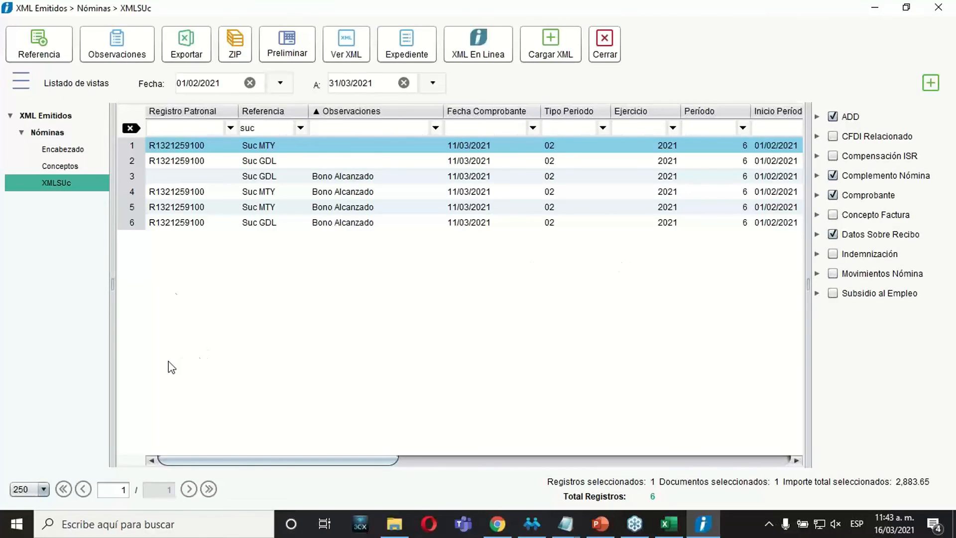
left_click(196, 208)
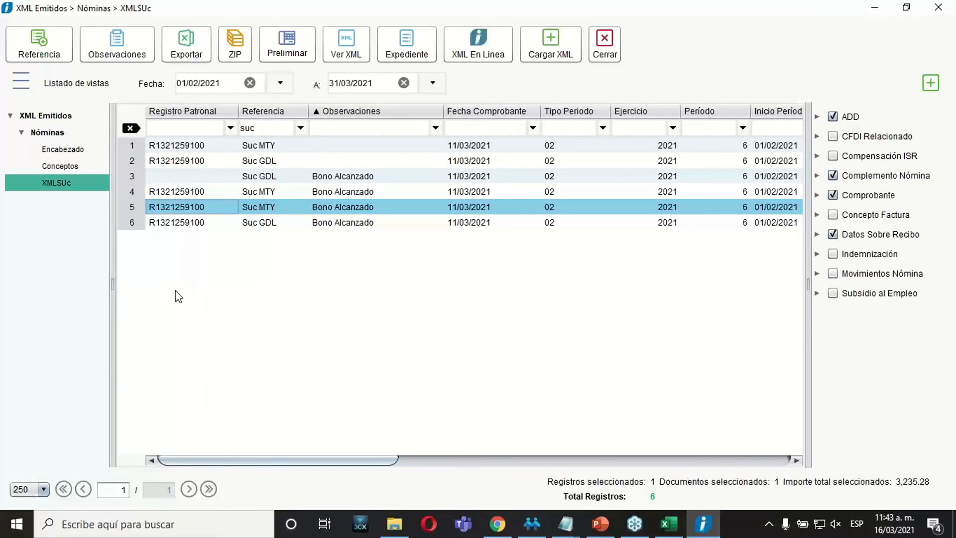
Review the records-per-page options of the XMLSUc view and choose 250
left_click(39, 486)
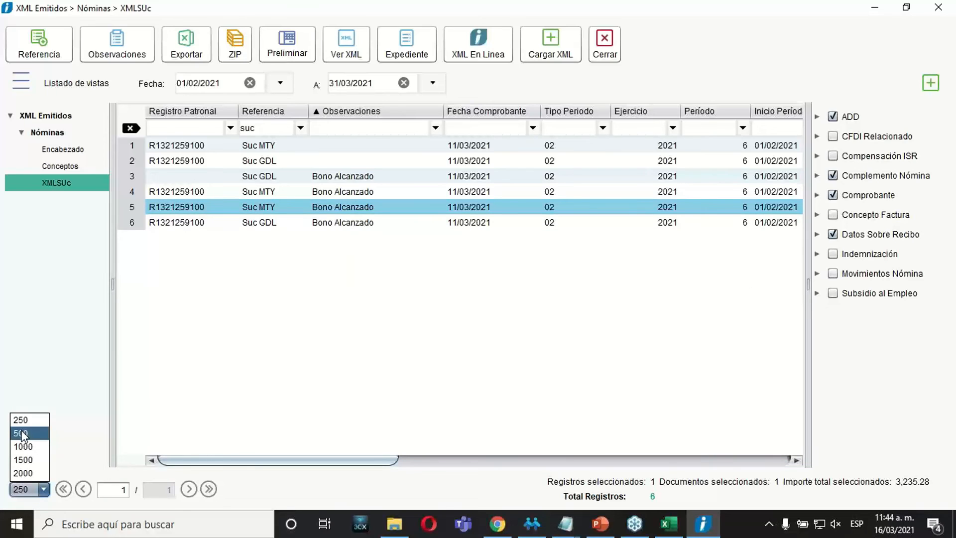
left_click(217, 382)
left_click(167, 306)
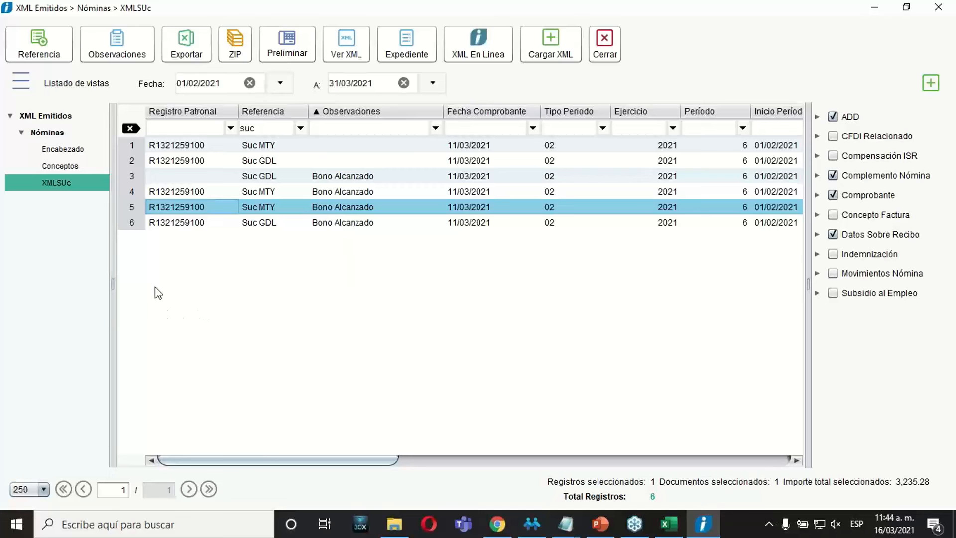
left_click(43, 489)
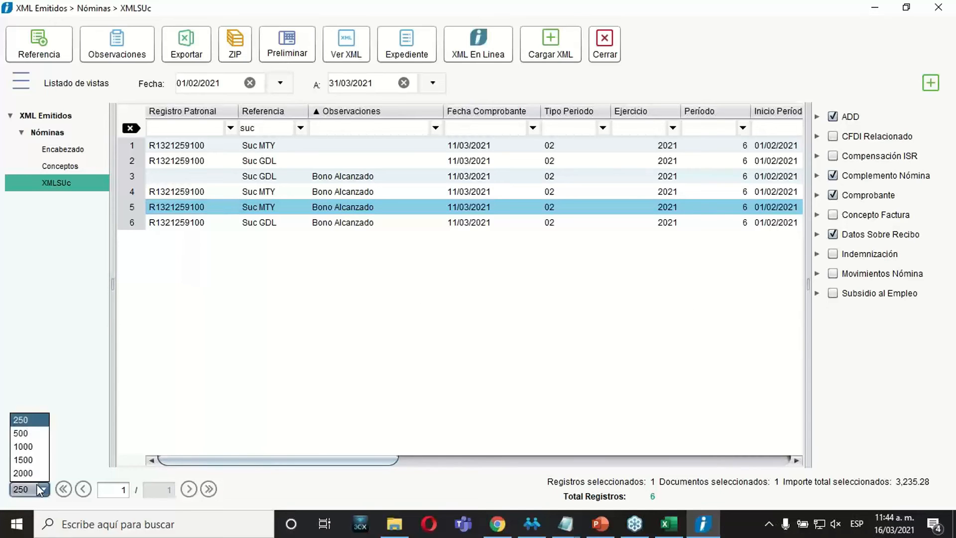
left_click(29, 422)
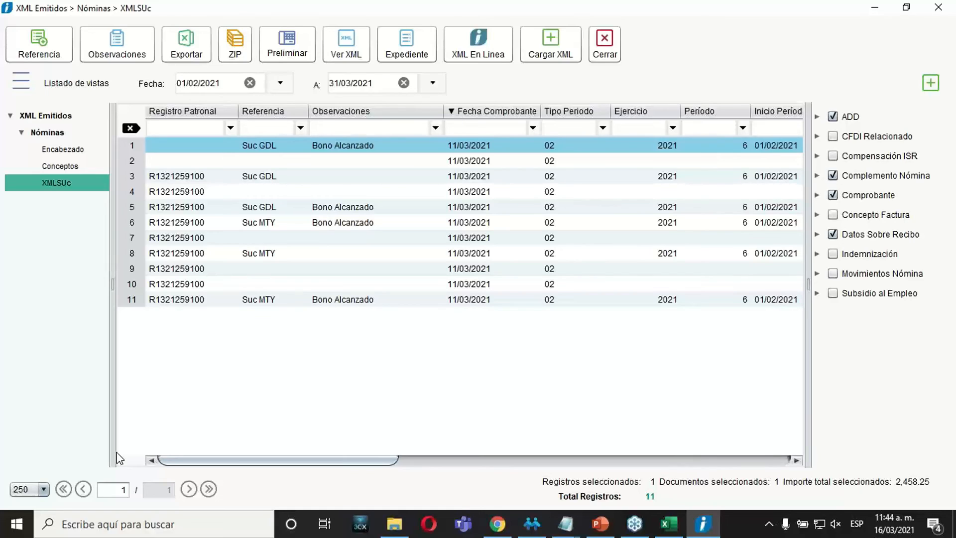
left_click(44, 488)
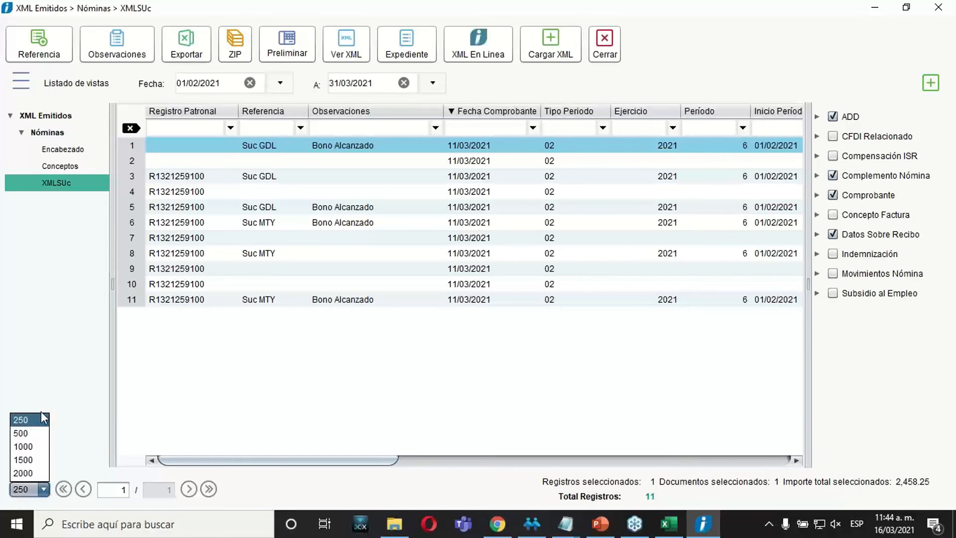
left_click(291, 437)
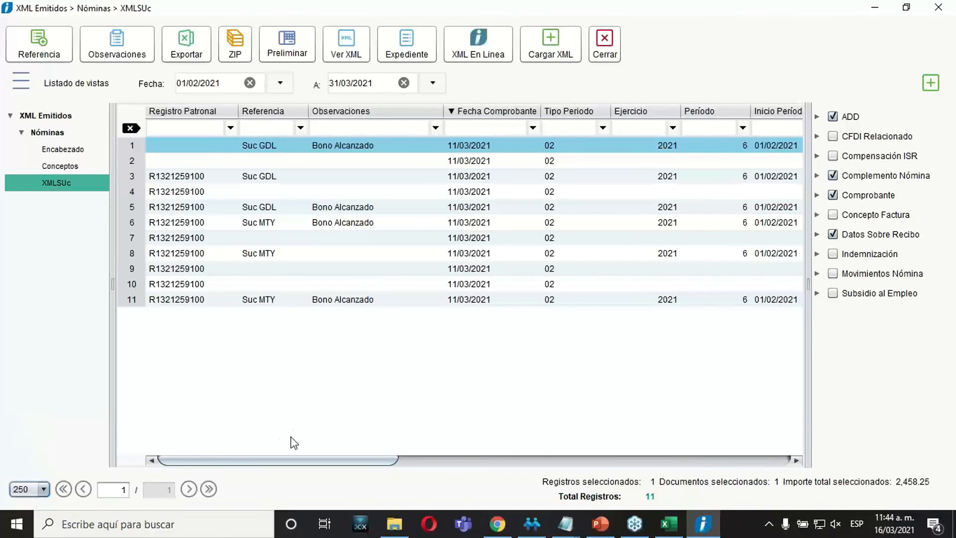
Check the selected-record count and total amount for single records and for rows 9 to 11 together
left_click(473, 237)
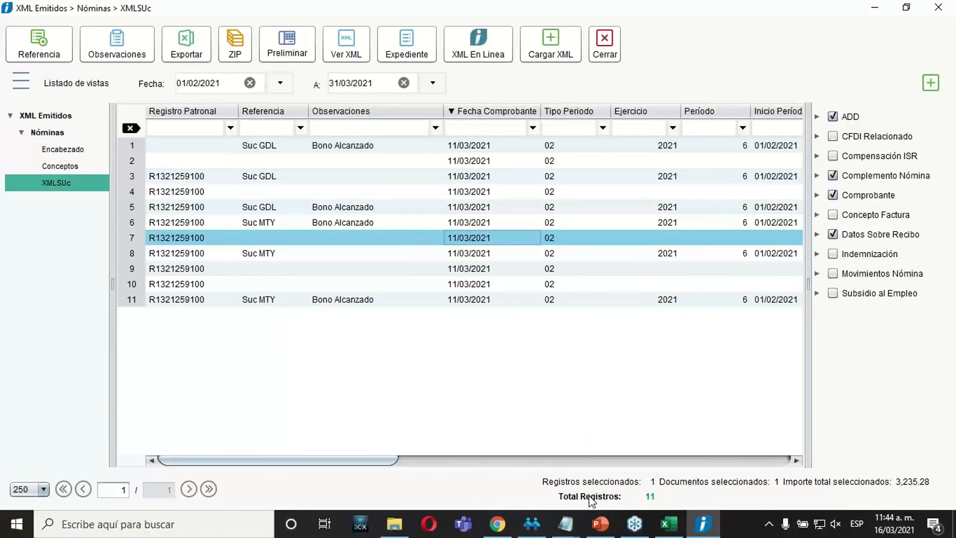
left_click(437, 177)
left_click(490, 300)
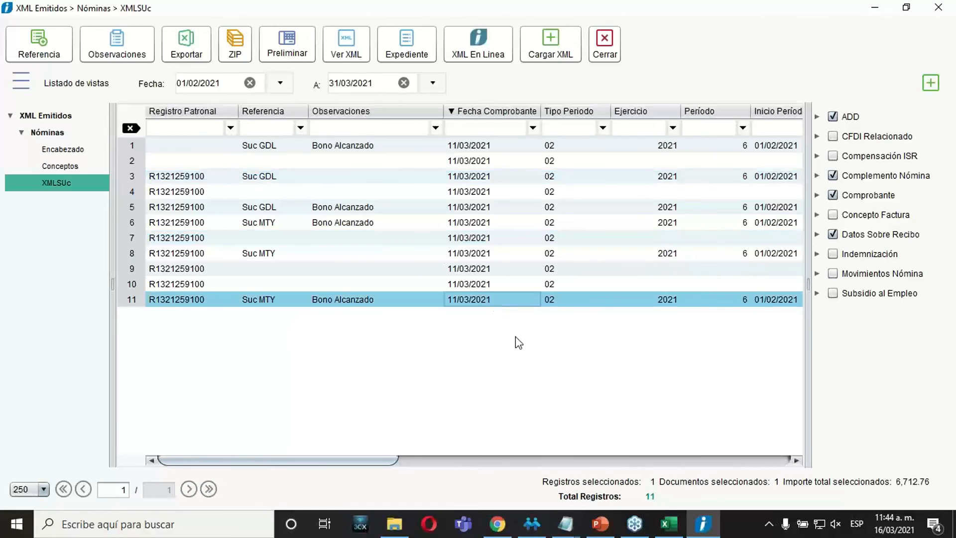
left_click(534, 285, "ctrl")
left_click(564, 269, "ctrl")
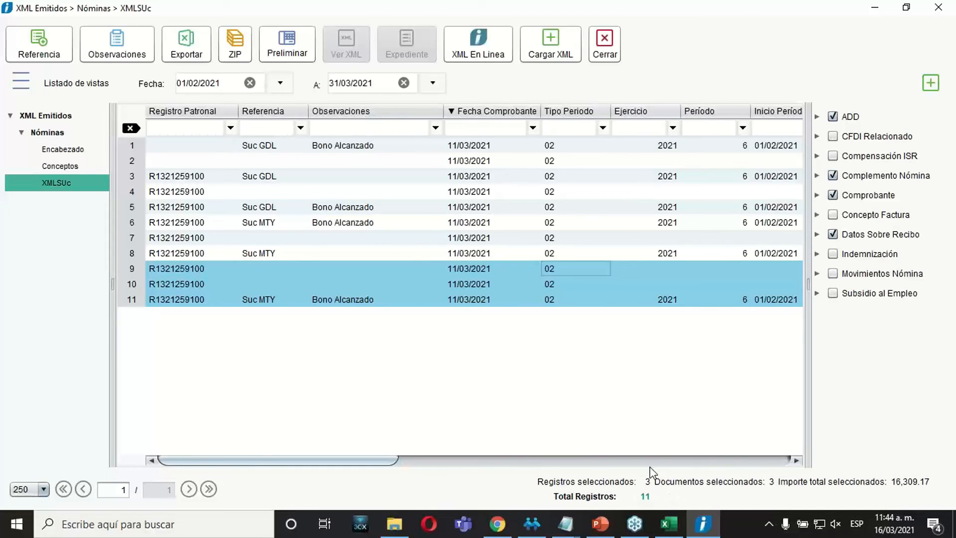
left_click(459, 209)
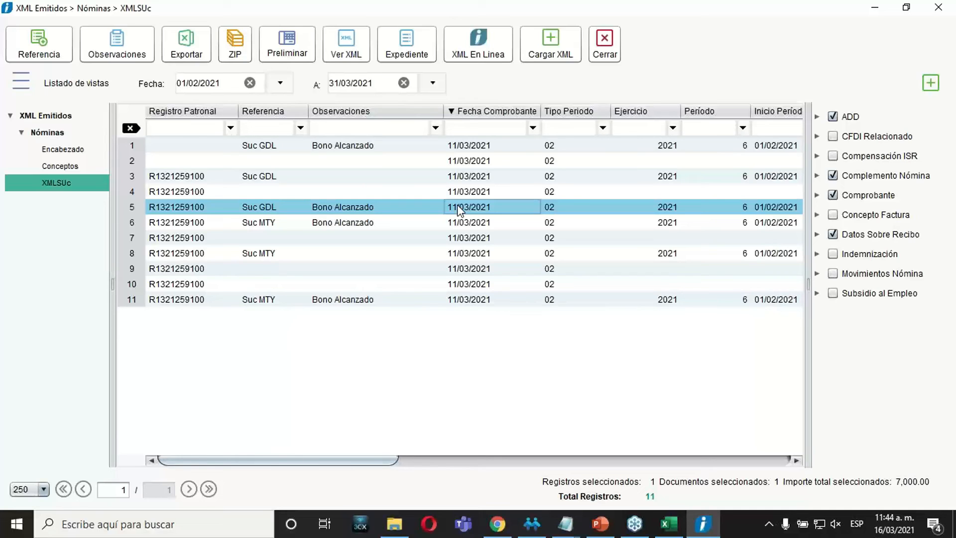
Open the preliminary view of the row 6 CFDI and hide its data sections, from Emisor through Versión comprobante
left_click(333, 221)
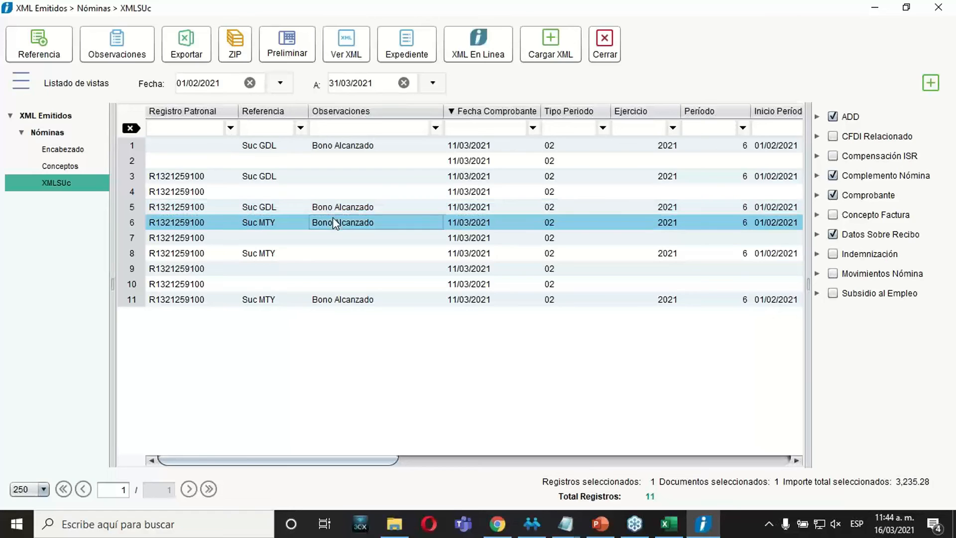
left_click(299, 59)
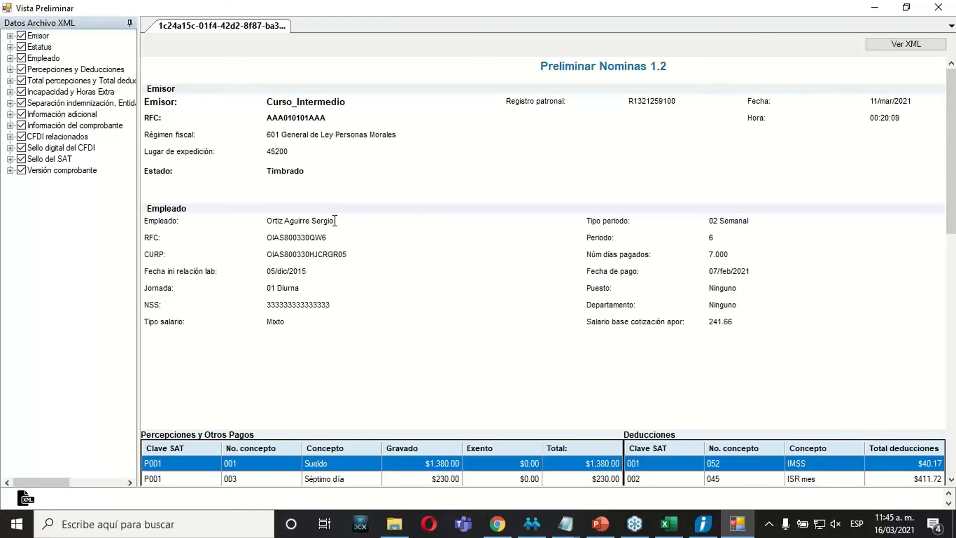
left_click(21, 35)
left_click(21, 58)
left_click(21, 47)
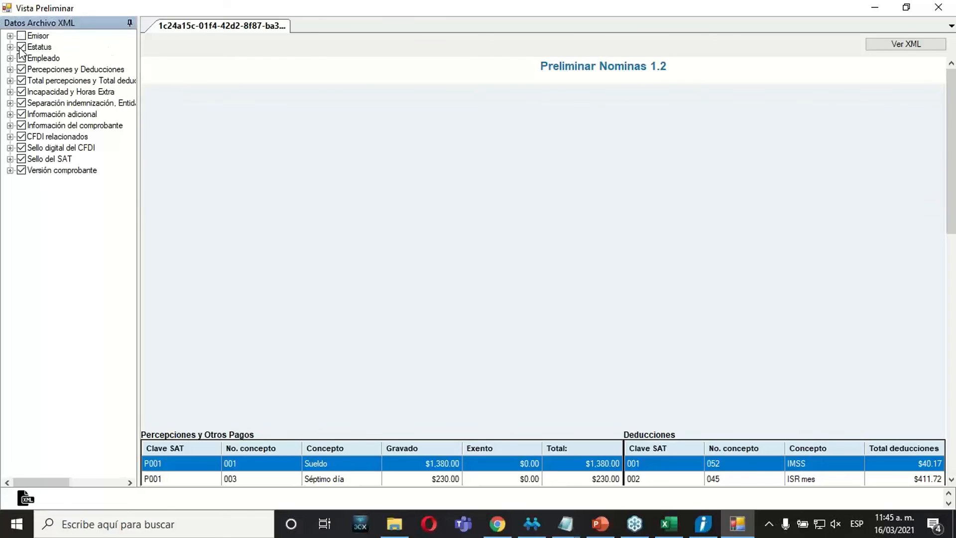
left_click(21, 69)
left_click(21, 80)
left_click(21, 102)
left_click(20, 92)
left_click(21, 114)
left_click(21, 125)
left_click(21, 137)
left_click(21, 147)
left_click(20, 159)
left_click(21, 169)
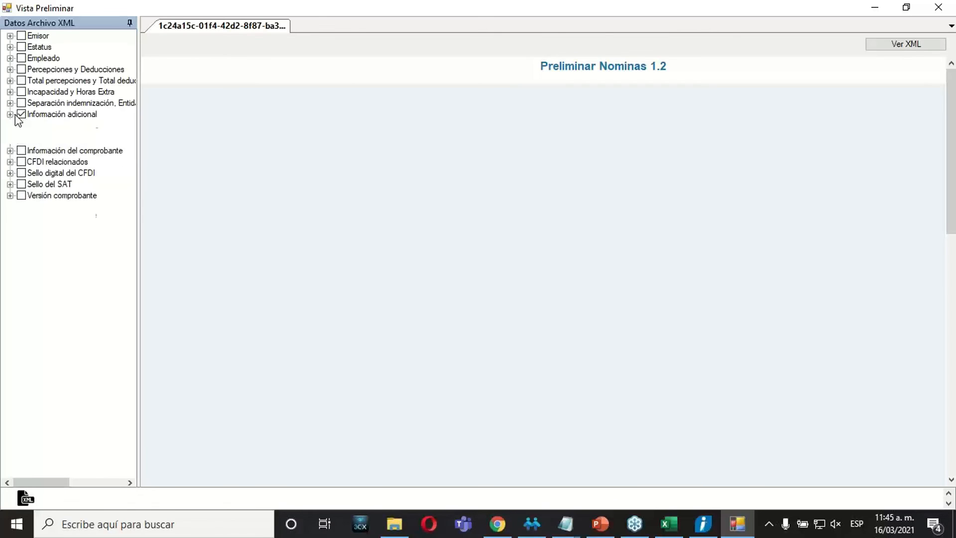
Show Información del comprobante, Total percepciones y Total deducciones, Empleado, and Percepciones y Deducciones in the preliminary view, and close it
left_click(14, 114)
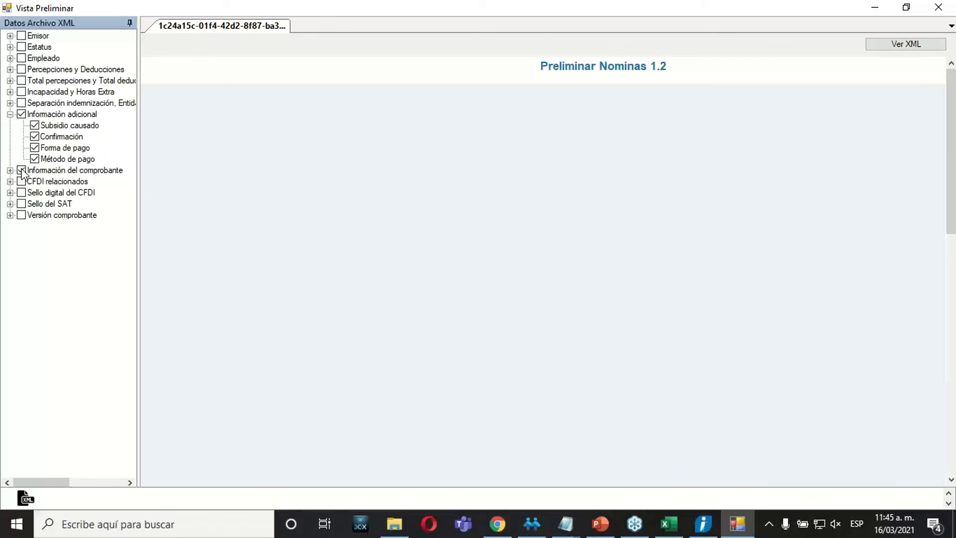
left_click(21, 171)
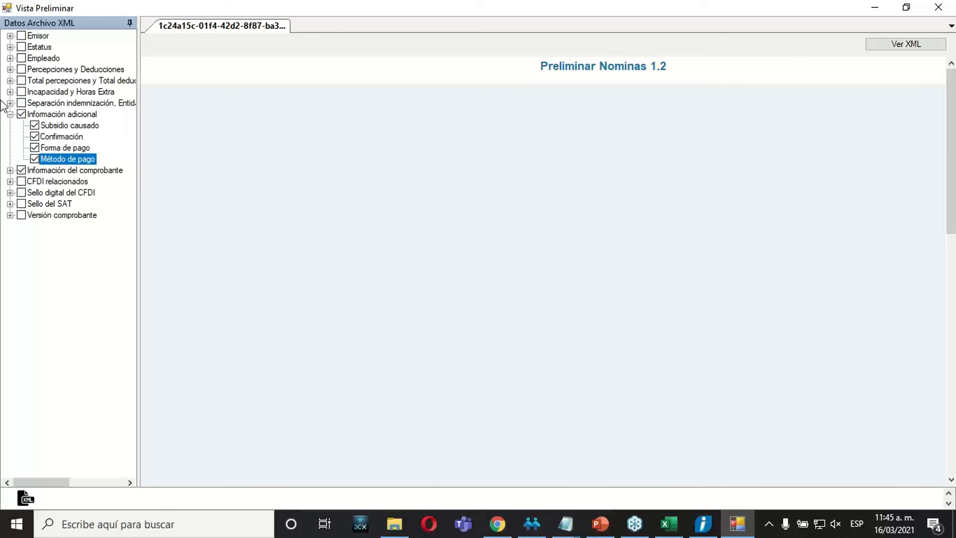
left_click(21, 80)
left_click(22, 58)
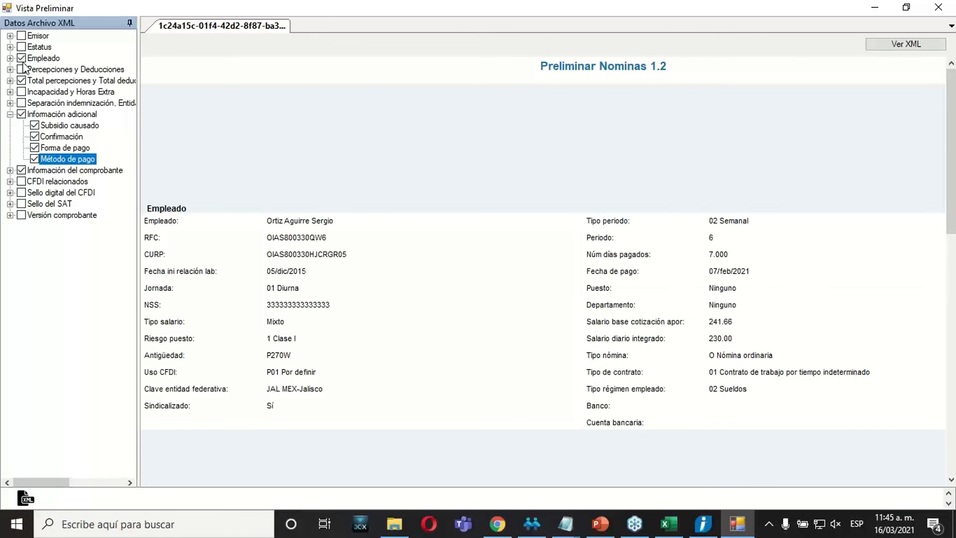
left_click(22, 69)
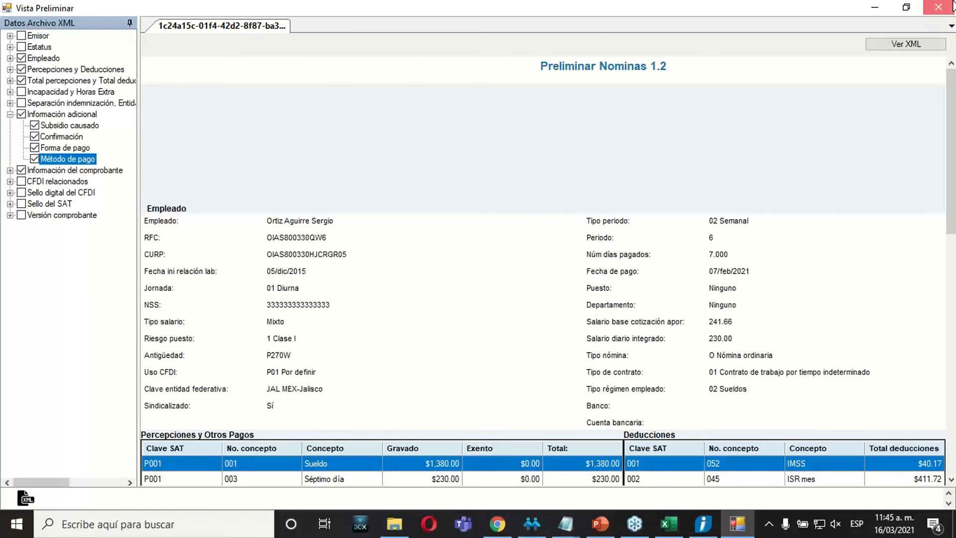
left_click(946, 7)
Select records 1 to 10 in the XMLSUc view, open their preliminary view, and display the first XML
left_click(333, 146)
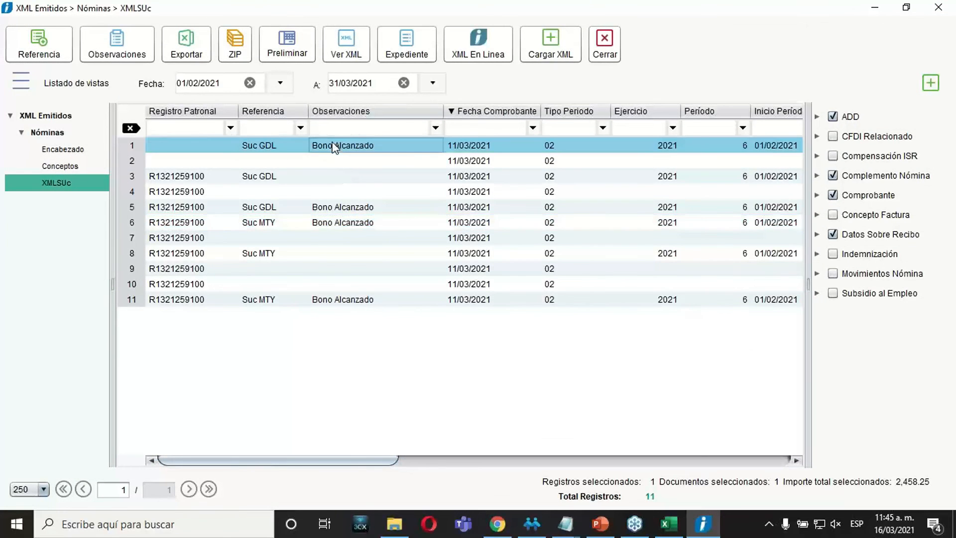
key("shift+Down")
key("shift+Down")
key("shift+Down")
key("shift+Down")
key("shift+Down")
key("shift+Down")
key("shift+Down")
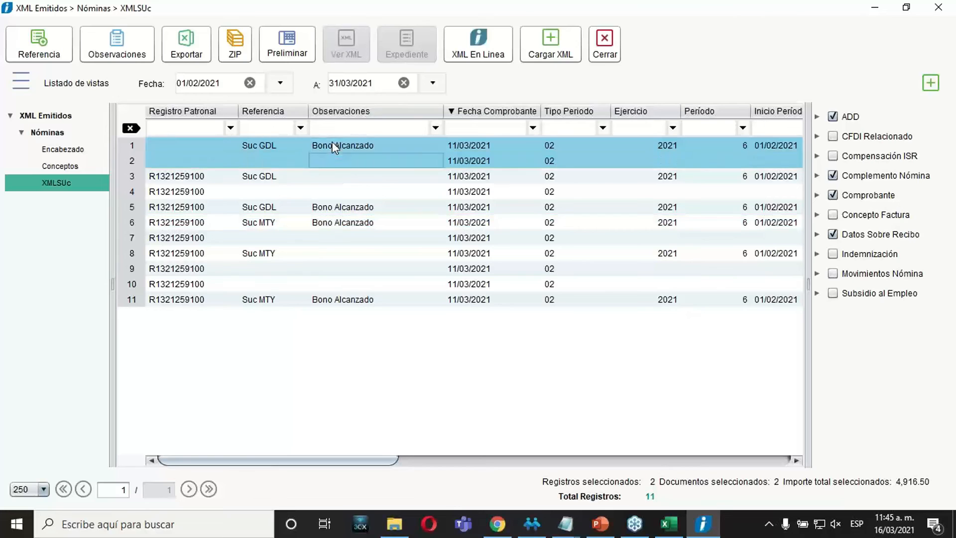
key("shift+Down")
key("shift+Down")
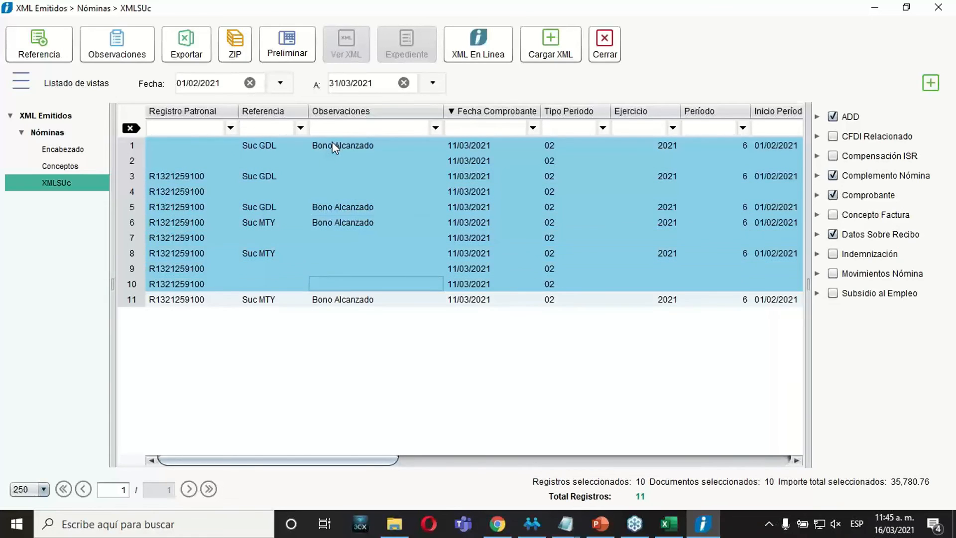
left_click(288, 49)
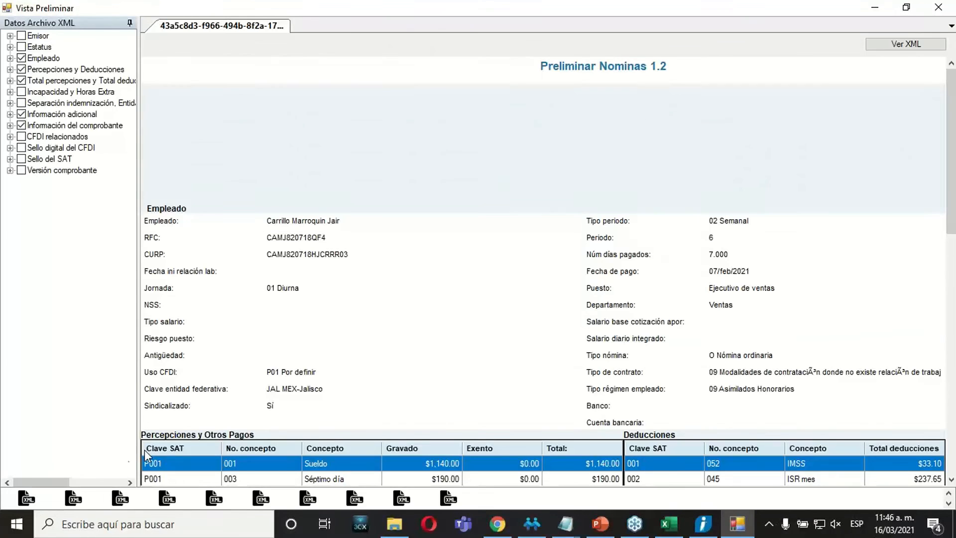
left_click(24, 500)
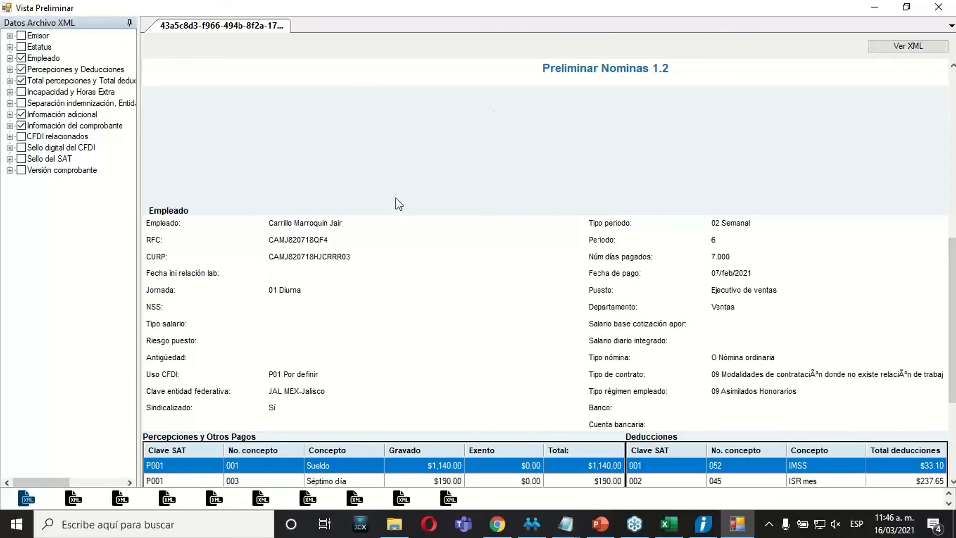
Browse the other XML receipts of the selected records in the preliminary view, and close it
left_click(72, 502)
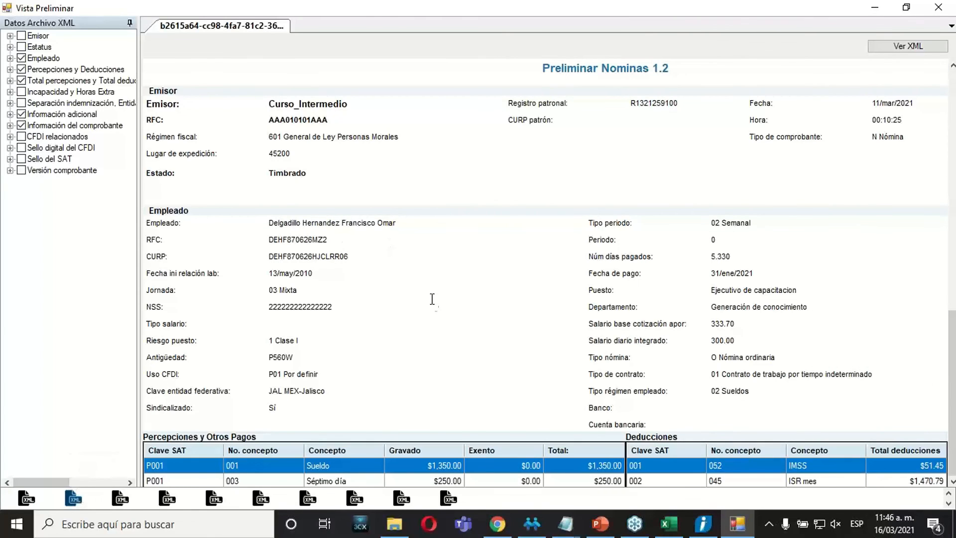
left_click(117, 502)
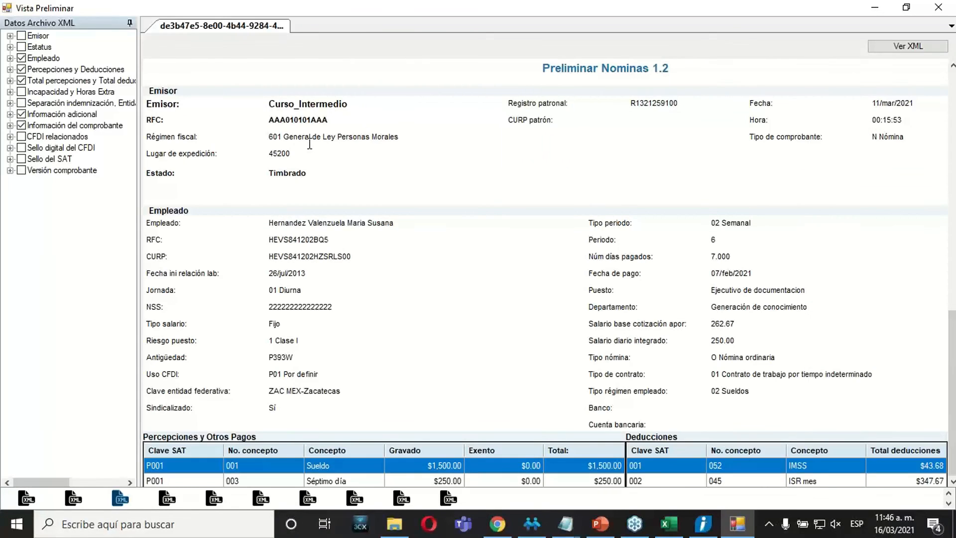
left_click(174, 499)
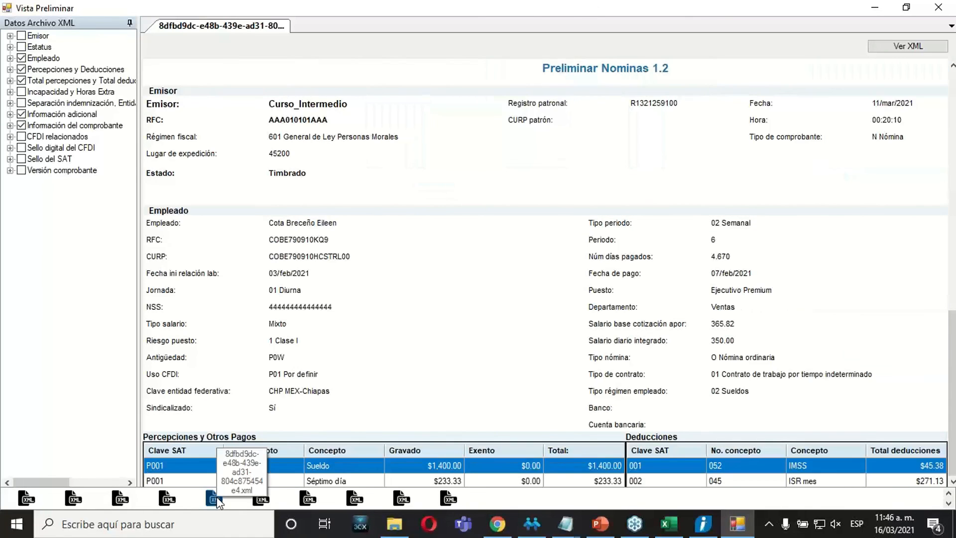
left_click(261, 501)
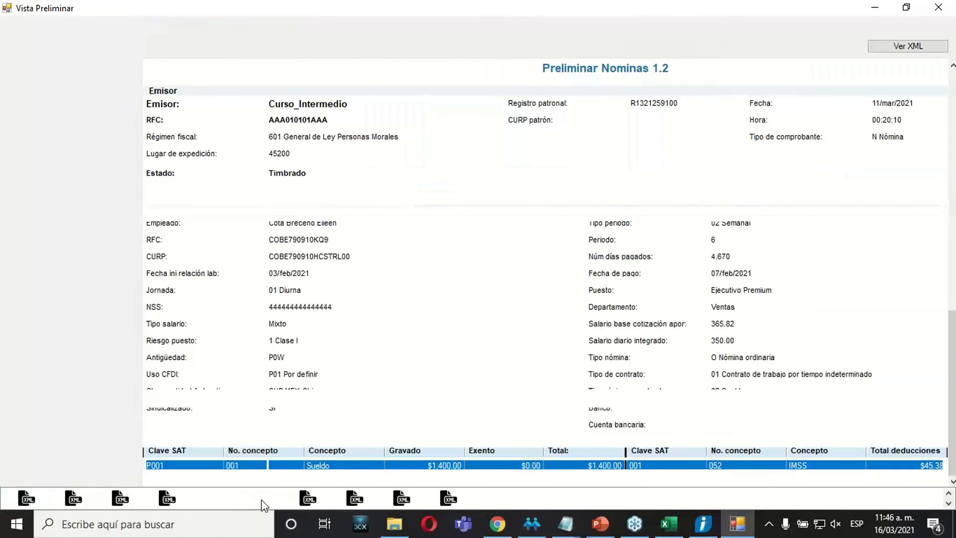
left_click(349, 501)
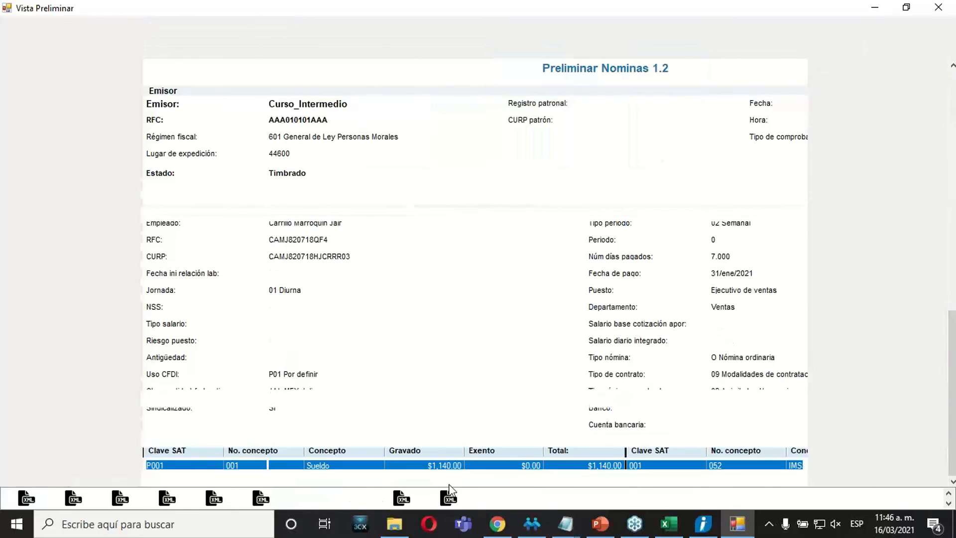
left_click(938, 7)
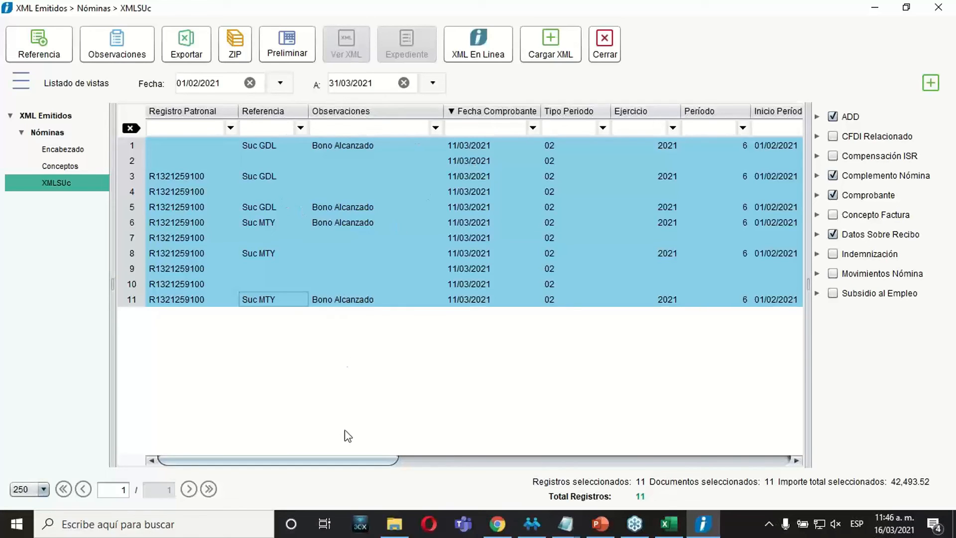
Reopen the preliminary view for all 11 selected records and go through their XML files from first to last
left_click(287, 53)
left_click(737, 529)
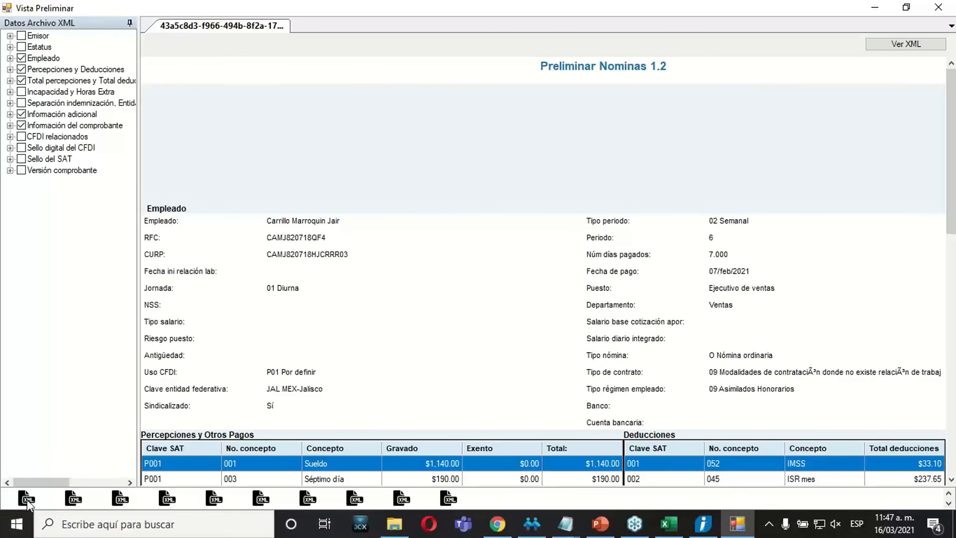
left_click(27, 499)
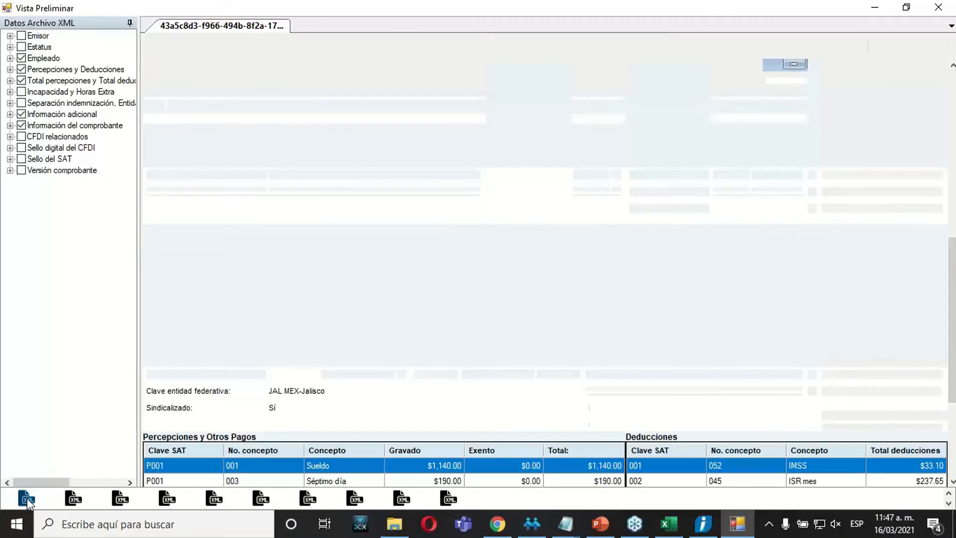
left_click(73, 499)
left_click(121, 501)
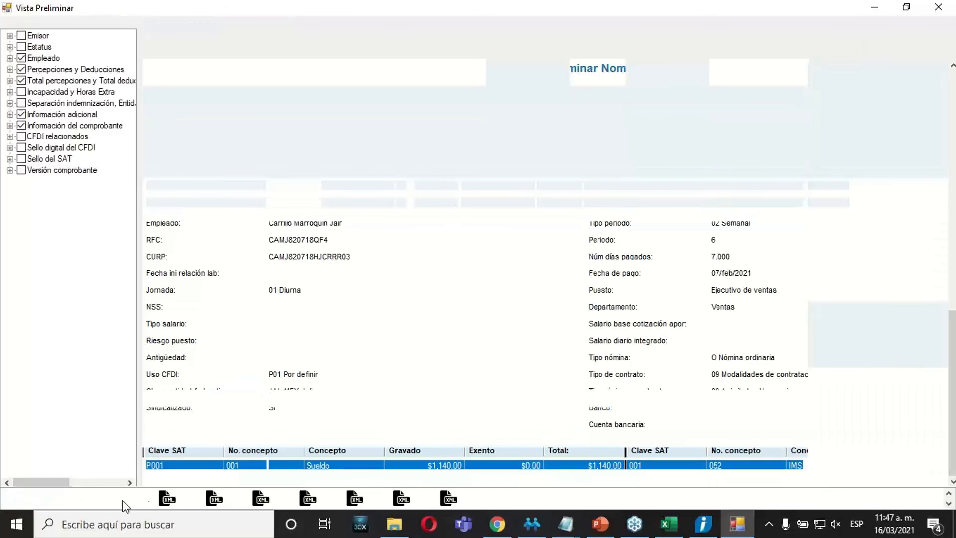
left_click(166, 502)
left_click(219, 503)
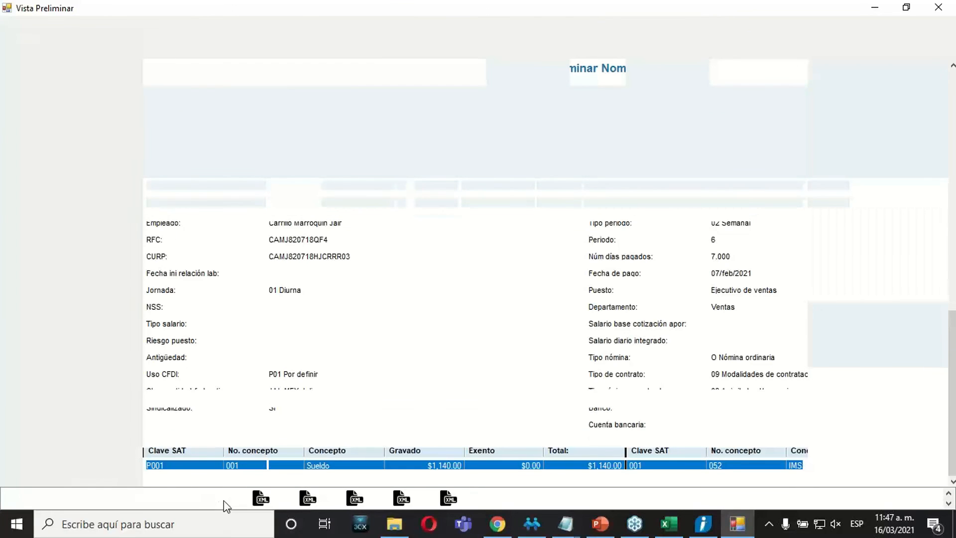
left_click(258, 500)
left_click(305, 500)
left_click(355, 500)
left_click(401, 500)
left_click(448, 496)
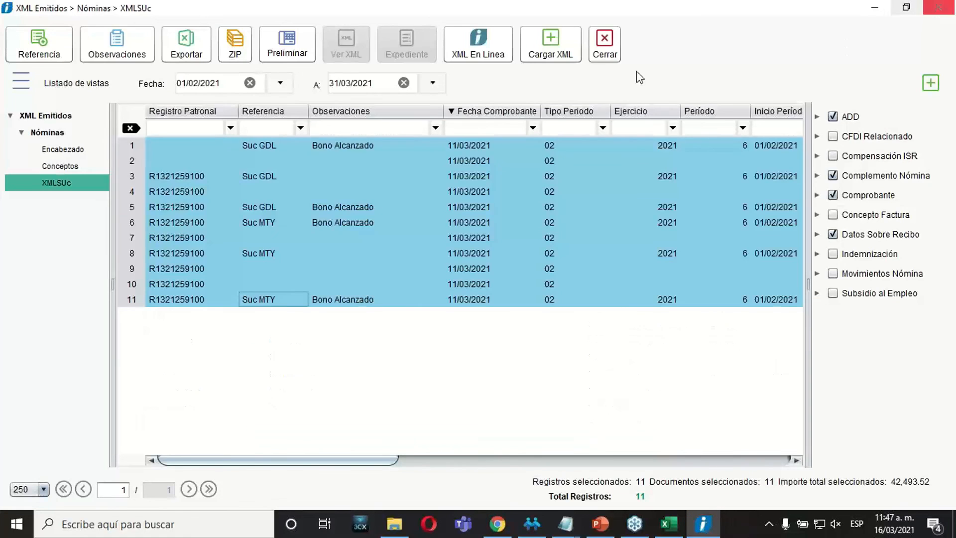
Select record 8 with the Suc MTY reference in the XMLSUc view, open its PDF, and close its preliminary view
left_click(522, 284)
left_click(298, 224)
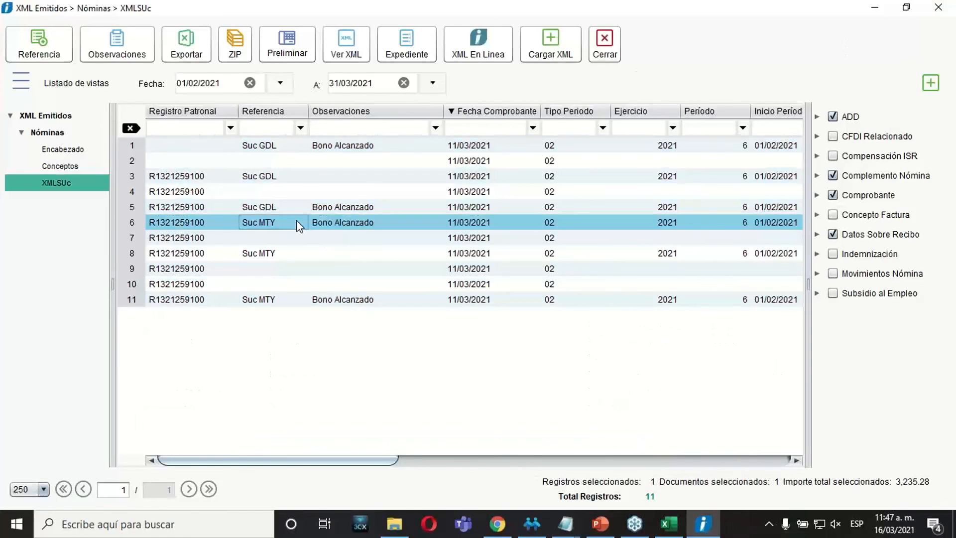
left_click(271, 232)
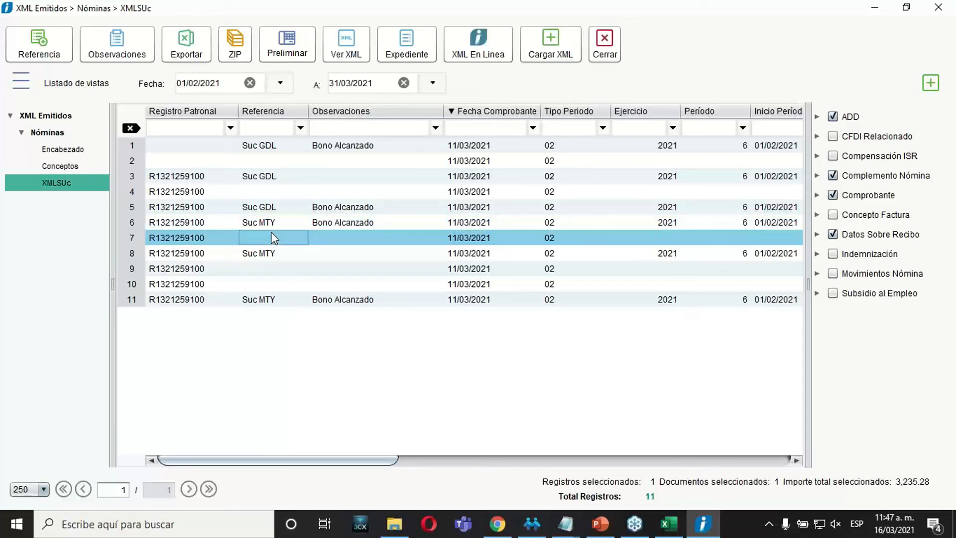
left_click(242, 253)
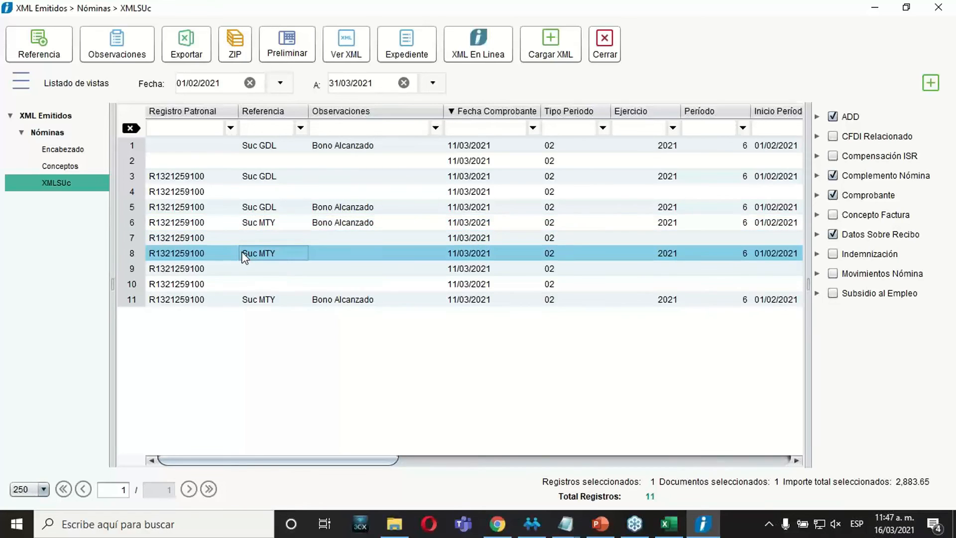
right_click(244, 256)
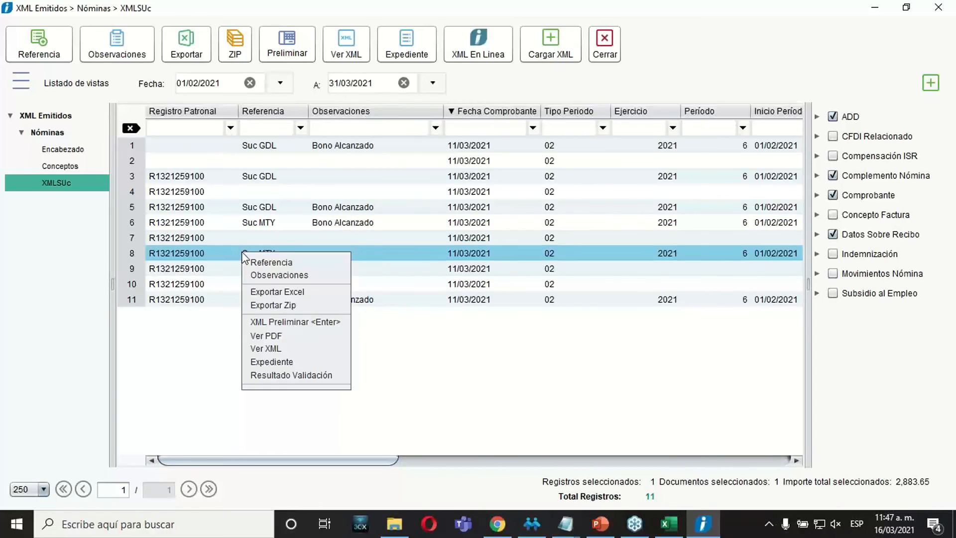
left_click(284, 338)
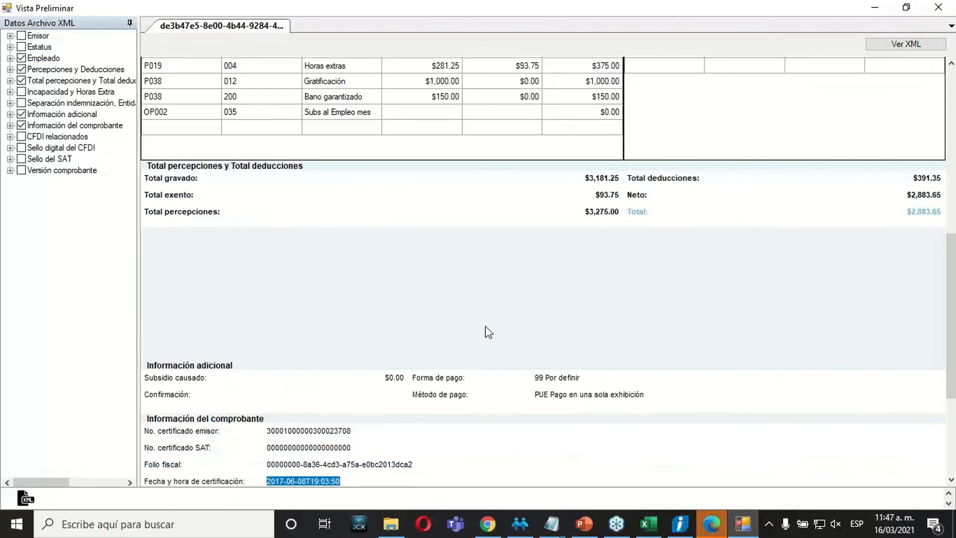
left_click(941, 8)
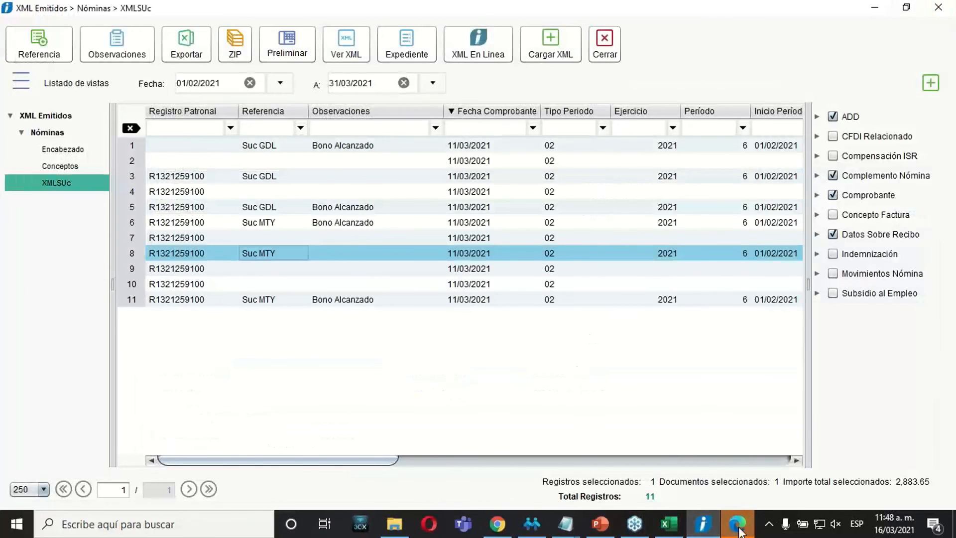
Examine the payroll receipt PDF in Edge, from the employee data and concepts to the digital seals, and close it
scroll(730, 244, "down", 5)
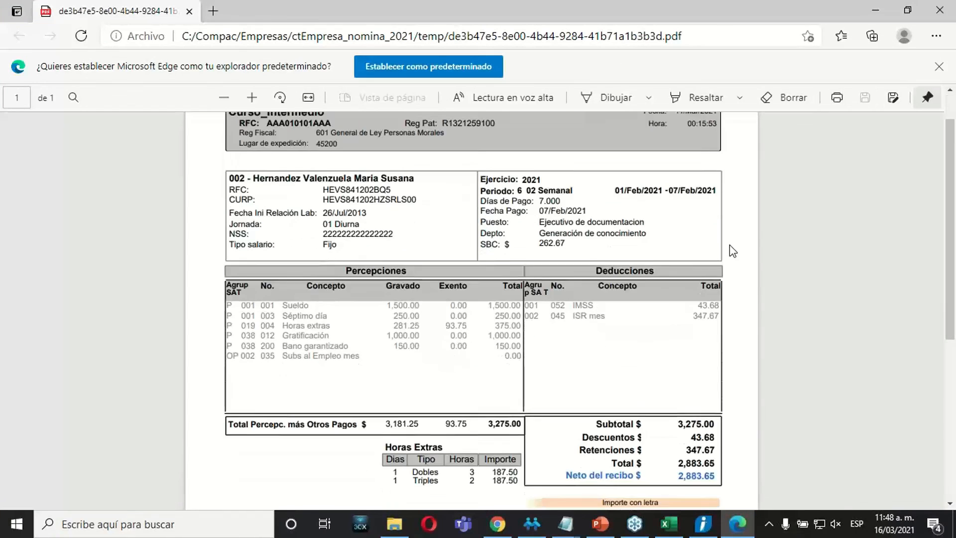
scroll(731, 250, "up", 5)
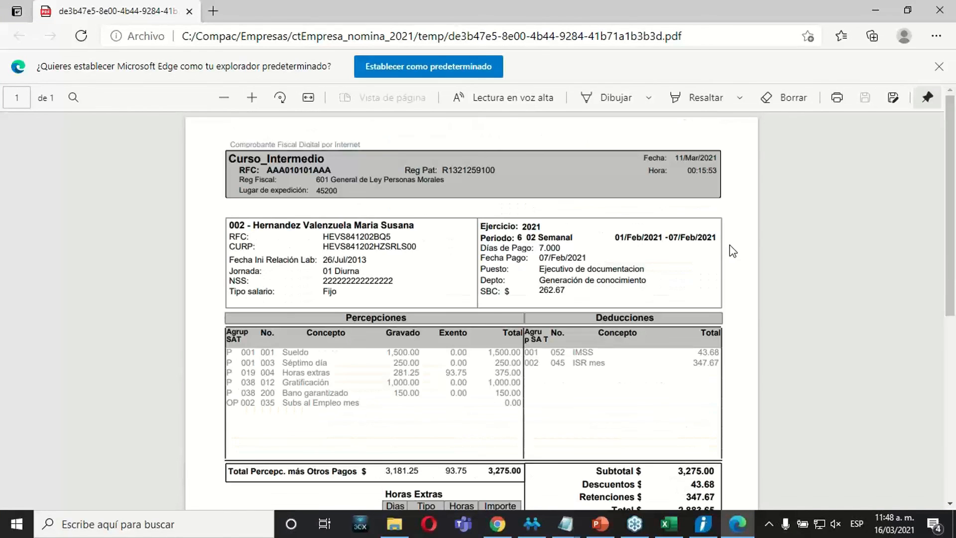
scroll(732, 251, "down", 6)
scroll(732, 251, "up", 1)
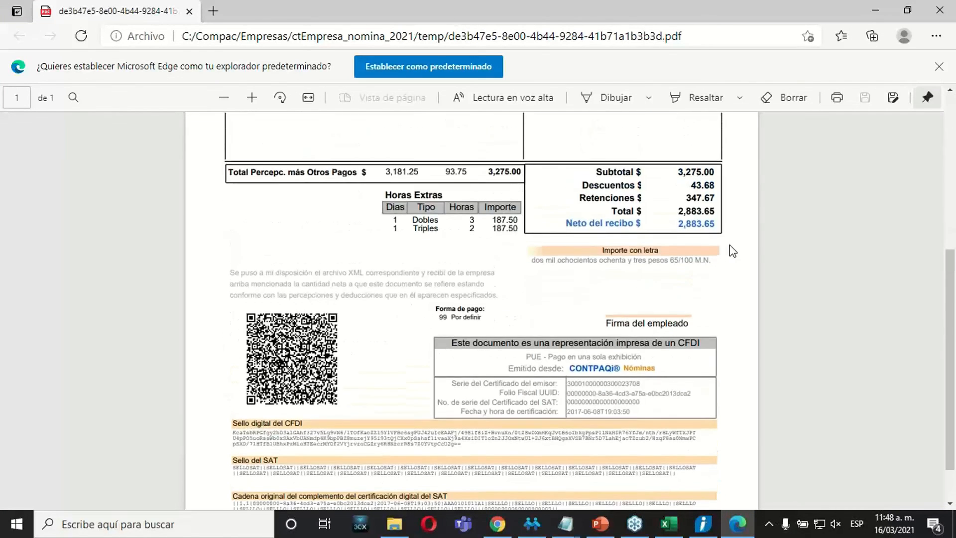
scroll(732, 250, "up", 5)
scroll(732, 250, "down", 6)
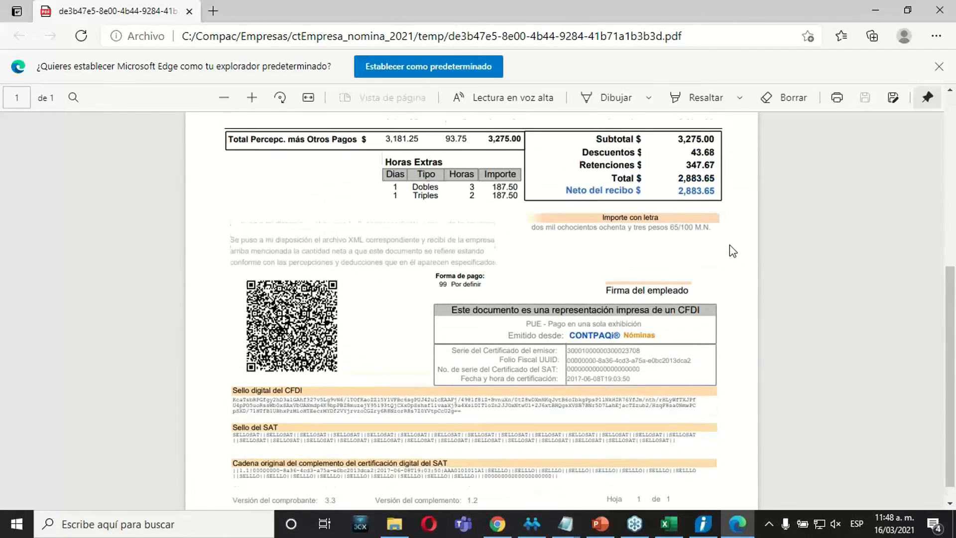
scroll(732, 251, "up", 5)
scroll(732, 250, "down", 5)
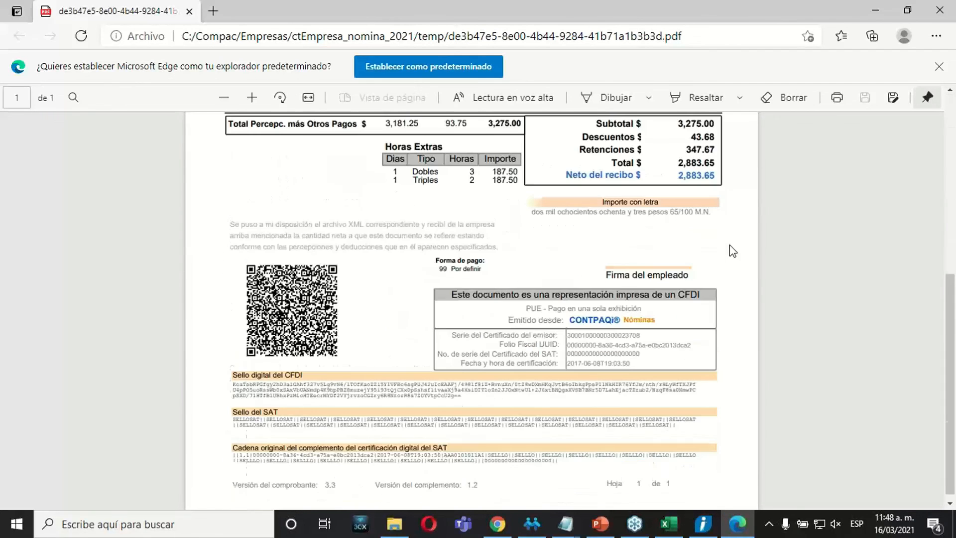
scroll(732, 251, "up", 5)
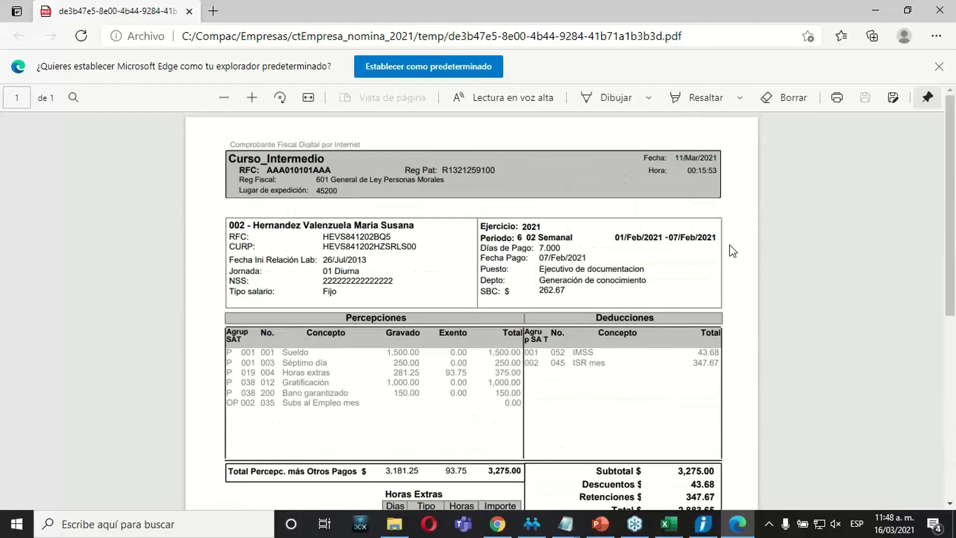
scroll(729, 245, "down", 5)
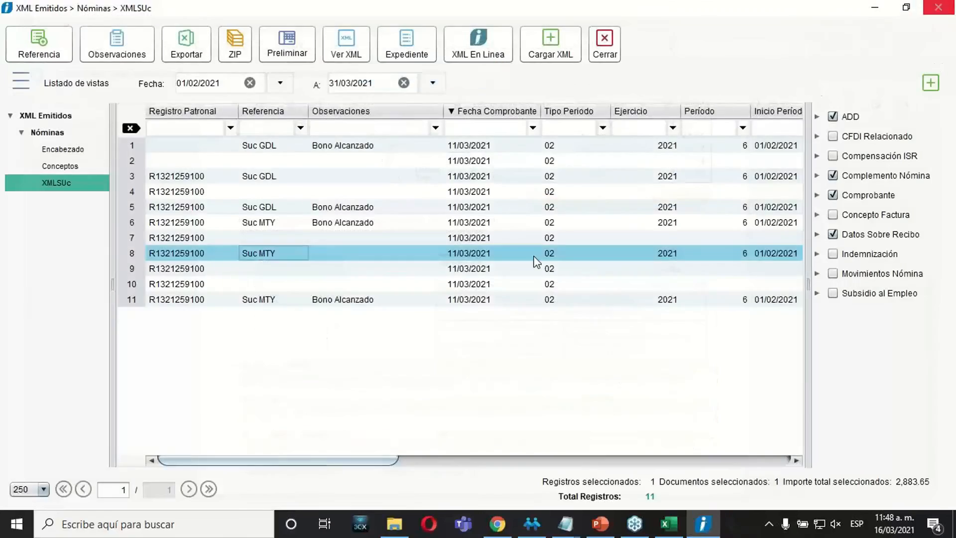
left_click(939, 10)
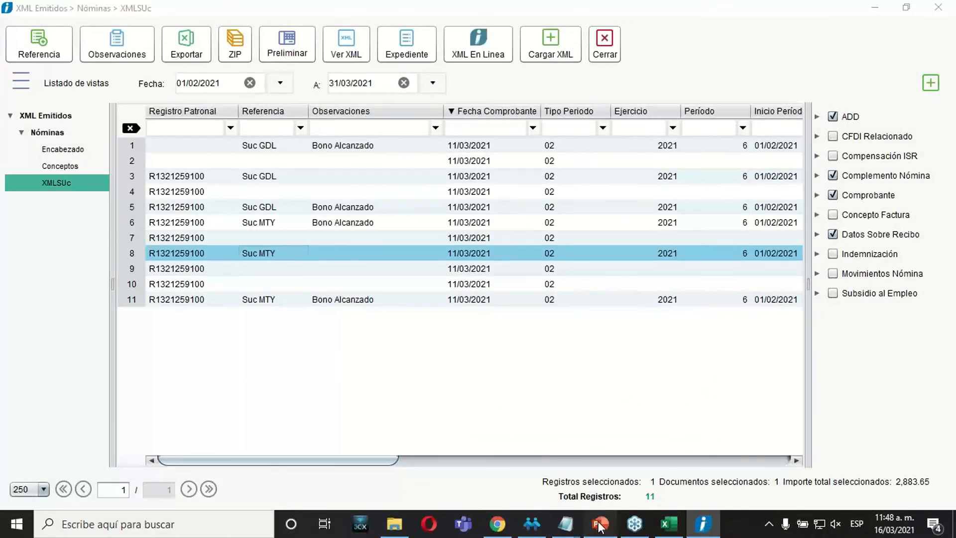
Switch to PowerPoint and review slide 31, the payroll CFDI export exercise, pointing out its Exportar, Preliminar and ZIP images
left_click(600, 524)
left_click(89, 398)
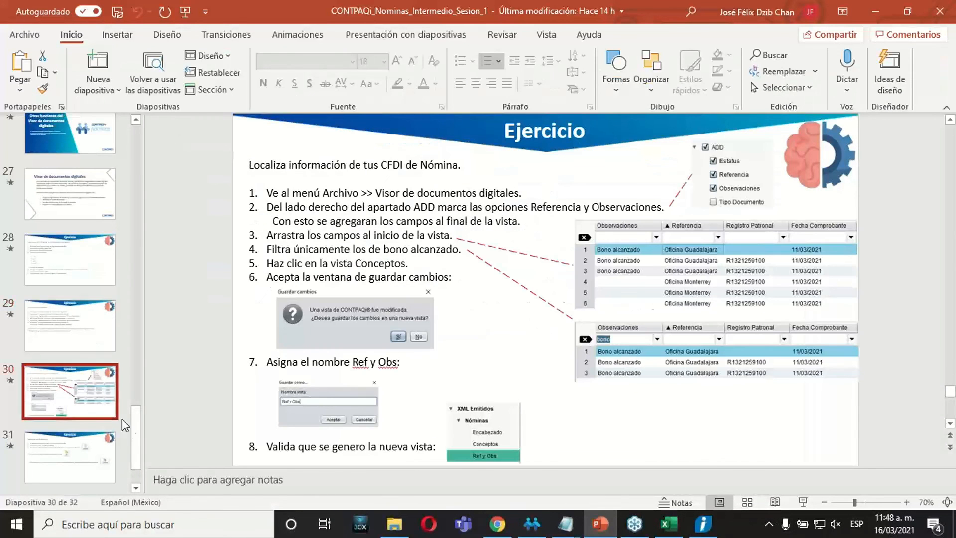
scroll(139, 457, "down", 2)
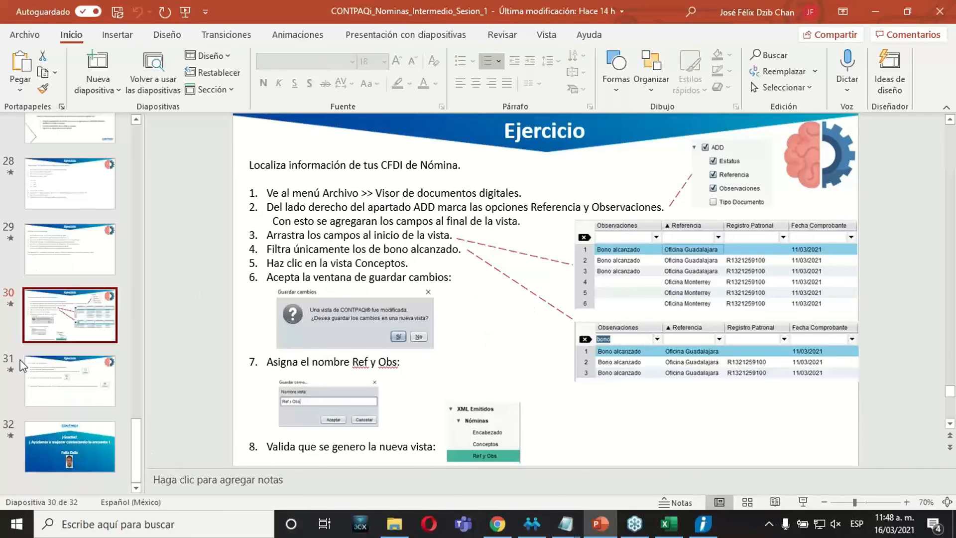
left_click(53, 381)
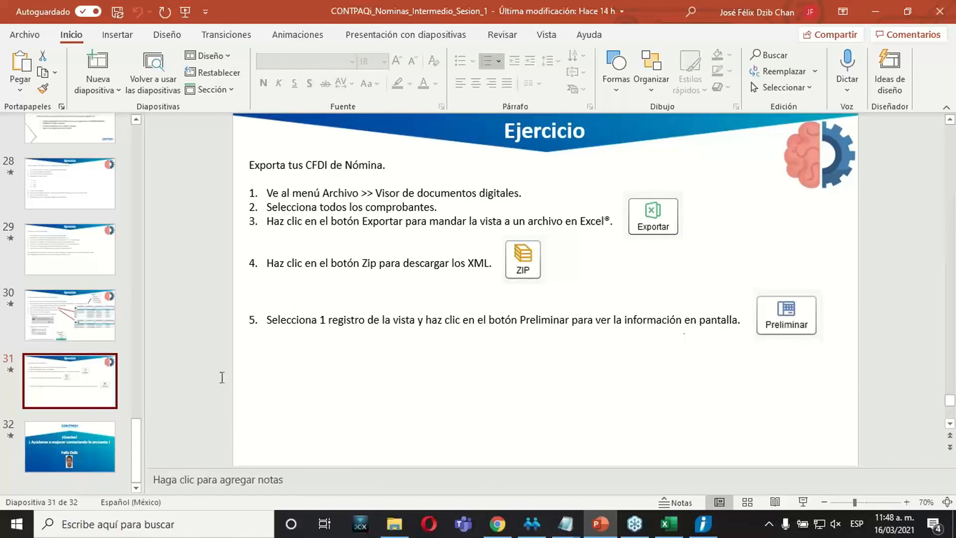
left_click(661, 362)
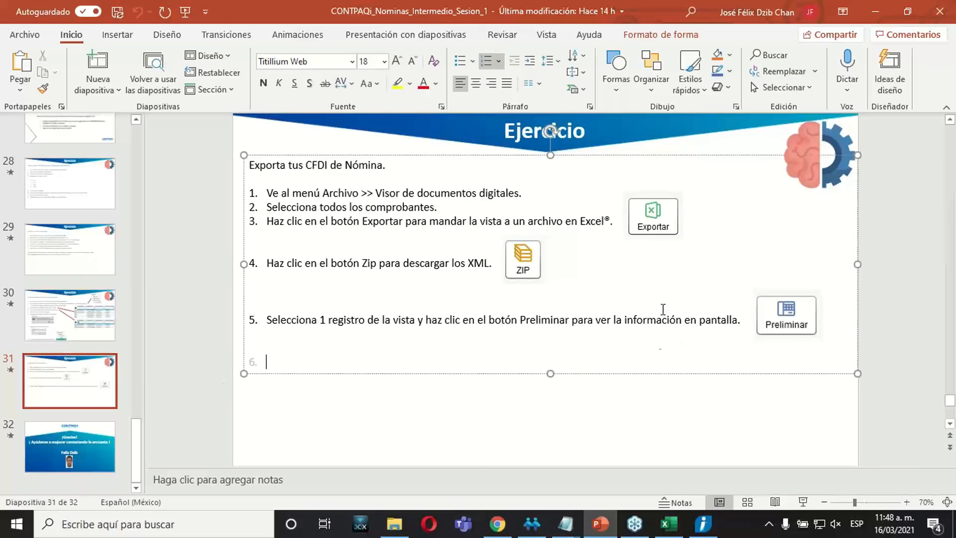
left_click(651, 224)
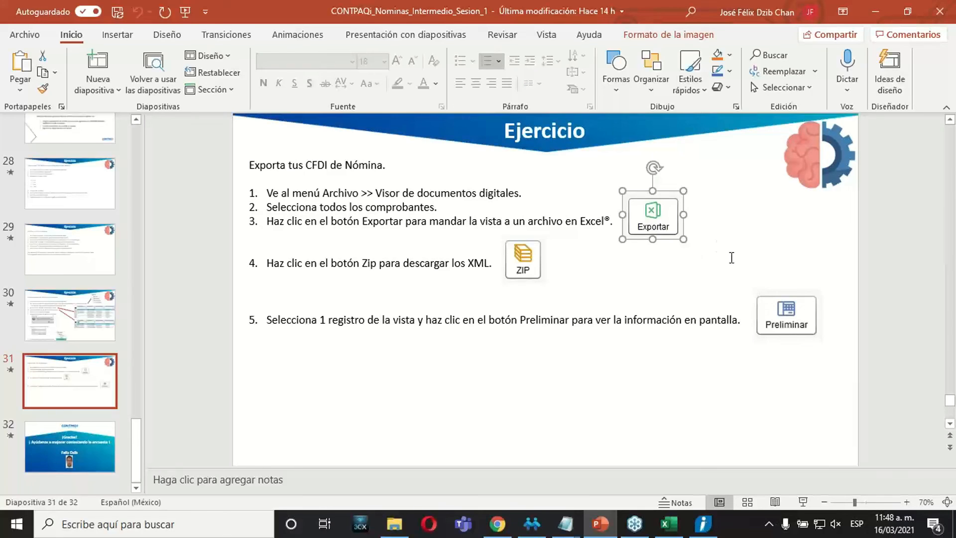
left_click(772, 310)
left_click(649, 404)
left_click(525, 269)
left_click(492, 412)
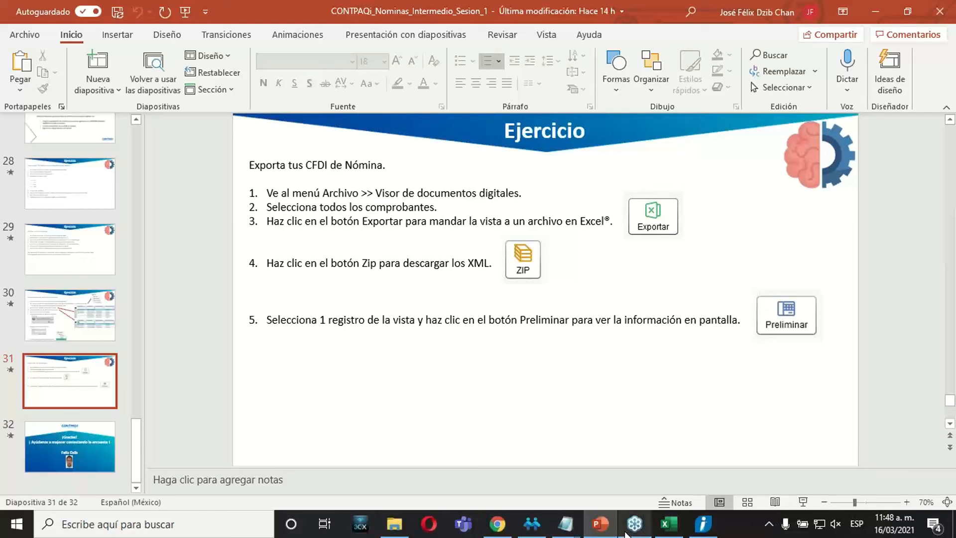
Return to the XMLSUc view in the digital documents viewer and select record 6
left_click(540, 528)
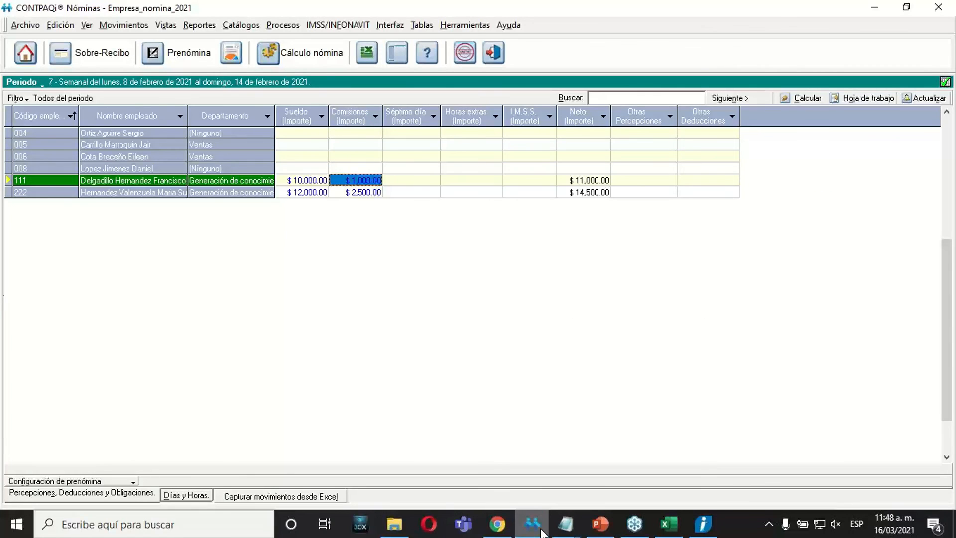
left_click(497, 524)
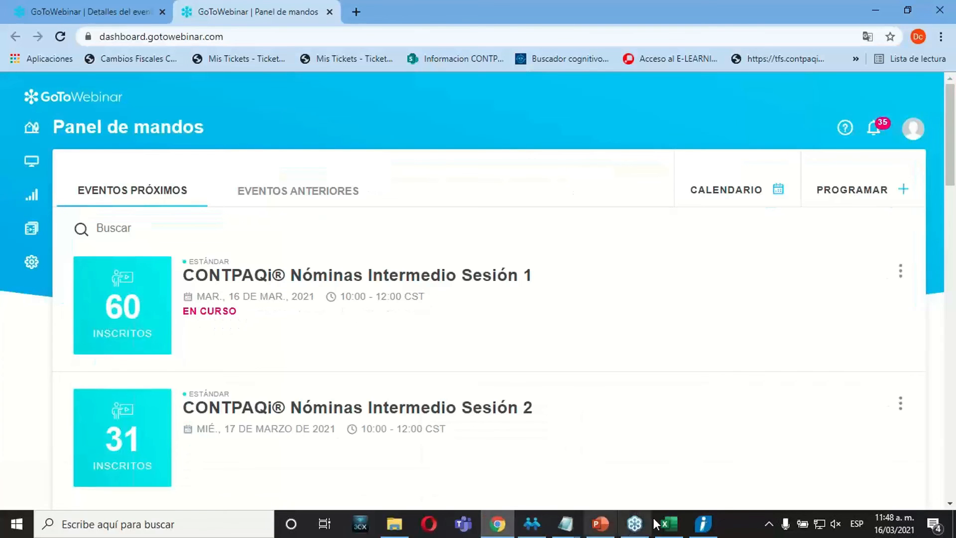
left_click(703, 523)
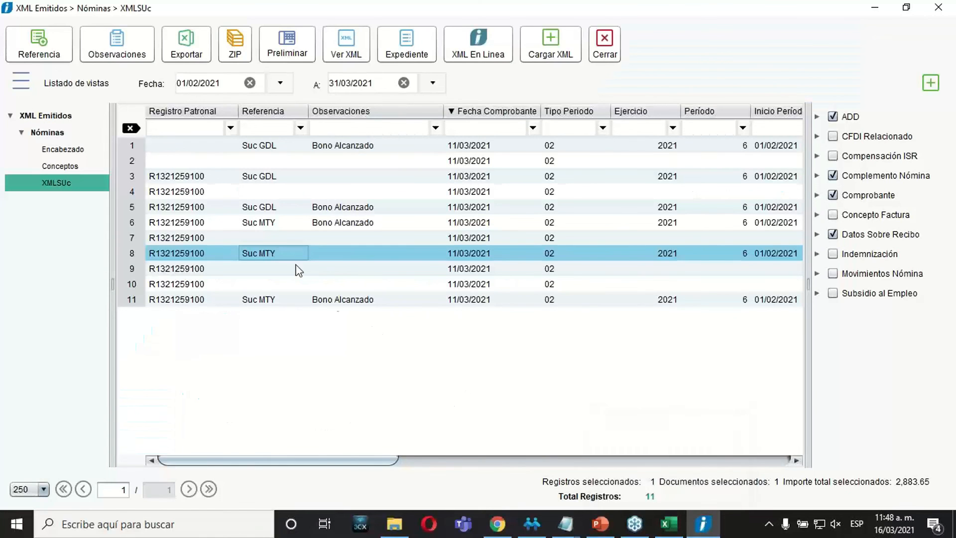
left_click(272, 233)
left_click(327, 219)
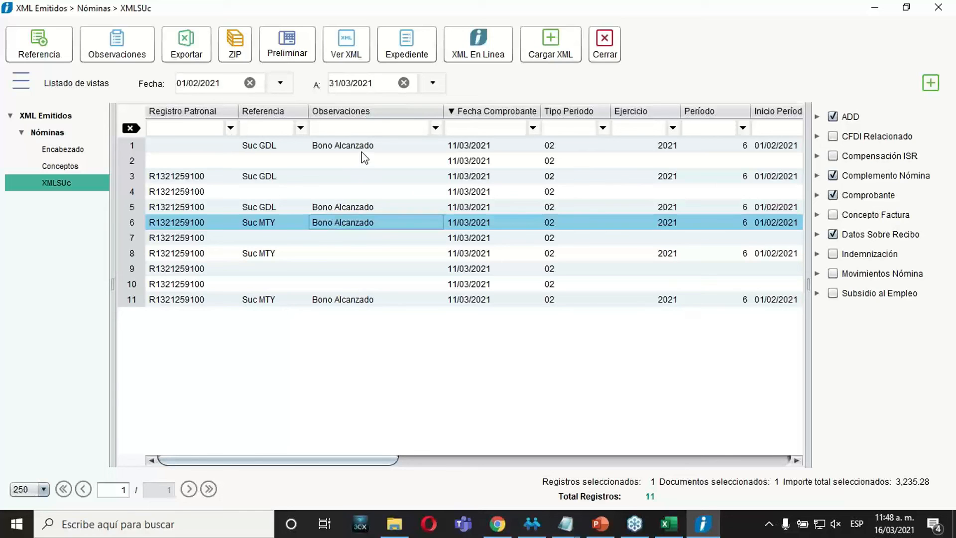
left_click(375, 145)
key("shift+Down")
key("shift+Down")
key("shift+Down")
key("shift+Down")
key("shift+Down")
key("shift+Down")
key("shift+Down")
key("shift+Down")
key("shift+Down")
key("shift+Down")
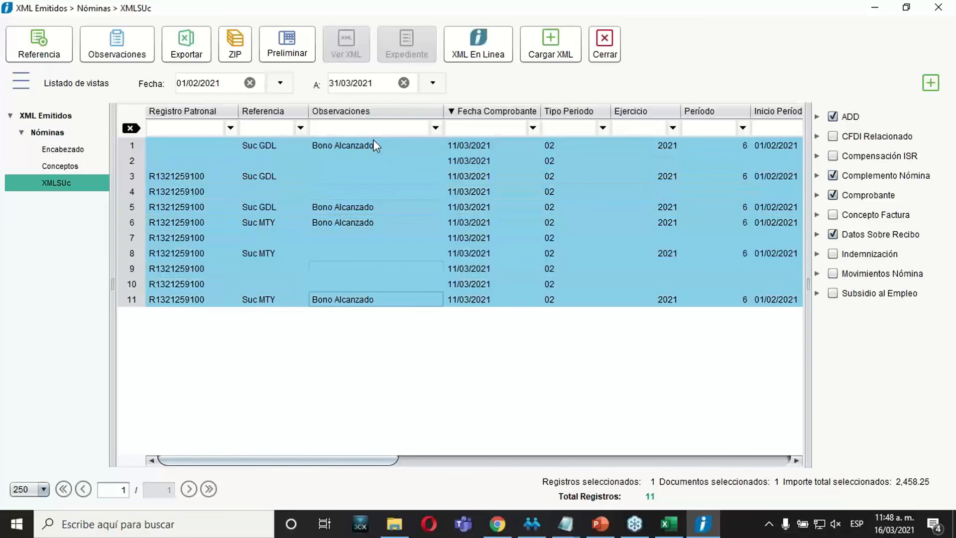
left_click(236, 52)
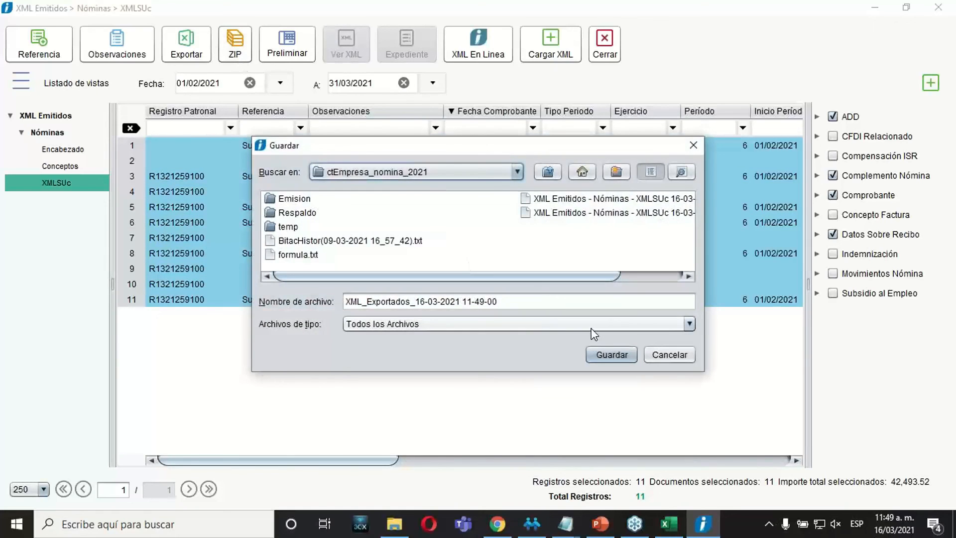
left_click(517, 171)
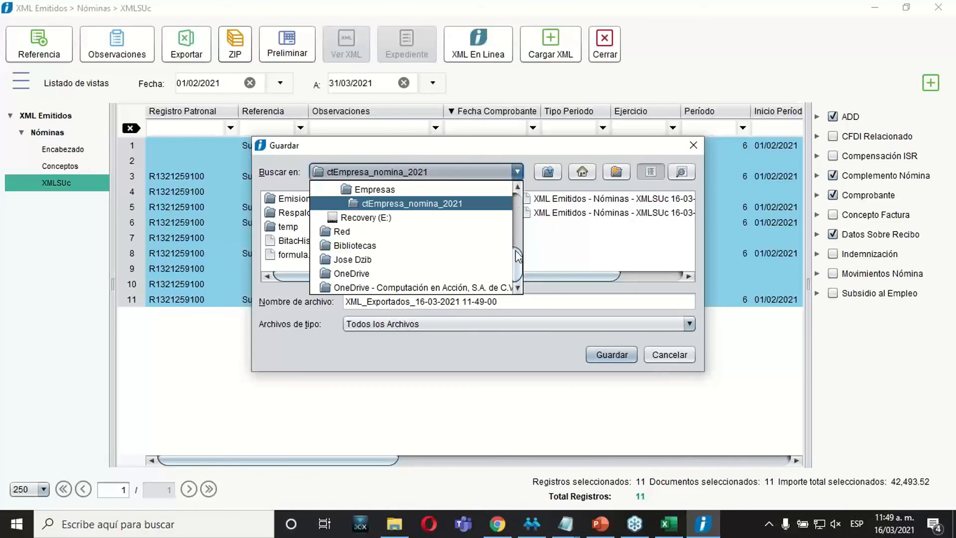
left_click_drag(520, 266, 516, 213)
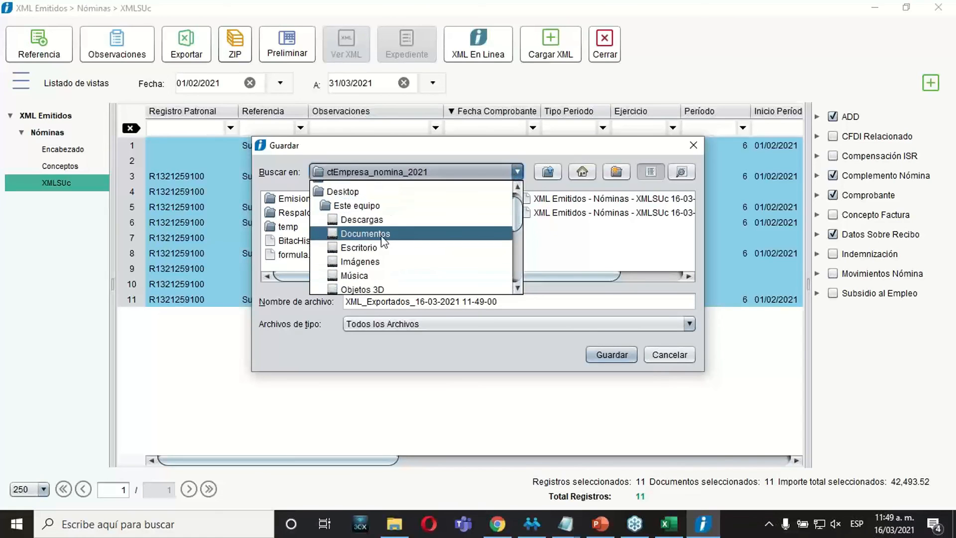
left_click(406, 231)
left_click(537, 303)
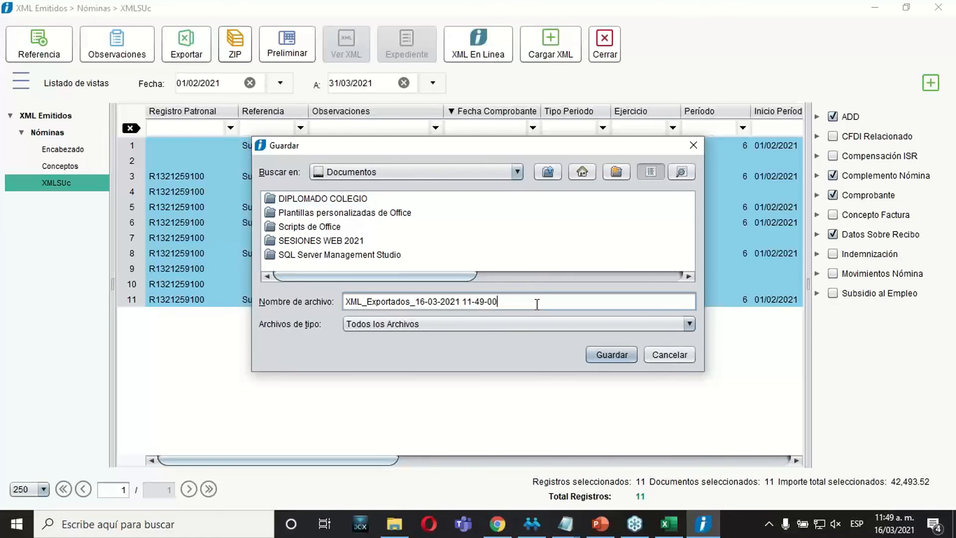
left_click(606, 354)
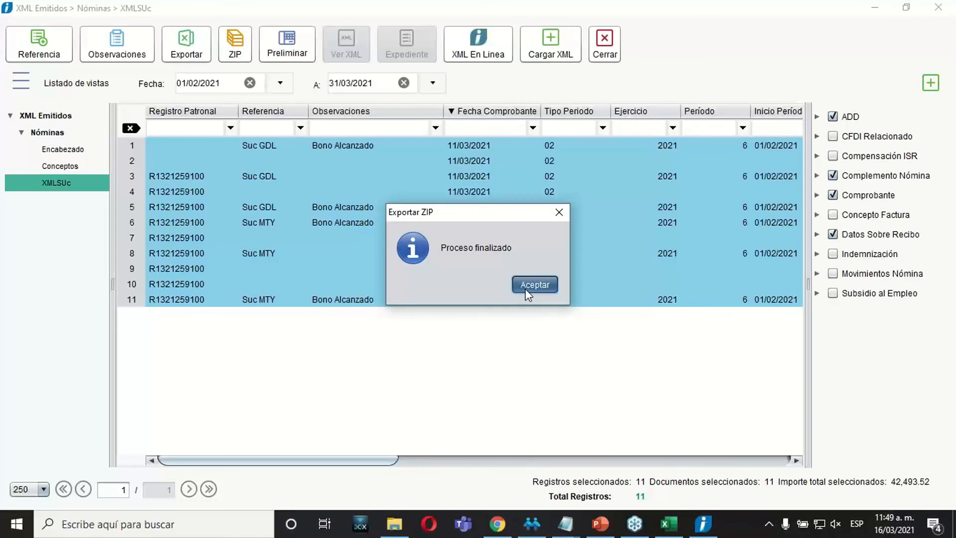
left_click(527, 290)
left_click(394, 523)
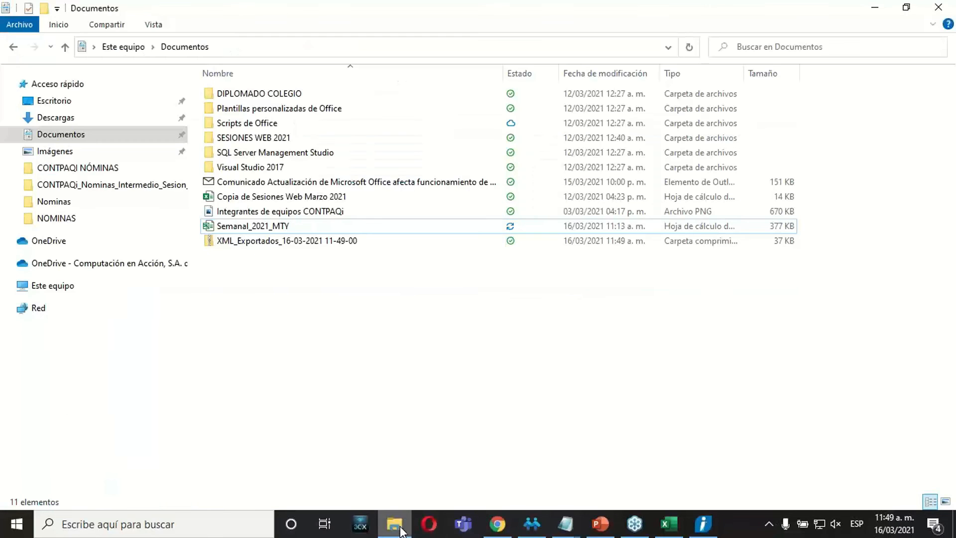
left_click(61, 139)
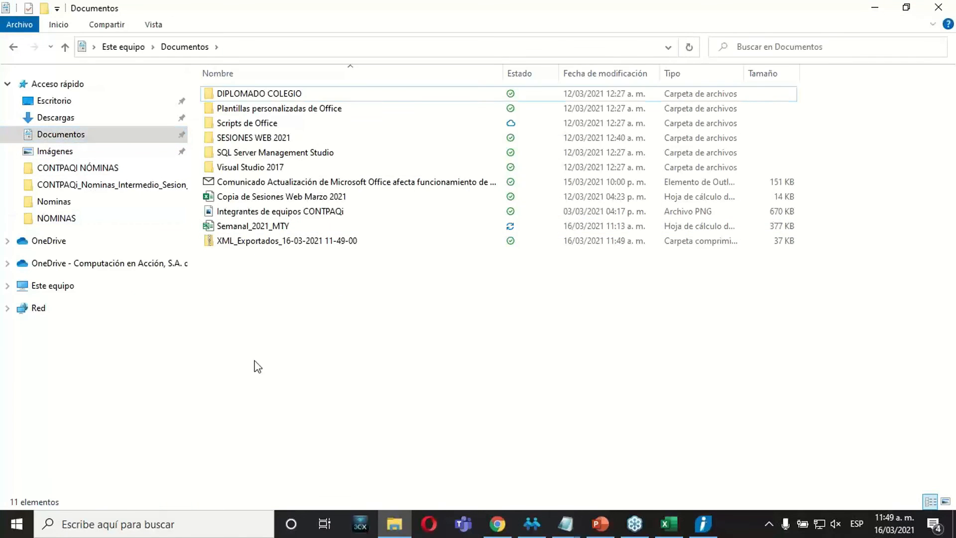
left_click(277, 244)
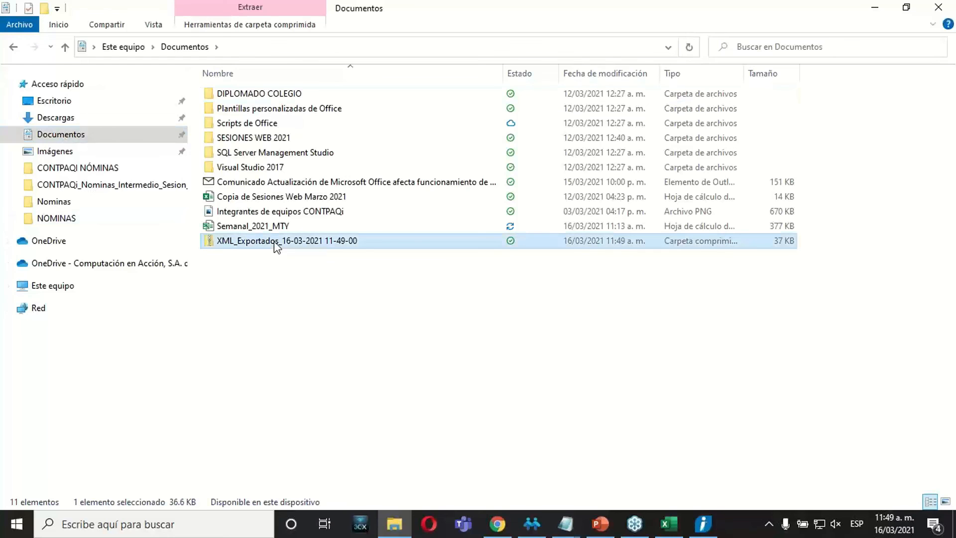
double_click(276, 244)
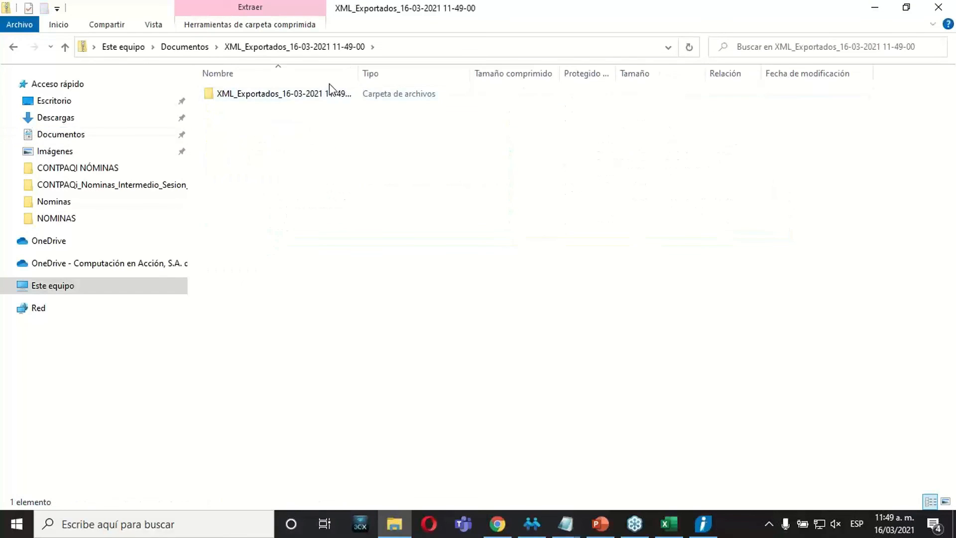
double_click(326, 95)
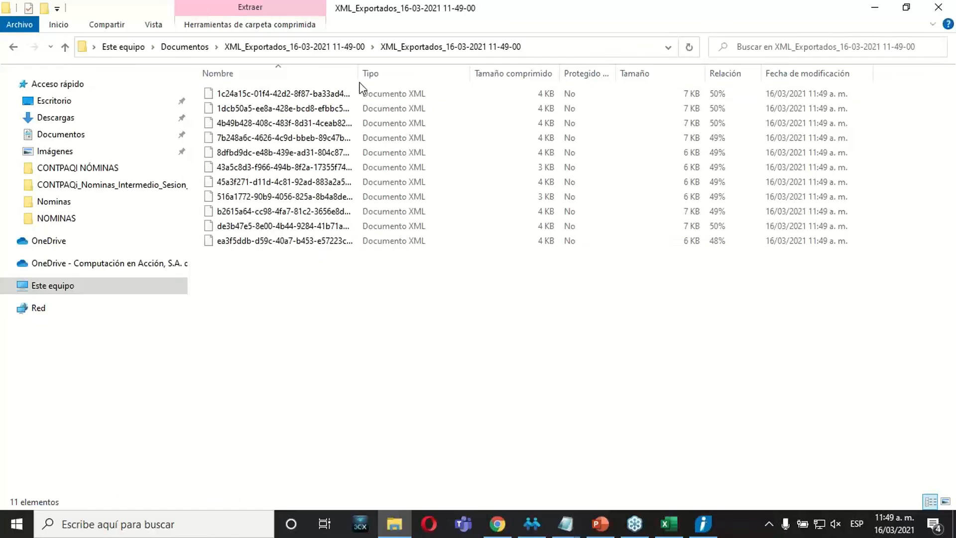
Widen the Nombre column to show the full XML file names, and highlight all the exported files before clearing the selection
left_click_drag(415, 77, 567, 77)
left_click_drag(341, 314, 271, 84)
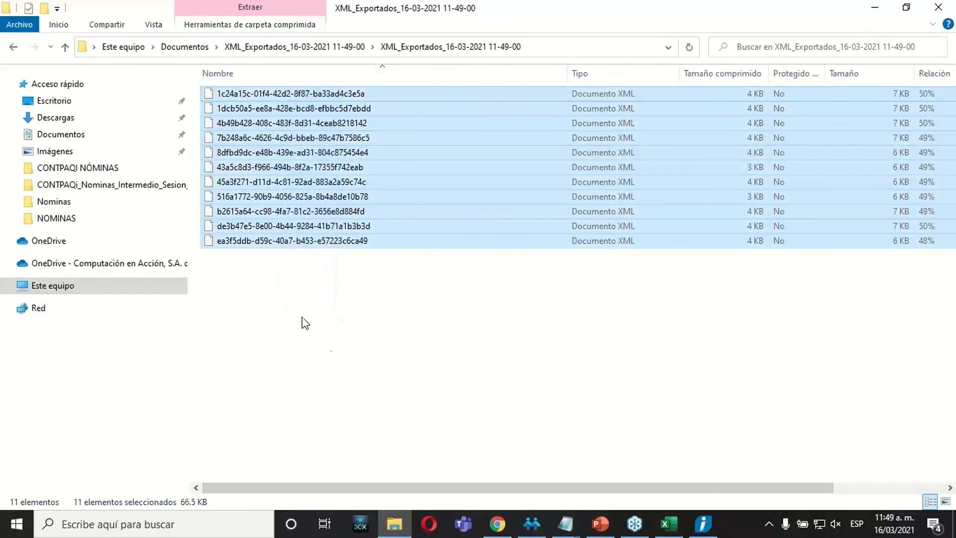
left_click(328, 343)
Open the last exported XML file, review its CFDI content, and close both the file and File Explorer
double_click(296, 241)
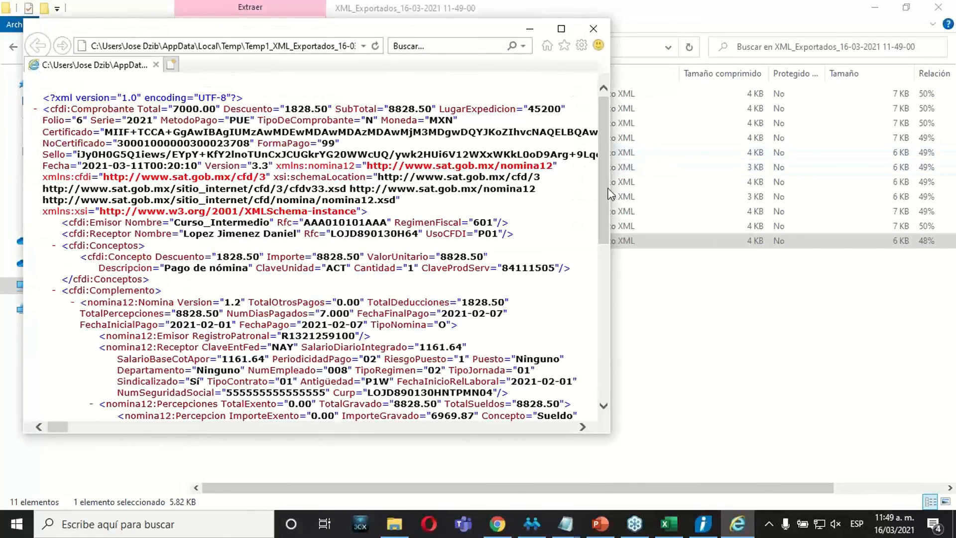
scroll(596, 241, "down", 2)
left_click_drag(596, 242, 598, 157)
left_click(591, 26)
left_click(938, 7)
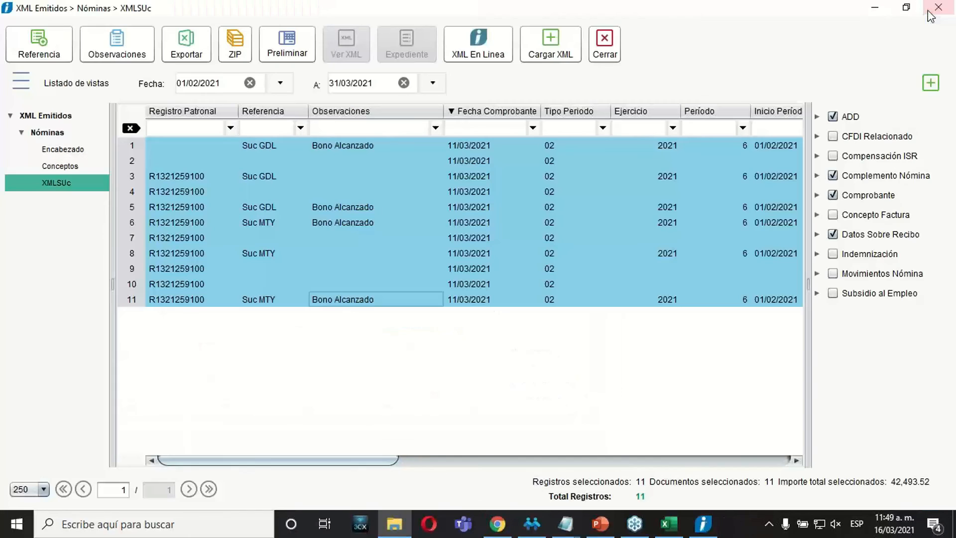
Select records 1 through 7 in the XMLSUc view as a range, and reduce the selection to record 6
left_click(292, 288)
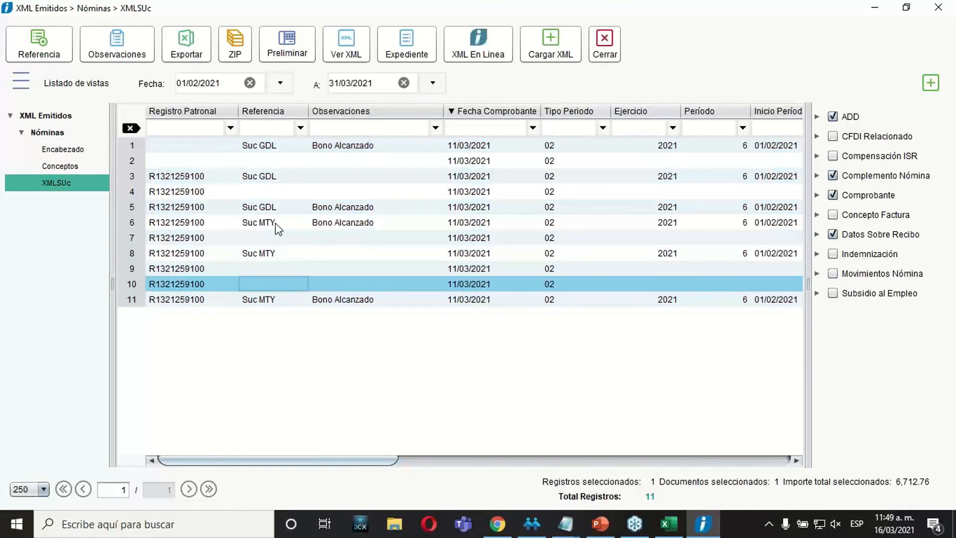
left_click(355, 149)
left_click(327, 191, "shift")
left_click(316, 209, "shift")
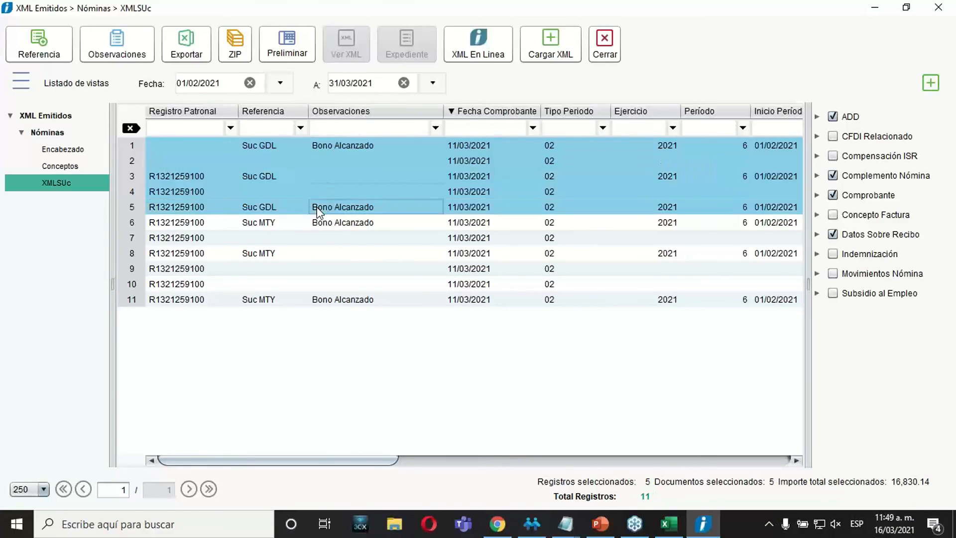
left_click(303, 234, "shift")
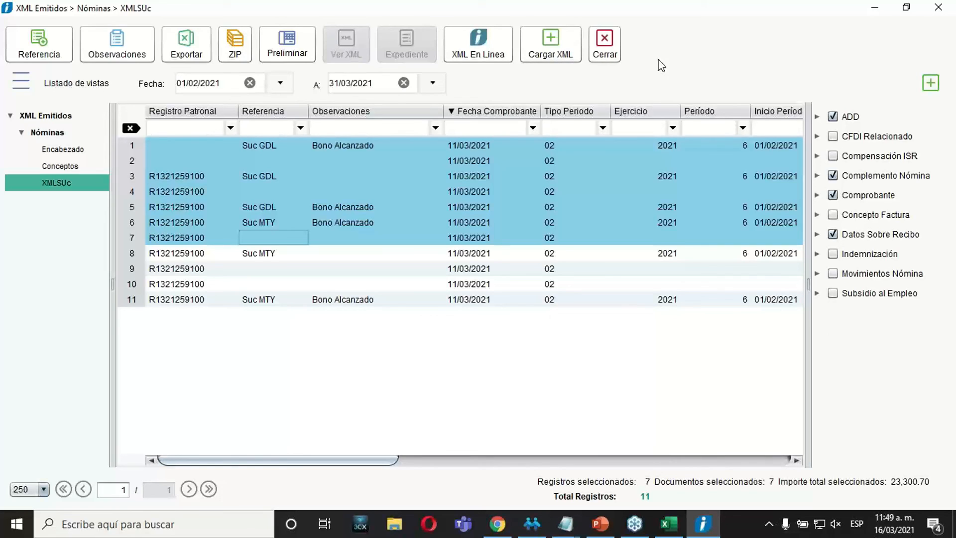
left_click(523, 219)
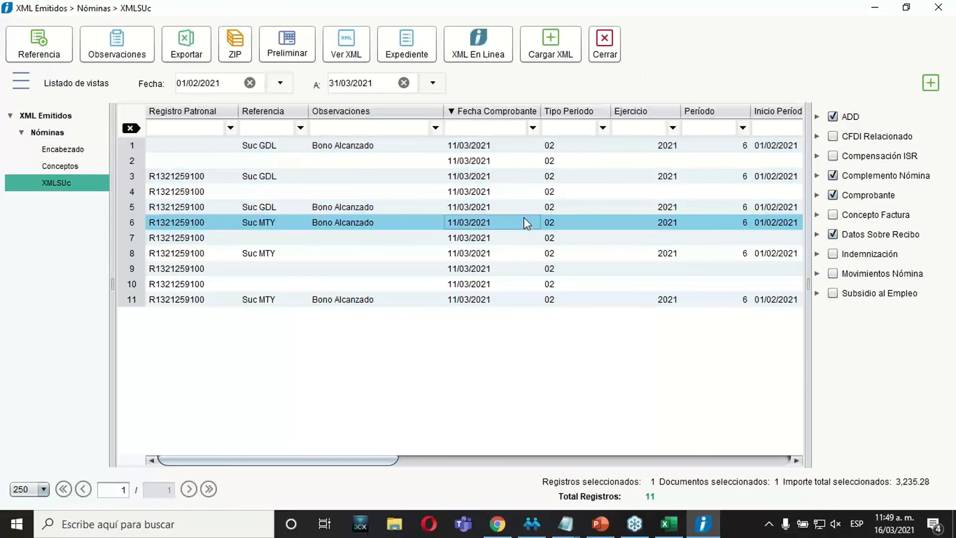
Check the export exercise slide in PowerPoint, and select records 1 through 11 in the XMLSUc view
left_click(599, 523)
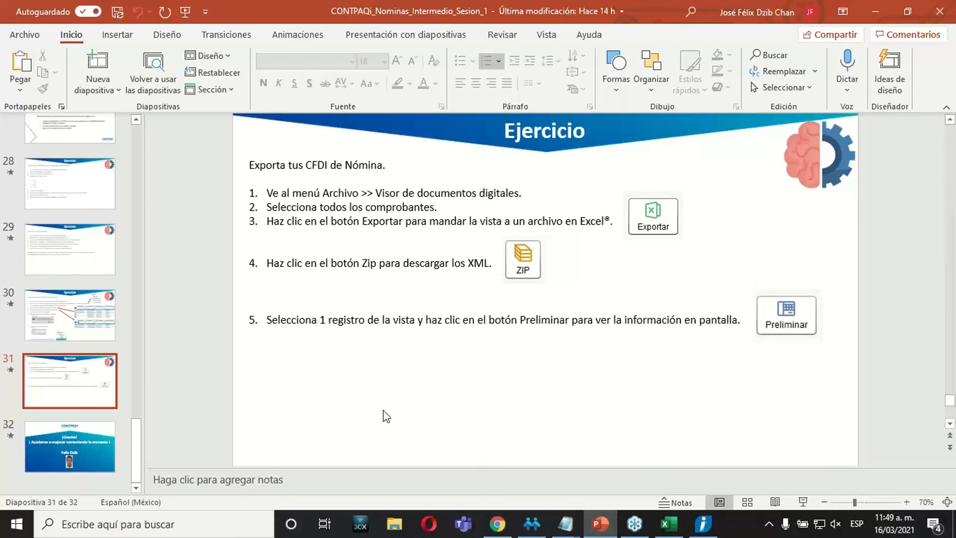
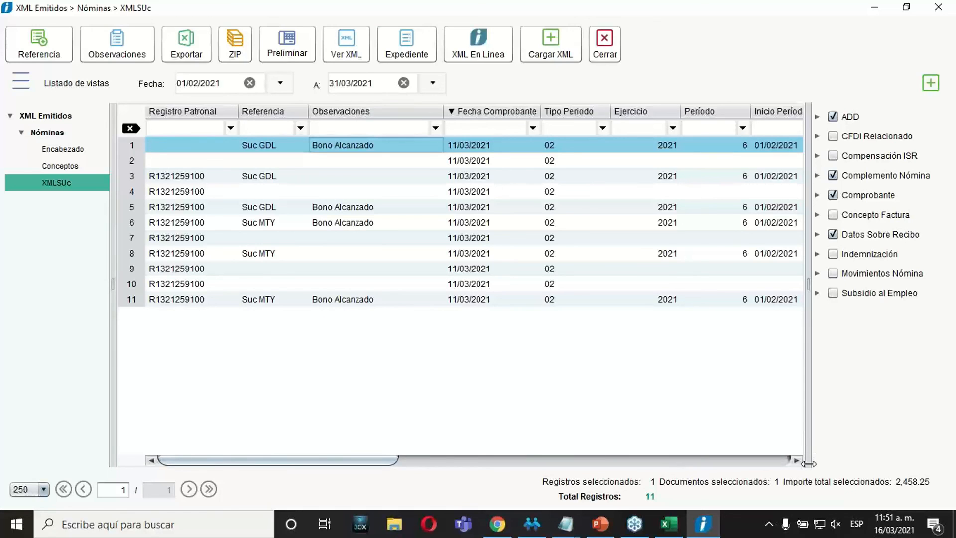
left_click(467, 299, "shift")
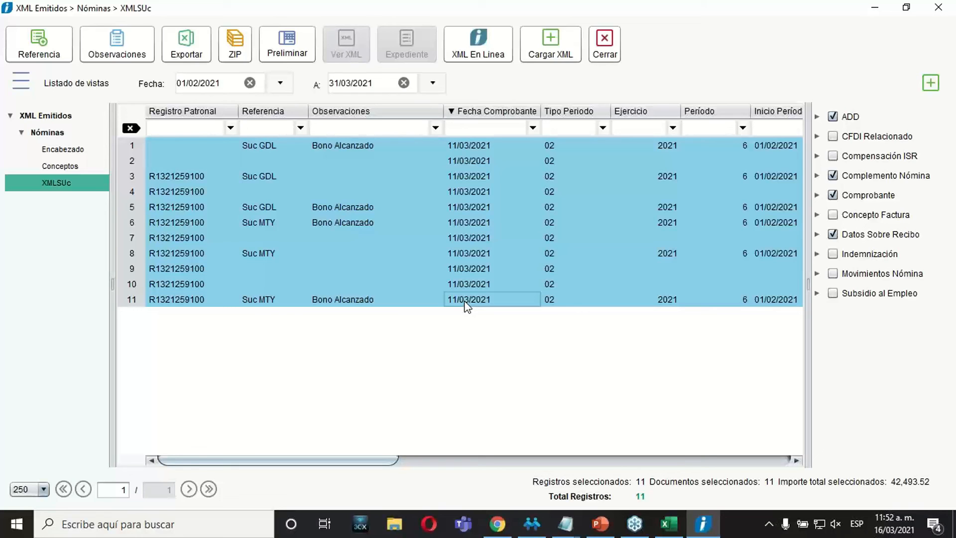
Launch the Windows Registry Editor by running regedit from the Ejecutar dialog
left_click(203, 529)
type("eje")
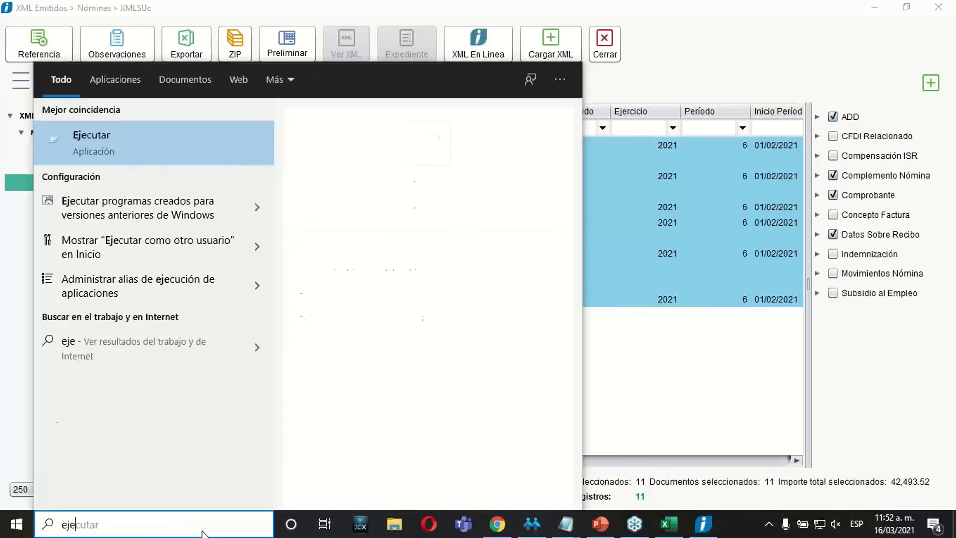
key("Return")
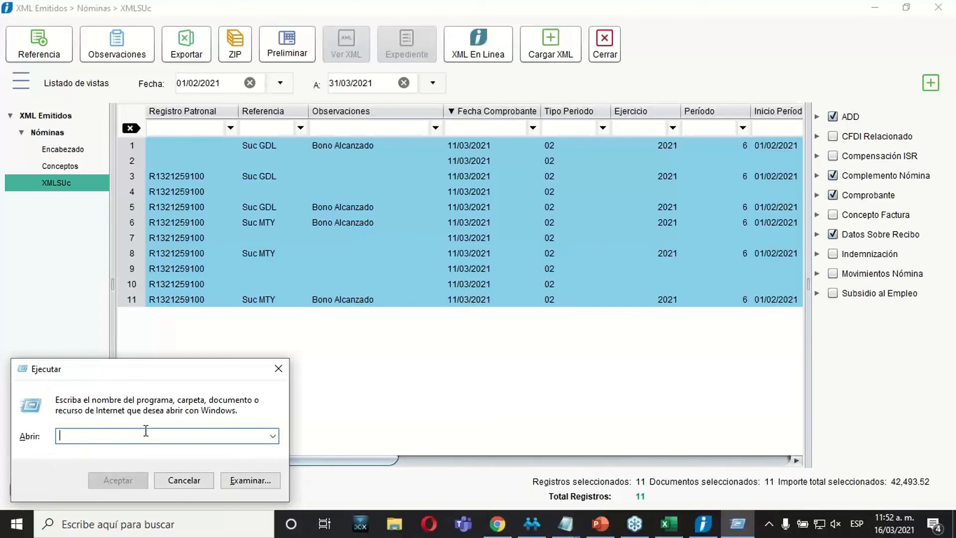
type("rege")
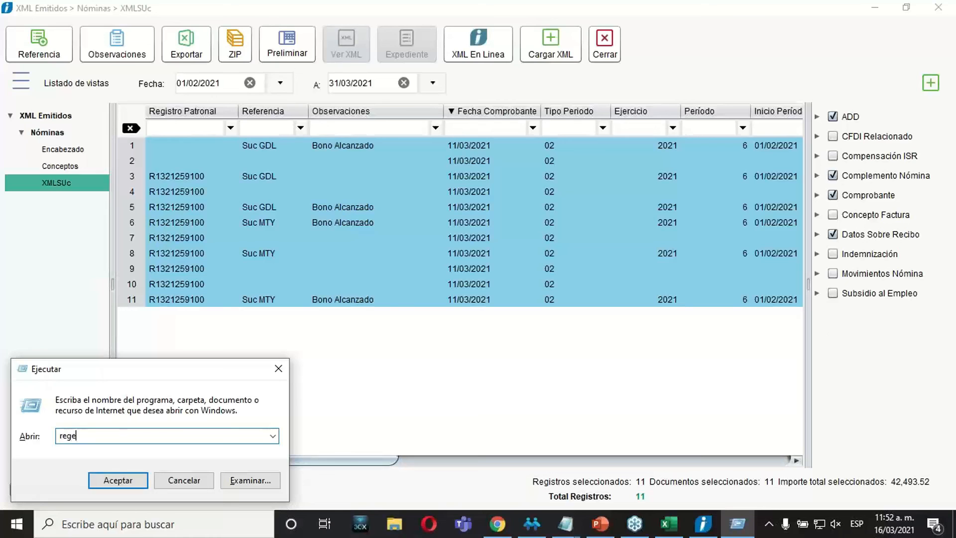
type("dit")
key("Return")
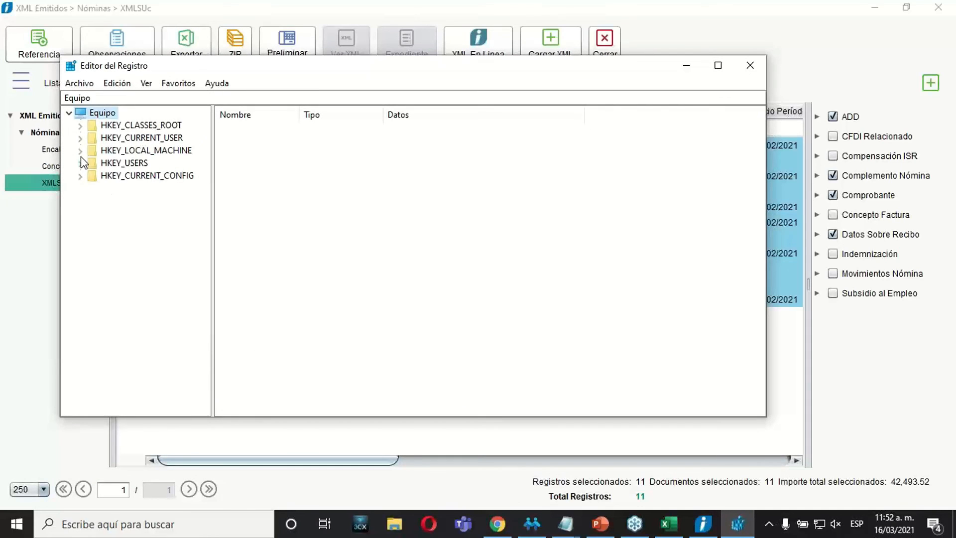
Expand HKEY_LOCAL_MACHINE, SOFTWARE and WOW6432Node in the registry tree, widening the tree pane
left_click(81, 152)
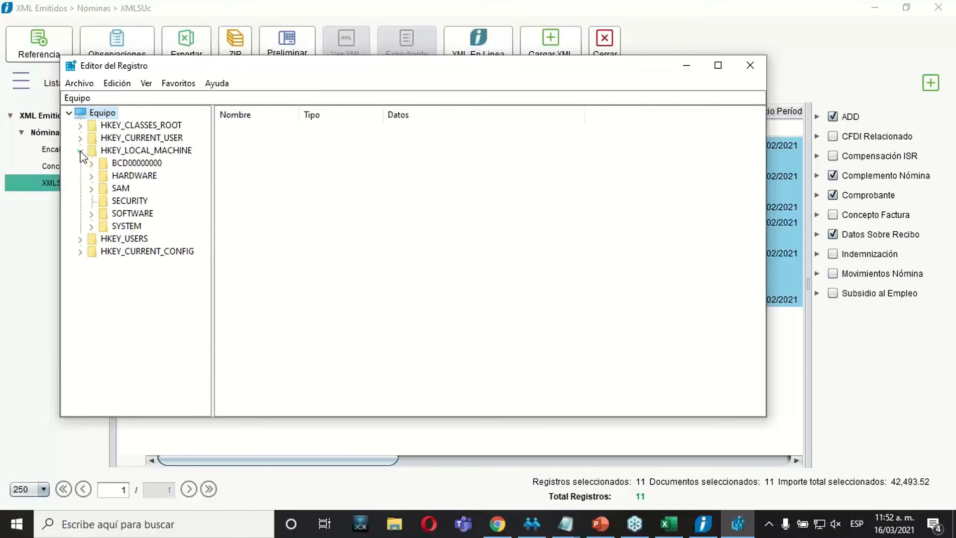
left_click(92, 214)
left_click_drag(213, 278, 353, 388)
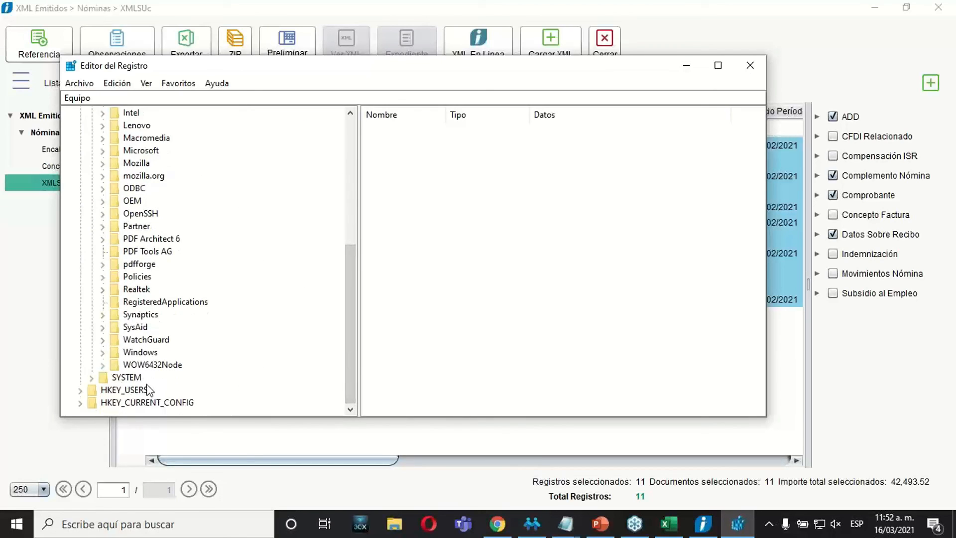
left_click(103, 365)
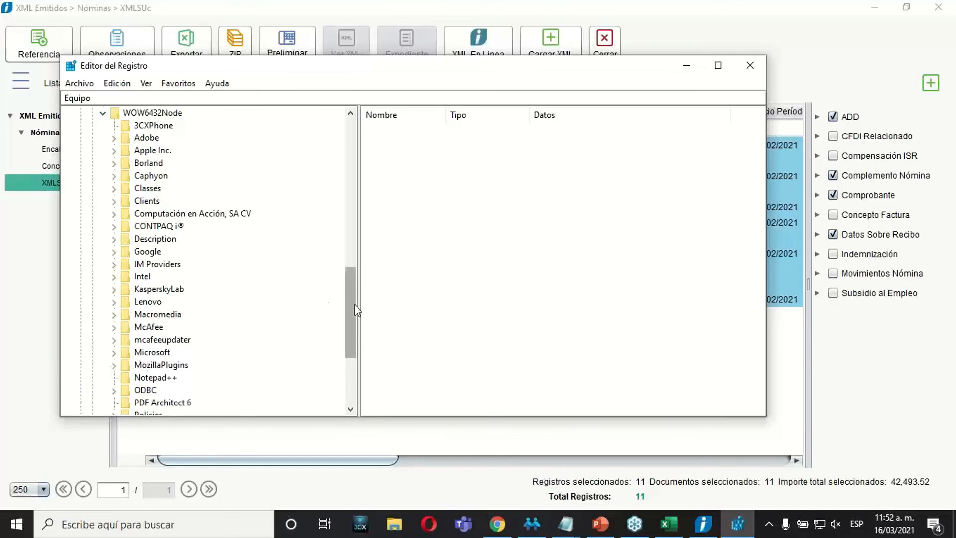
left_click_drag(348, 324, 349, 375)
left_click(114, 365)
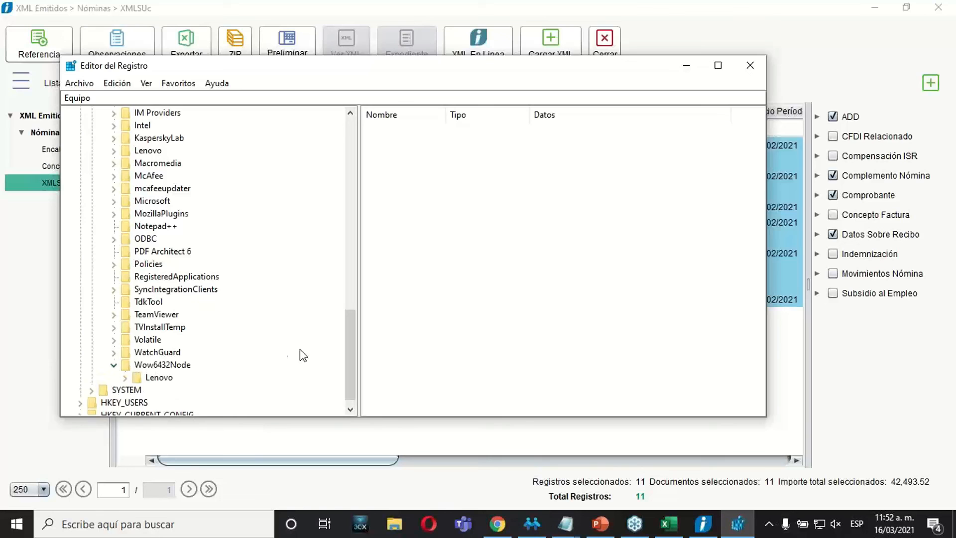
left_click(125, 377)
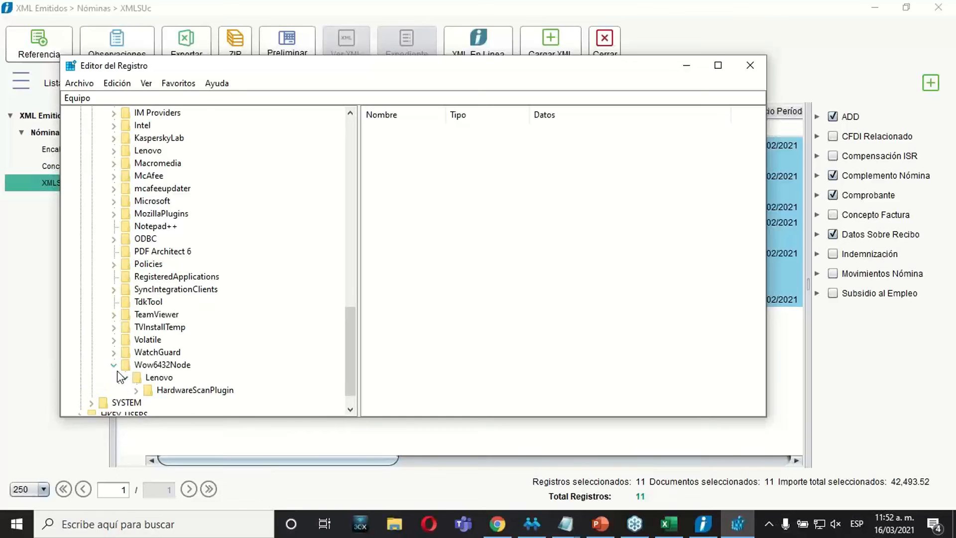
Expand Computación en Acción, SA CV in the registry tree down through CONTPAQ I NÓMINAS and Configuracion to the Prenomina subkeys
left_click_drag(355, 362, 350, 309)
left_click(114, 251)
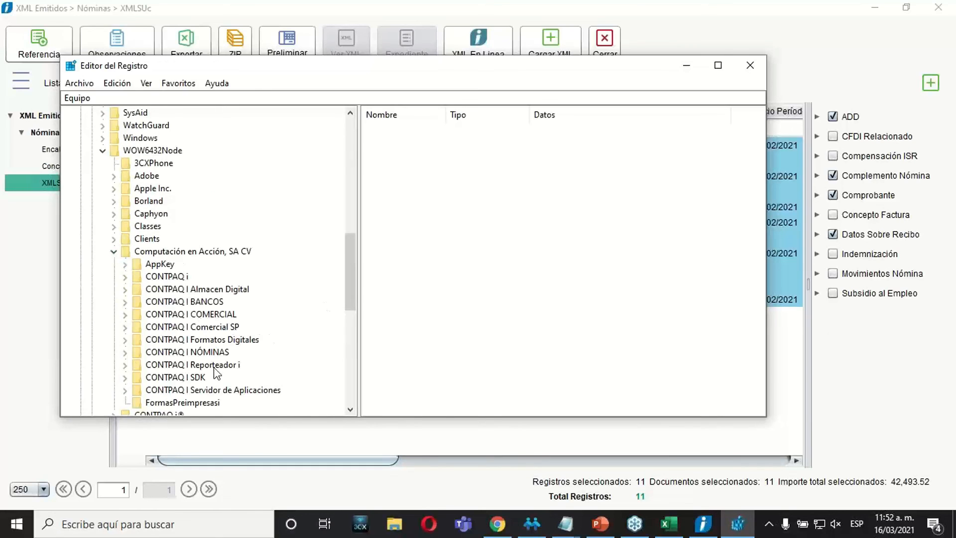
left_click(125, 352)
left_click(136, 377)
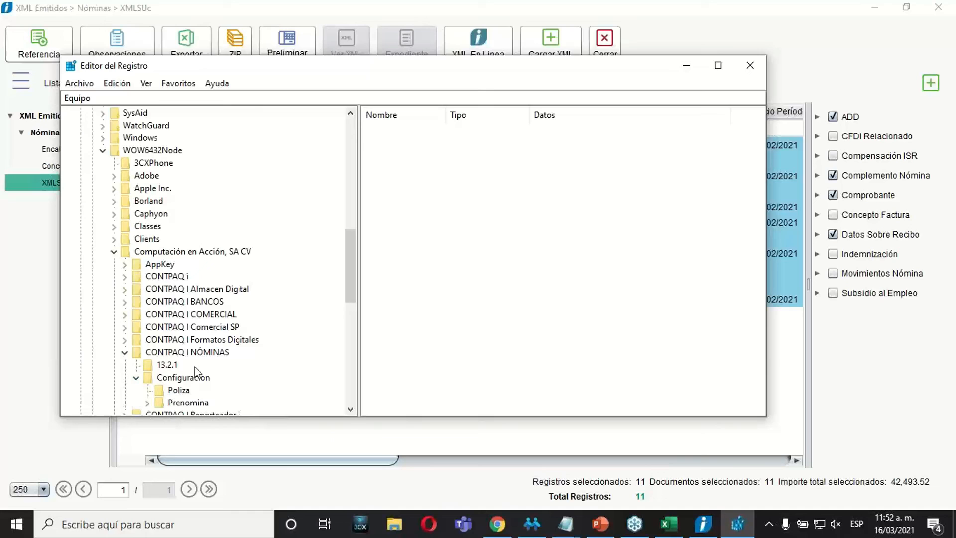
left_click_drag(350, 304, 350, 324)
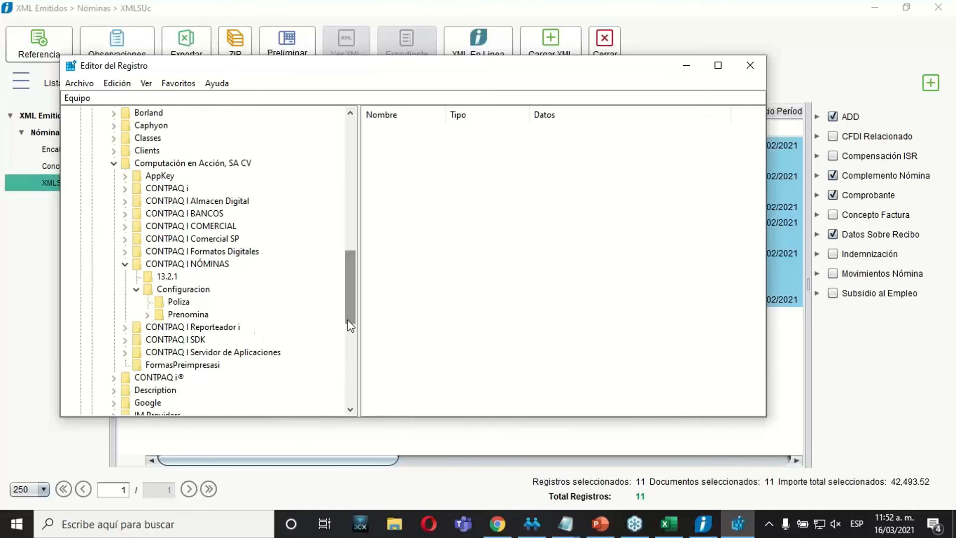
left_click(148, 315)
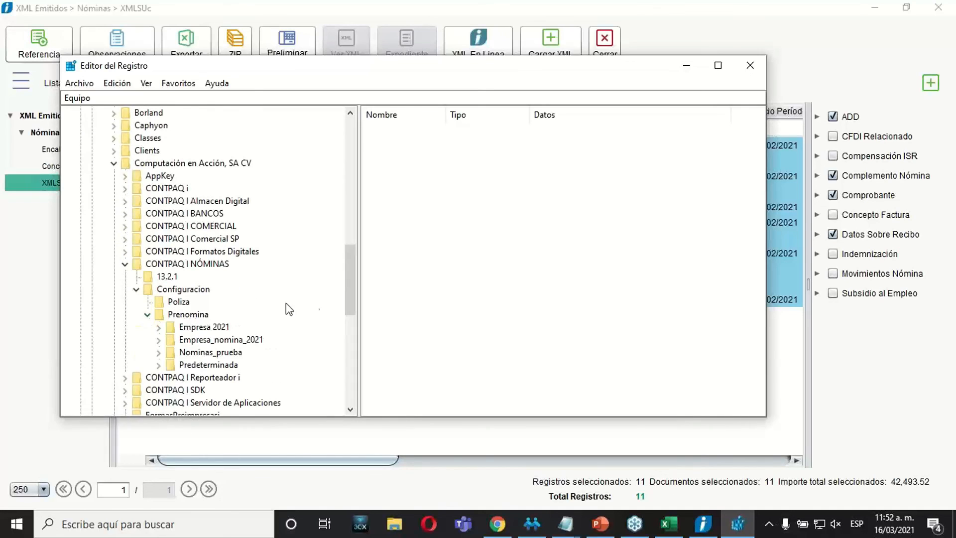
Inspect the registry values of Empresa_nomina_2021, its subkeys 3 and 1, Prenomina and Empresa 2021, and close the Registry Editor
left_click_drag(348, 298, 348, 313)
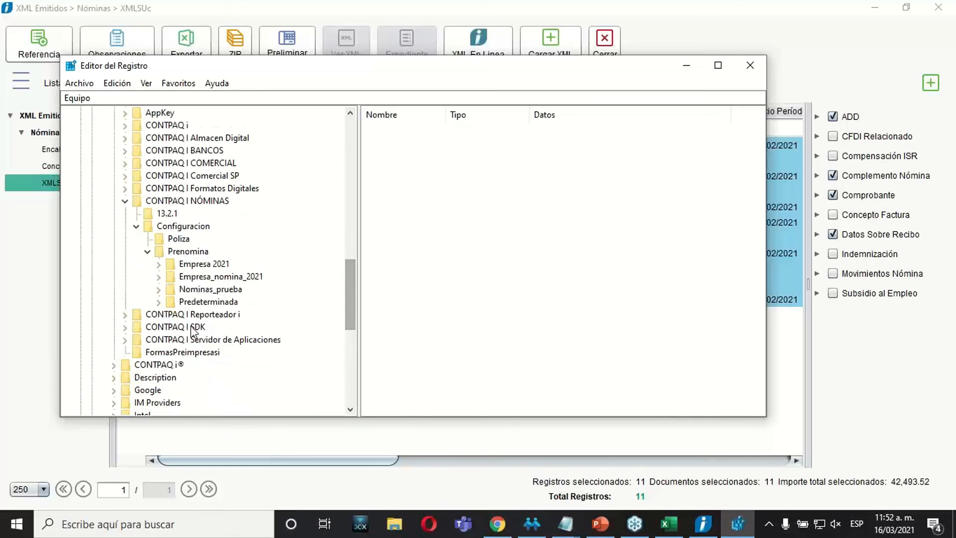
left_click(158, 277)
left_click(185, 300)
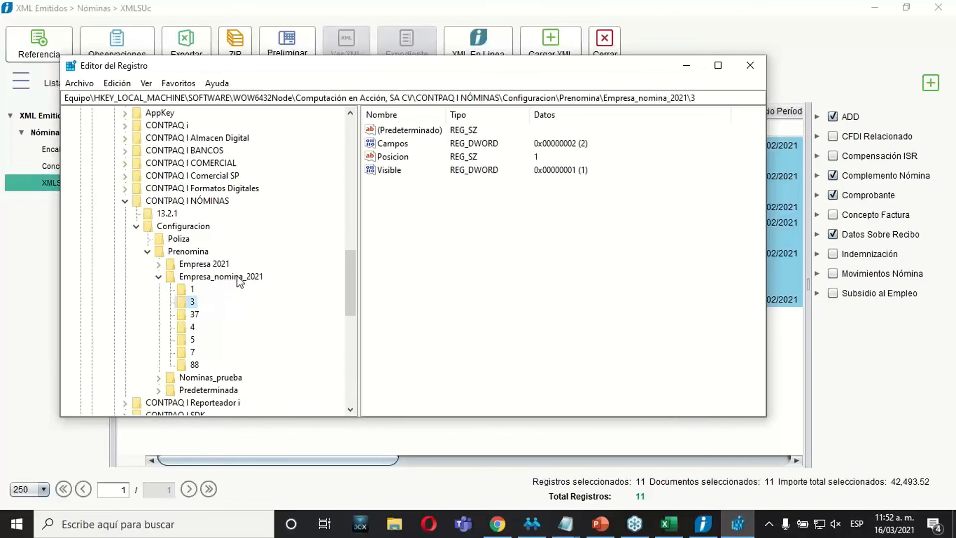
left_click(238, 278)
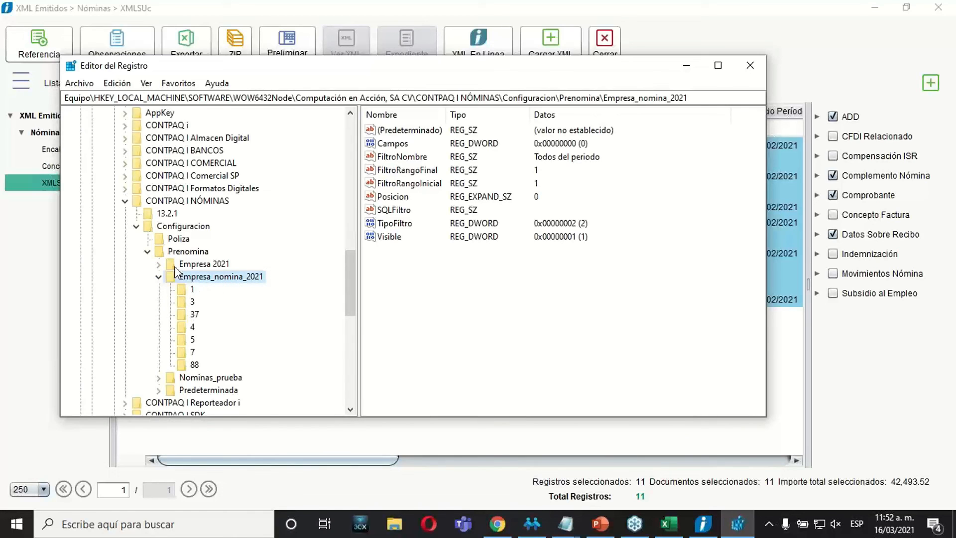
left_click(184, 252)
left_click(180, 289)
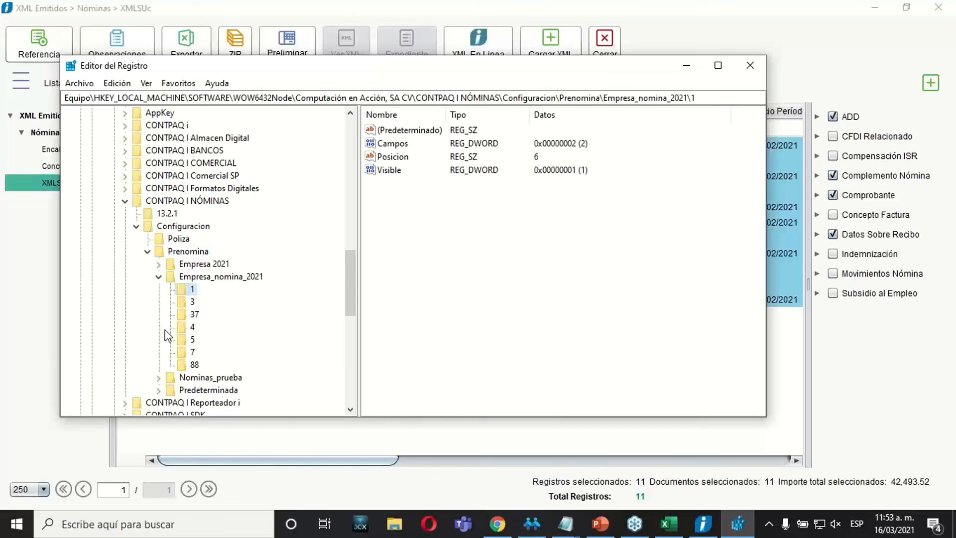
left_click(182, 252)
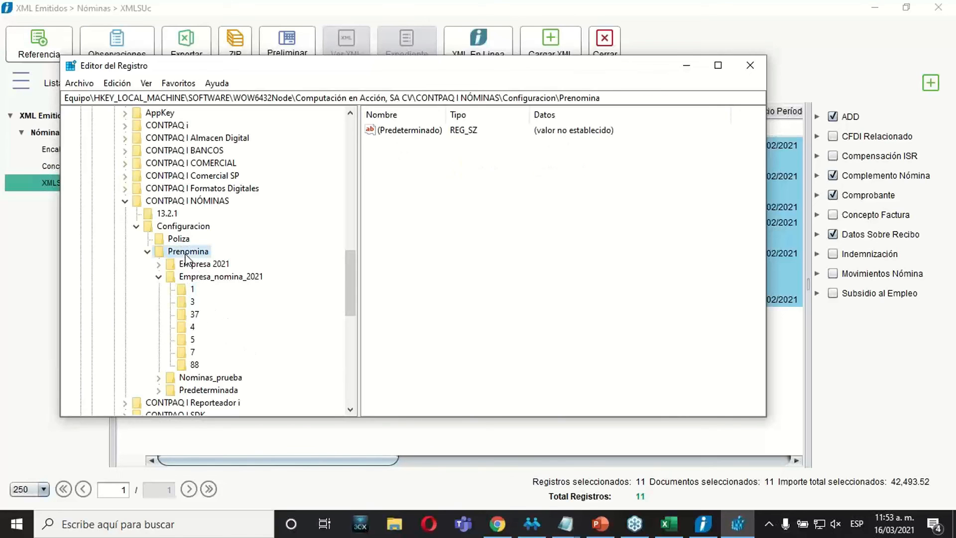
left_click(179, 266)
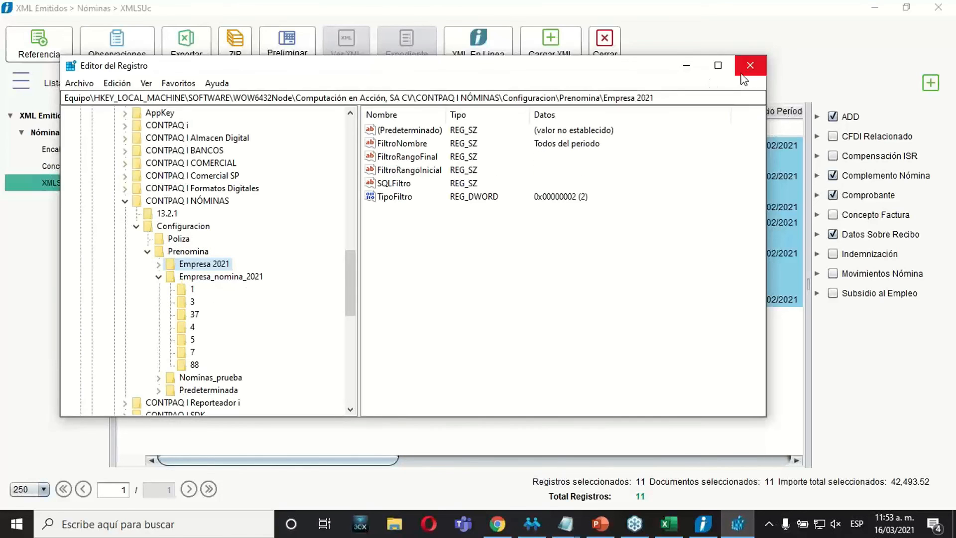
key("alt+F4")
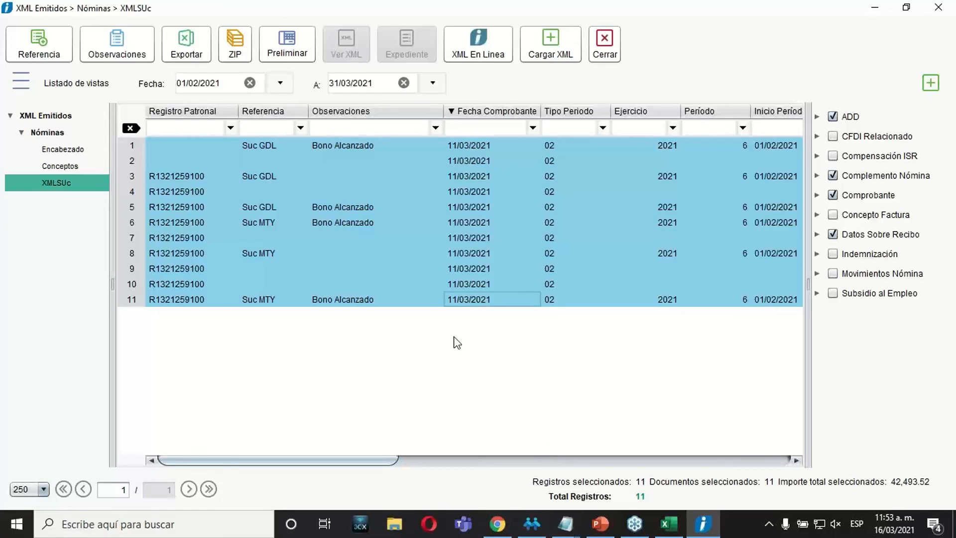
Leave the XML viewer for the Tablero fiscal and load the payroll receipts of Empresa_nomina_2021 for Enero to Diciembre 2021
left_click(603, 54)
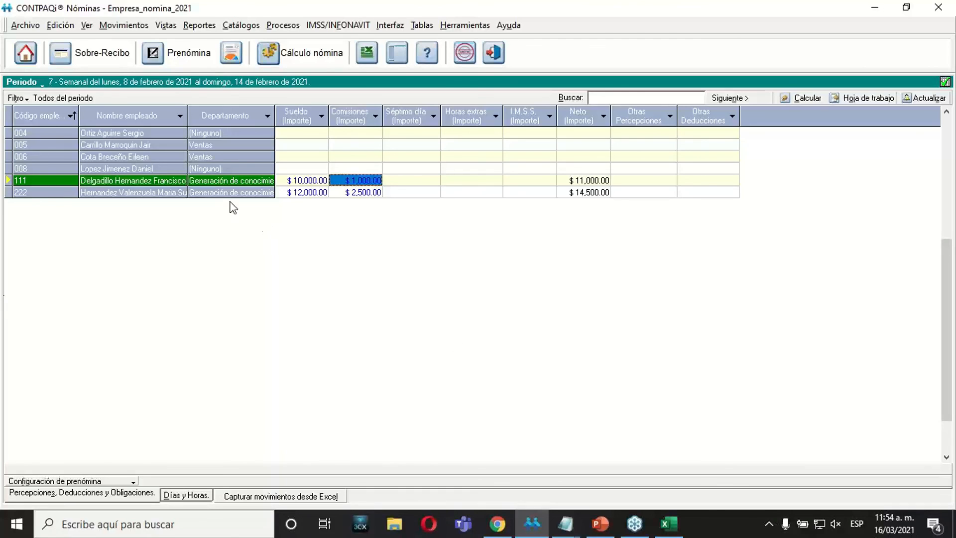
left_click(22, 25)
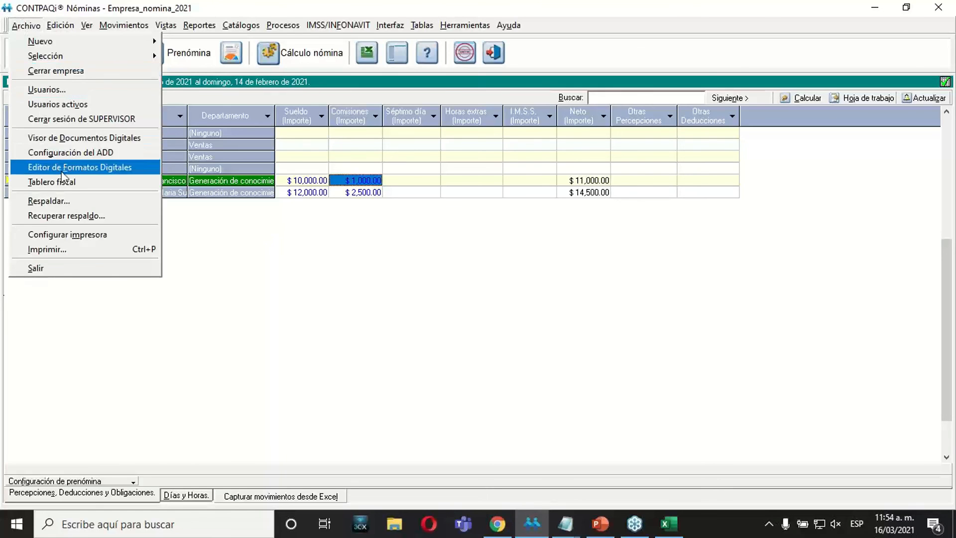
left_click(74, 182)
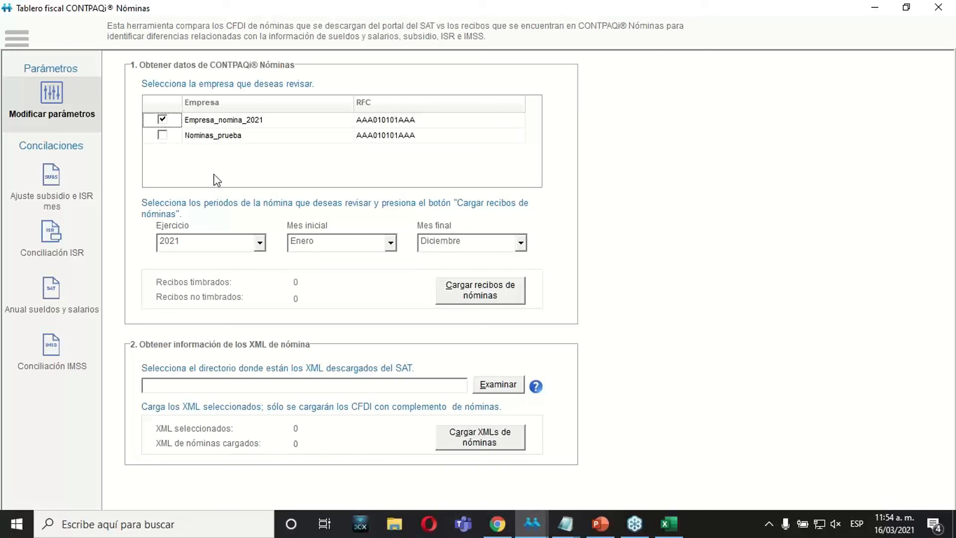
left_click(470, 296)
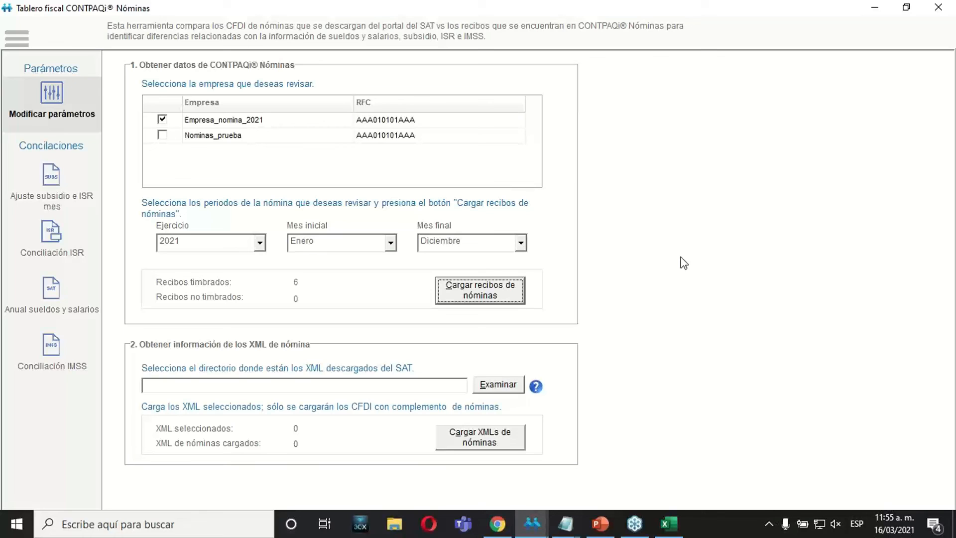
Review the per-employee view of Ajuste subsidio e ISR mes, checking its month range, employee code and employee name fields
left_click(38, 172)
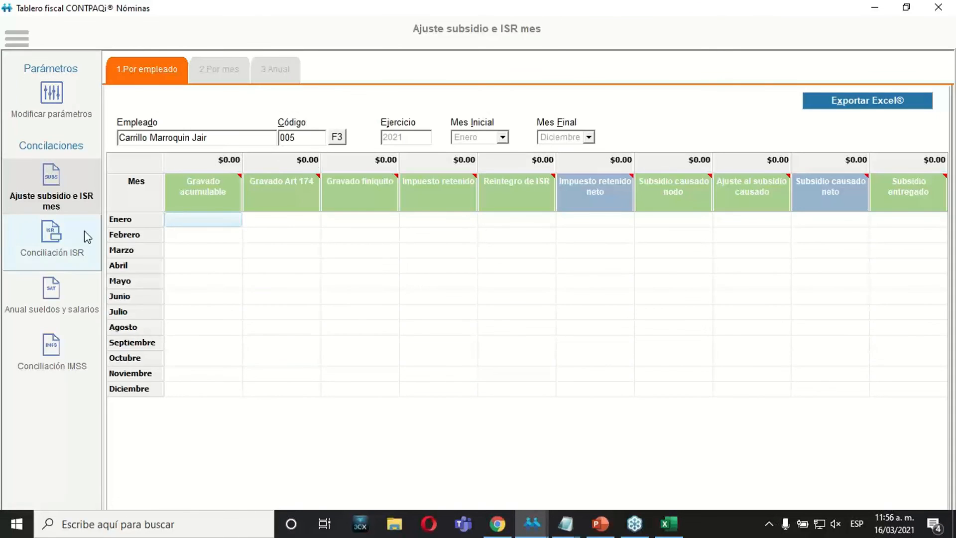
left_click(411, 297)
left_click(504, 138)
left_click(465, 149)
left_click(588, 137)
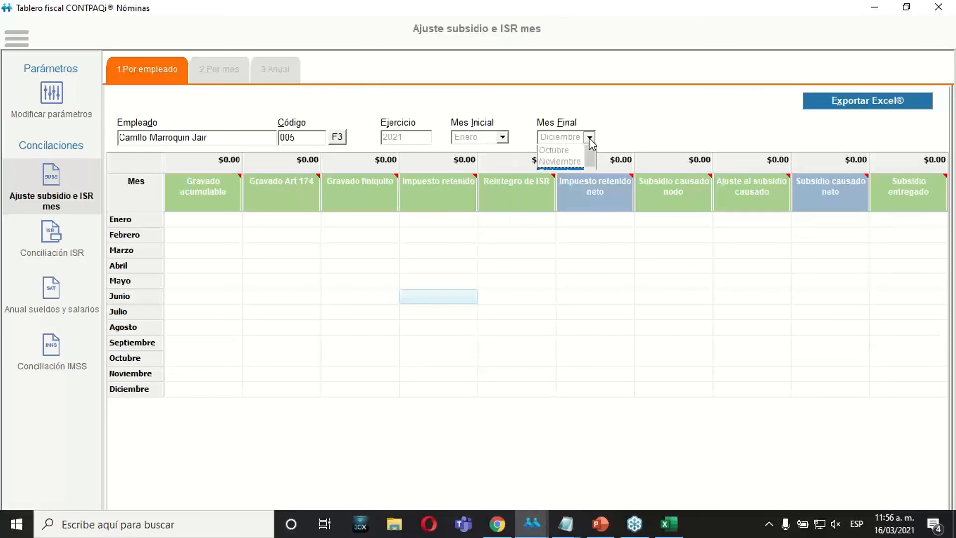
left_click(589, 137)
left_click(300, 139)
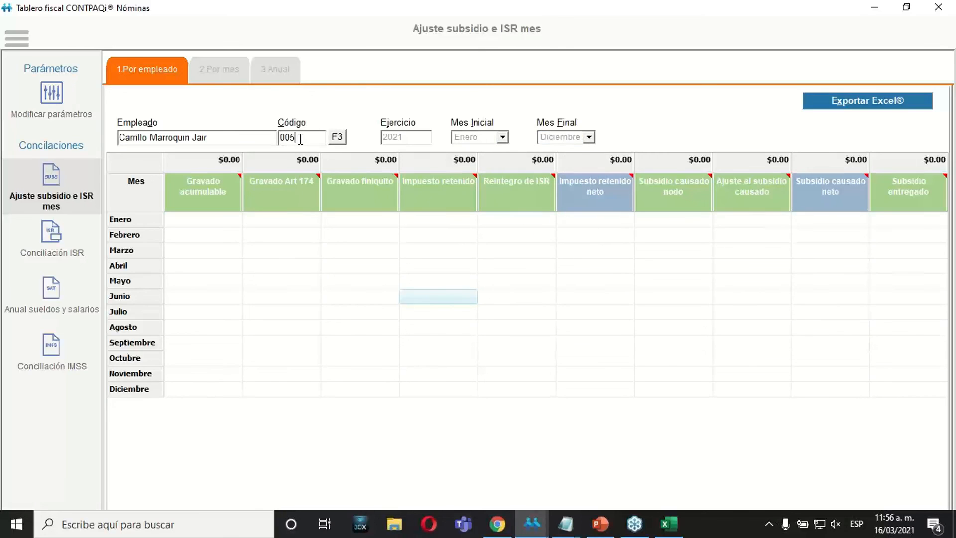
double_click(252, 134)
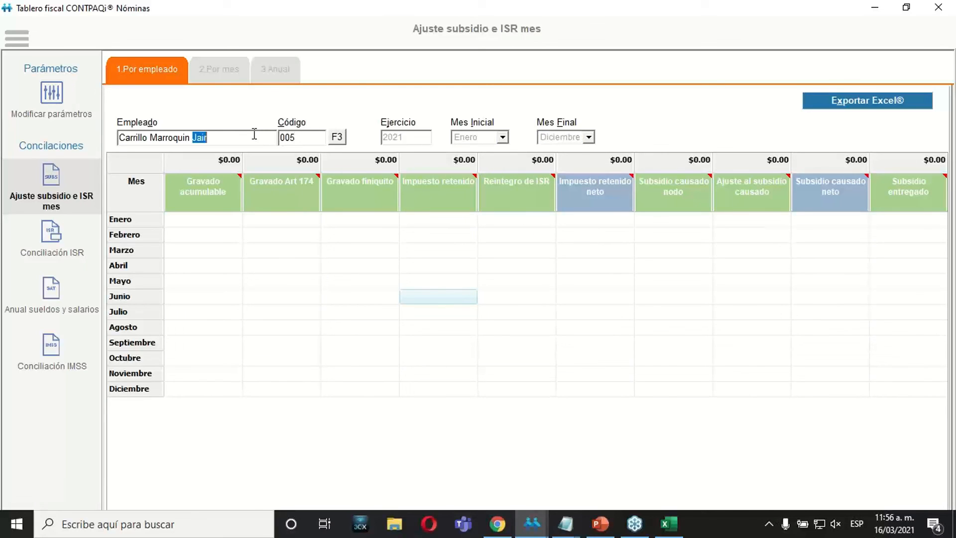
Review the Por mes and Anual views of Ajuste subsidio e ISR mes, and return to Por mes
left_click(218, 67)
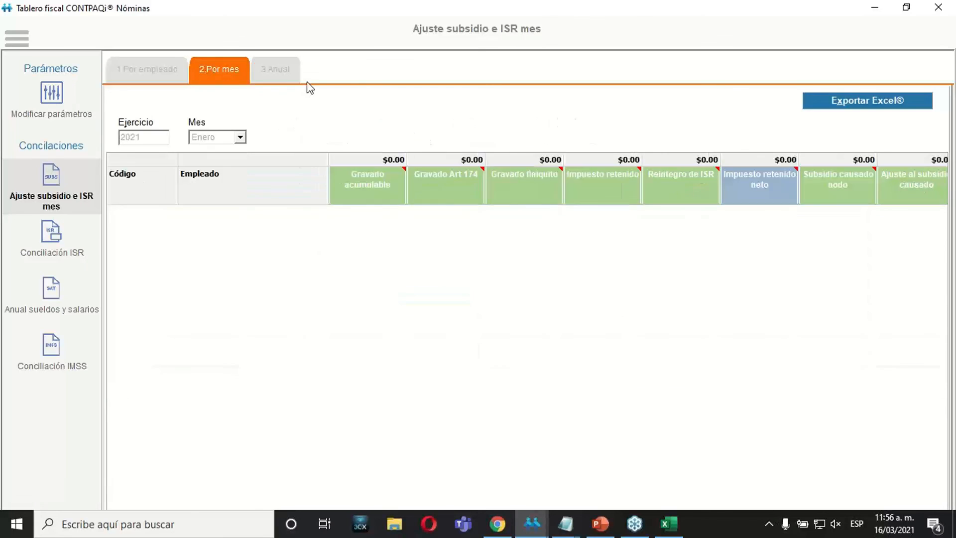
left_click(273, 68)
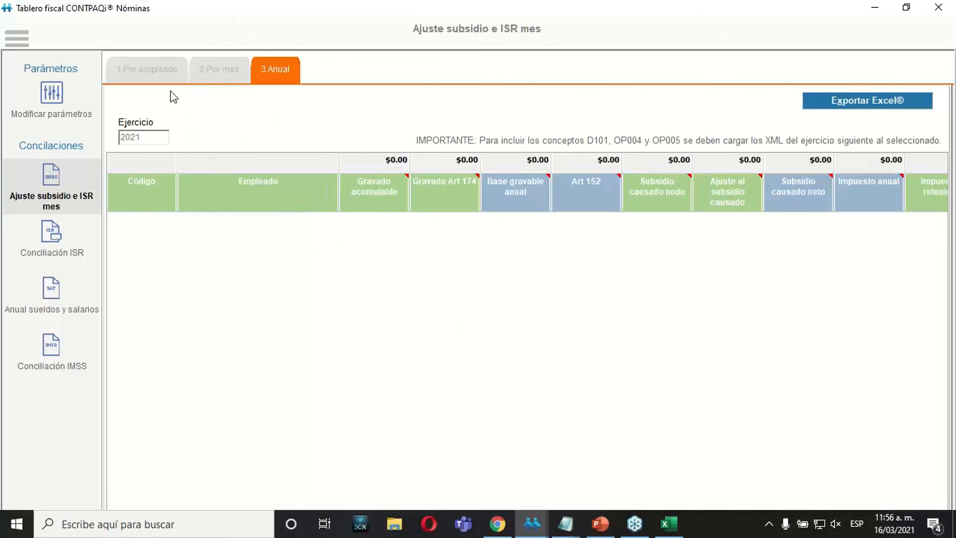
left_click(219, 78)
Examine the XML vs pago provisional view of Conciliación ISR, selecting Febrero's ISR recibos timbrados amount
left_click(69, 230)
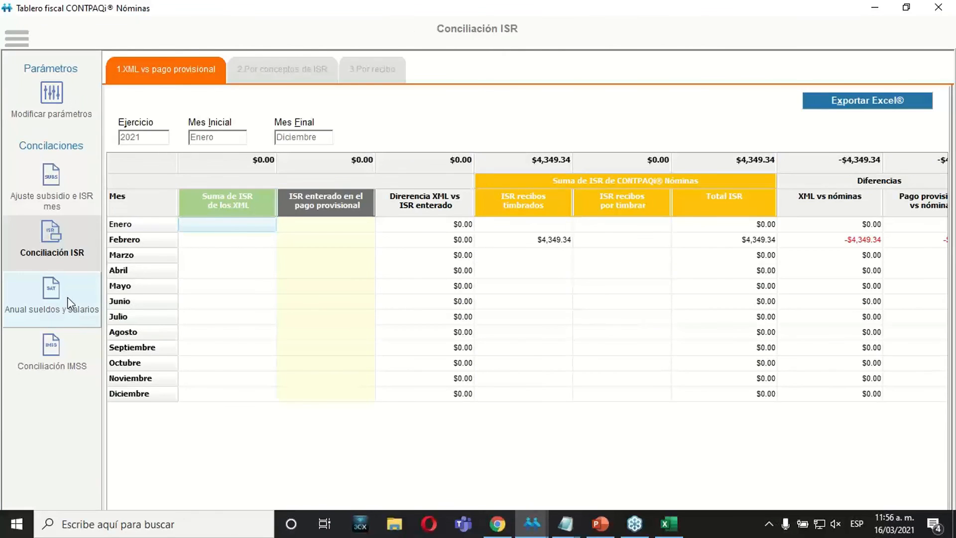
left_click(52, 363)
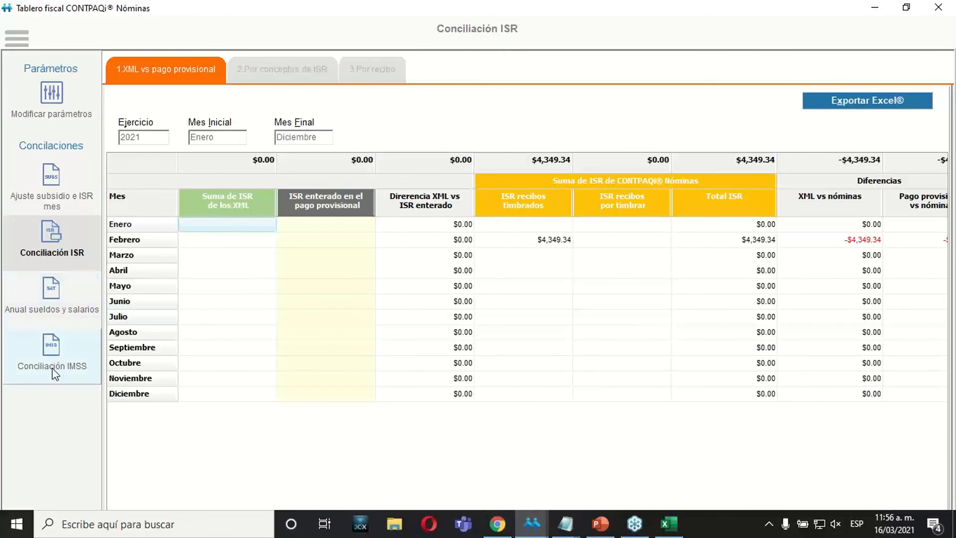
left_click(32, 257)
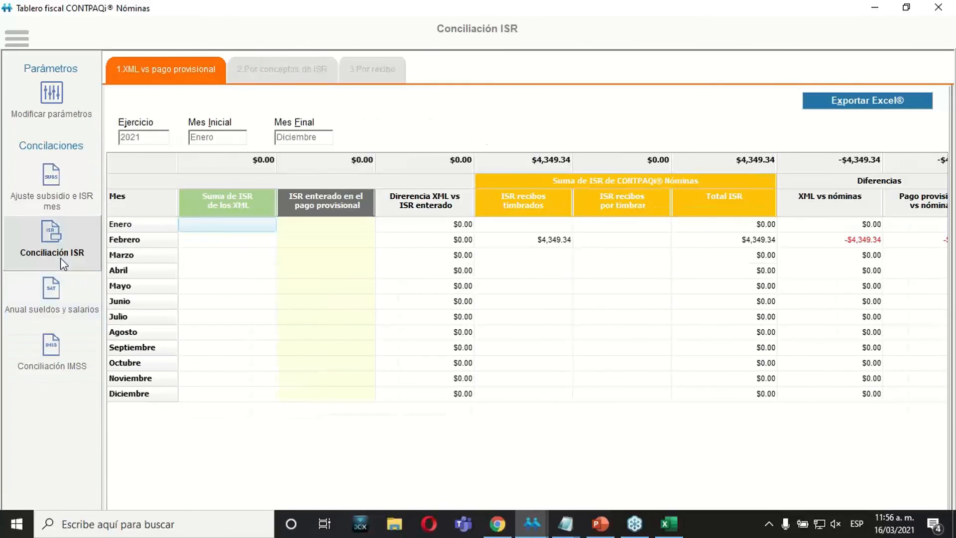
left_click(528, 243)
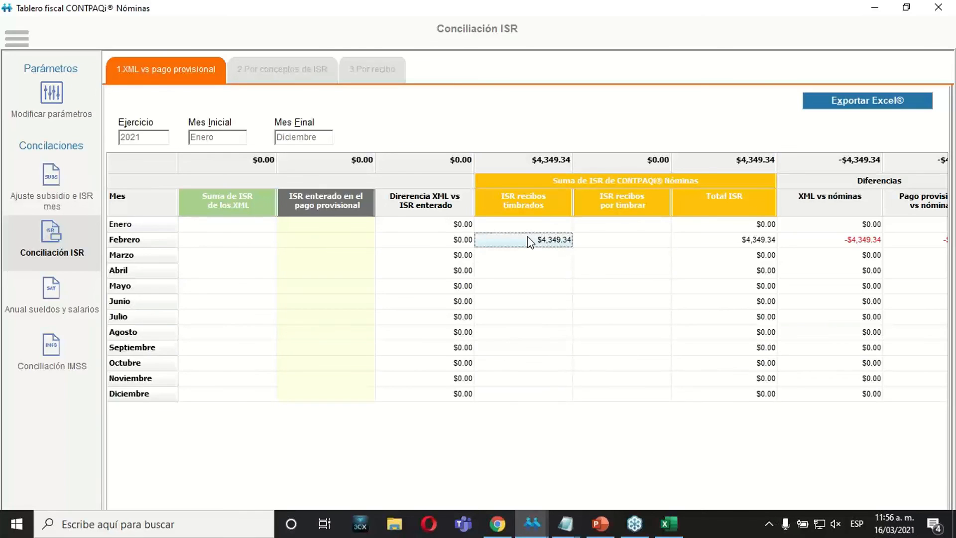